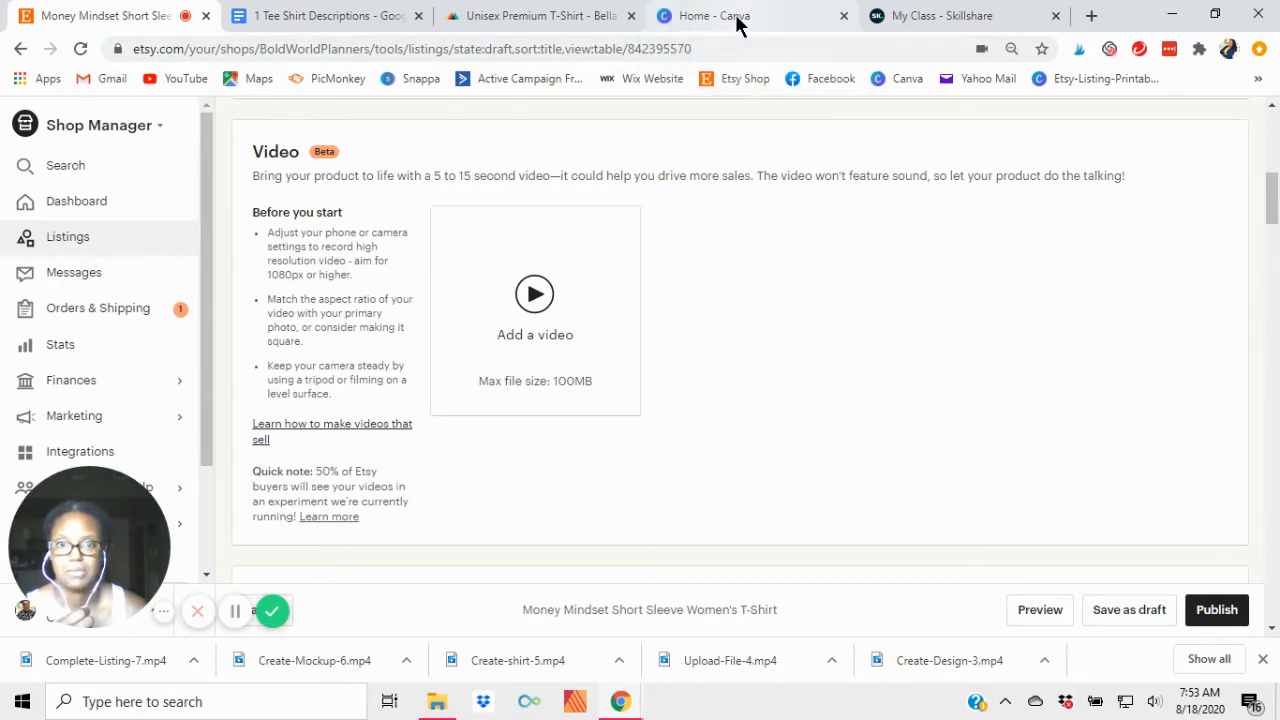
Step: Switch to Canva, create a new blank Facebook Post design, and dismiss the scheduling tip
click(737, 20)
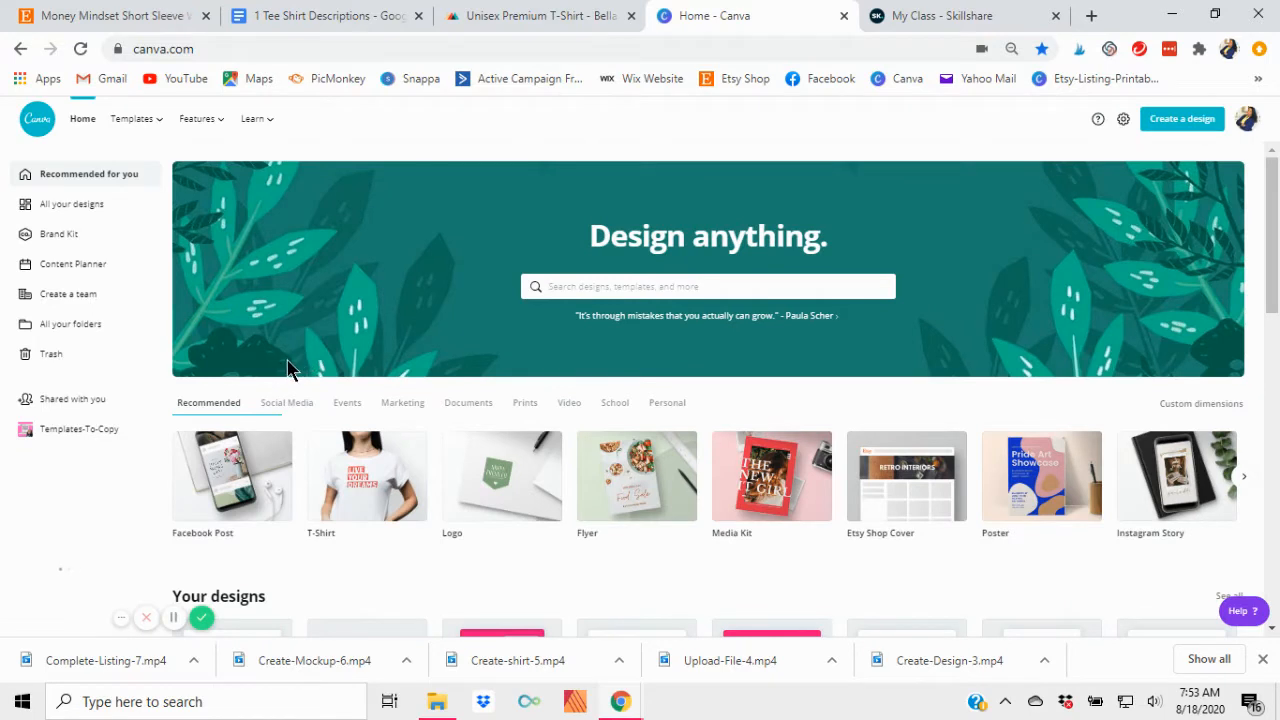
click(1190, 125)
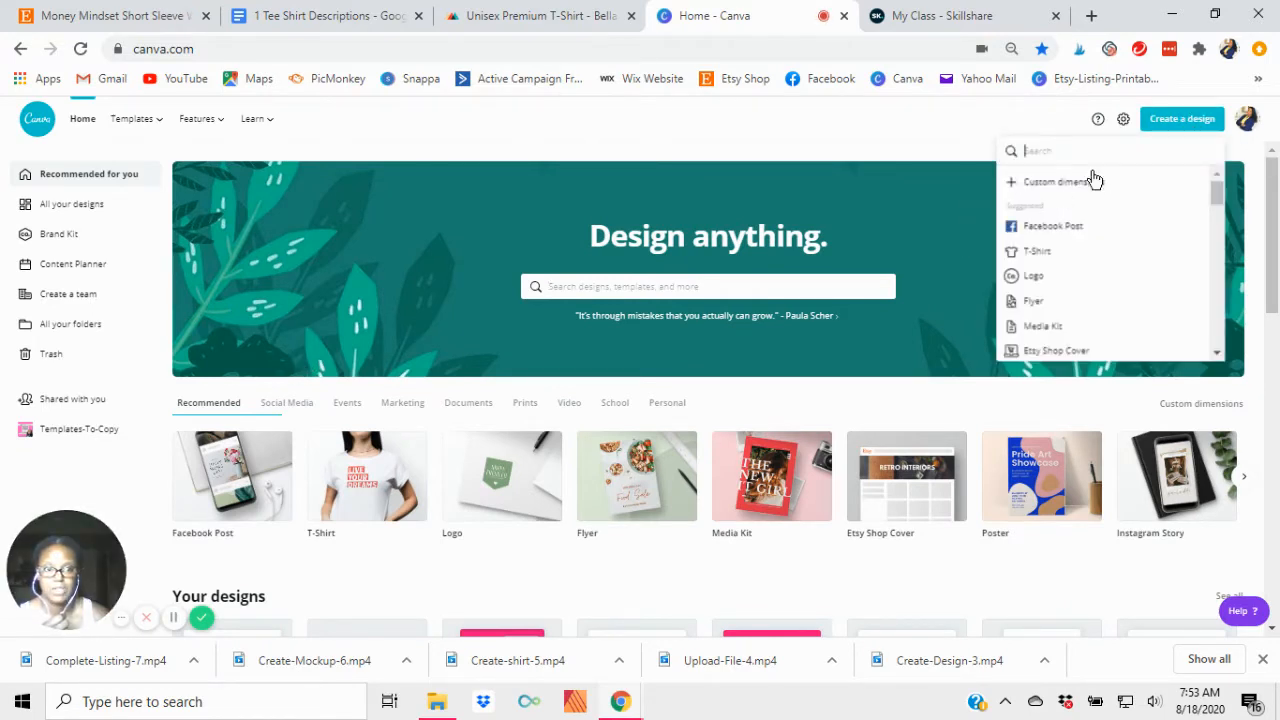
click(1066, 182)
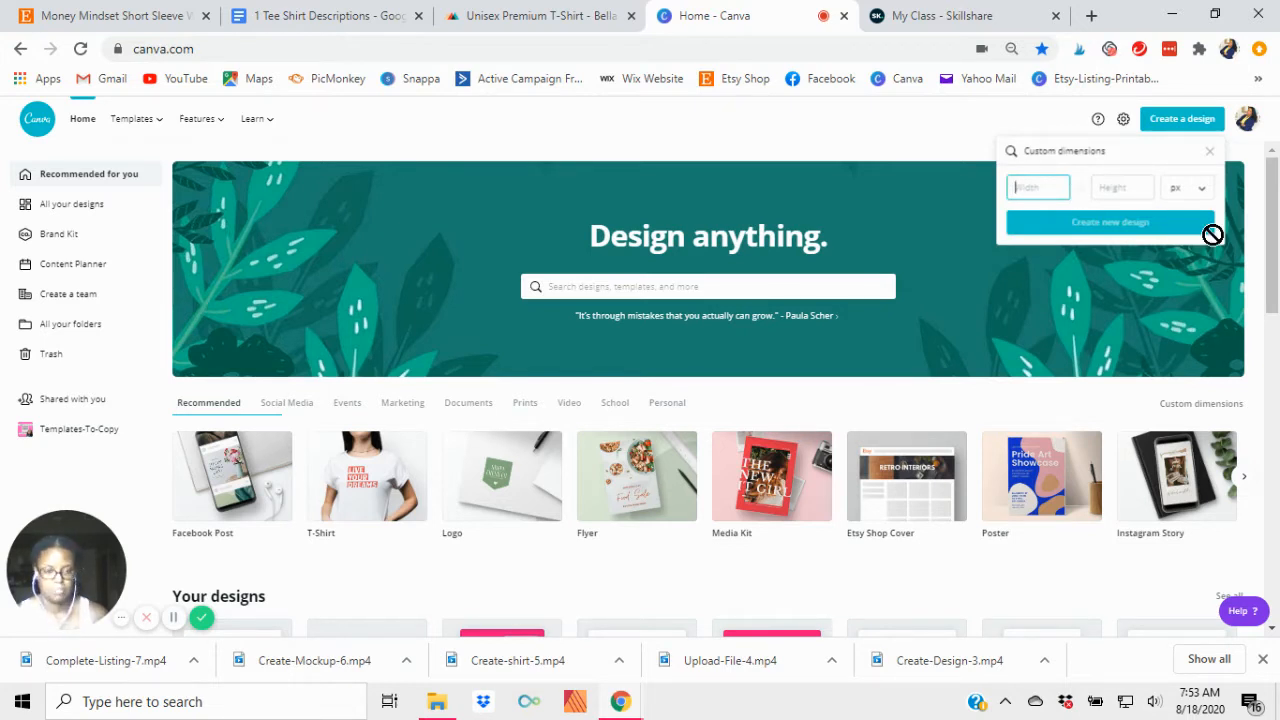
click(1210, 151)
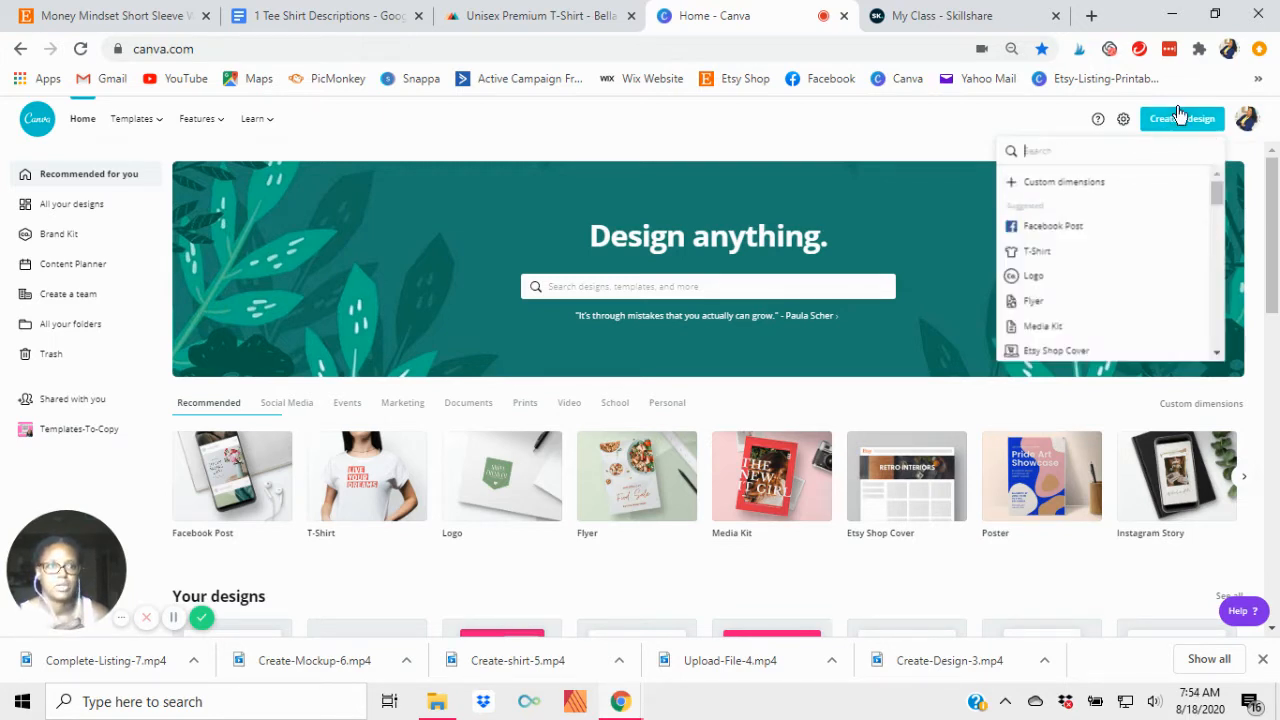
click(1070, 228)
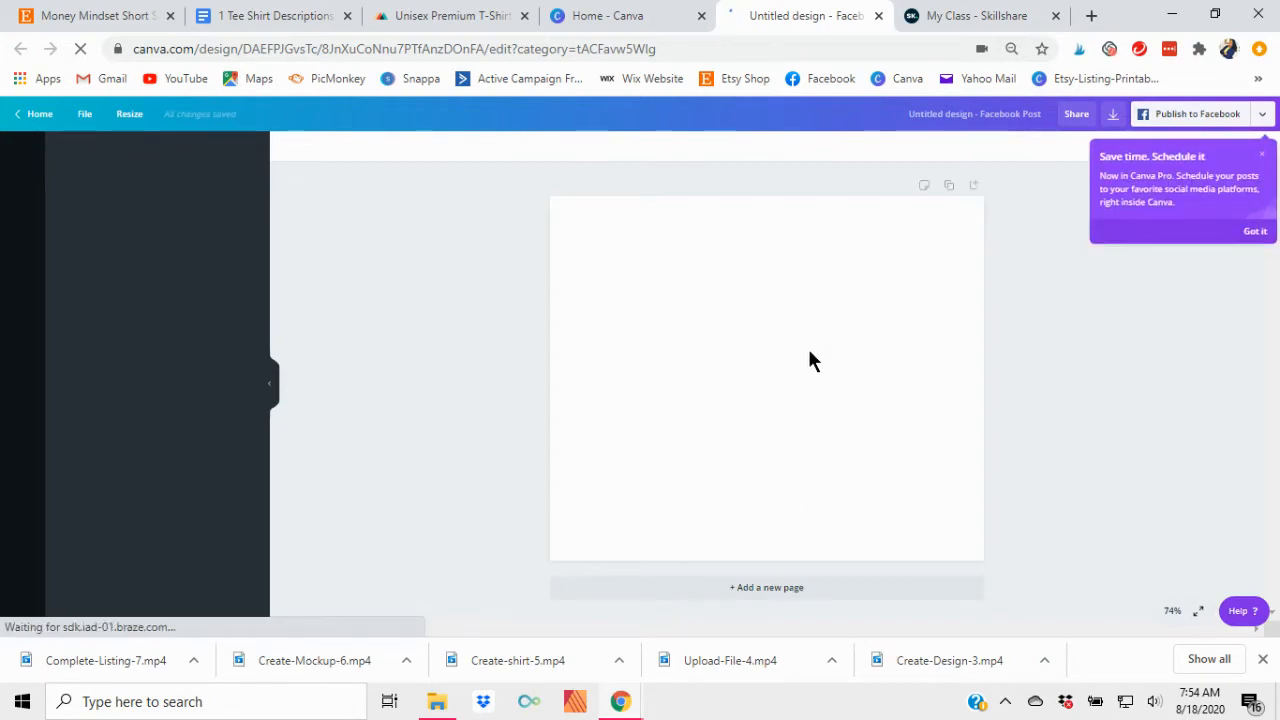
click(1254, 234)
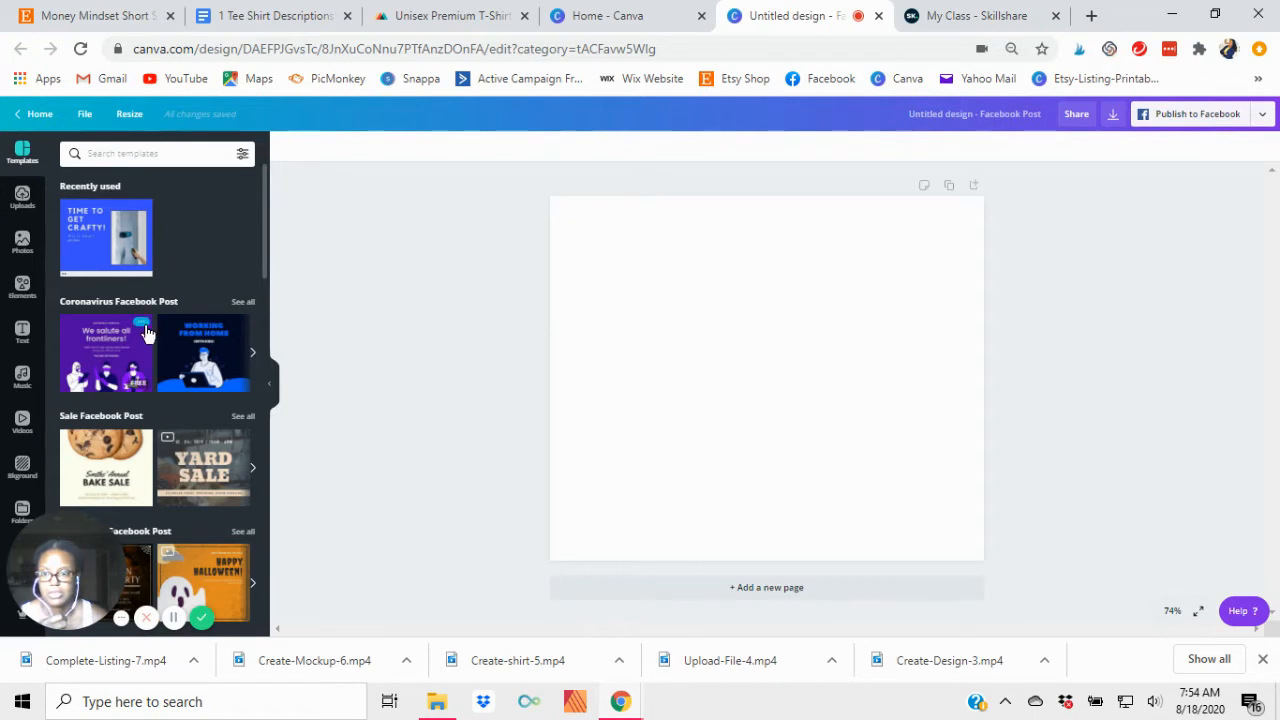
Step: Apply the "Time to get crafty!" page from the recently used Blue Photo Digital Brutalism DIY Influencer template set
scroll(149, 348, down, 5)
scroll(147, 355, down, 6)
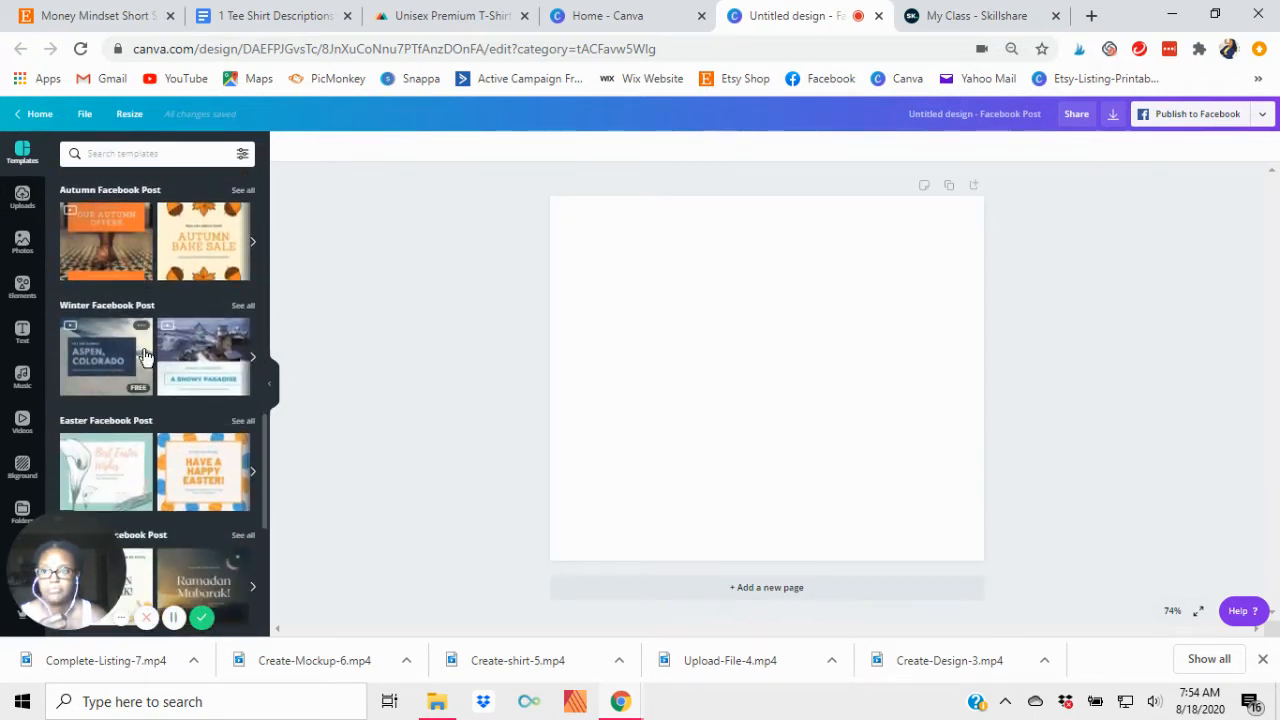
scroll(205, 475, up, 10)
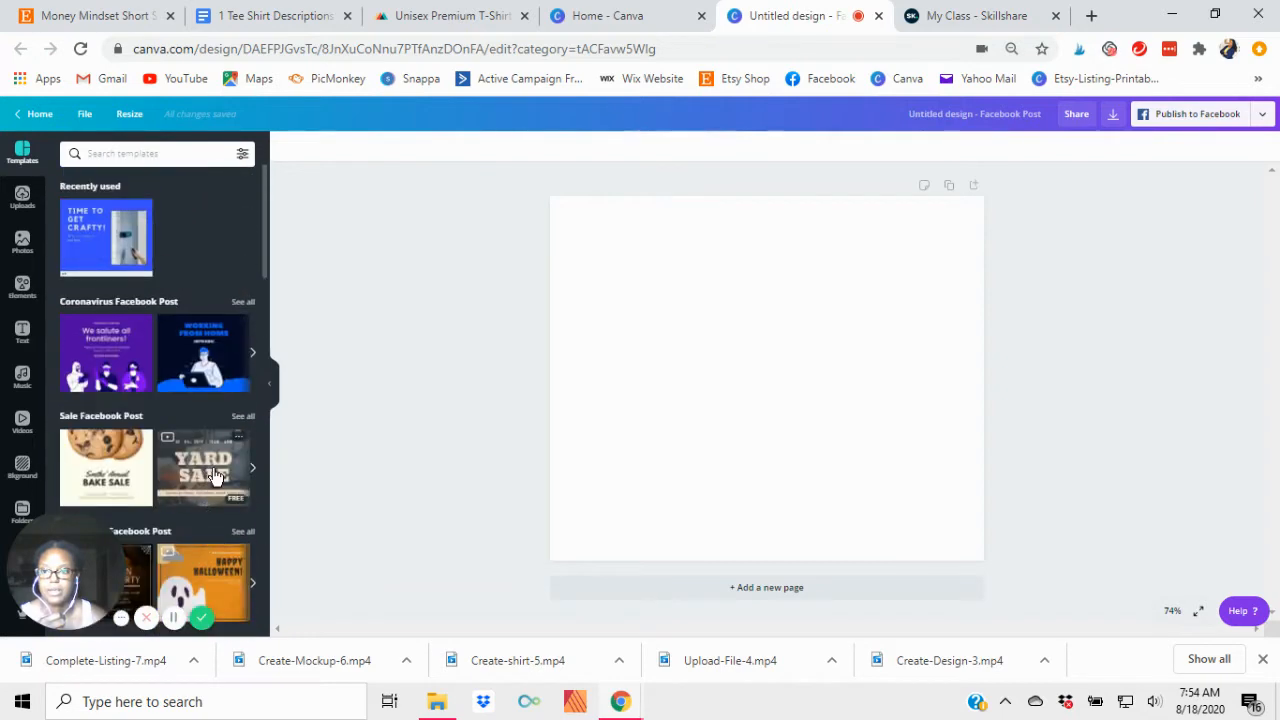
click(107, 250)
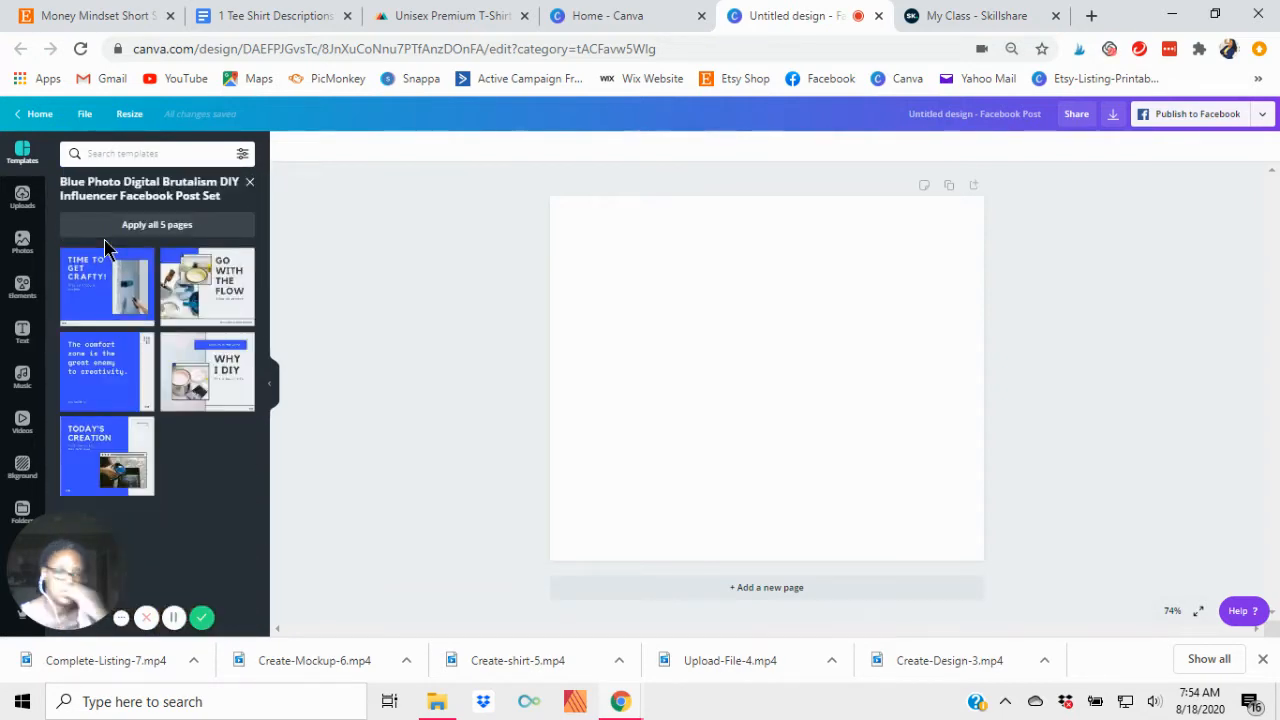
click(107, 298)
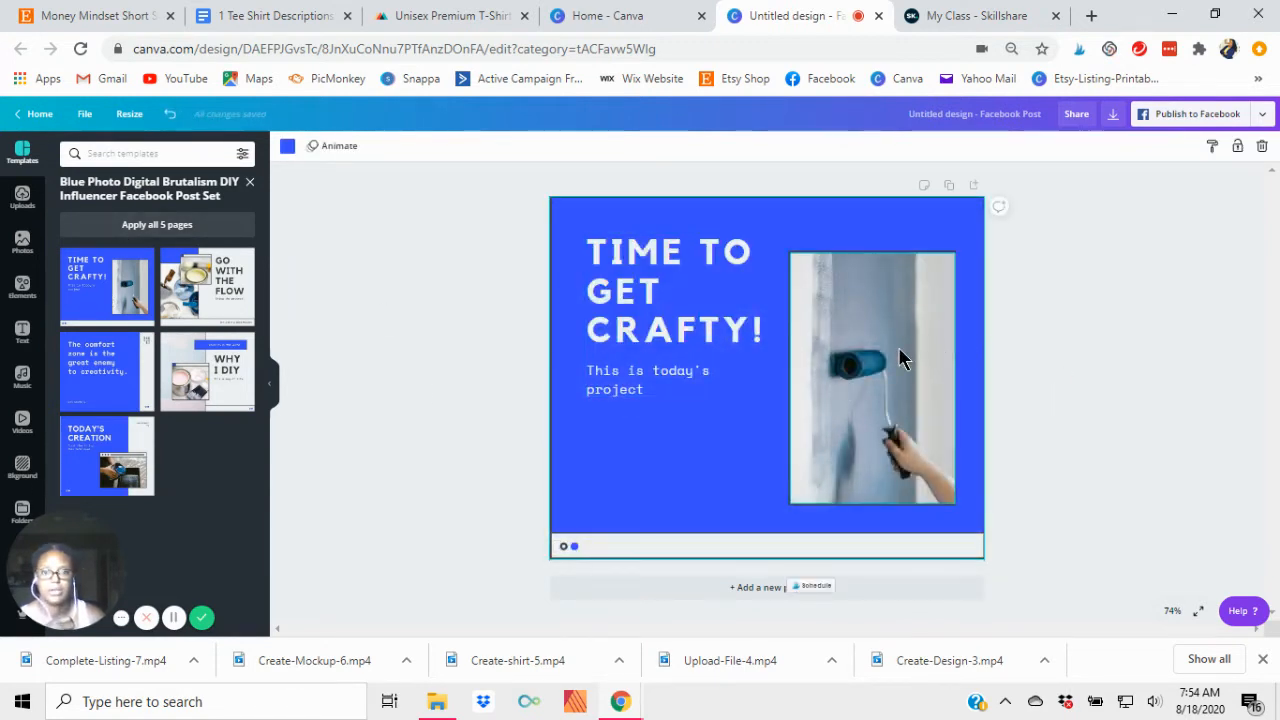
Step: Delete the small dots in the design's bottom strip and the paint roller photo
click(572, 208)
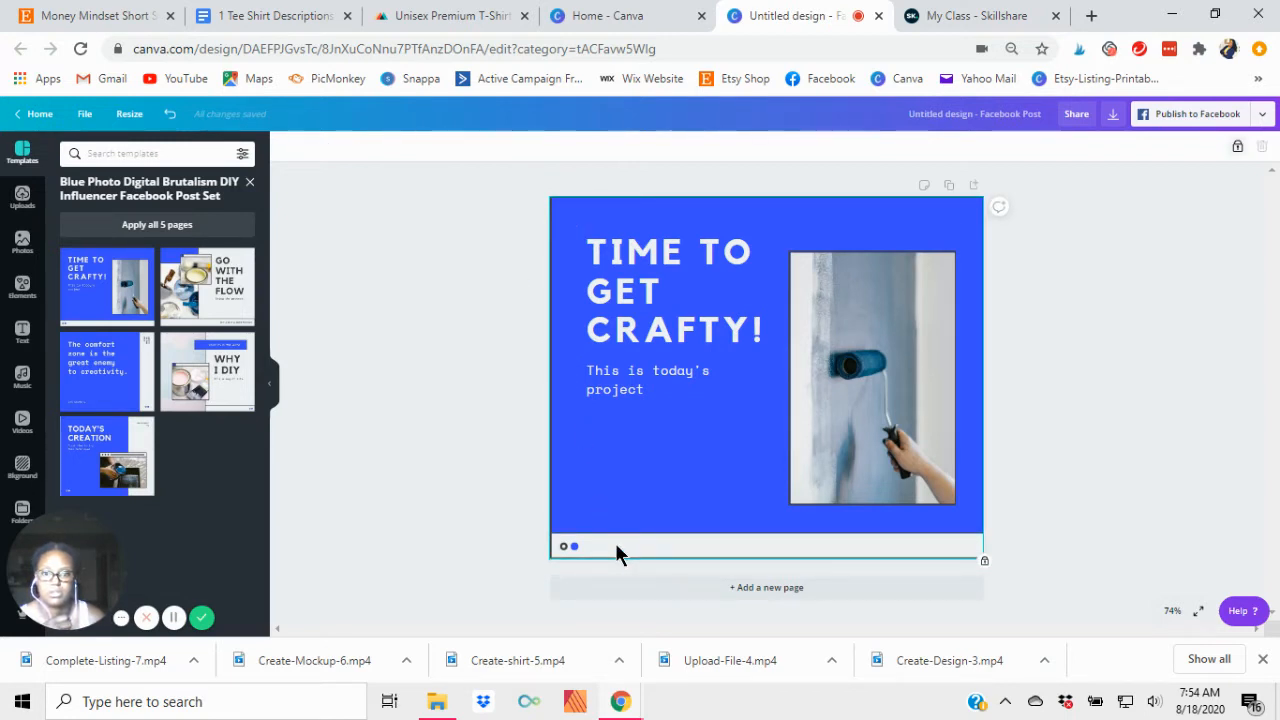
click(576, 546)
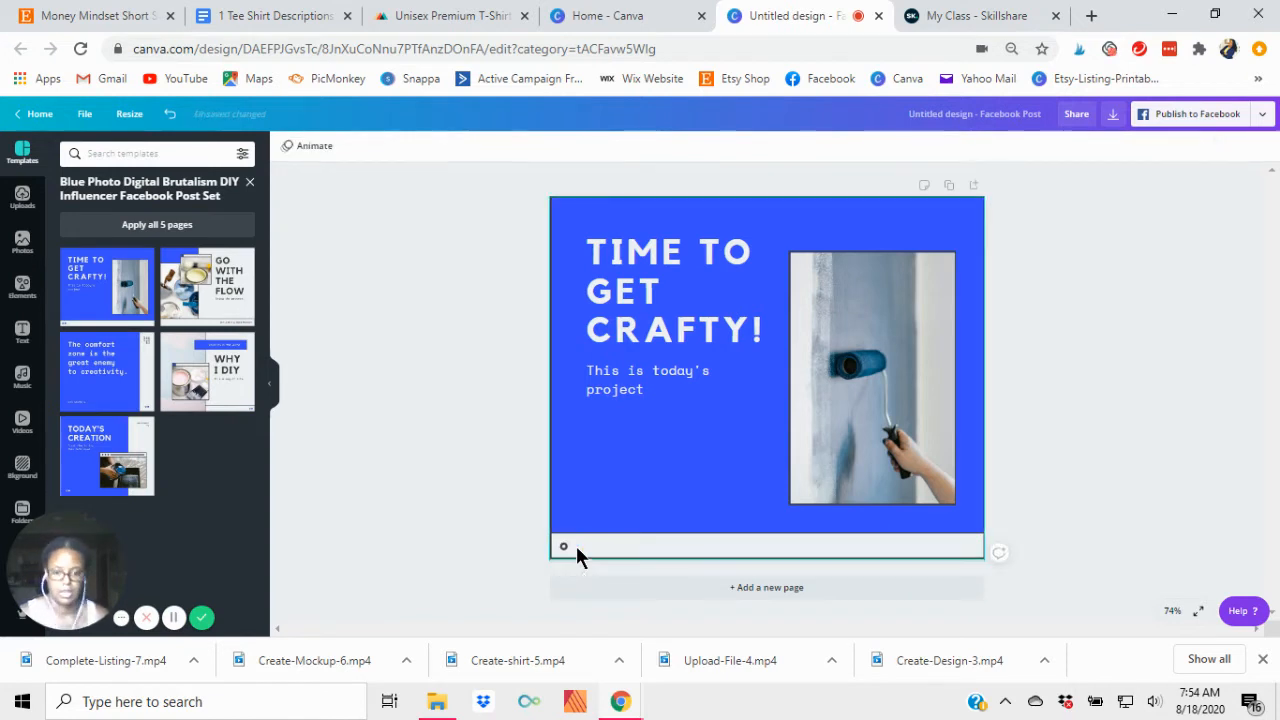
key(Delete)
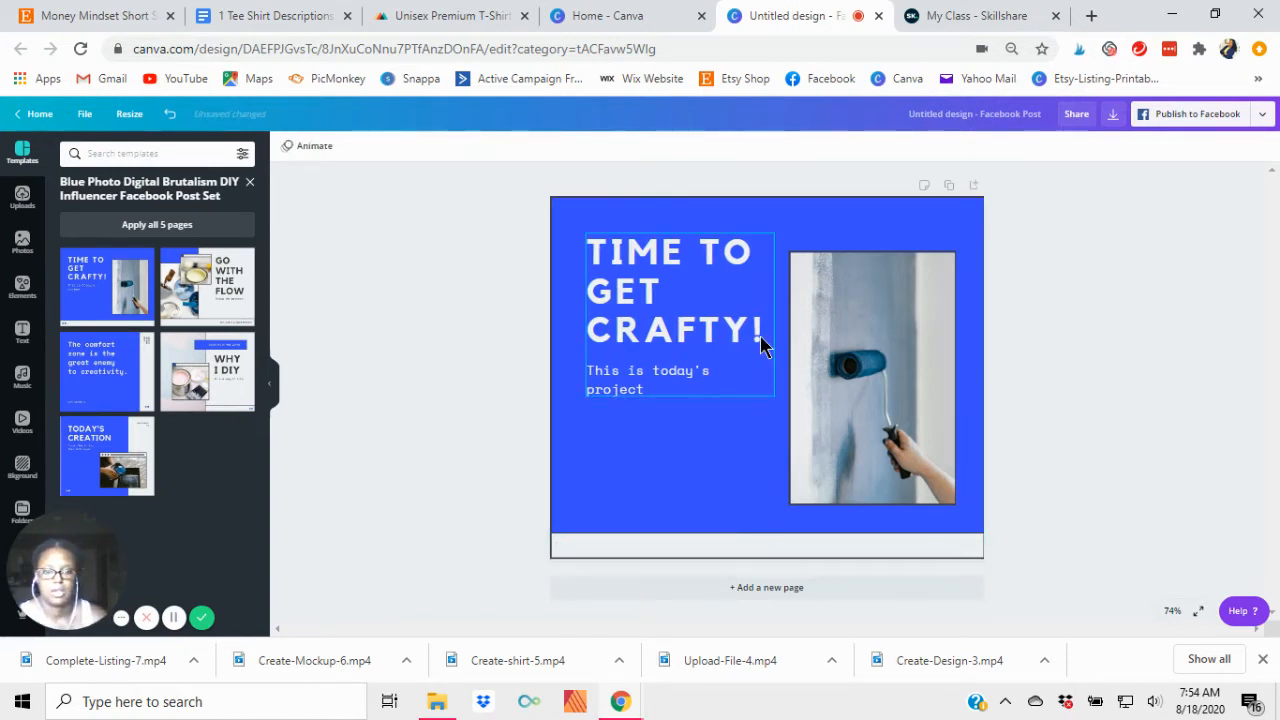
click(845, 373)
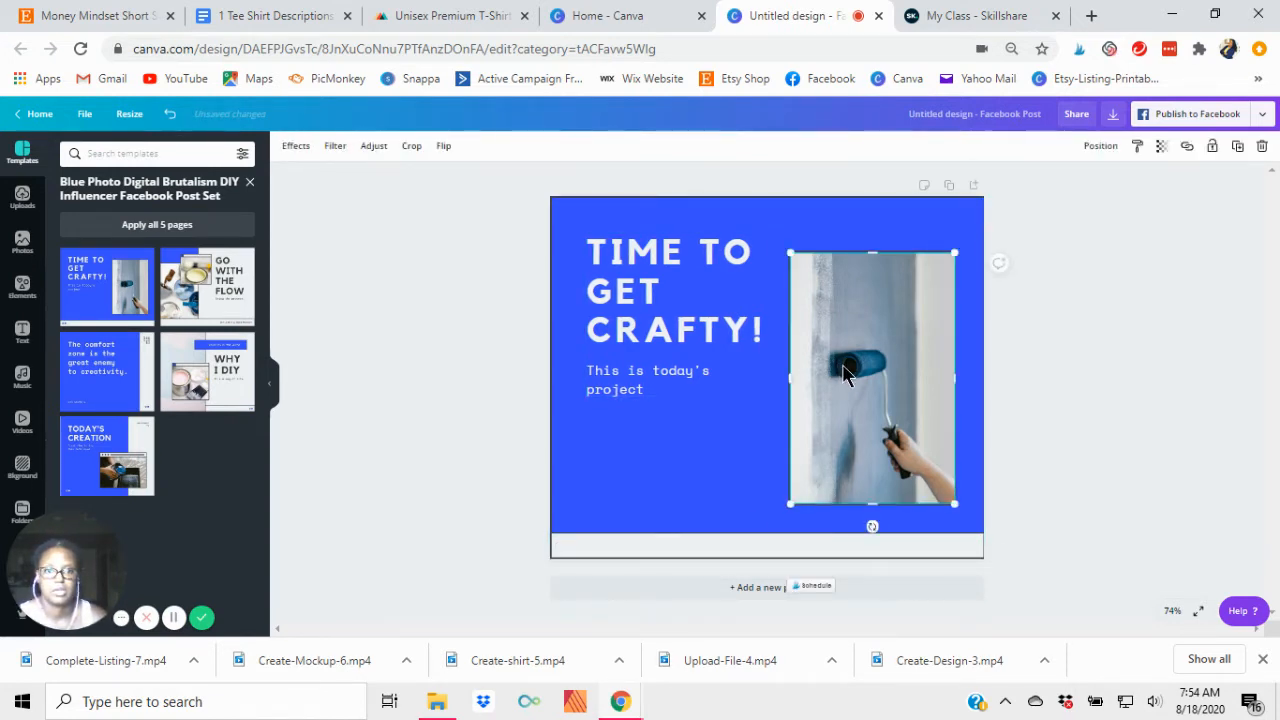
key(Delete)
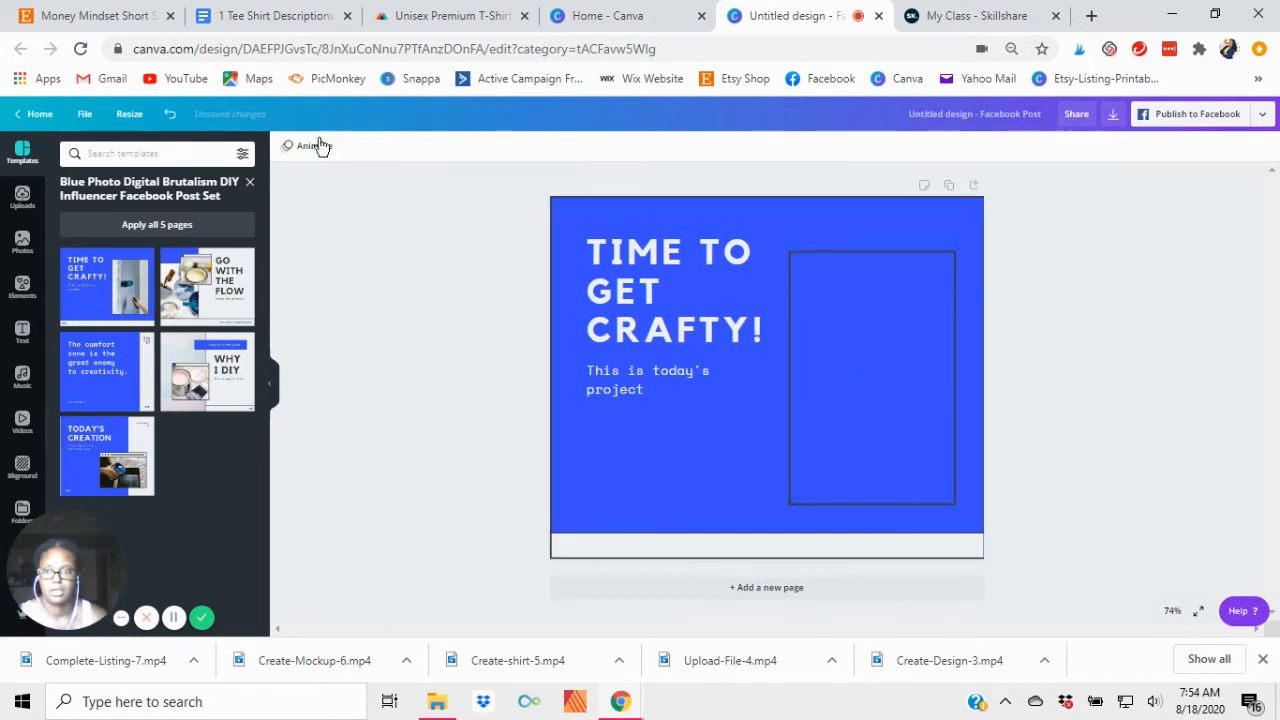
Step: Add a single-image grid from the elements library to the design
click(20, 290)
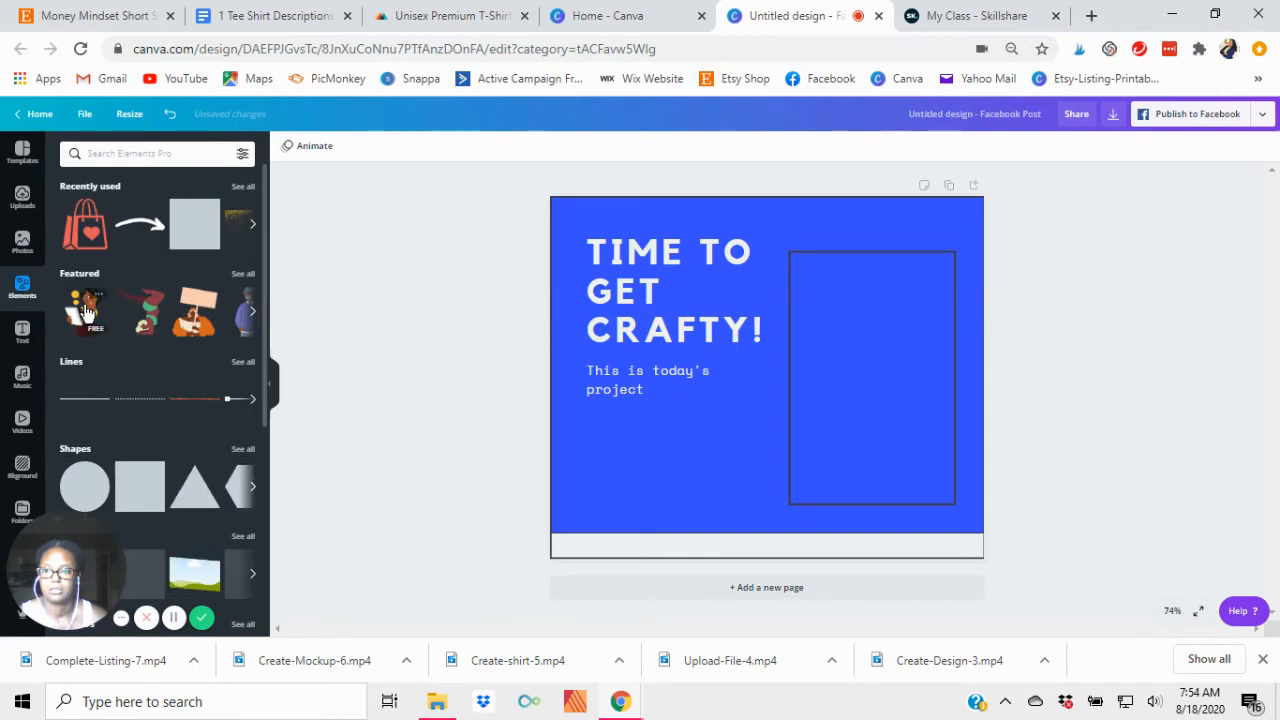
scroll(166, 491, down, 3)
scroll(170, 494, down, 1)
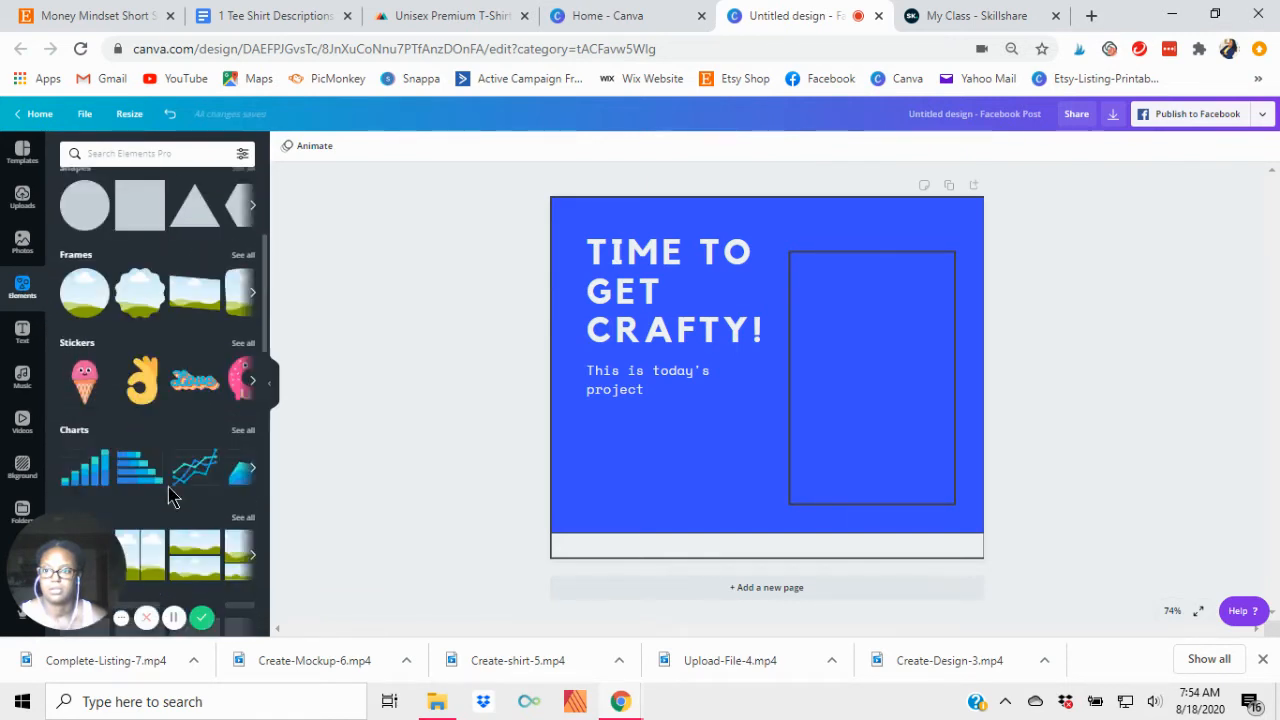
scroll(177, 486, up, 1)
scroll(160, 420, down, 3)
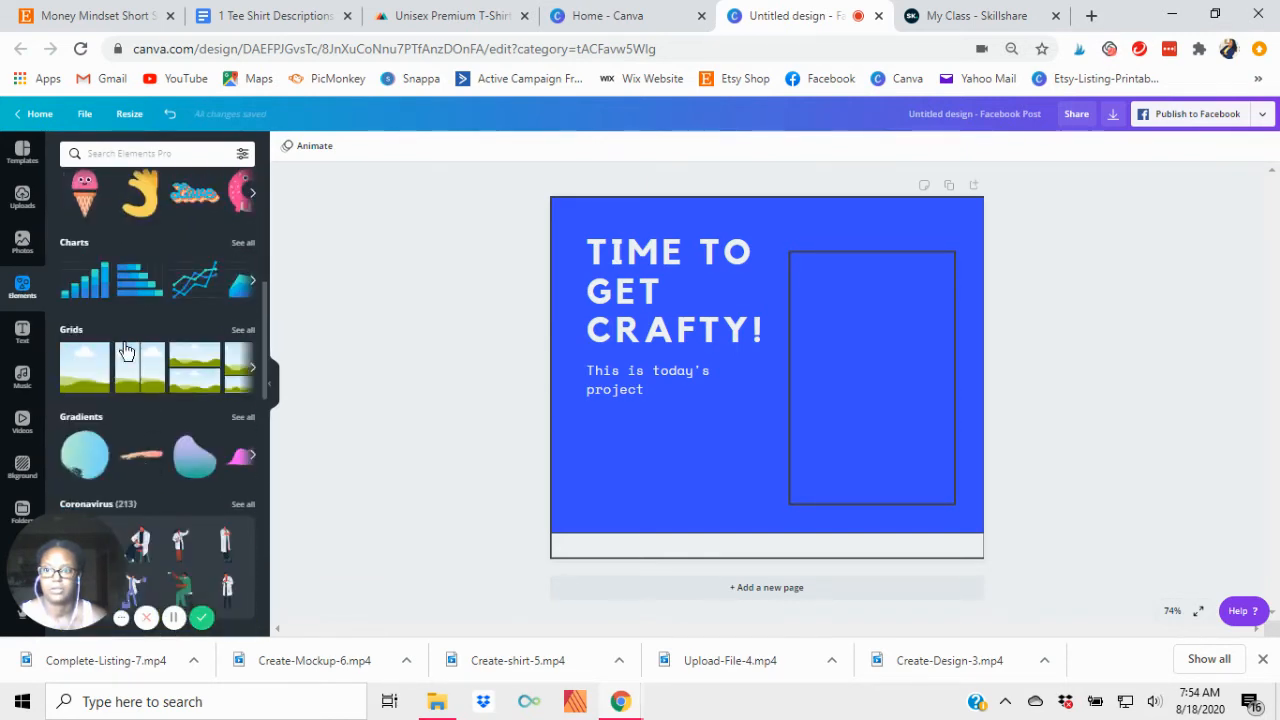
click(77, 368)
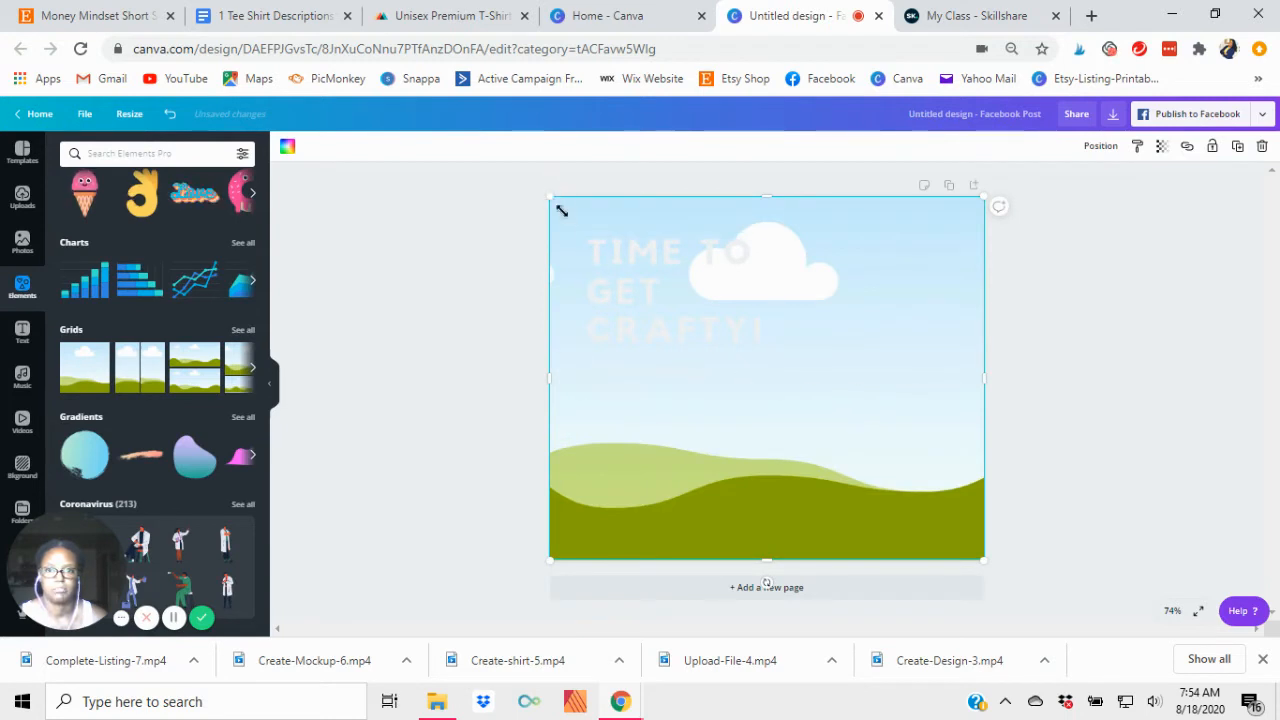
Step: Resize and position the image grid to fit just inside the dark rectangular outline beside the heading
drag(551, 197, 798, 262)
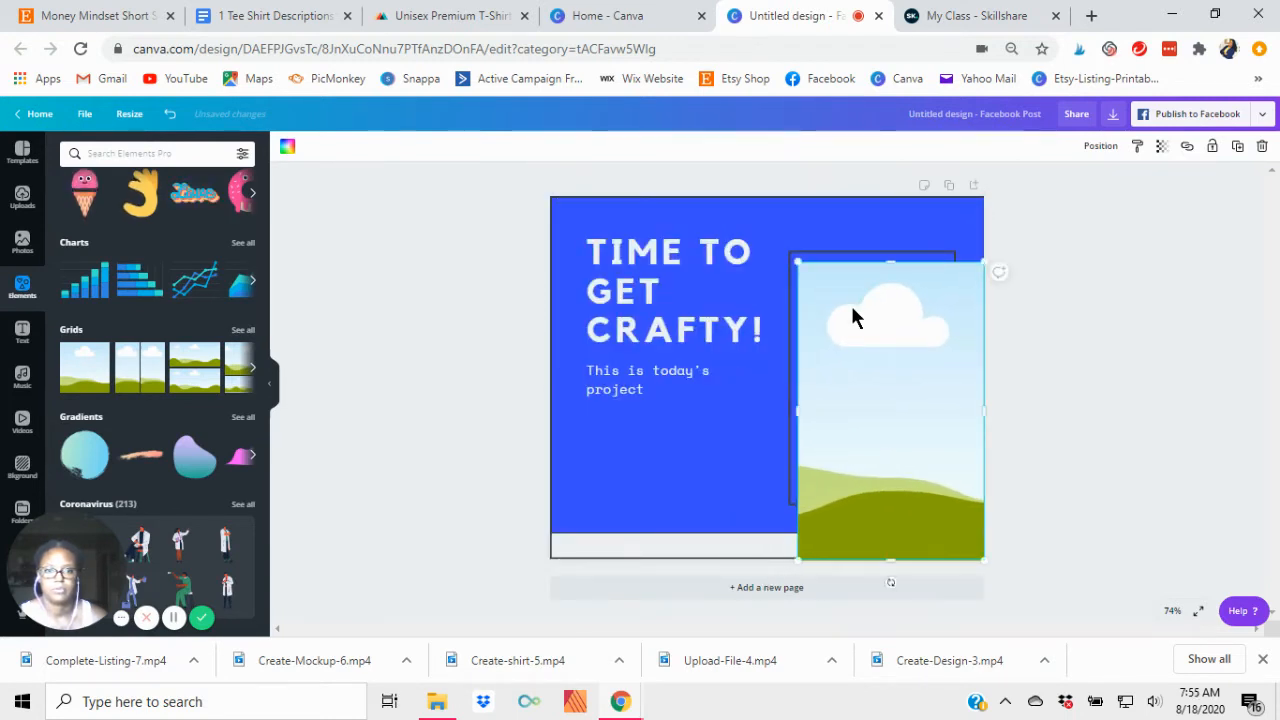
drag(851, 314, 849, 307)
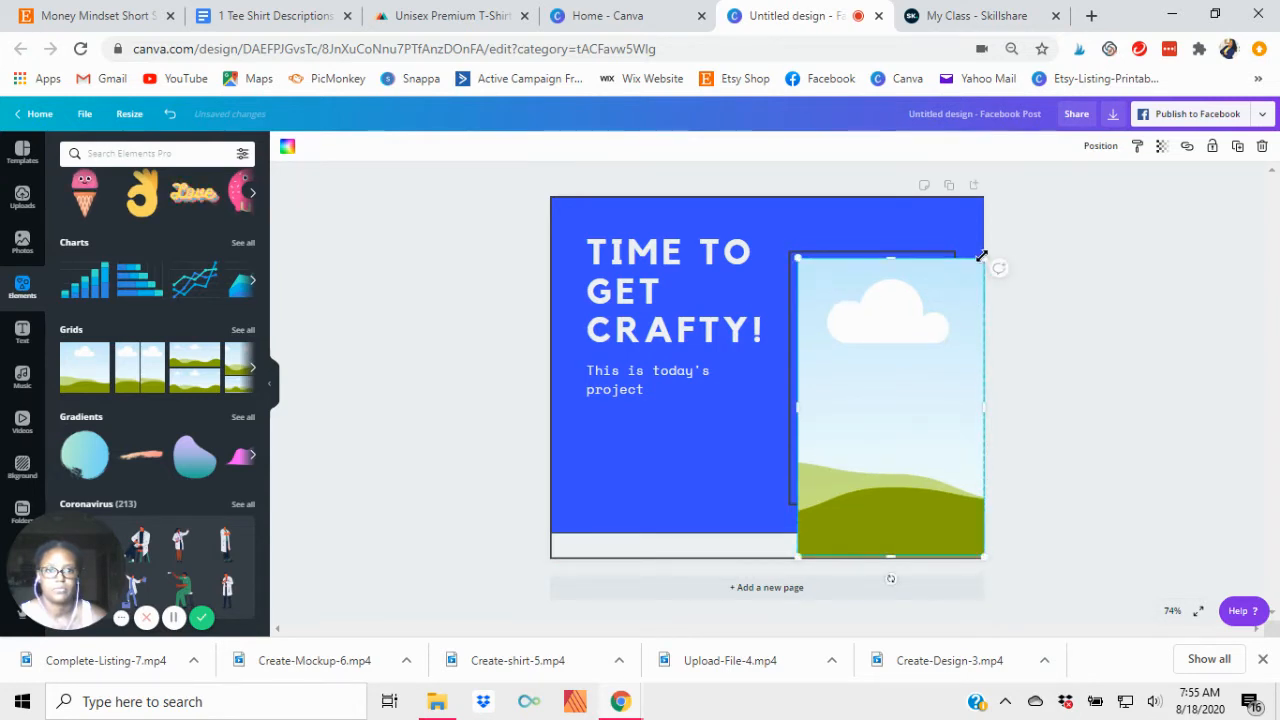
drag(981, 256, 949, 264)
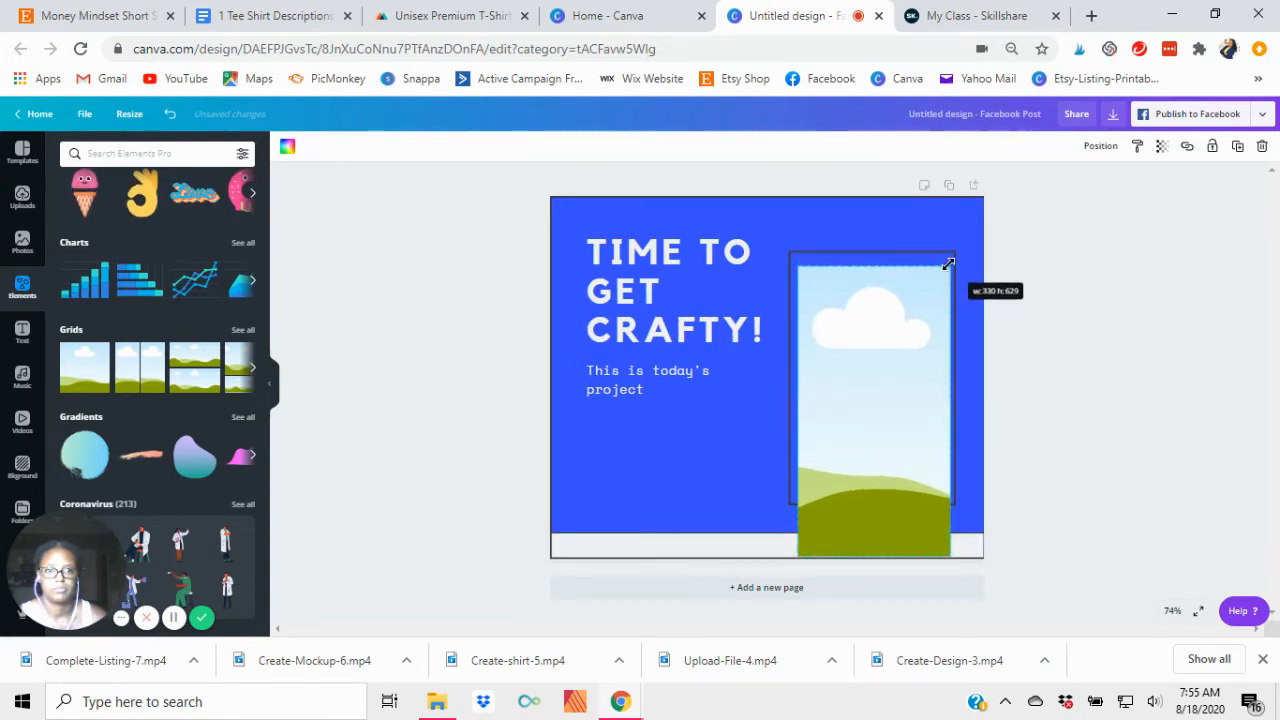
drag(948, 554, 950, 500)
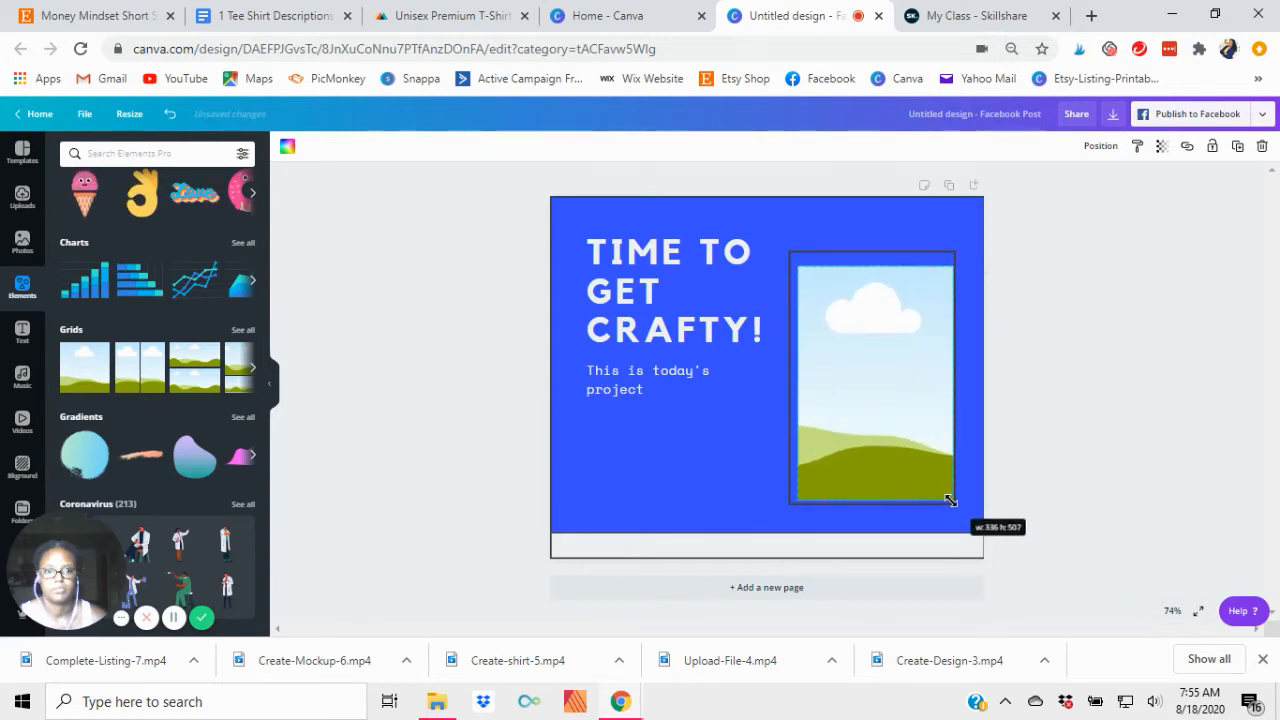
drag(797, 263, 794, 257)
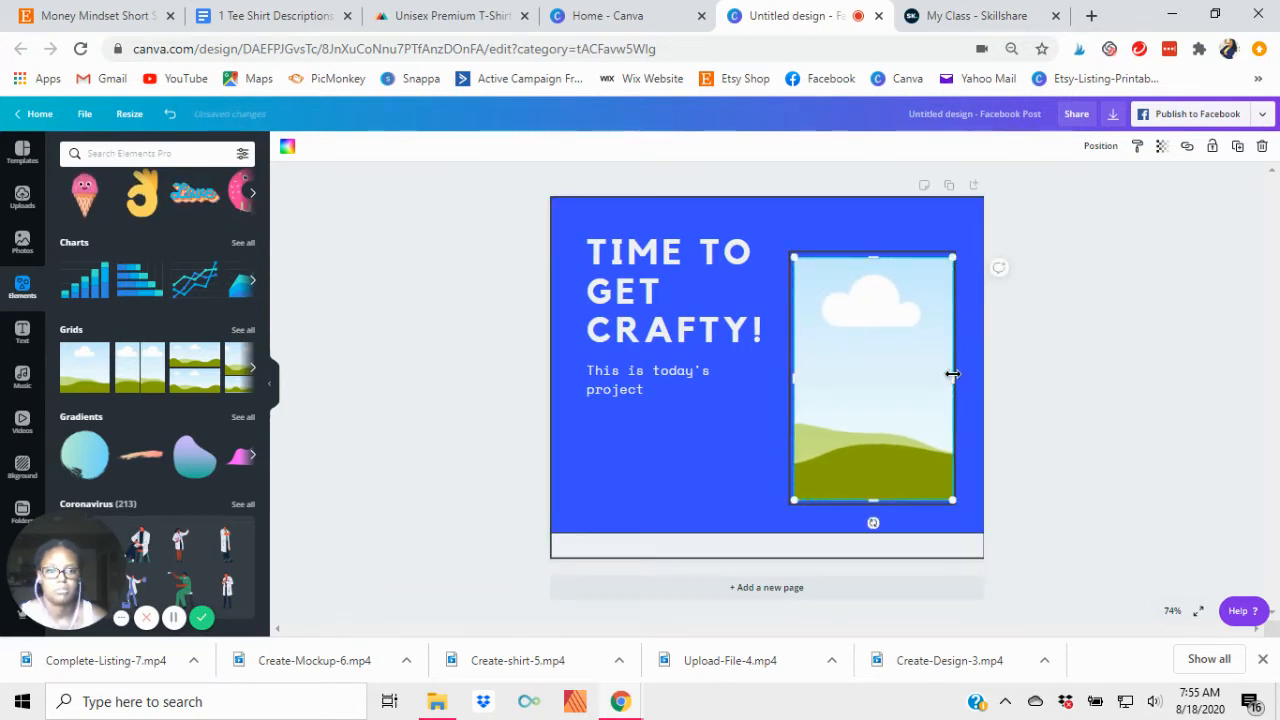
drag(951, 374, 949, 377)
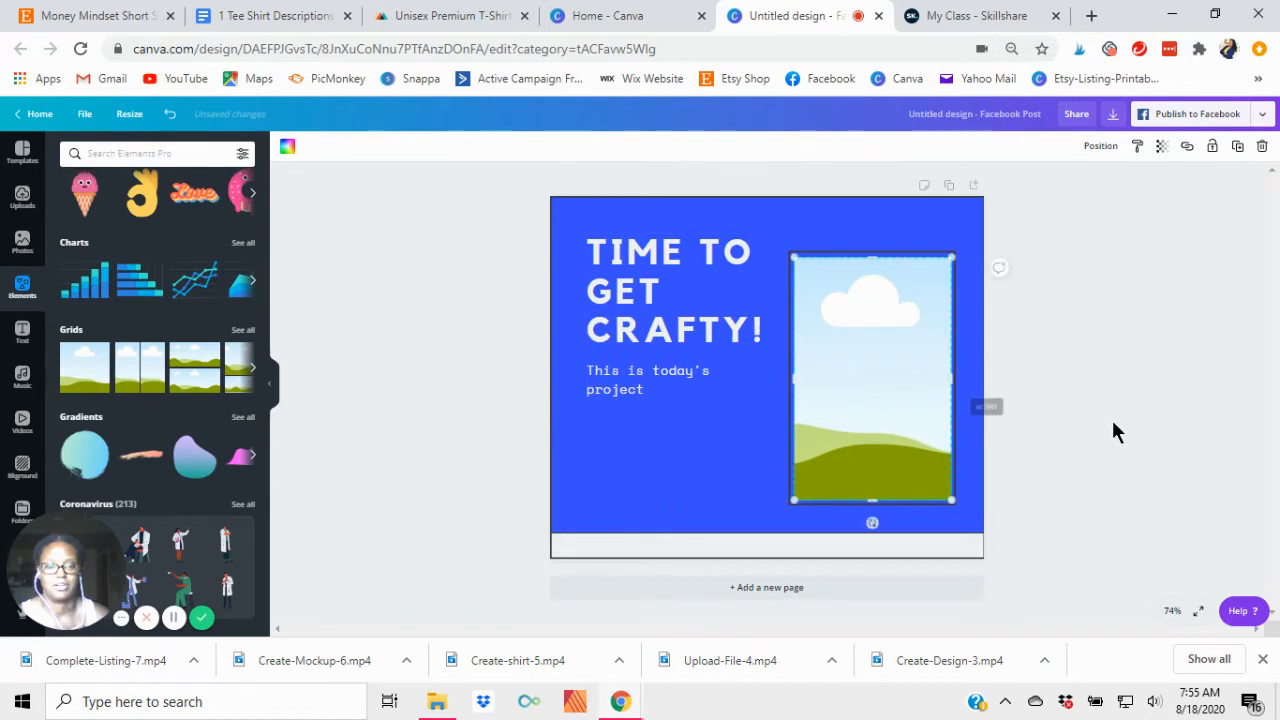
Step: Replace the heading text "TIME TO GET CRAFTY!" with "OPEN THE DOOR TO MONEY"
click(623, 326)
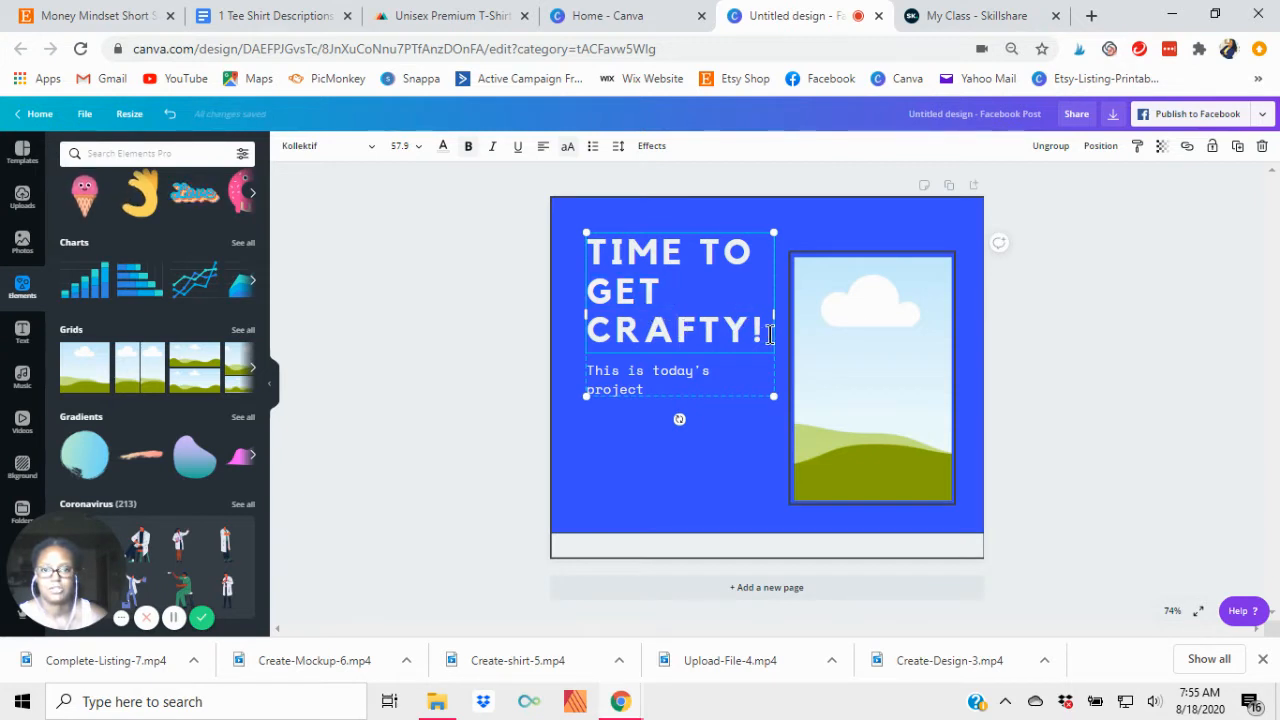
drag(768, 332, 578, 238)
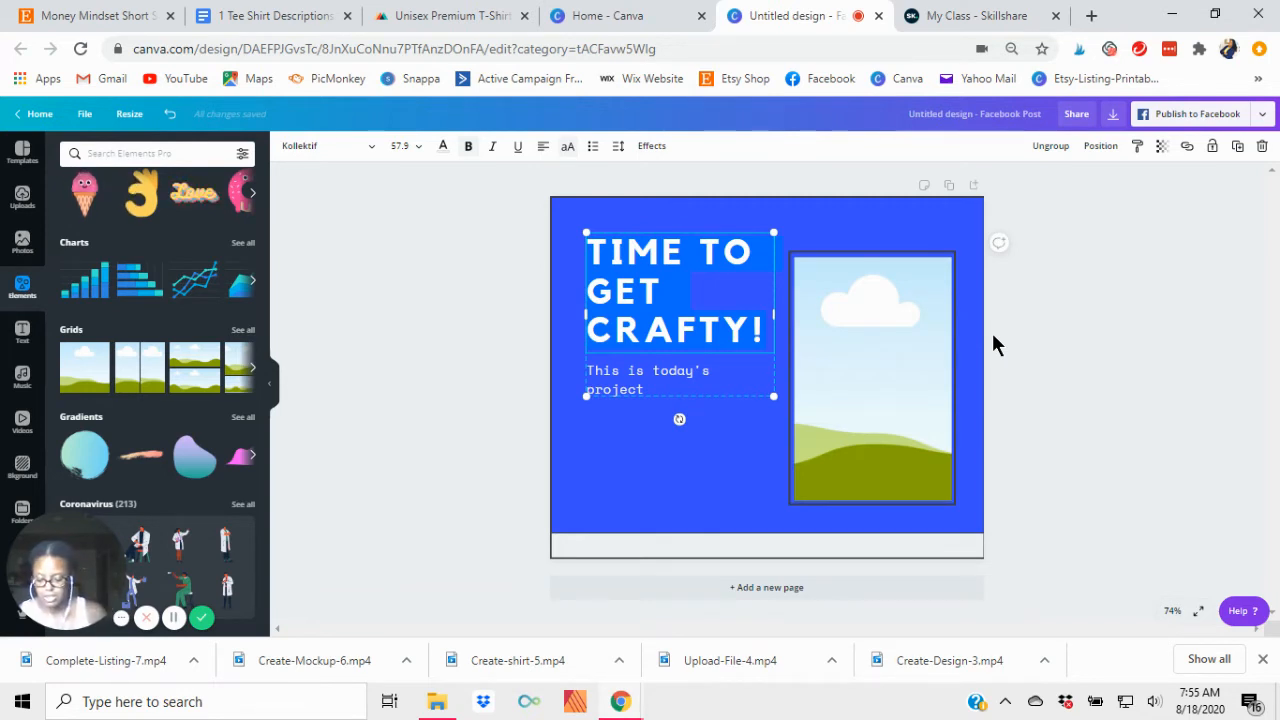
text(OPEN THE )
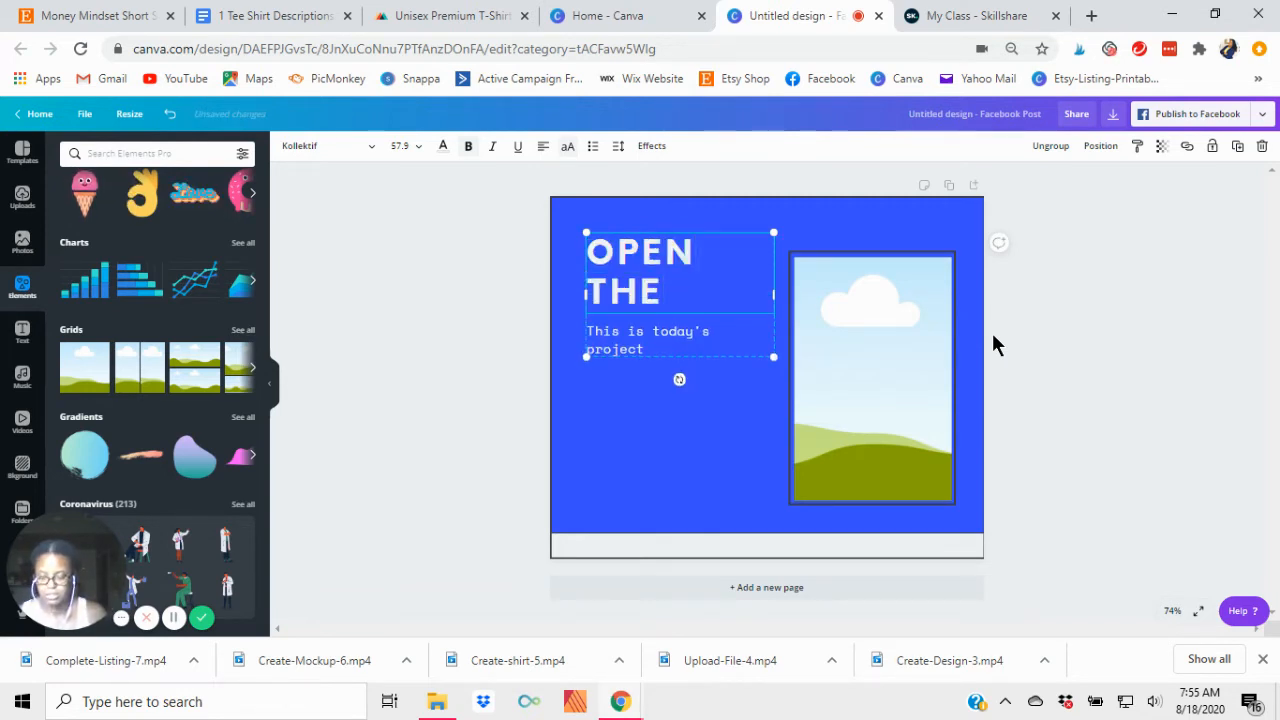
text(D)
key(BackSpace)
key(BackSpace)
key(BackSpace)
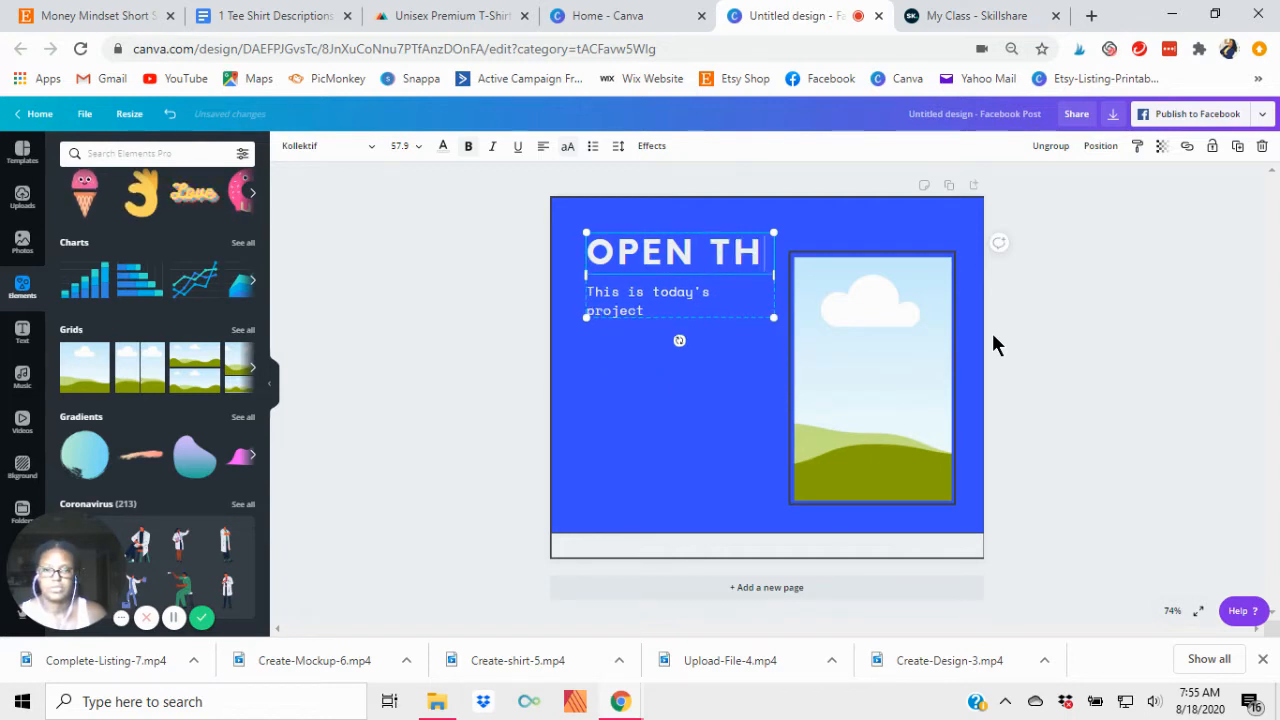
key(BackSpace)
key(BackSpace)
key(BackSpace)
key(BackSpace)
key(BackSpace)
key(BackSpace)
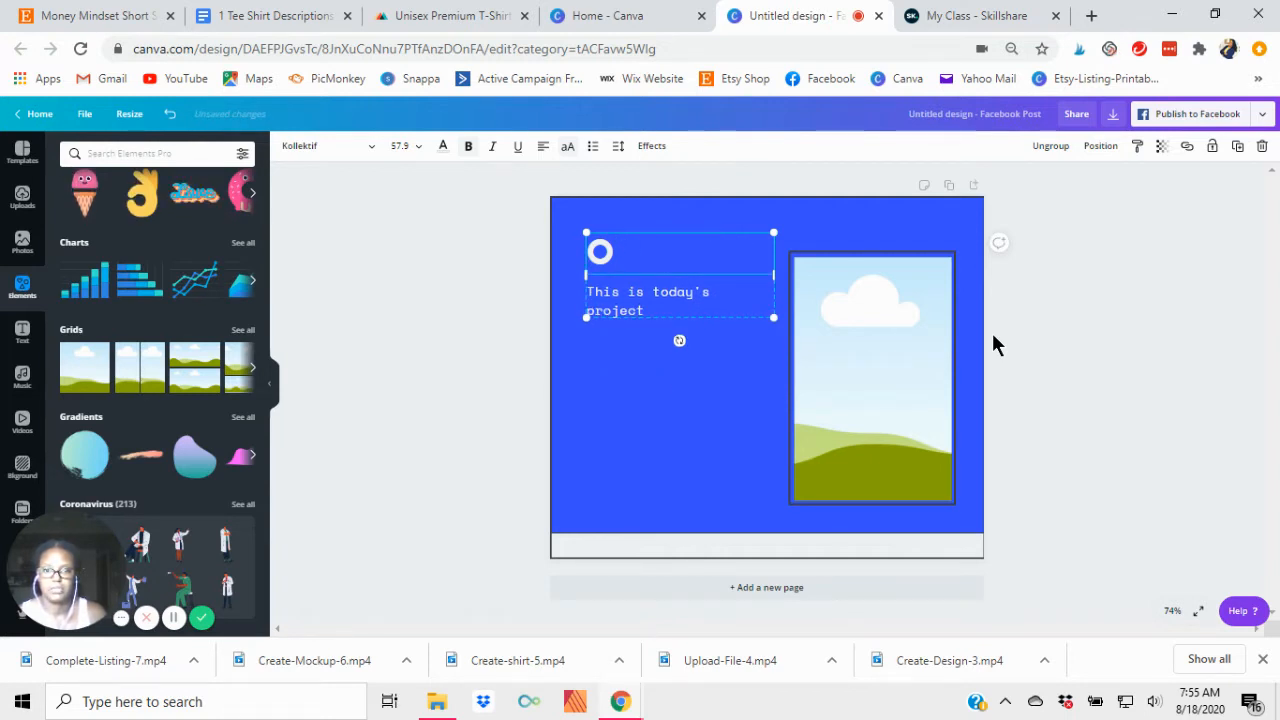
key(BackSpace)
text(OPEN)
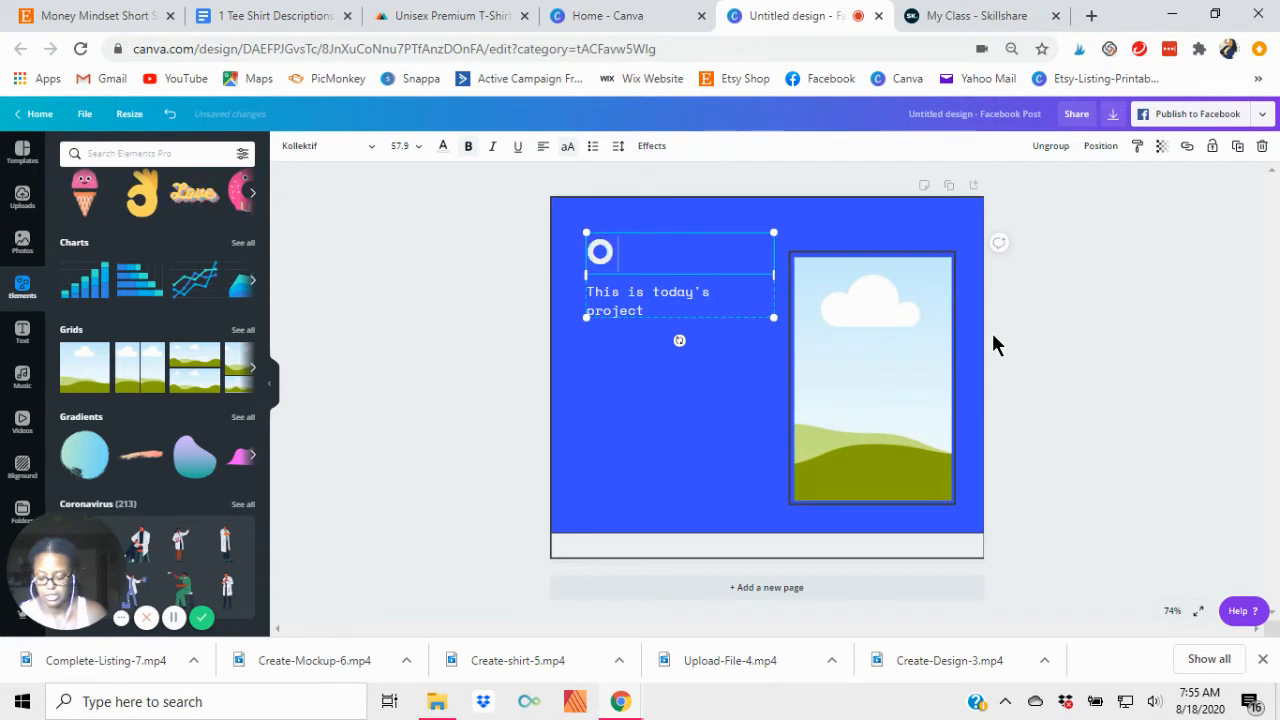
text( THE)
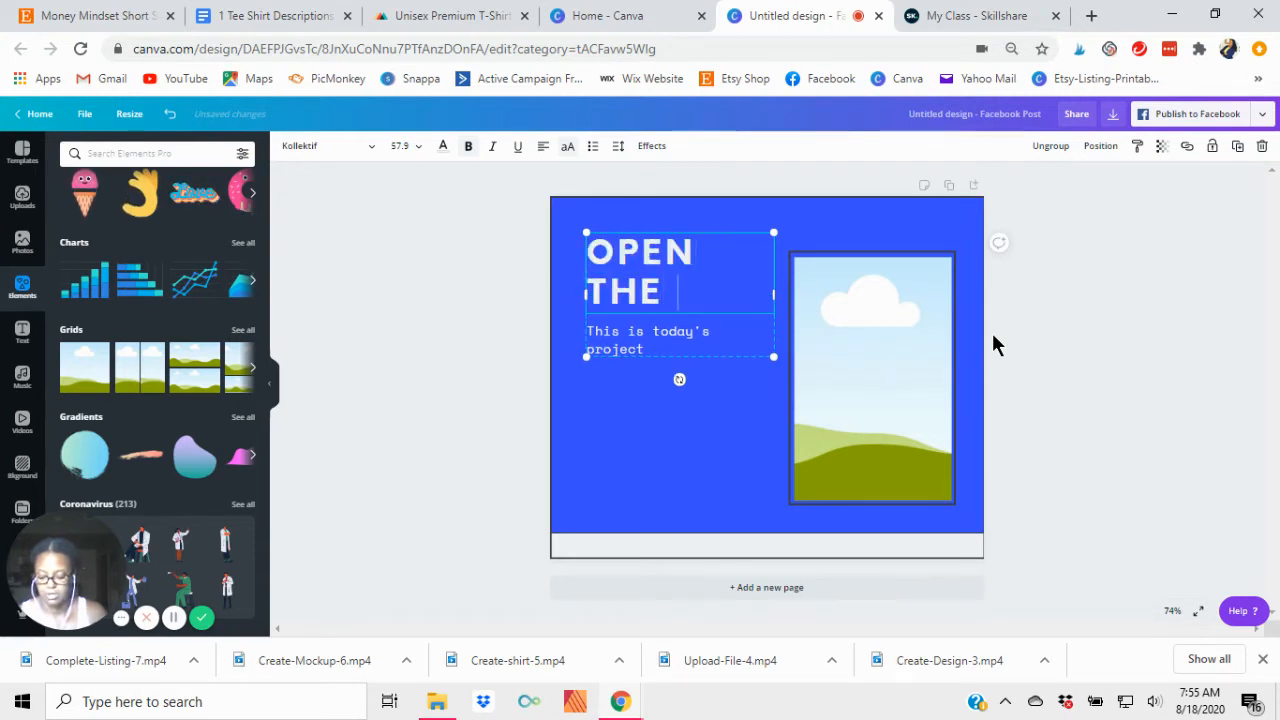
text( DOOR TO MONEY)
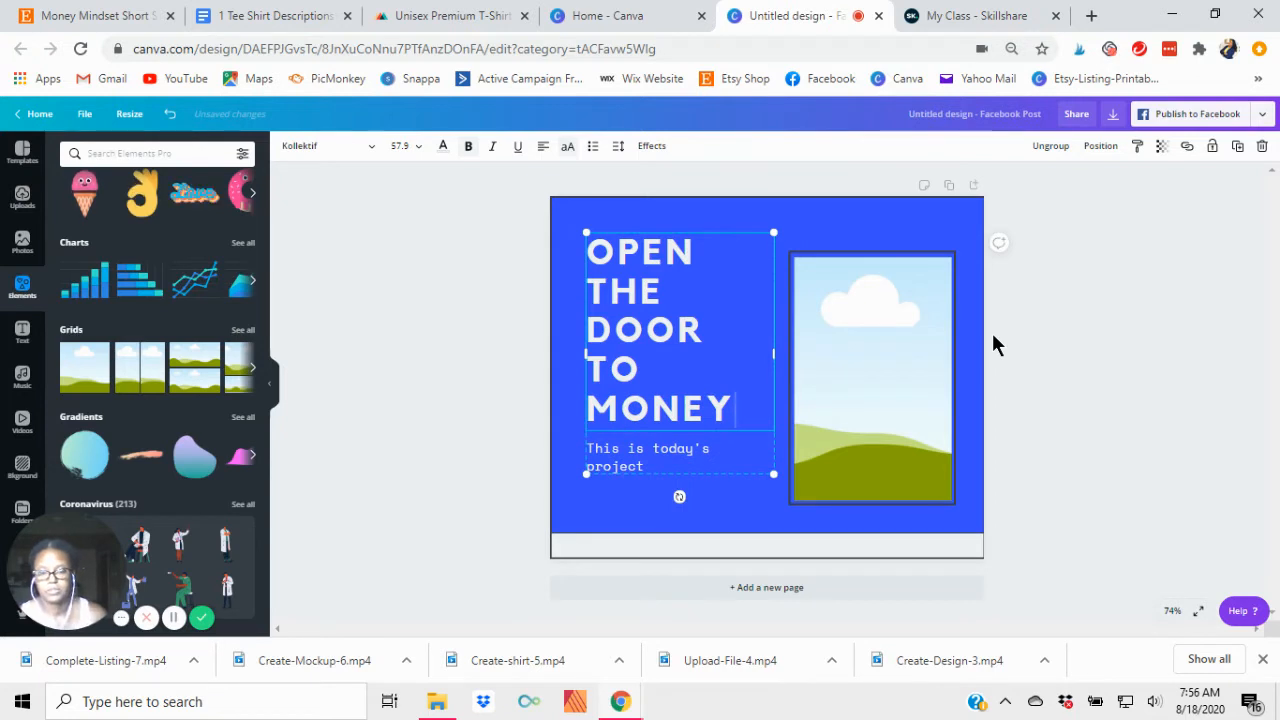
Step: Find the Lemon Tuesday font by searching for "tuesday" and apply it to the "OPEN THE DOOR TO MONEY" heading
click(371, 150)
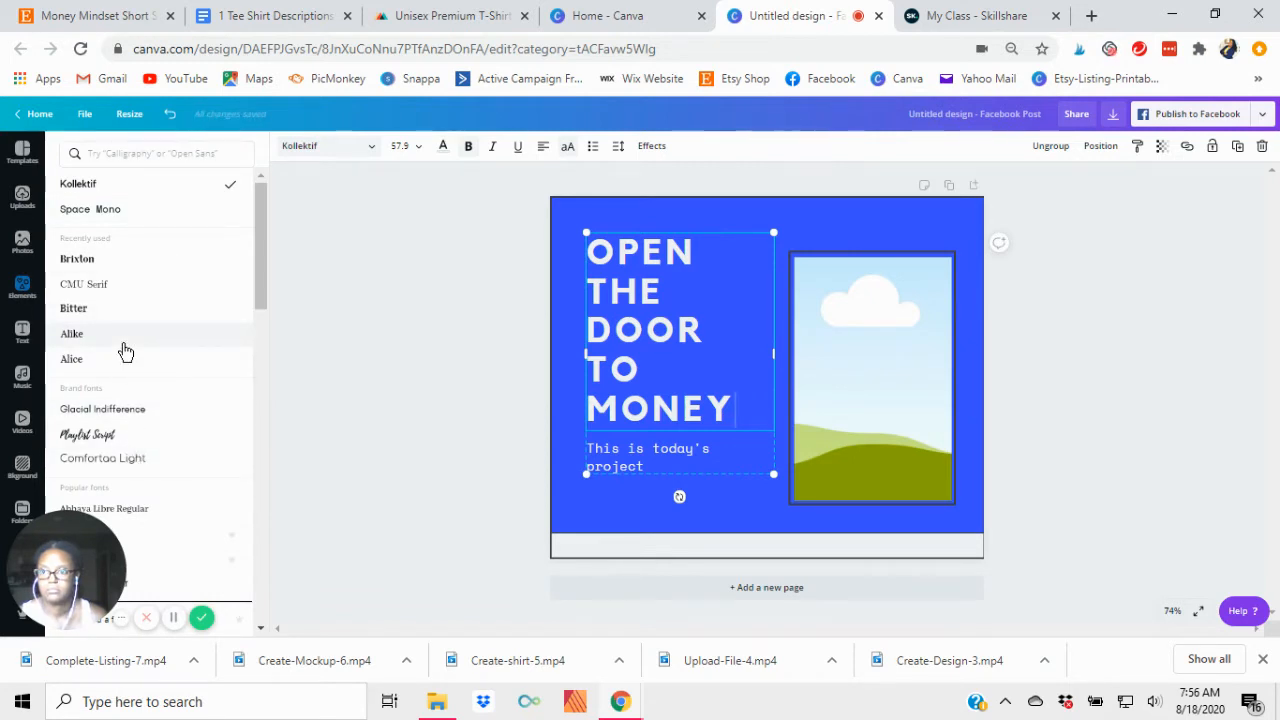
click(100, 153)
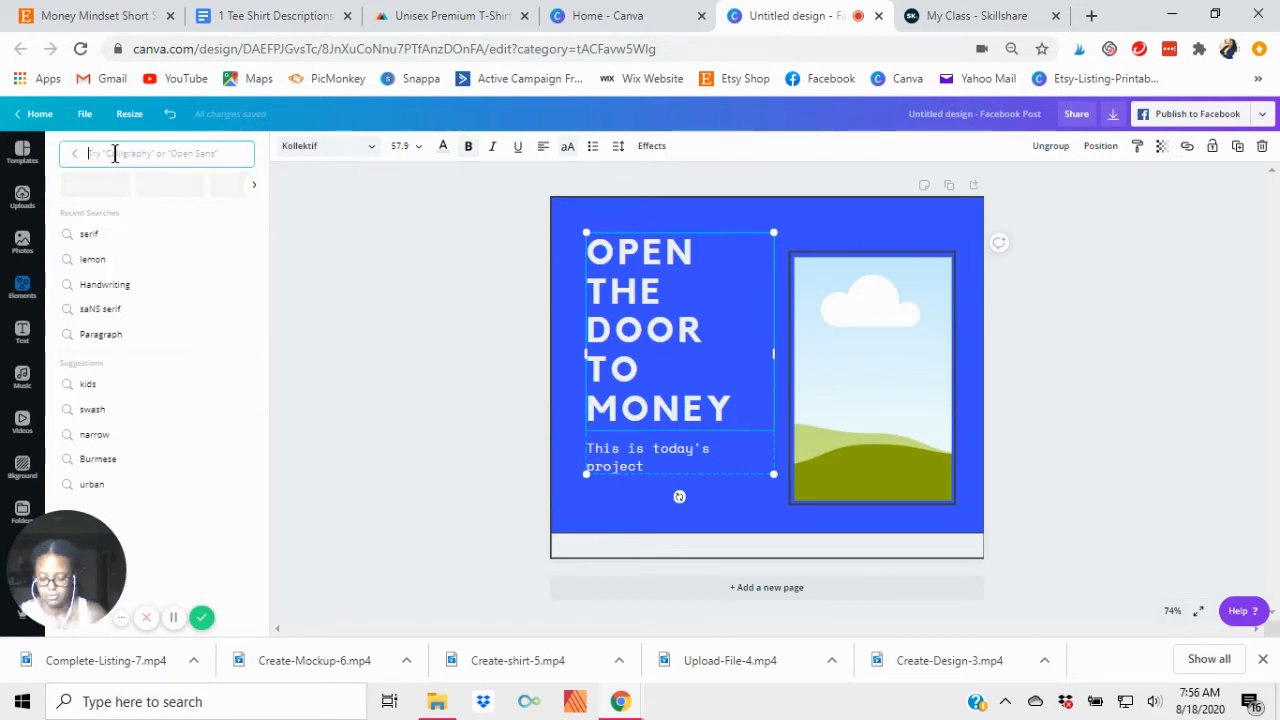
text(tuesd)
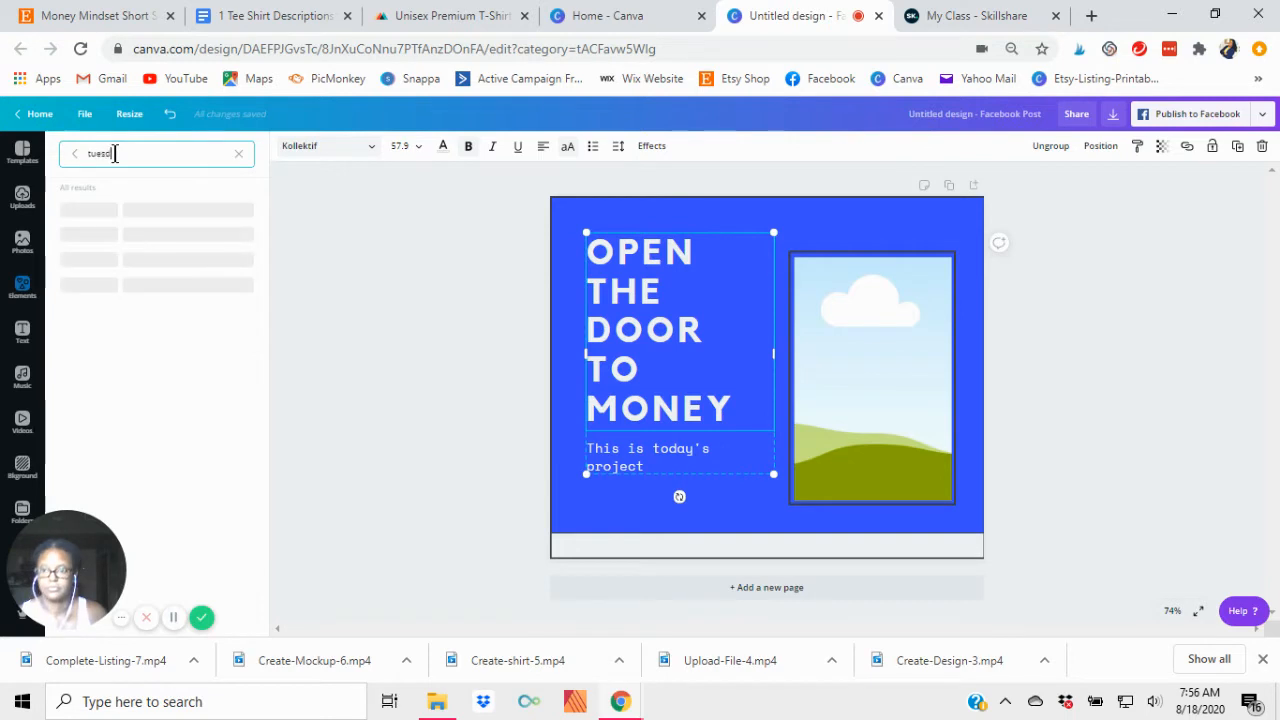
text(ay)
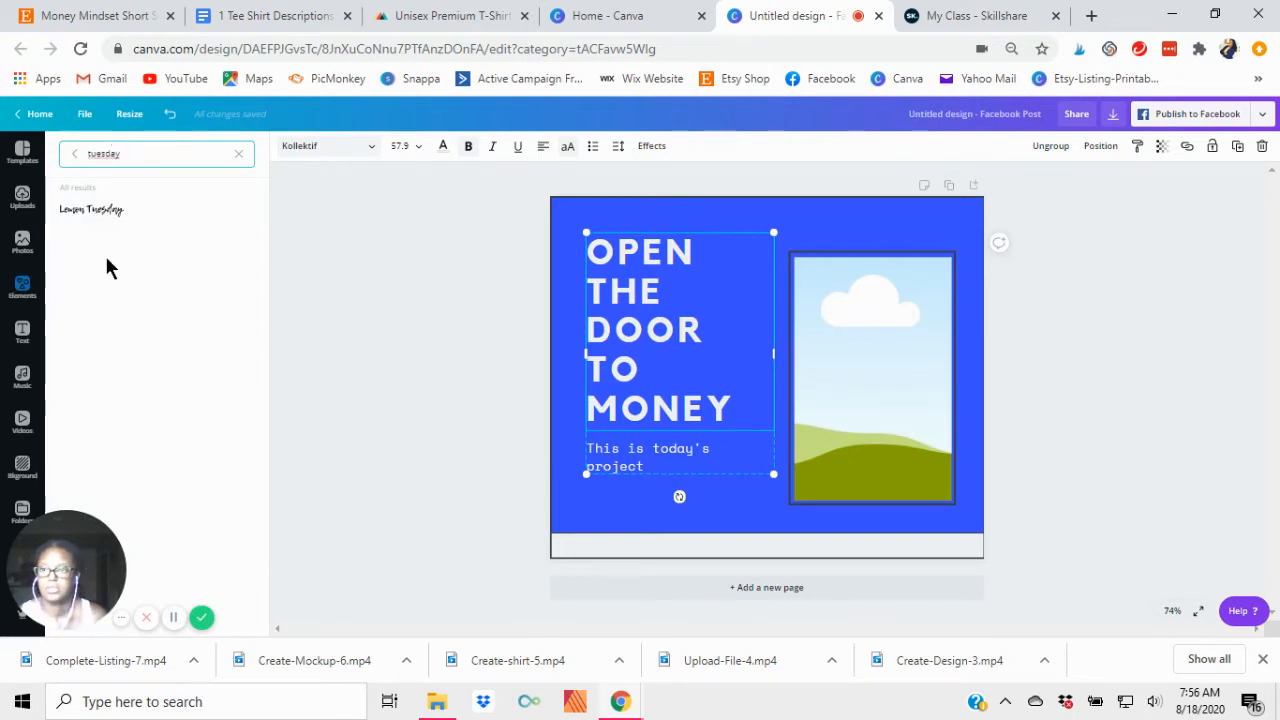
click(115, 210)
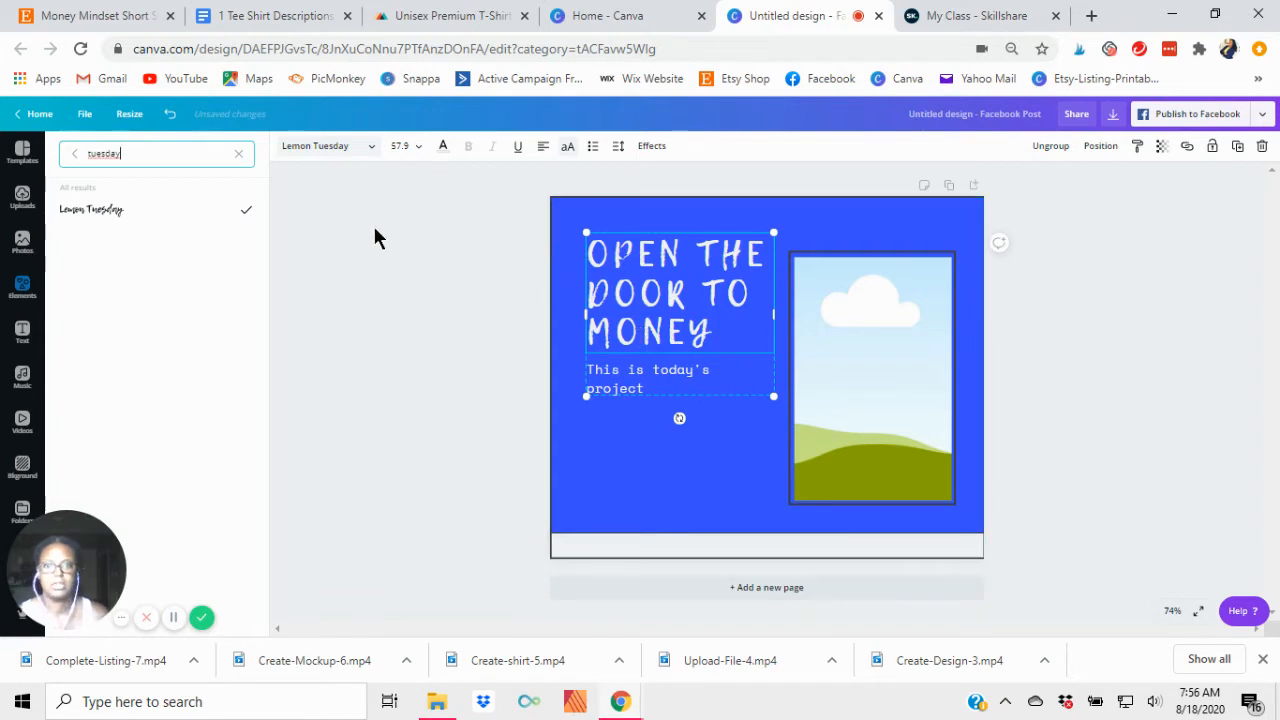
click(663, 378)
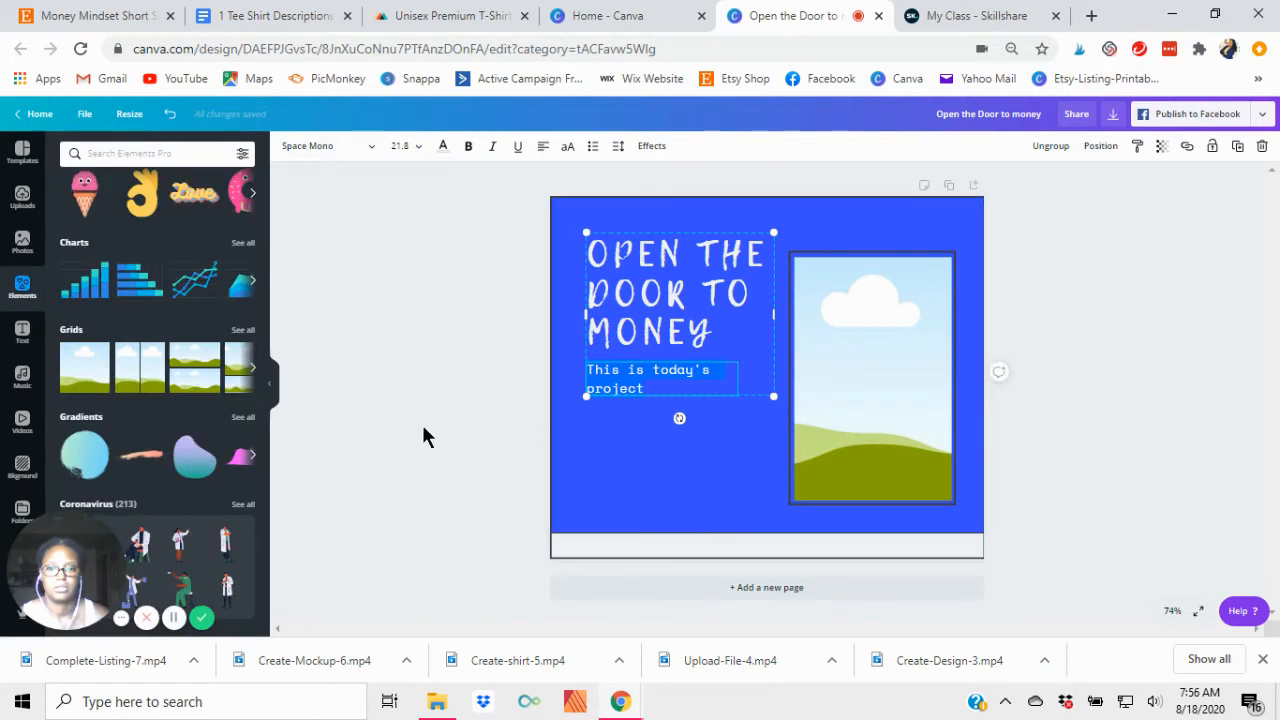
click(817, 543)
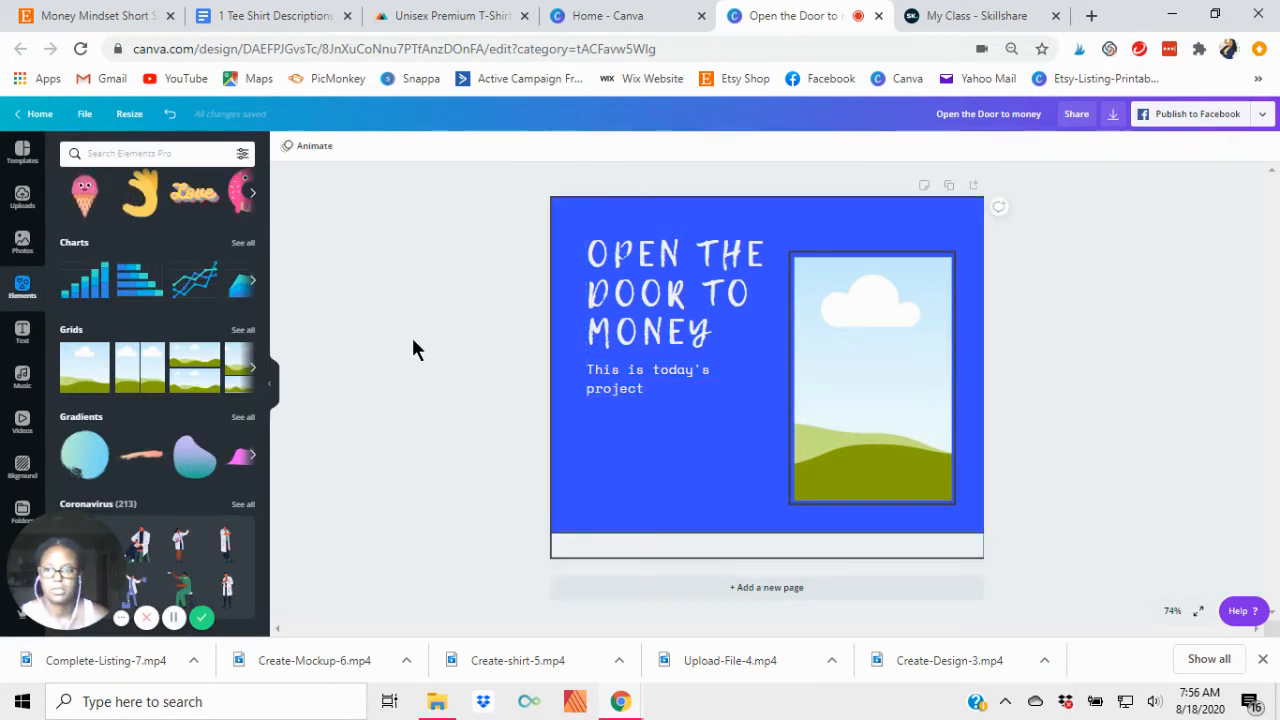
Step: Add a body text box reading "BoldWorldPlanners.com" in the light strip along the bottom of the design
click(25, 333)
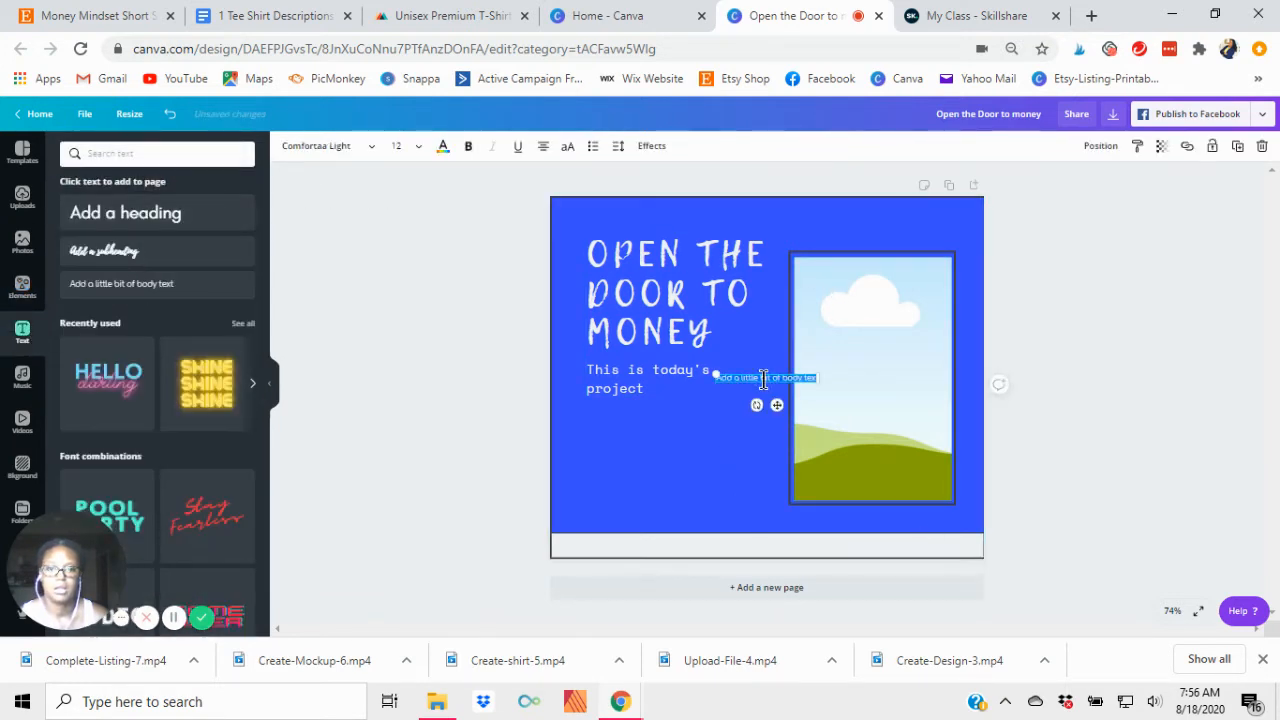
drag(777, 405, 783, 572)
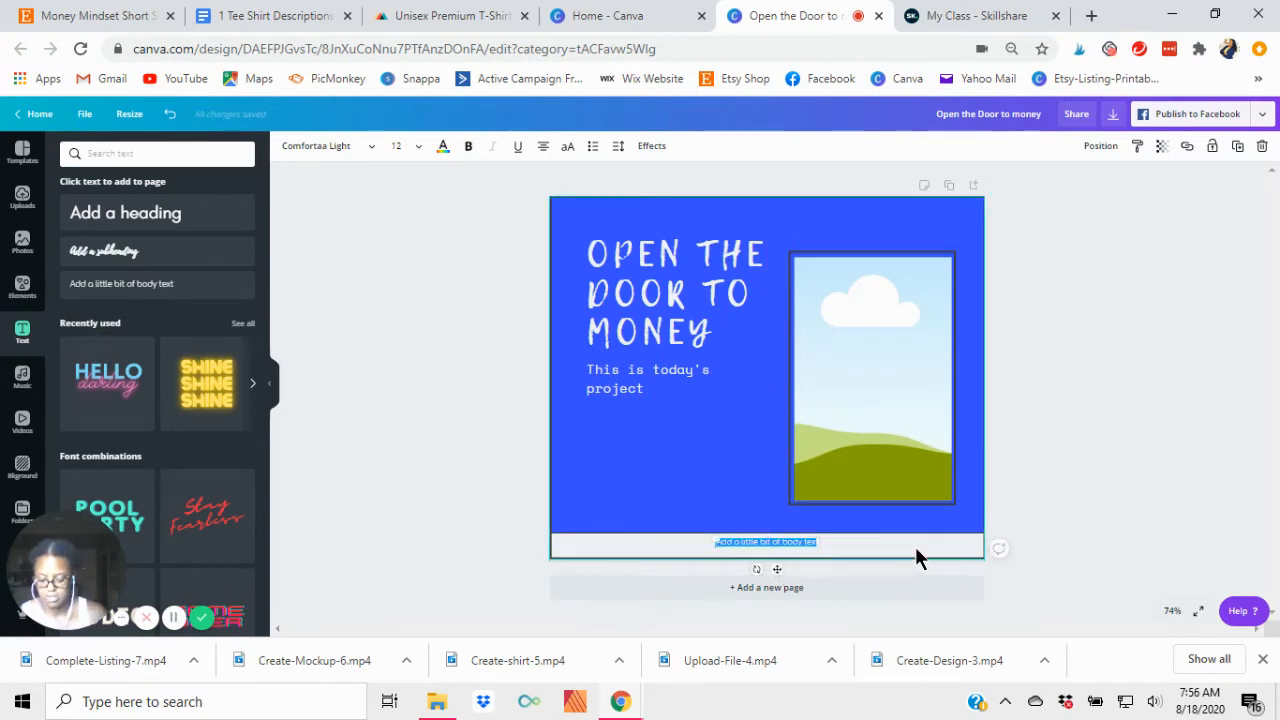
key(BackSpace)
text(...)
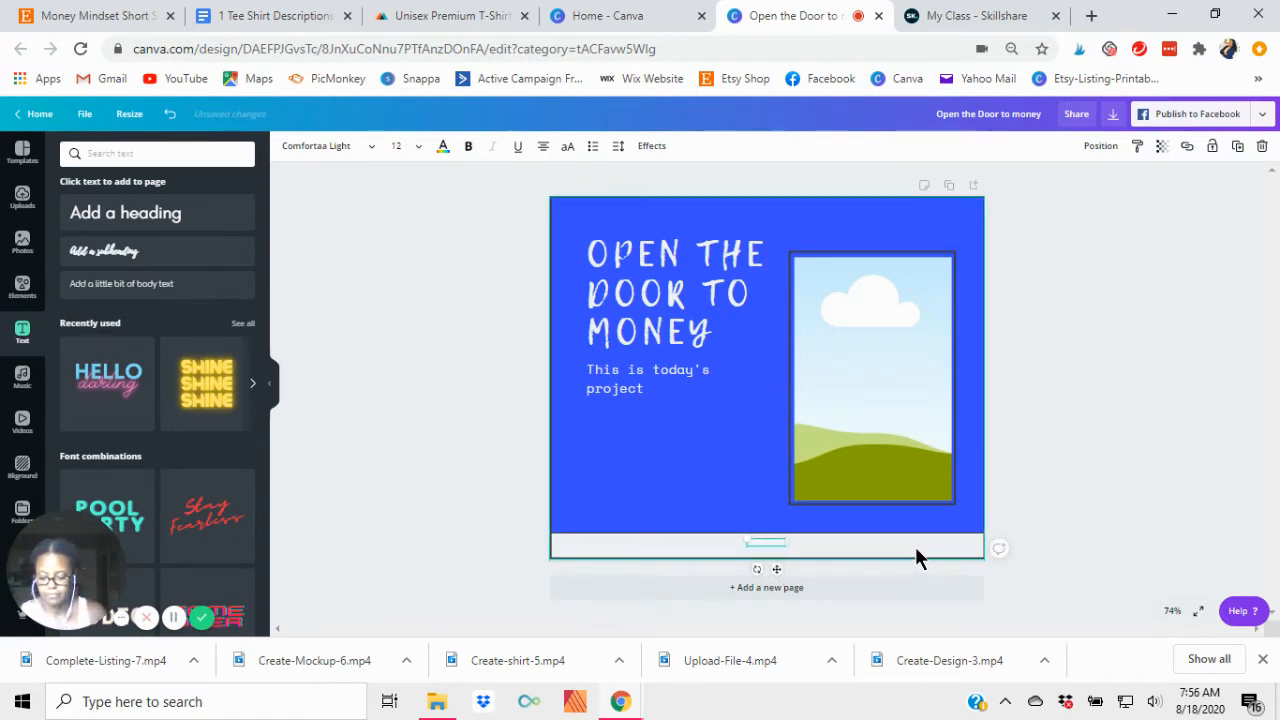
text(...)
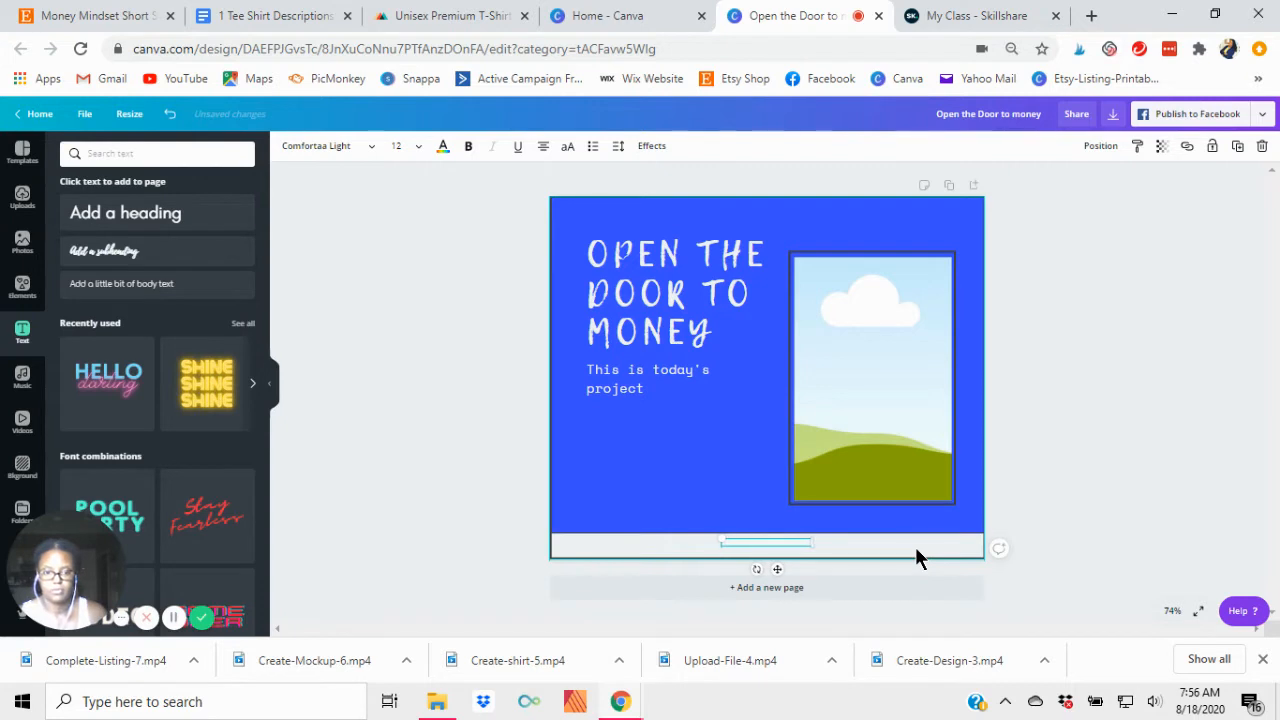
Step: Color the website address text black and set its font size to 16
click(443, 146)
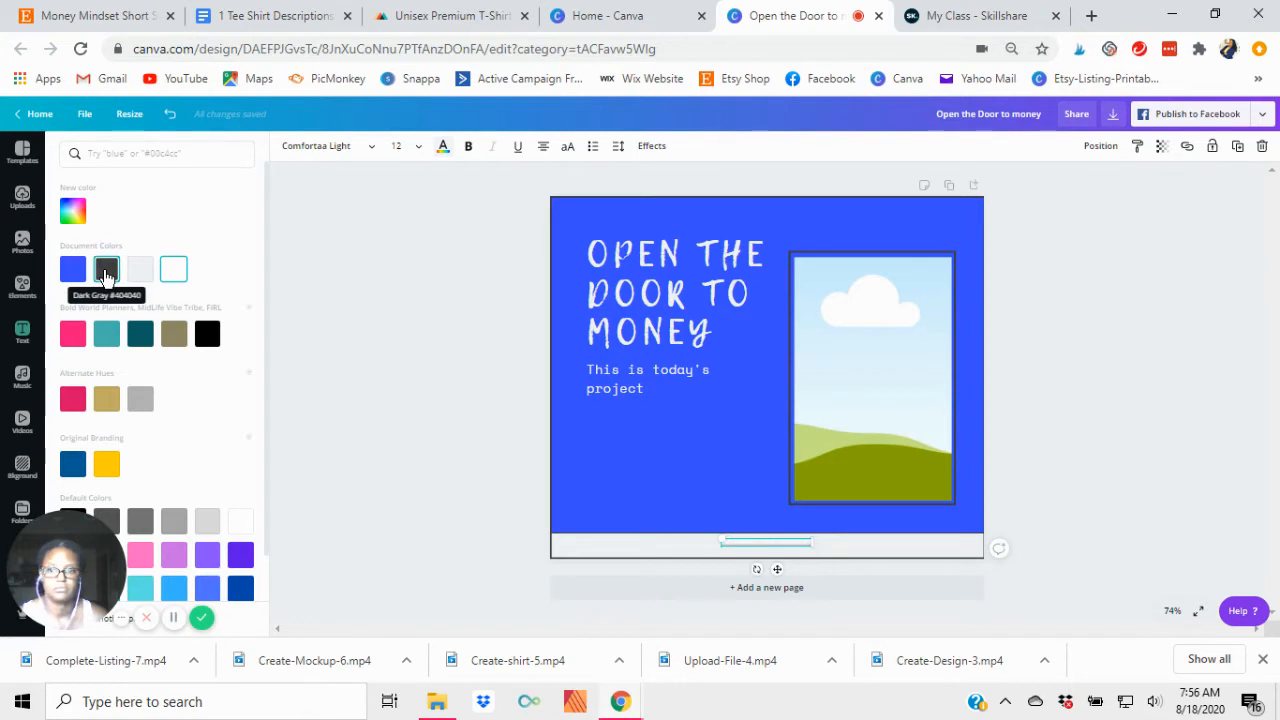
click(207, 337)
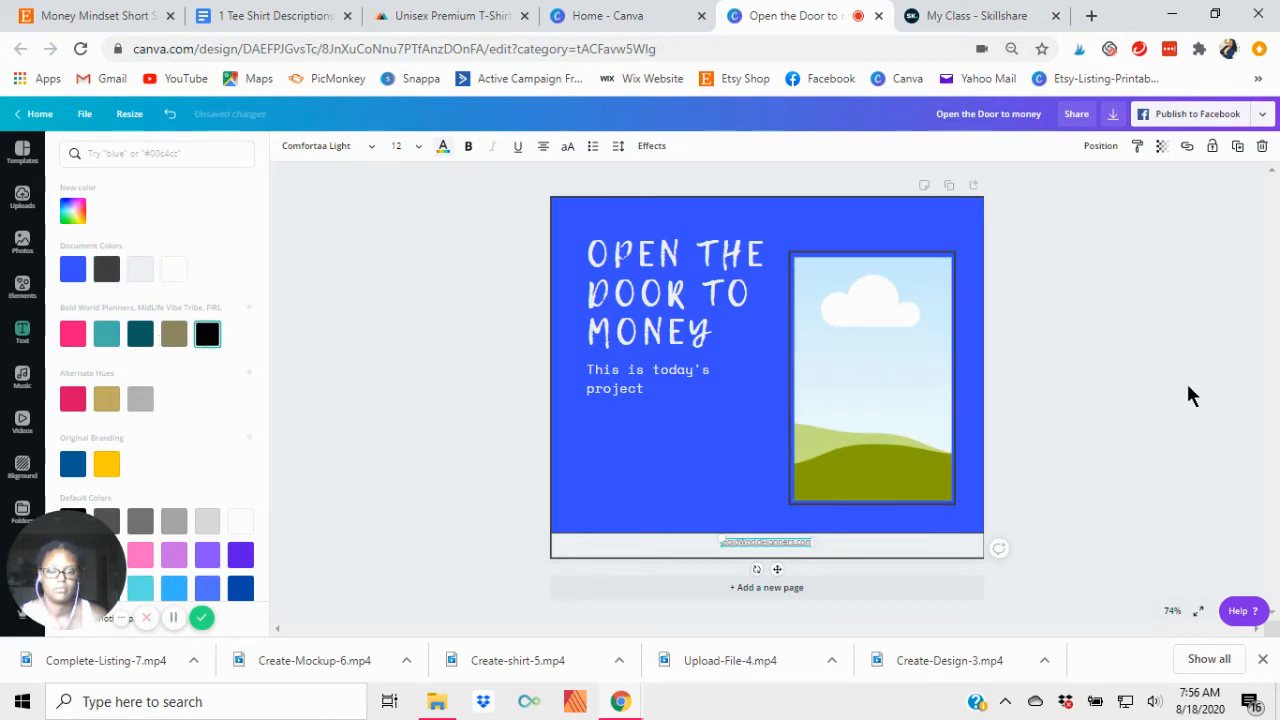
click(421, 149)
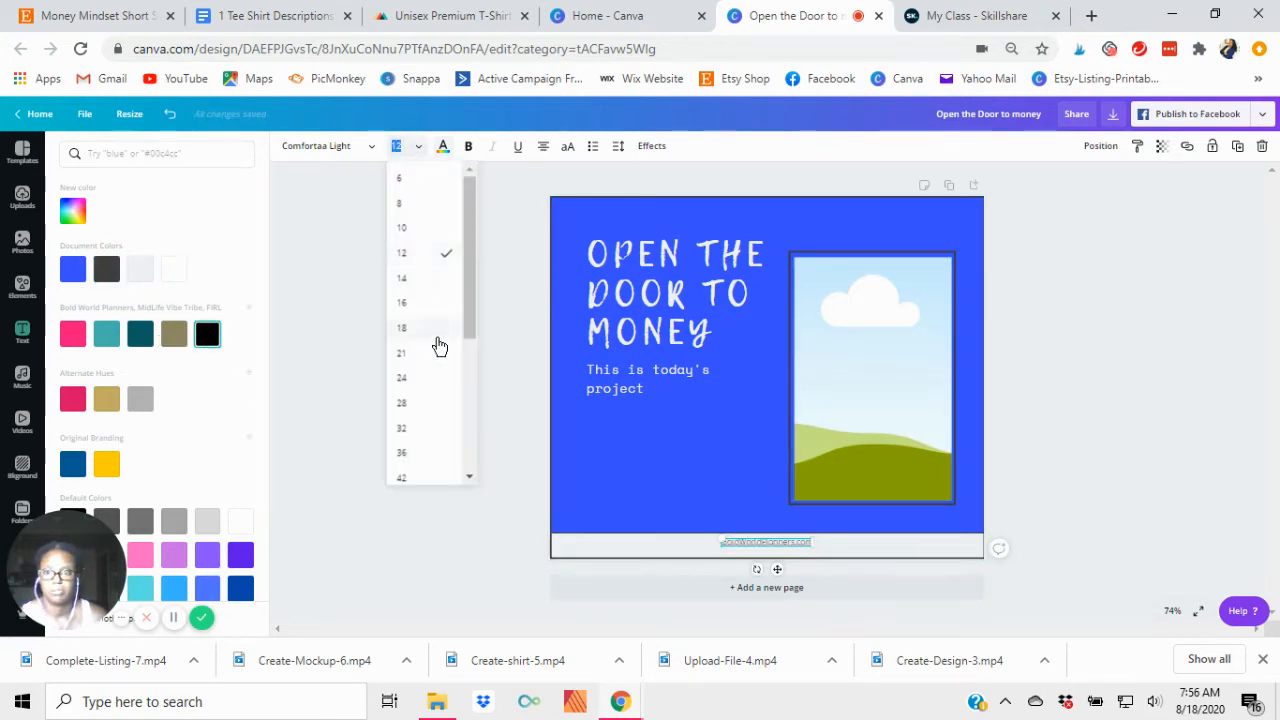
click(403, 309)
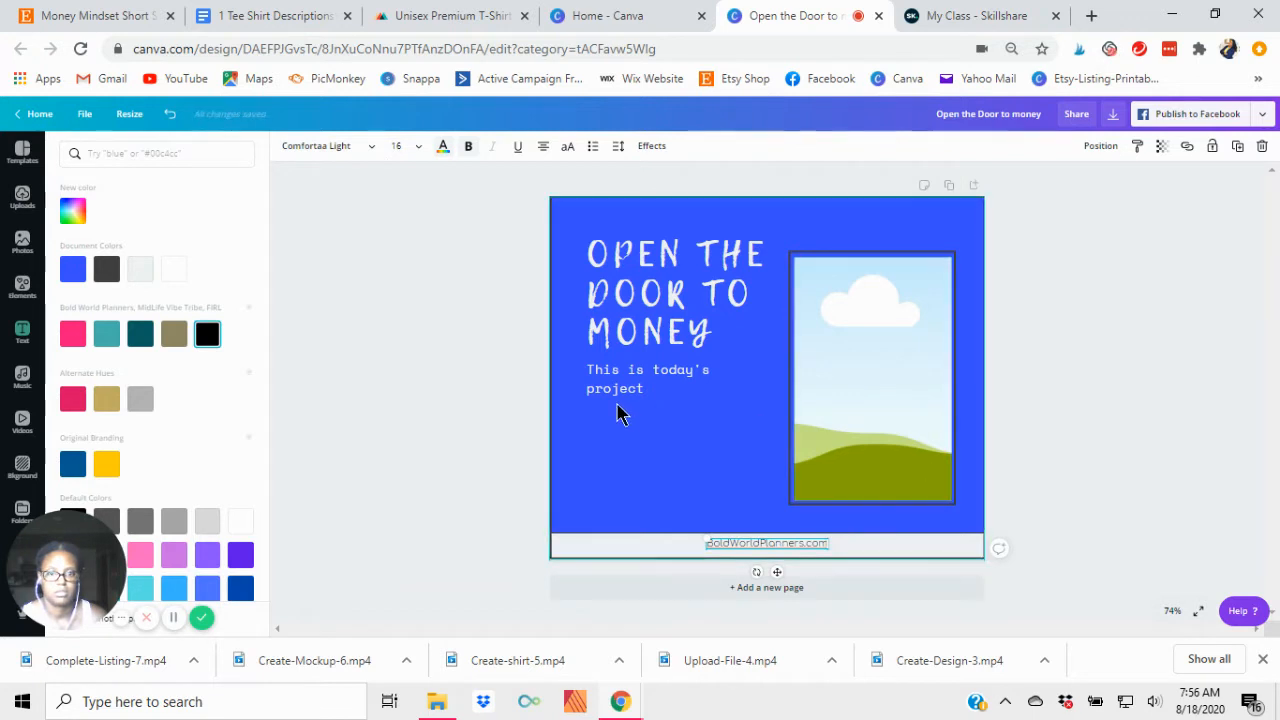
click(443, 446)
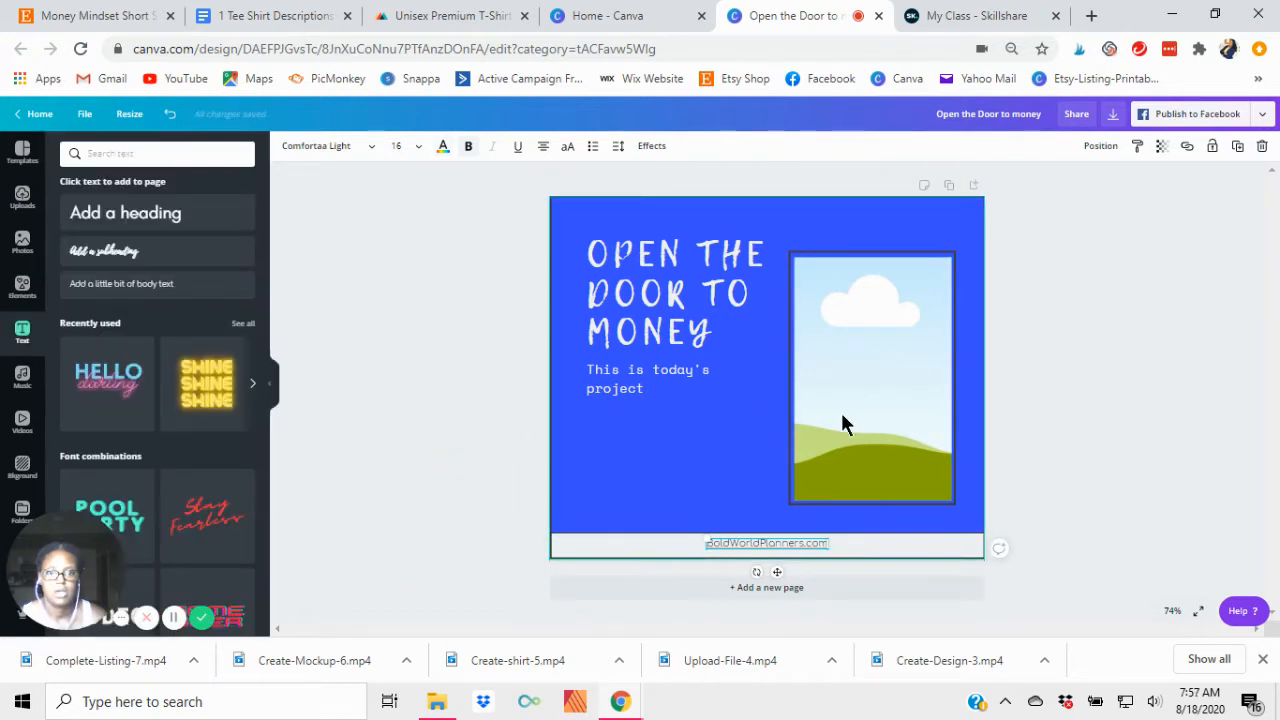
Step: Unlock the dark outline frame around the page and try to adjust its placement along the page edges
click(614, 497)
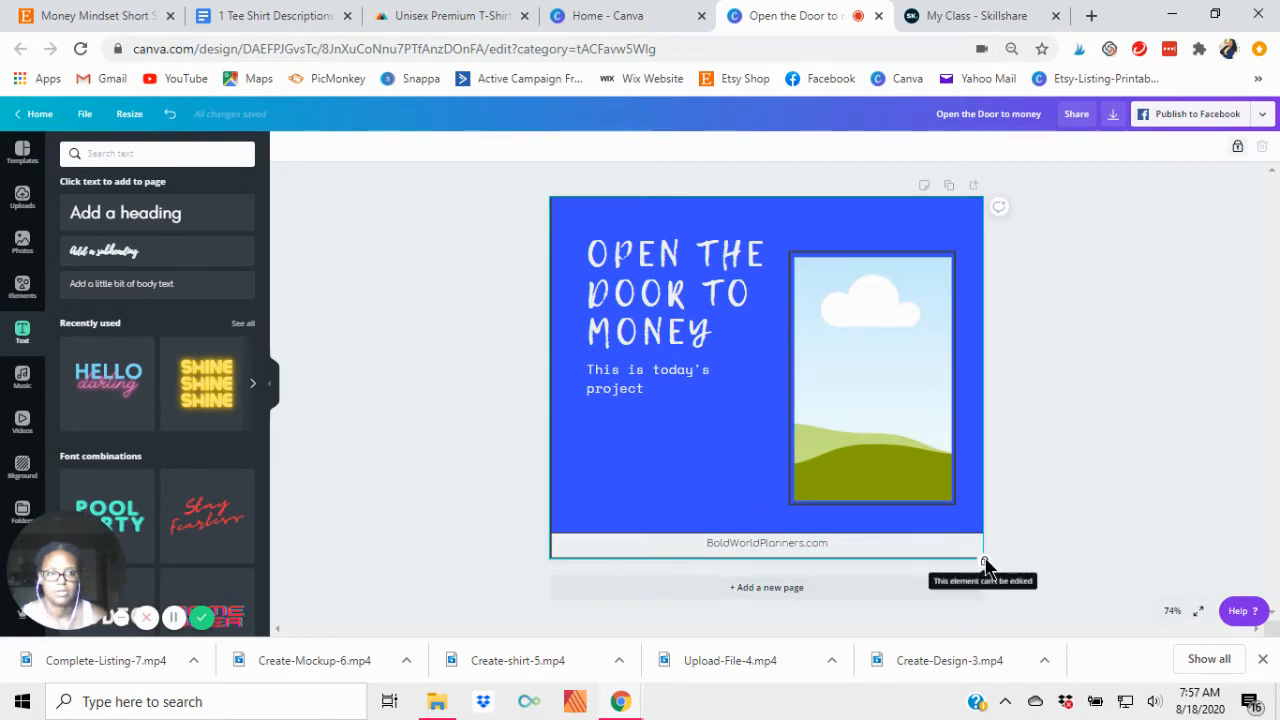
click(1238, 150)
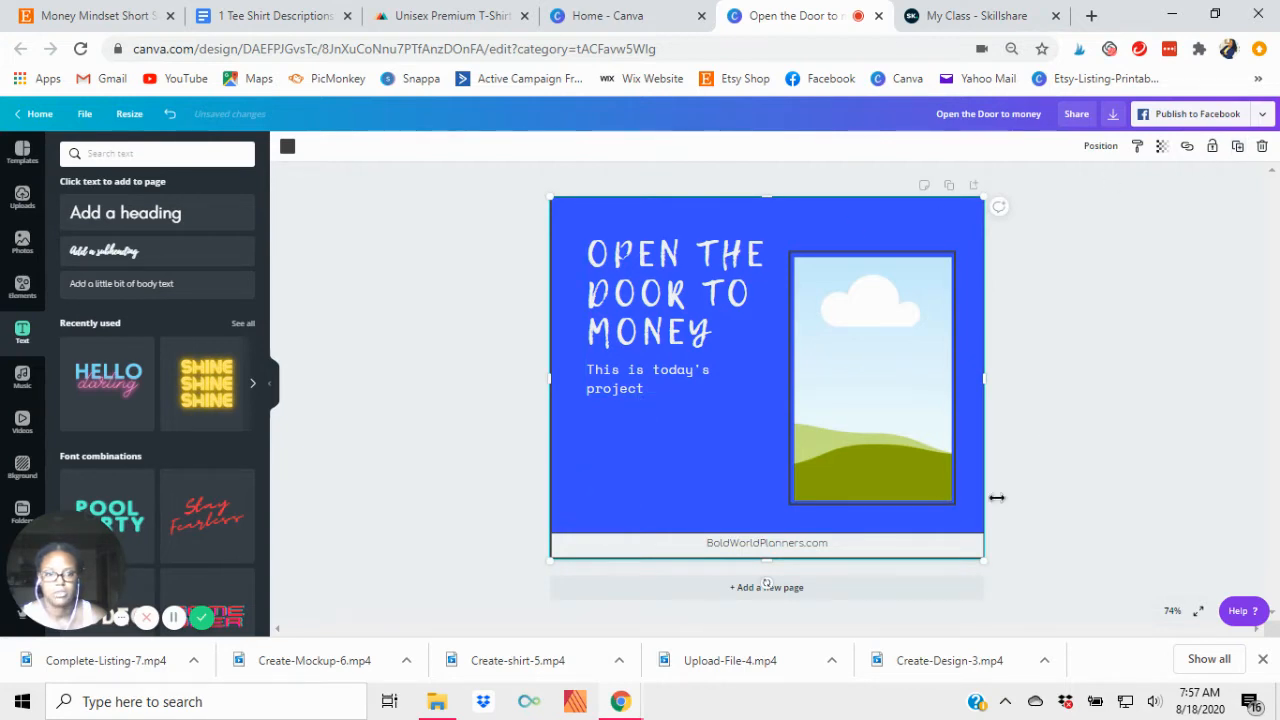
click(510, 350)
click(582, 197)
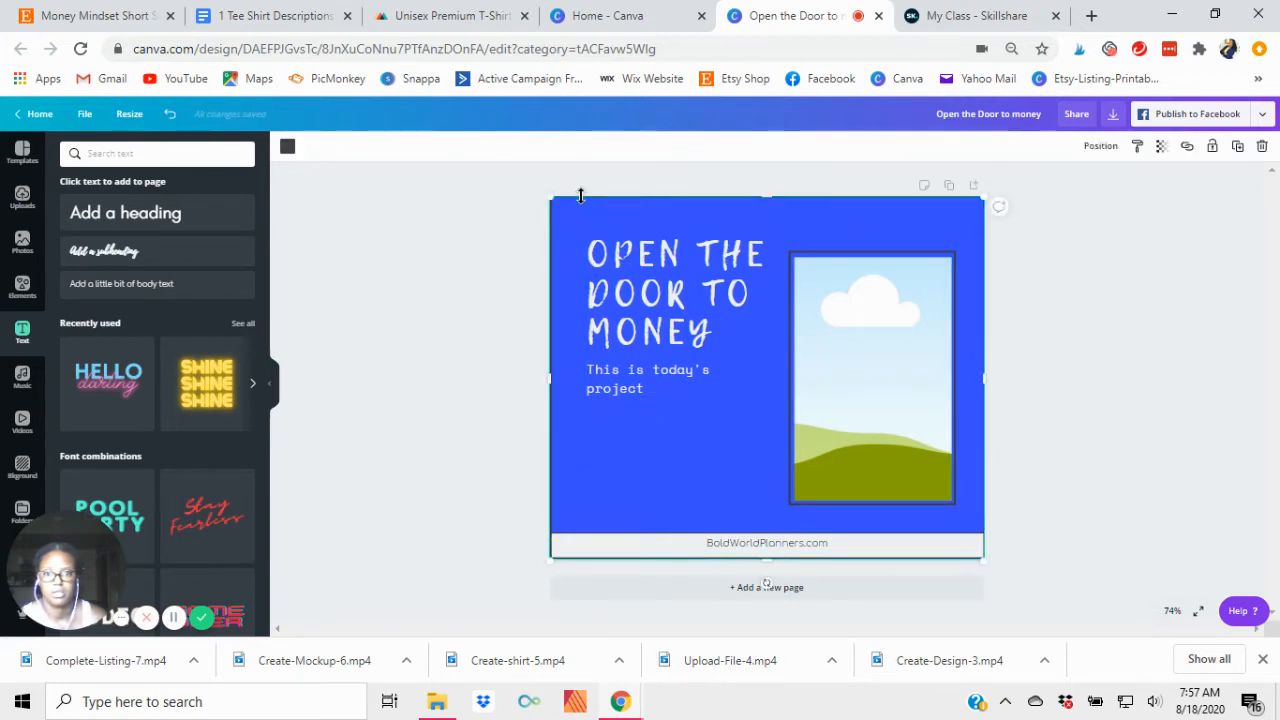
drag(581, 196, 610, 196)
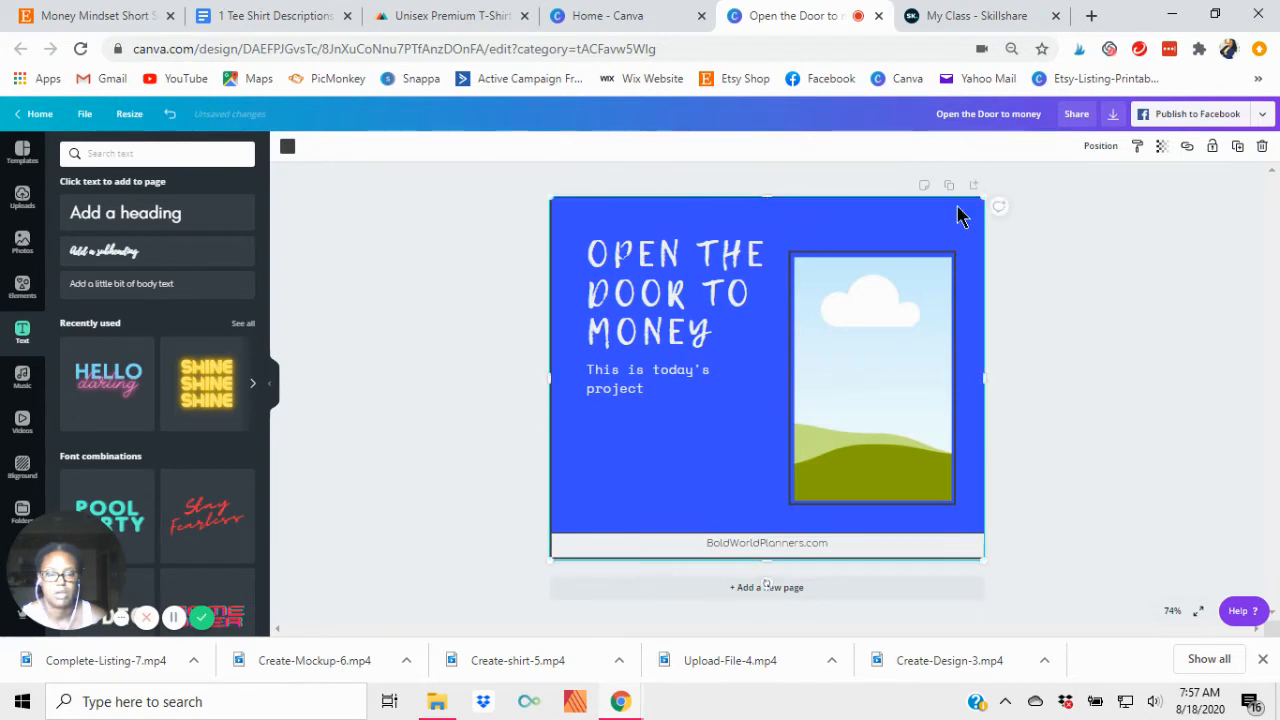
click(1101, 146)
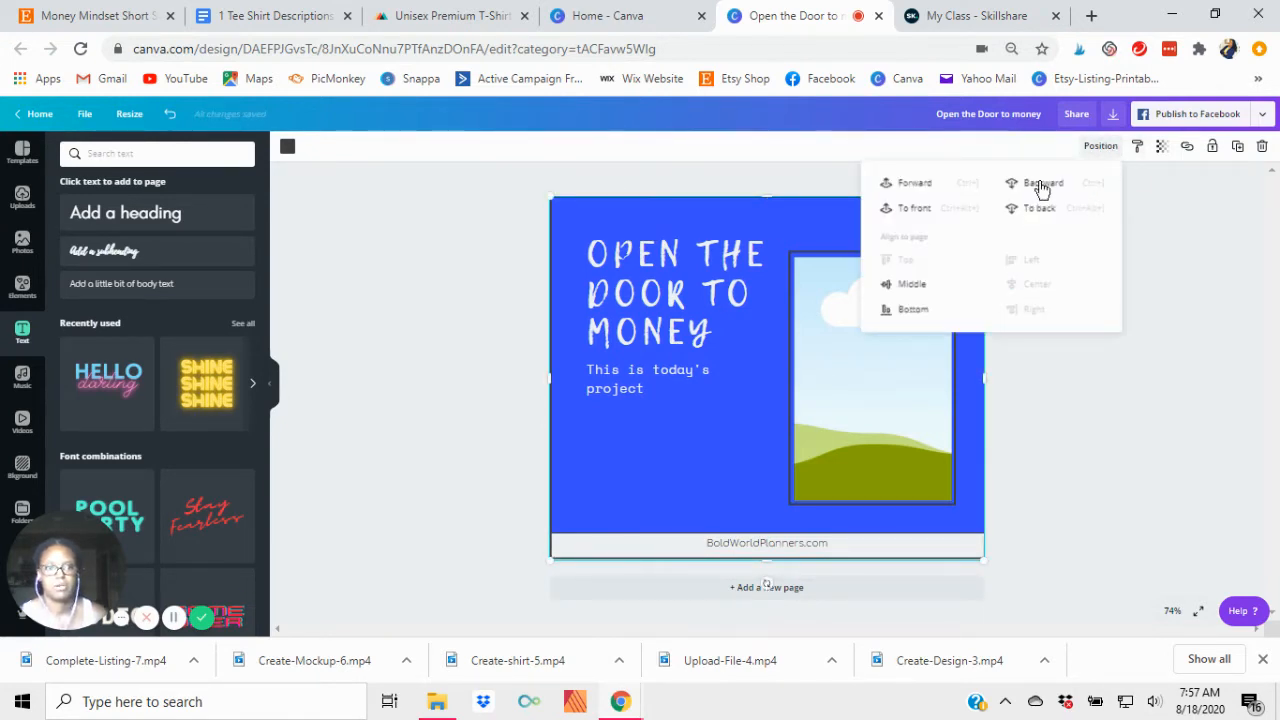
click(408, 405)
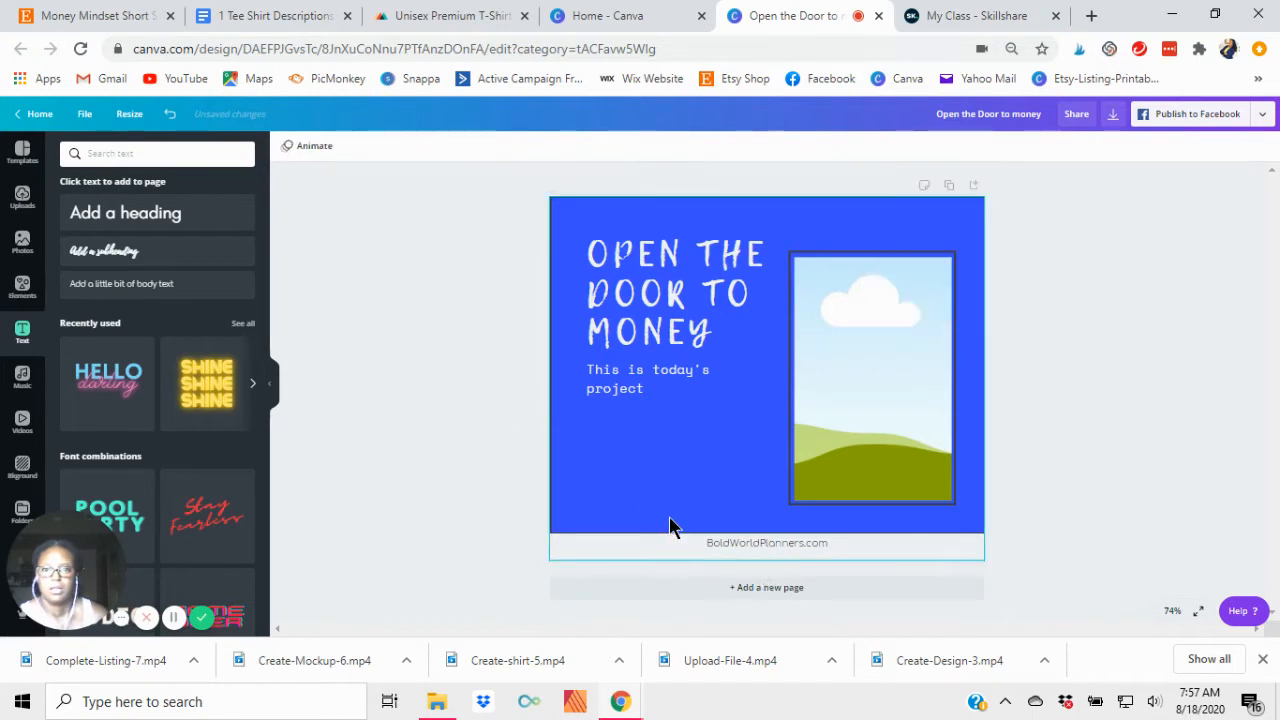
Step: Shift the light strip up to sit flush with the page's bottom edge and set the website text to size 18
click(649, 552)
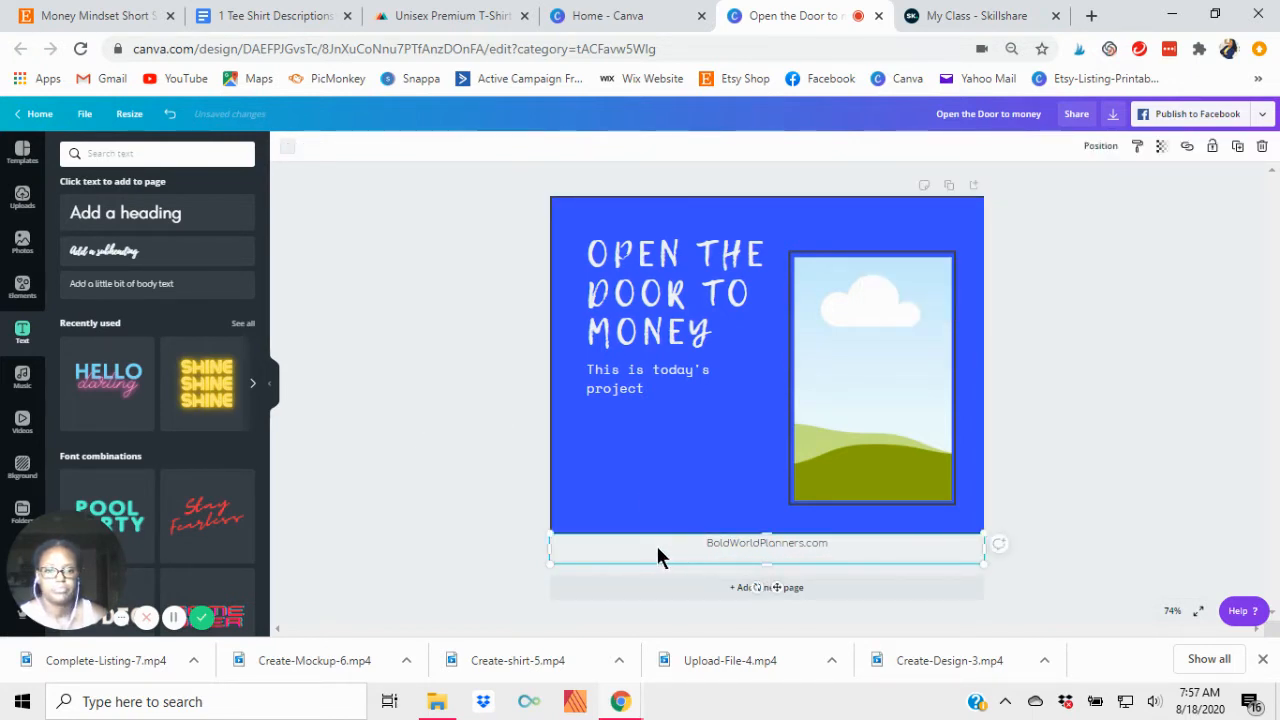
drag(658, 556, 656, 541)
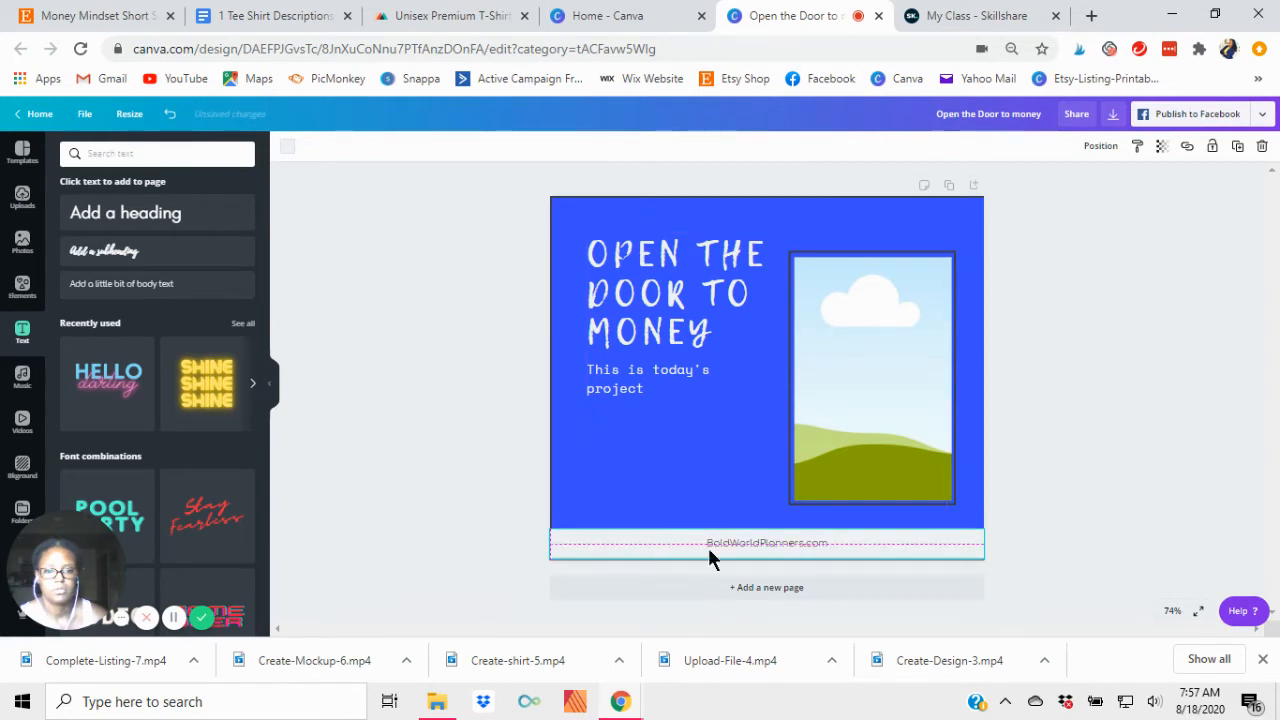
click(770, 543)
click(420, 147)
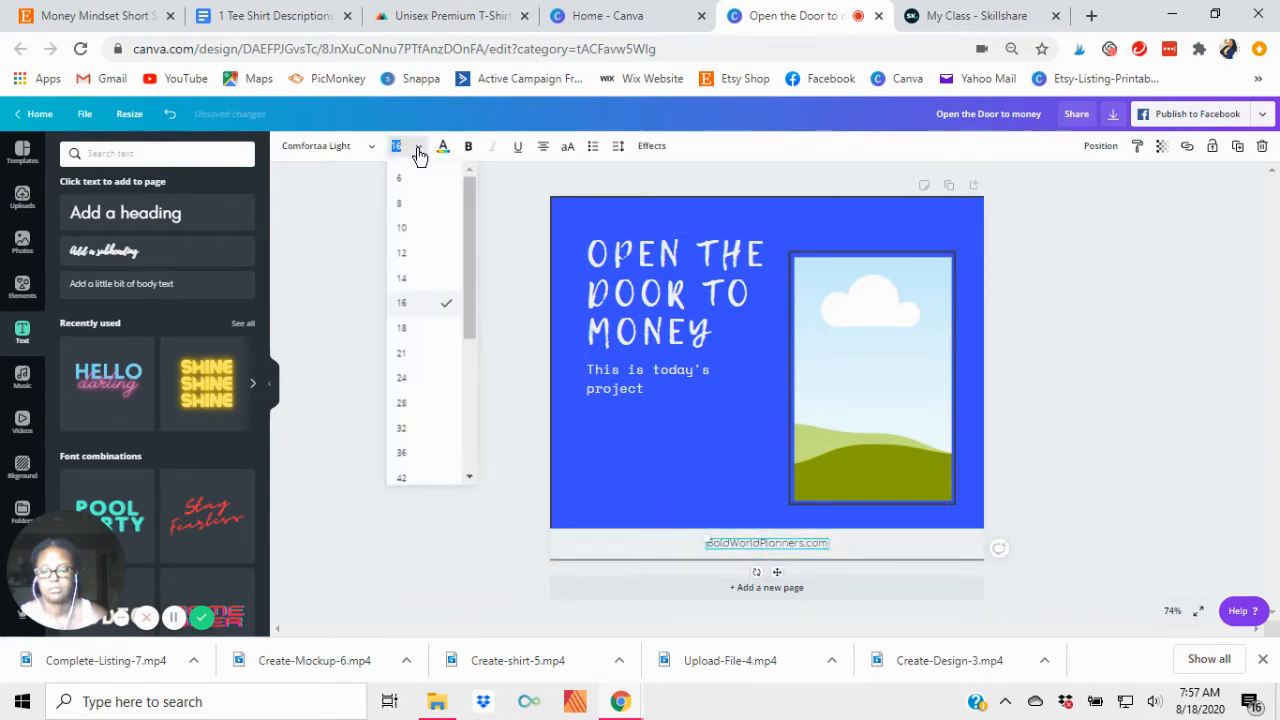
click(413, 331)
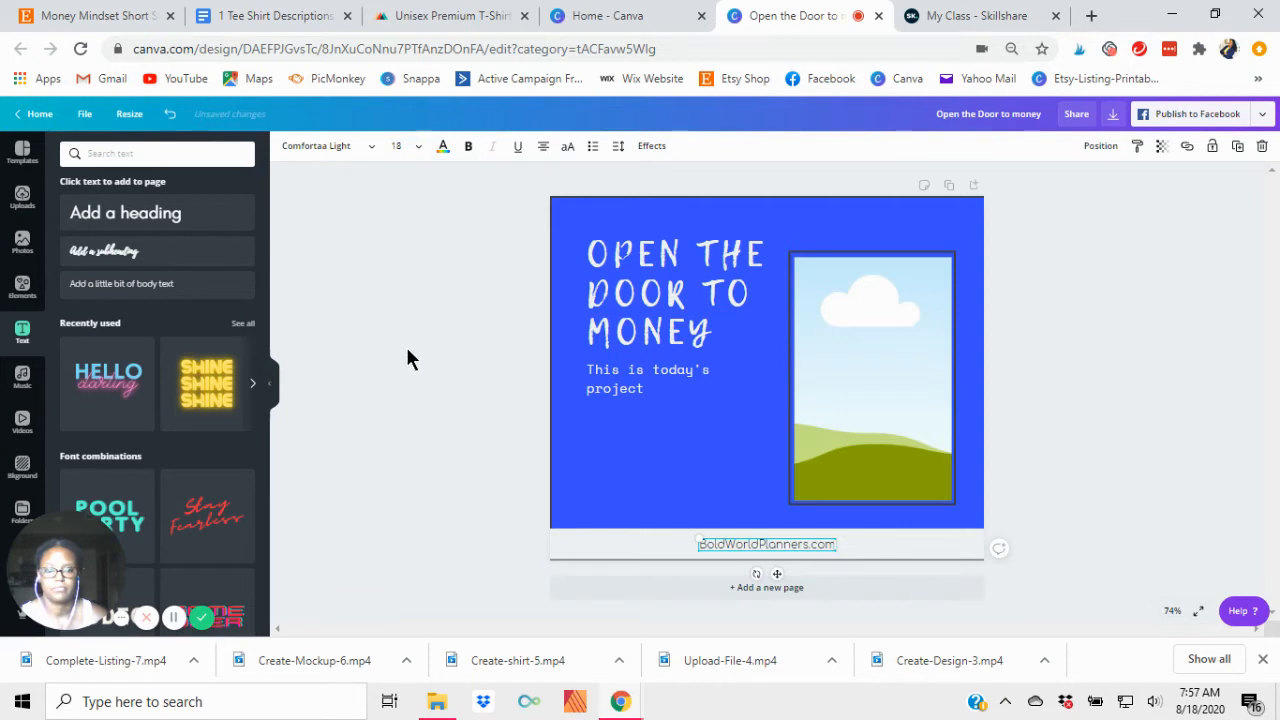
click(405, 344)
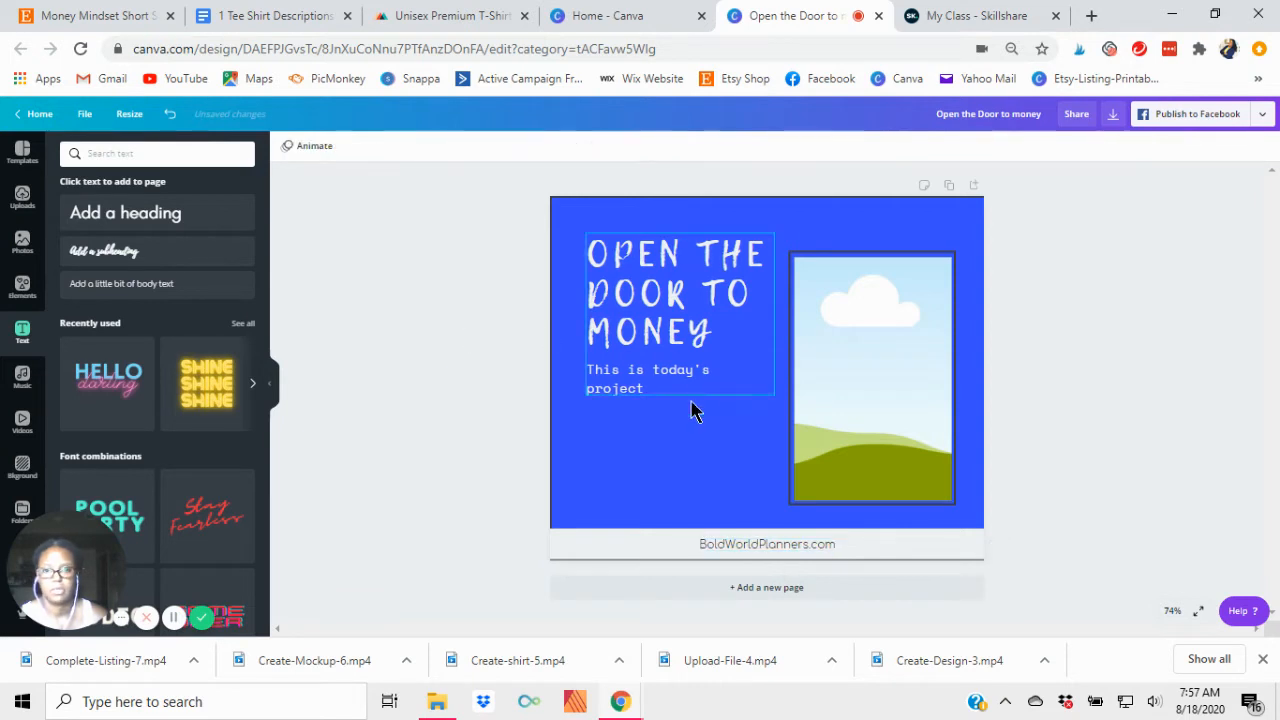
Step: Remove the unlocked dark outline frame that runs around the page edges
click(745, 515)
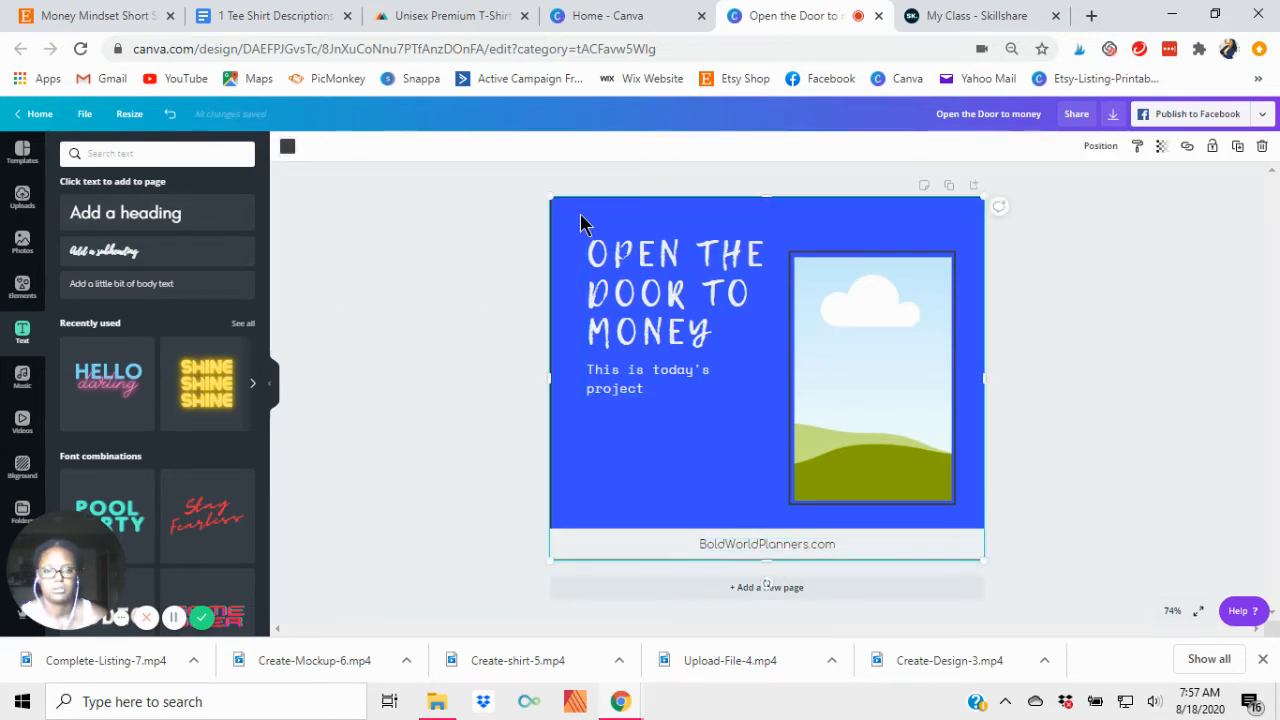
click(1106, 150)
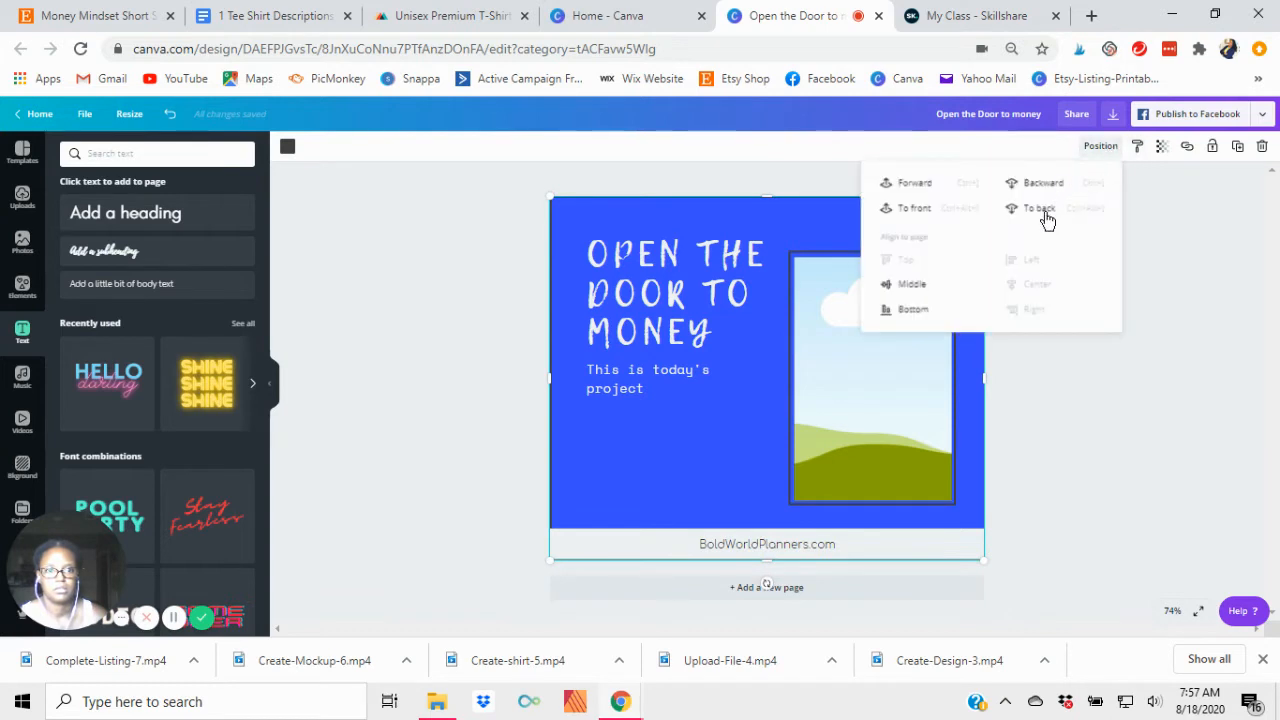
click(431, 311)
click(657, 237)
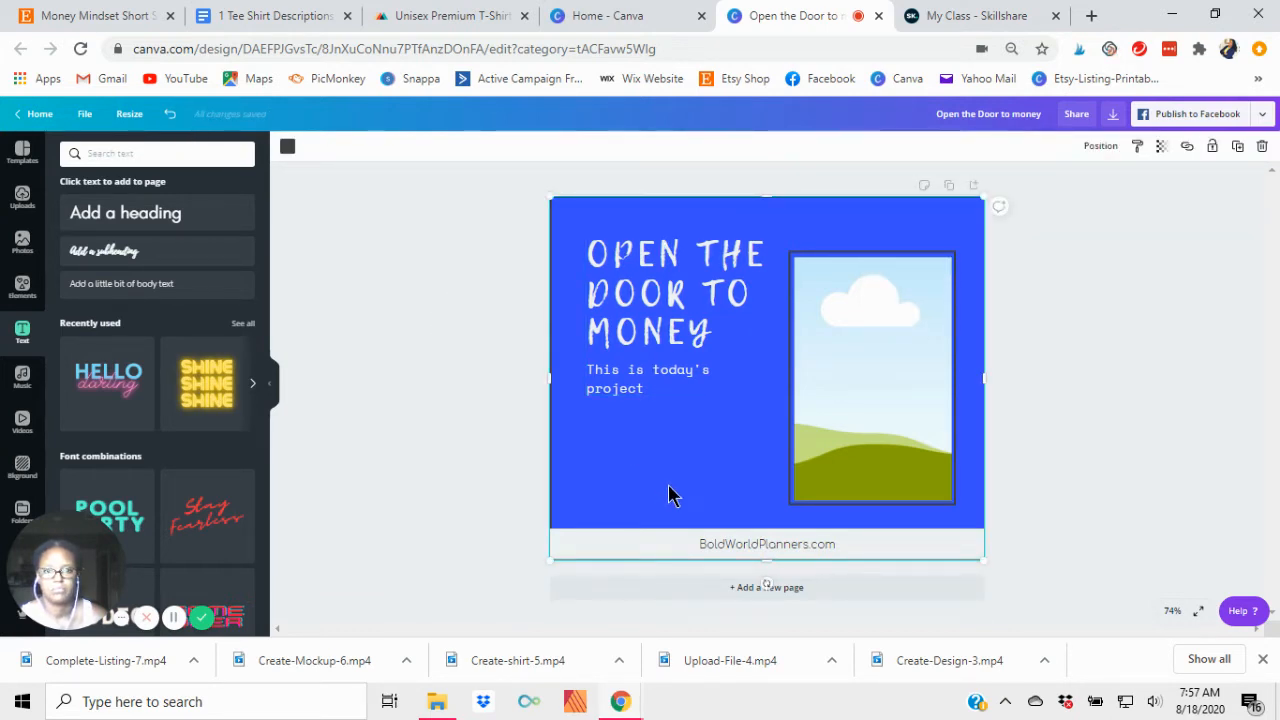
click(1102, 147)
click(467, 407)
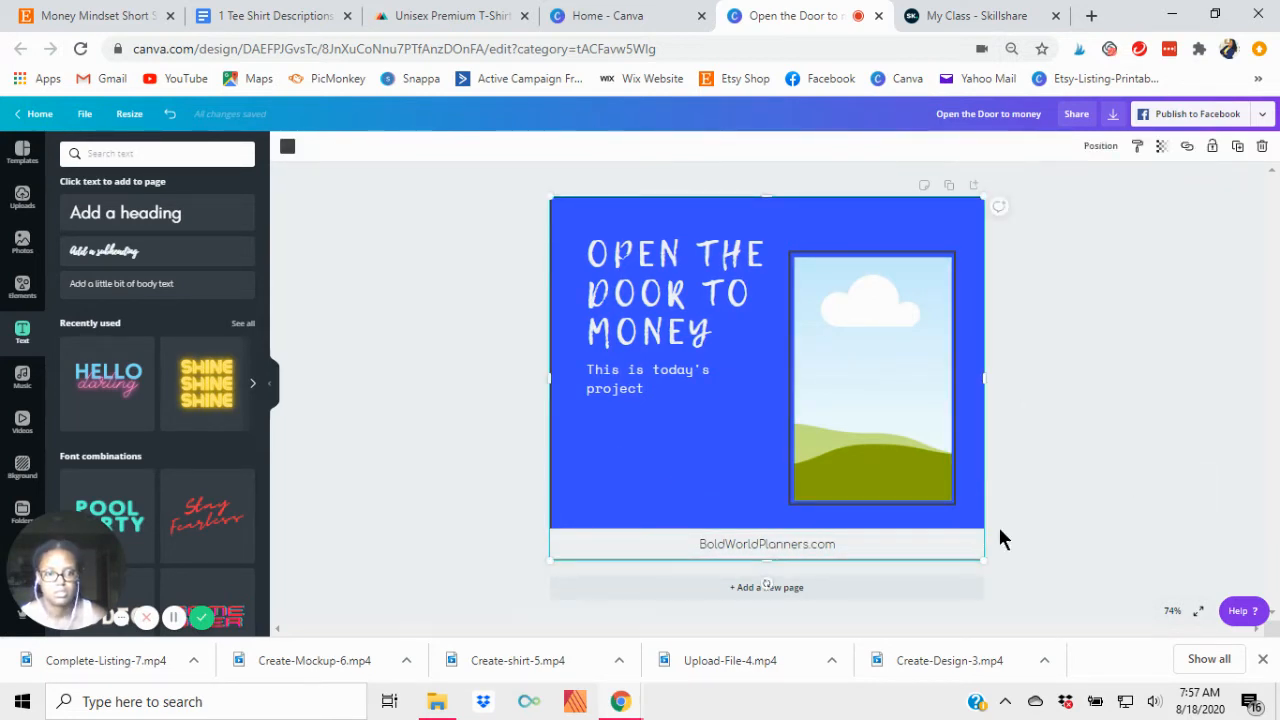
mouse_move(982, 561)
mouse_down()
mouse_move(944, 503)
mouse_move(992, 548)
mouse_up()
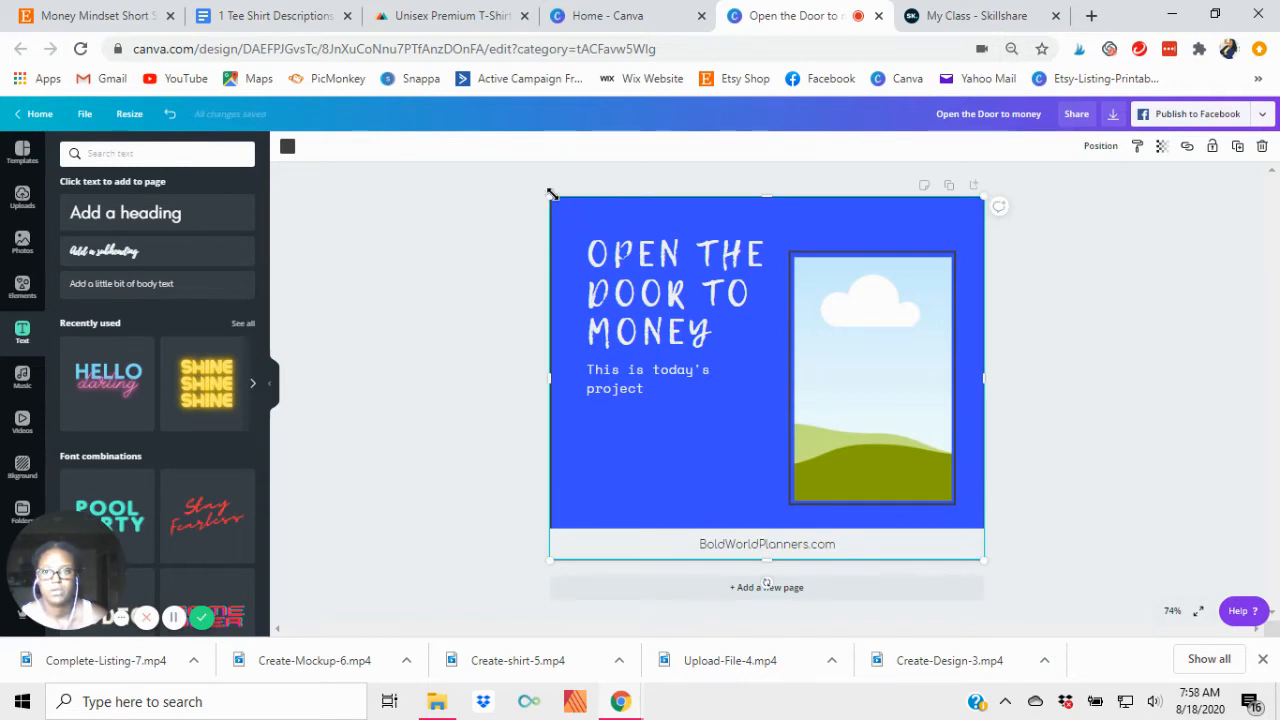
key(Escape)
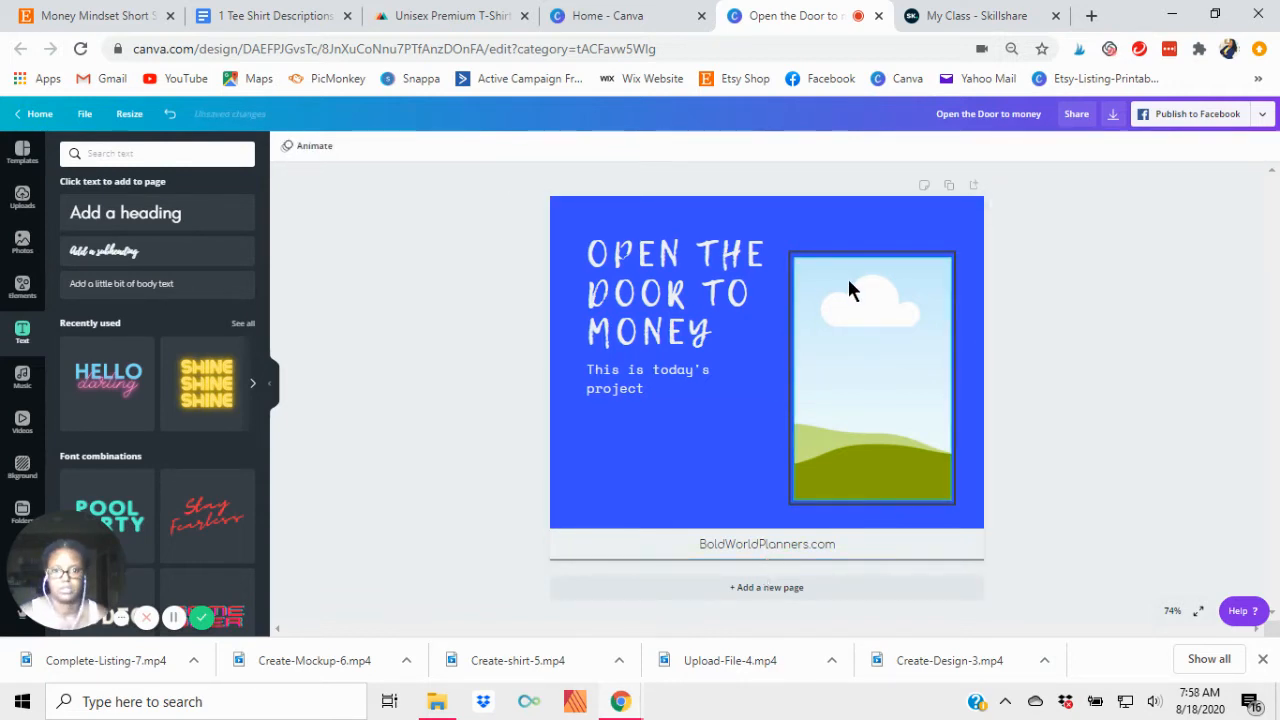
Step: Change the blue page background to the bright pink from the Bold World Planners brand palette
click(575, 488)
click(287, 150)
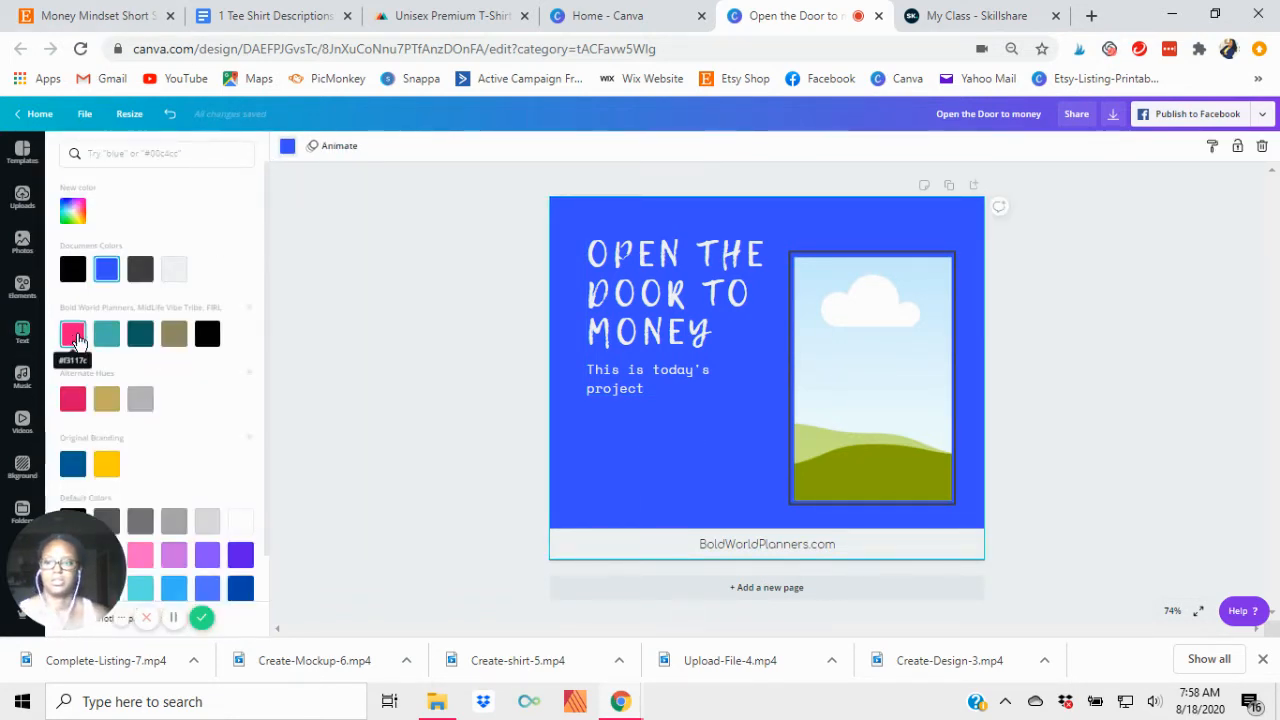
click(74, 338)
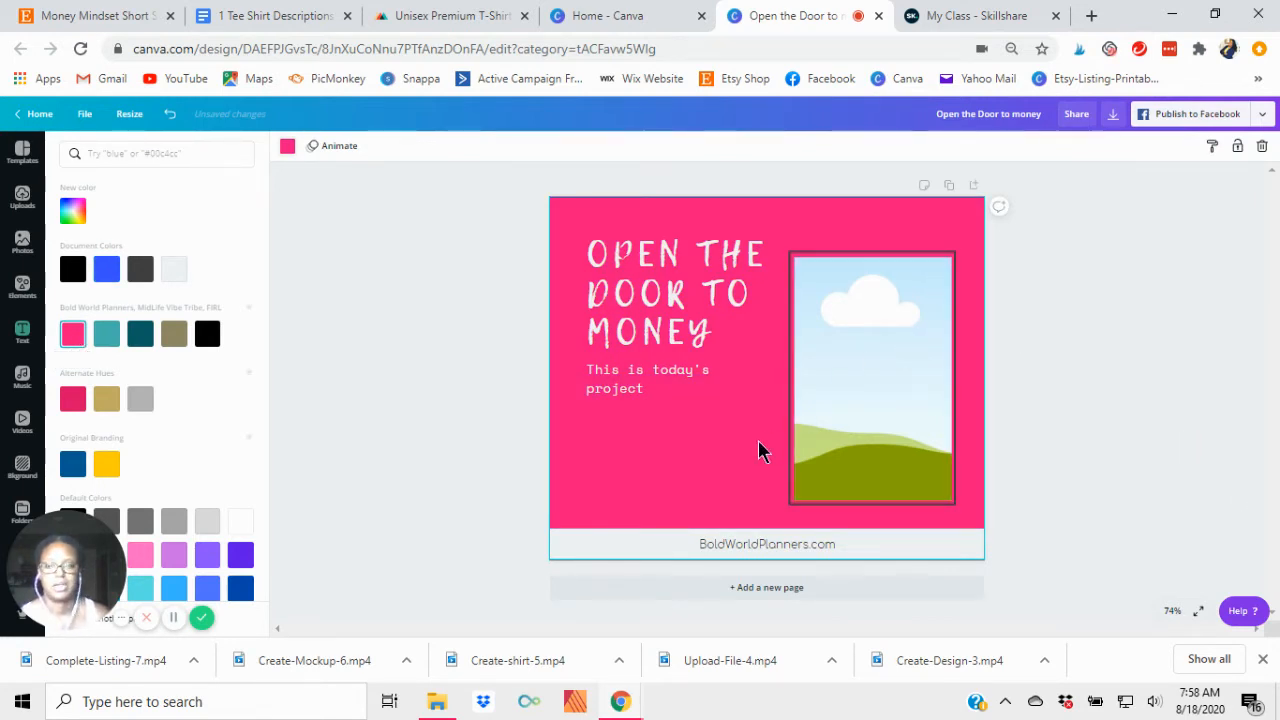
Step: Try black and dark grey from the document colors on the heading text before restoring its light off-white color
click(677, 289)
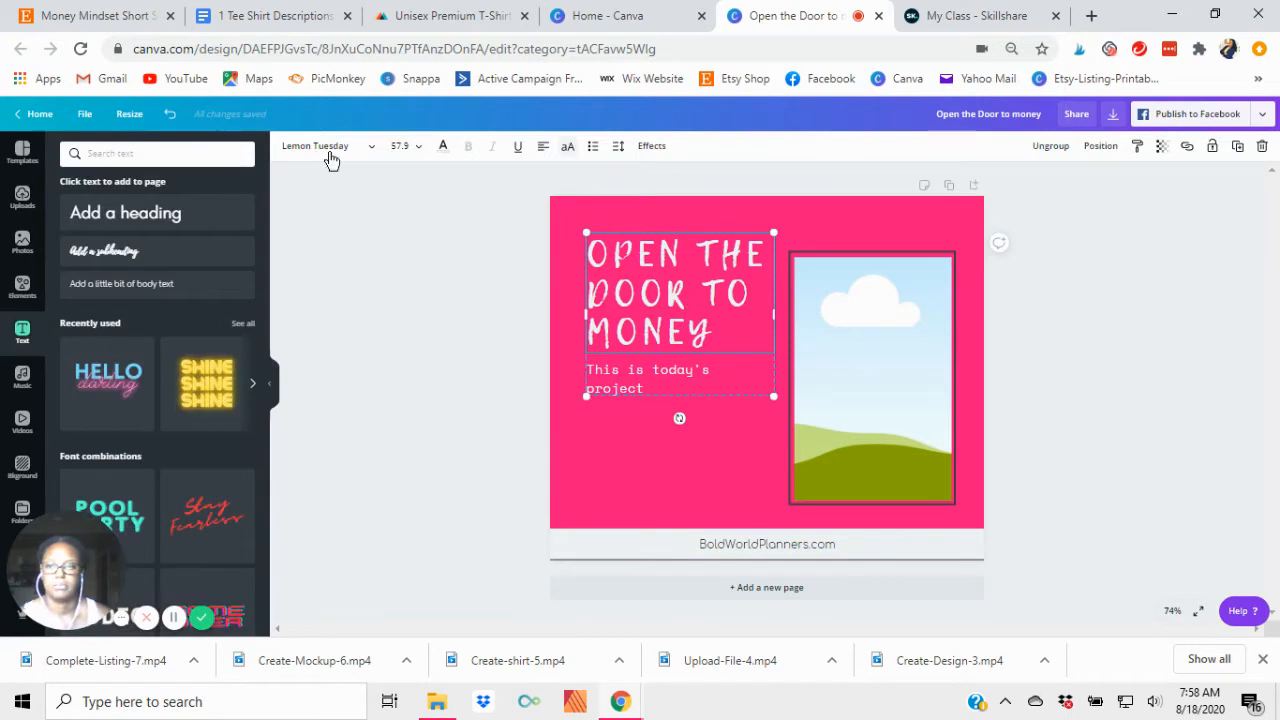
click(443, 147)
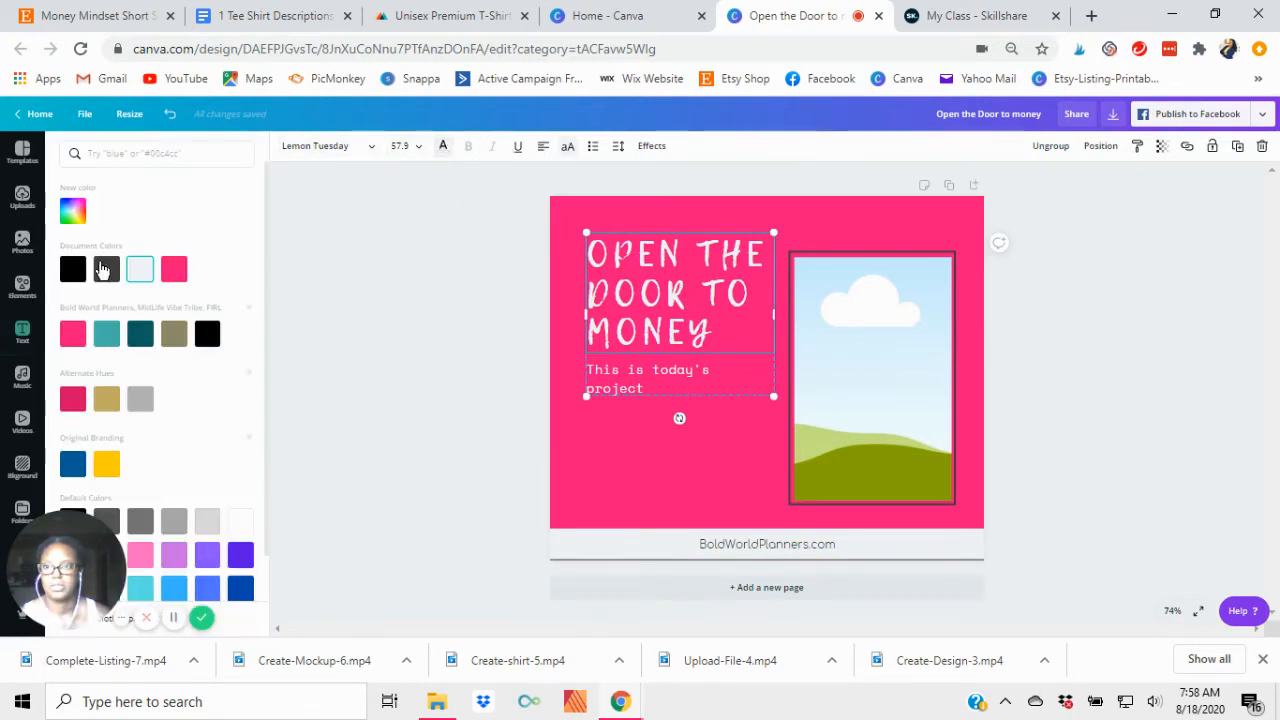
click(72, 270)
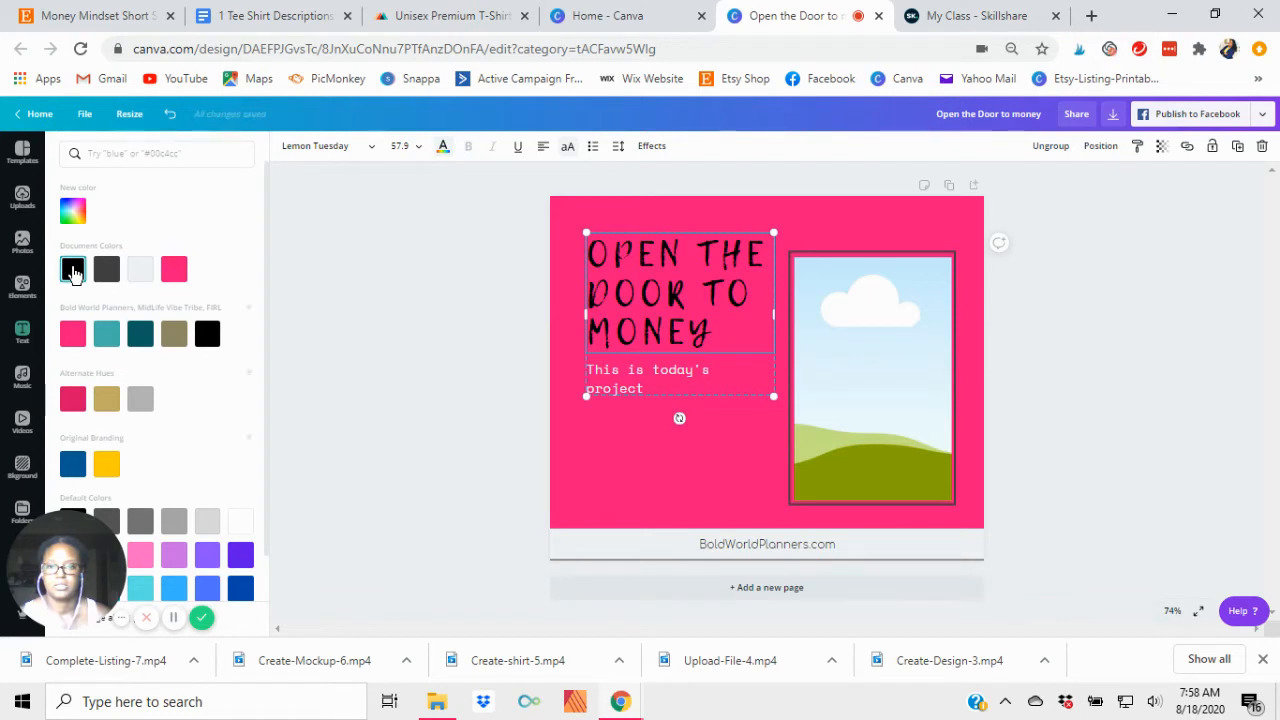
click(107, 270)
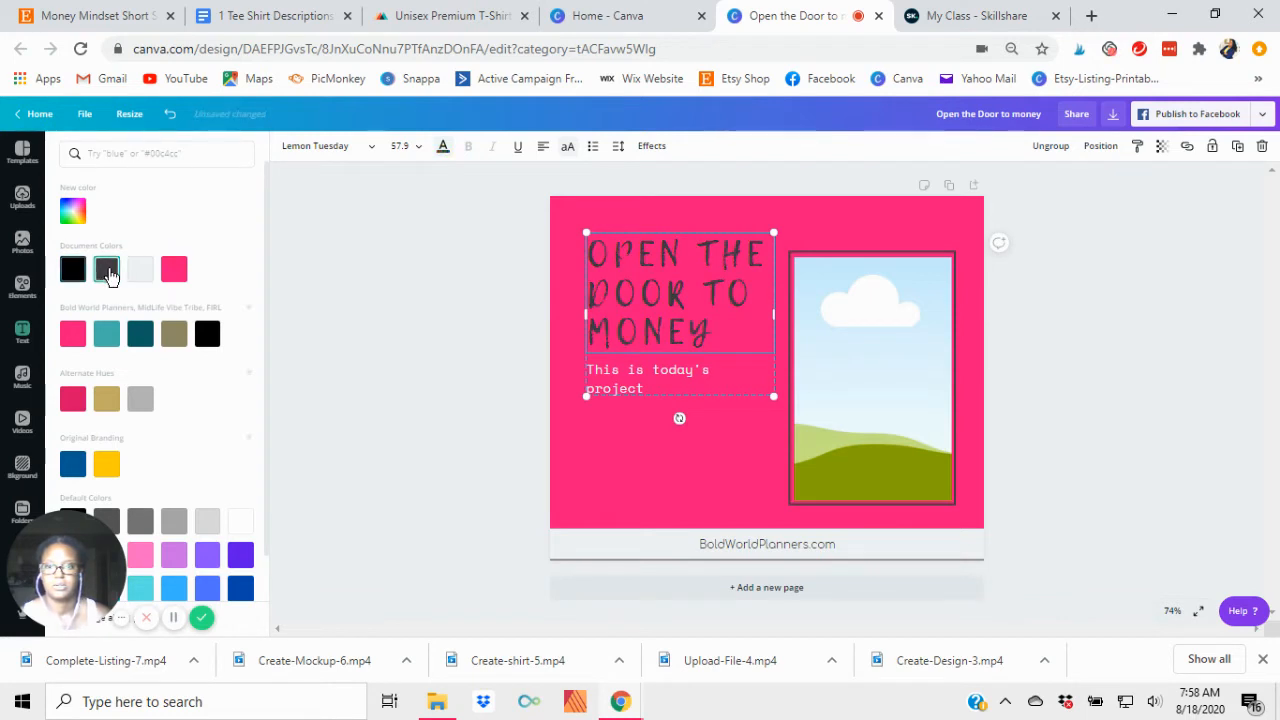
click(80, 272)
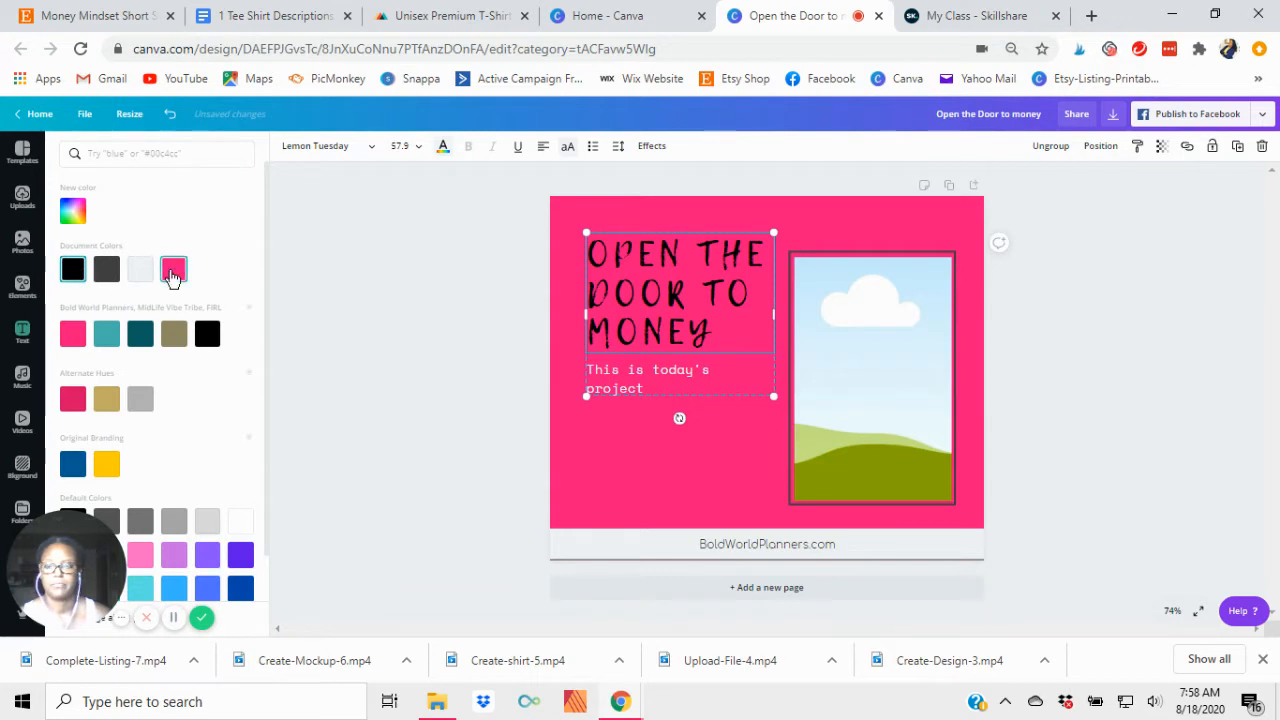
click(141, 272)
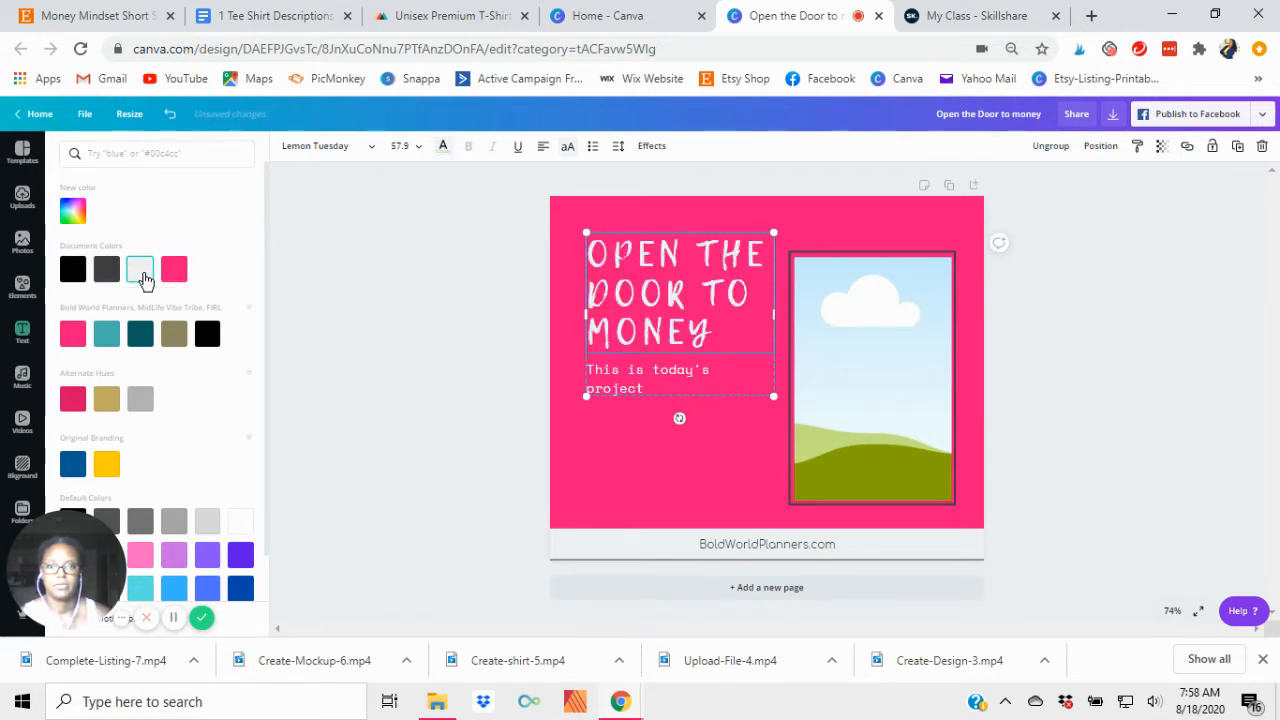
click(441, 396)
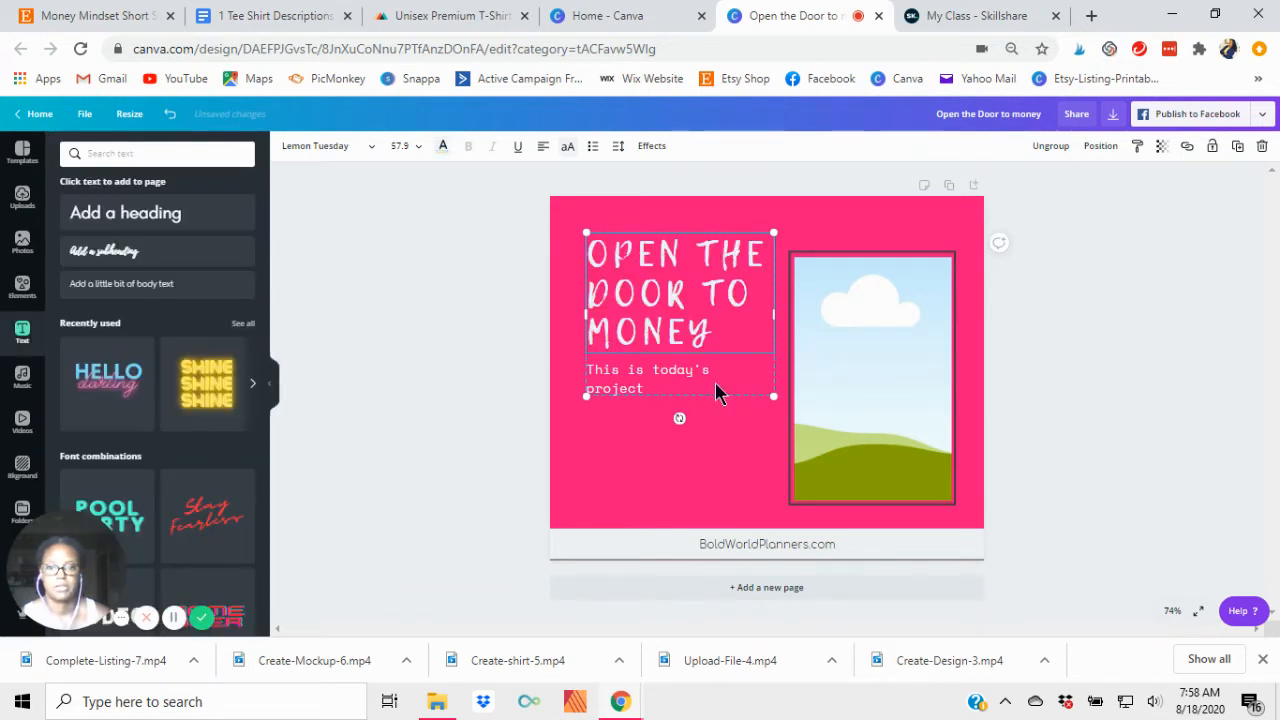
Step: Replace the placeholder line under the heading with "Show off your money mindset!"
click(648, 398)
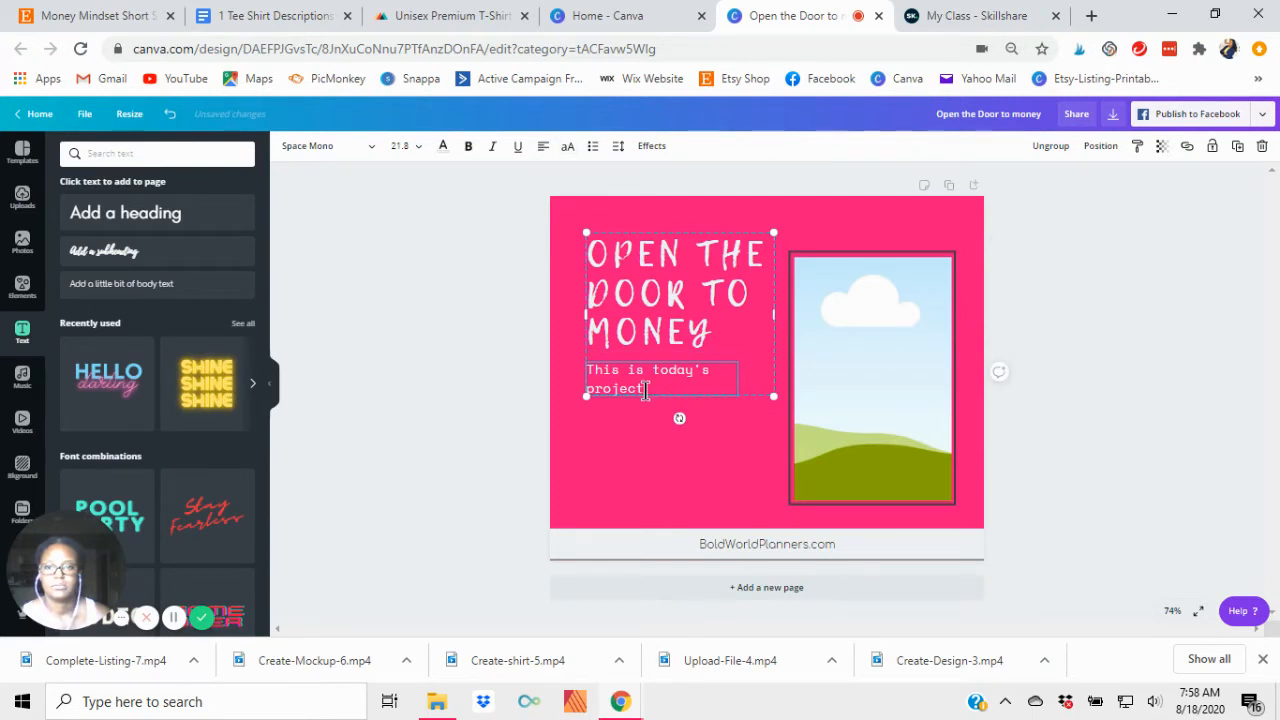
drag(648, 396, 584, 362)
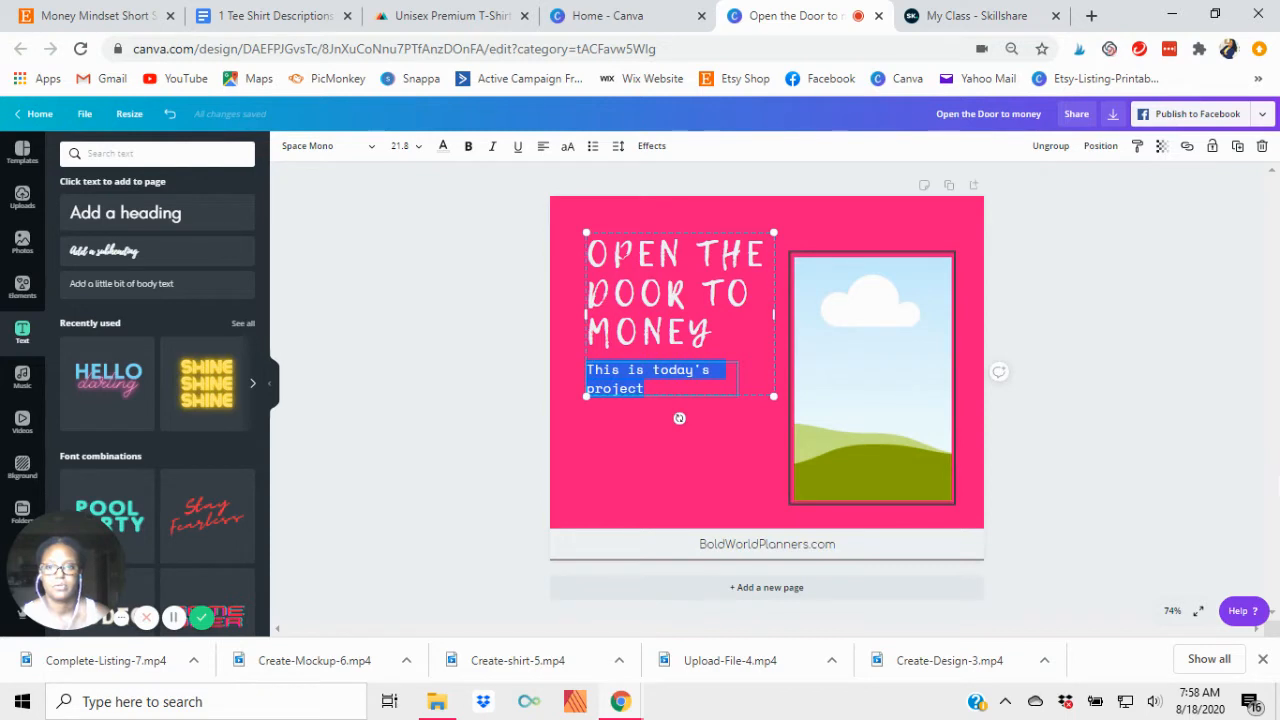
text(Money mindset)
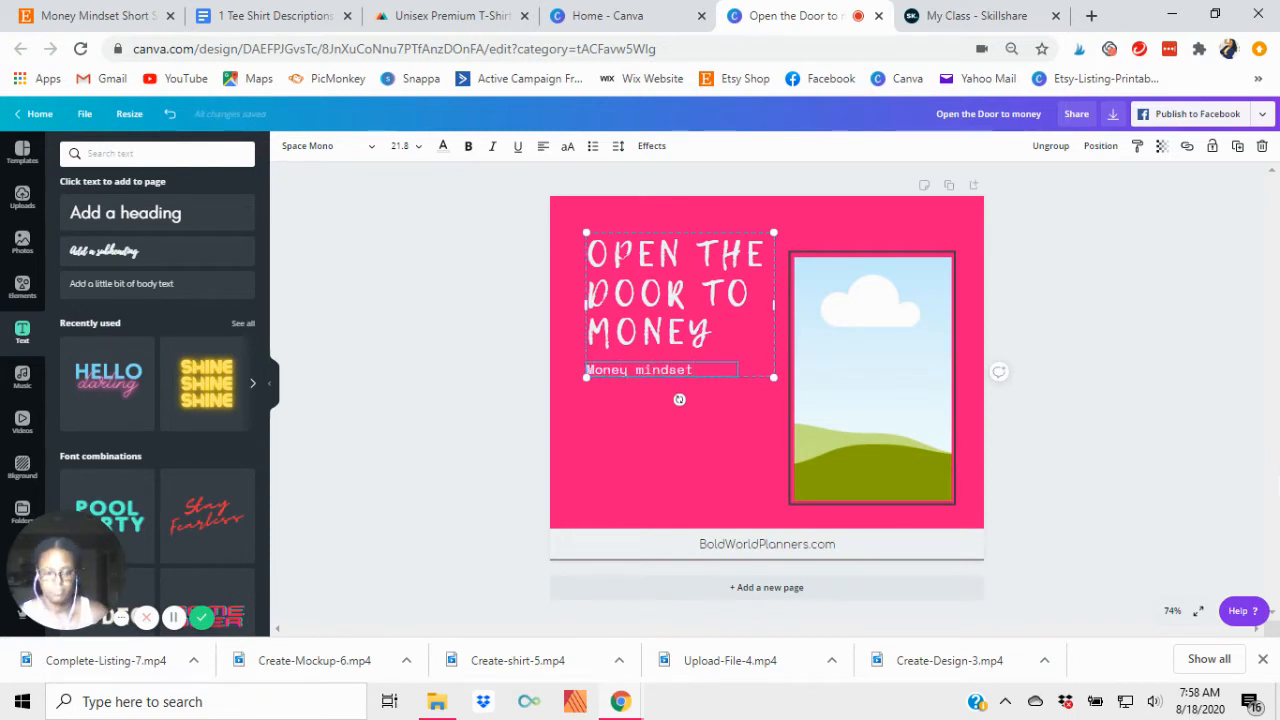
key(BackSpace)
key(BackSpace)
key(BackSpace)
key(BackSpace)
key(BackSpace)
key(BackSpace)
key(BackSpace)
key(BackSpace)
key(BackSpace)
key(BackSpace)
key(BackSpace)
key(BackSpace)
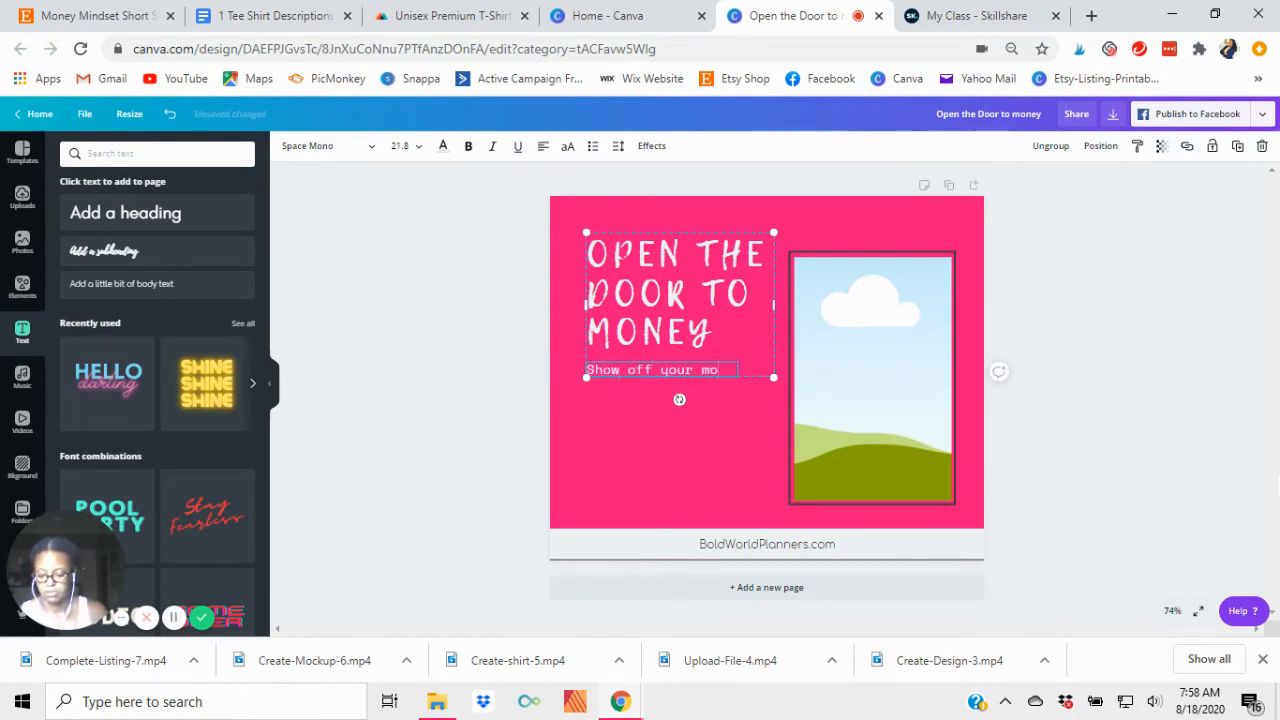
text(ney mindset!)
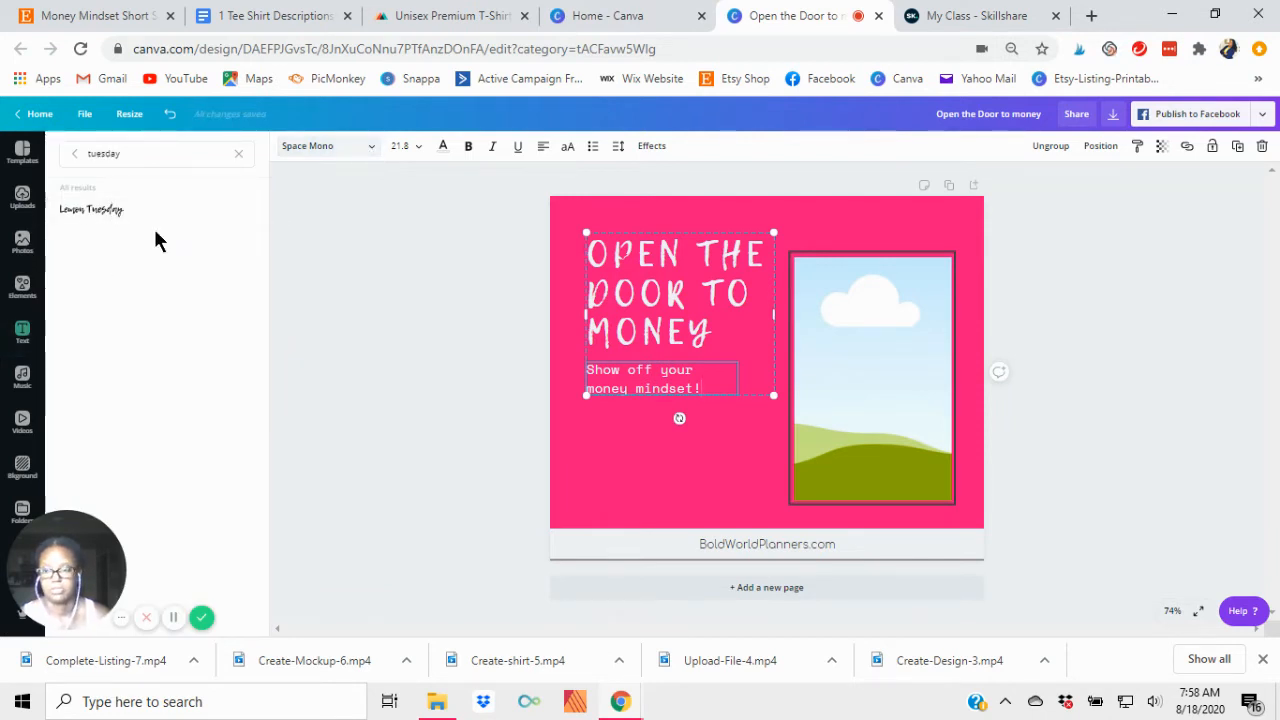
Step: Apply the Alegreya Sans Black font from the Corporate fonts to the subheading and center-align its text
click(240, 155)
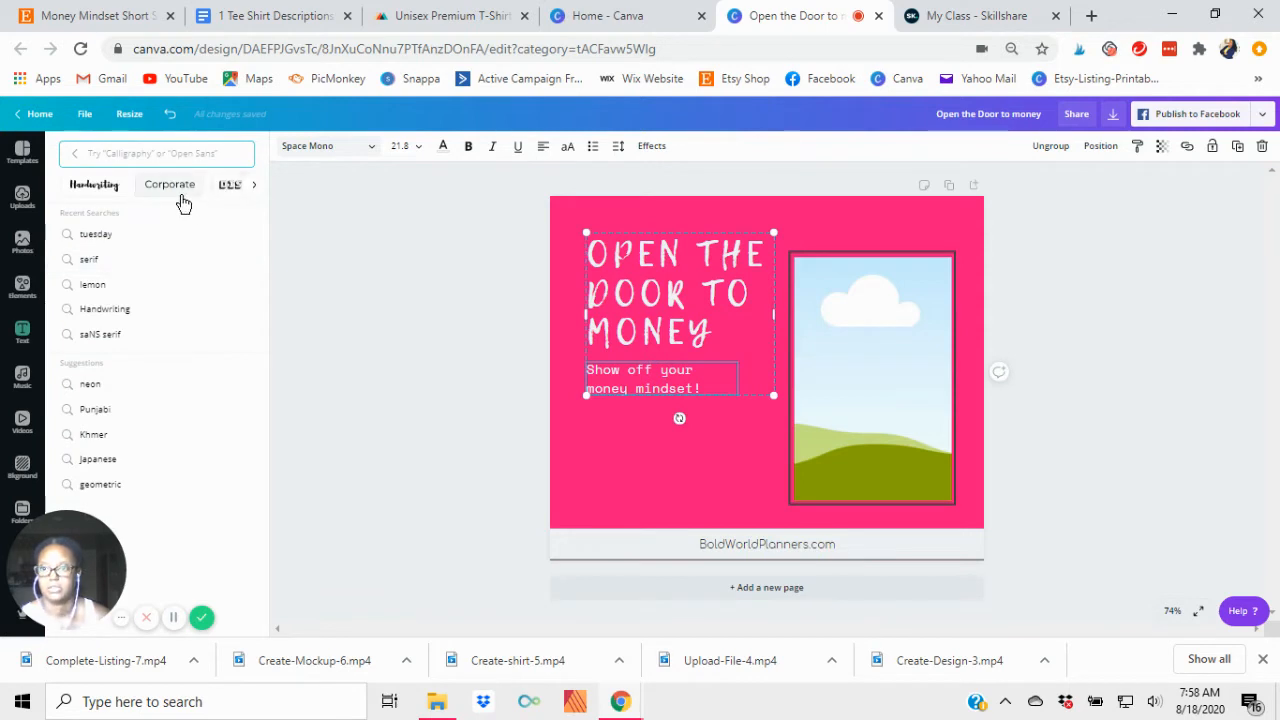
click(178, 196)
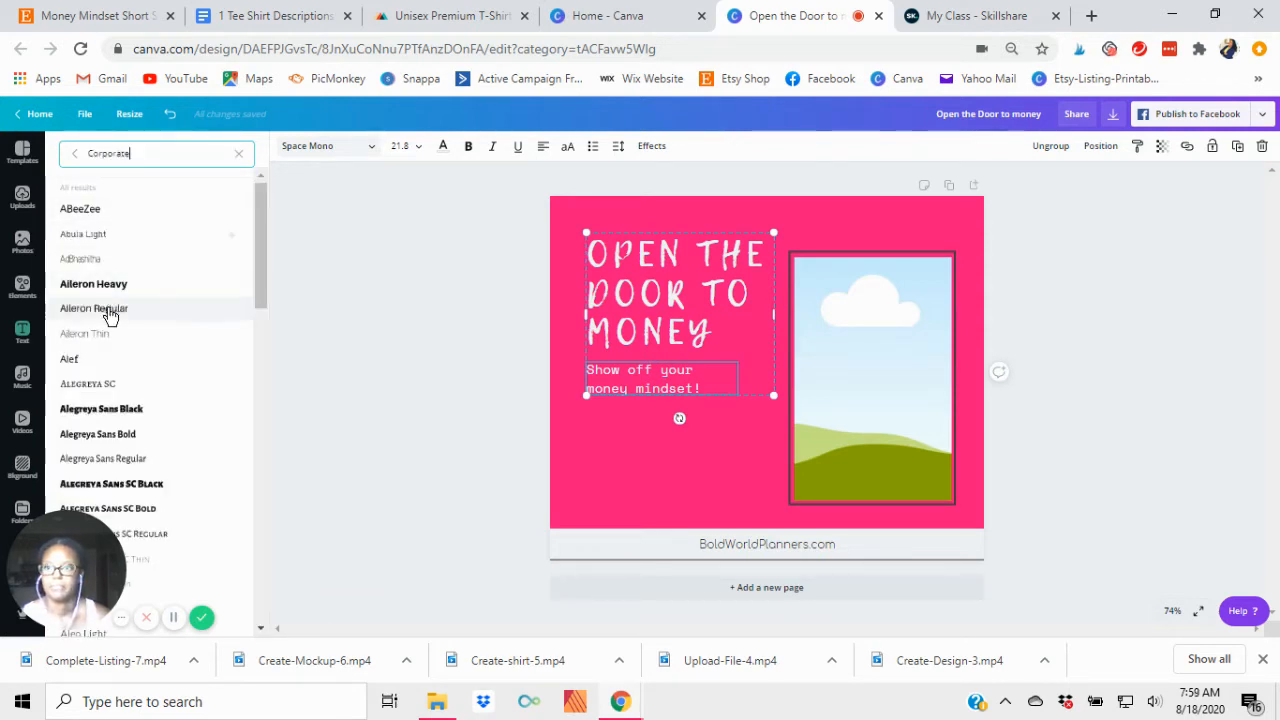
click(117, 411)
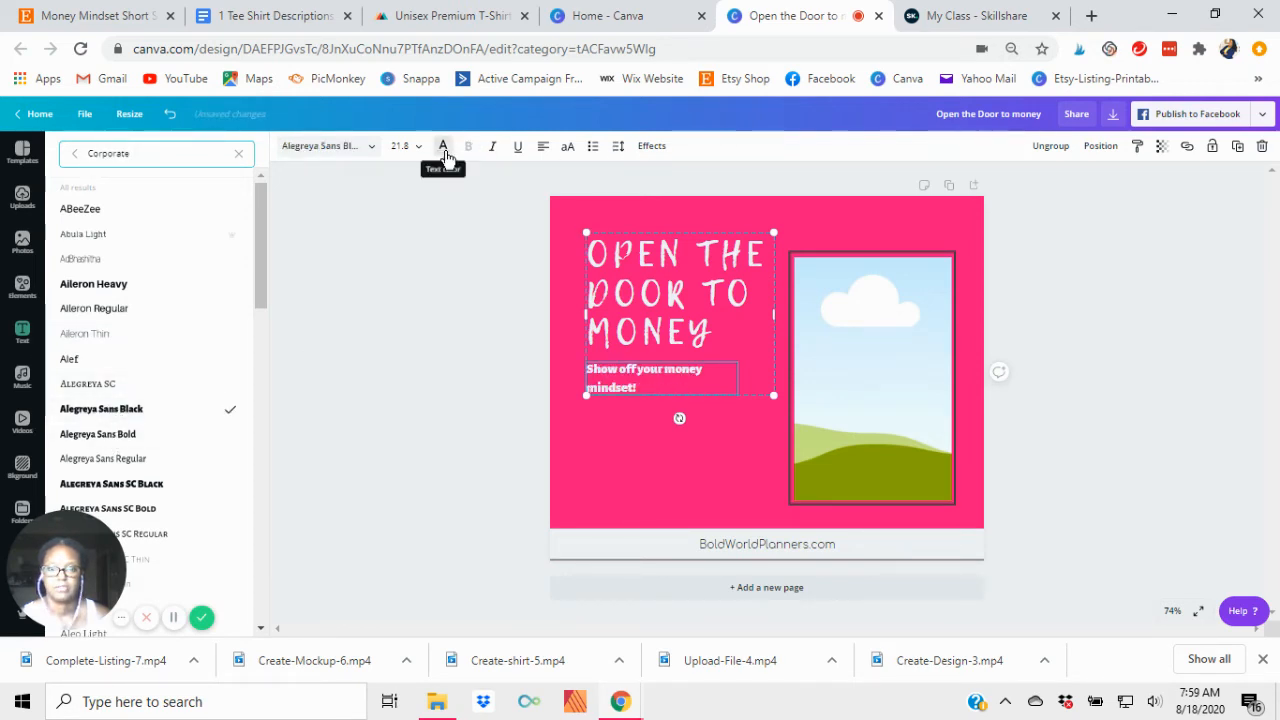
click(543, 146)
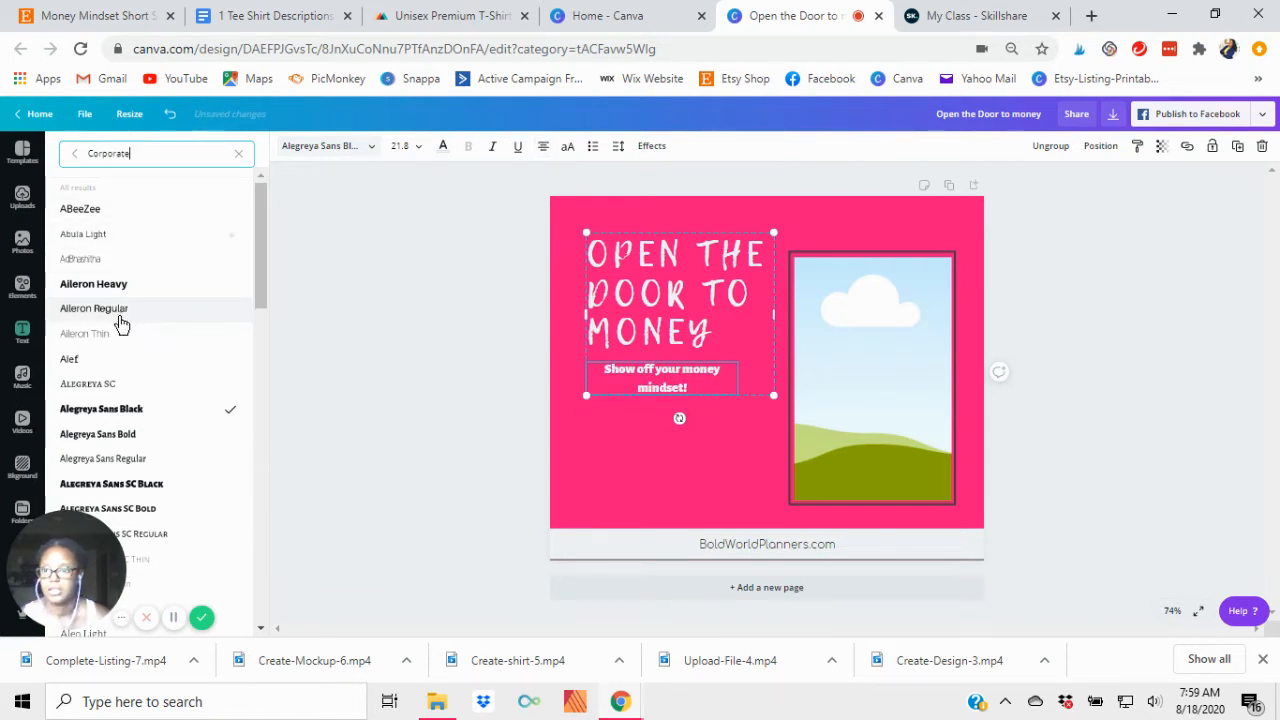
Step: Try the Brixton, Lemon Tuesday, Glacial Indifference and Afrah fonts on the subheading
click(238, 157)
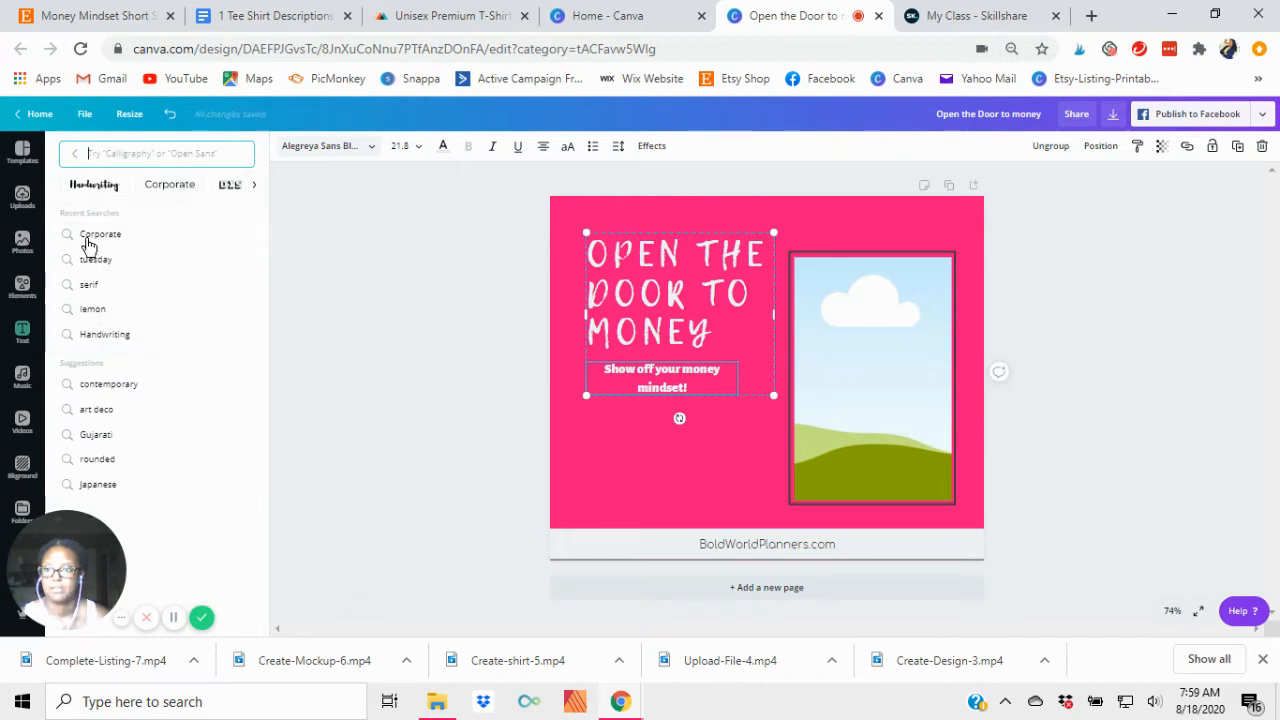
click(75, 153)
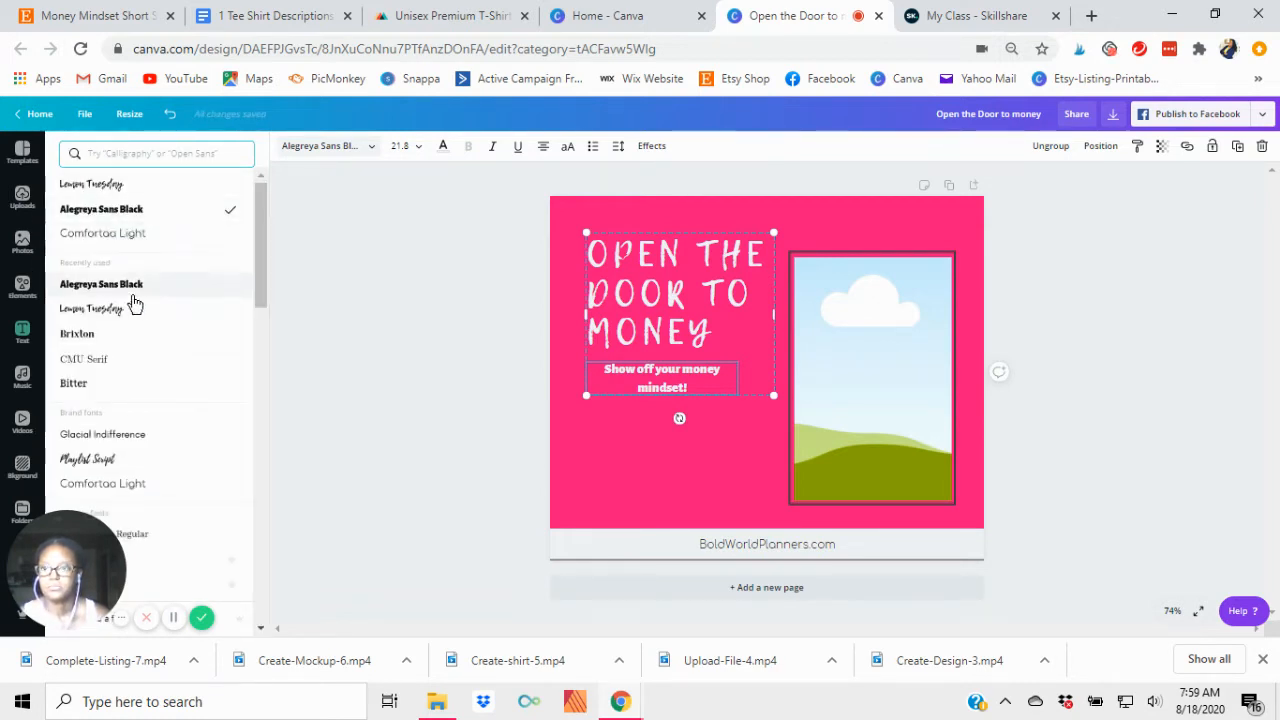
click(85, 345)
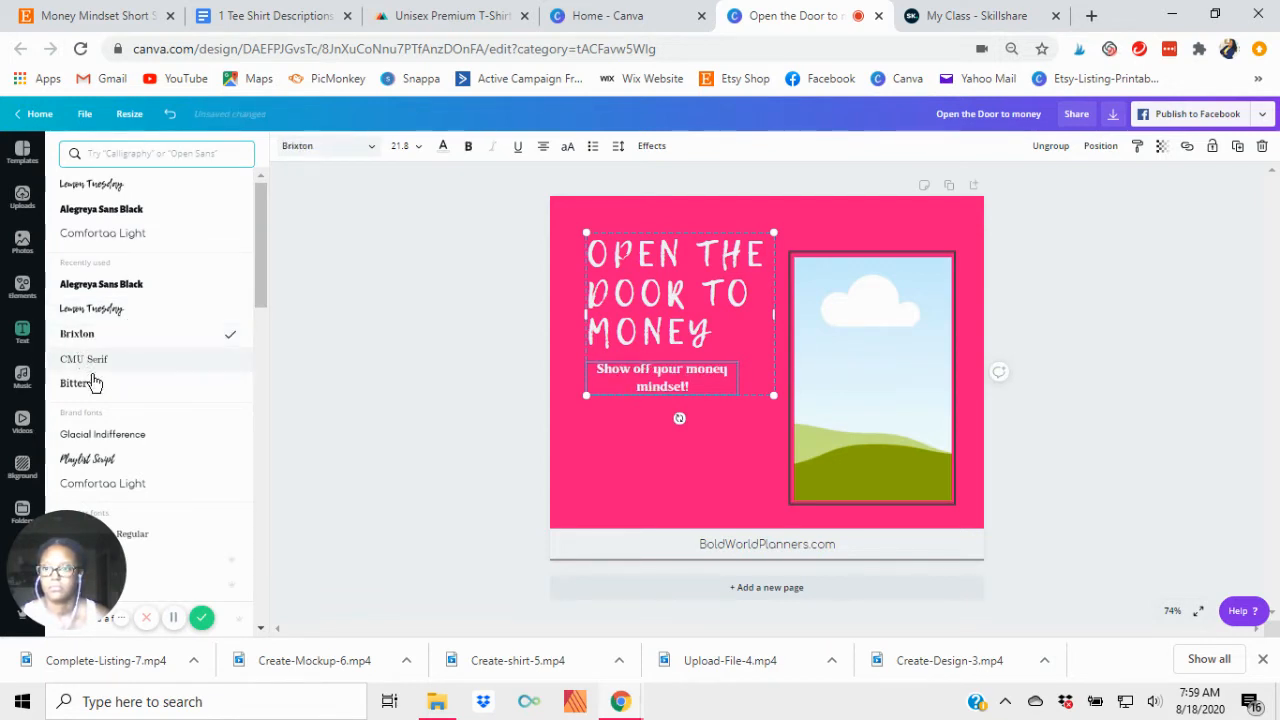
click(127, 290)
click(108, 314)
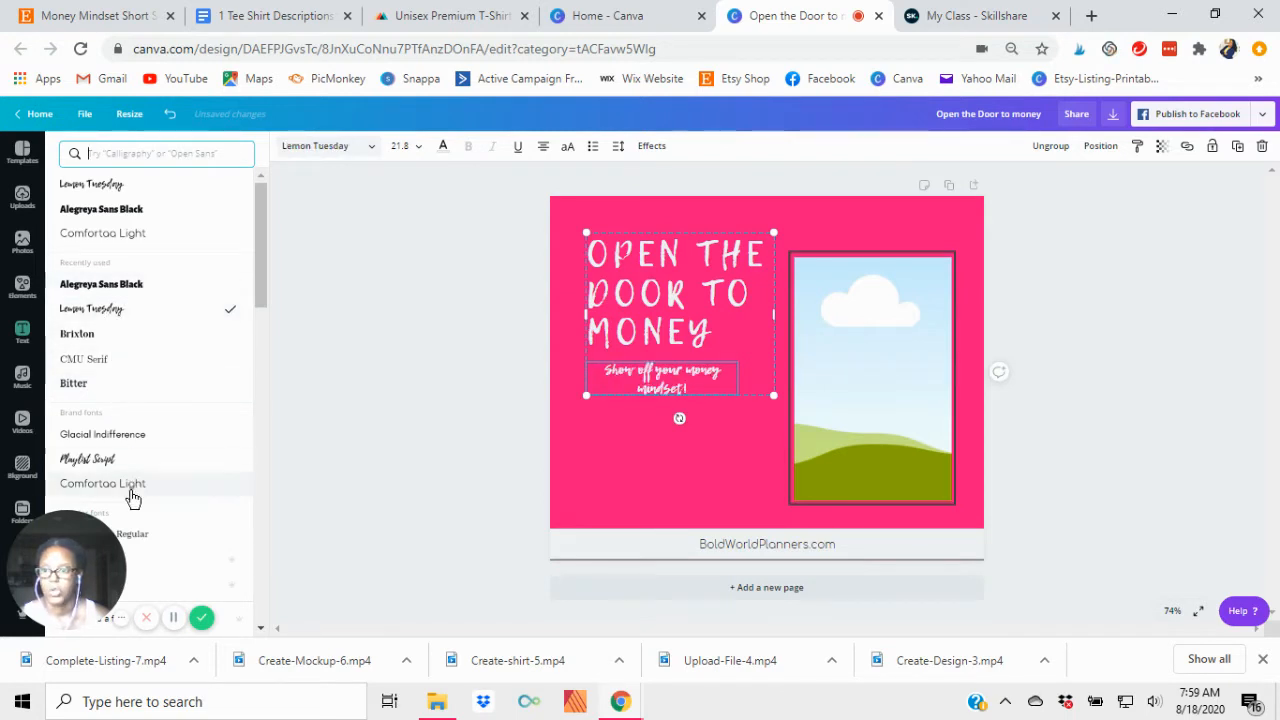
click(140, 446)
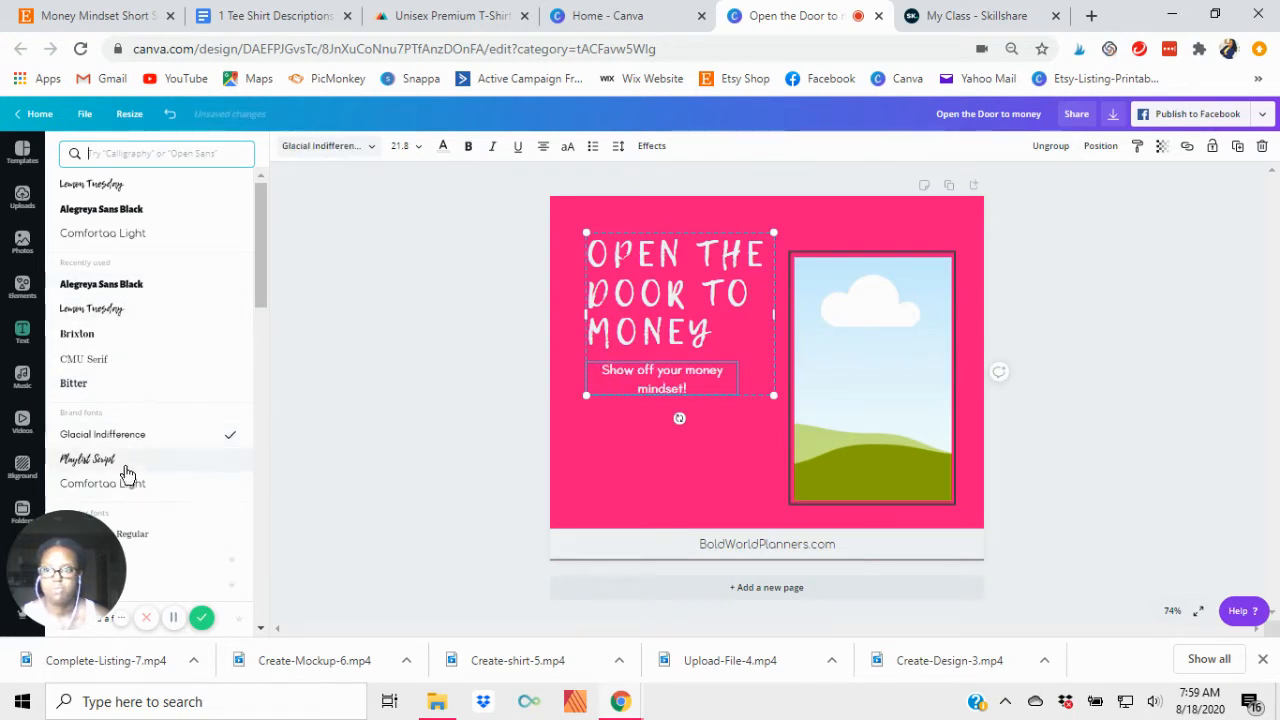
scroll(138, 452, down, 3)
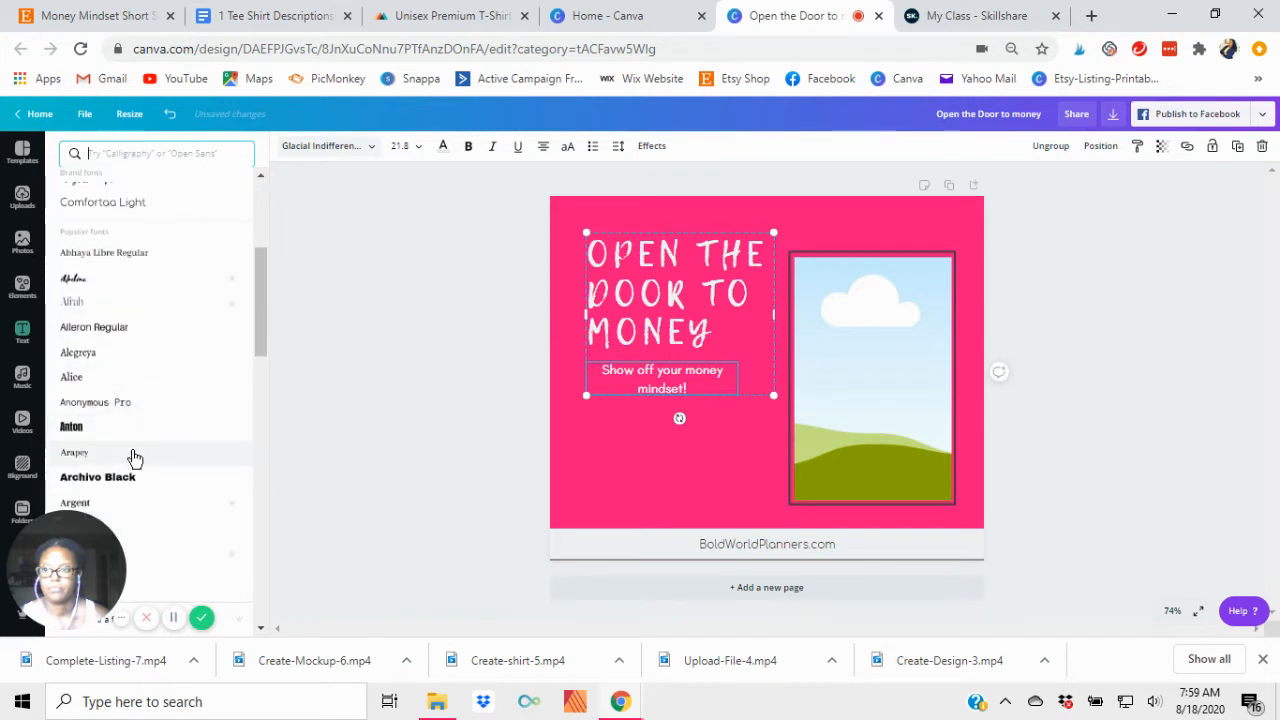
click(101, 303)
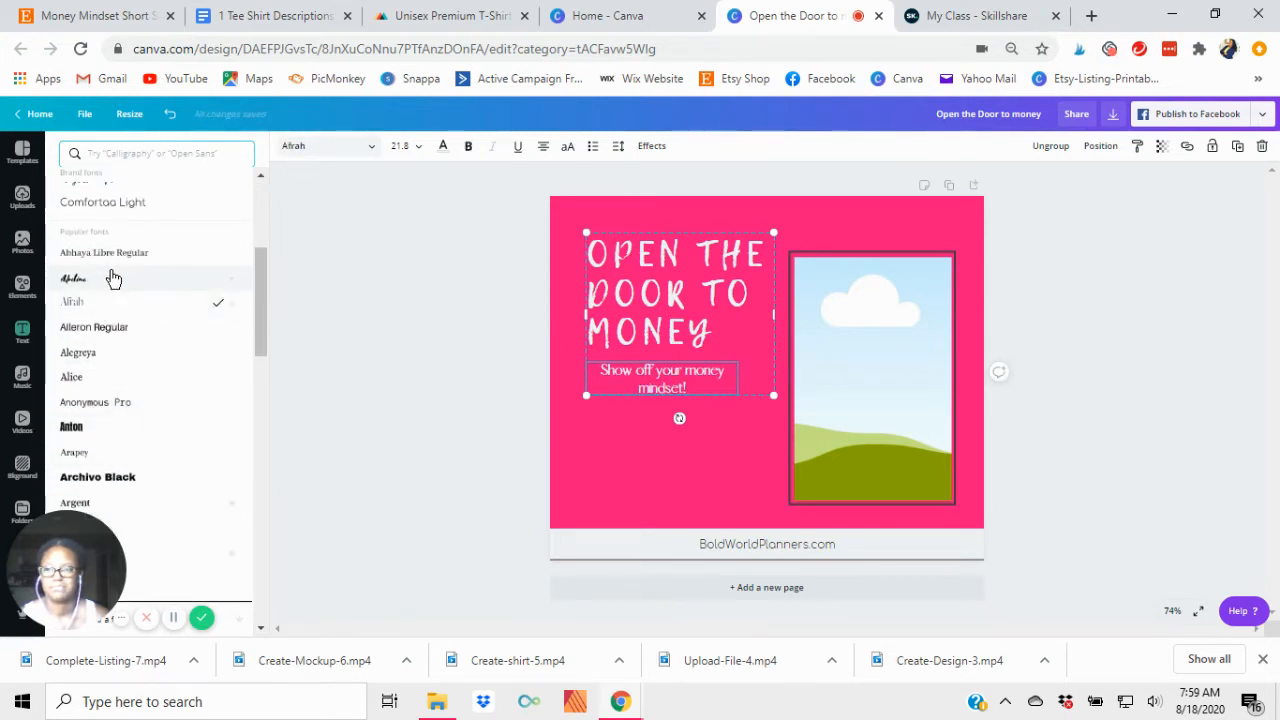
Step: Set the subheading's font to the brand font Comfortaa Light
click(138, 212)
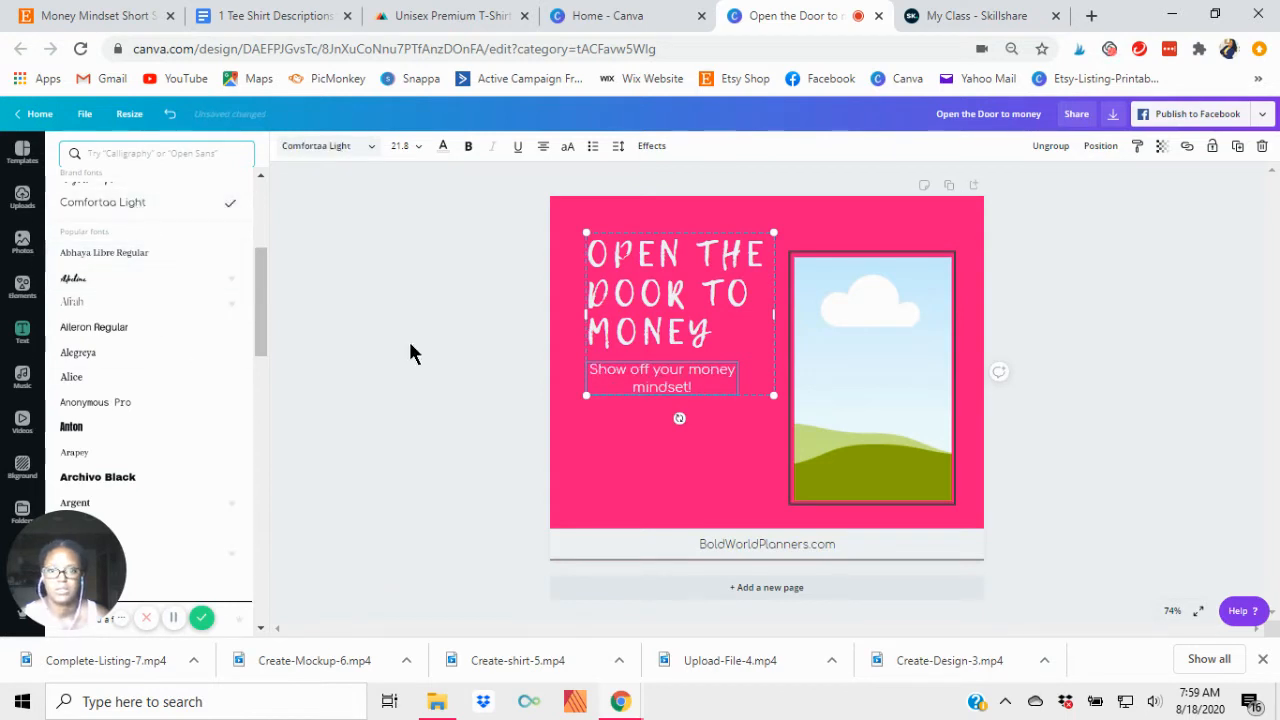
click(391, 397)
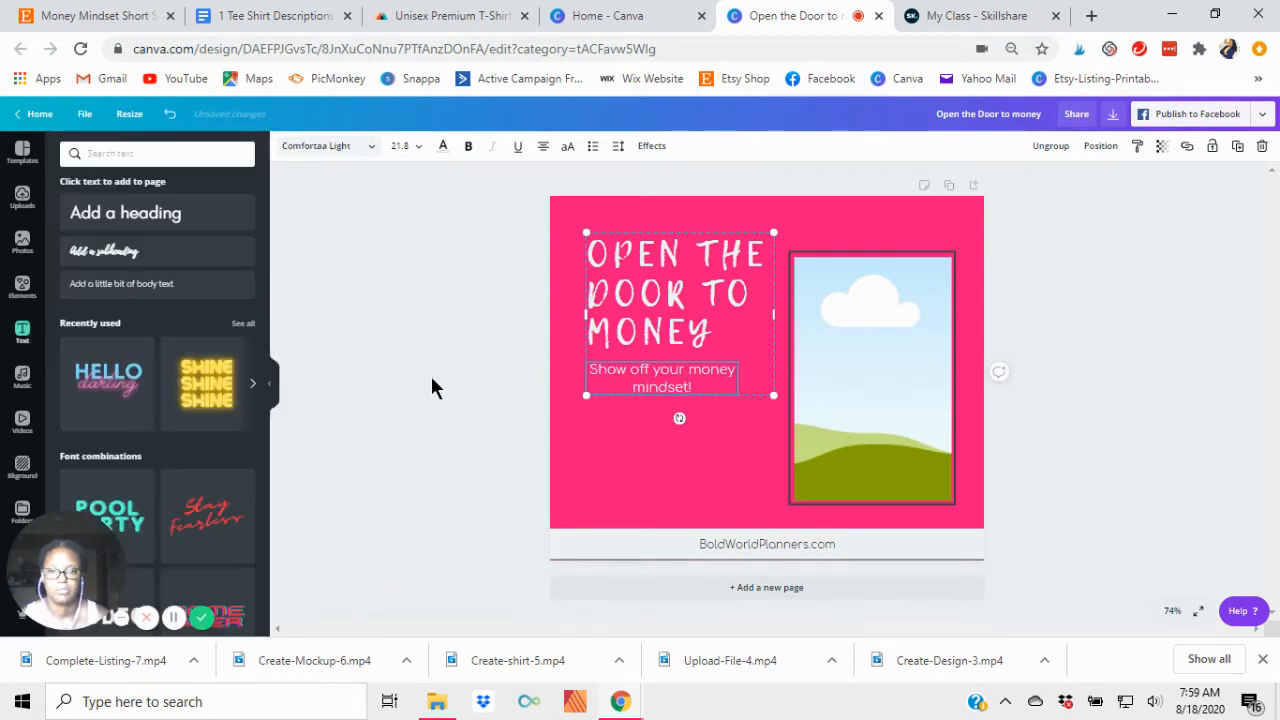
click(1066, 410)
Step: Center-align the "Open the Door to Money" heading within its text box
click(646, 331)
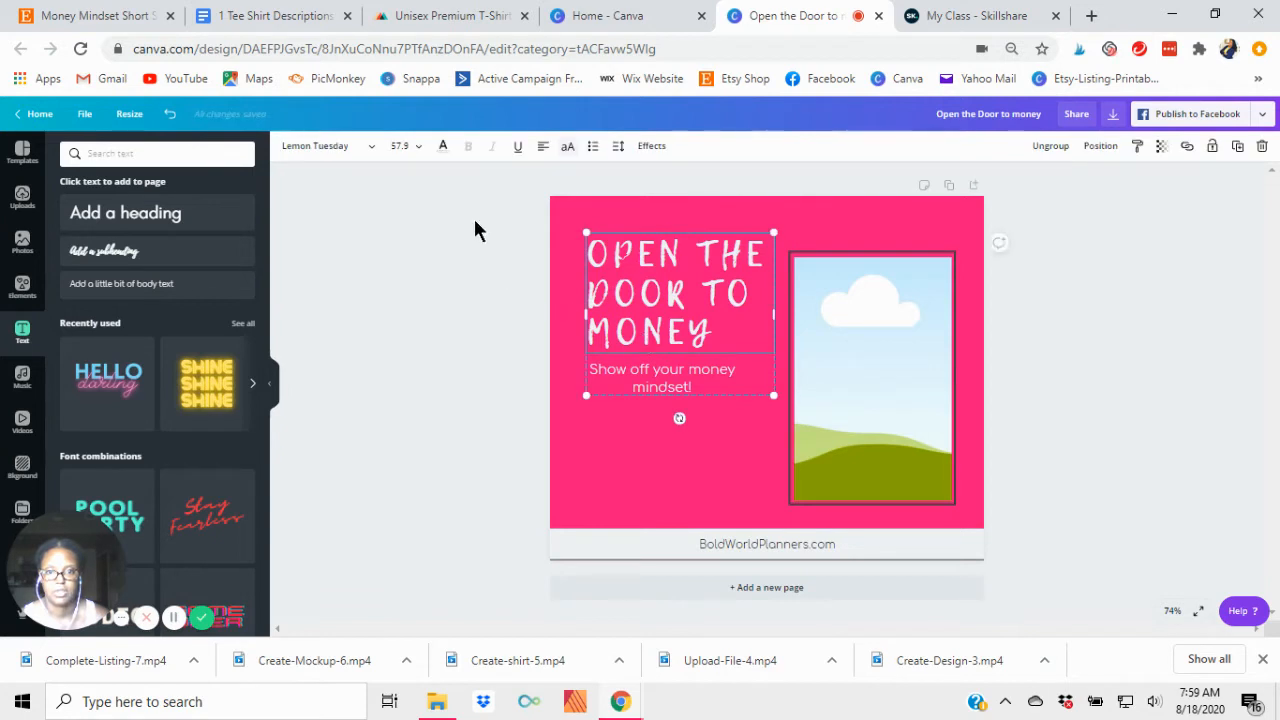
click(546, 146)
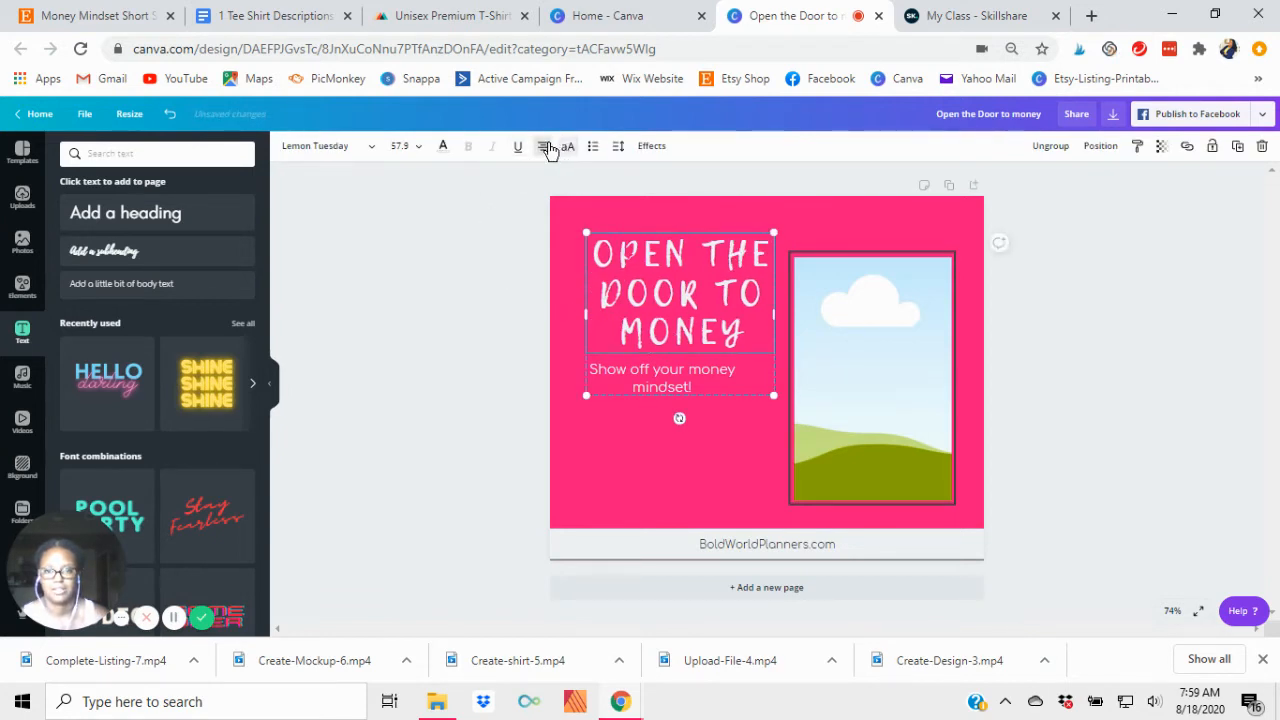
click(455, 412)
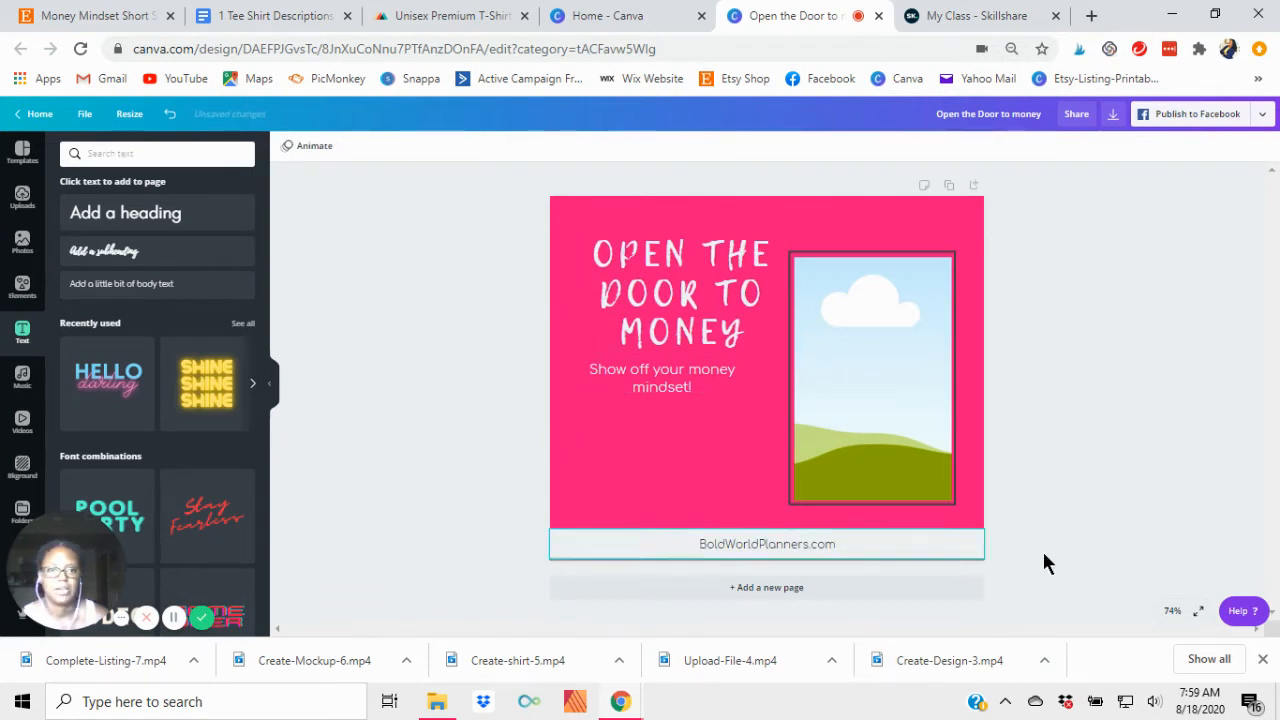
Step: Enlarge the image placeholder slightly to about 345 by 530 so it fills the upper corner of its dark border
click(812, 266)
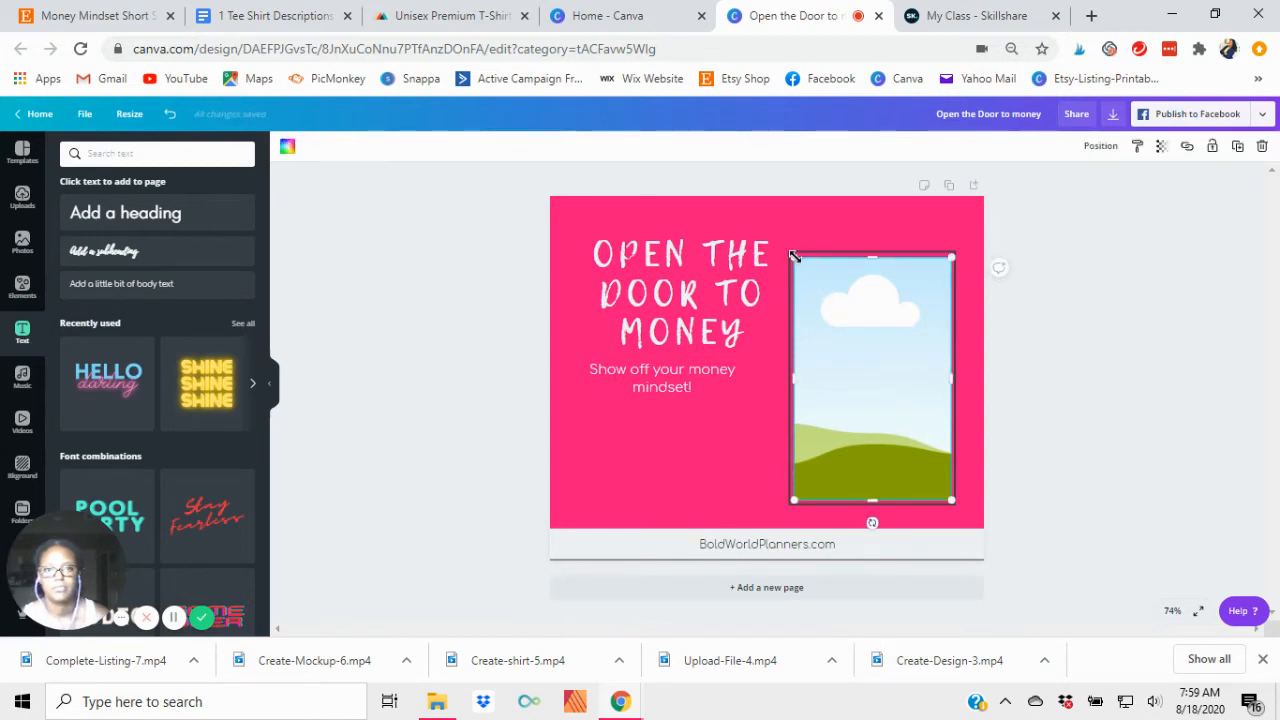
drag(790, 254, 794, 256)
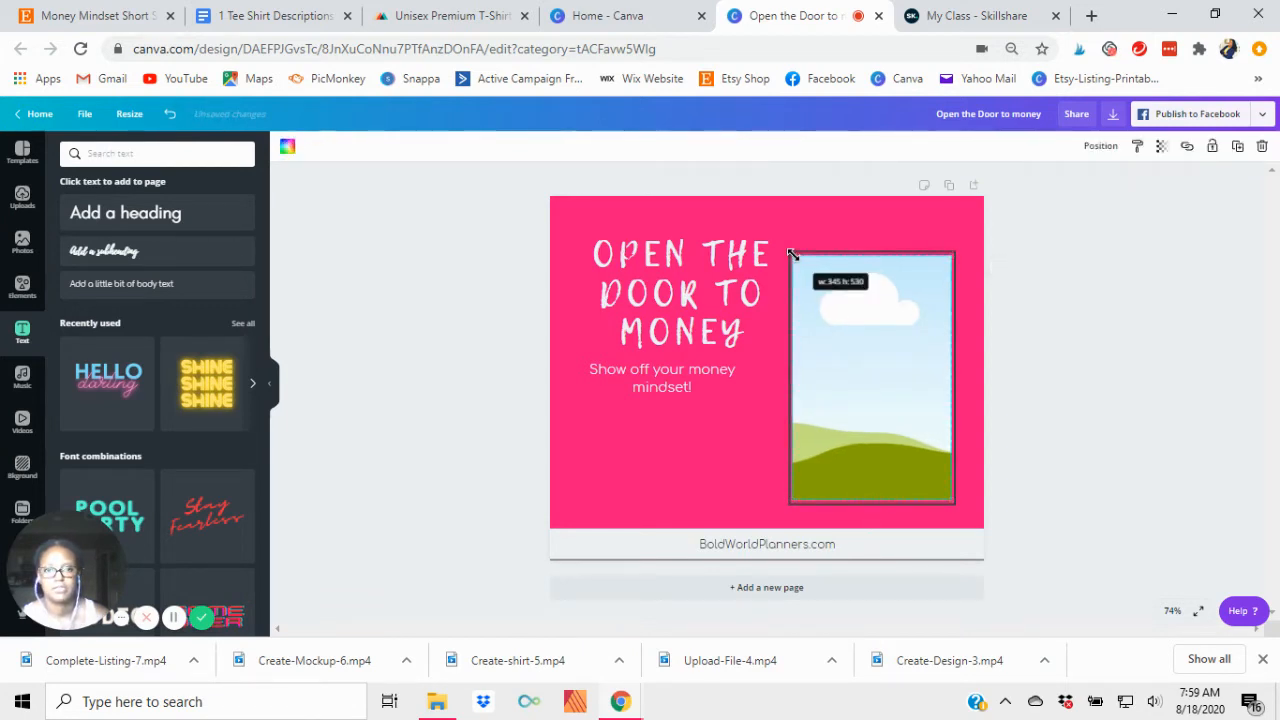
click(1083, 384)
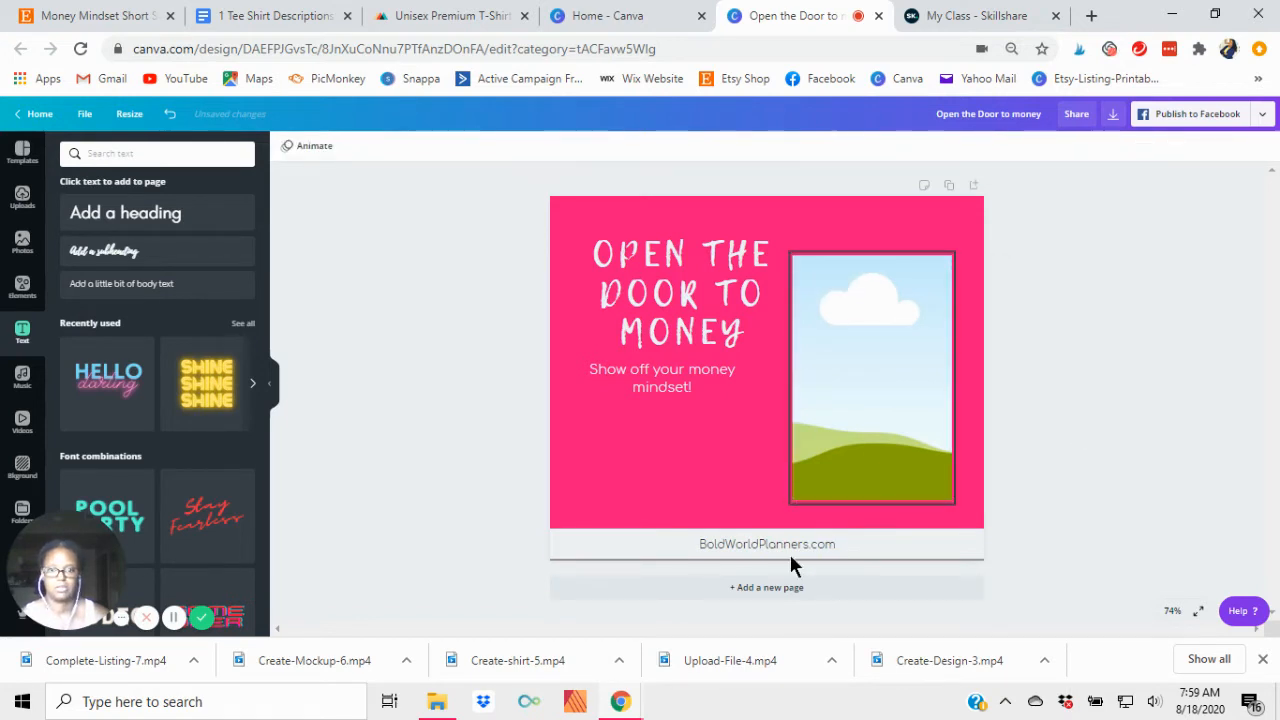
Step: Raise the light footer strip slightly above the page's bottom edge and center the website text inside it
click(903, 555)
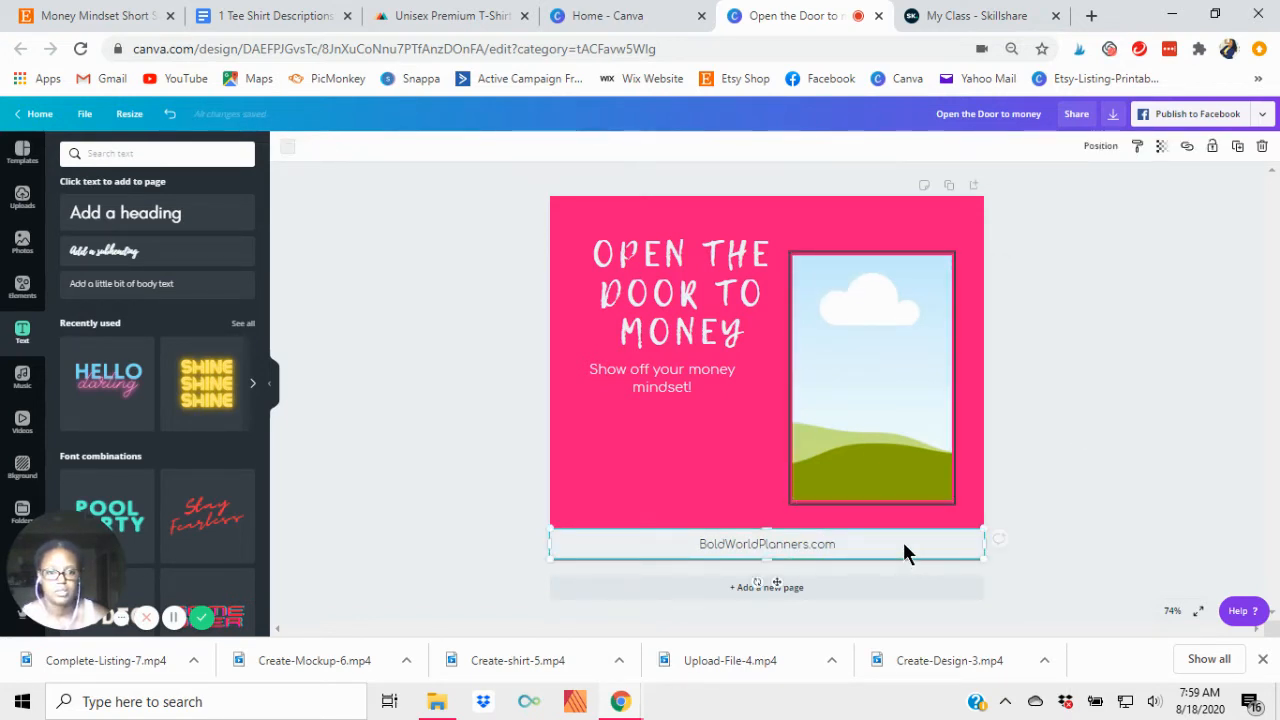
drag(904, 544, 899, 536)
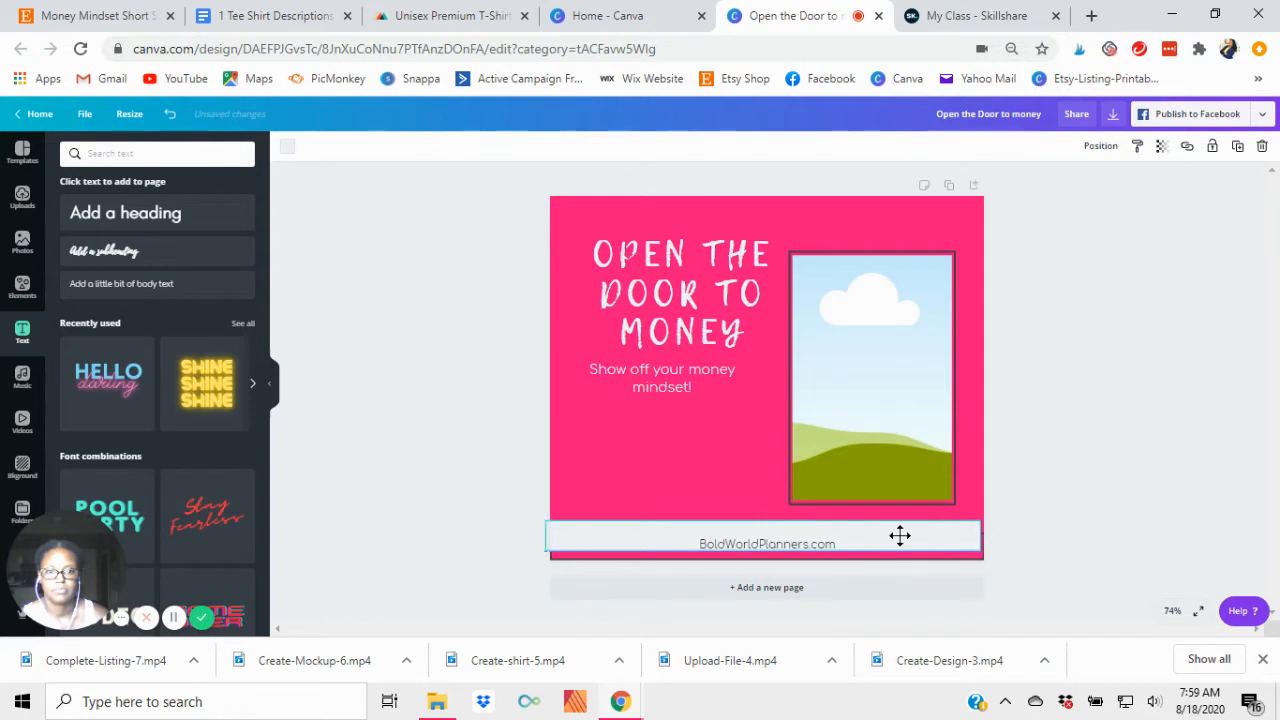
drag(900, 536, 903, 537)
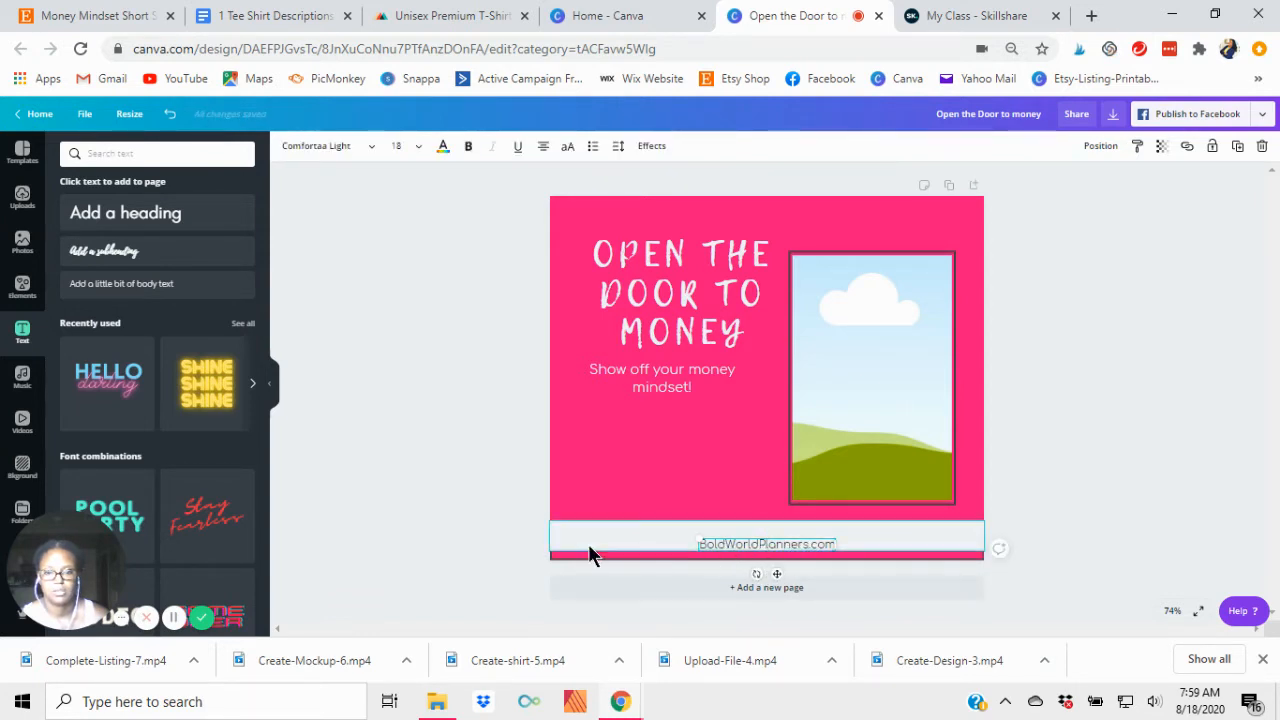
drag(777, 571, 778, 565)
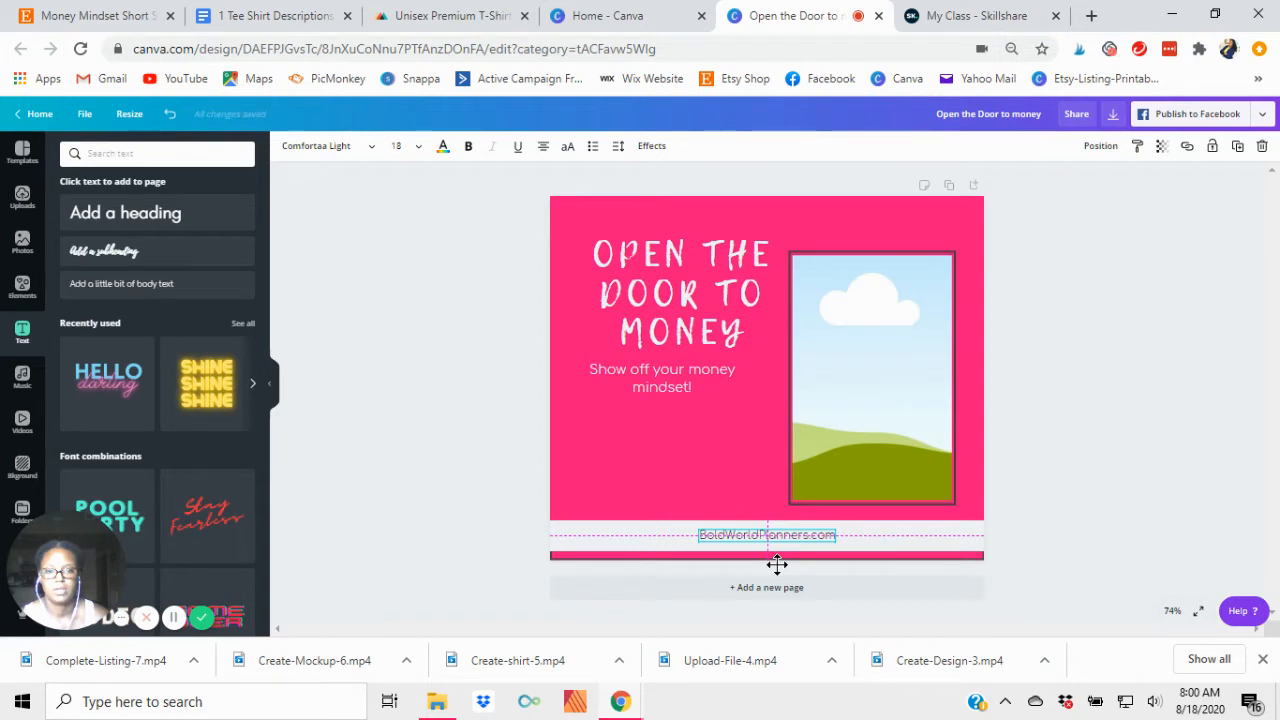
Step: Center the website text in the light footer strip and increase its letter spacing
drag(779, 564, 776, 563)
click(506, 511)
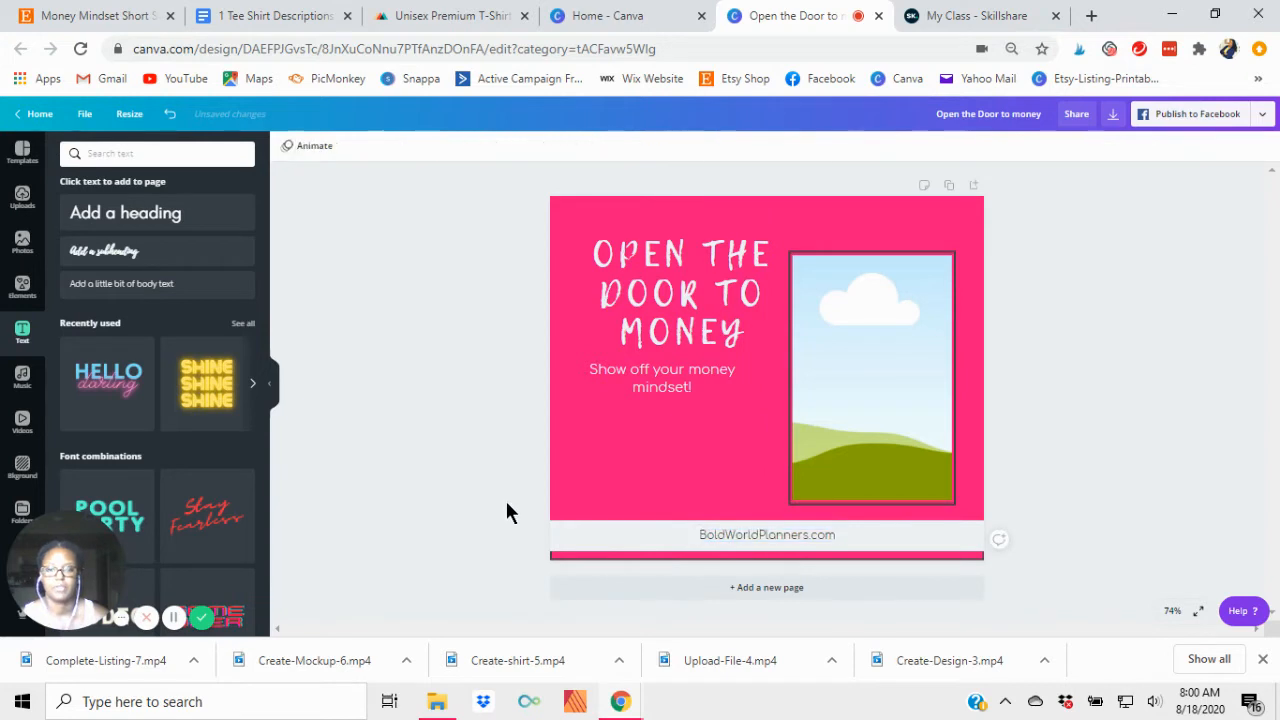
click(748, 536)
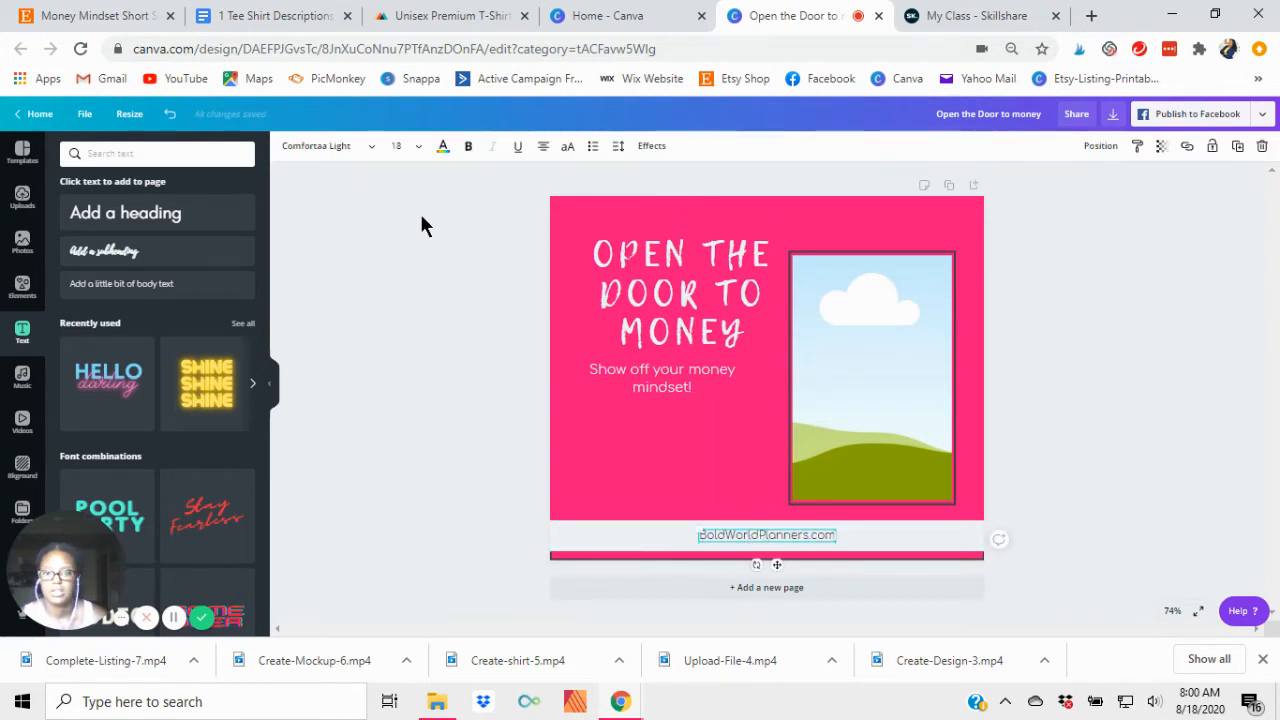
click(416, 148)
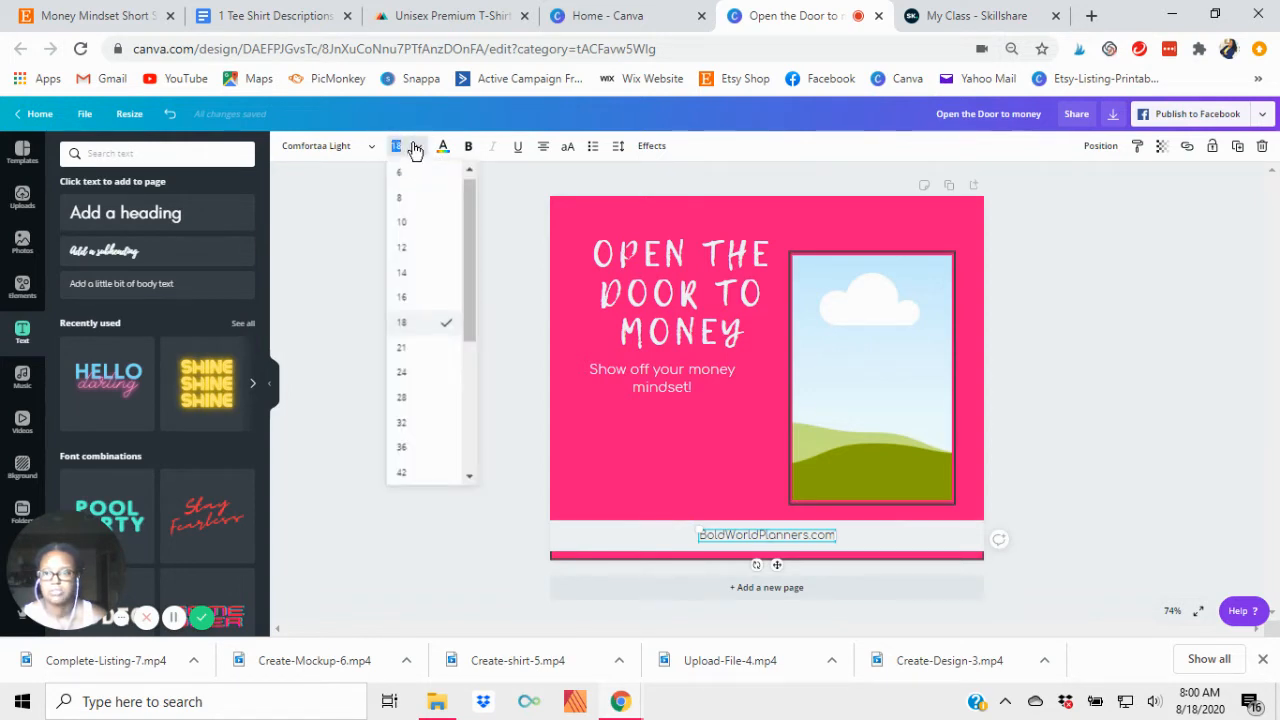
click(617, 147)
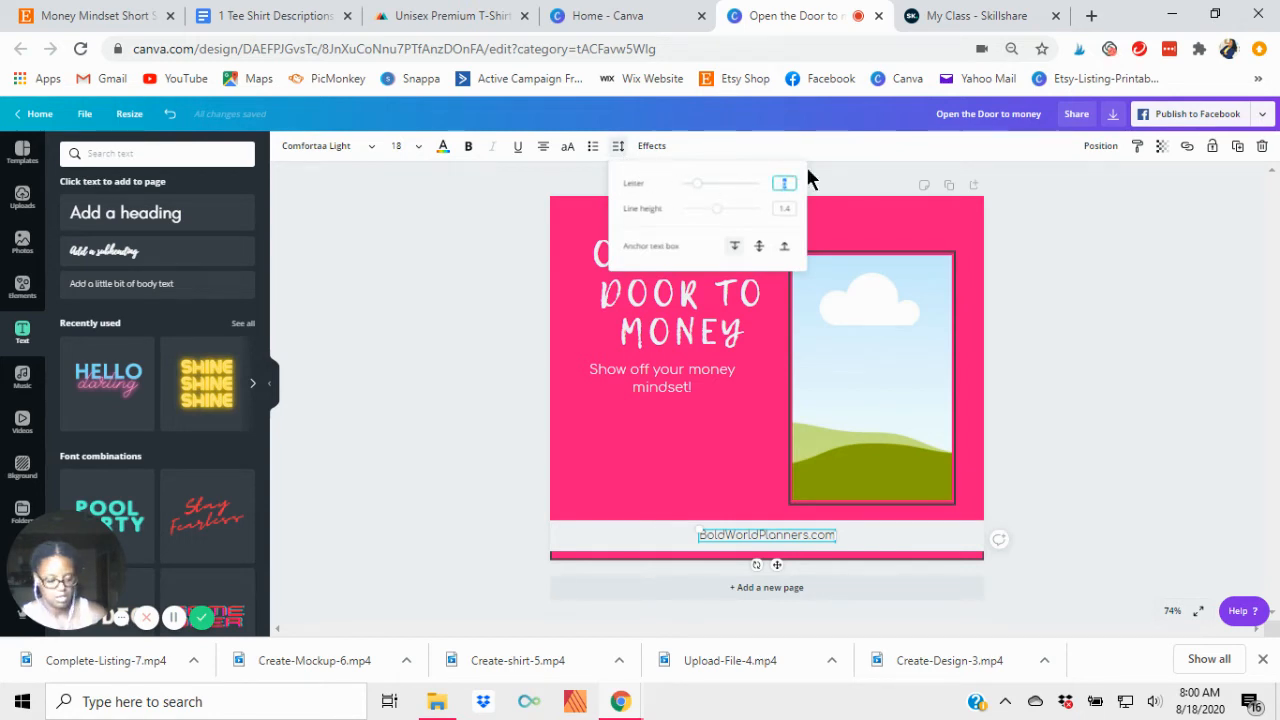
click(451, 330)
Step: Set the letter spacing of the "Show off your money mindset!" subheading to 50
click(694, 386)
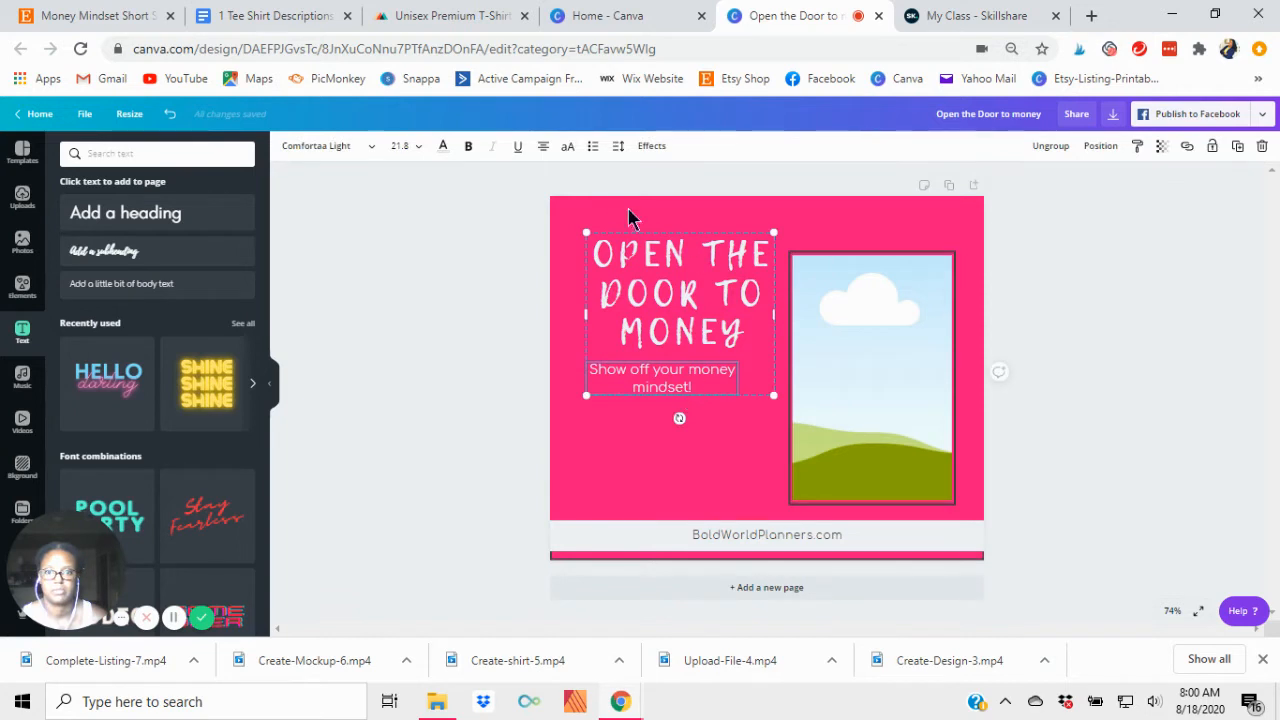
click(620, 148)
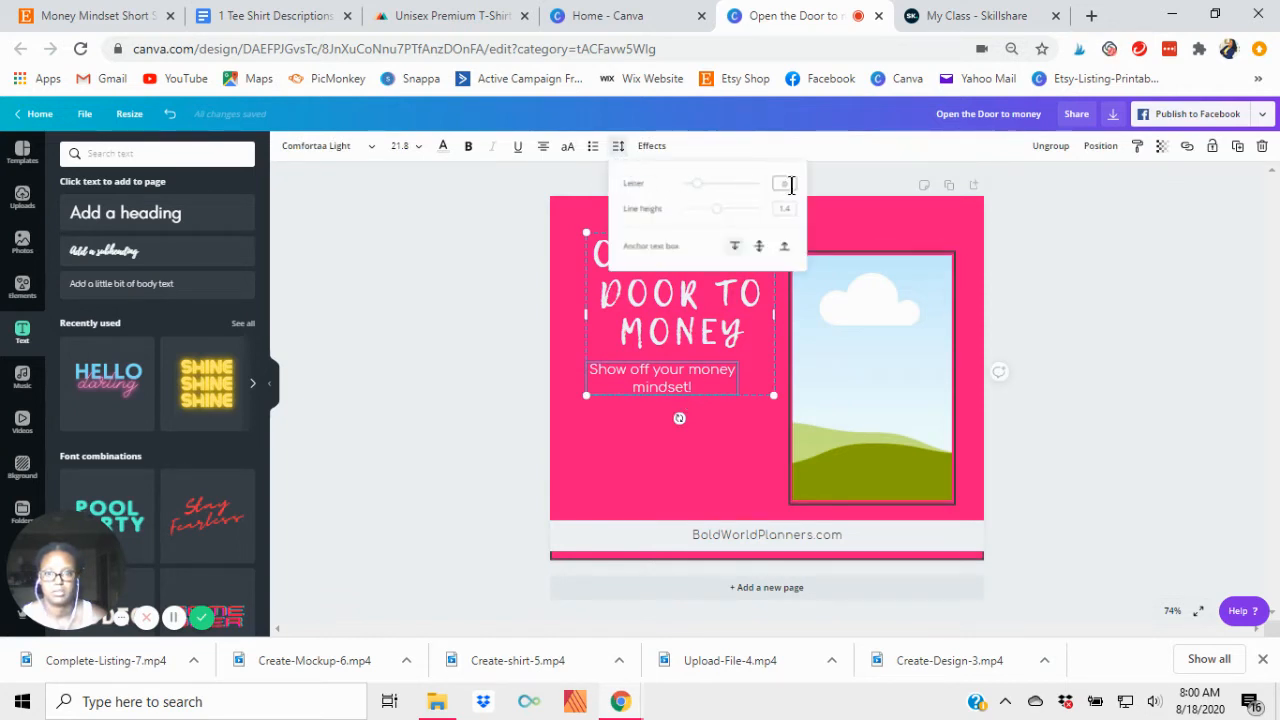
text(50)
key(Return)
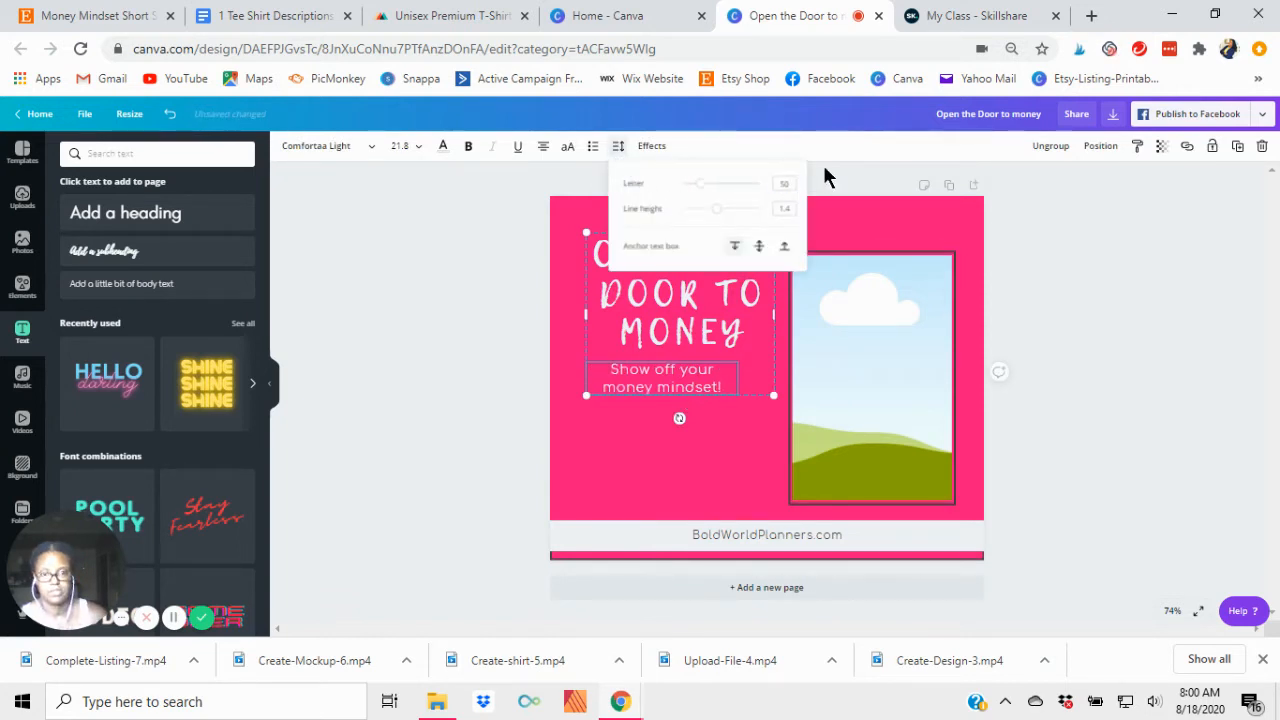
click(503, 405)
Step: Ungroup the heading and subheading, and widen the subheading's text box to nearly match the heading's width
click(672, 390)
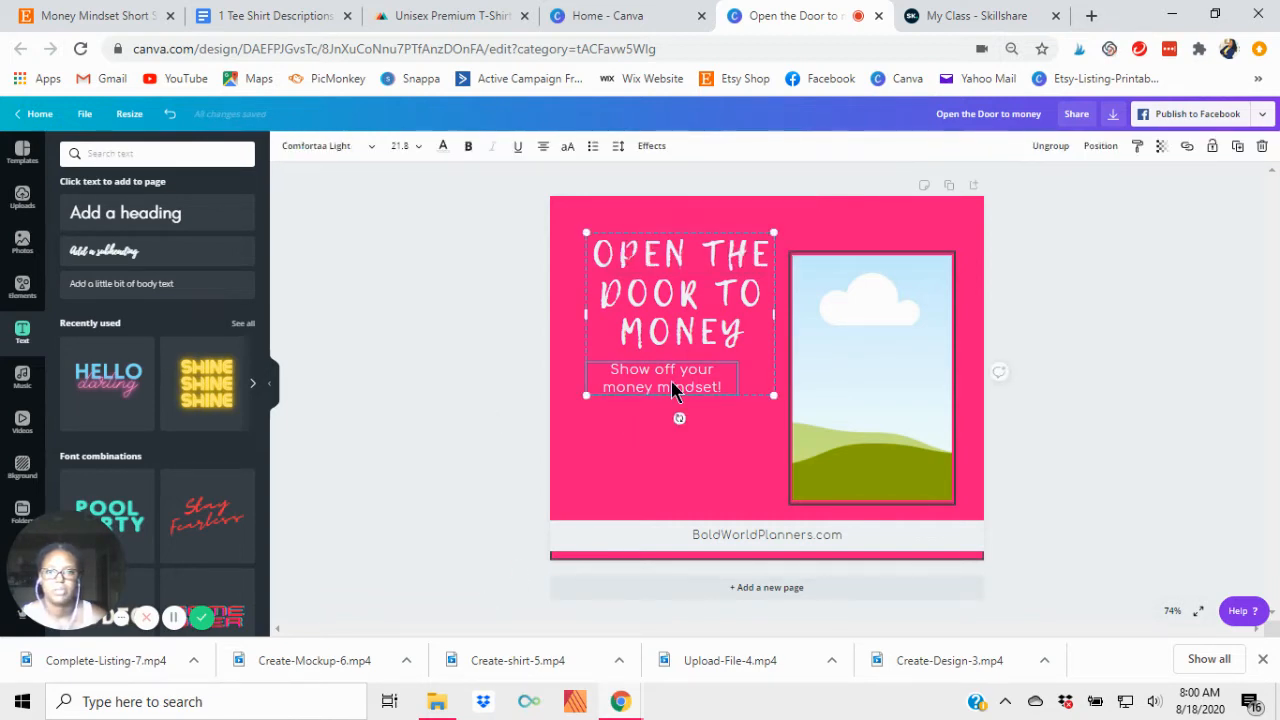
click(1050, 146)
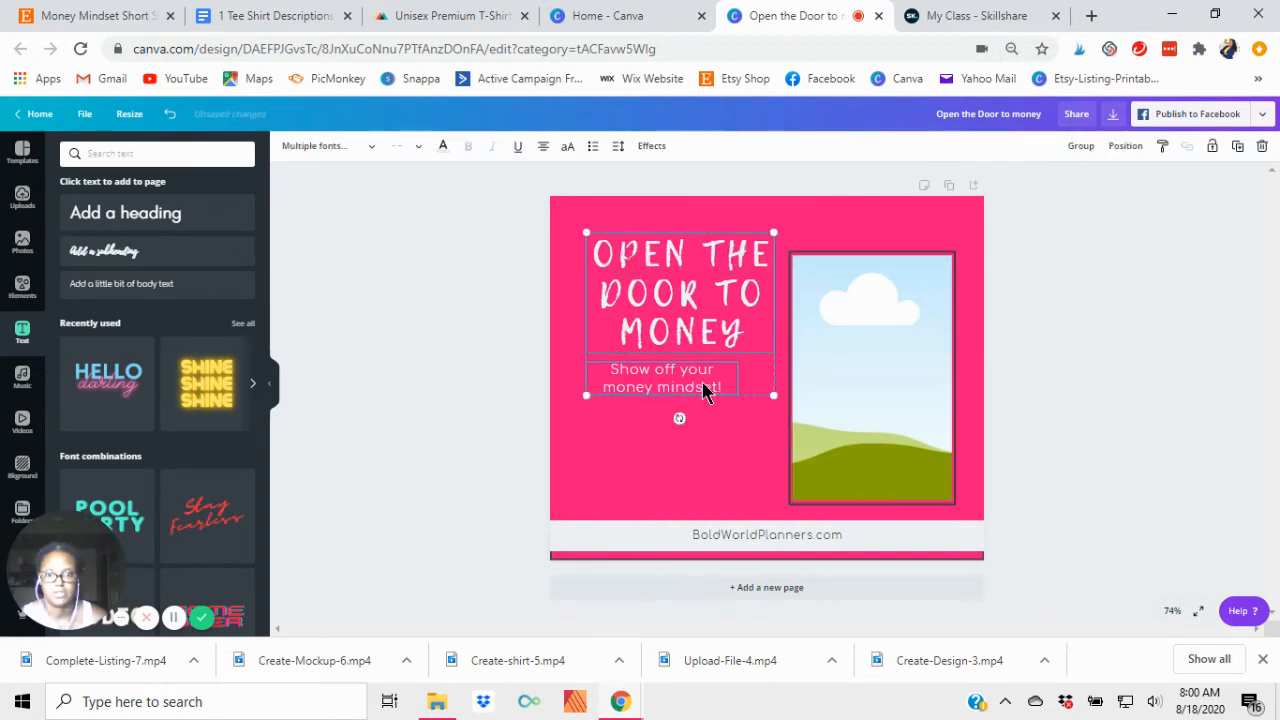
click(493, 401)
click(651, 386)
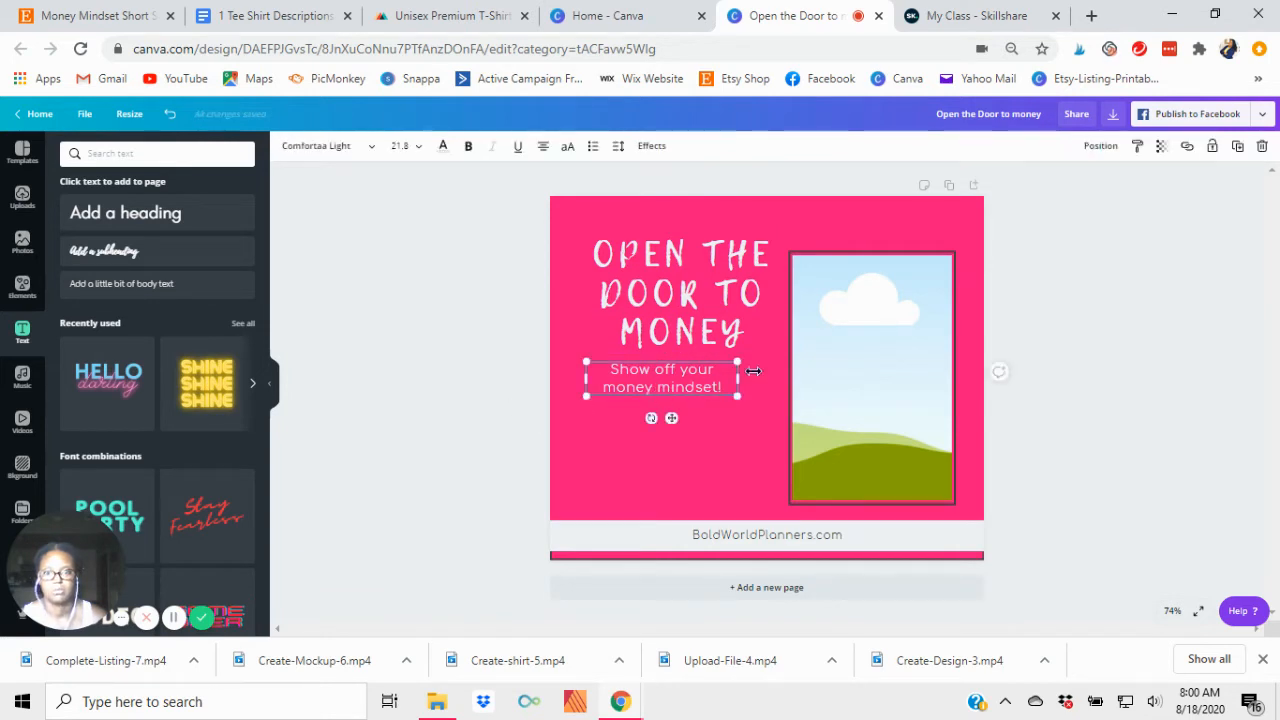
drag(744, 381, 767, 383)
click(416, 425)
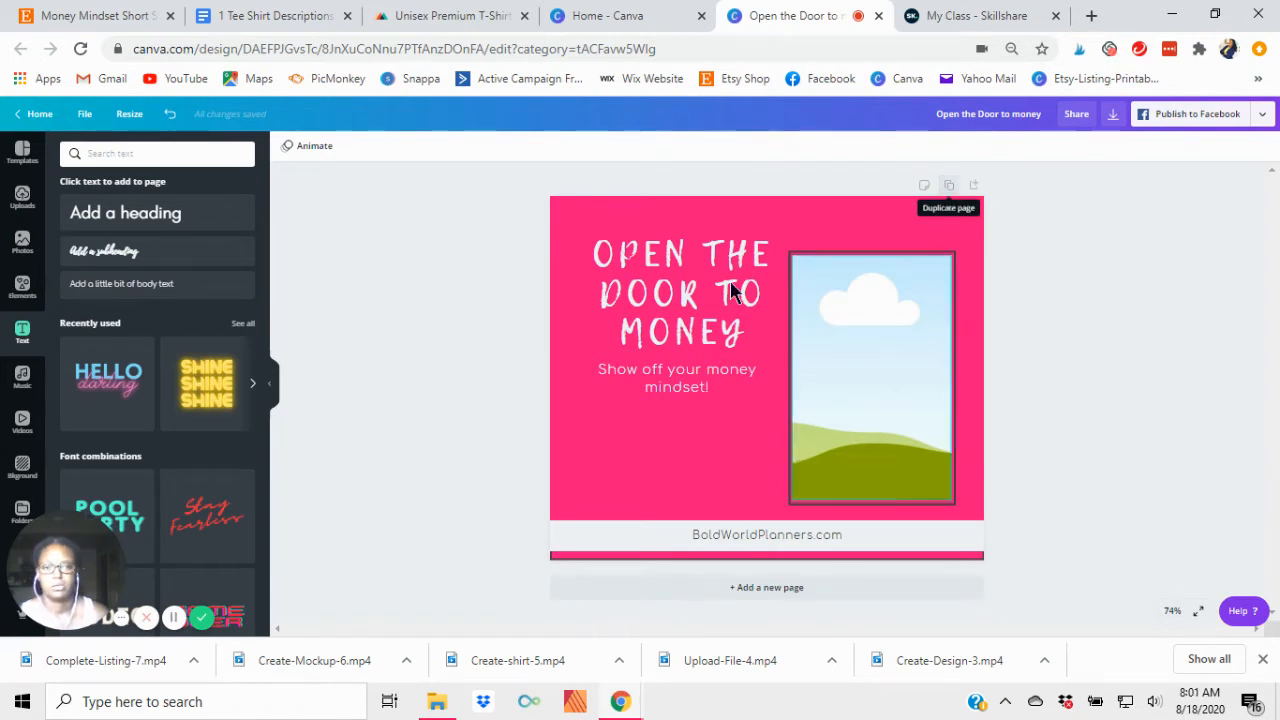
Step: Add the recently used white curved arrow and place it at a reduced size below the subheading, beside the image placeholder
click(22, 287)
scroll(180, 450, up, 5)
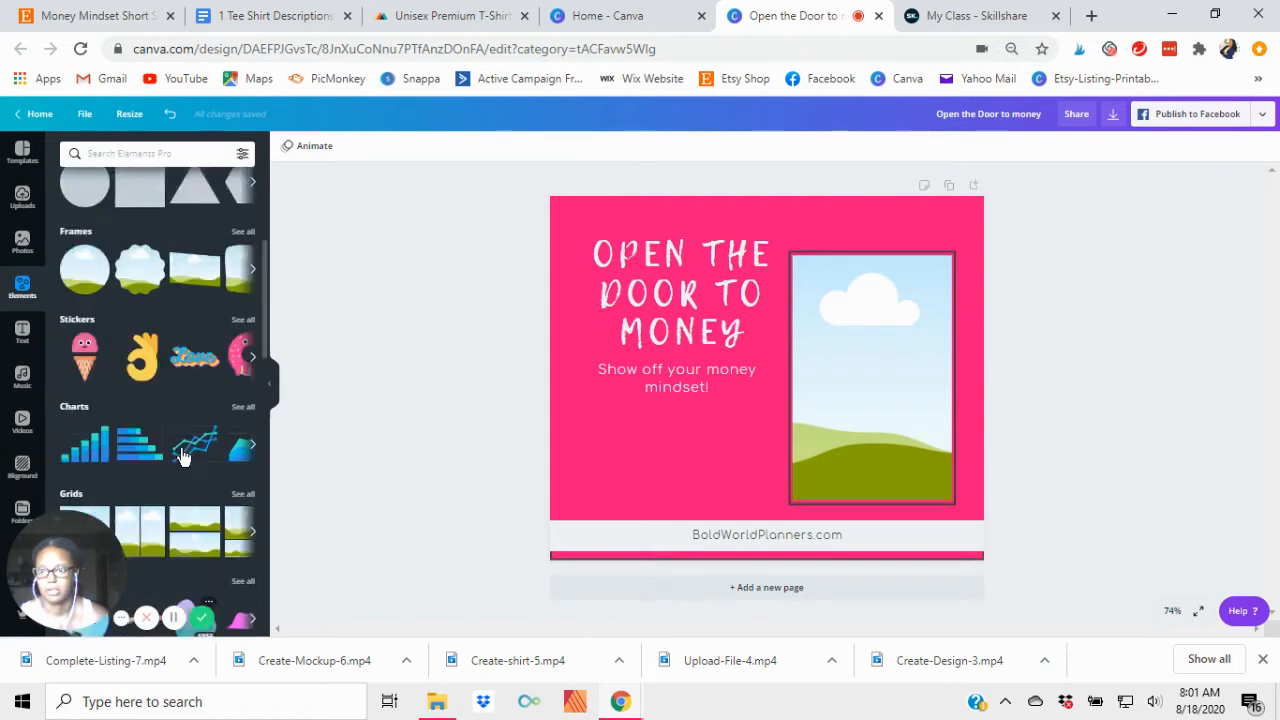
click(148, 240)
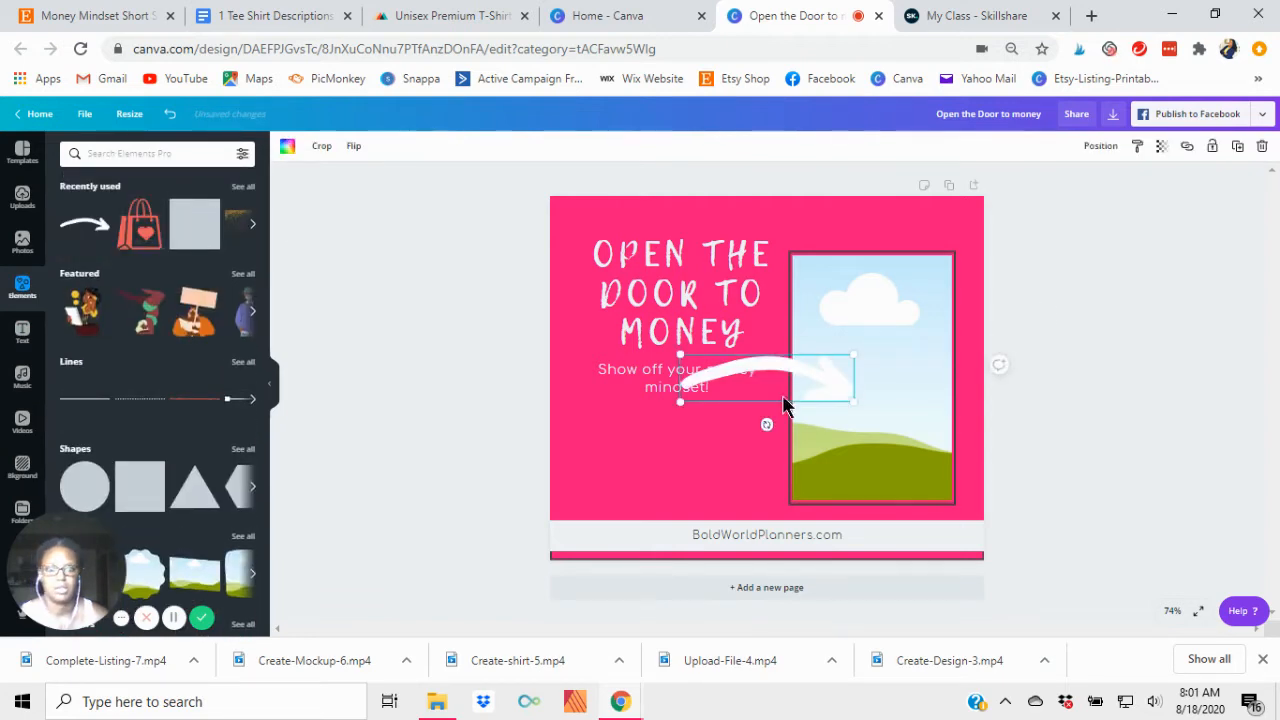
drag(746, 395, 675, 441)
Step: Flip the white arrow vertically
click(351, 147)
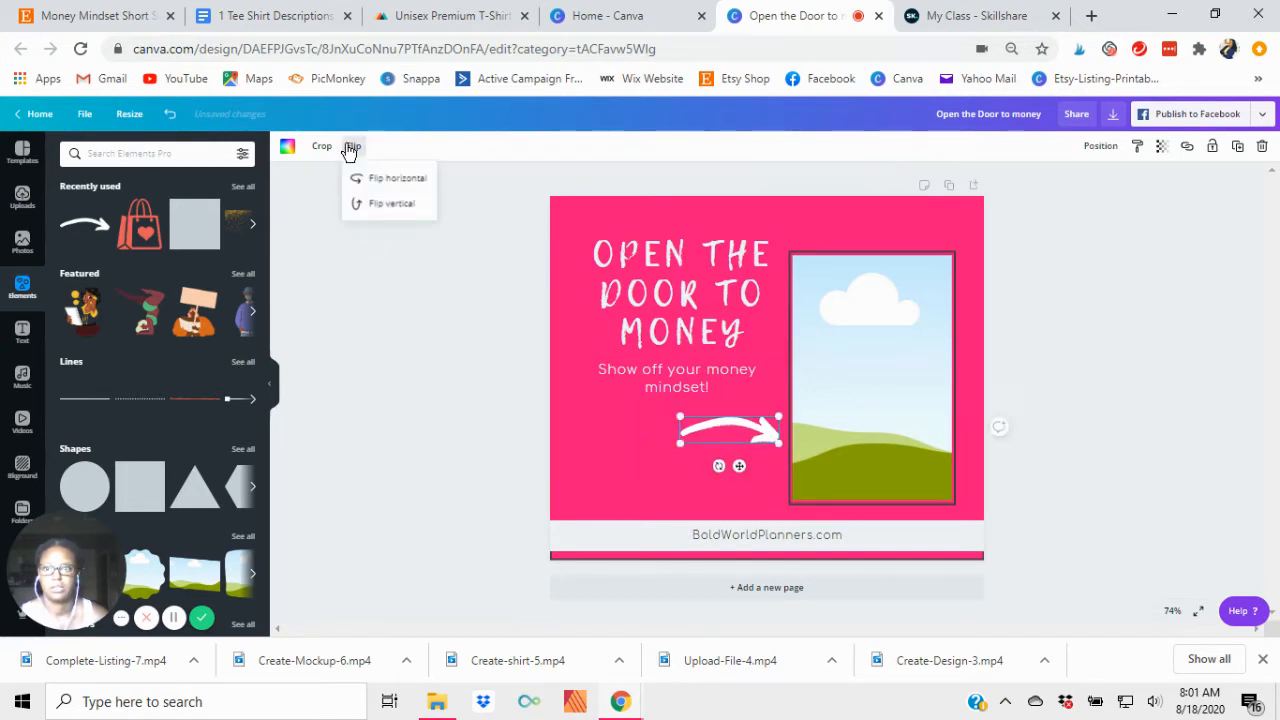
click(374, 210)
click(434, 429)
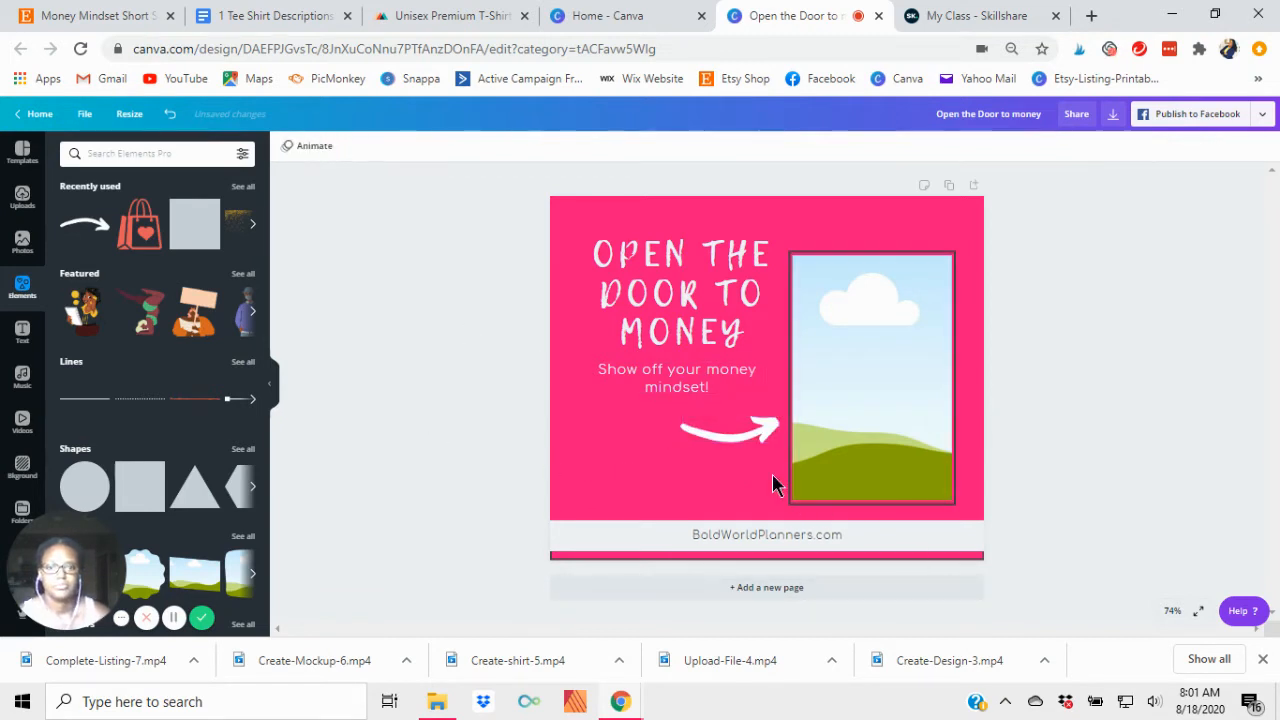
Step: Rotate the white arrow to -13° and position it just below the subheading, pointing up toward the image placeholder
click(727, 447)
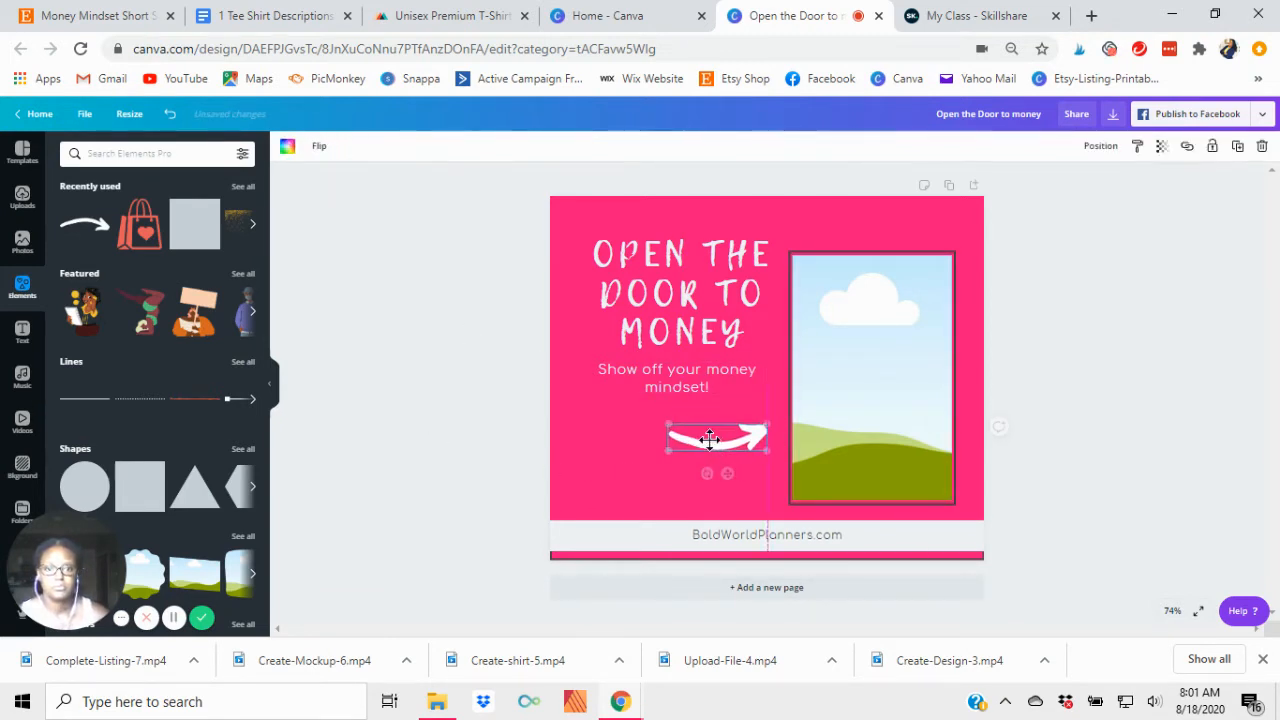
drag(722, 434, 694, 463)
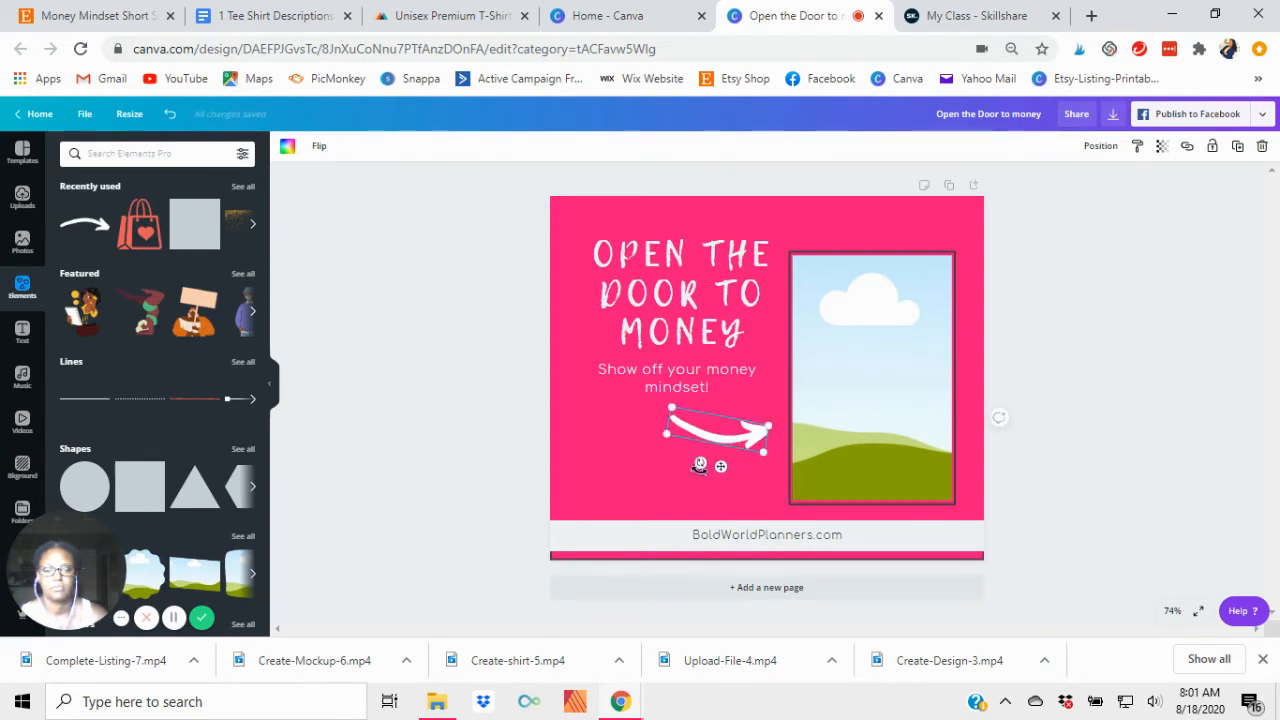
click(360, 396)
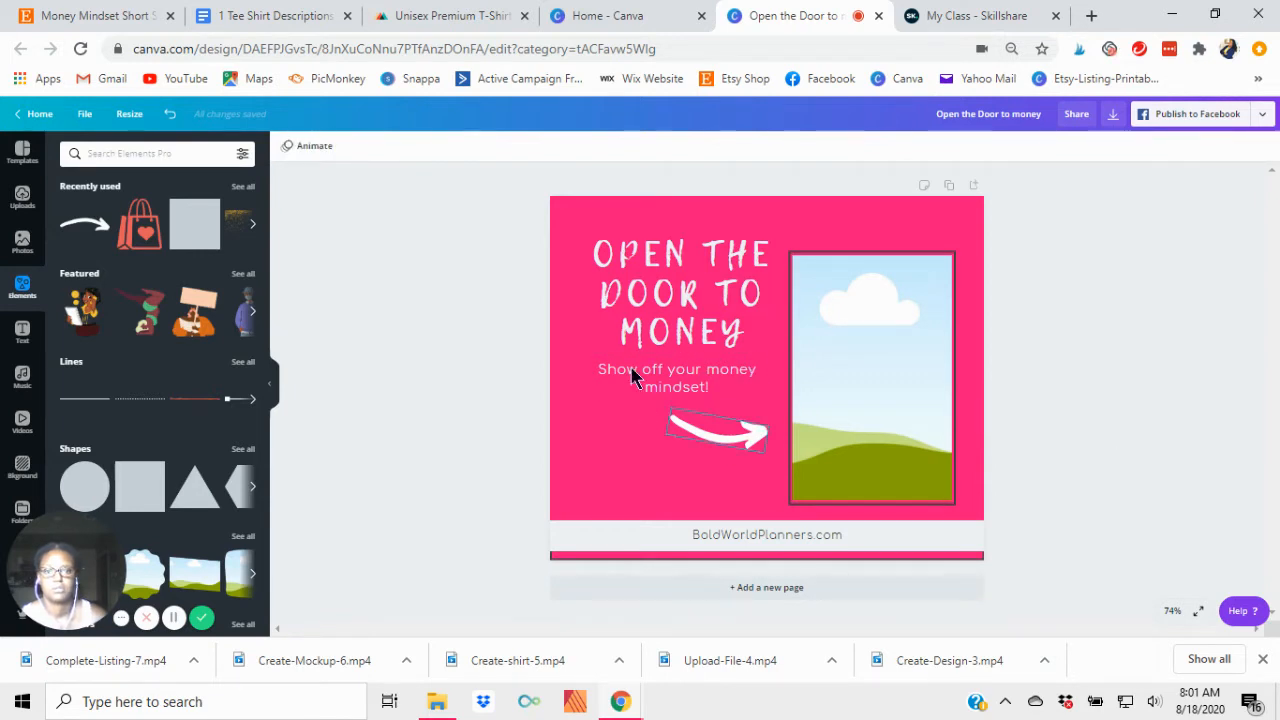
click(720, 446)
drag(700, 461, 717, 470)
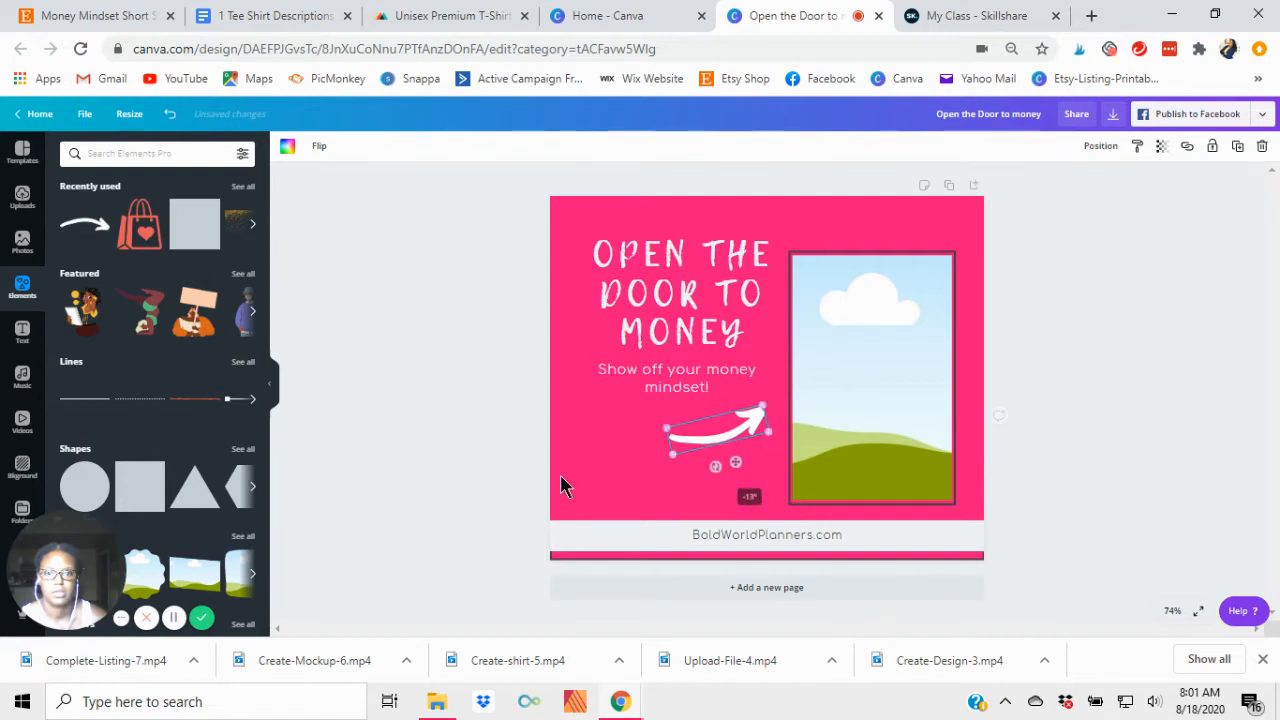
click(634, 434)
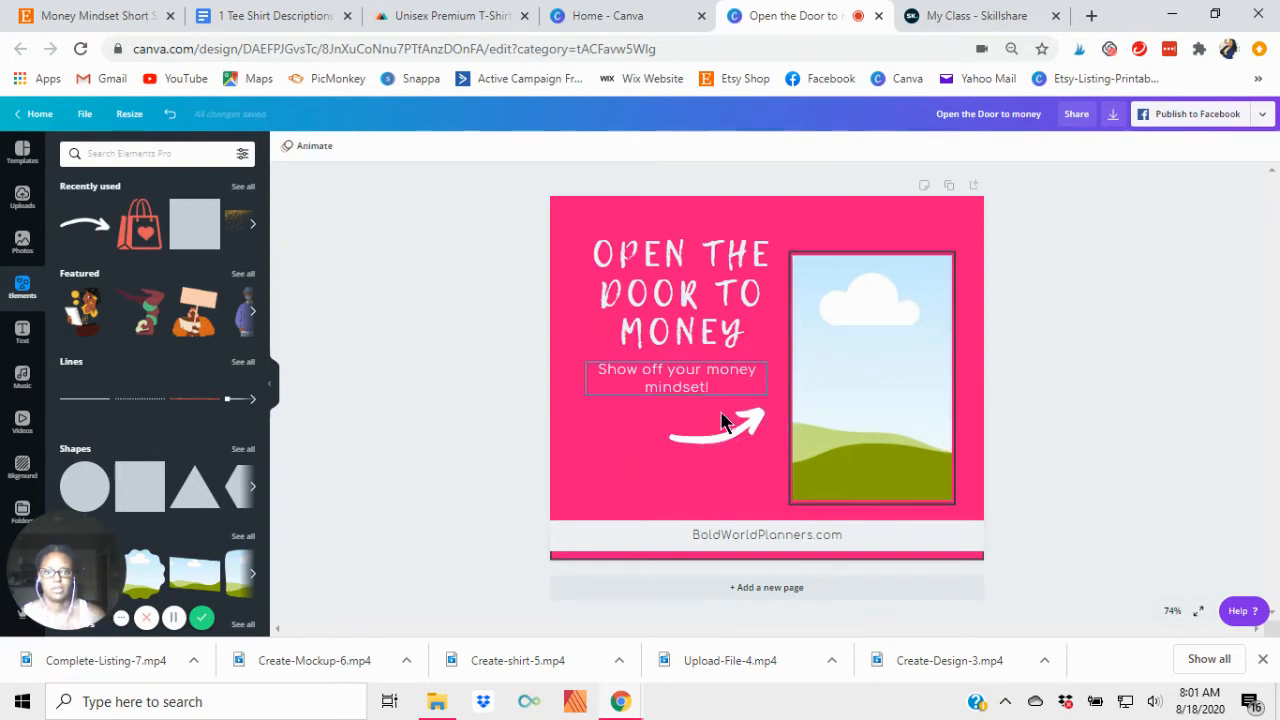
drag(712, 438, 717, 433)
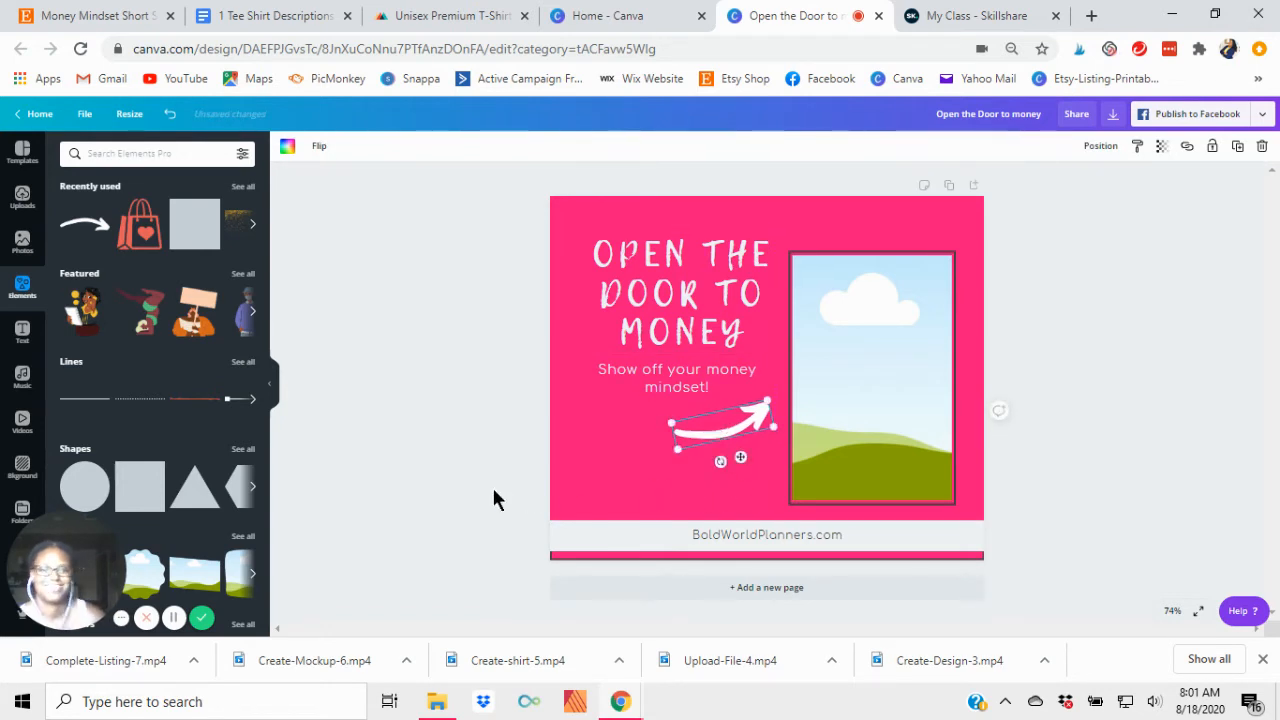
click(434, 492)
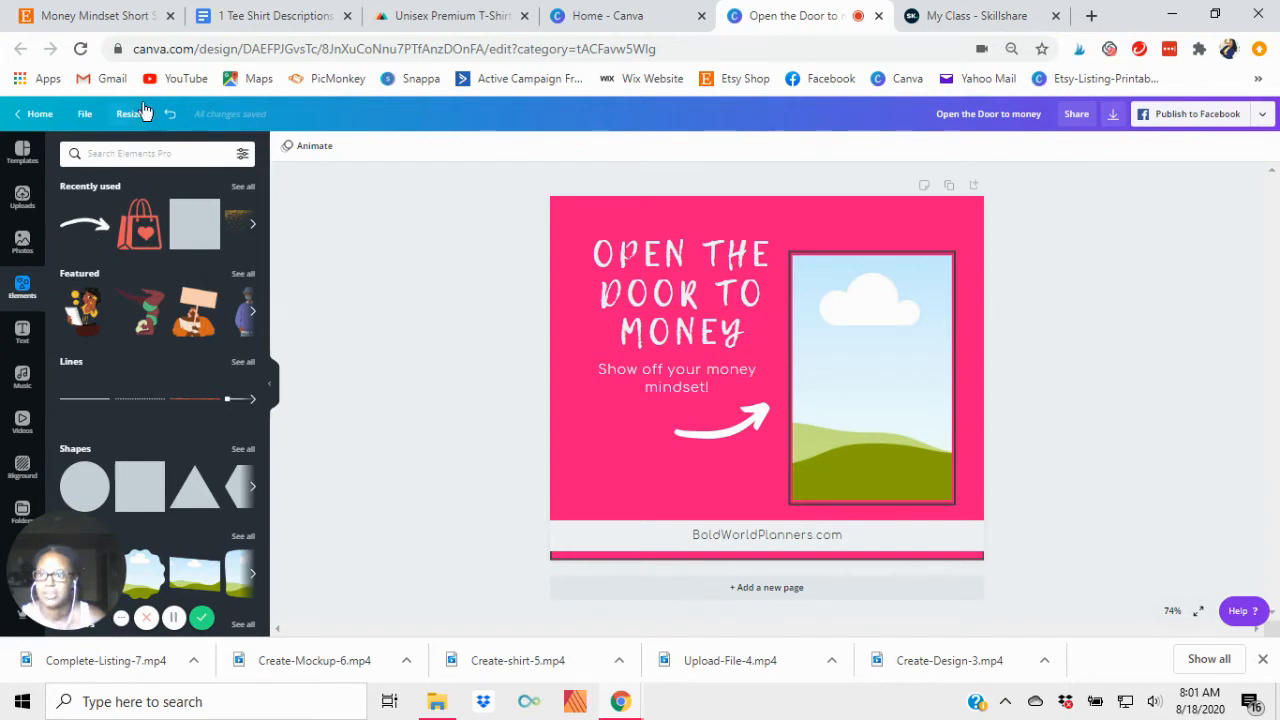
Step: Add a dotted line along the page's top edge and extend it to the right edge with a duplicate
click(138, 399)
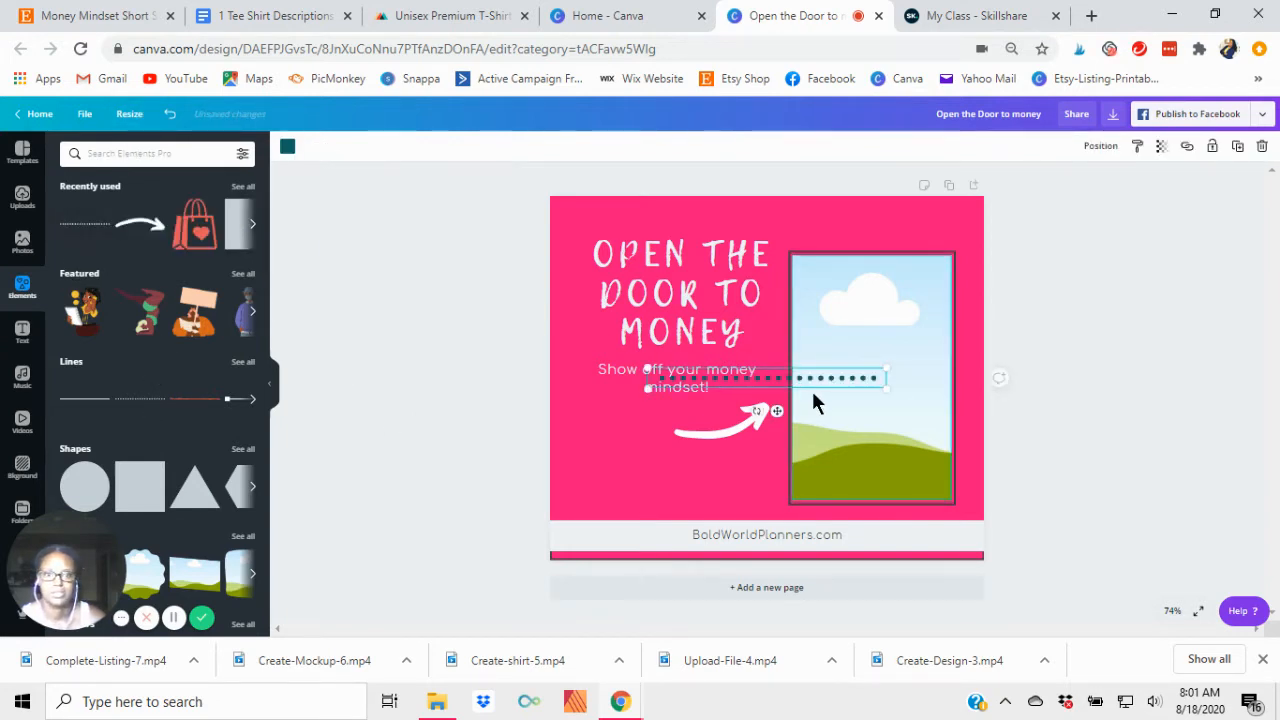
drag(790, 386, 694, 212)
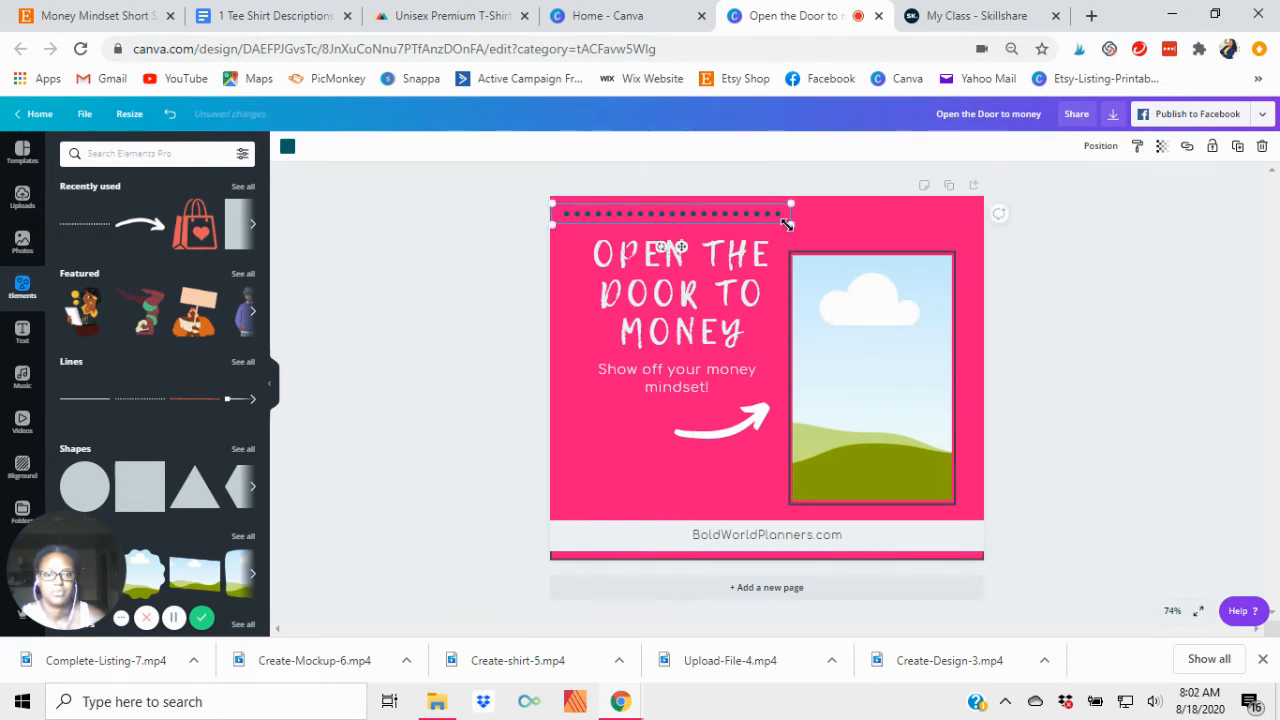
key(ctrl+c)
key(ctrl+v)
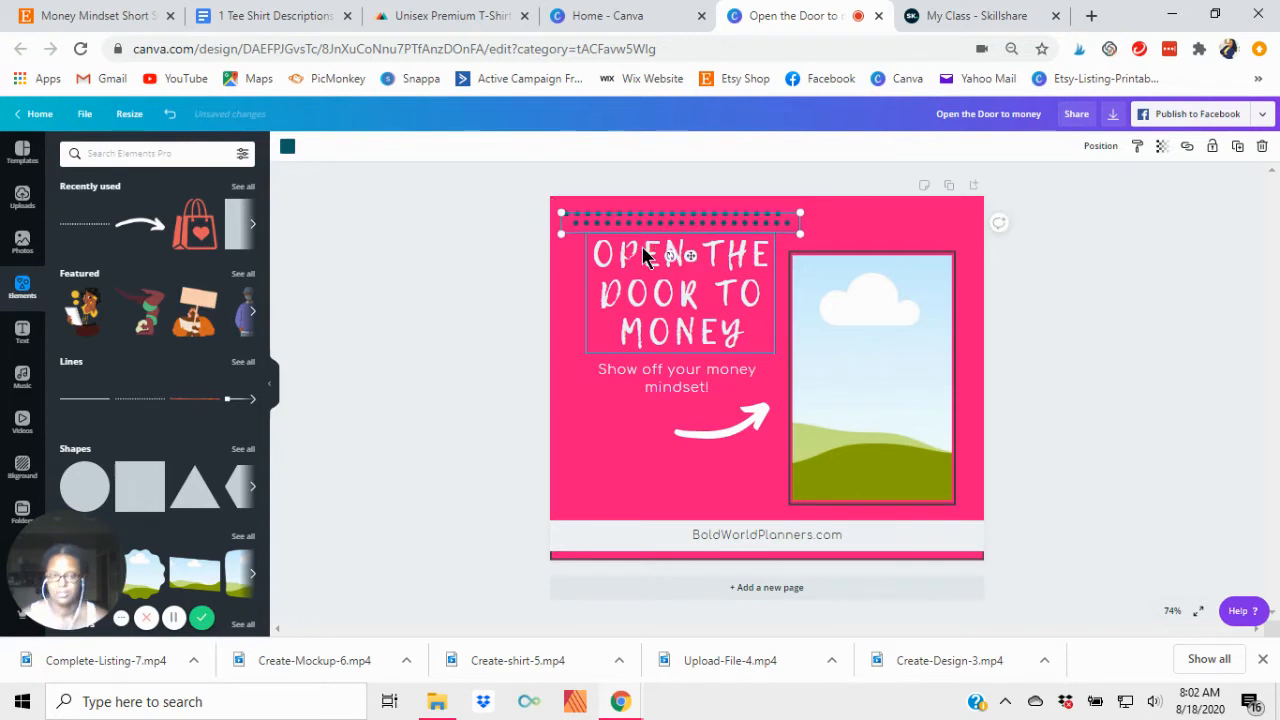
drag(689, 254, 908, 253)
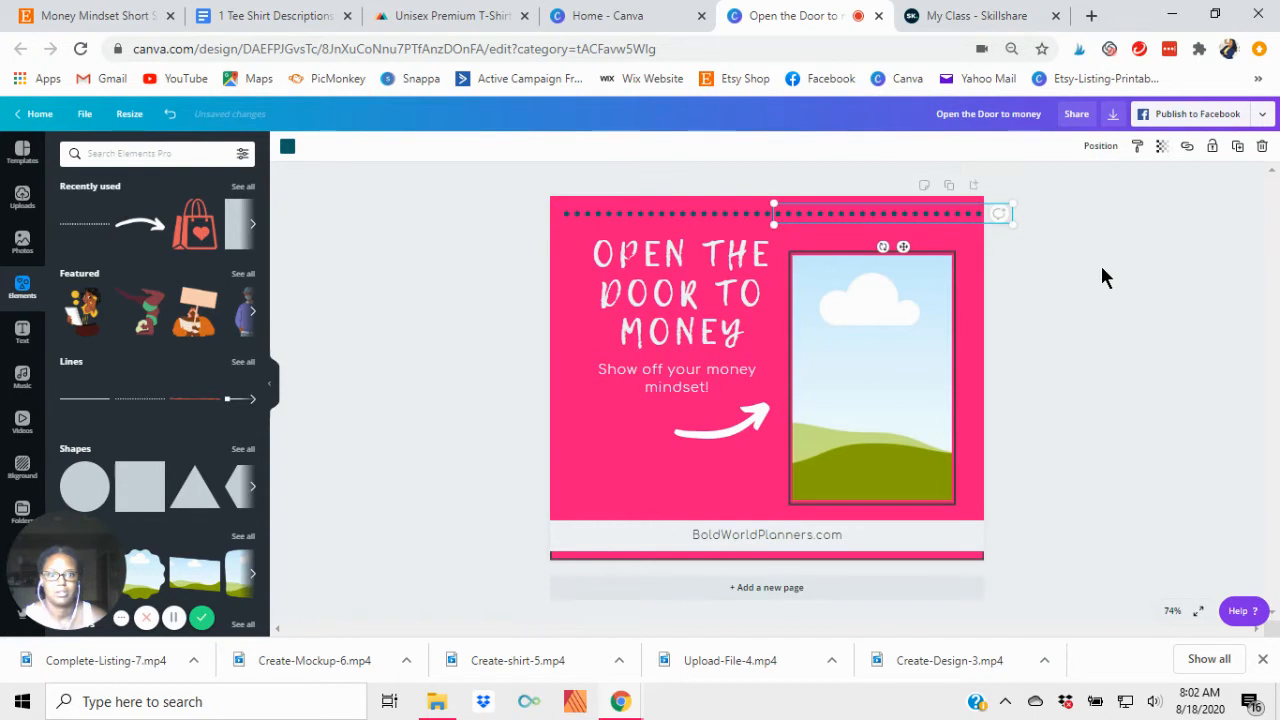
Step: Recolor both dotted line segments with the light gray document color used for the footer strip
click(287, 147)
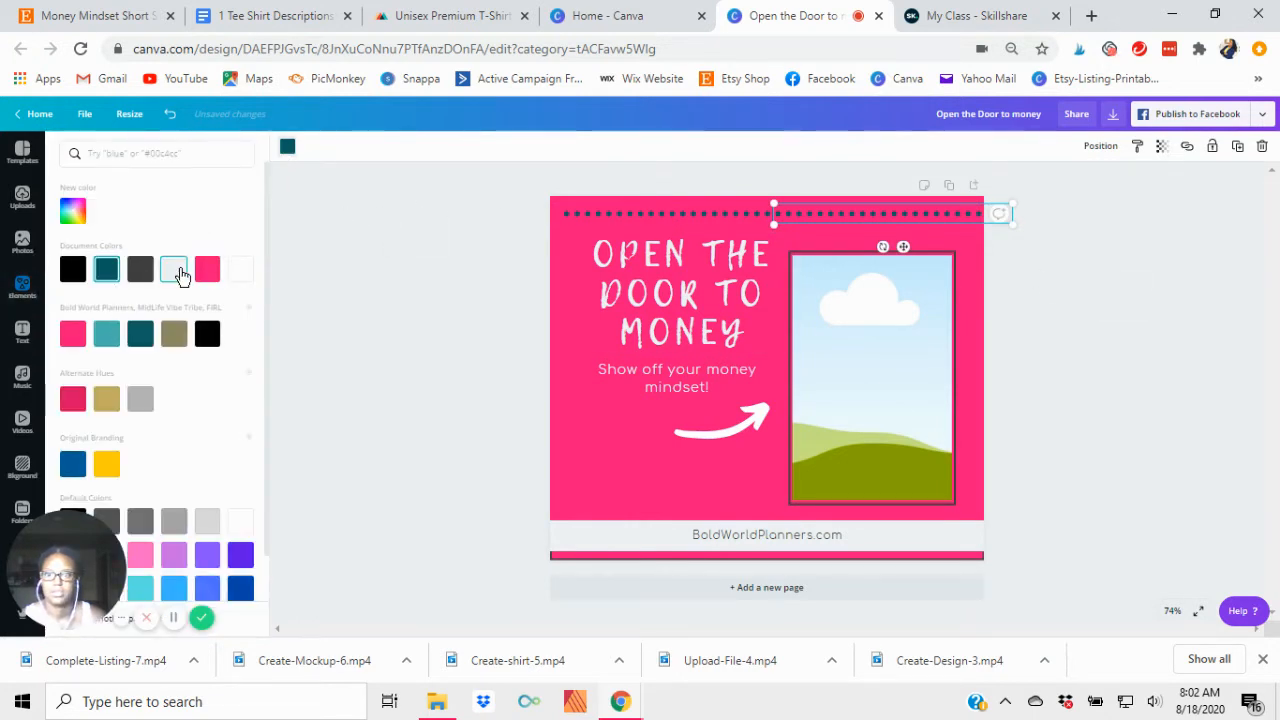
click(179, 273)
click(580, 222)
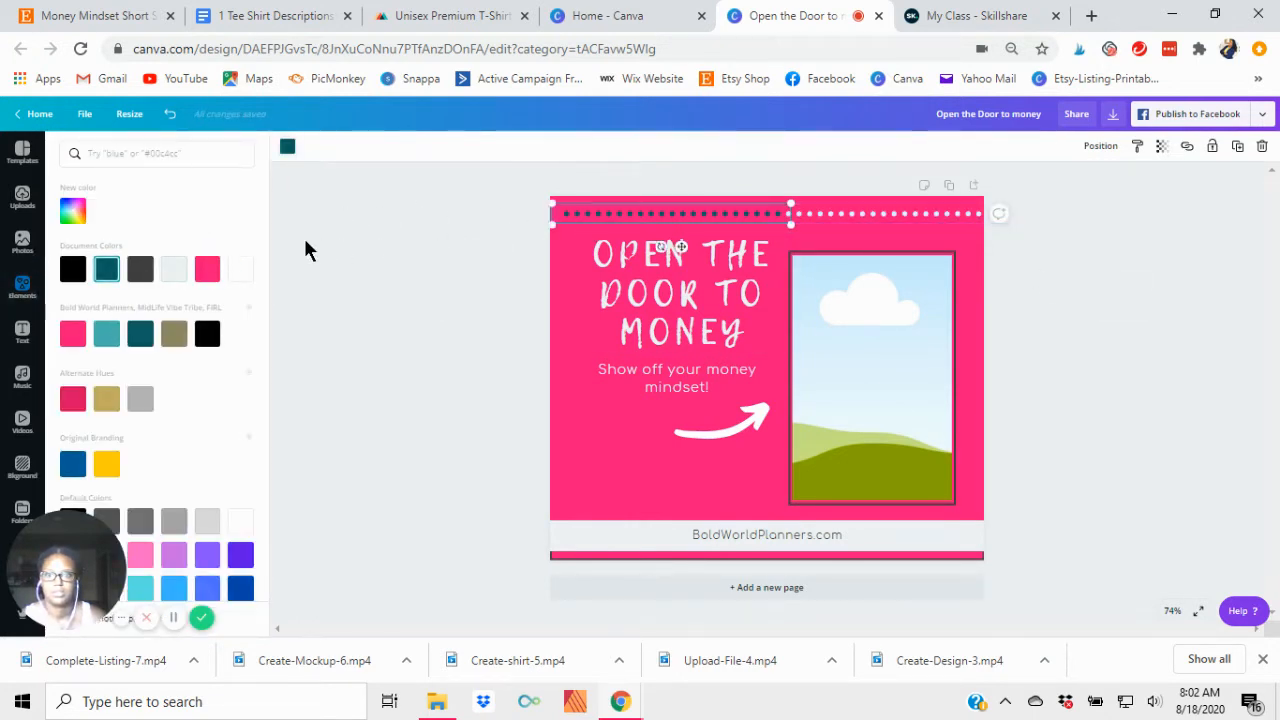
click(173, 269)
click(400, 289)
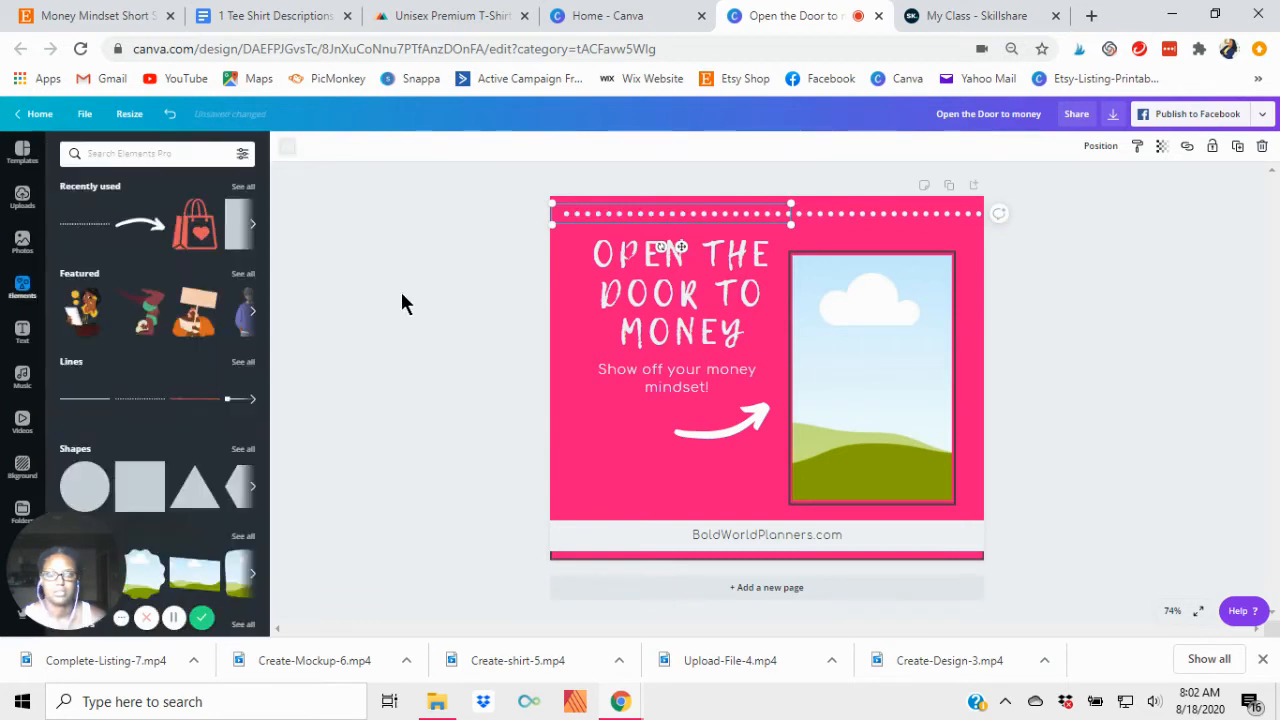
click(406, 400)
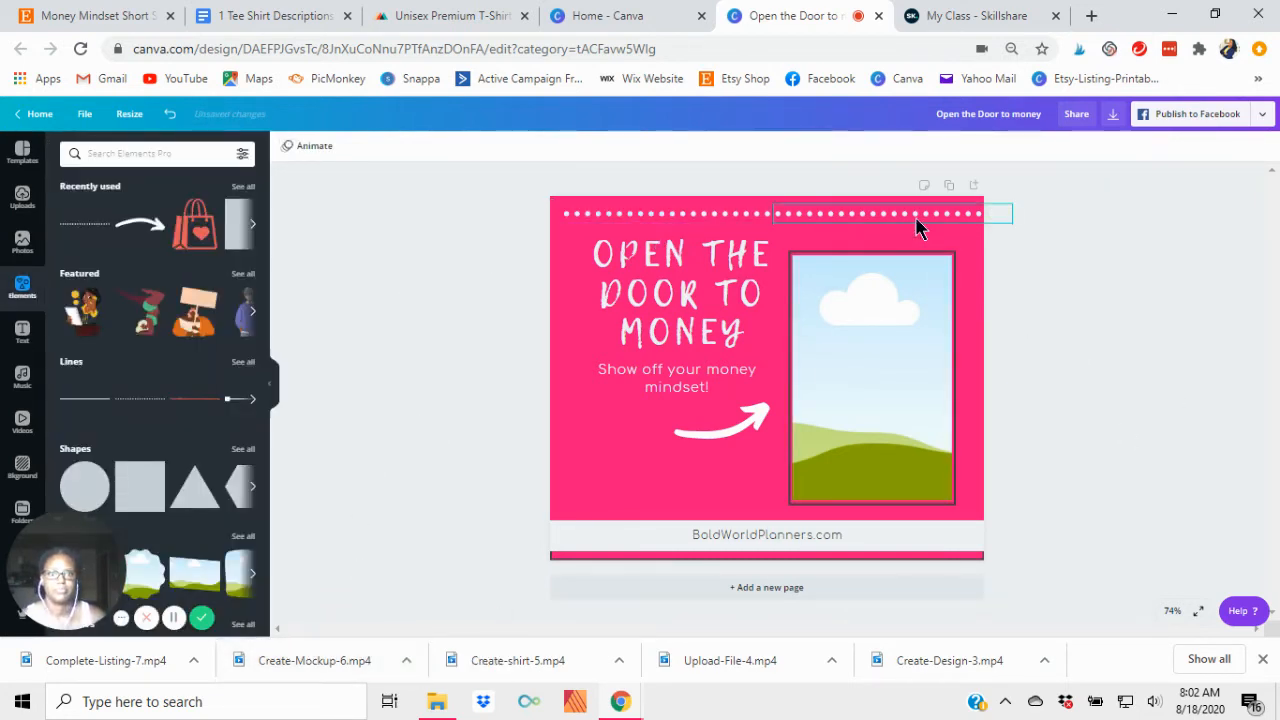
Step: Shift the two dotted line segments slightly left so the dots run evenly across the page's top edge
drag(695, 225, 680, 214)
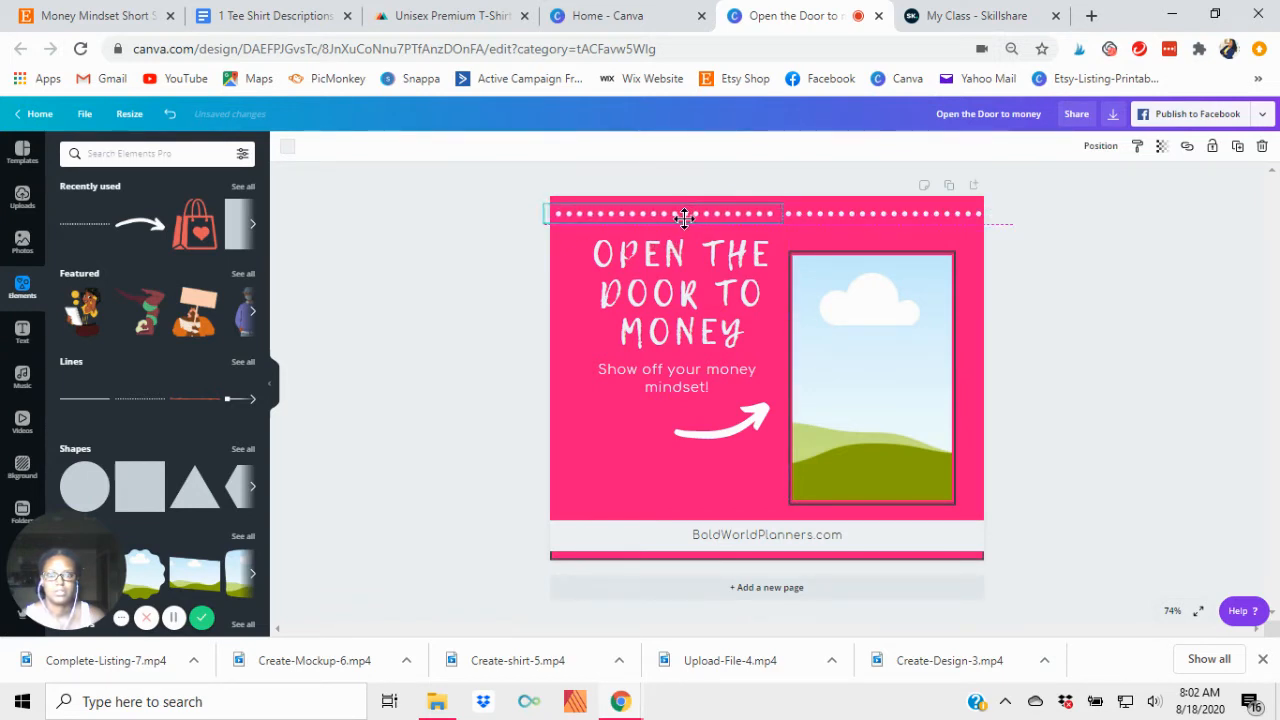
click(843, 217)
drag(843, 217, 834, 206)
click(363, 437)
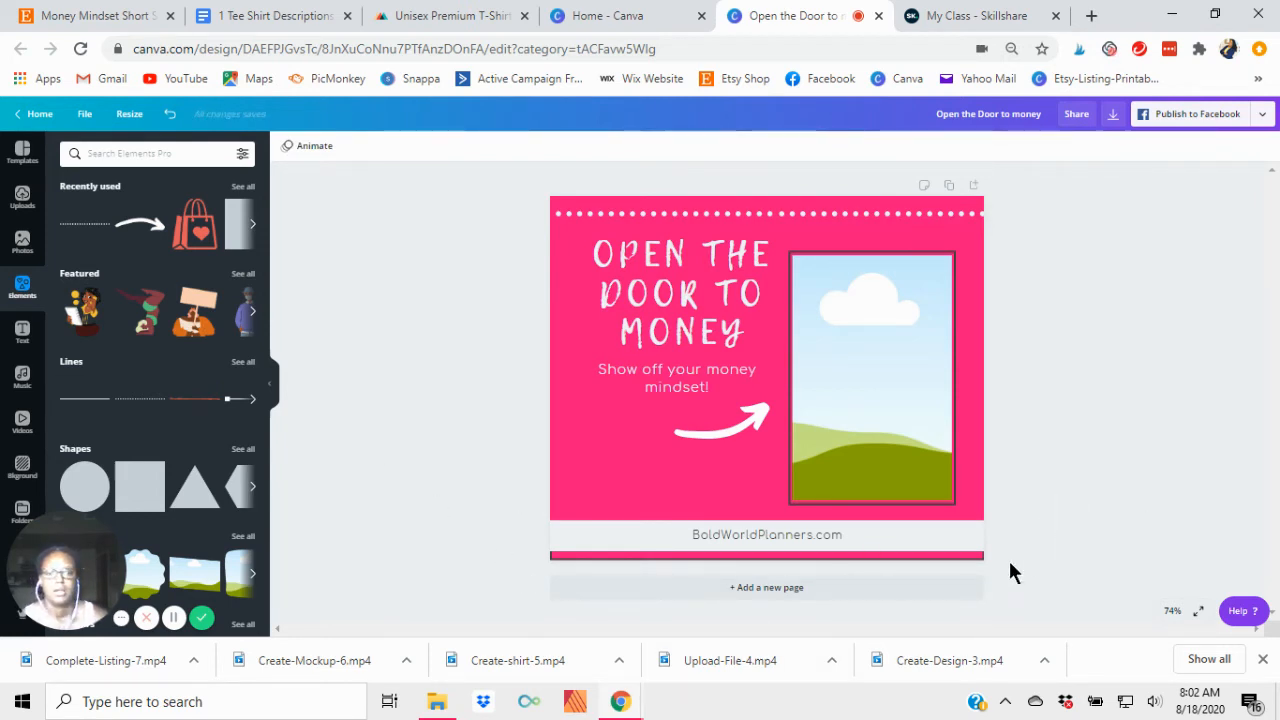
Step: Try removing the dark rectangle behind the footer strip and undo the removal
click(965, 562)
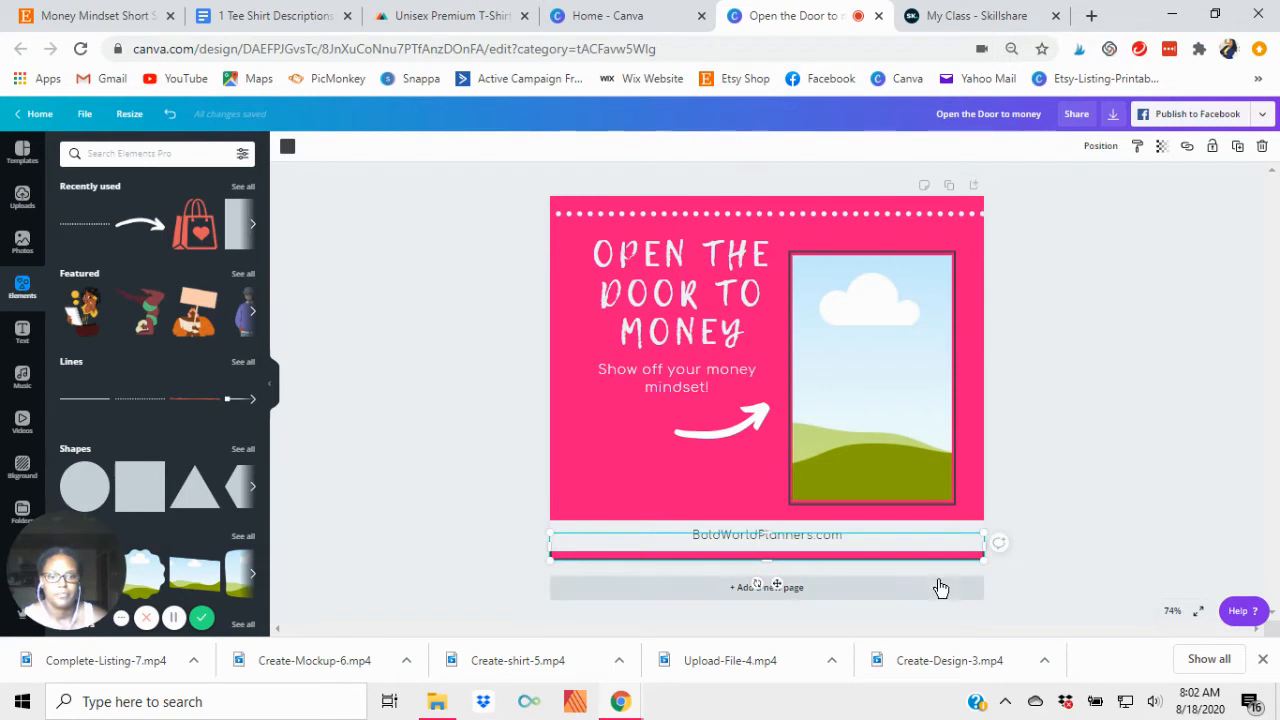
key(Escape)
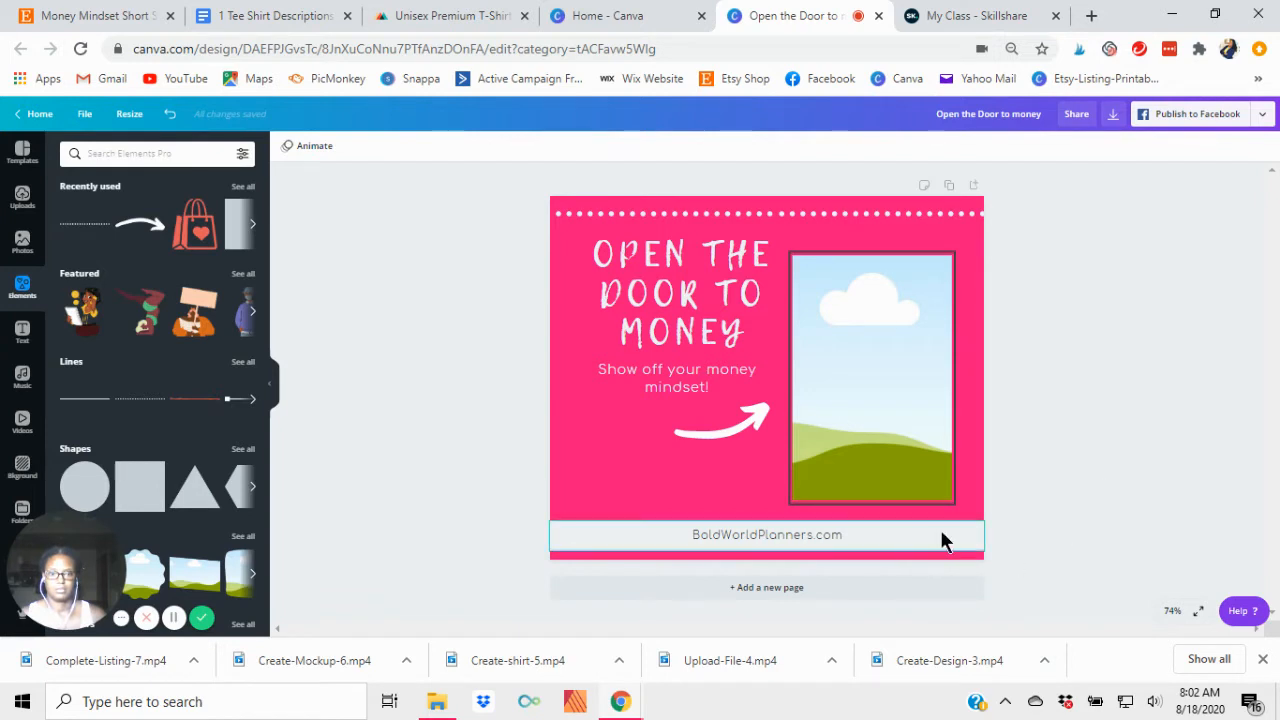
click(170, 116)
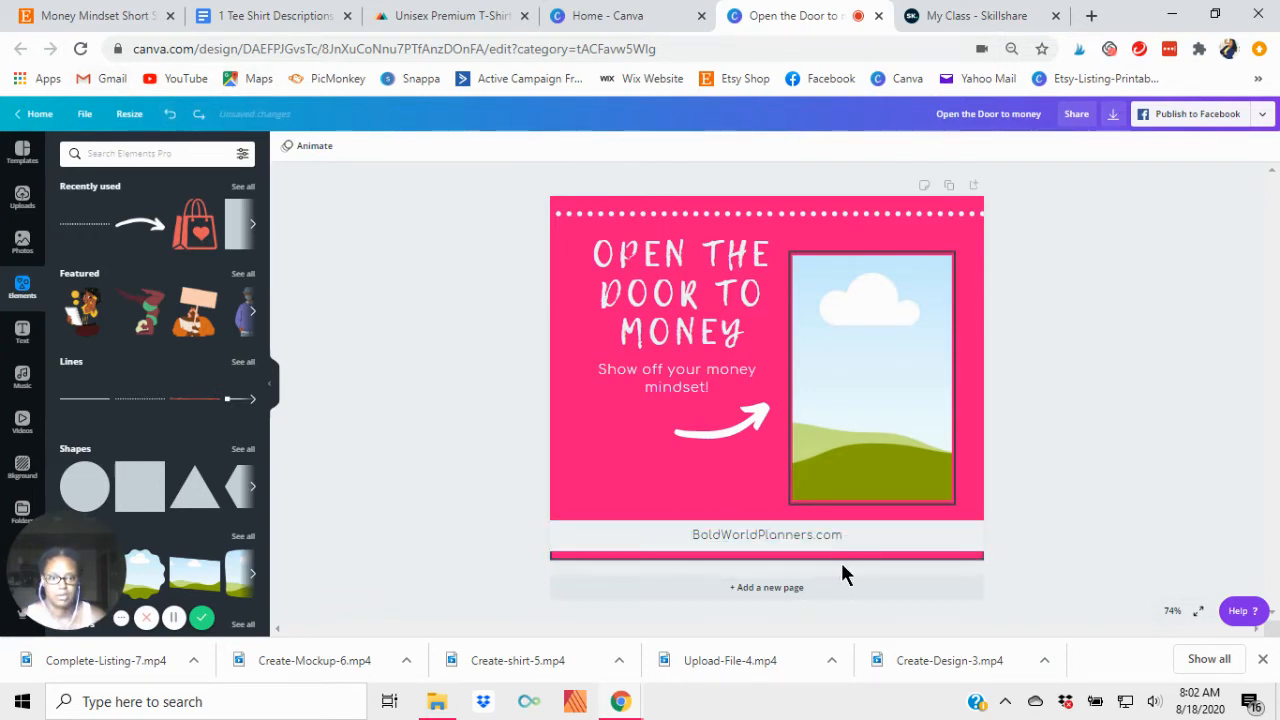
Step: Center the dark rectangle behind the footer strip as thin border lines and widen it slightly past both page edges
drag(849, 543, 848, 544)
drag(984, 536, 997, 533)
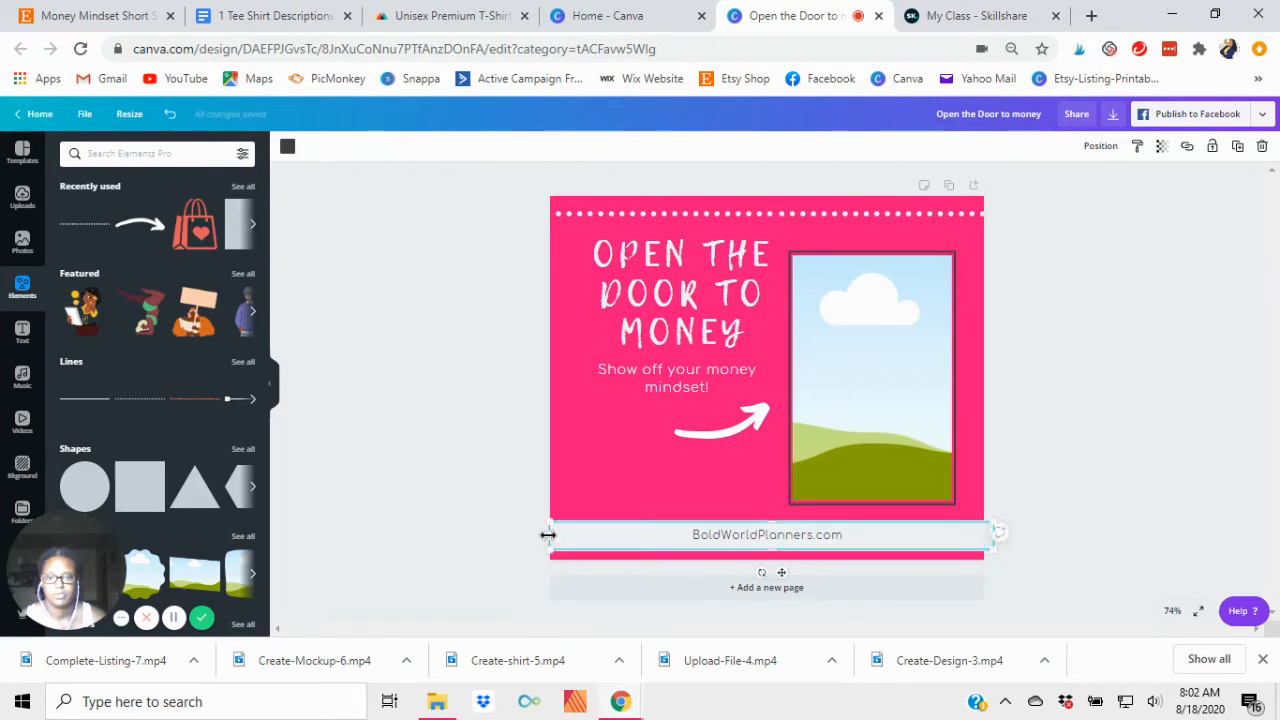
drag(548, 534, 536, 533)
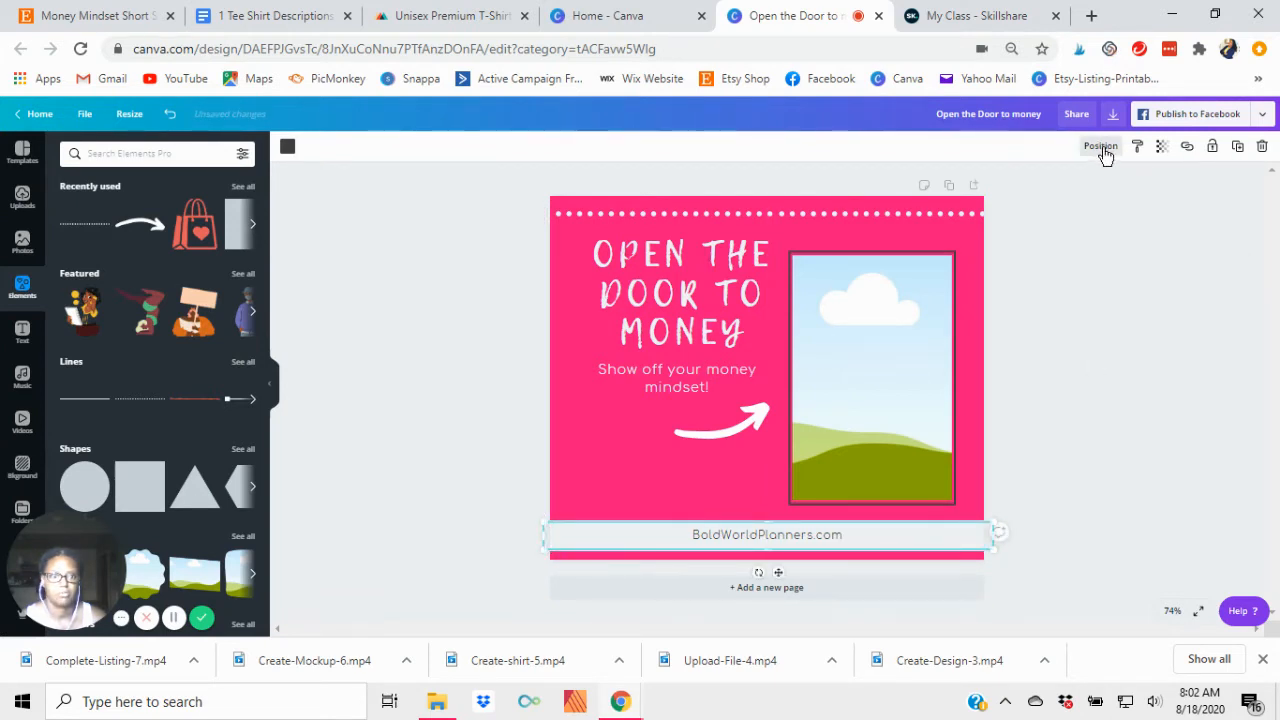
click(1100, 146)
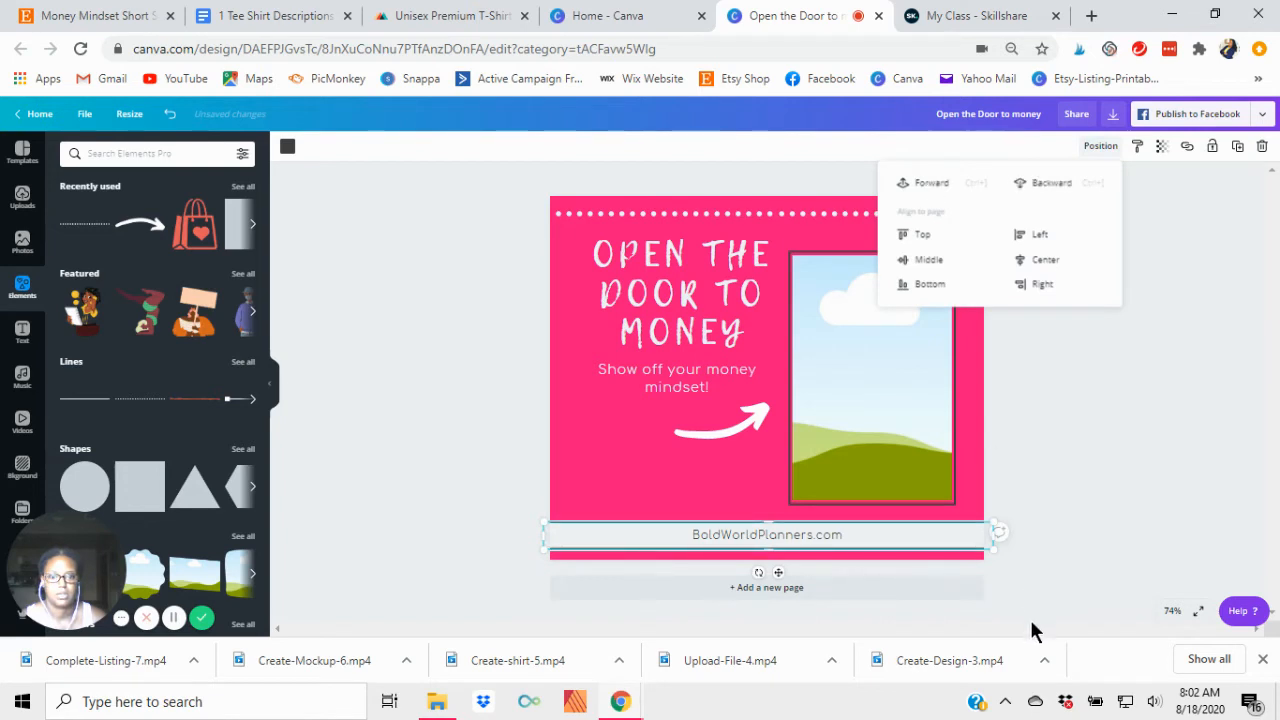
click(1075, 462)
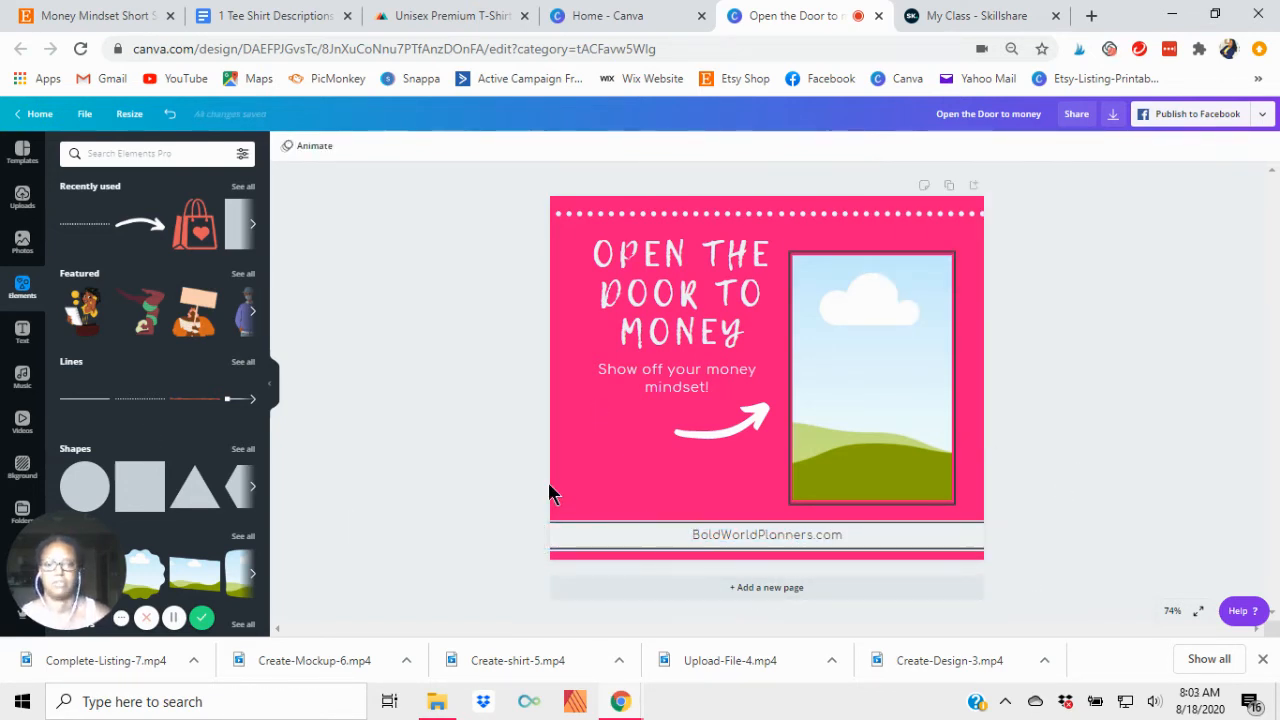
Step: Apply a Shadow effect to the OPEN THE DOOR TO MONEY heading and set the shadow color to black
click(682, 296)
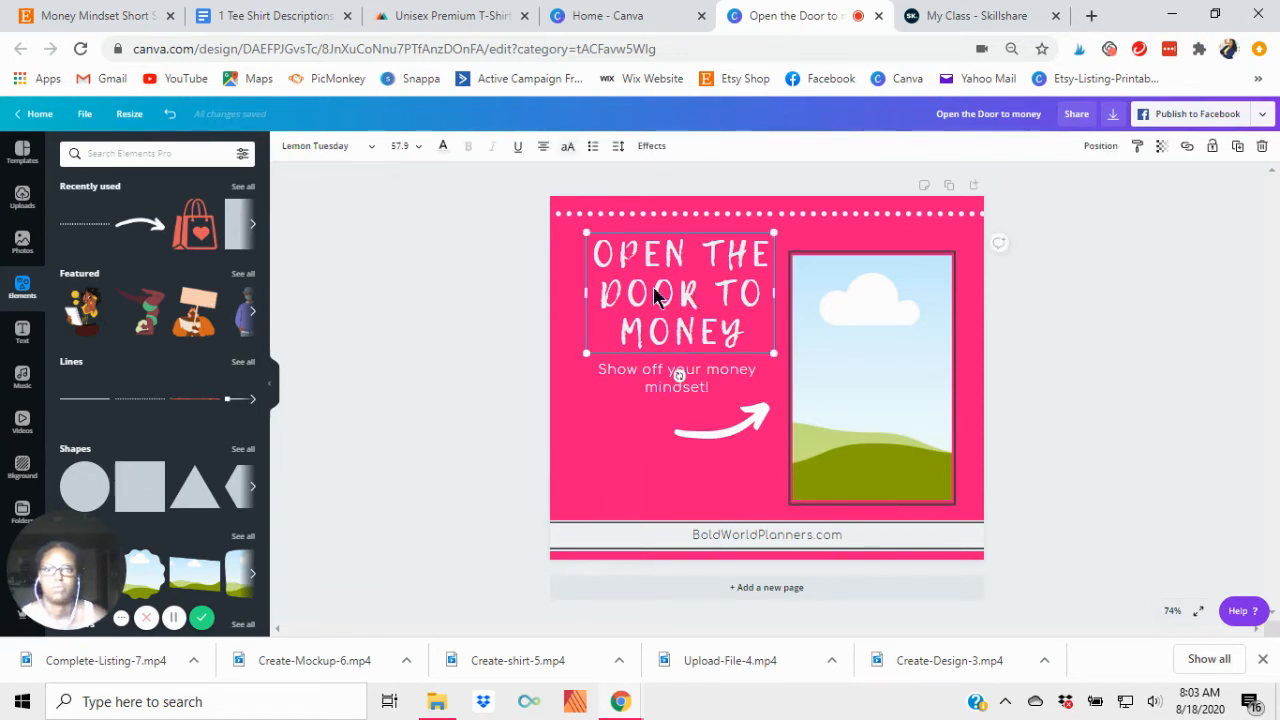
click(651, 146)
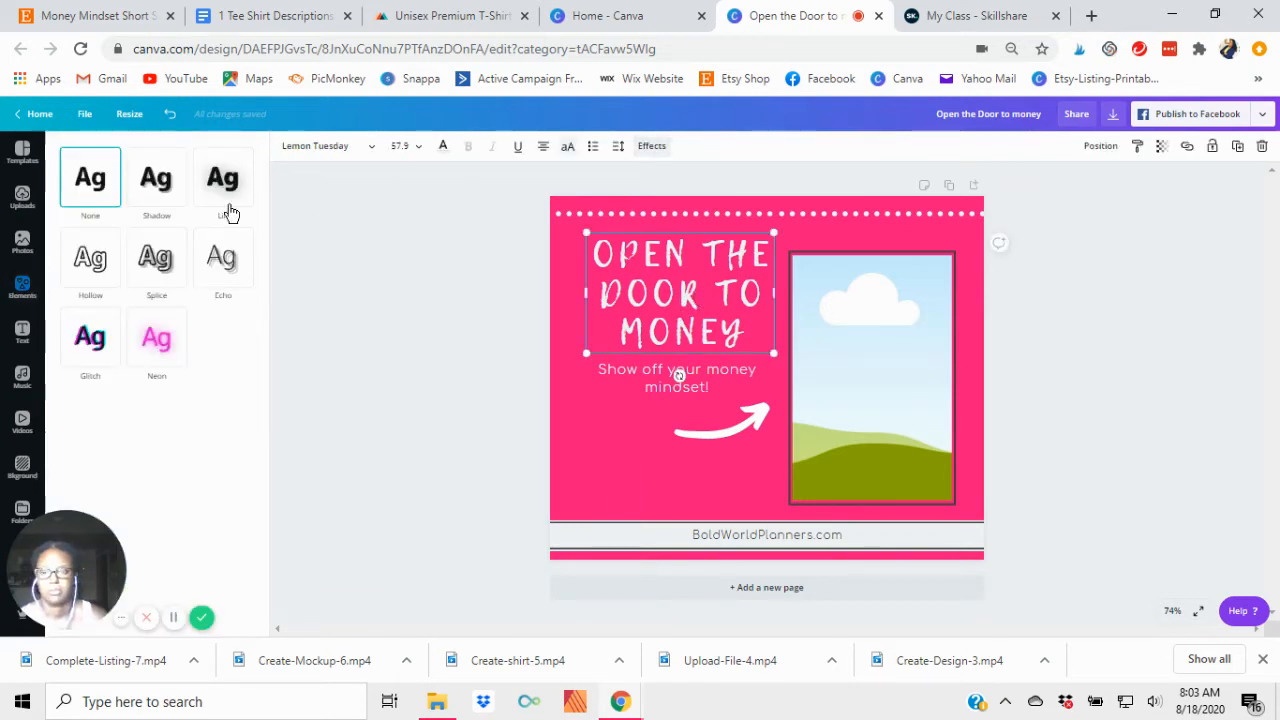
click(156, 178)
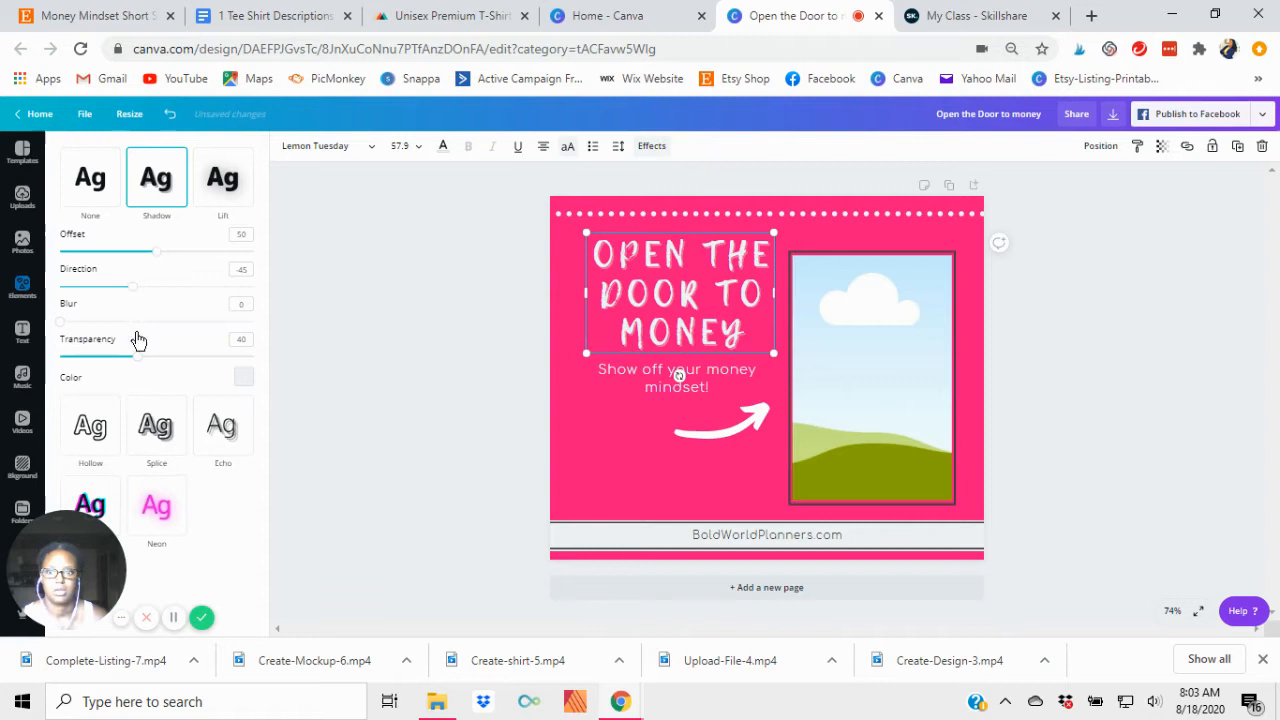
click(243, 376)
click(80, 484)
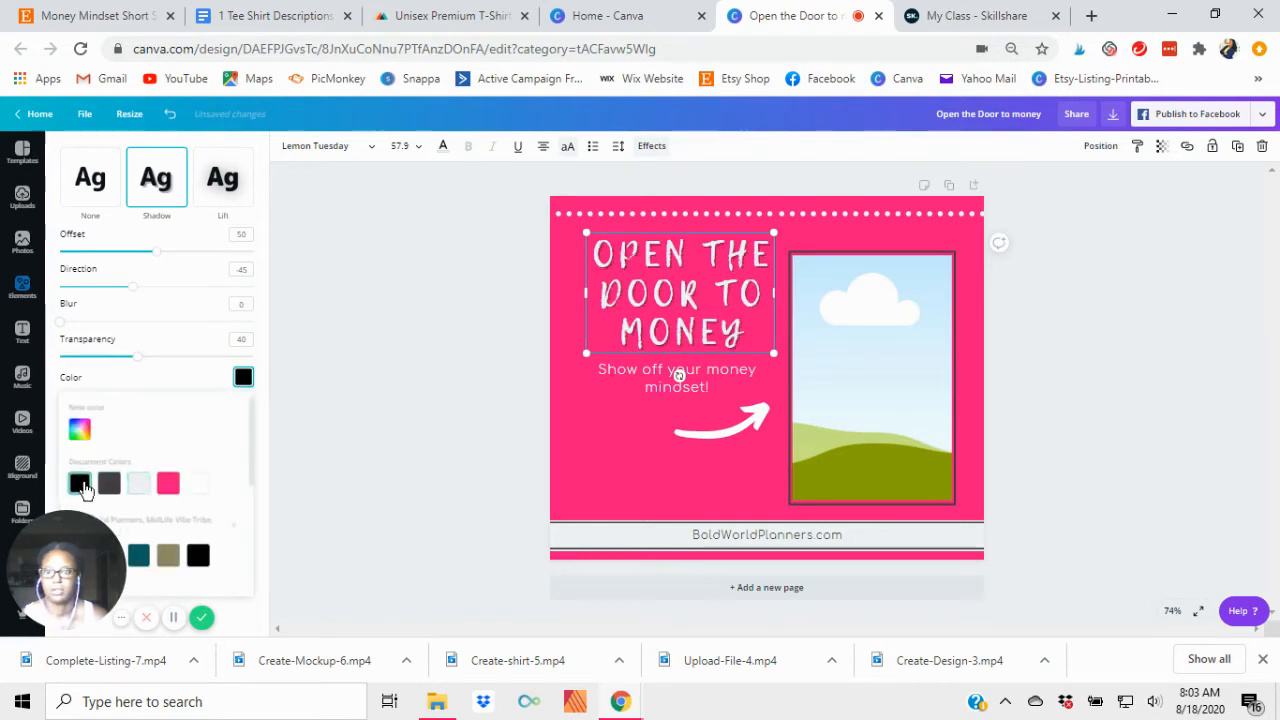
click(494, 462)
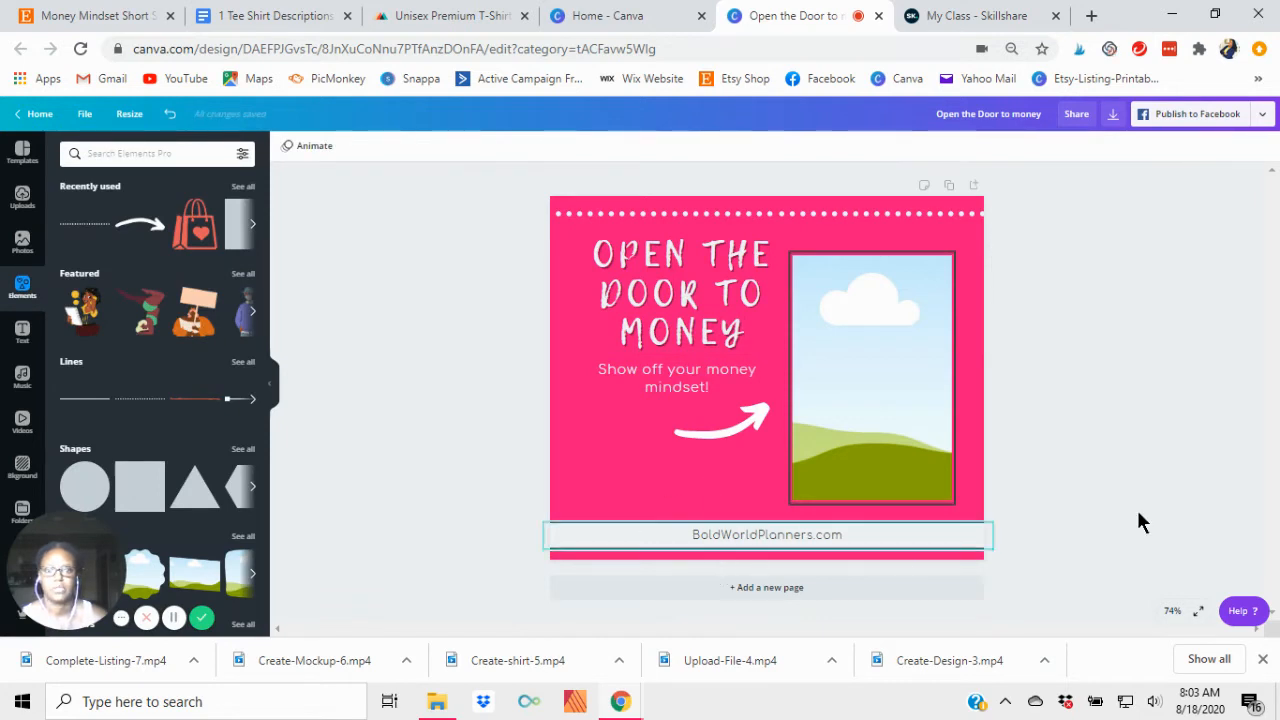
click(714, 430)
click(1085, 356)
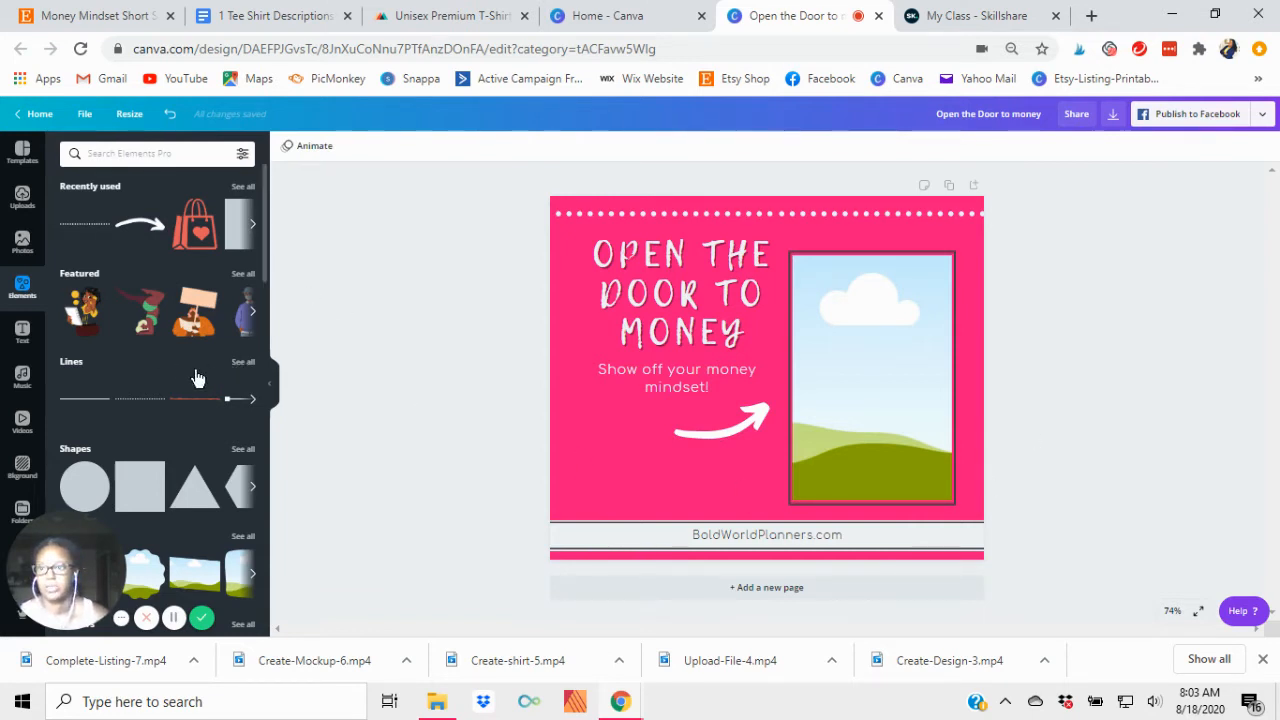
Step: Start an image upload from the device and browse to the Course graphics folder in This PC's Pictures
click(22, 197)
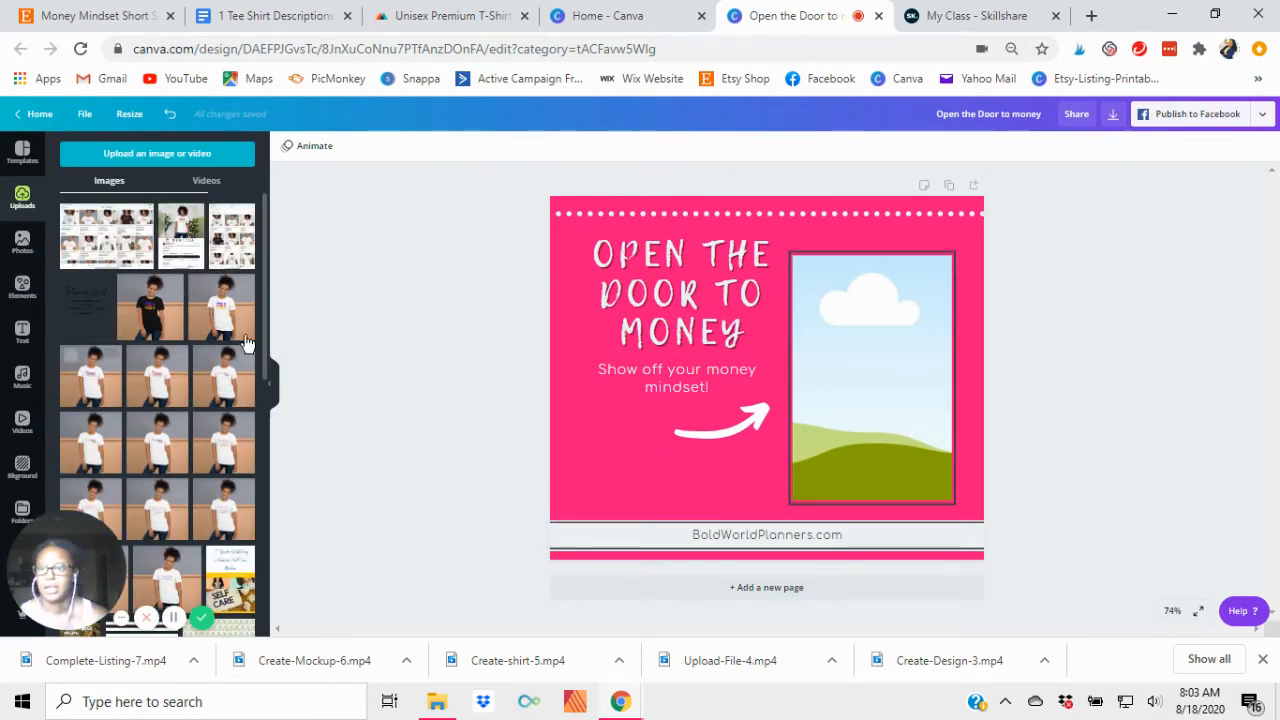
click(166, 156)
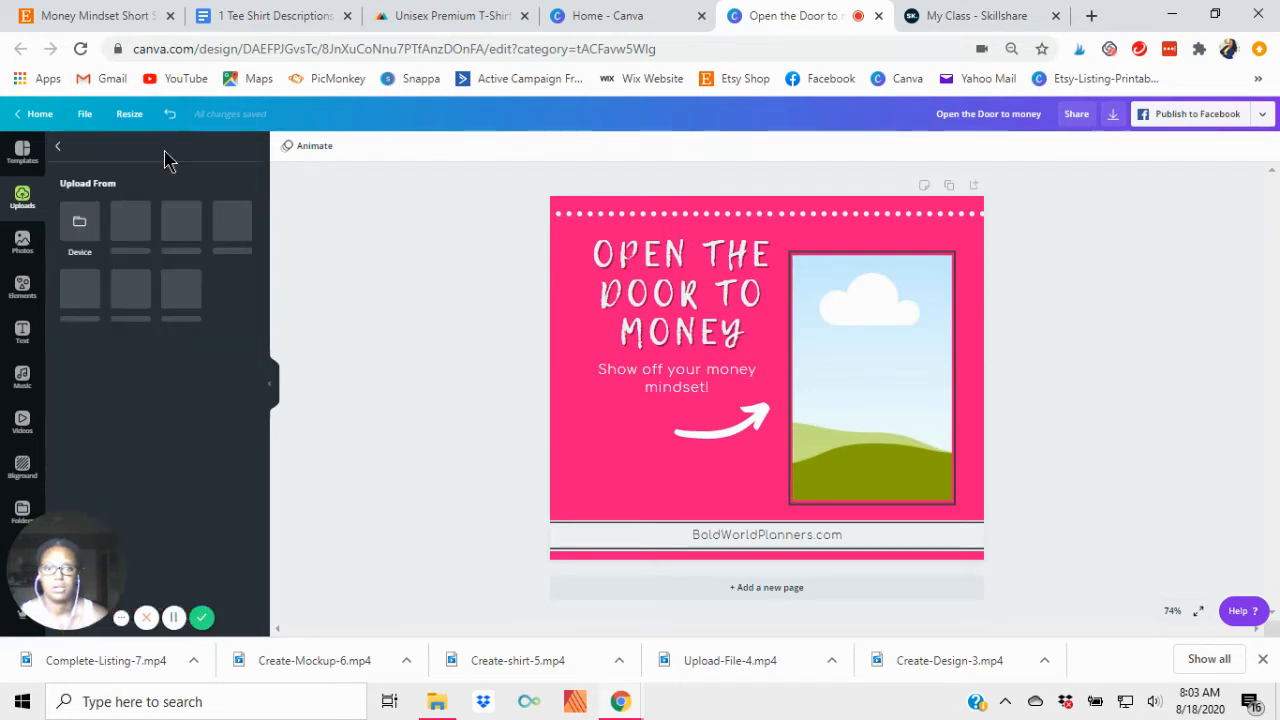
click(83, 223)
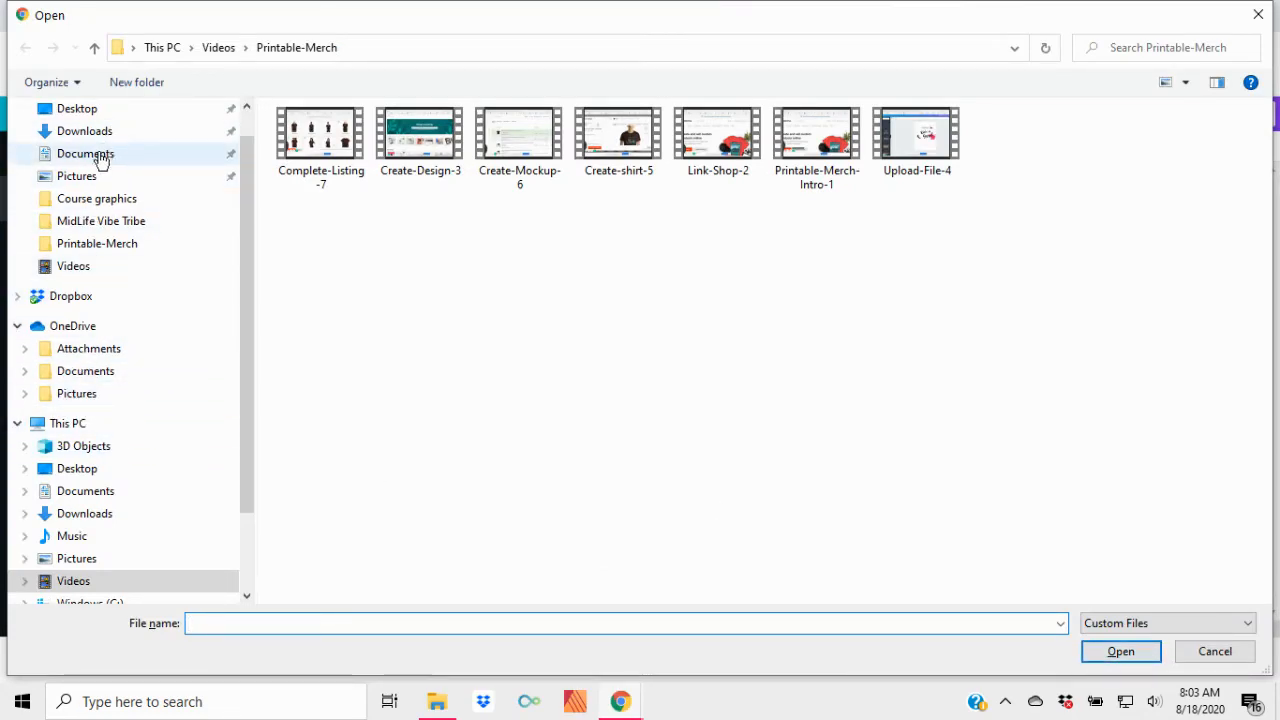
click(88, 112)
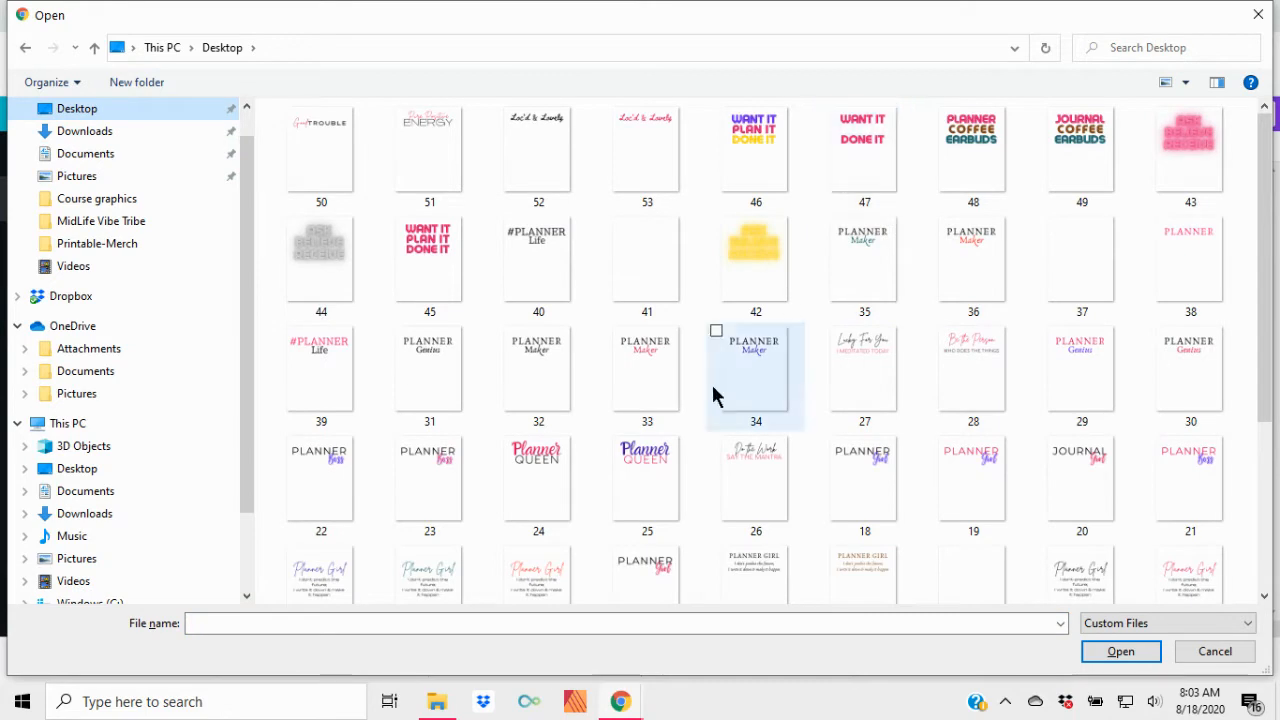
click(75, 160)
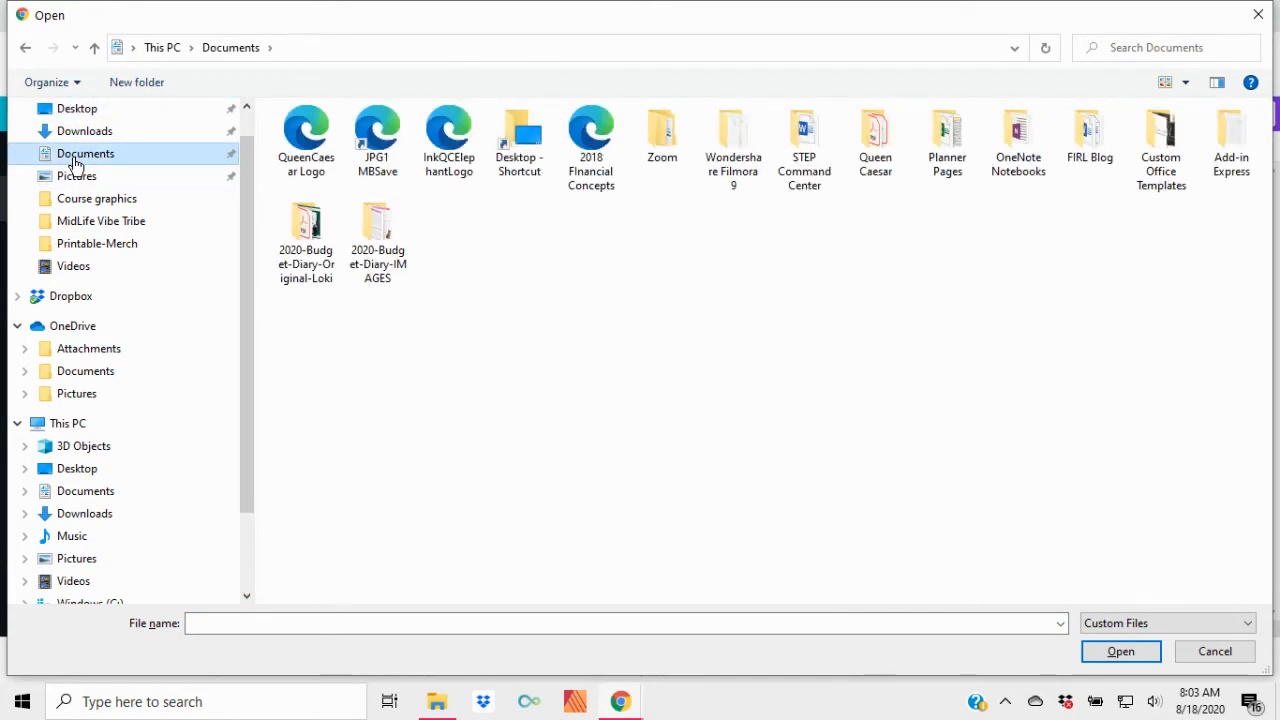
click(83, 117)
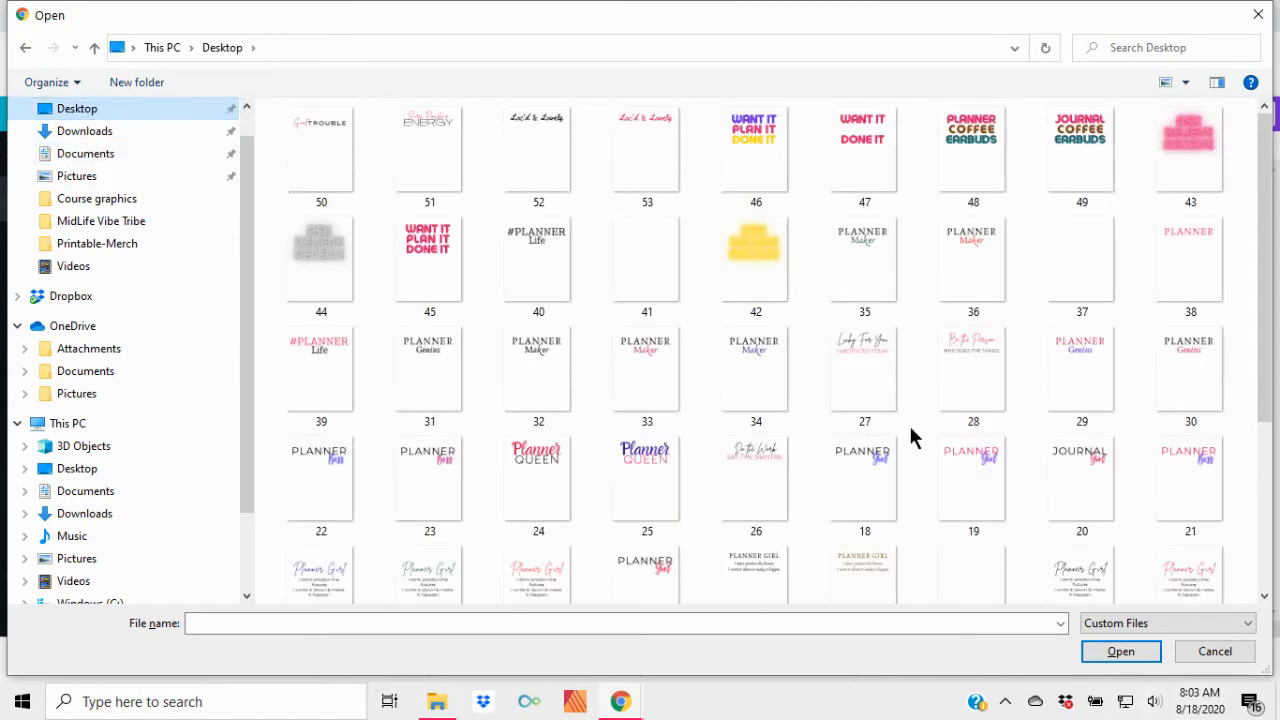
scroll(783, 329, down, 3)
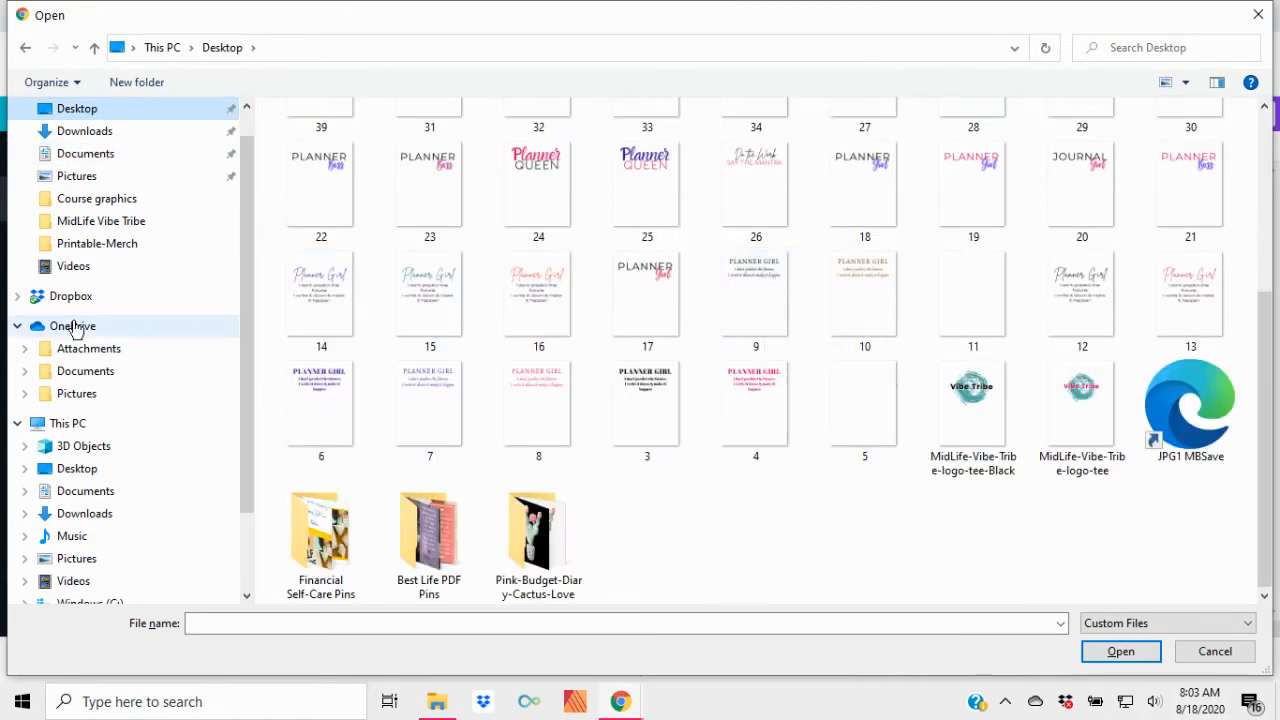
click(76, 394)
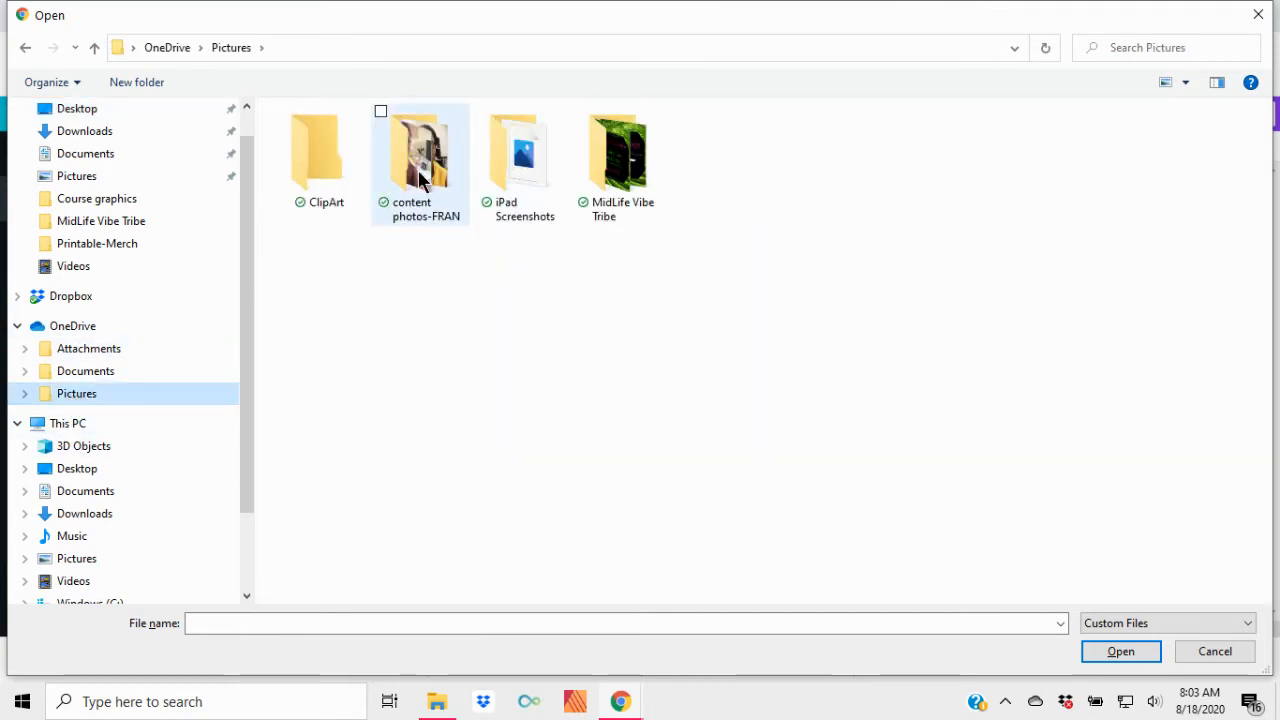
click(78, 568)
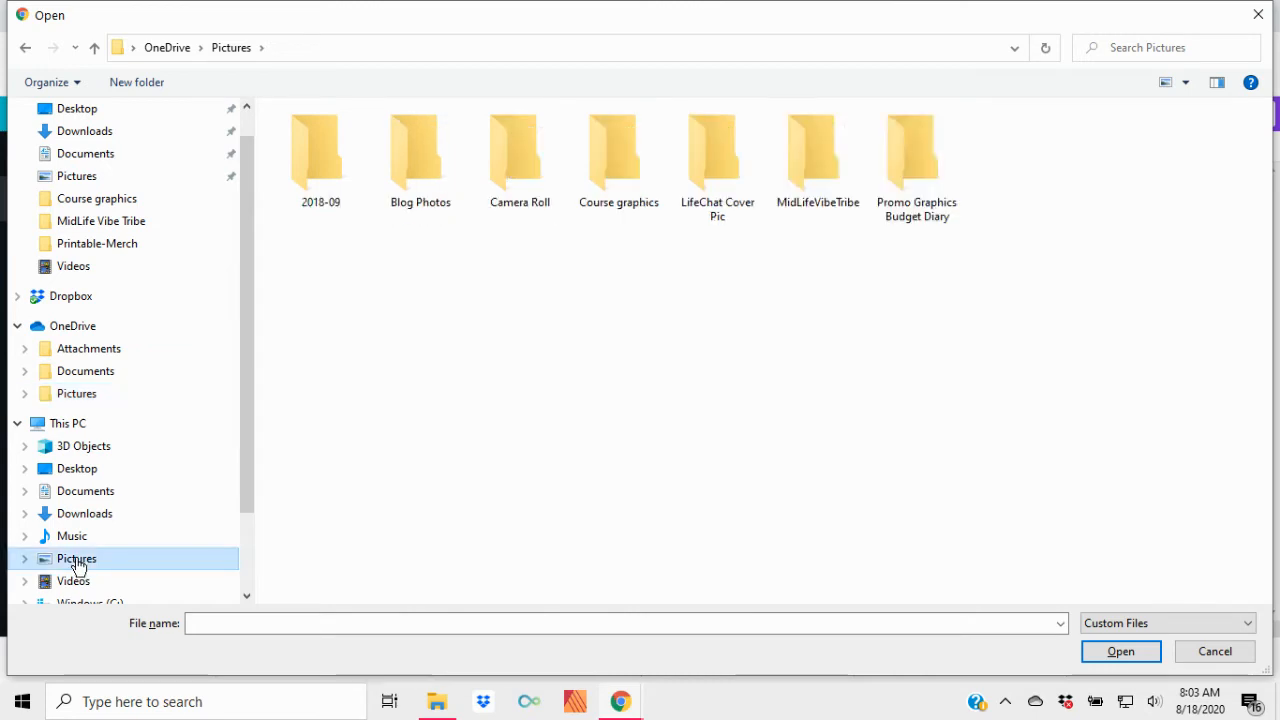
double_click(622, 158)
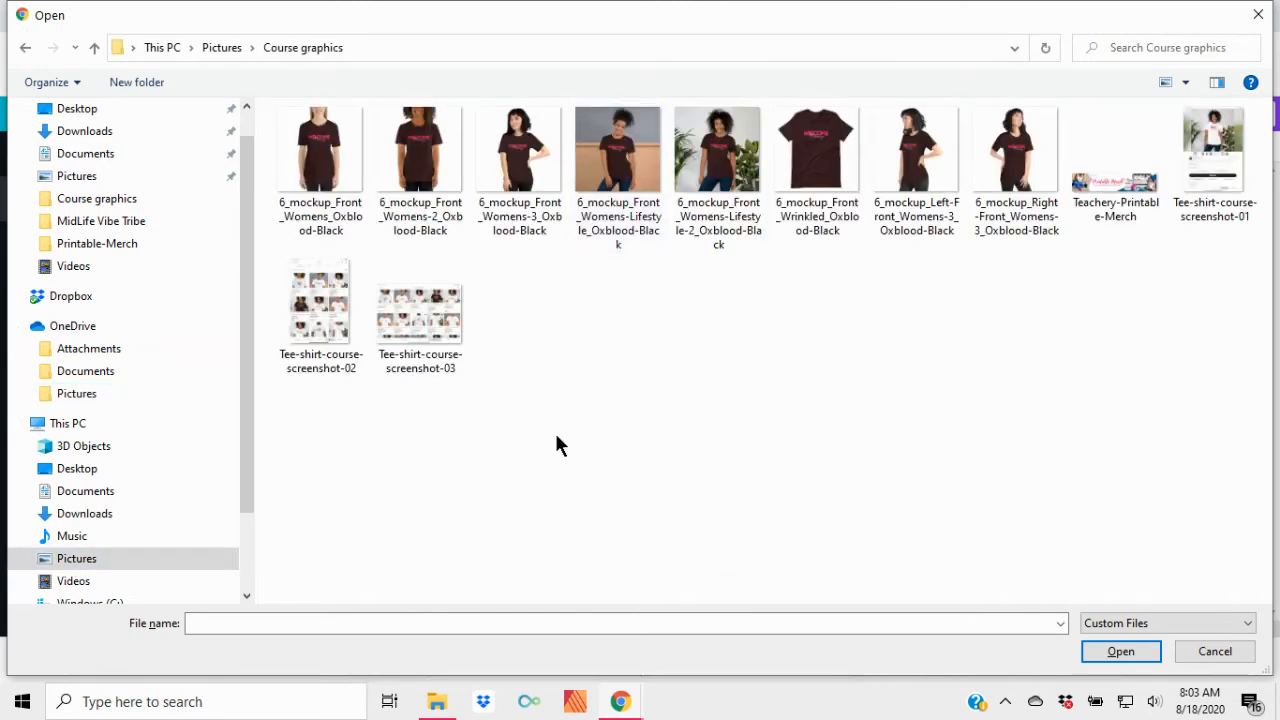
Step: Select all eight Oxblood-Black T-shirt mockup images and upload them
click(282, 112)
click(381, 112)
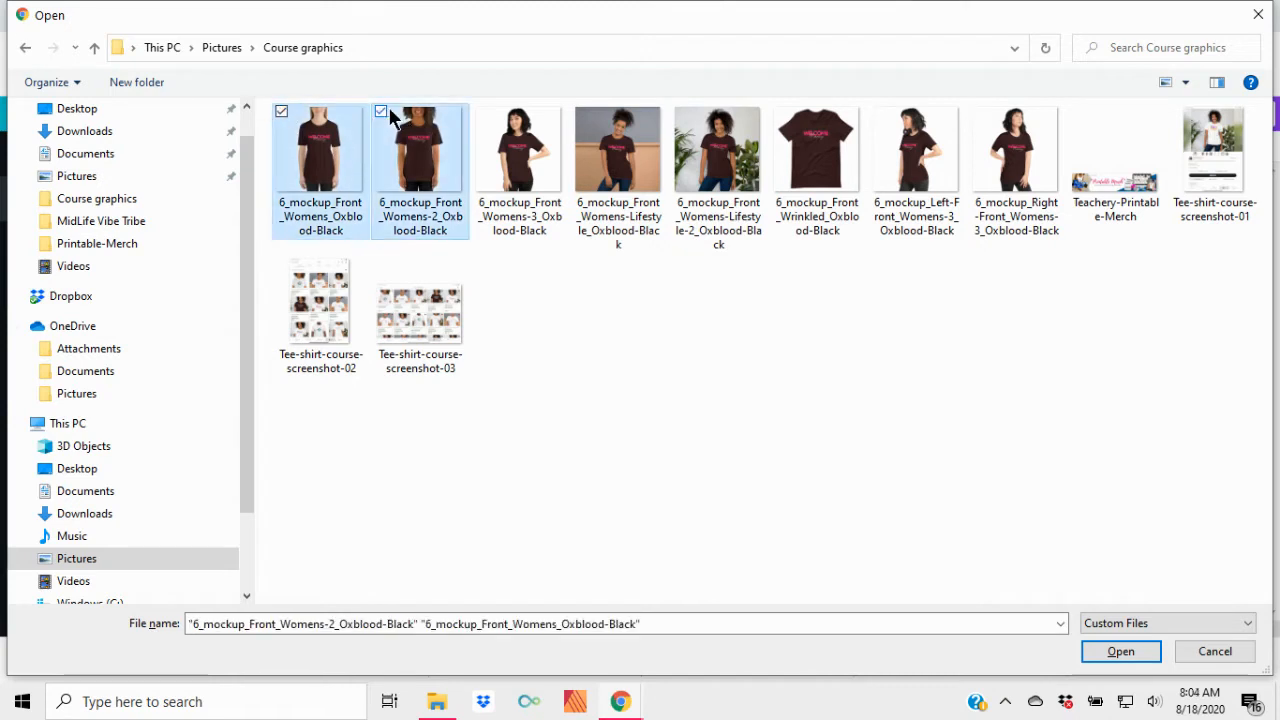
click(481, 111)
click(580, 112)
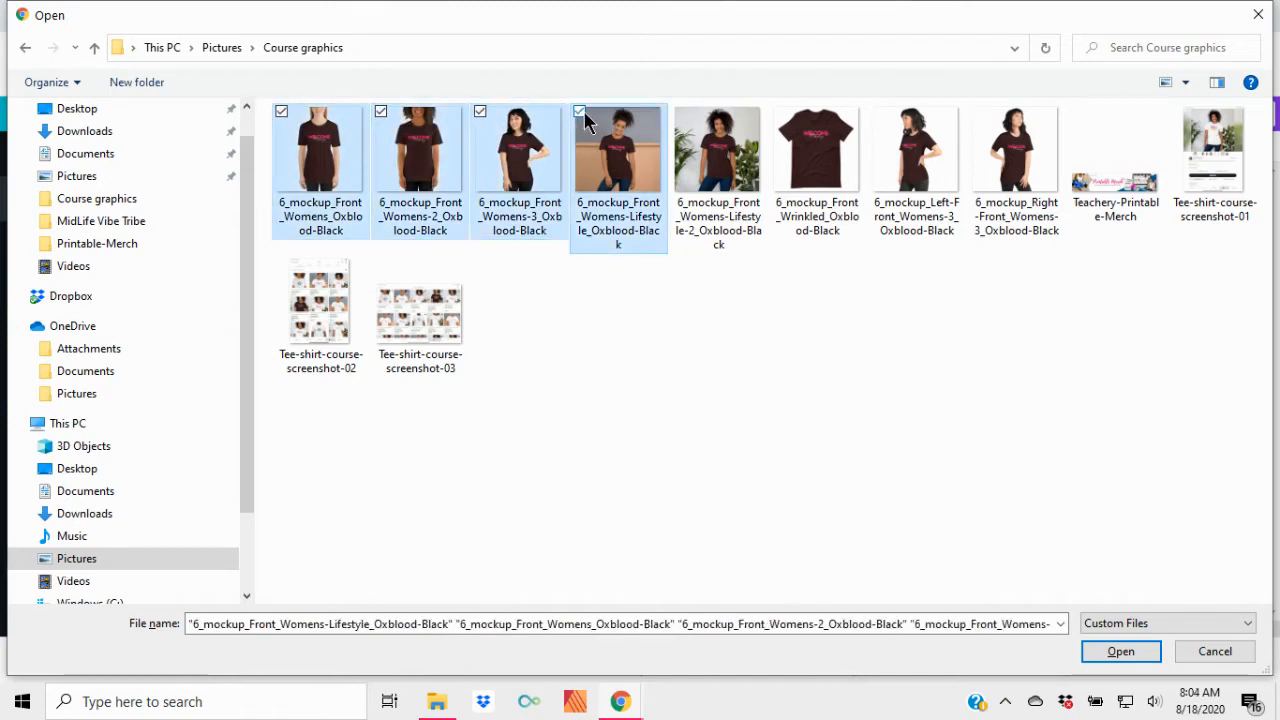
click(679, 111)
click(778, 111)
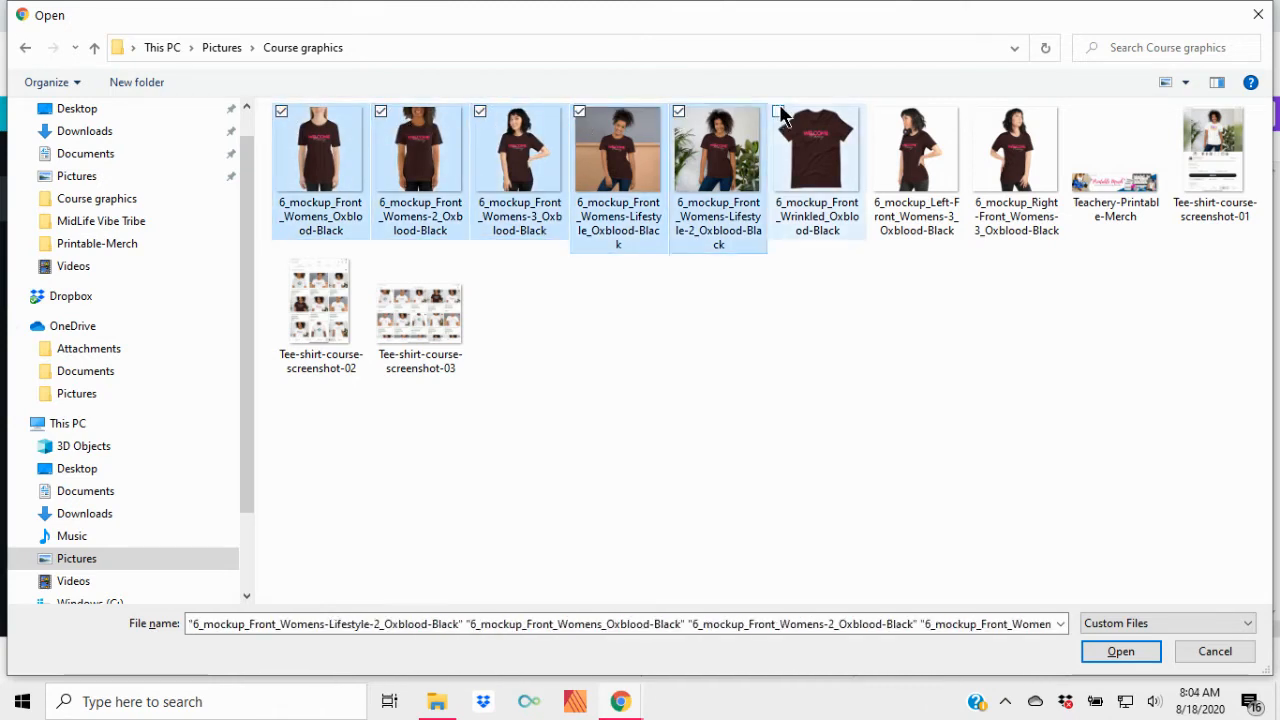
click(877, 111)
click(977, 111)
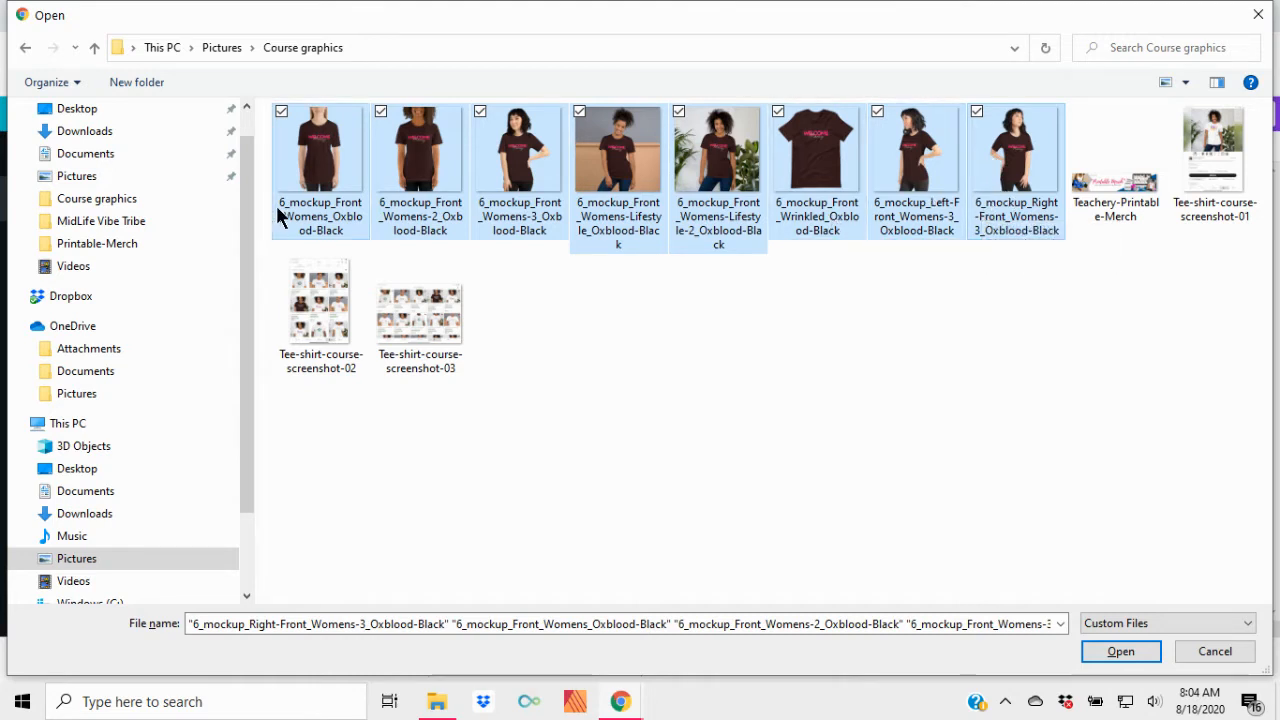
click(1121, 652)
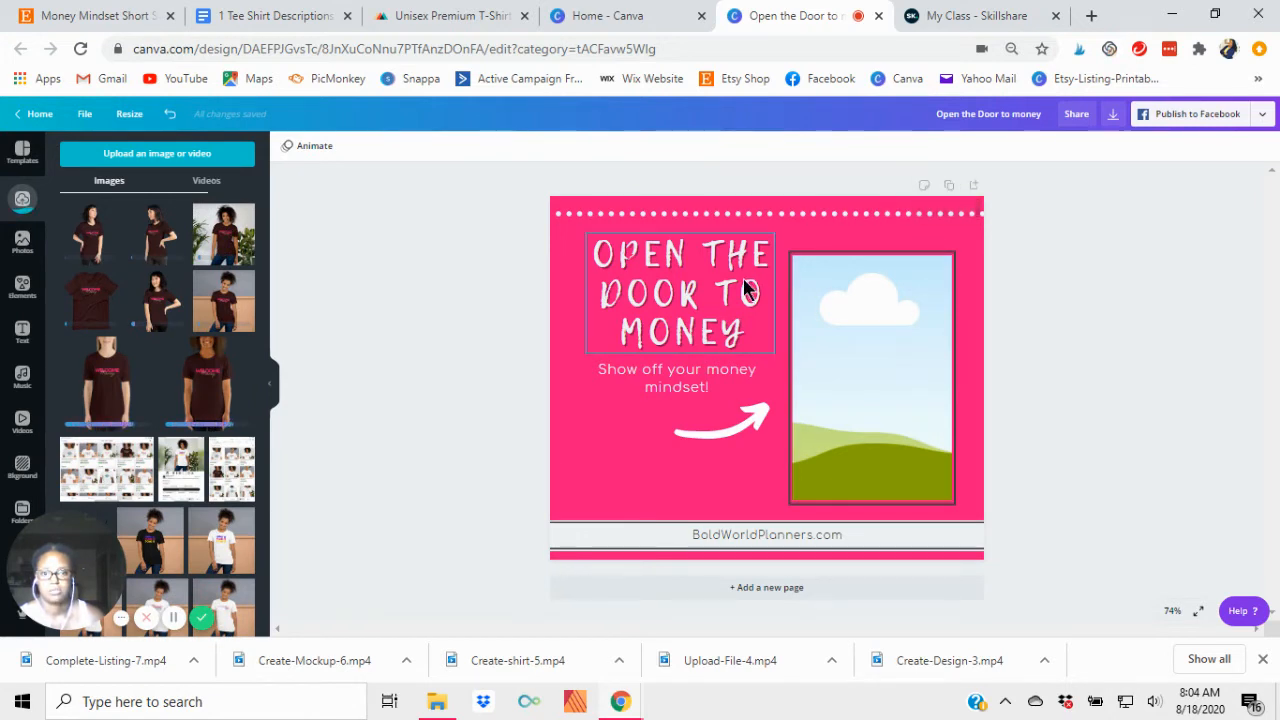
Step: Duplicate the finished page repeatedly until the design has eight identical pages
click(951, 187)
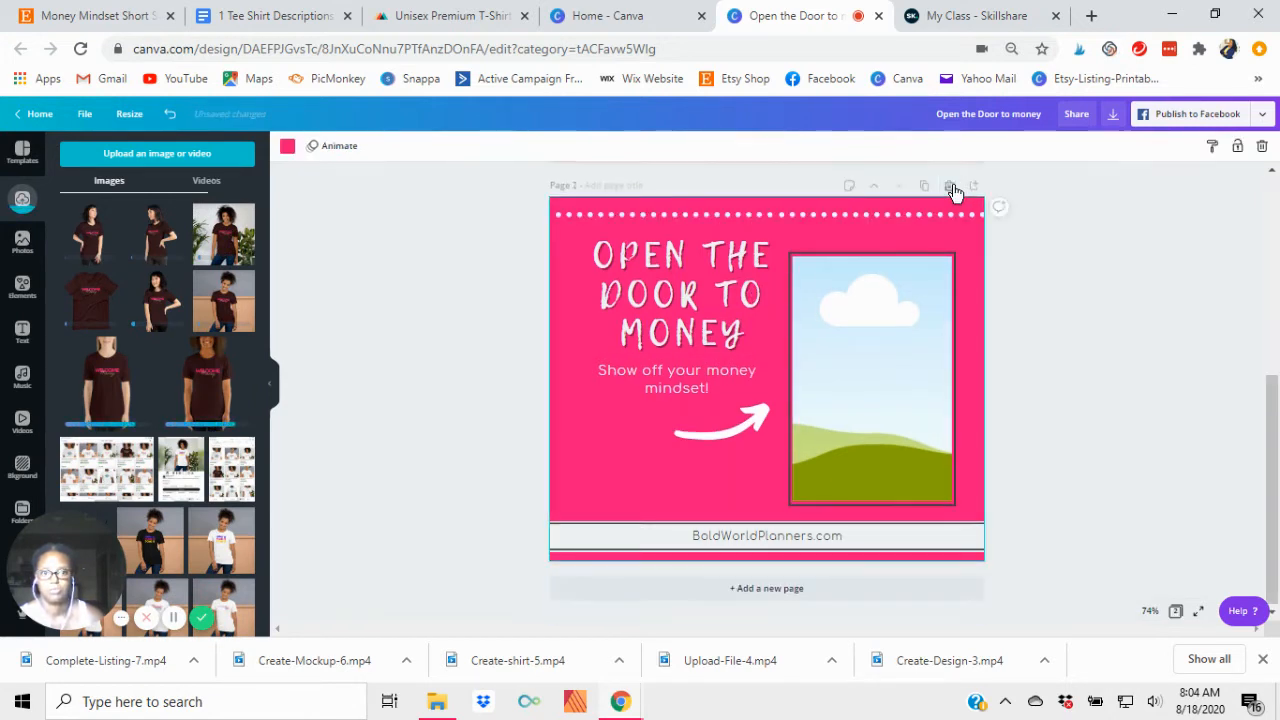
click(924, 187)
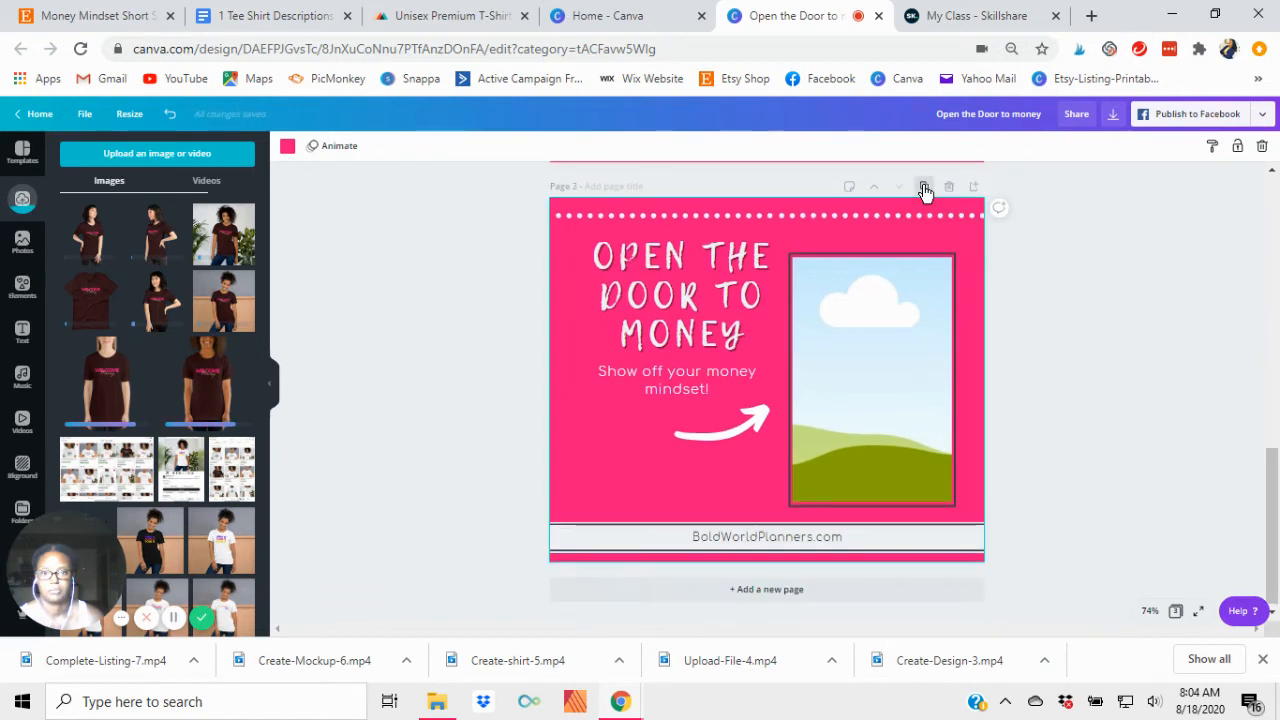
click(924, 188)
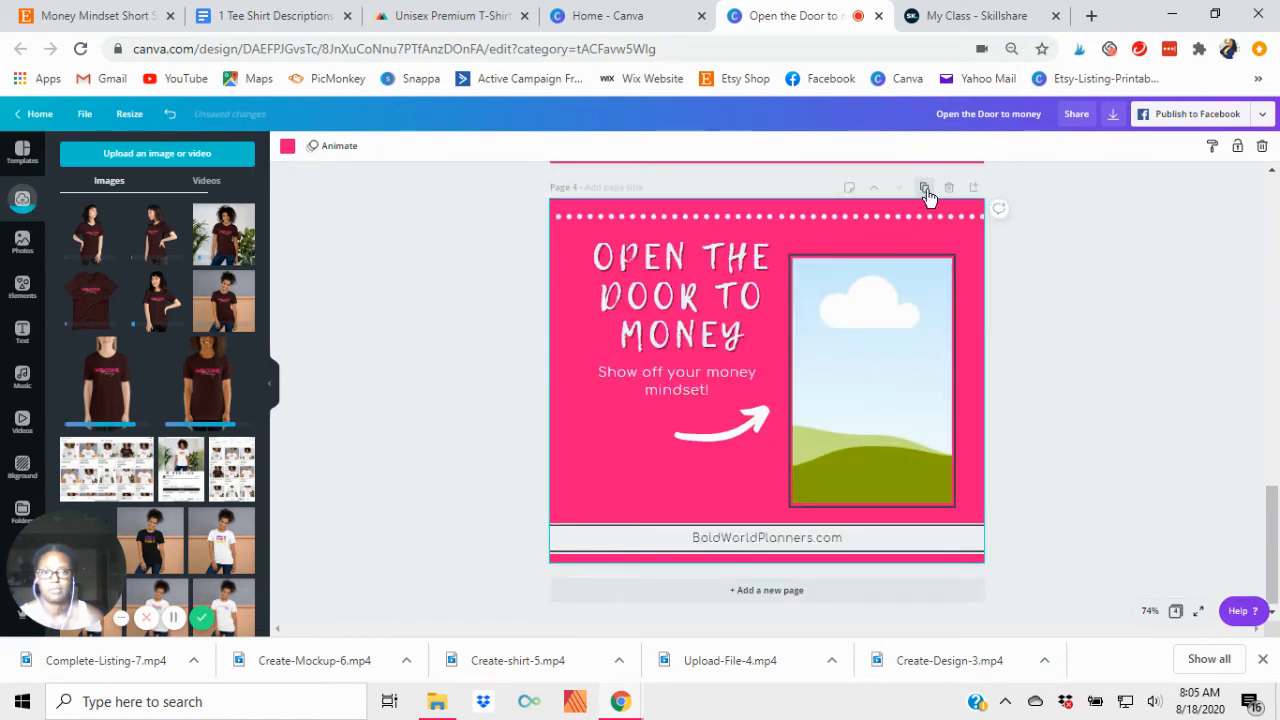
click(924, 188)
click(924, 189)
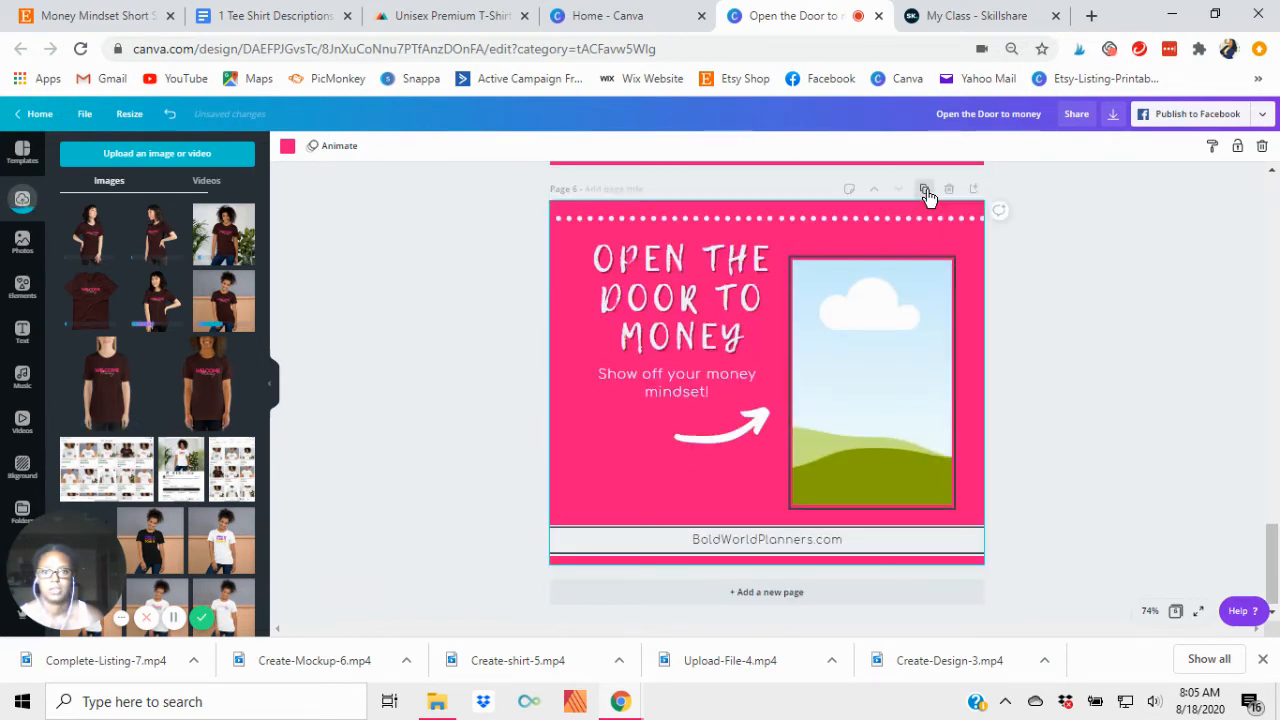
click(924, 189)
click(926, 191)
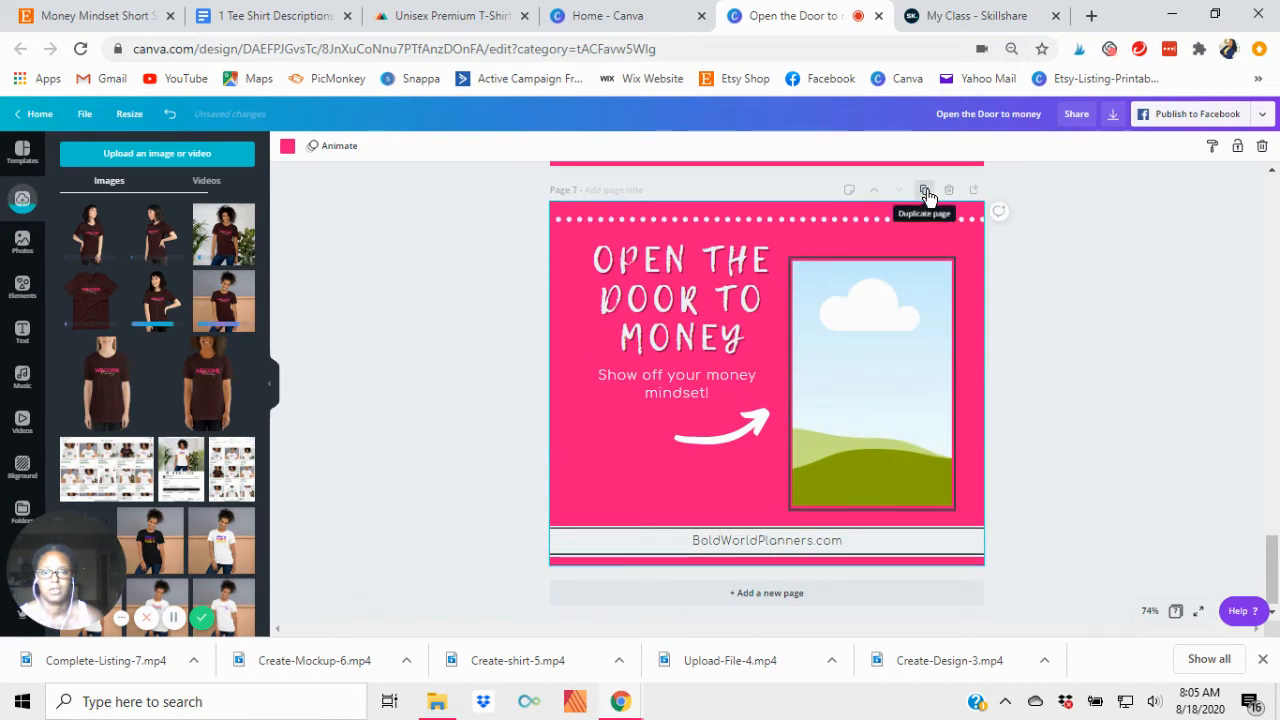
click(926, 191)
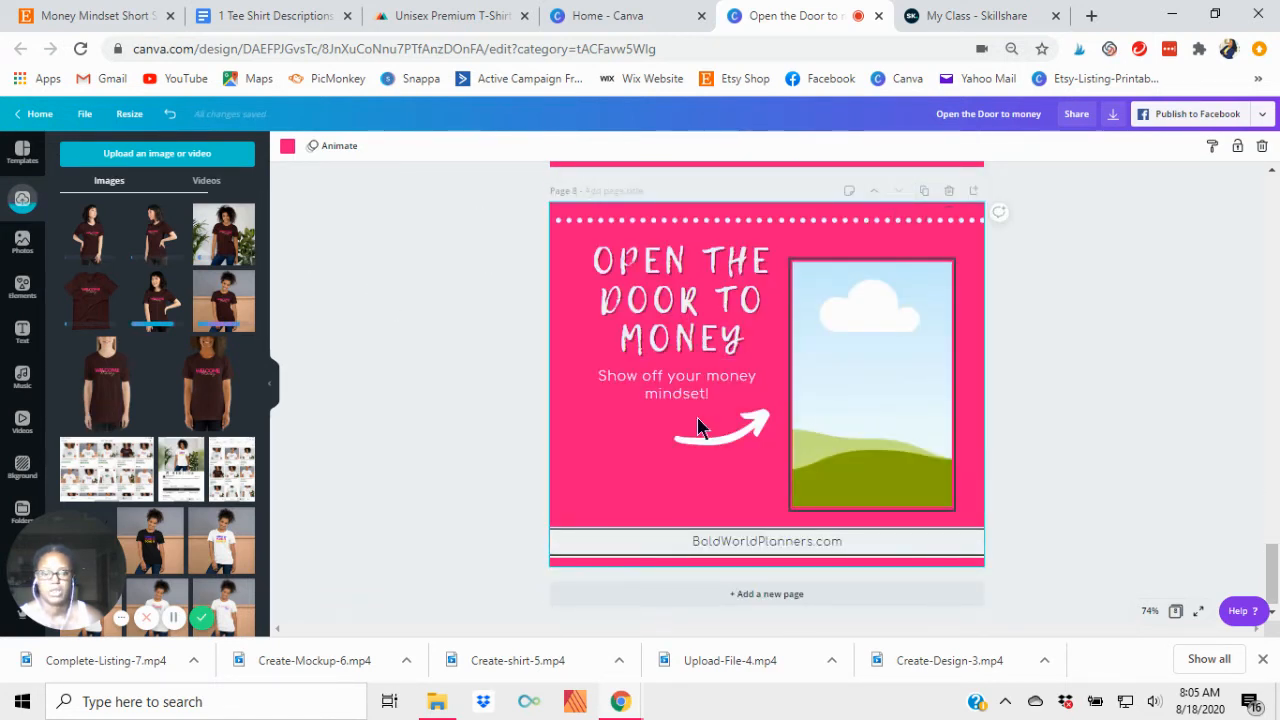
Step: Add a ninth page and paste two copies of page 8's dotted line as one full-width row along its upper edge
click(786, 594)
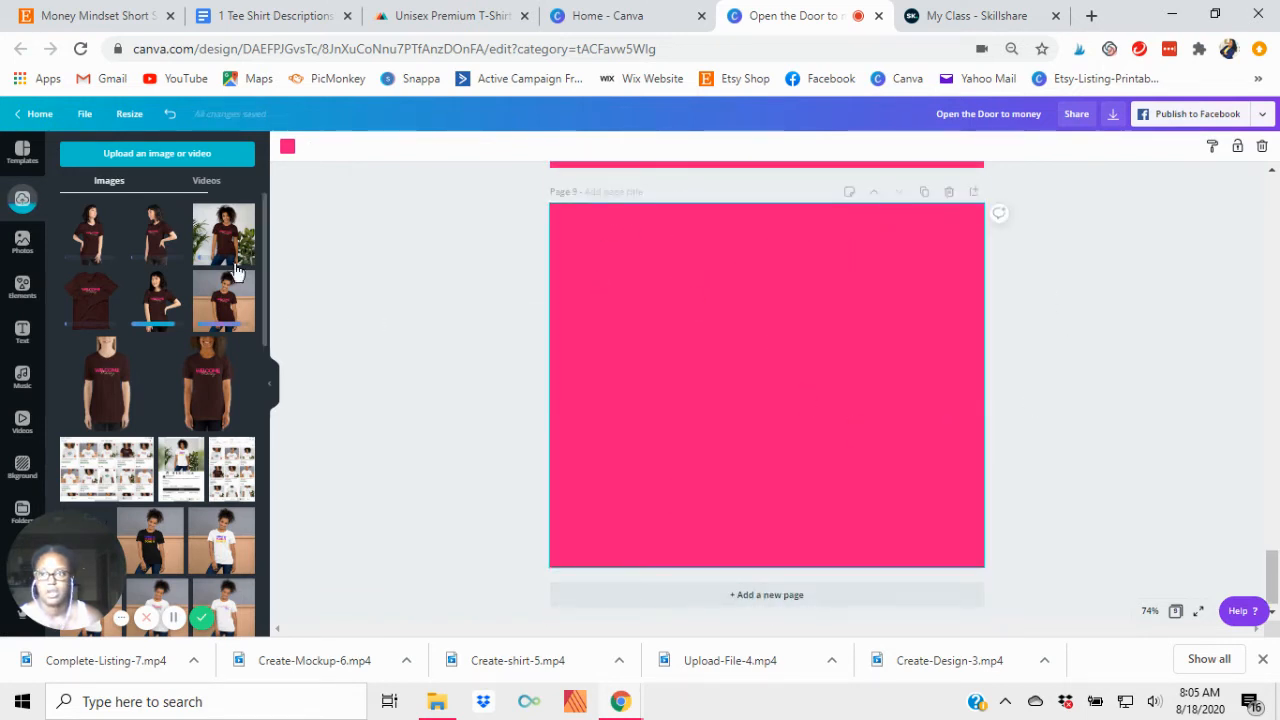
scroll(814, 357, up, 5)
scroll(813, 360, up, 1)
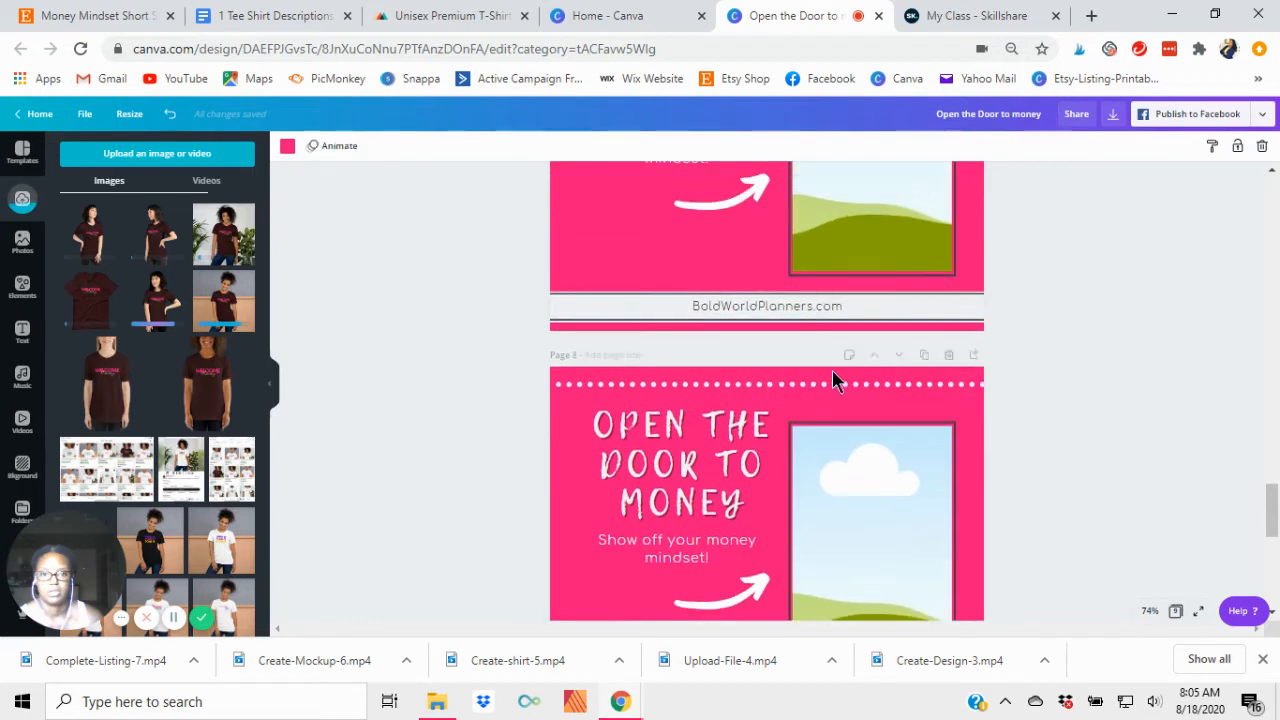
click(835, 385)
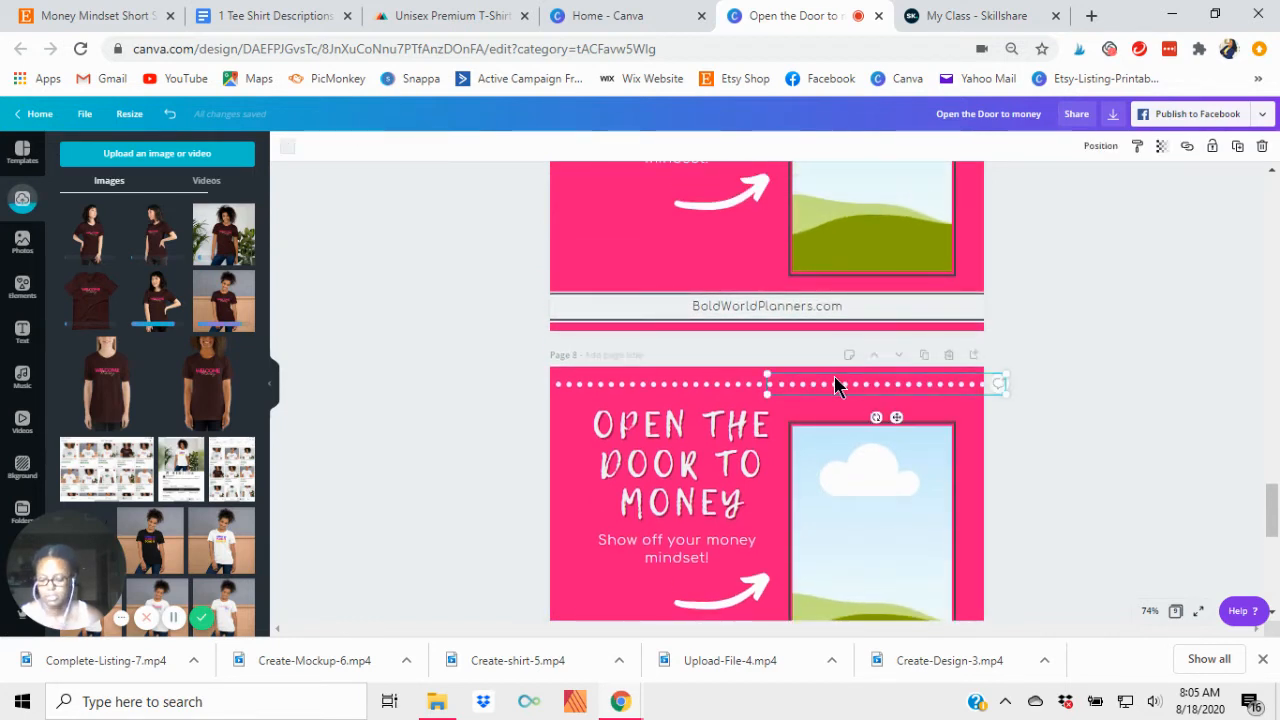
scroll(837, 390, down, 3)
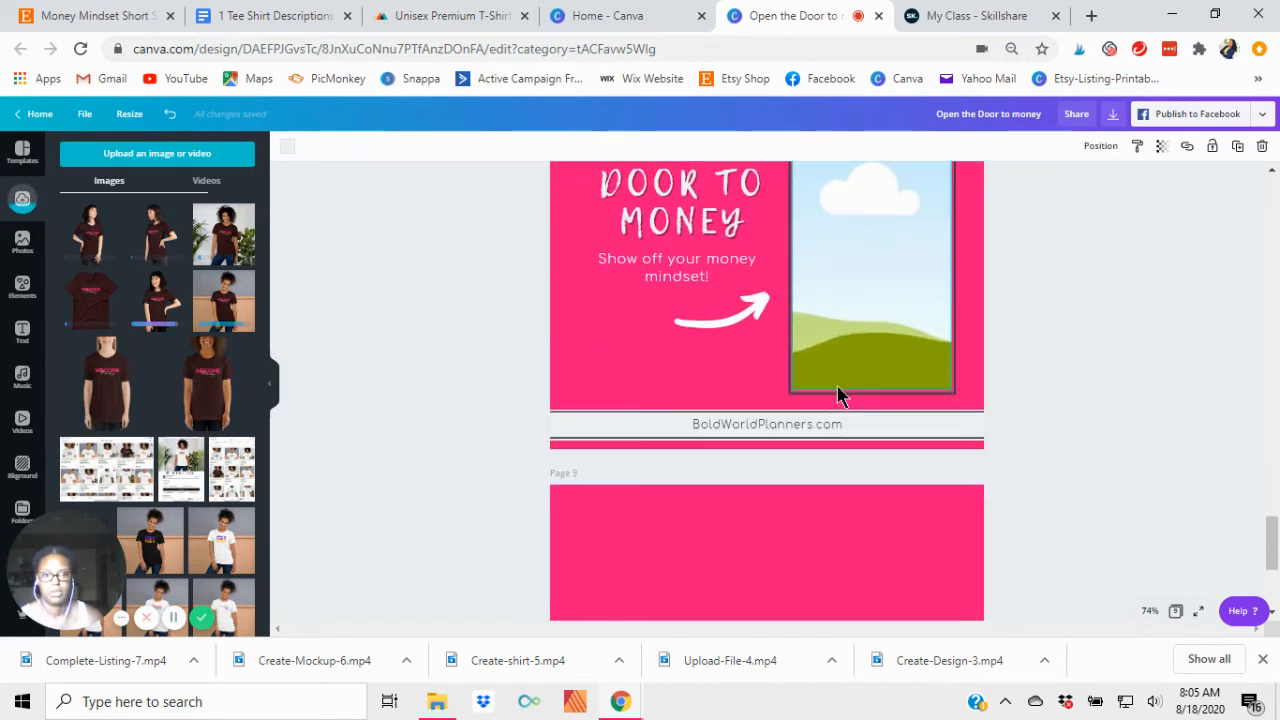
click(810, 538)
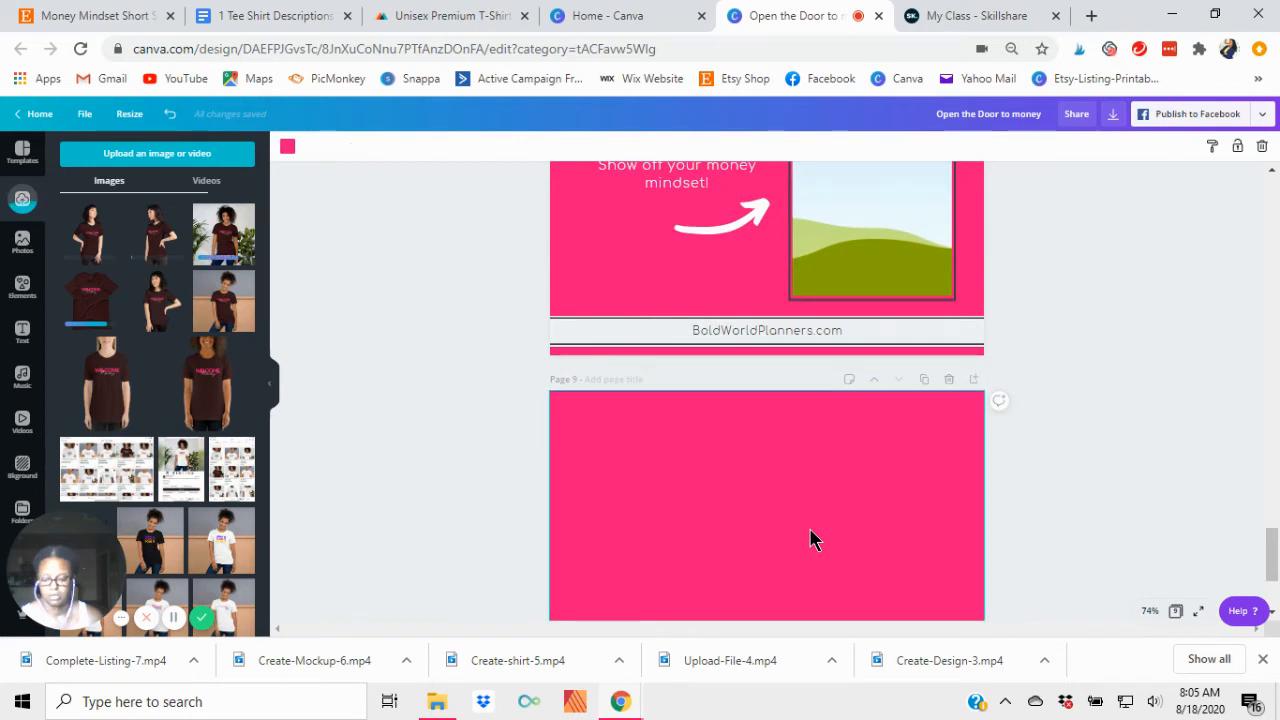
key(ctrl+v)
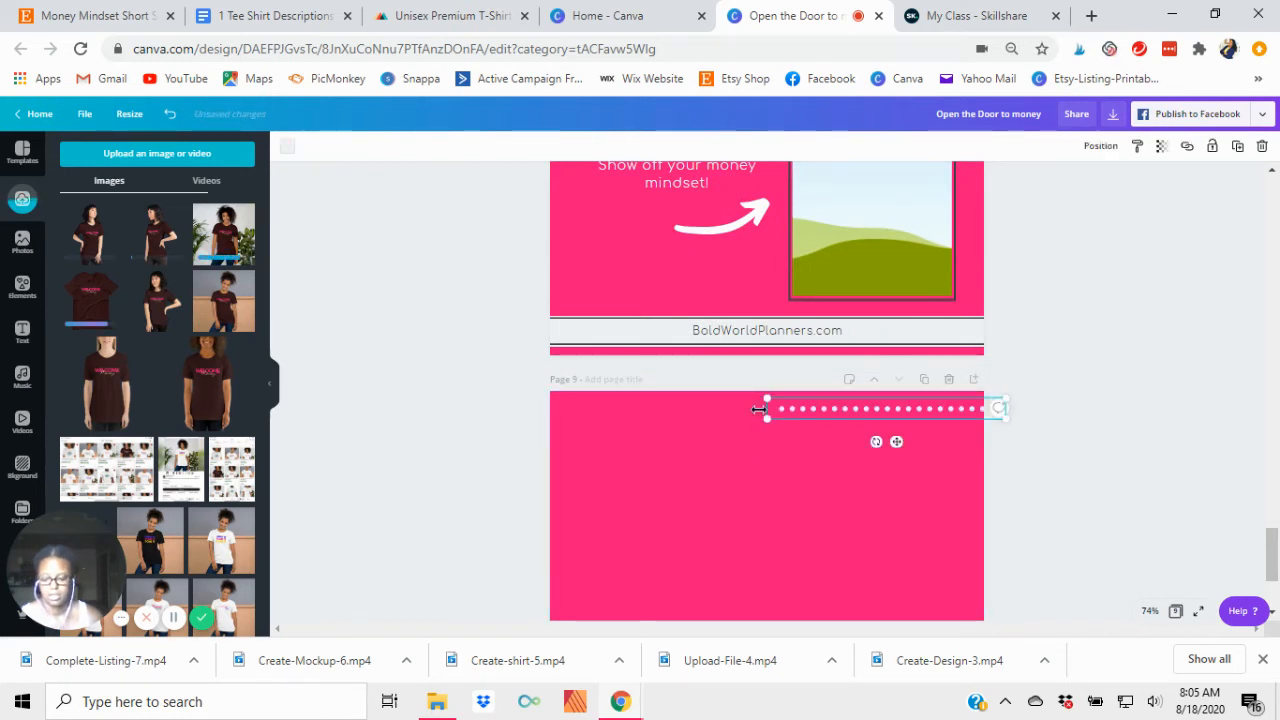
key(ctrl+v)
drag(845, 424, 617, 413)
click(1041, 528)
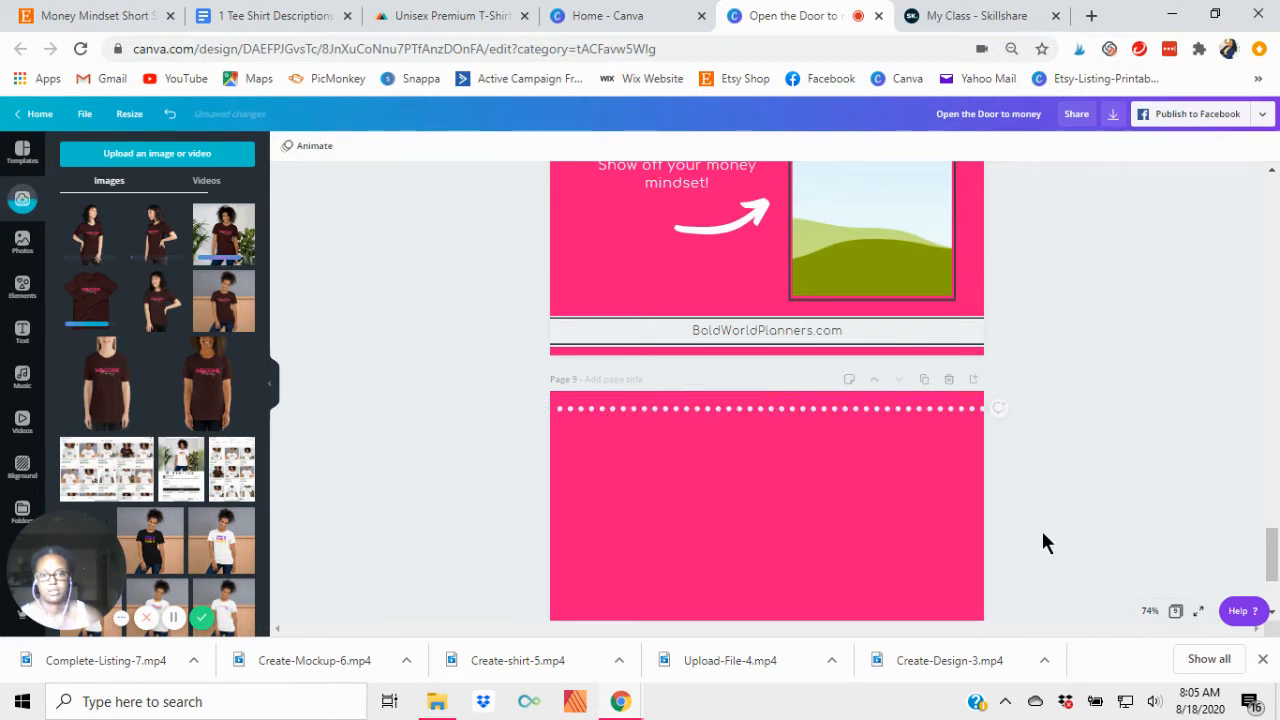
Step: Duplicate the dotted line twice and place the copies side by side as a row along page 9's lower edge
scroll(1041, 528, down, 2)
scroll(1043, 535, up, 2)
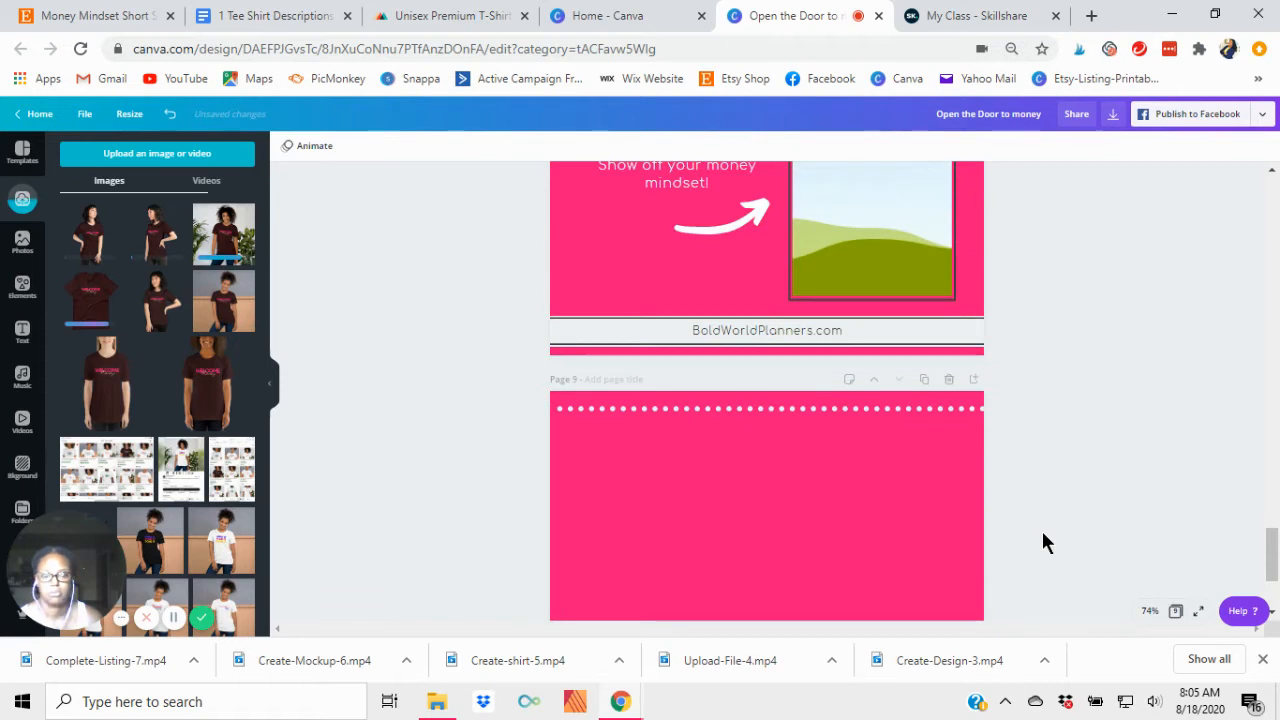
scroll(1043, 535, up, 2)
scroll(957, 590, down, 4)
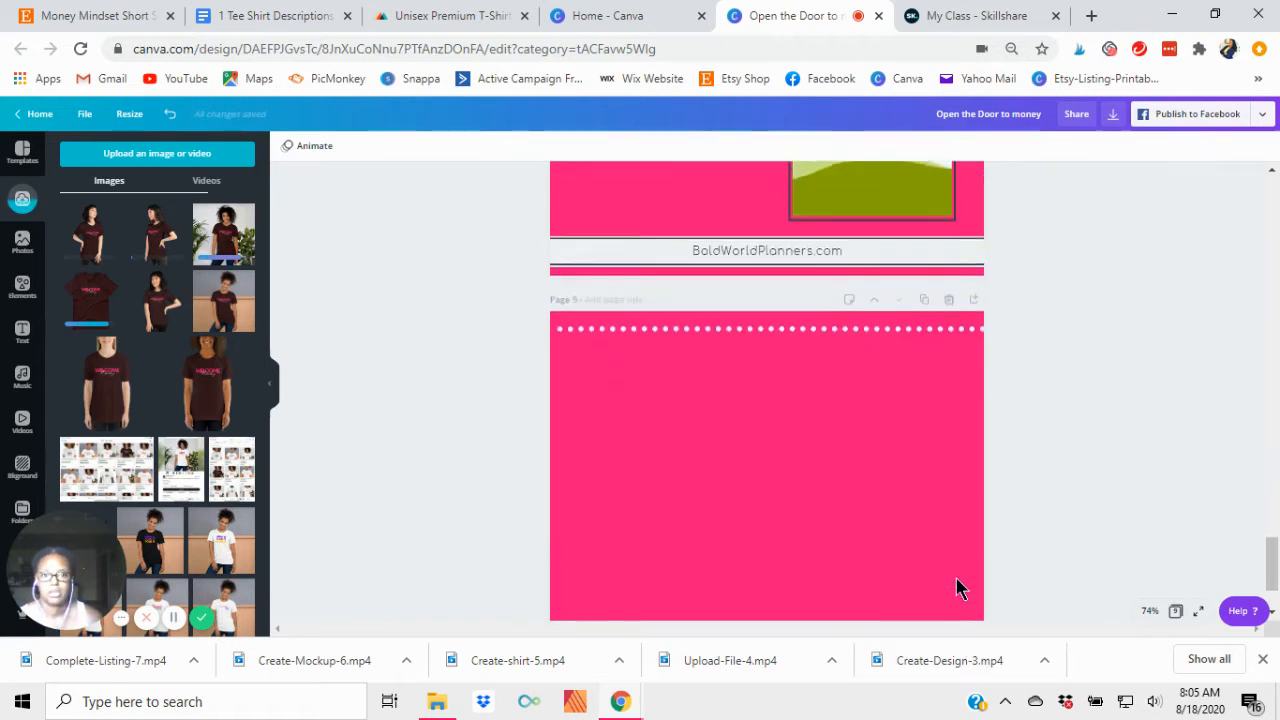
click(917, 229)
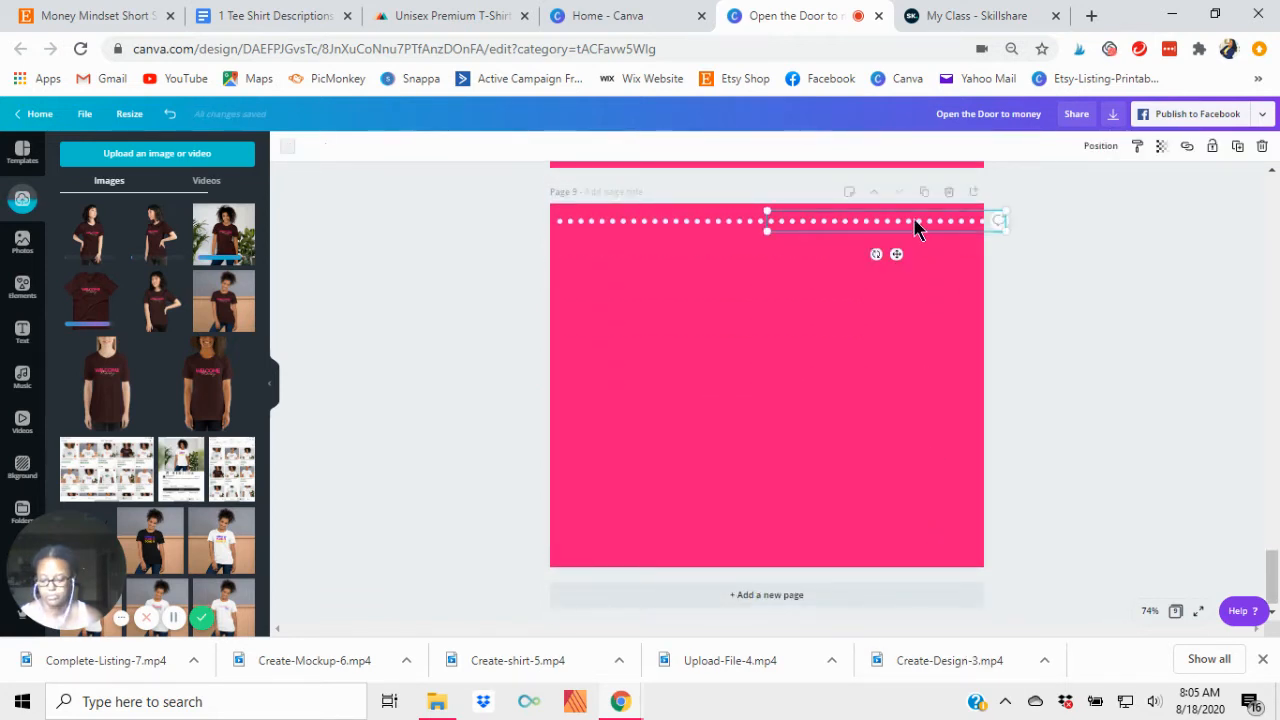
key(ctrl+d)
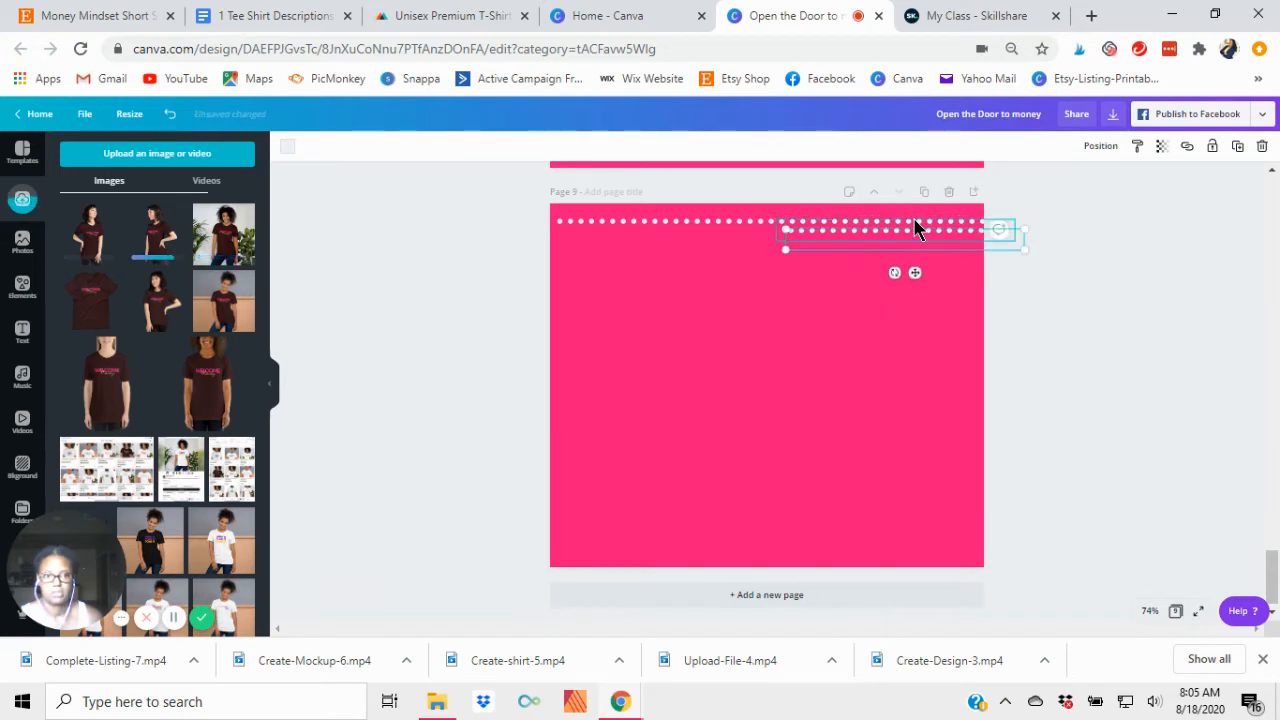
drag(929, 250, 911, 548)
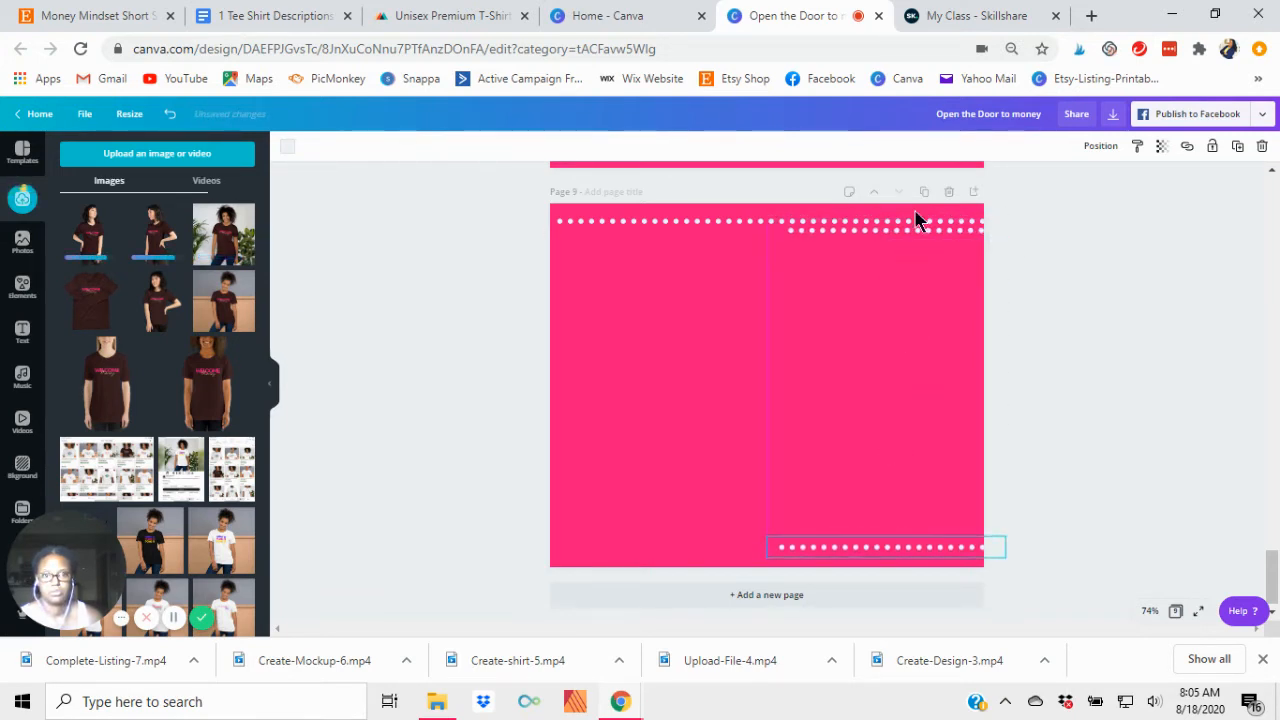
drag(911, 232, 674, 547)
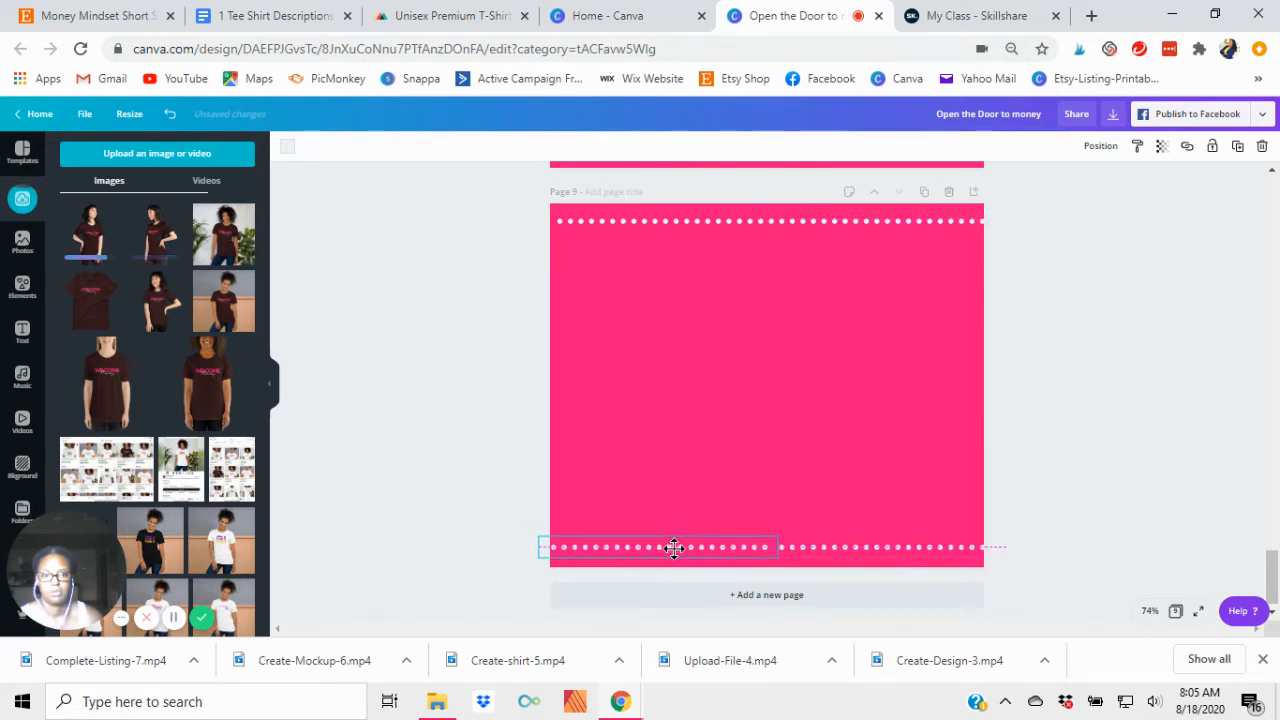
click(1108, 358)
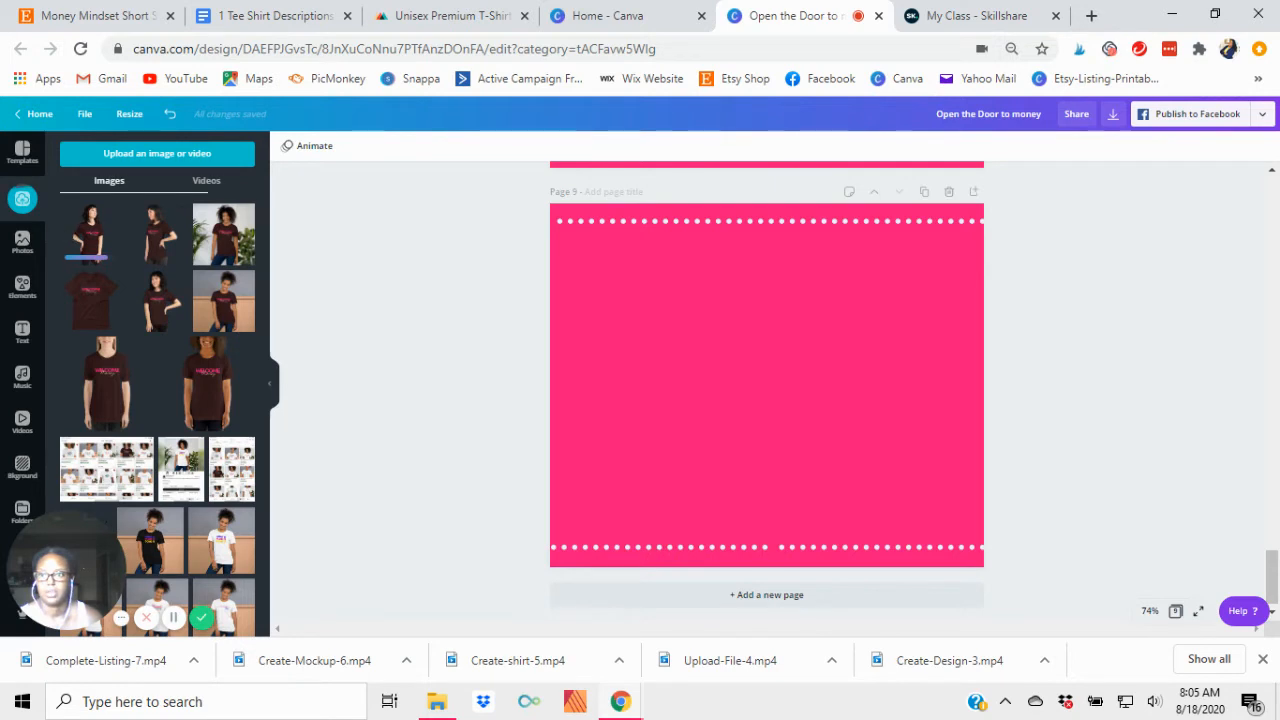
Step: Add a heading to page 9 with the text "Buy Now at"
click(22, 333)
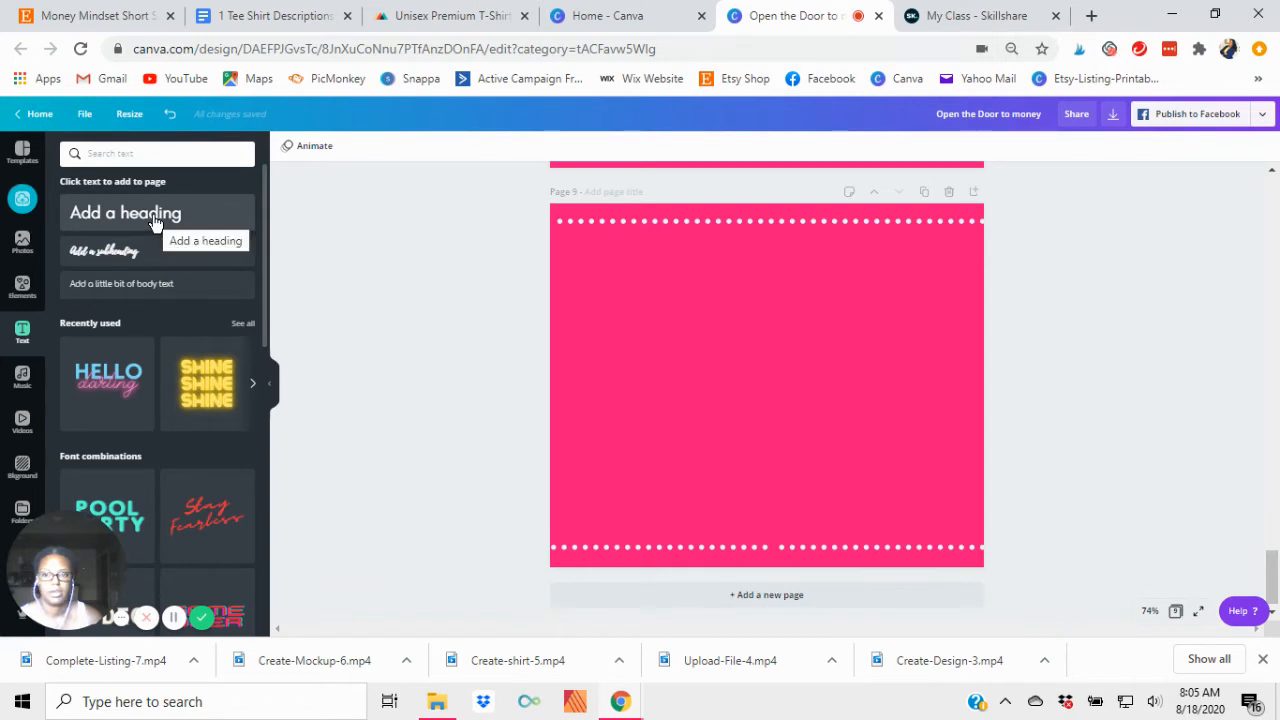
scroll(196, 442, down, 2)
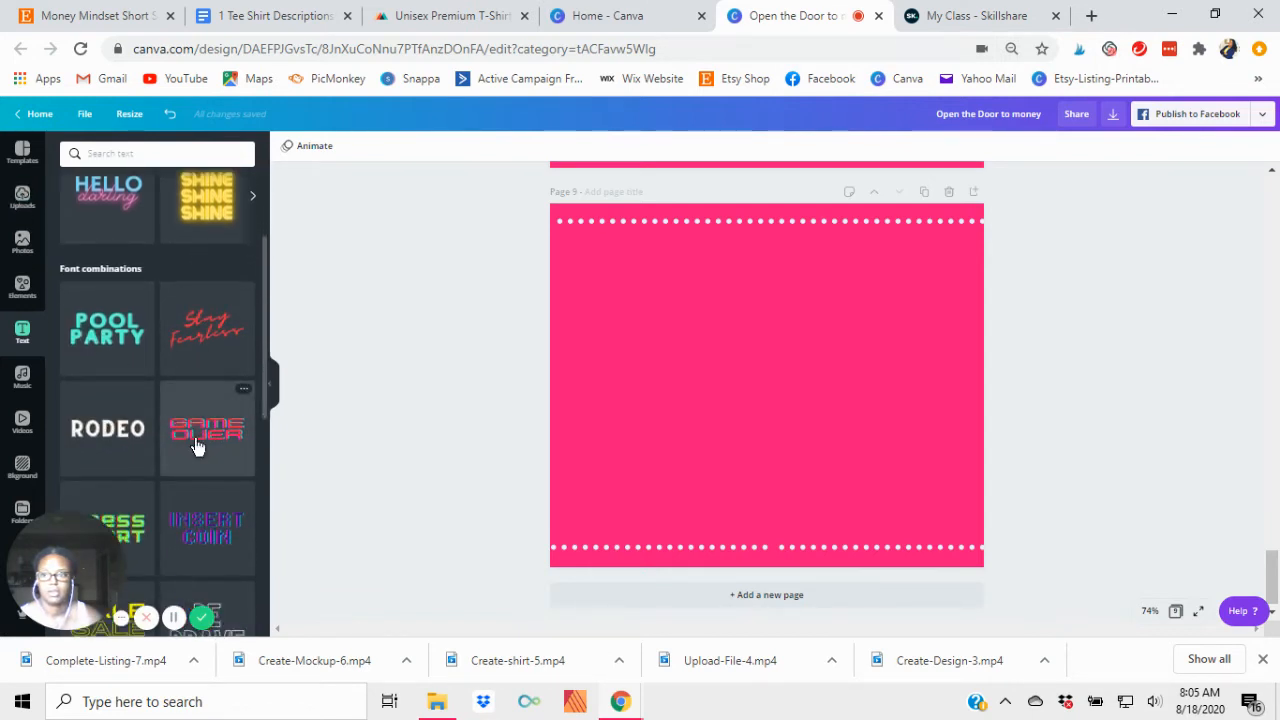
scroll(185, 488, down, 2)
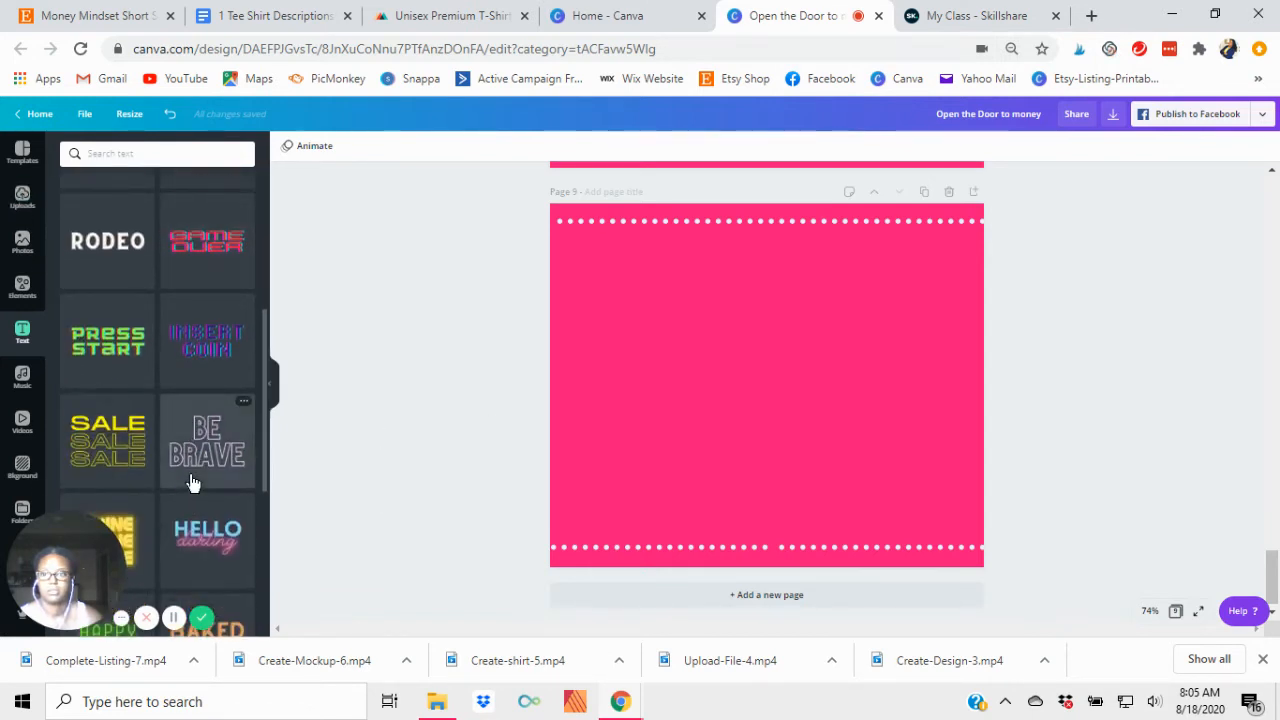
scroll(193, 483, up, 4)
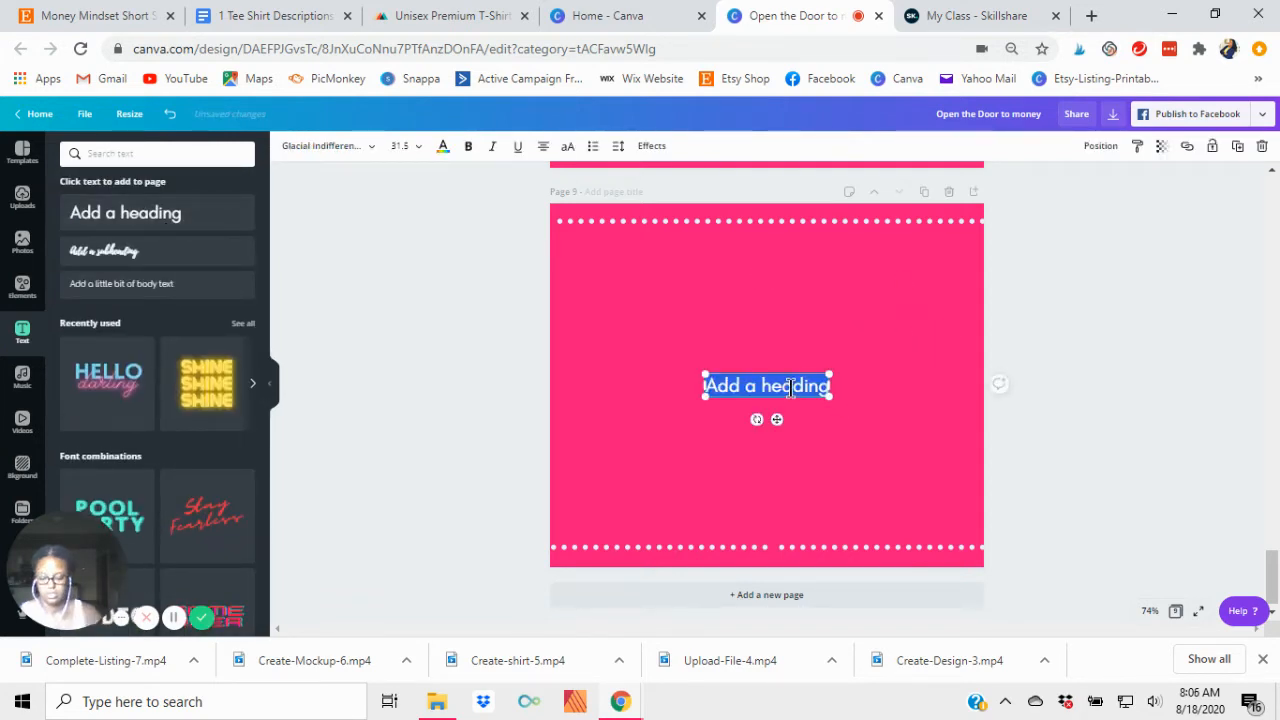
text(Buy Now)
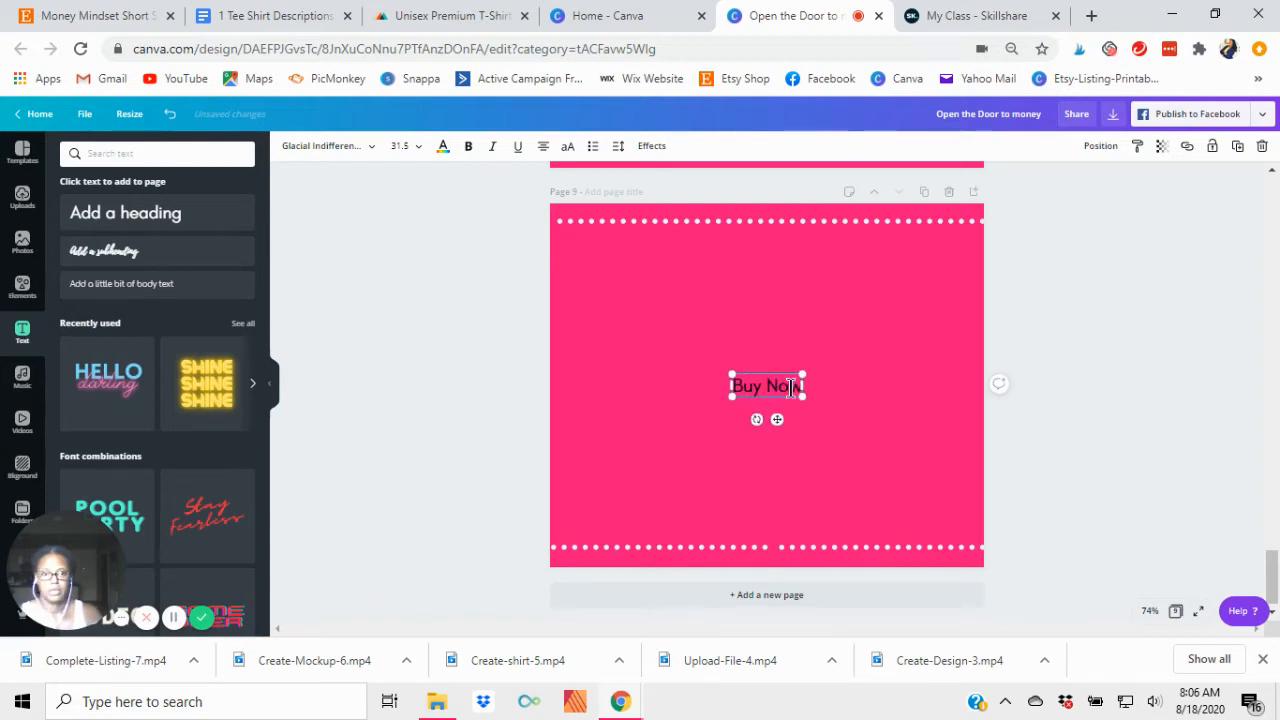
text( at)
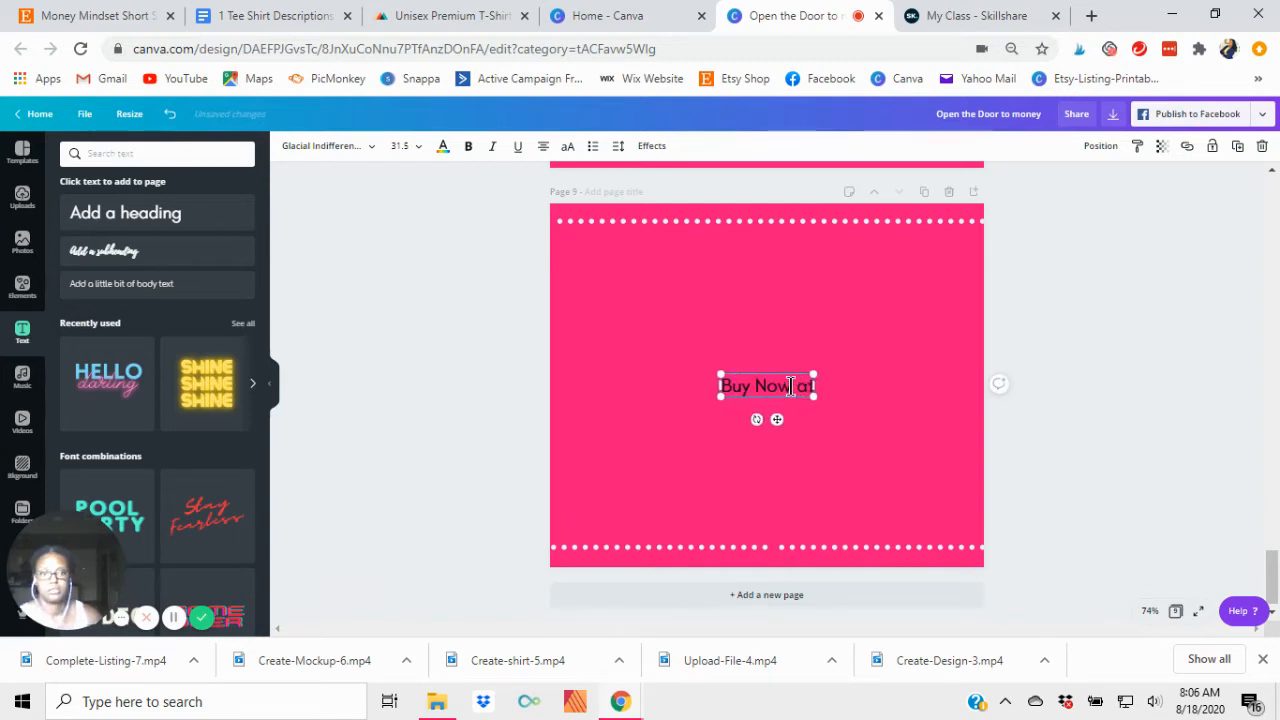
Step: Set the "Buy Now at" heading to the Lemon Tuesday font and color it white
click(375, 148)
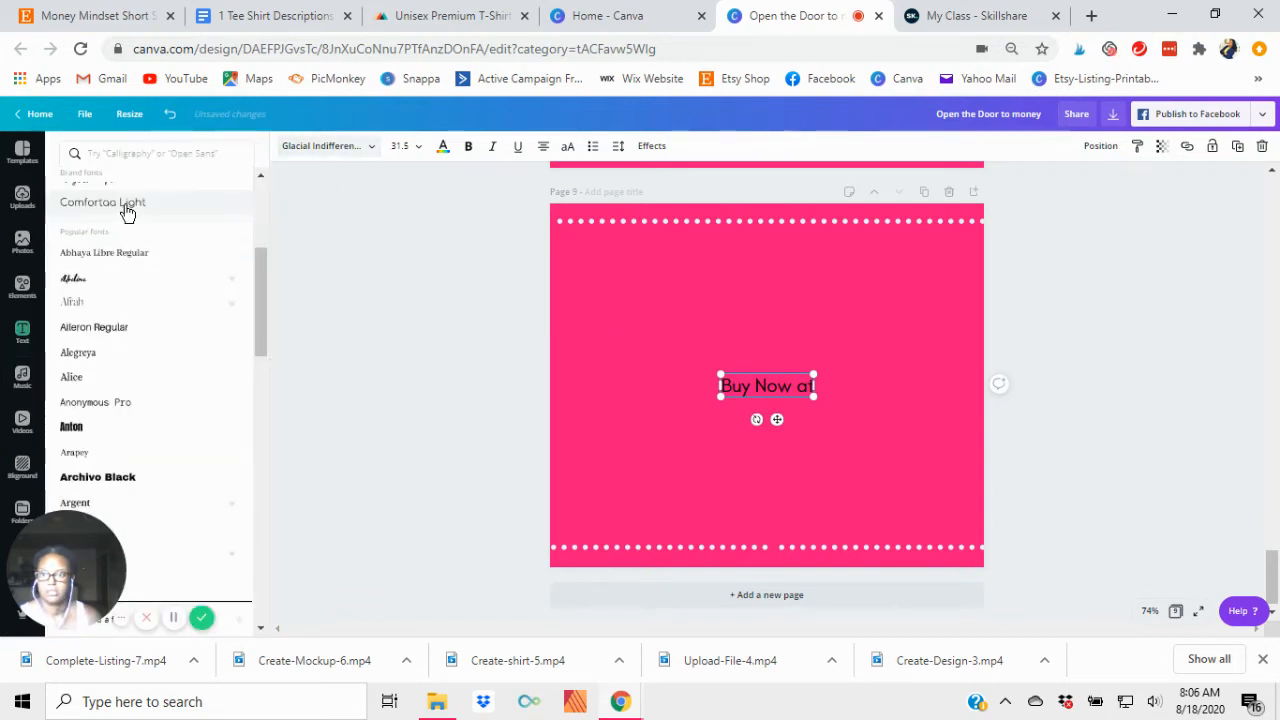
scroll(130, 282, up, 3)
click(134, 185)
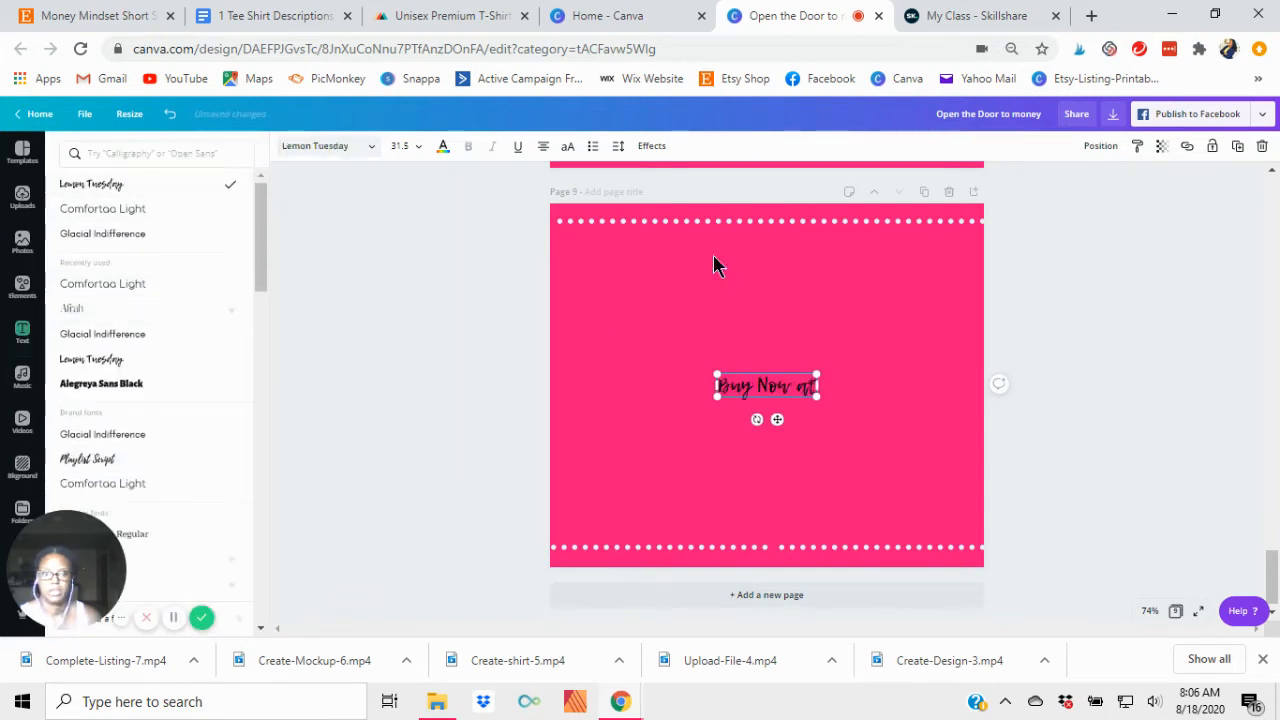
click(443, 148)
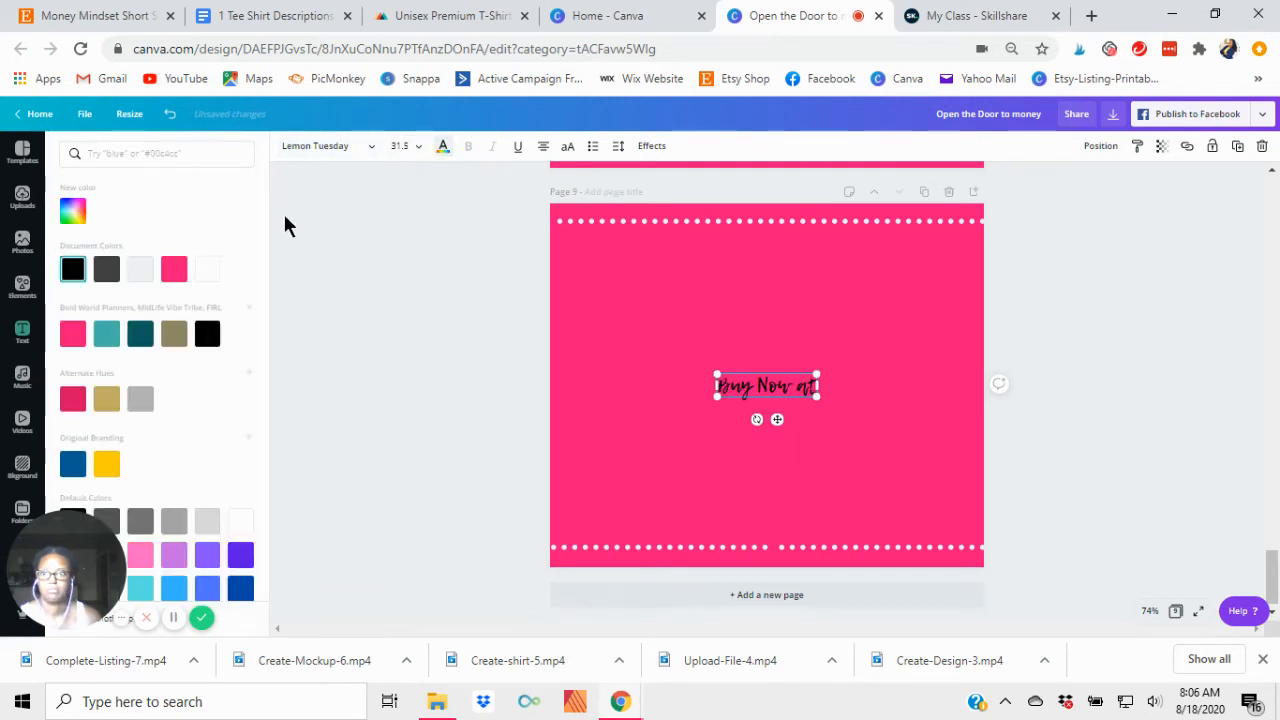
click(201, 273)
Step: Set the "Buy Now at" heading's size to 56 and move it up below the upper dotted row, centered on the page
click(399, 146)
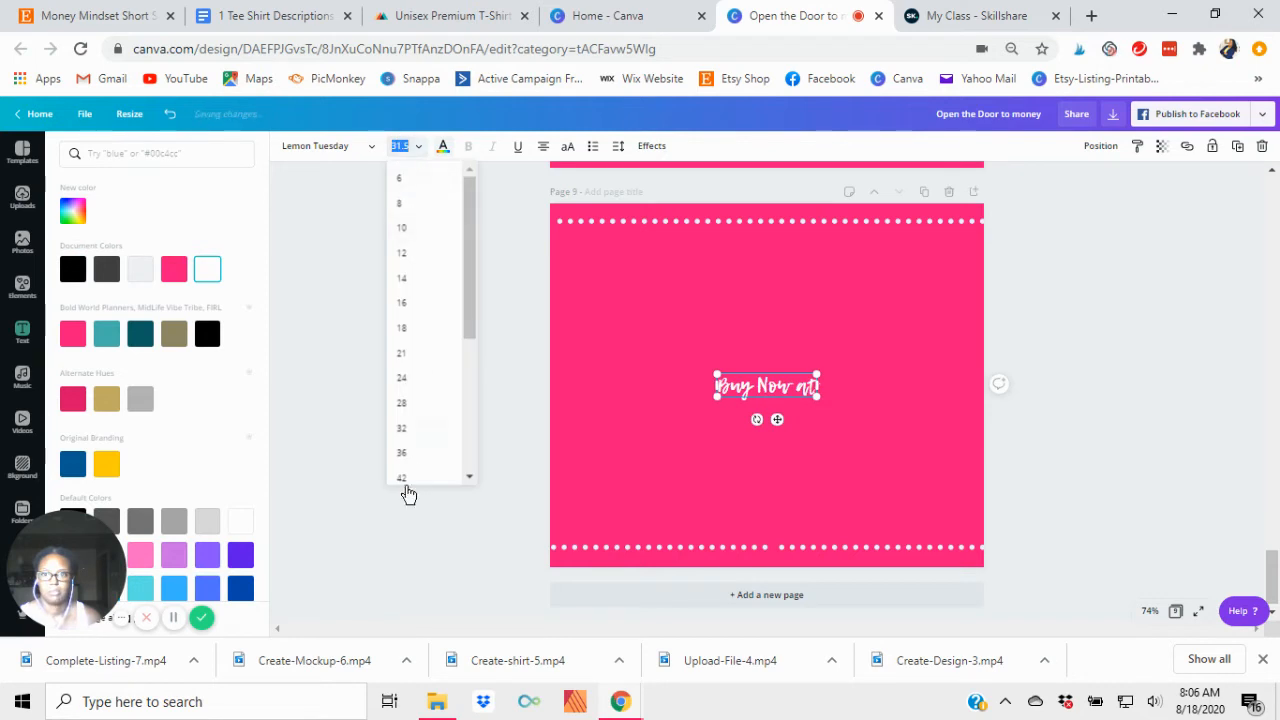
scroll(406, 374, down, 3)
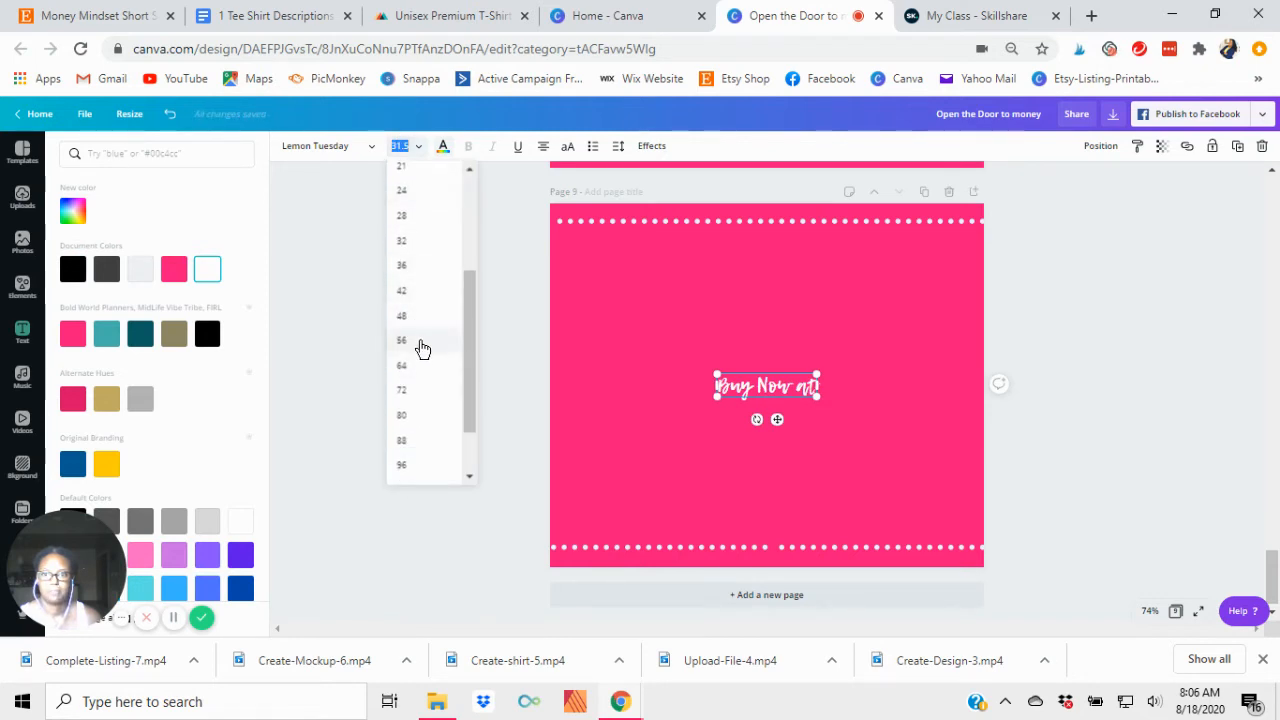
click(402, 340)
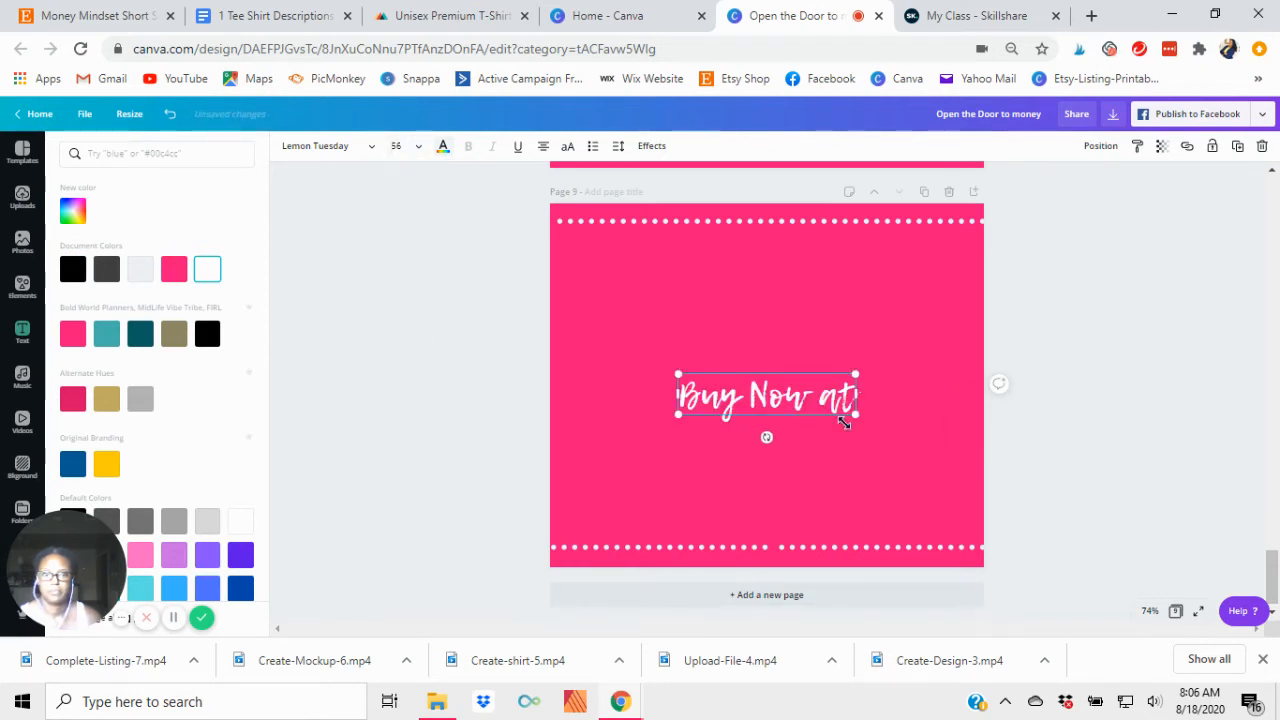
click(522, 400)
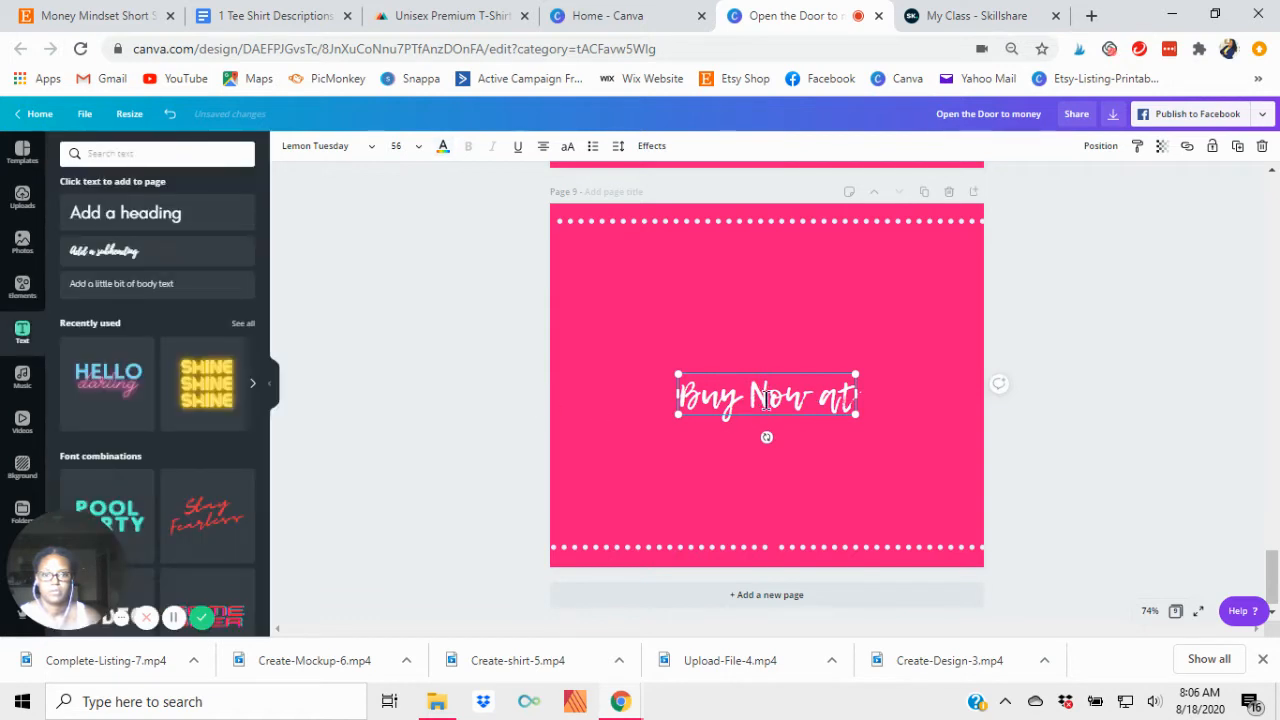
click(800, 394)
drag(794, 351, 796, 283)
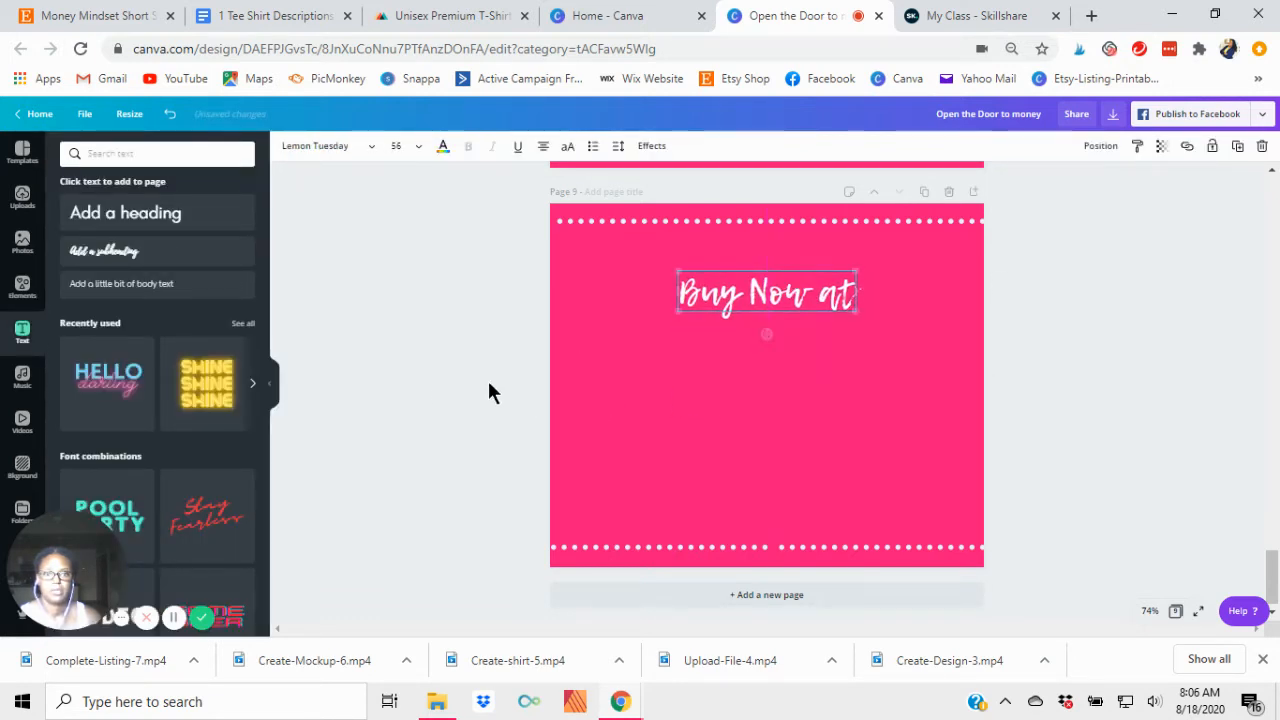
click(420, 390)
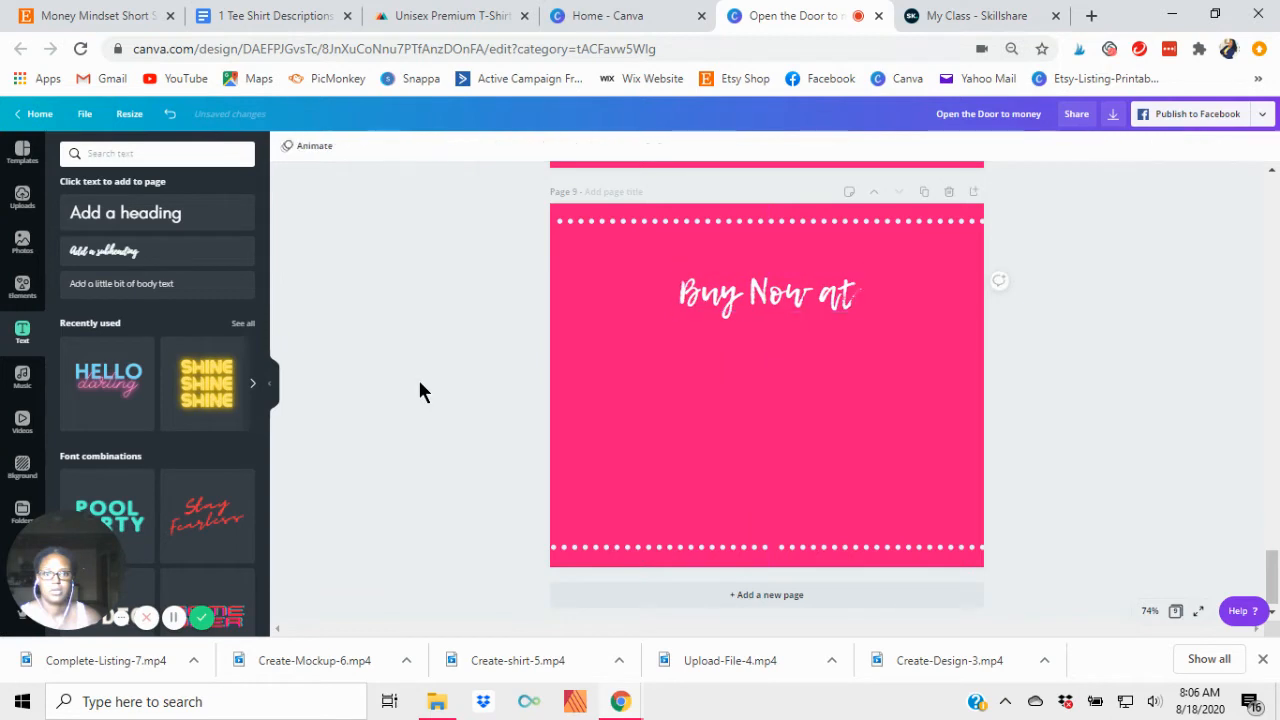
Step: Change the "Buy Now at" heading to the Comfortaa Light font at size 42
click(800, 298)
click(372, 147)
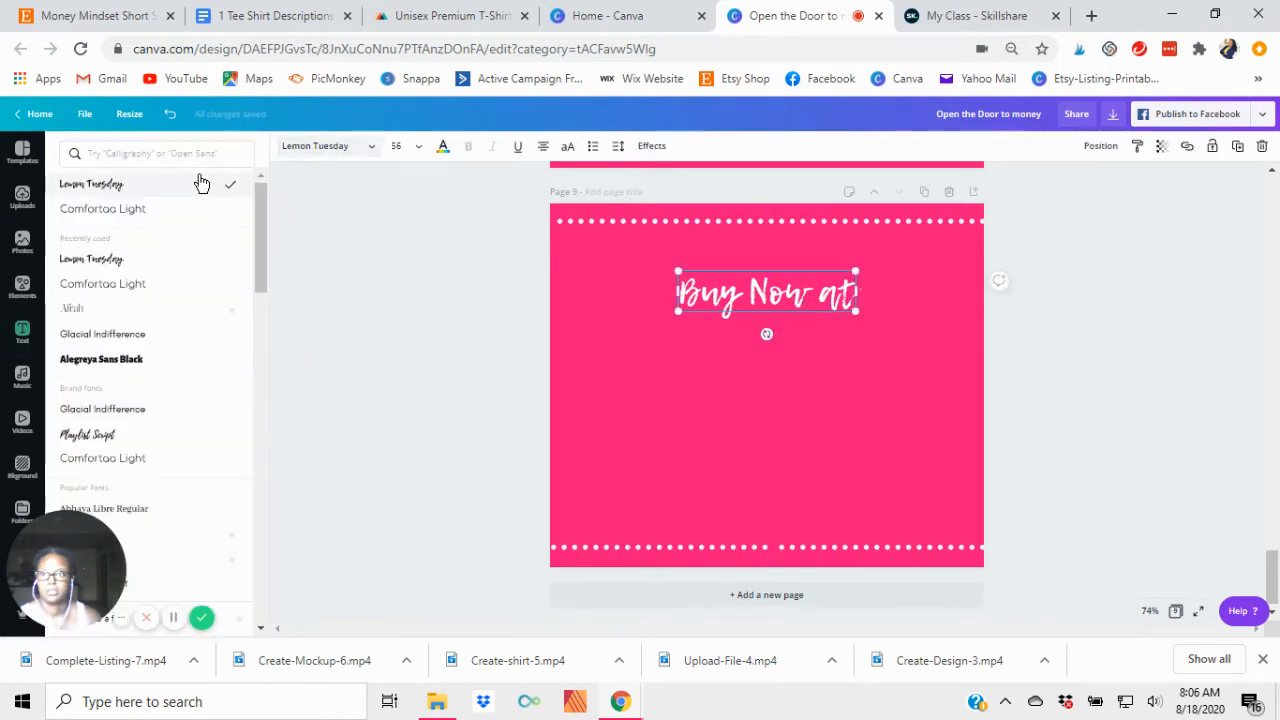
click(135, 210)
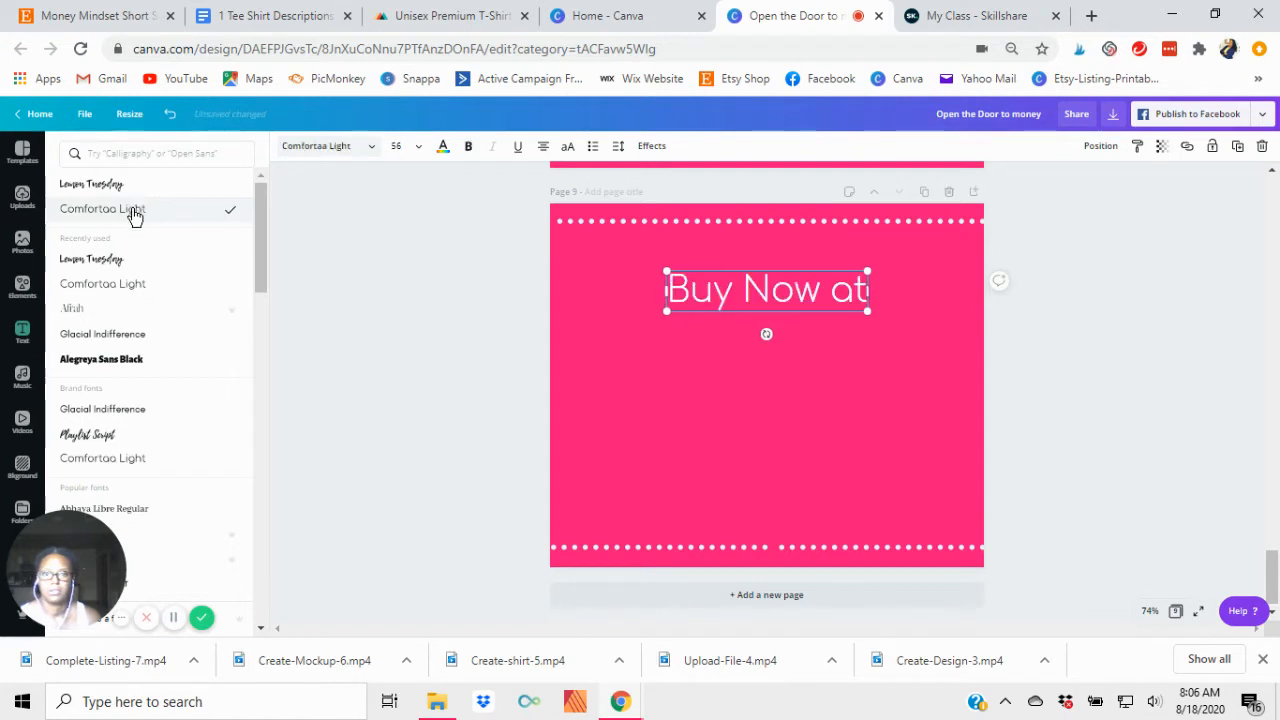
click(418, 146)
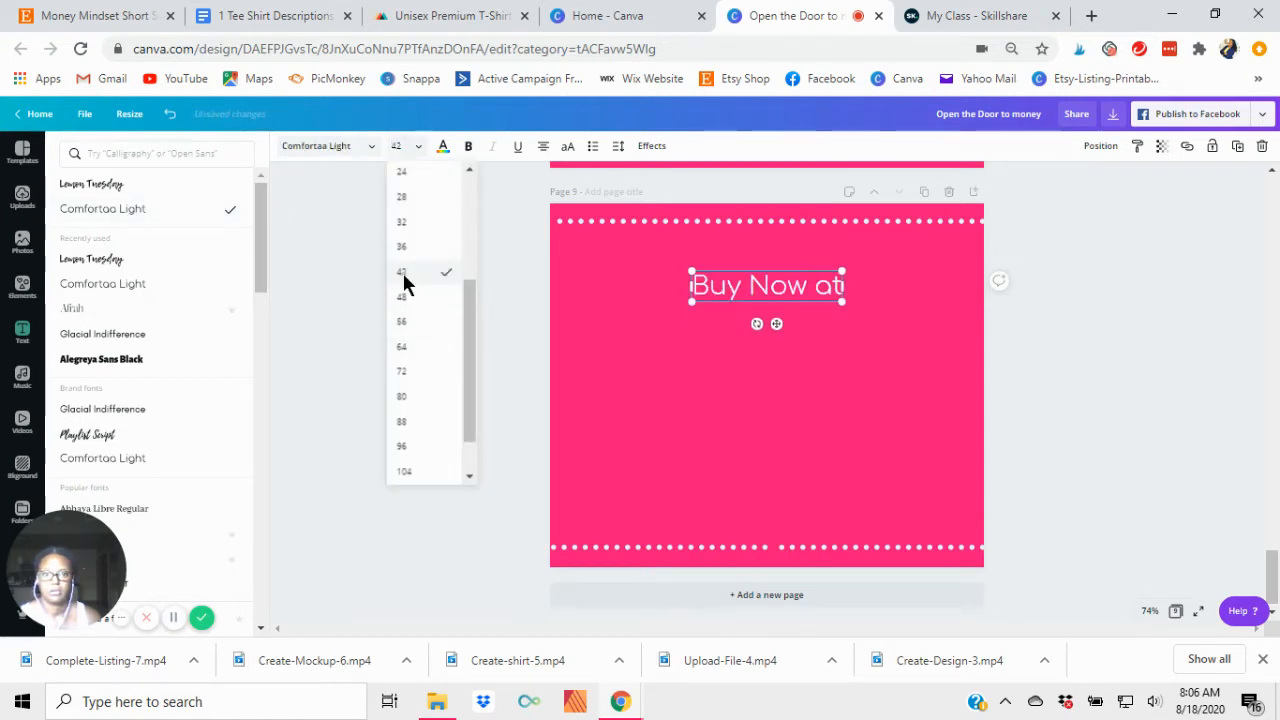
click(402, 272)
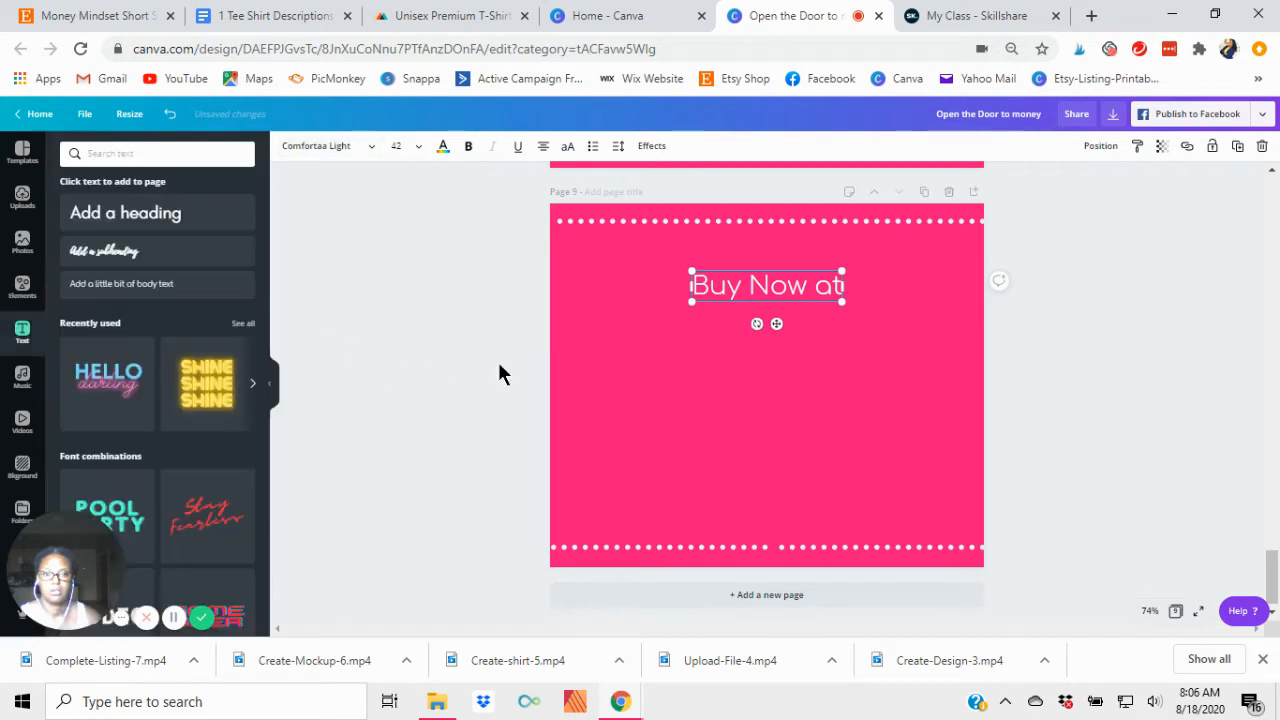
Step: Duplicate the "Buy Now at" heading on page 9 and place the copy just below the original
click(752, 337)
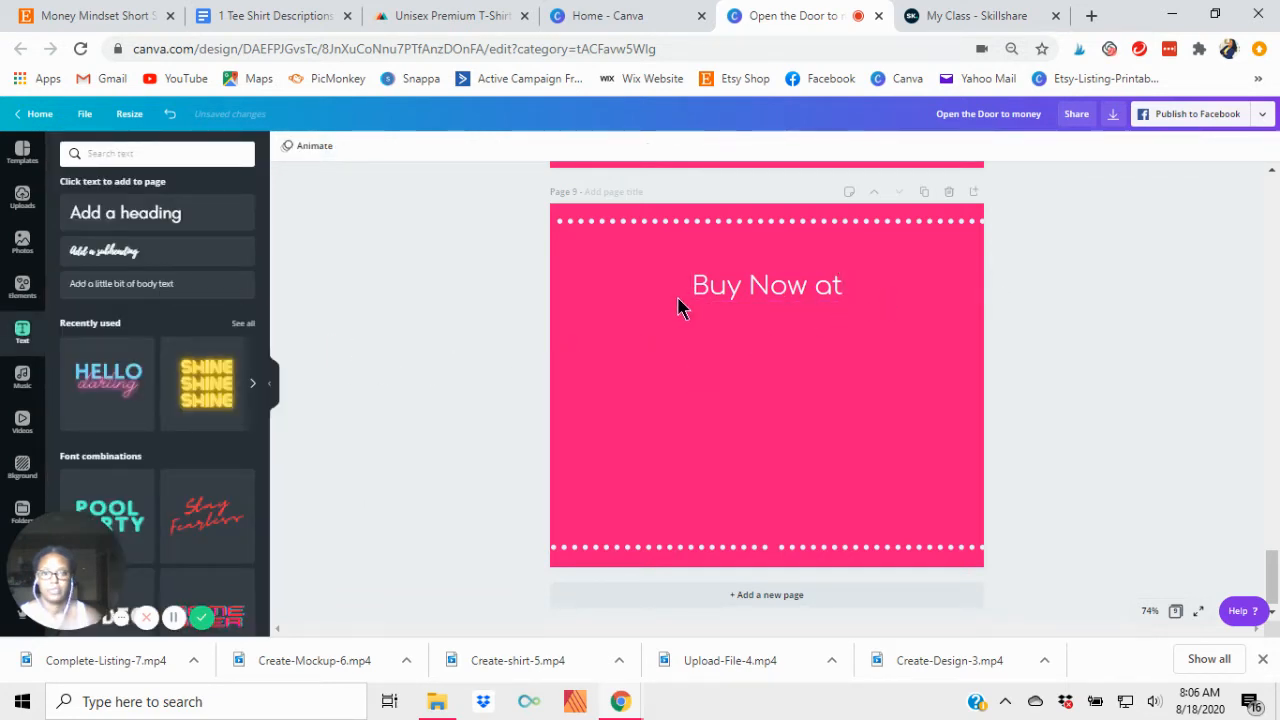
click(766, 298)
key(ctrl+d)
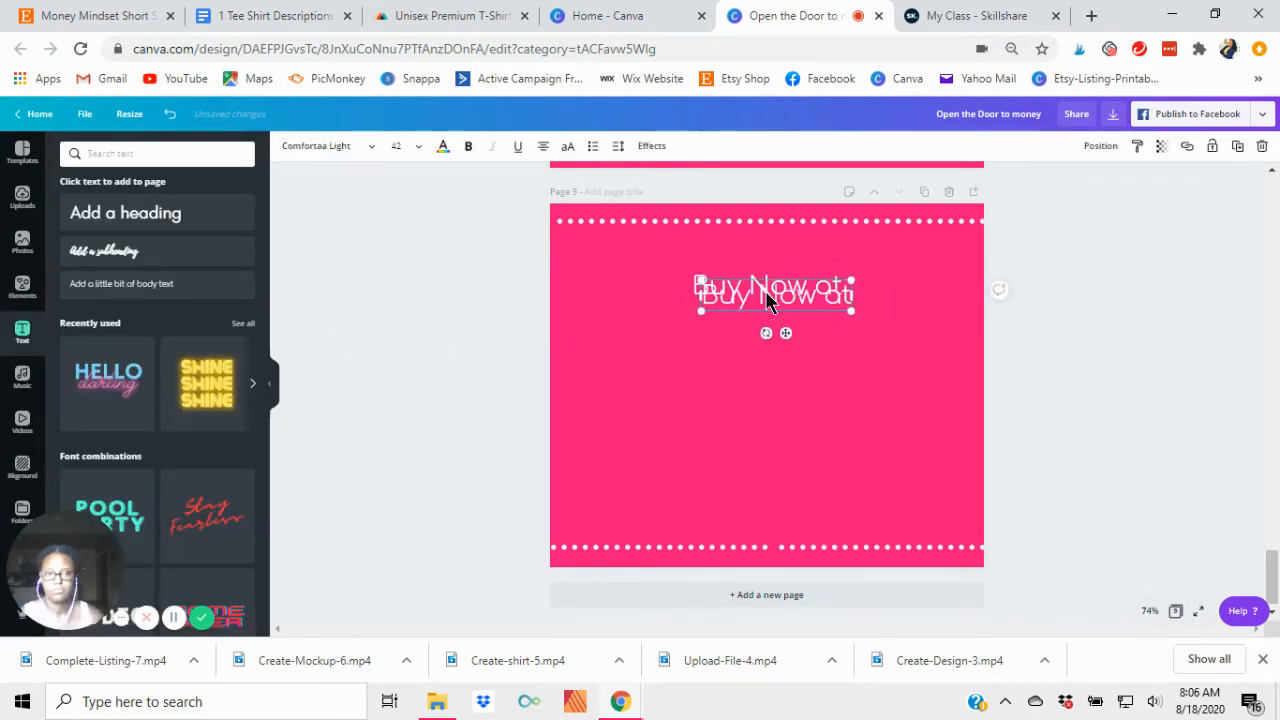
drag(755, 298, 769, 344)
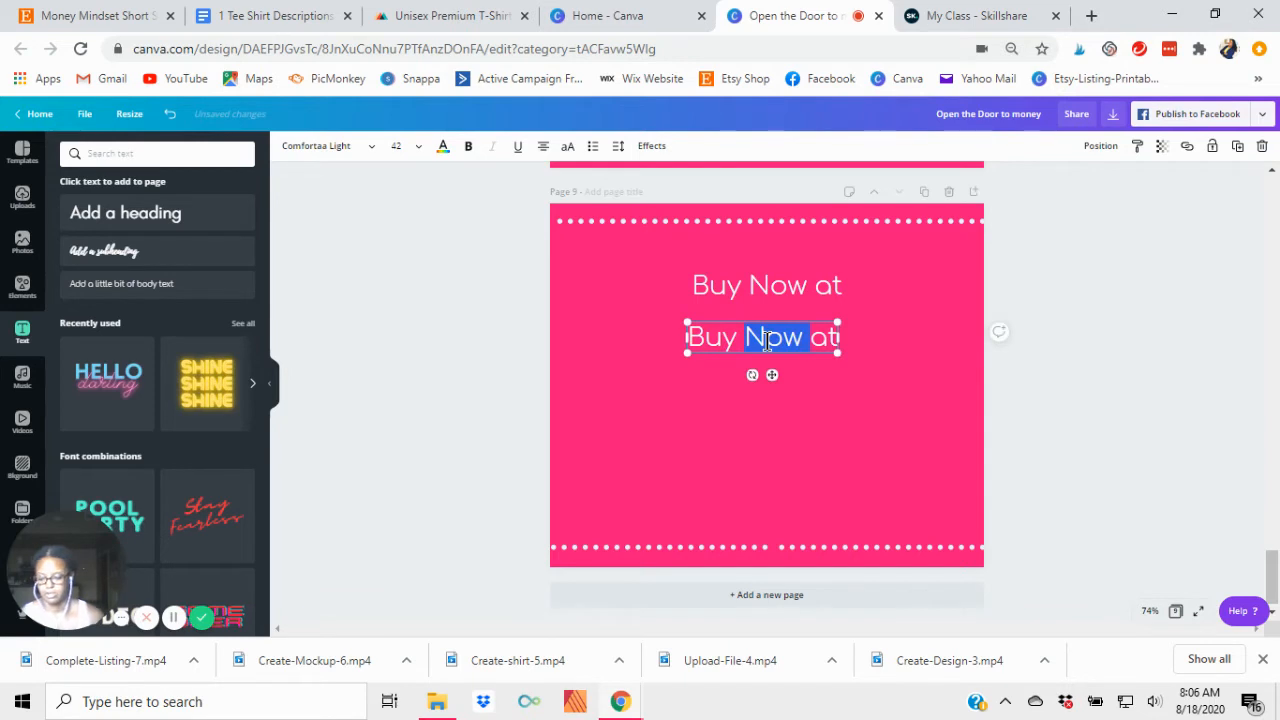
text(www)
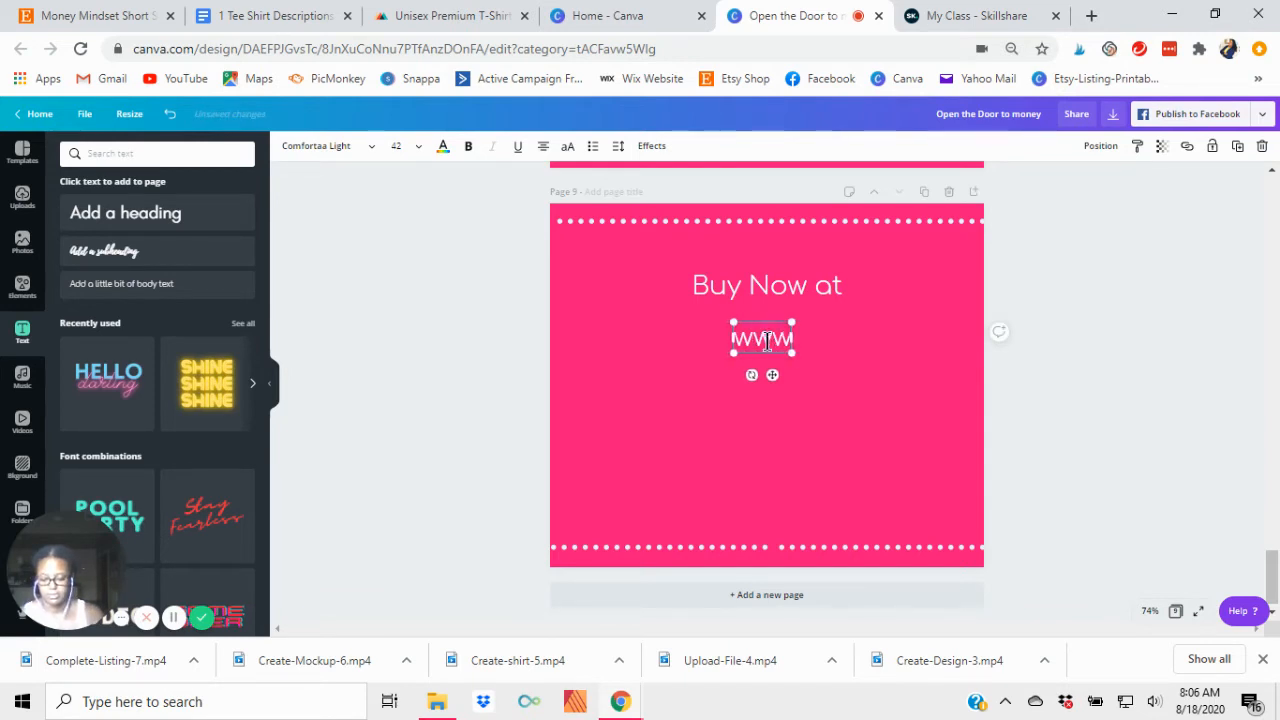
text(.E)
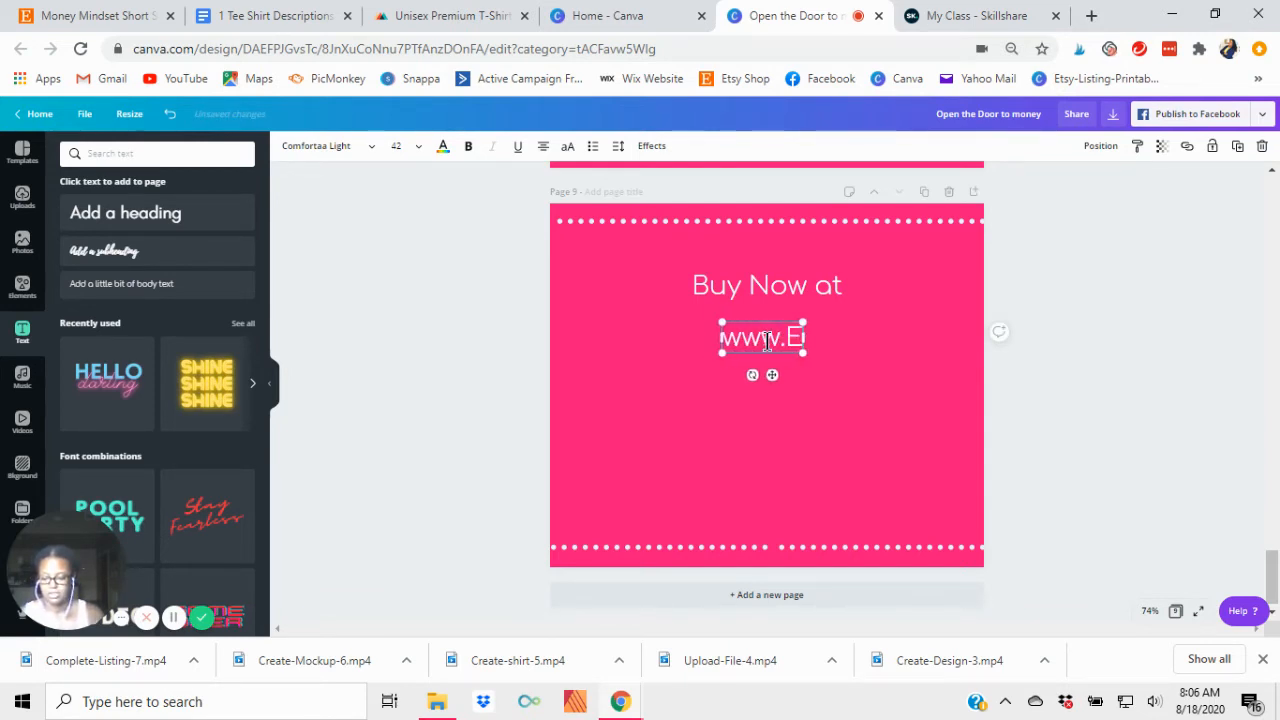
text(tsy.com)
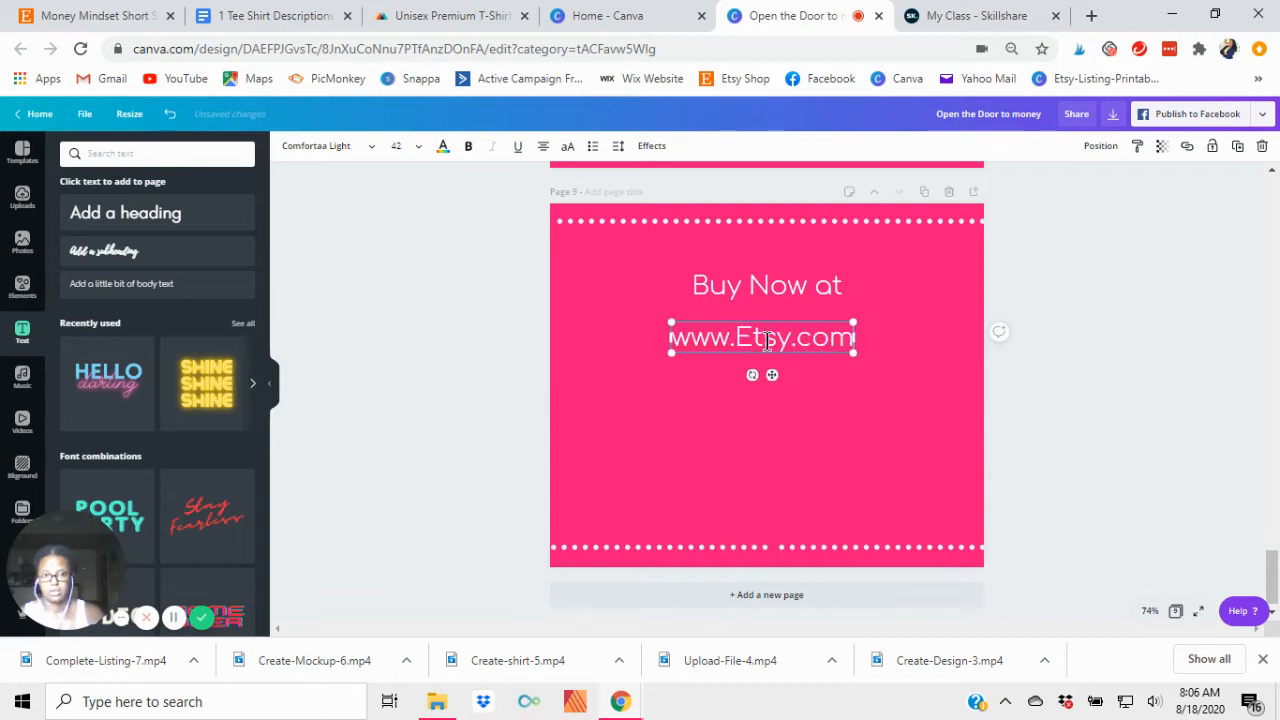
text(/)
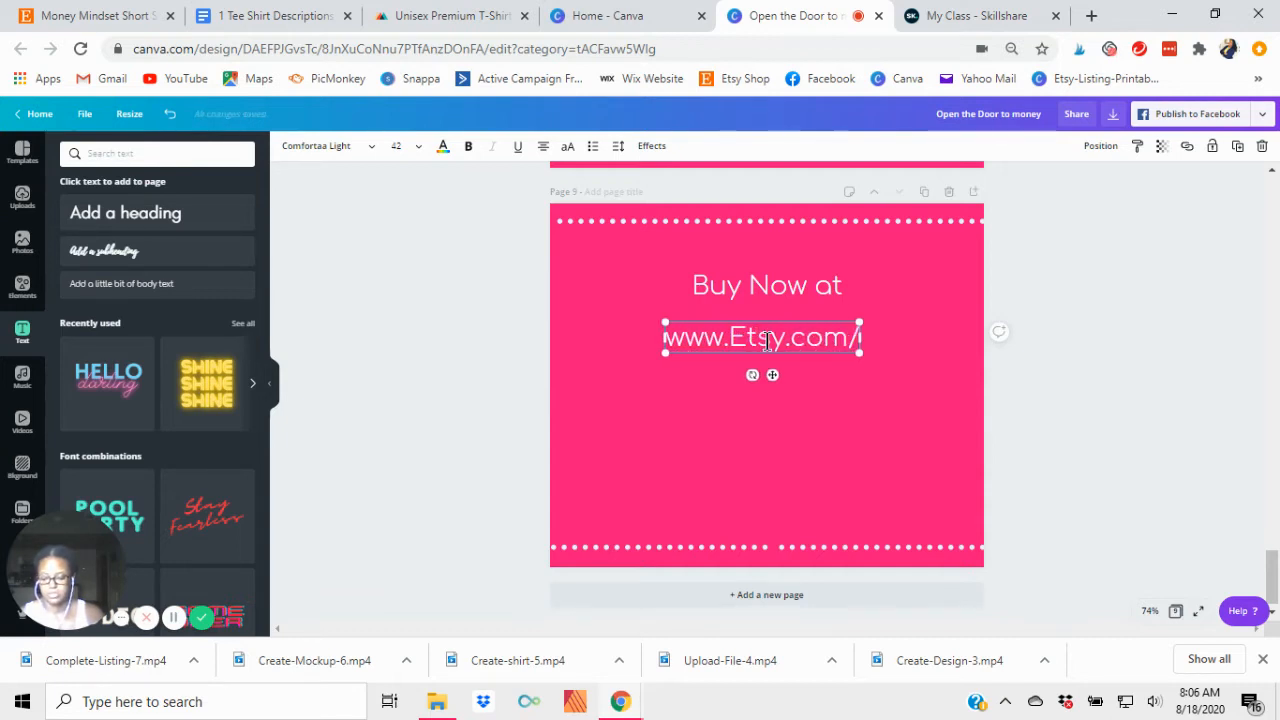
text(shop)
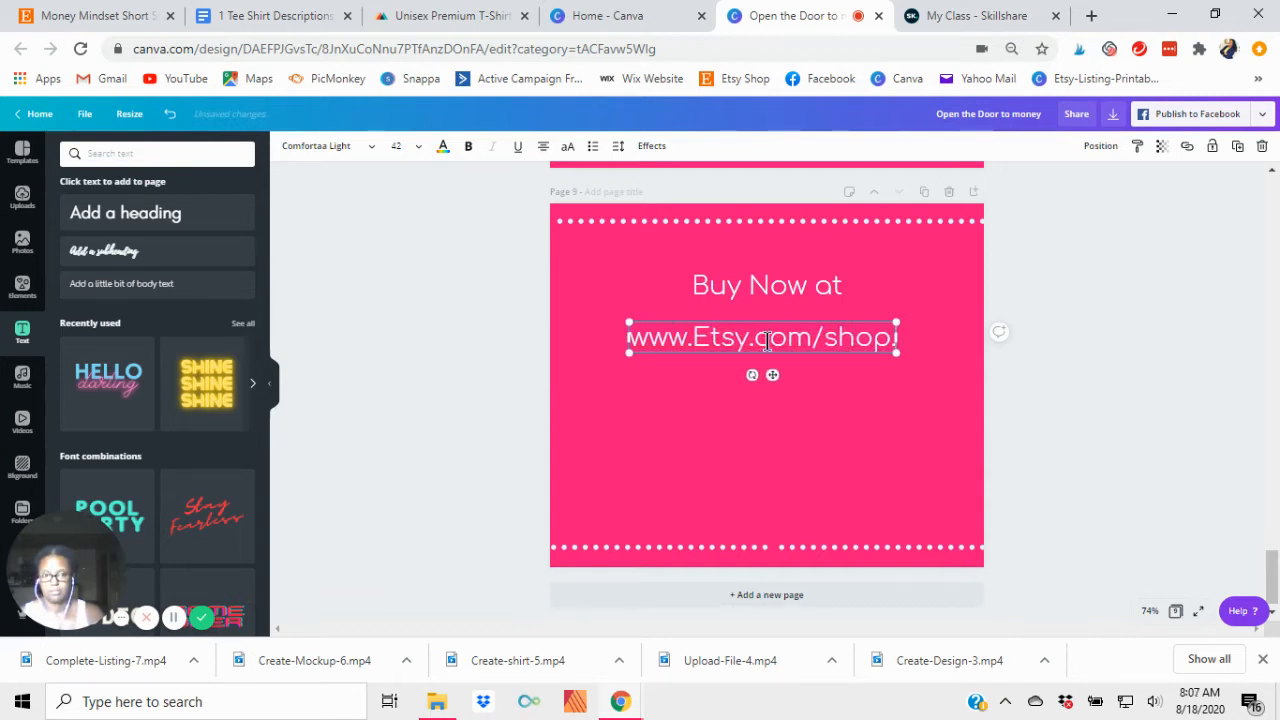
text(/)
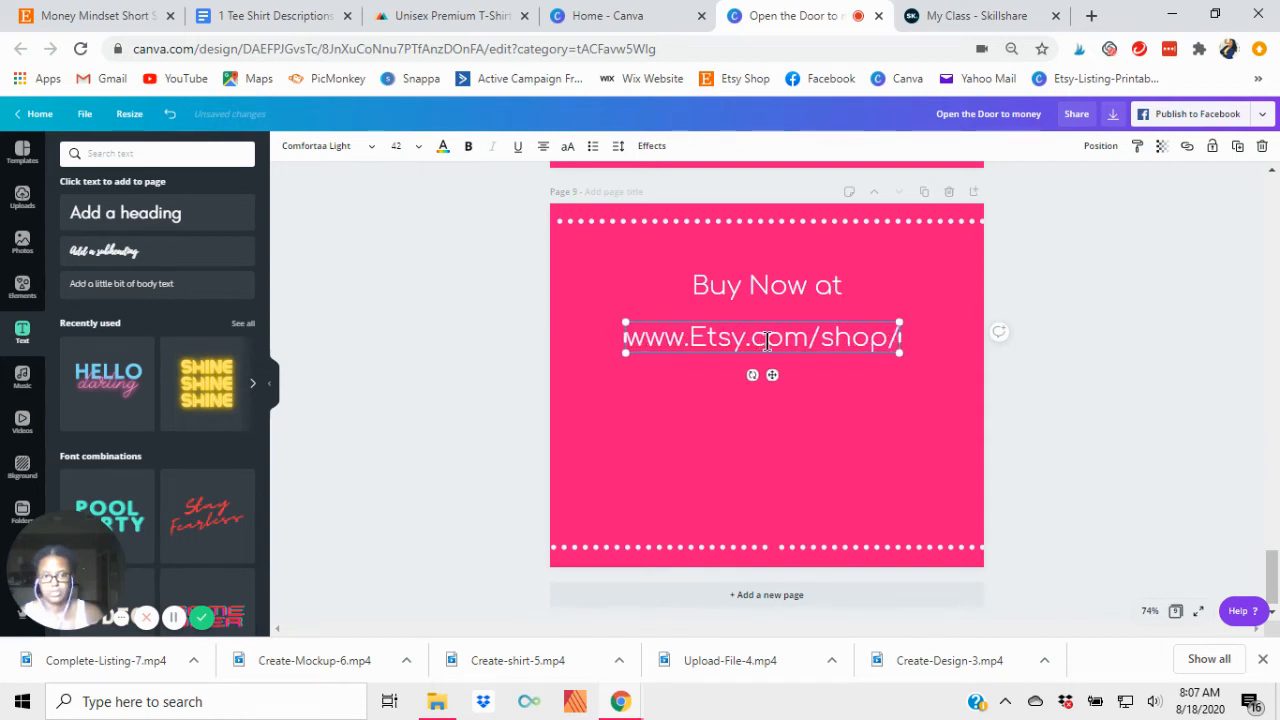
text(Bold Worl)
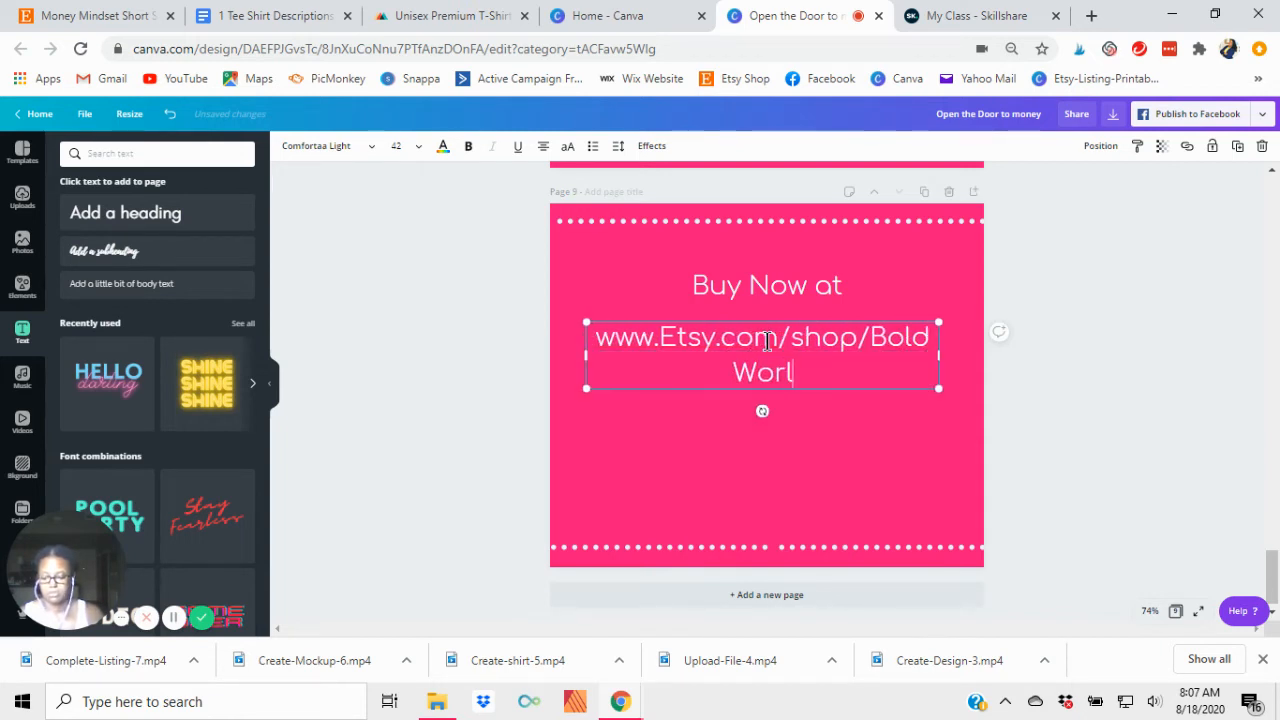
text(dPlanners.co)
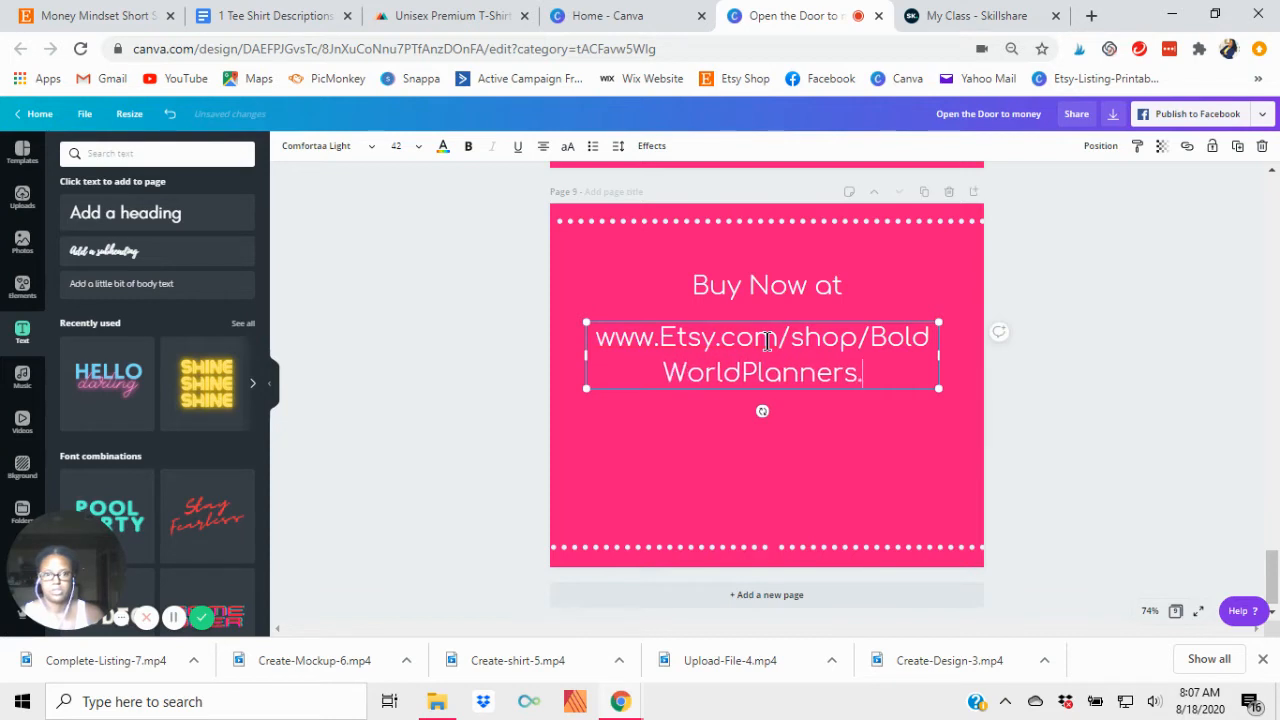
key(BackSpace)
key(BackSpace)
key(BackSpace)
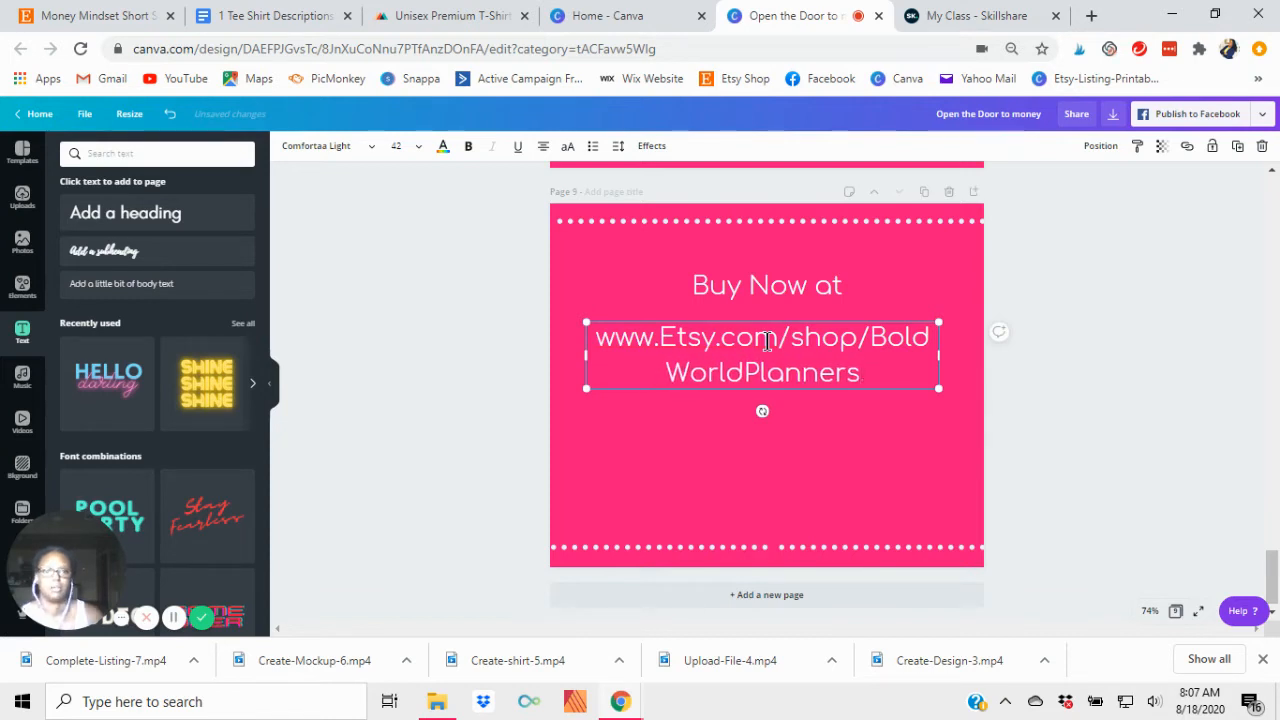
Step: Reduce the shop address to size 28, then scale it up slightly at both ends so it nearly spans the page width on one line
click(418, 150)
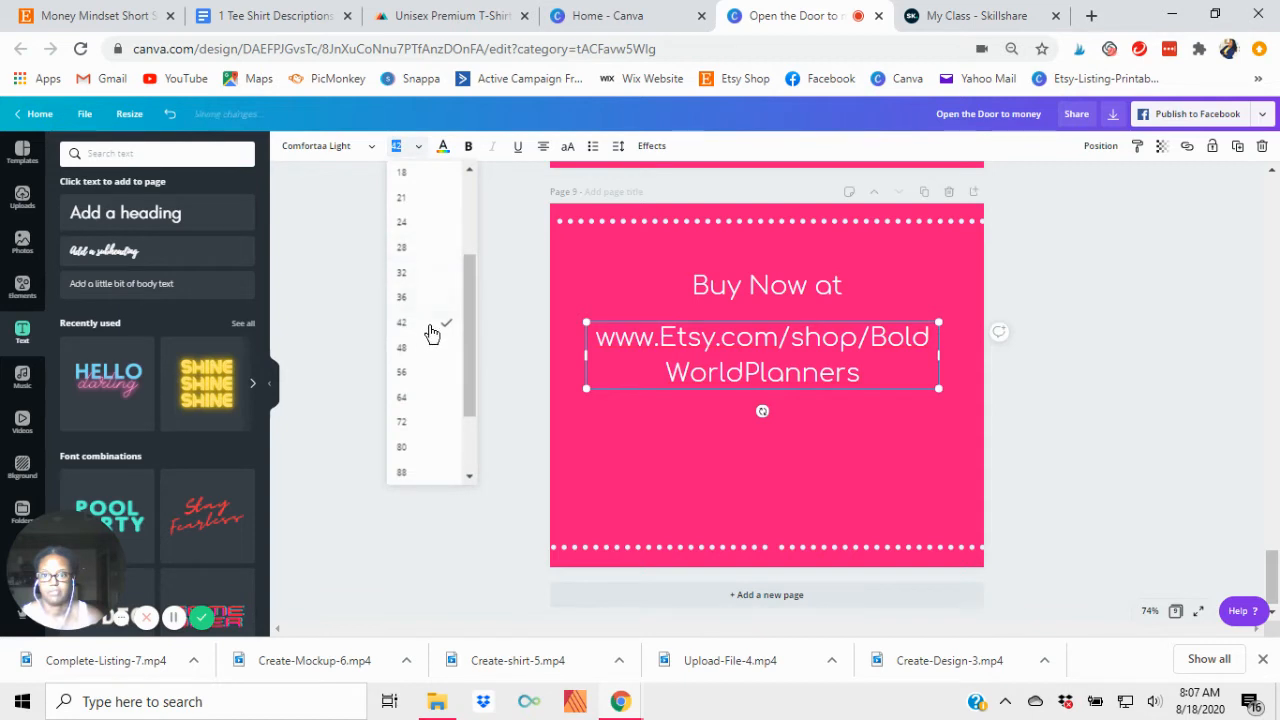
click(409, 276)
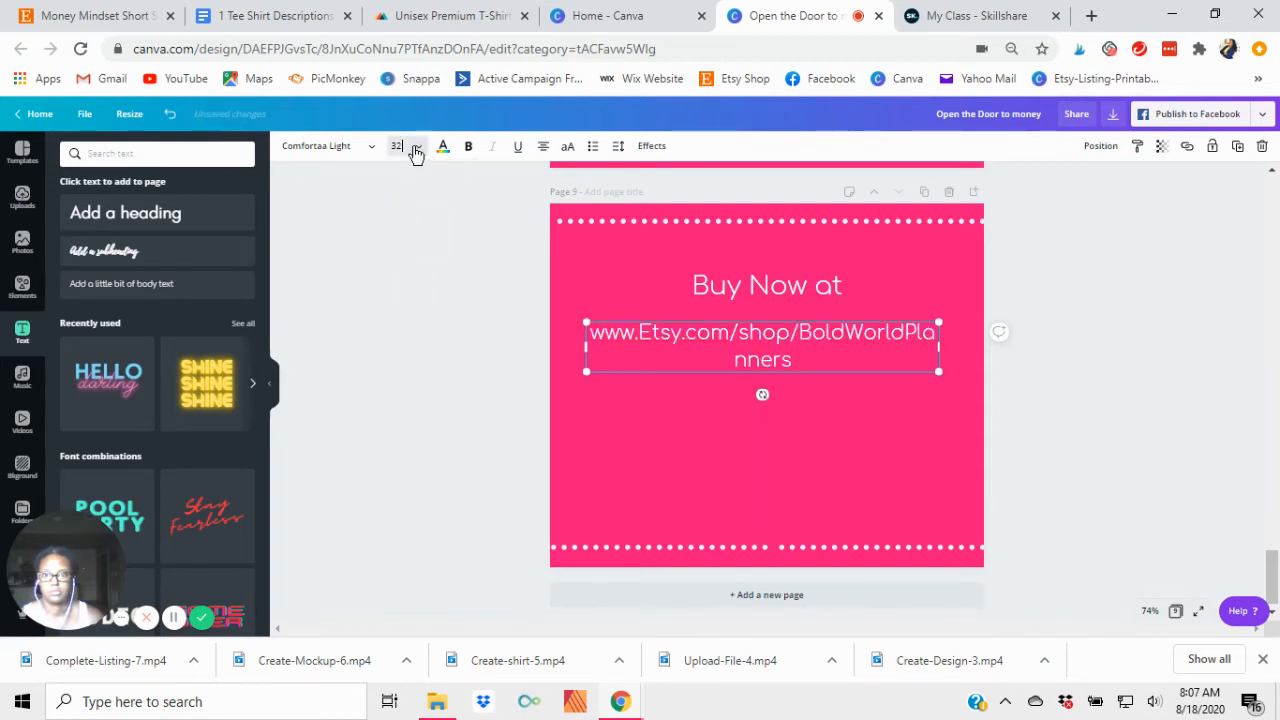
click(416, 150)
click(425, 300)
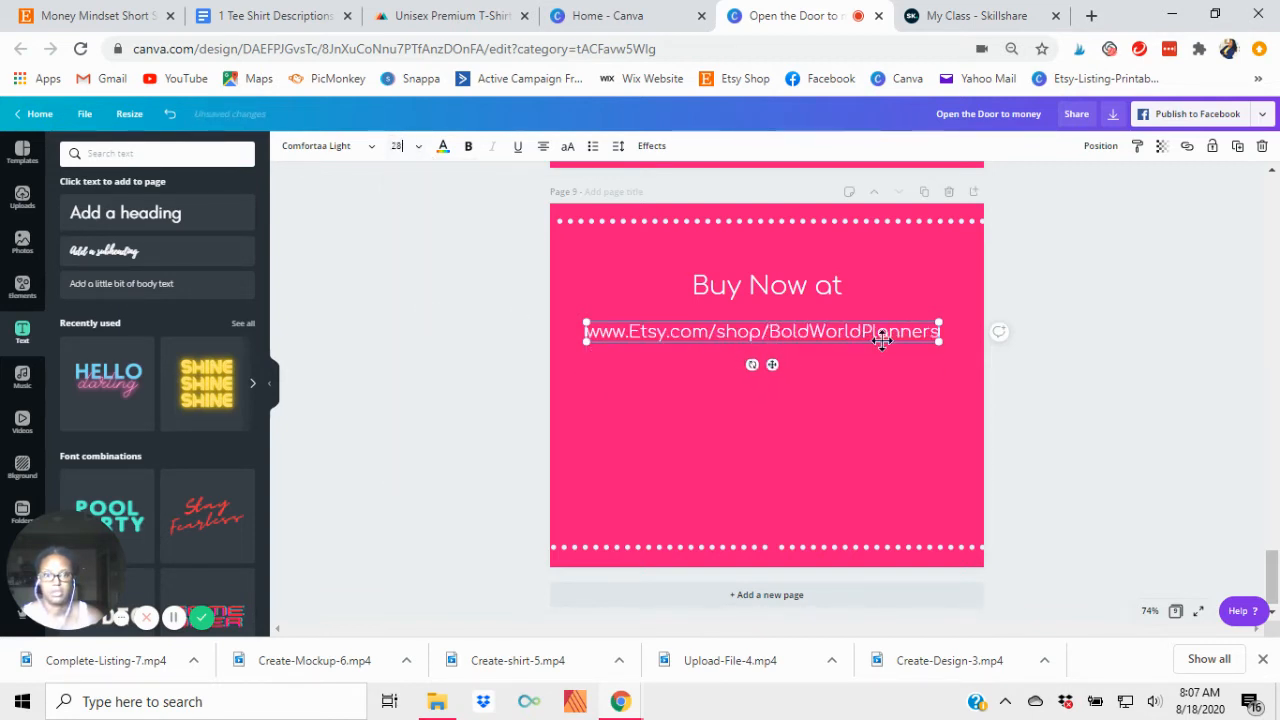
drag(936, 340, 966, 343)
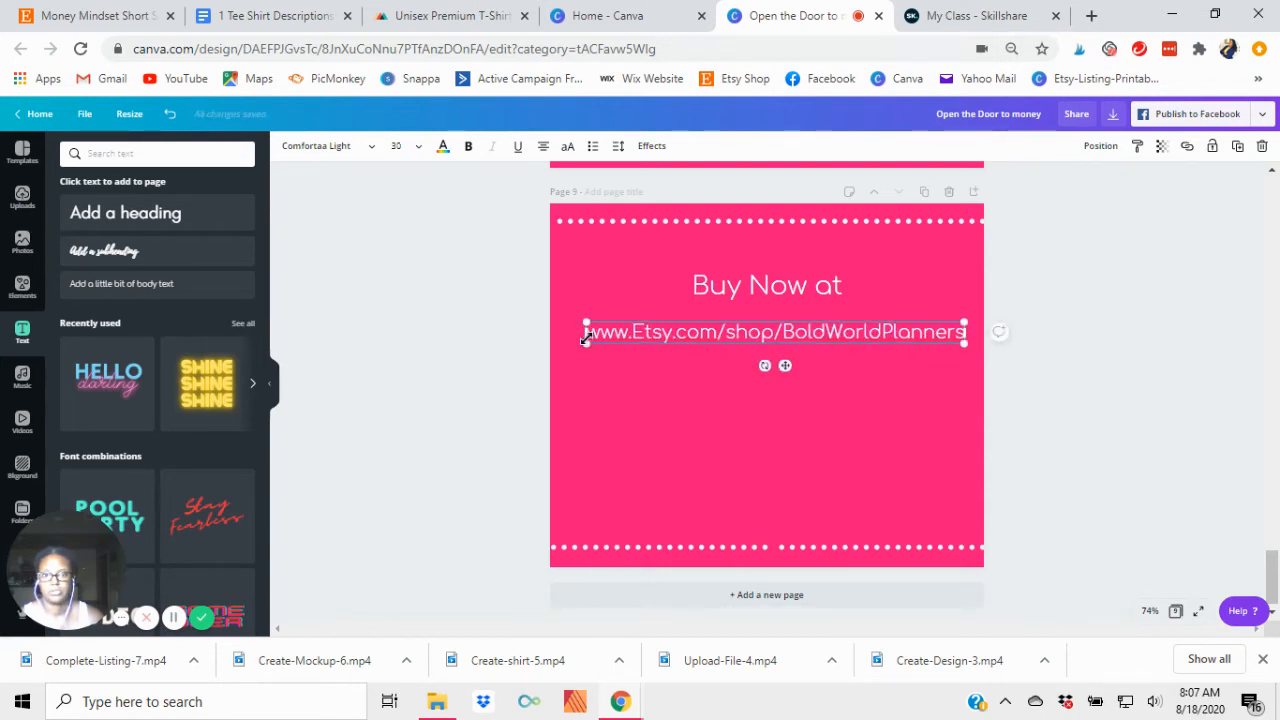
drag(574, 347, 561, 348)
click(467, 369)
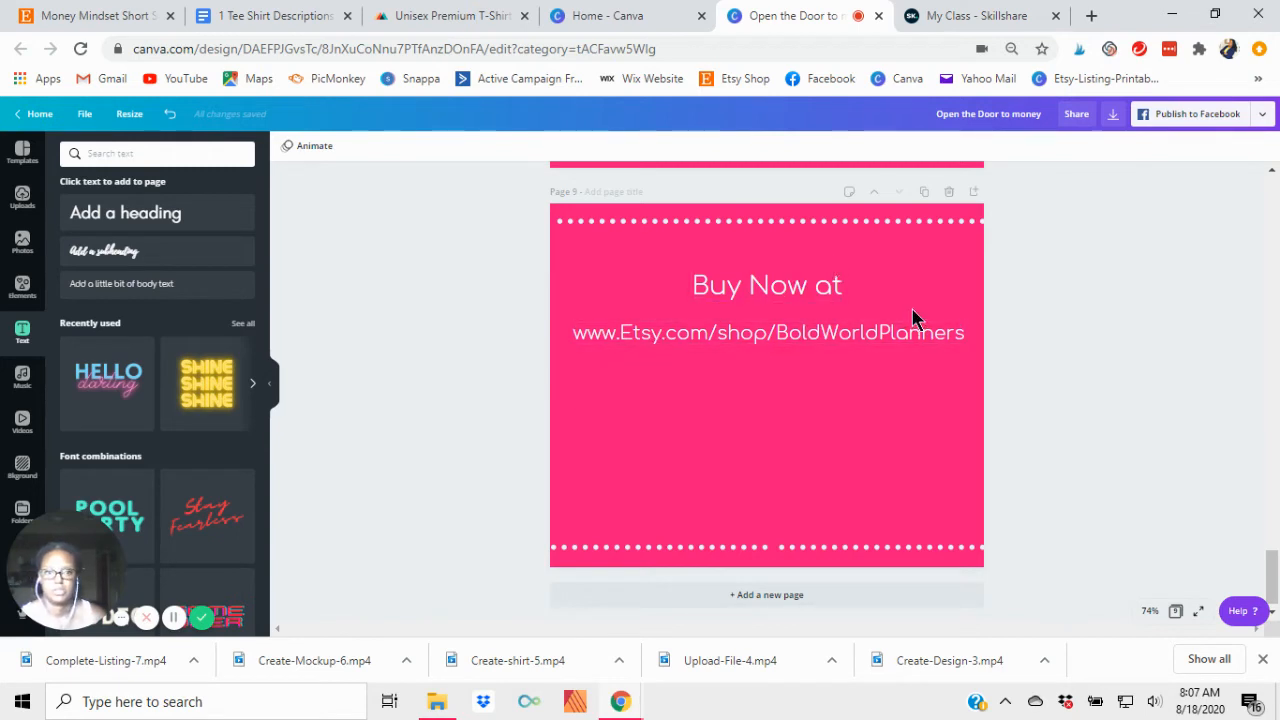
Step: Add the recently used shopping bag graphic with a heart to page 9 and center it below the shop address
click(22, 288)
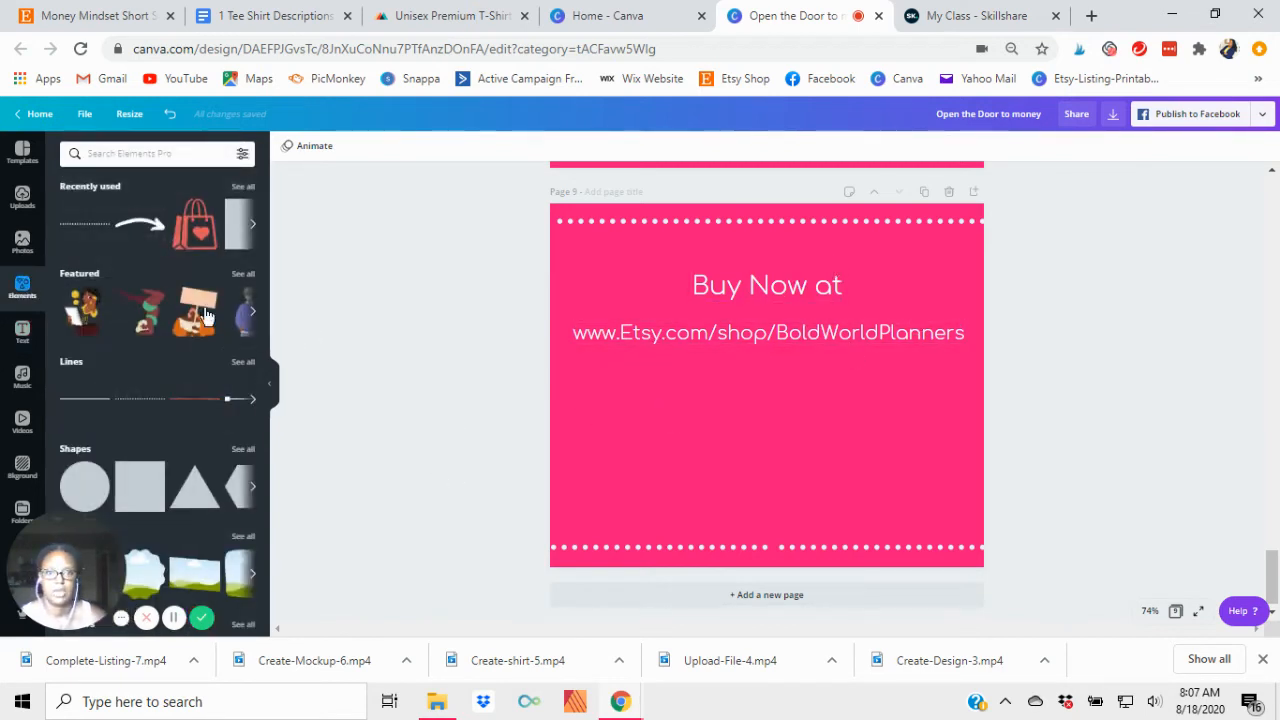
click(196, 230)
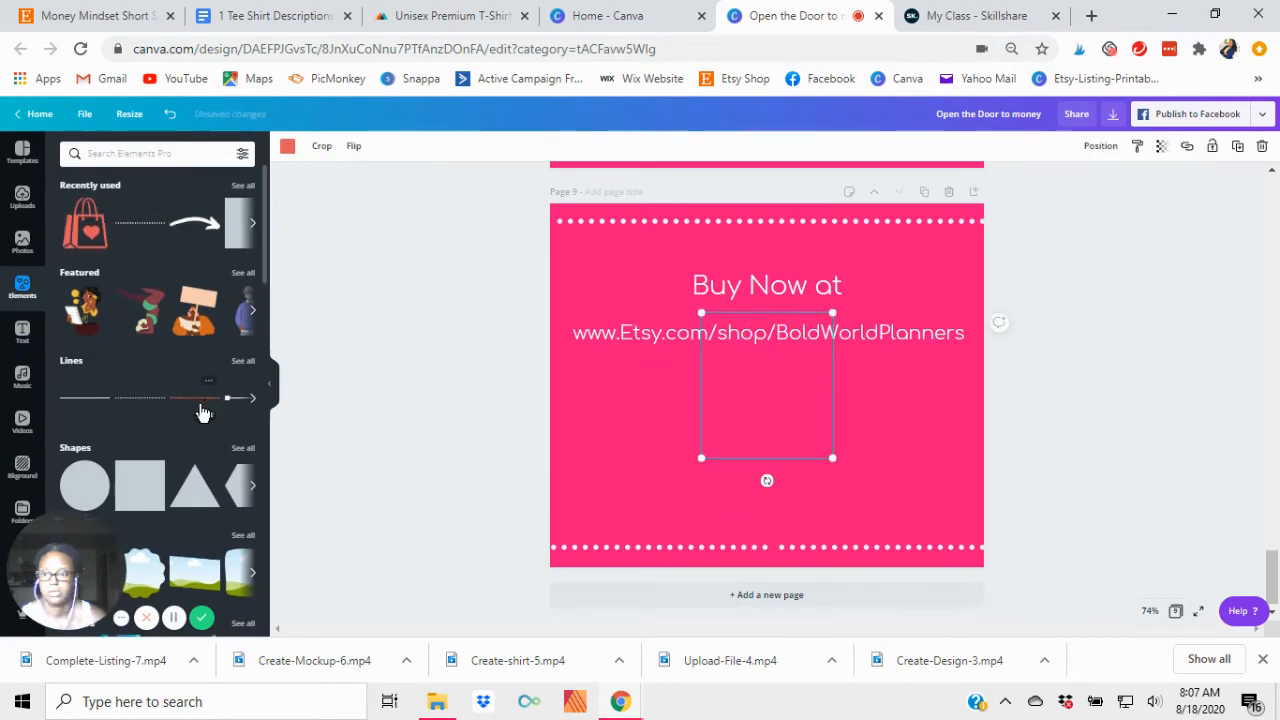
scroll(200, 411, down, 10)
scroll(202, 413, up, 5)
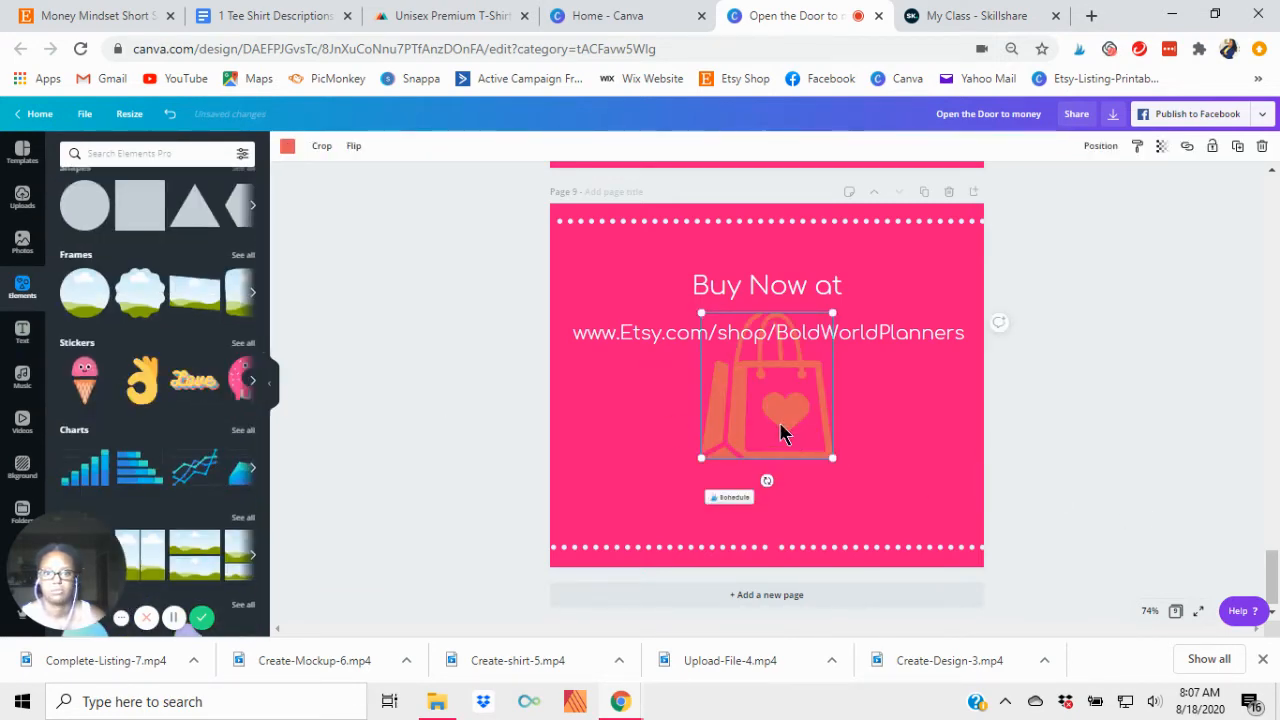
scroll(105, 265, up, 3)
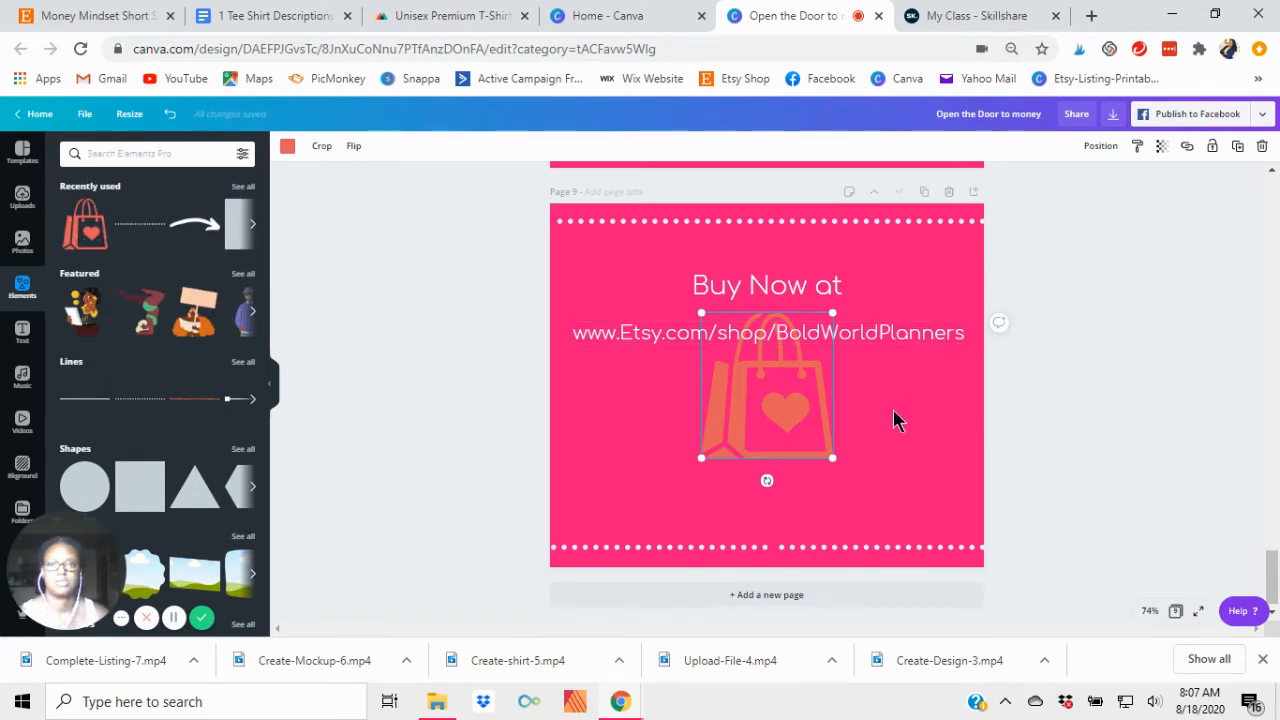
drag(778, 414, 772, 470)
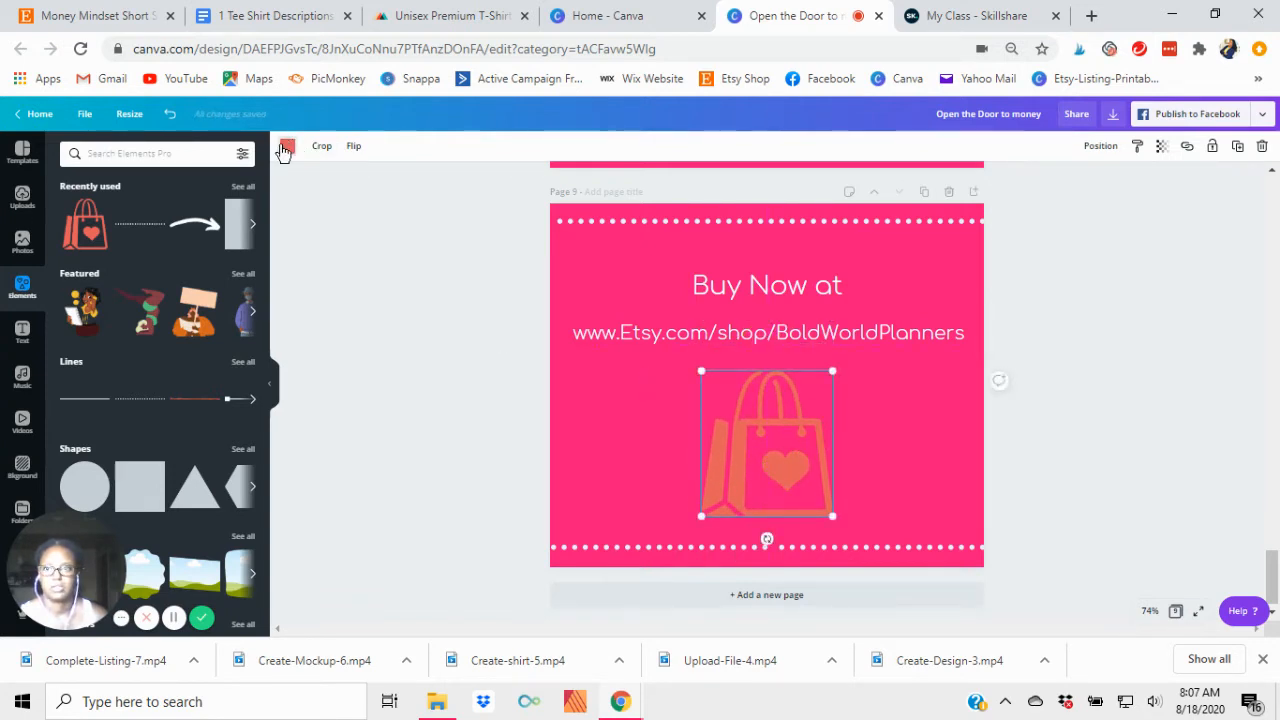
Step: Recolor the shopping bag graphic with the light gray from the document colors
click(287, 145)
click(243, 270)
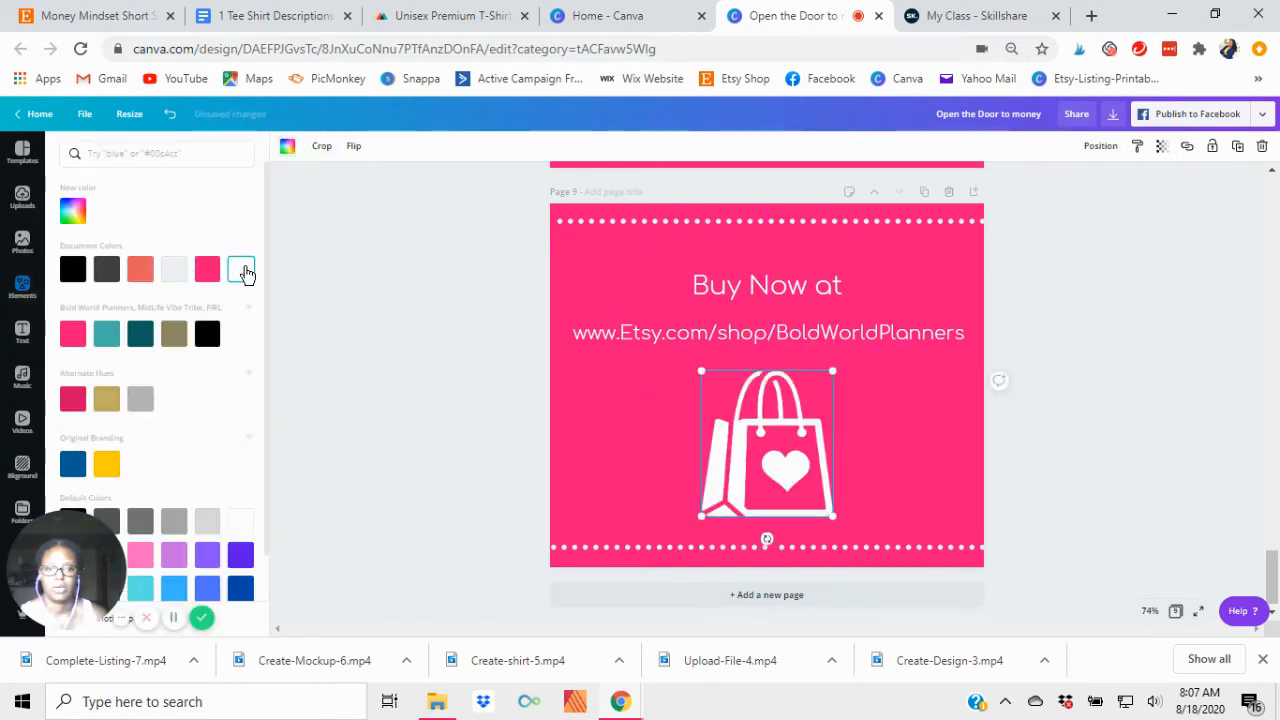
click(176, 279)
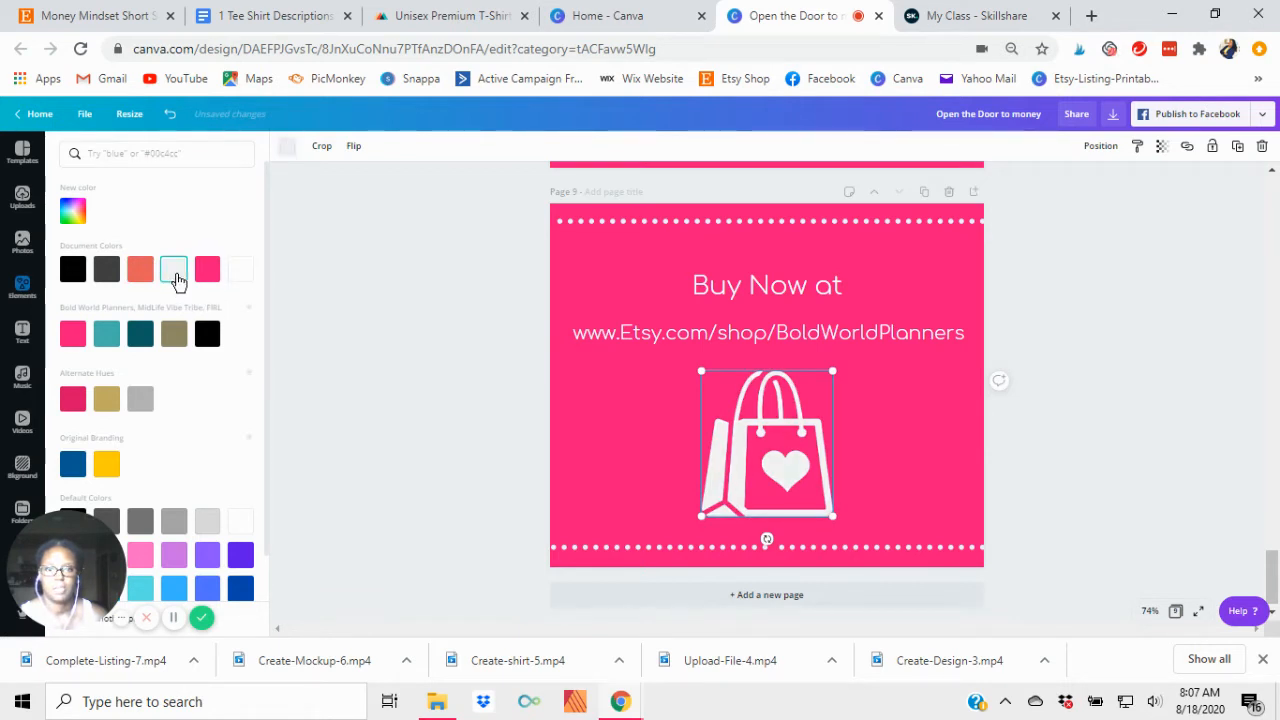
click(429, 432)
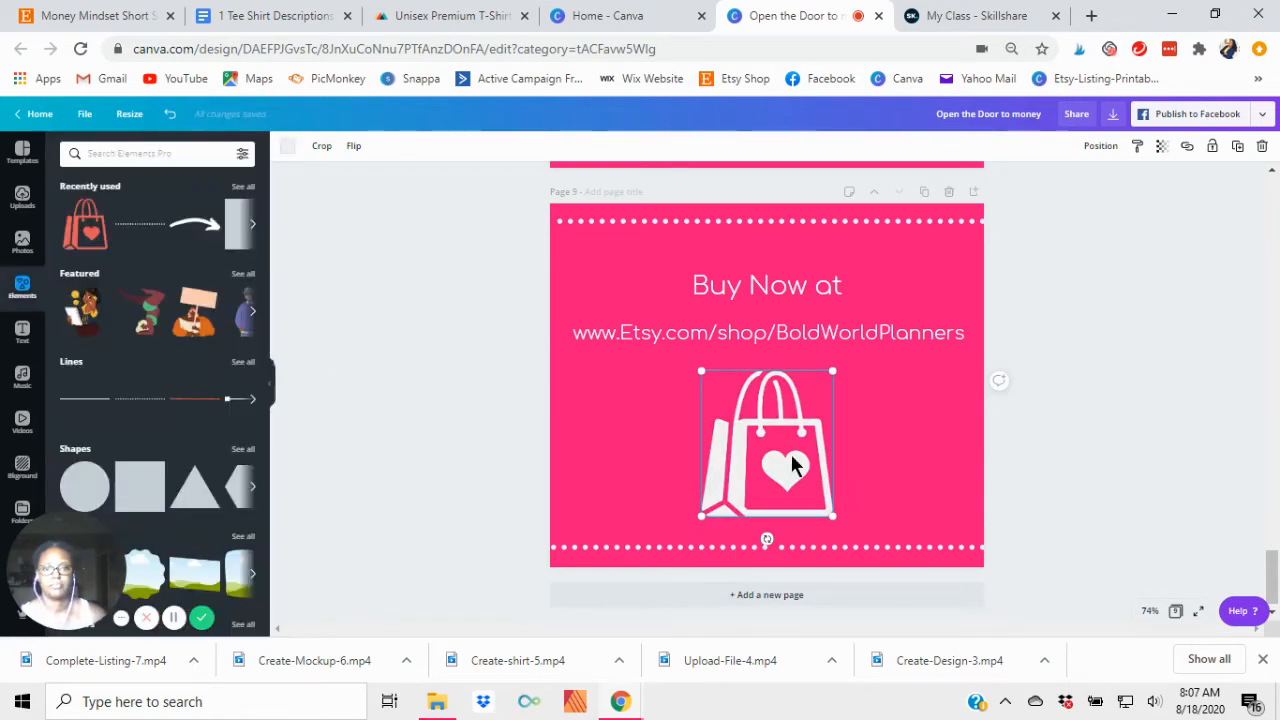
click(426, 497)
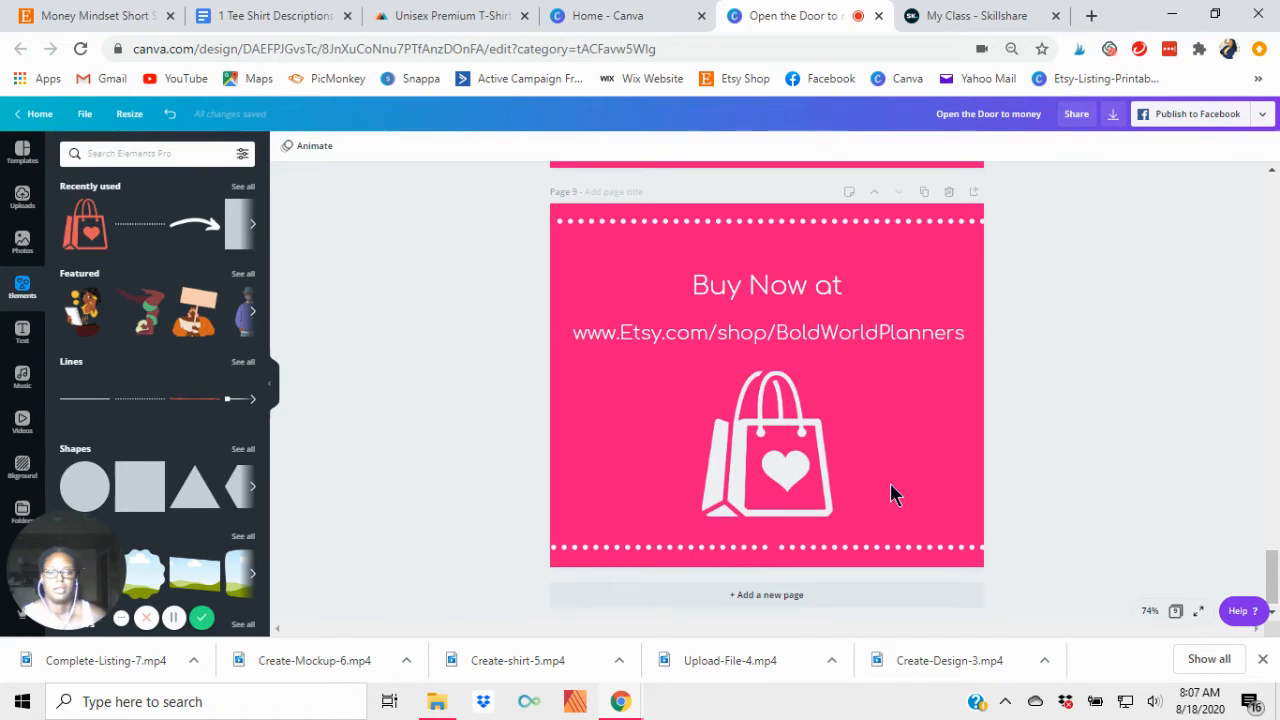
Step: Go to page 1 and fill its picture frame with the uploaded mockup of the curly-haired woman wearing the brown "Welcome Money" T-shirt
scroll(742, 355, up, 8)
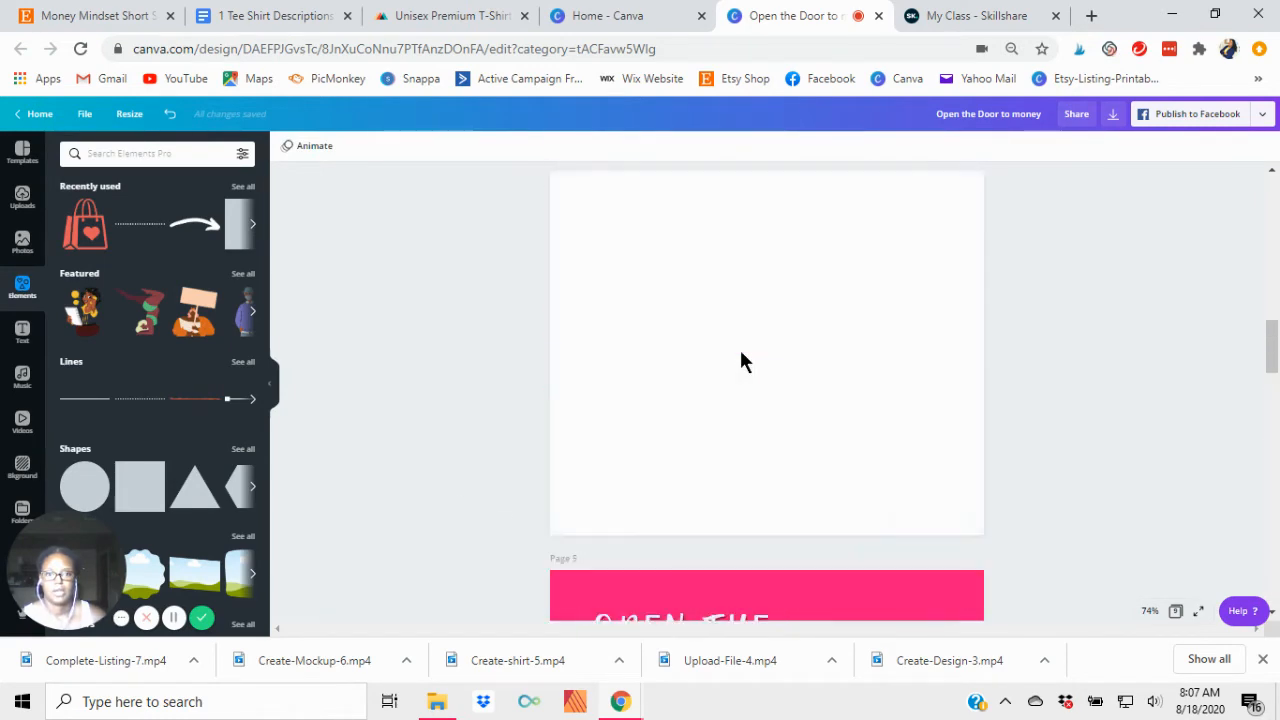
scroll(742, 360, up, 5)
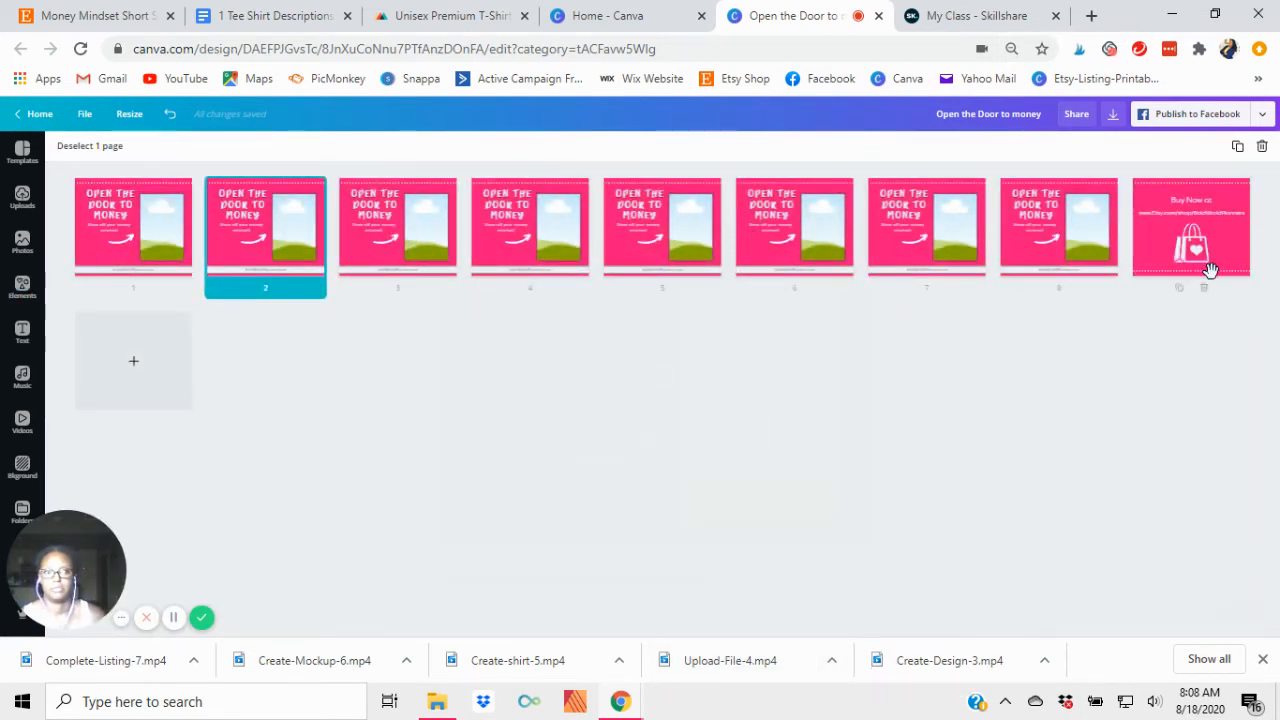
double_click(136, 222)
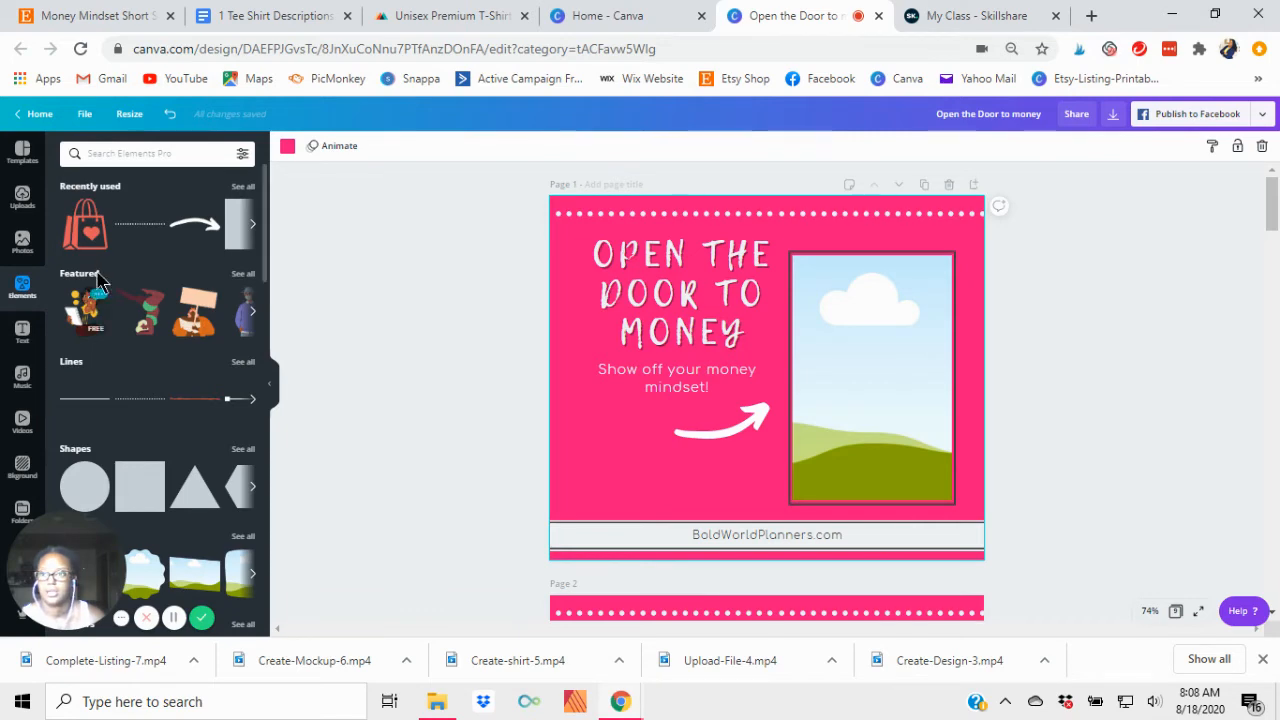
click(22, 196)
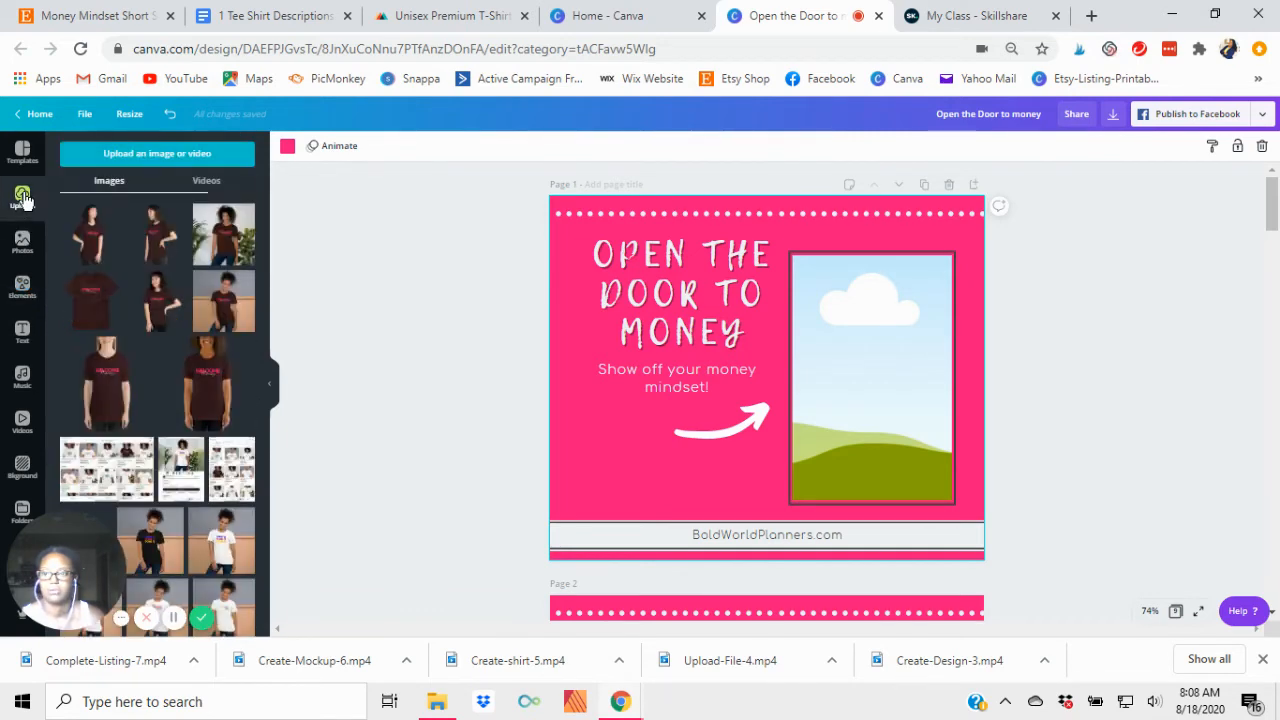
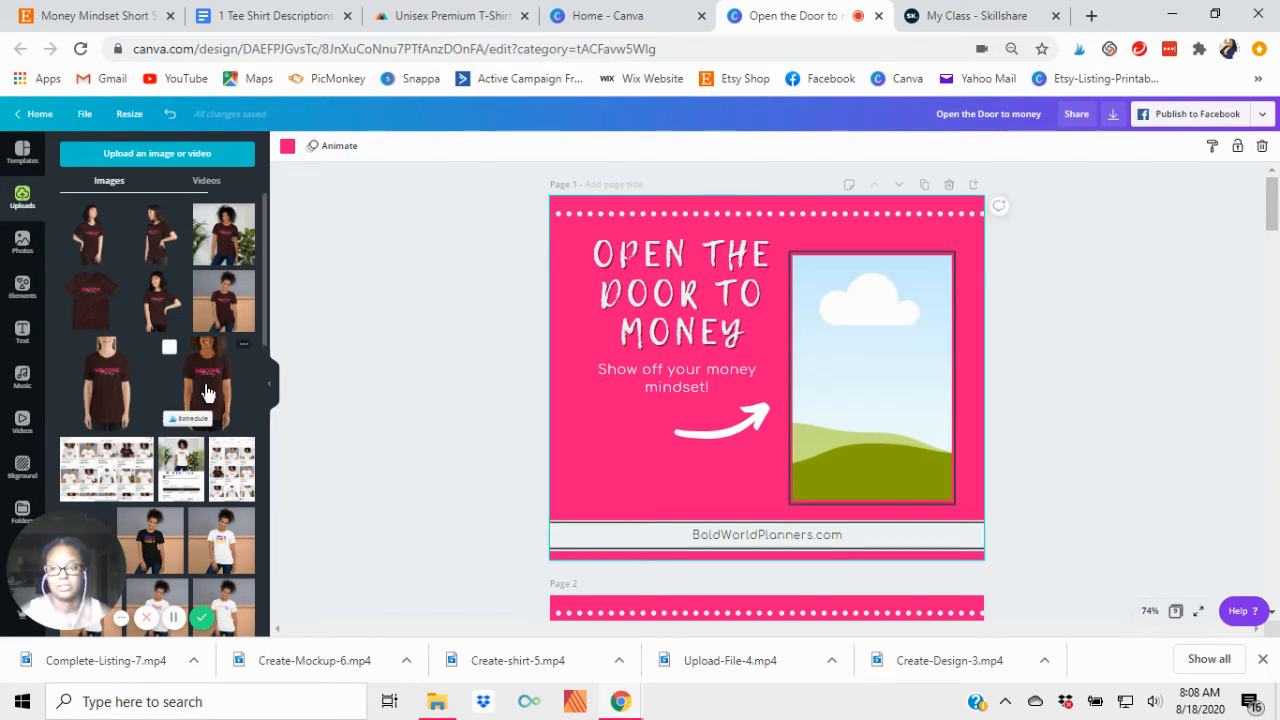
click(205, 390)
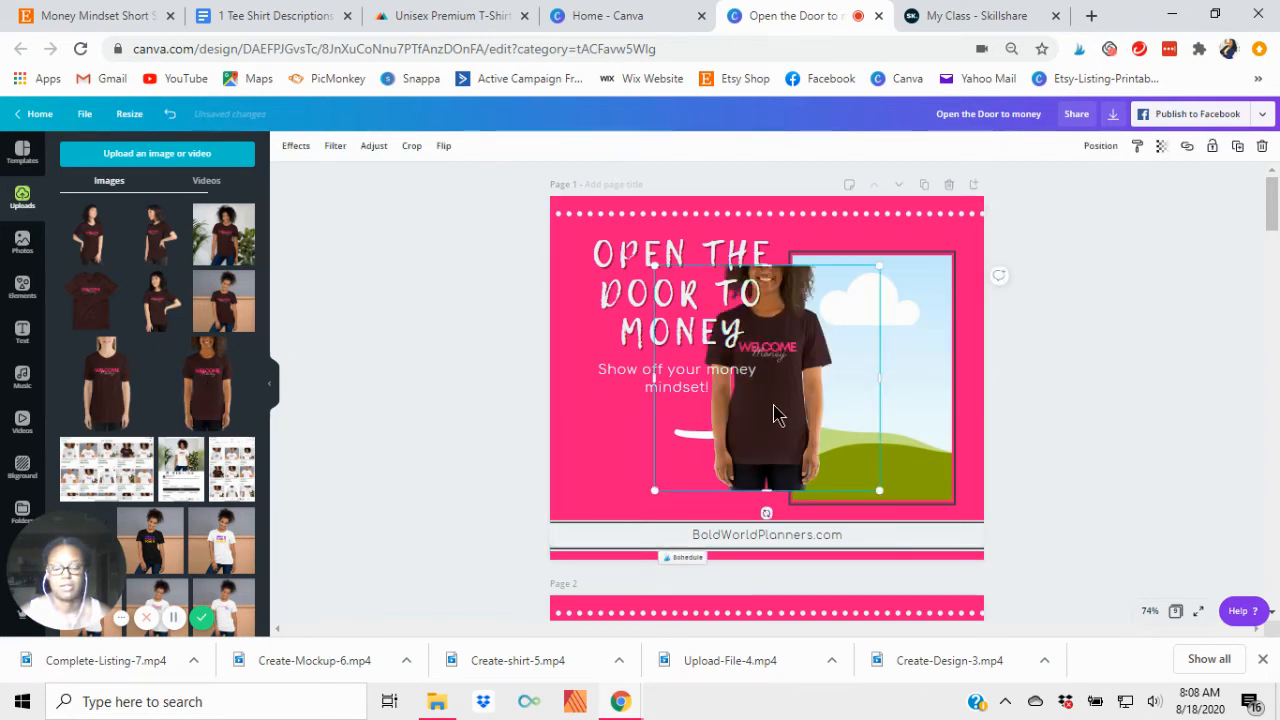
drag(778, 415, 866, 414)
click(1160, 472)
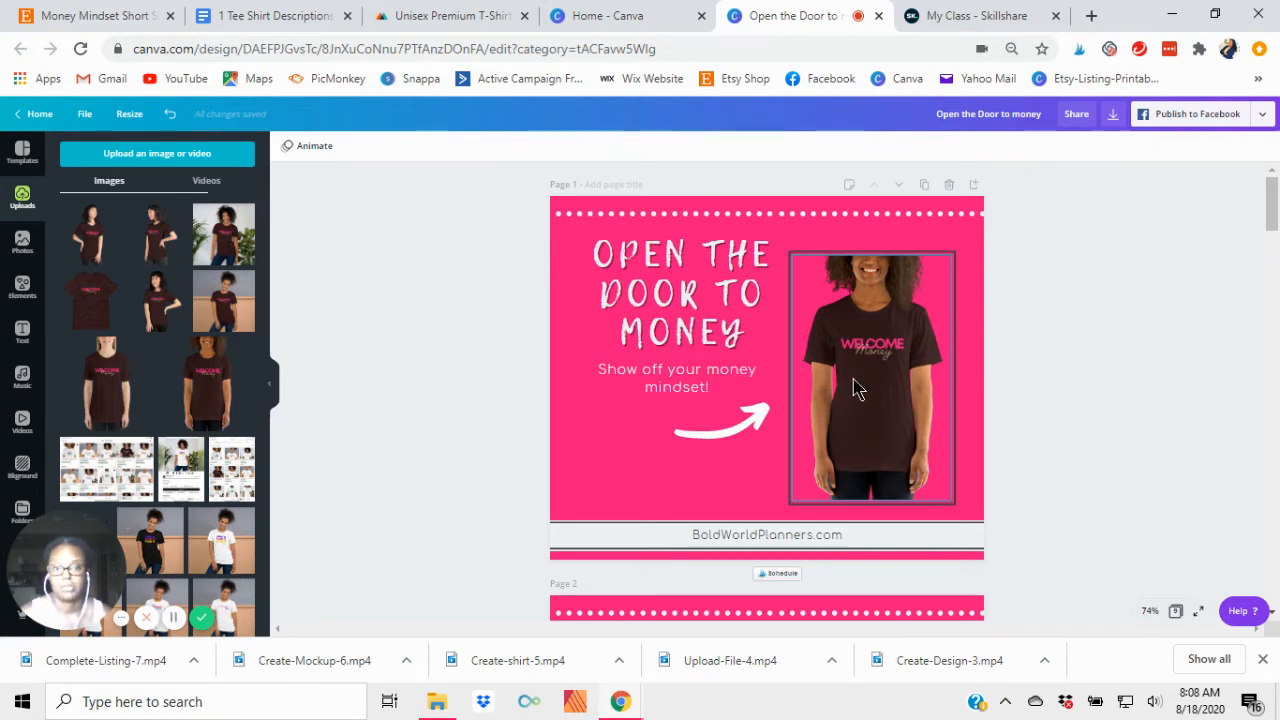
Step: Add a square shape to page 1 and resize it to cover the T-shirt picture inside its border
click(23, 281)
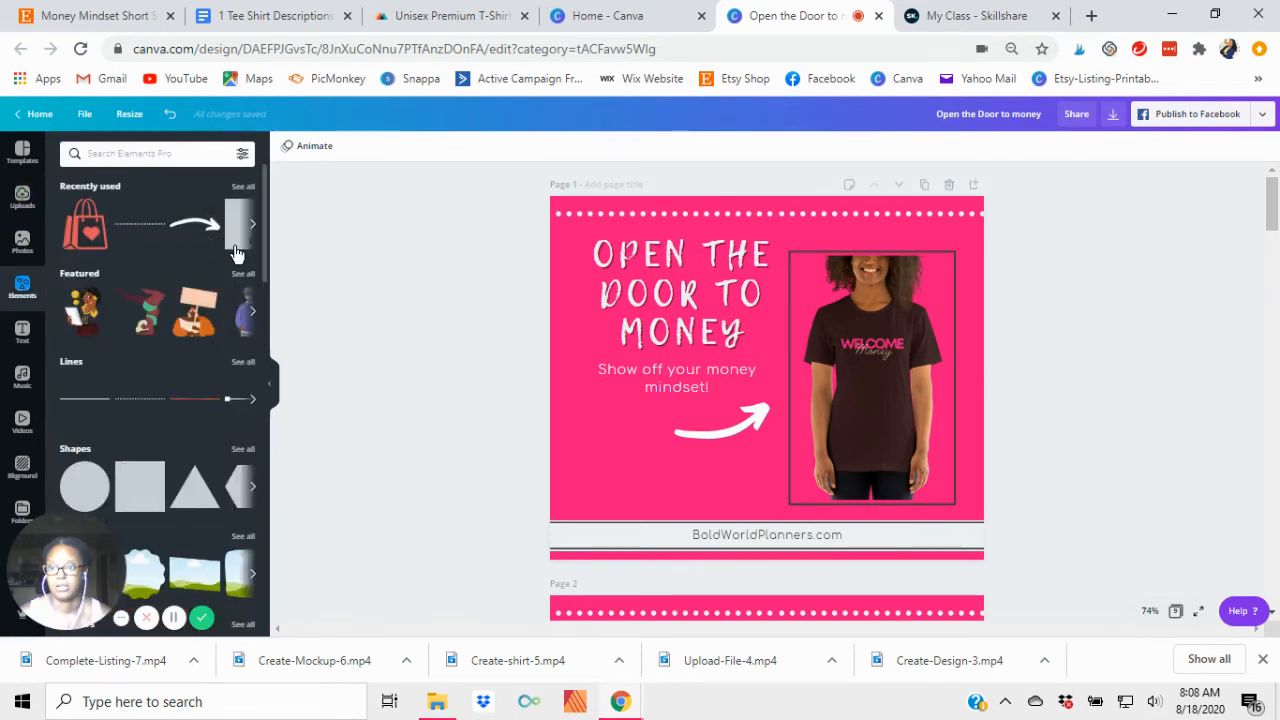
click(139, 486)
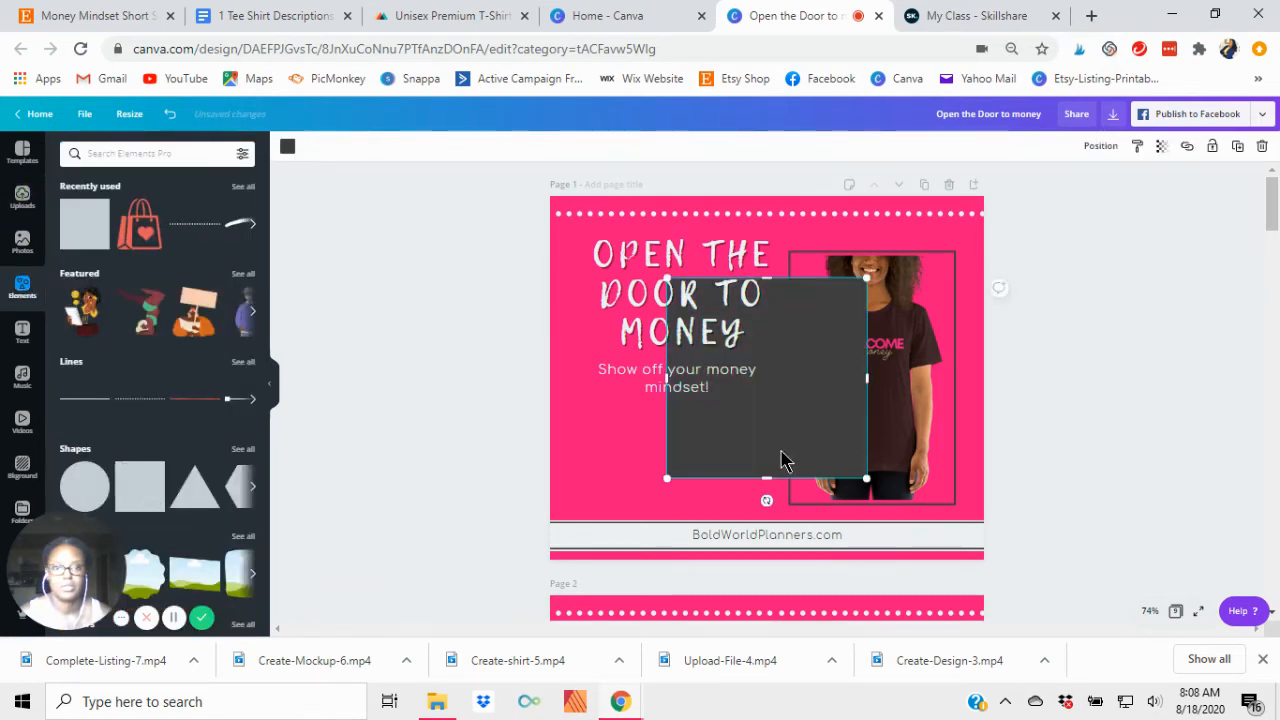
drag(866, 447, 901, 426)
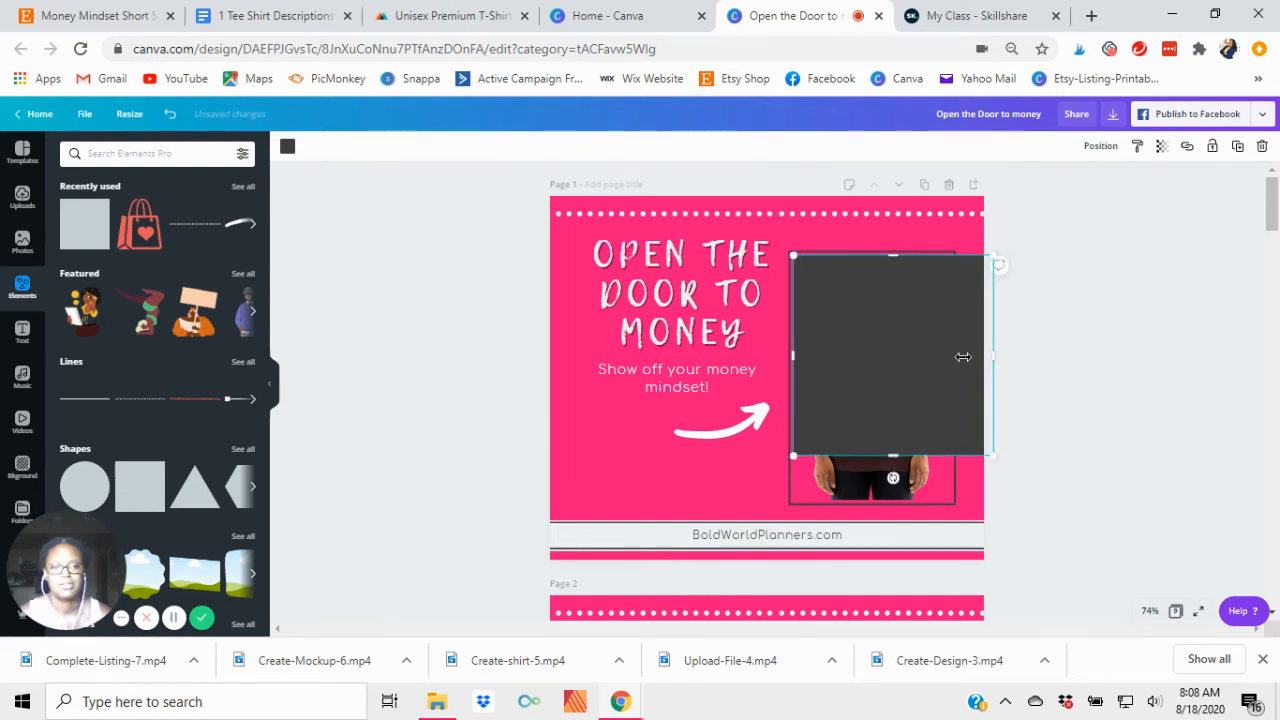
drag(963, 357, 951, 357)
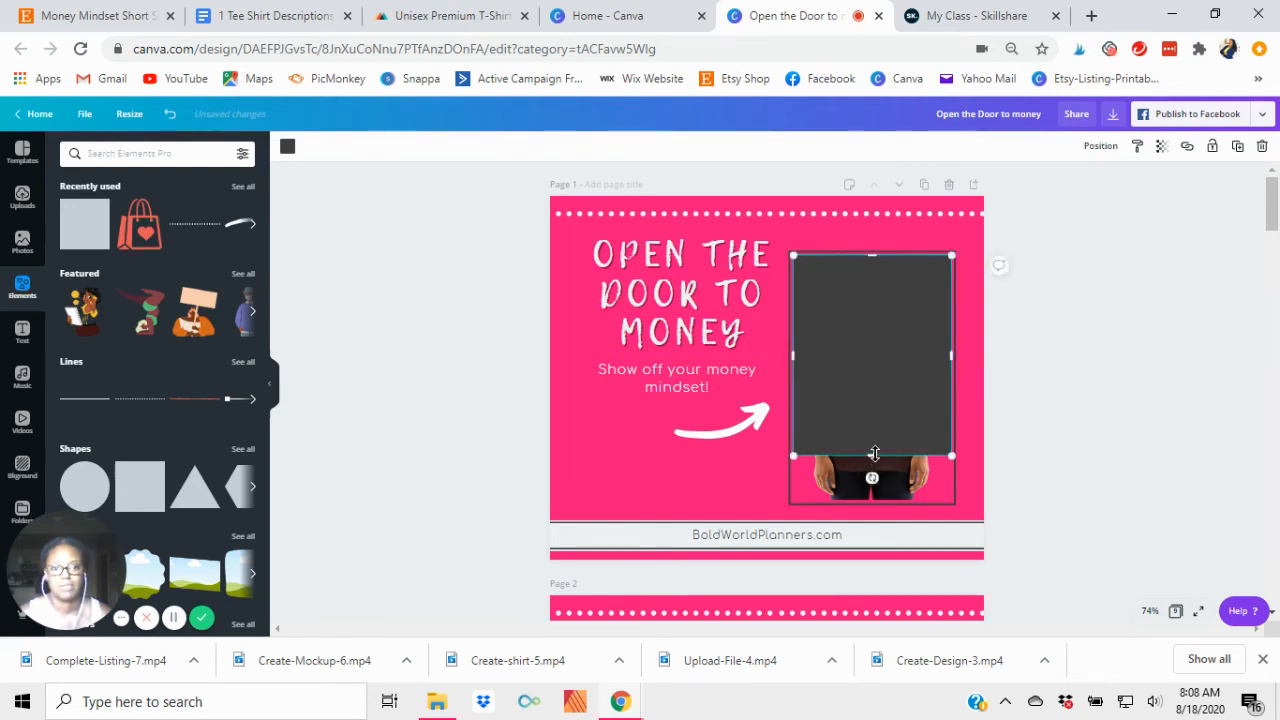
drag(874, 454, 878, 500)
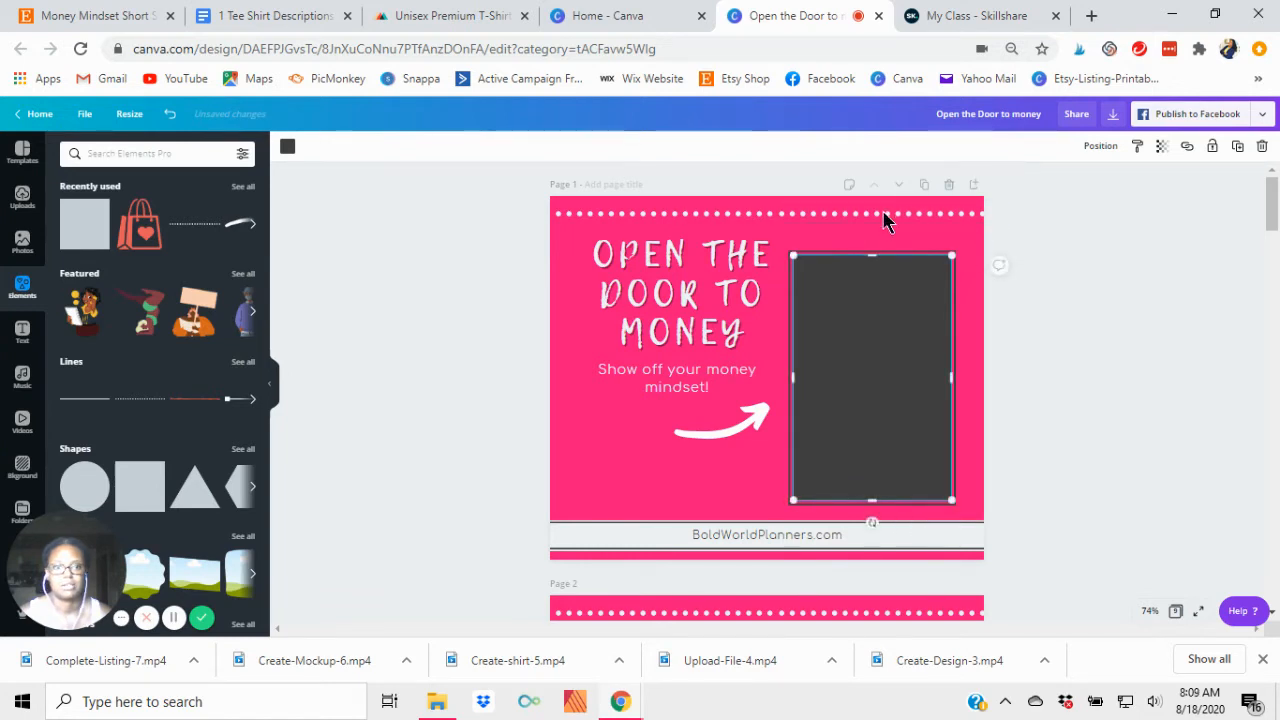
Step: Recolor the rectangle over the page 1 picture white and send it backward behind the T-shirt mockup
click(286, 148)
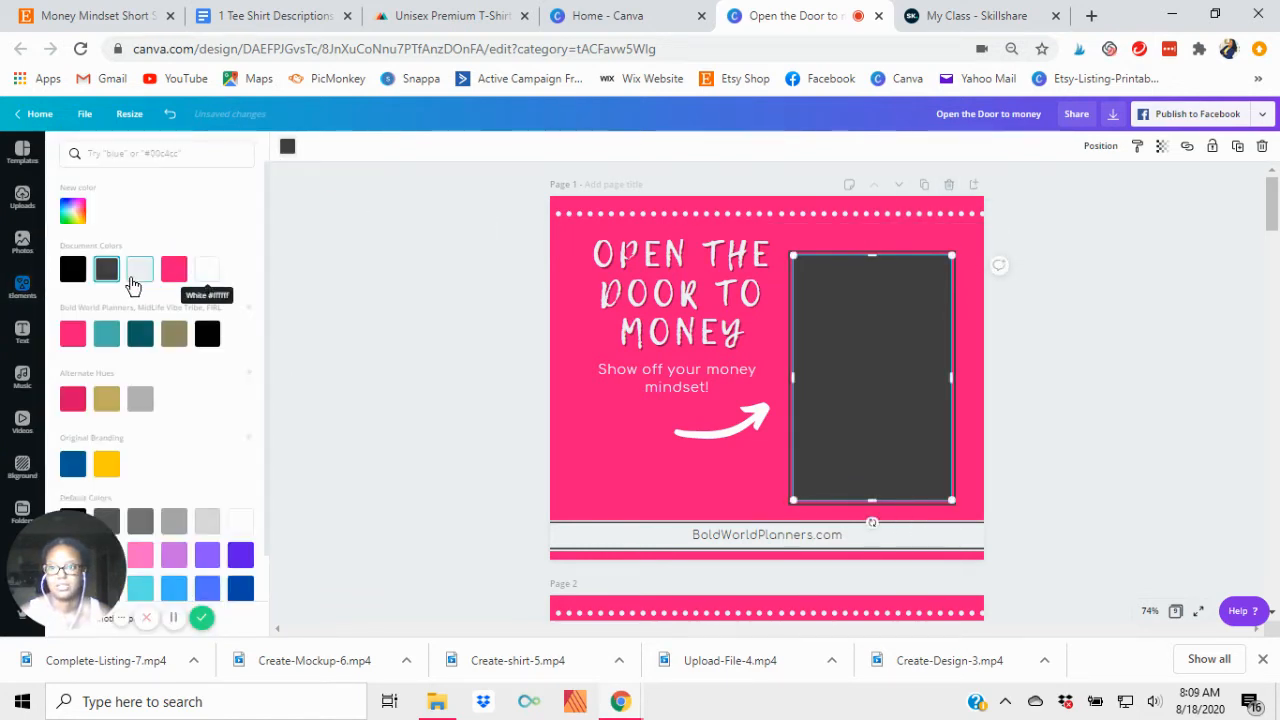
click(136, 272)
click(218, 273)
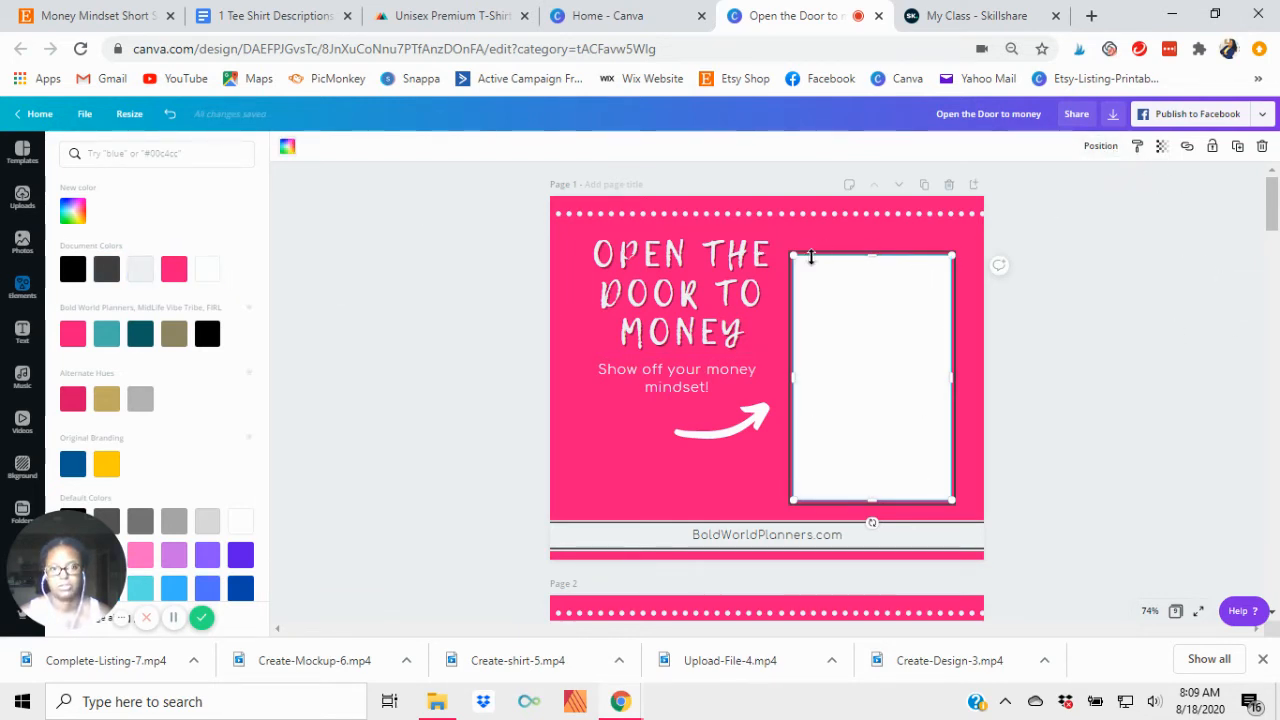
click(1100, 146)
click(1052, 184)
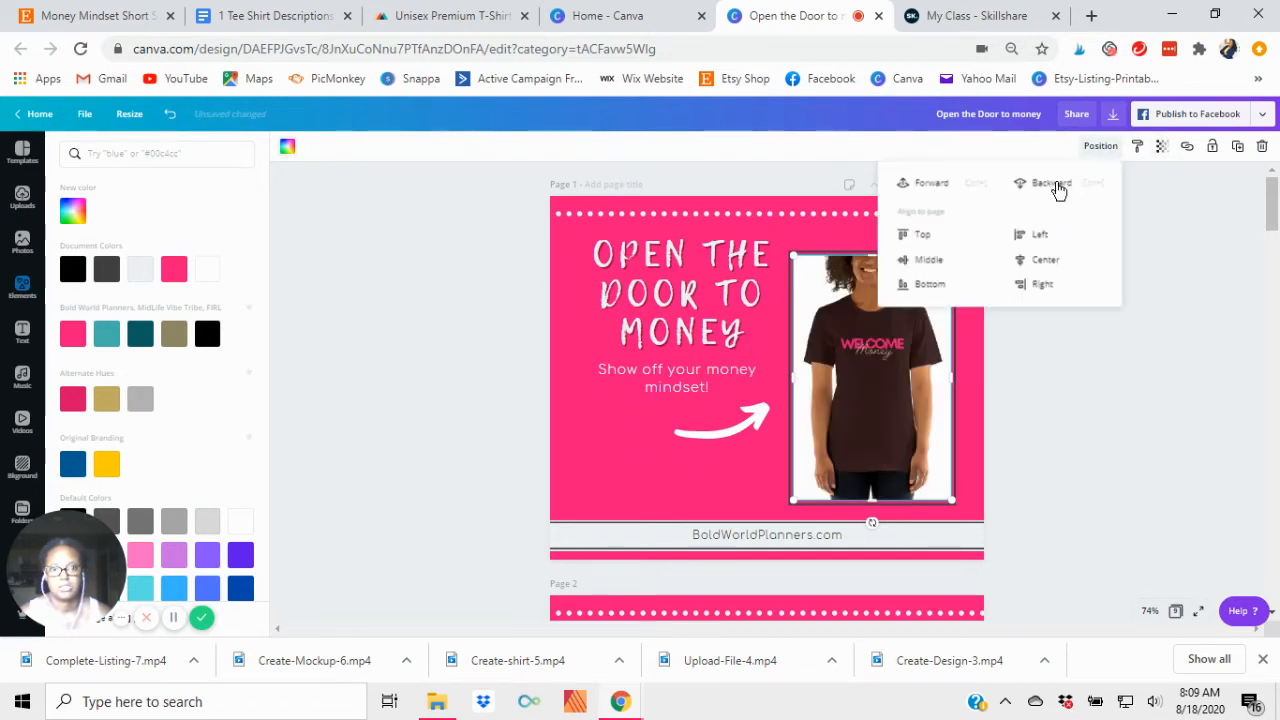
click(1098, 431)
click(1085, 417)
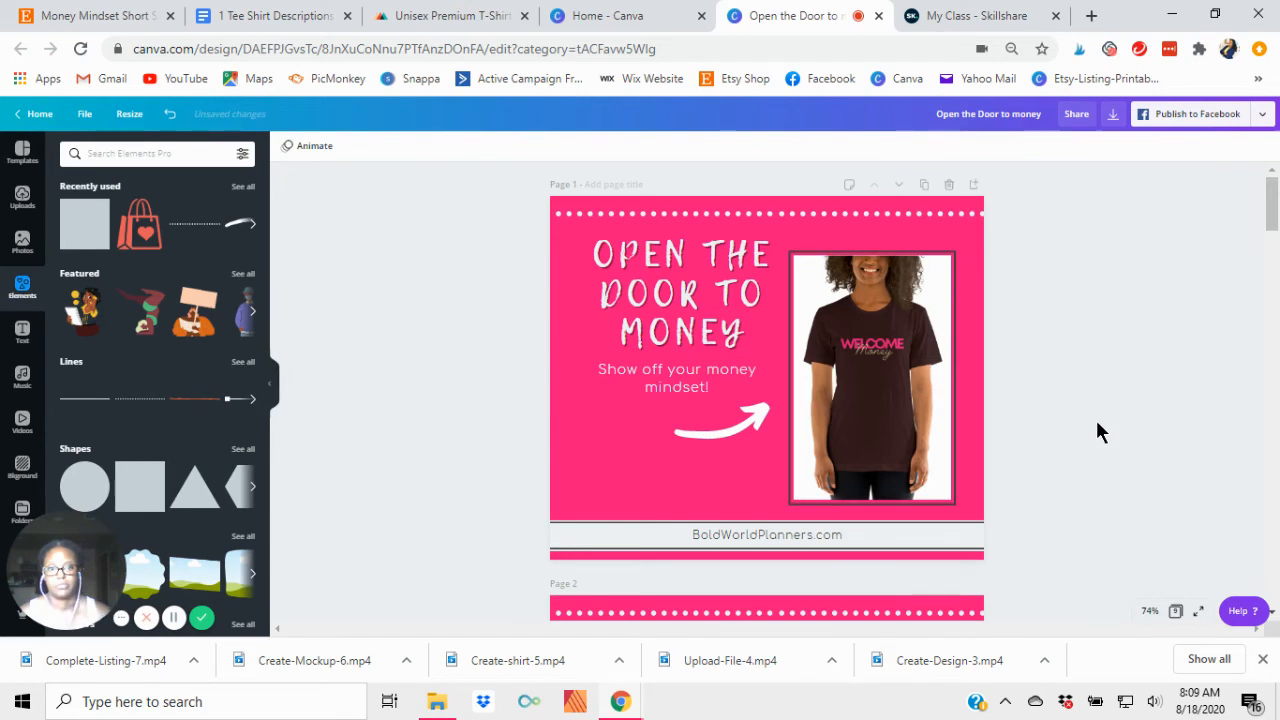
Step: Fine-tune the top edge of the page 1 mockup picture inside its border and preview the page in full screen
click(875, 340)
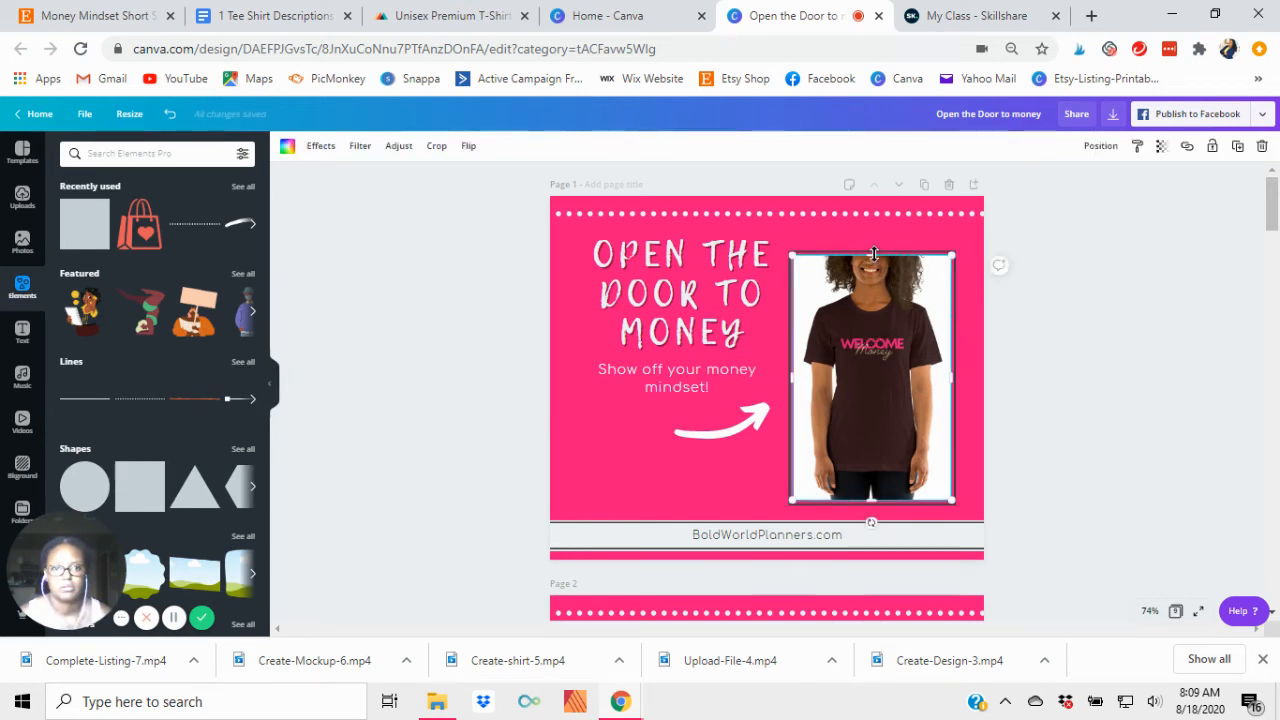
drag(874, 252, 876, 258)
click(1120, 440)
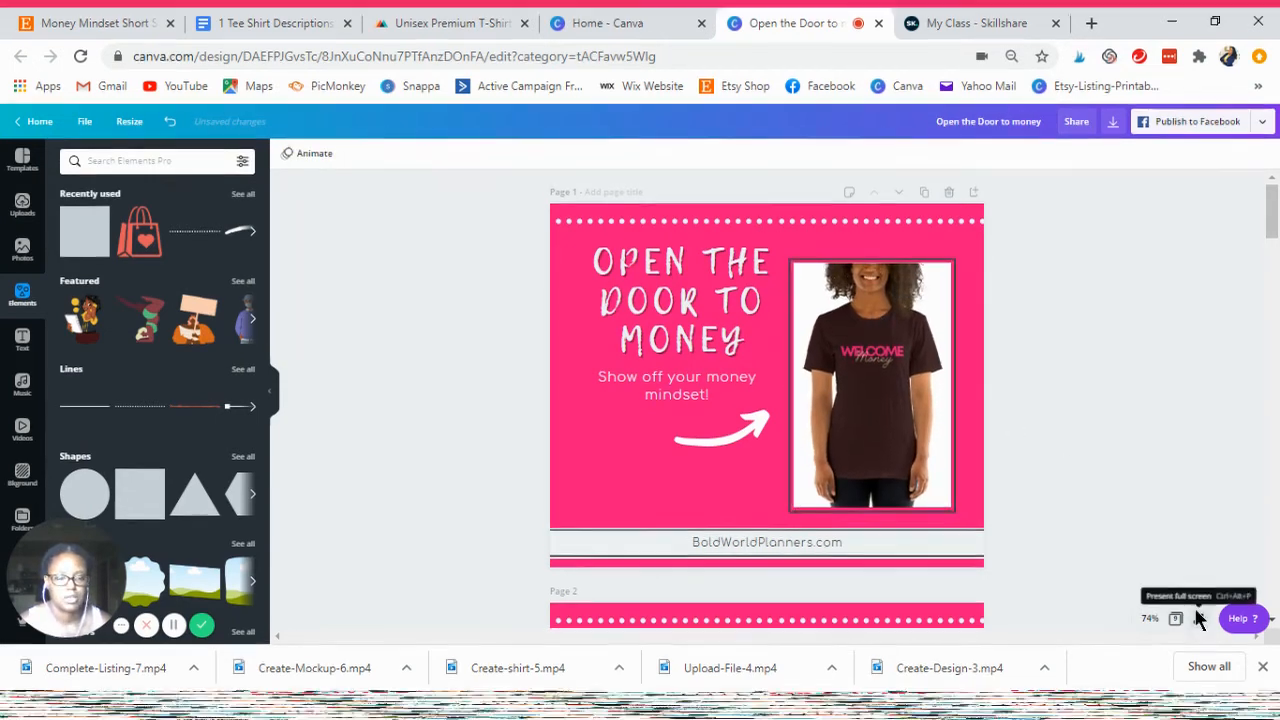
click(1198, 613)
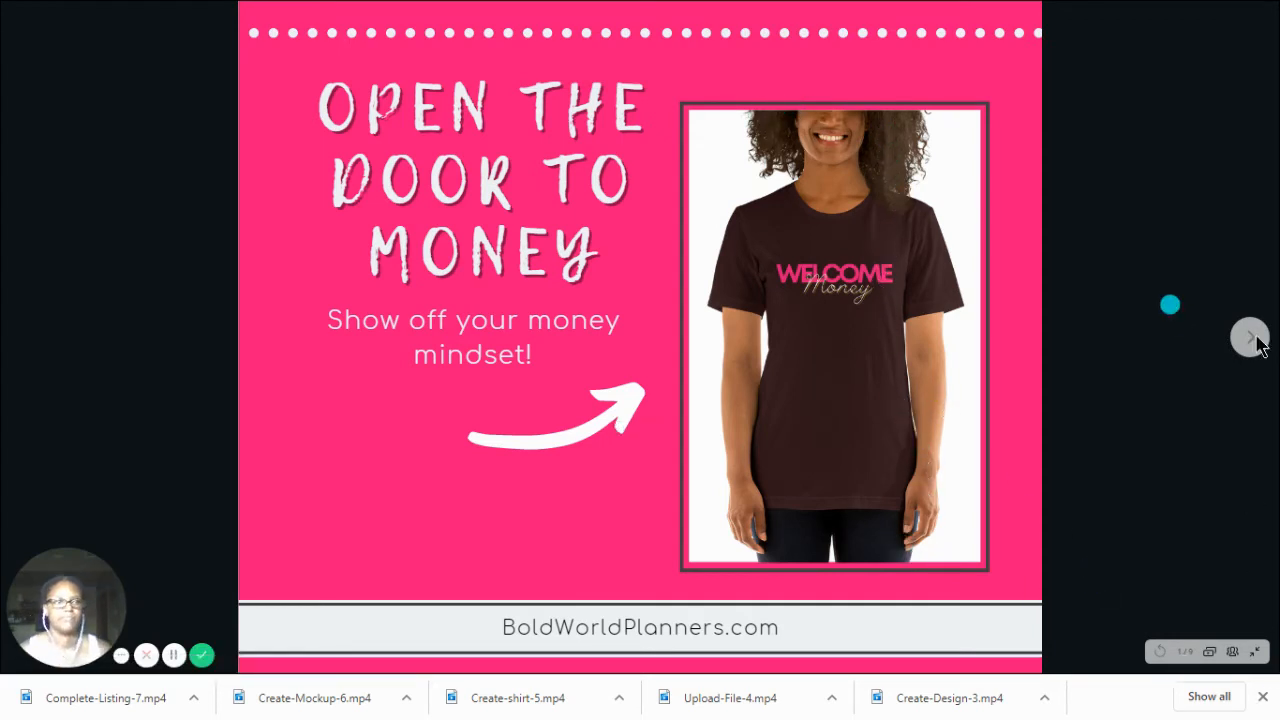
click(1262, 658)
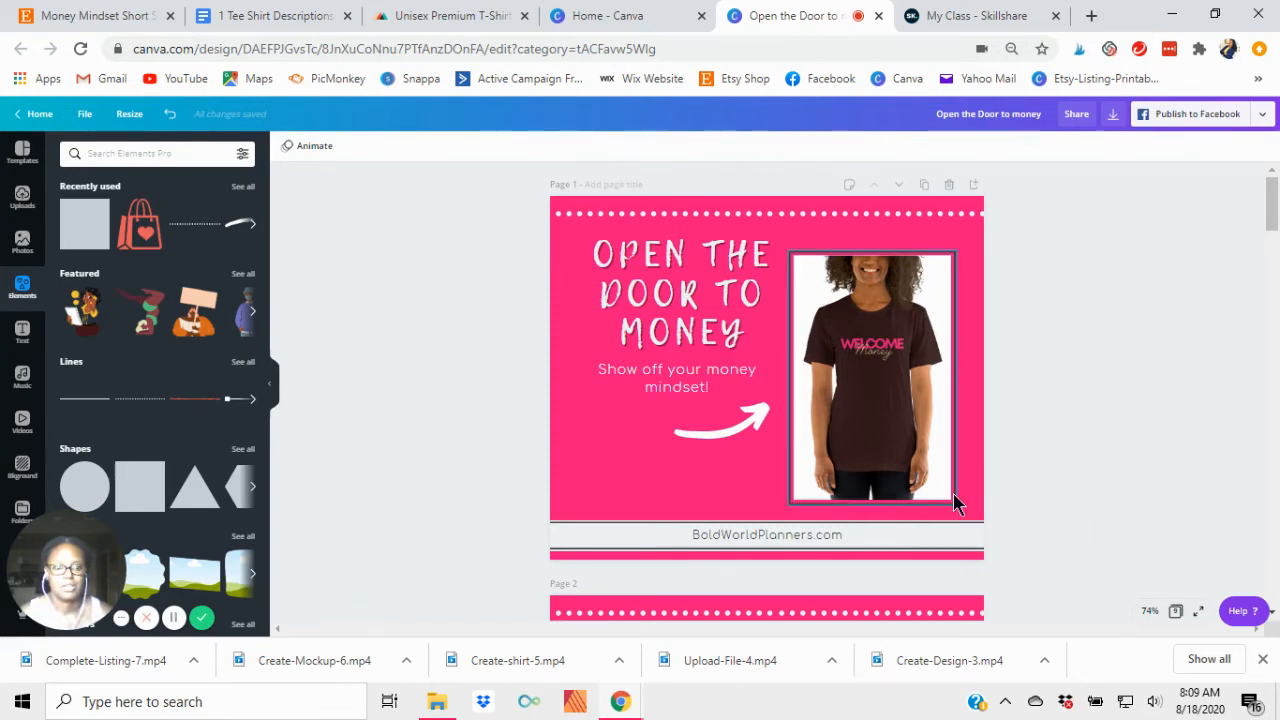
Step: Show all pages as a grid and delete pages 2 through 7, keeping one page with an empty picture frame
scroll(1198, 480, down, 4)
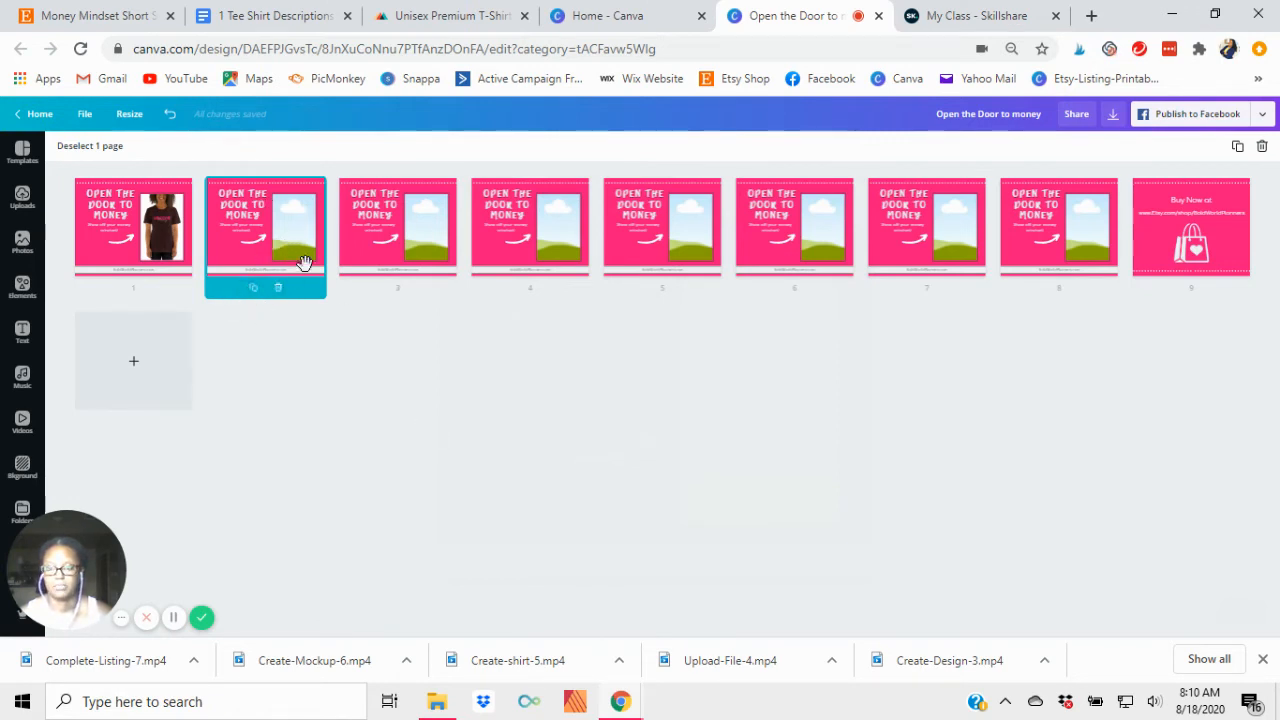
shift+click(410, 233)
shift+click(533, 238)
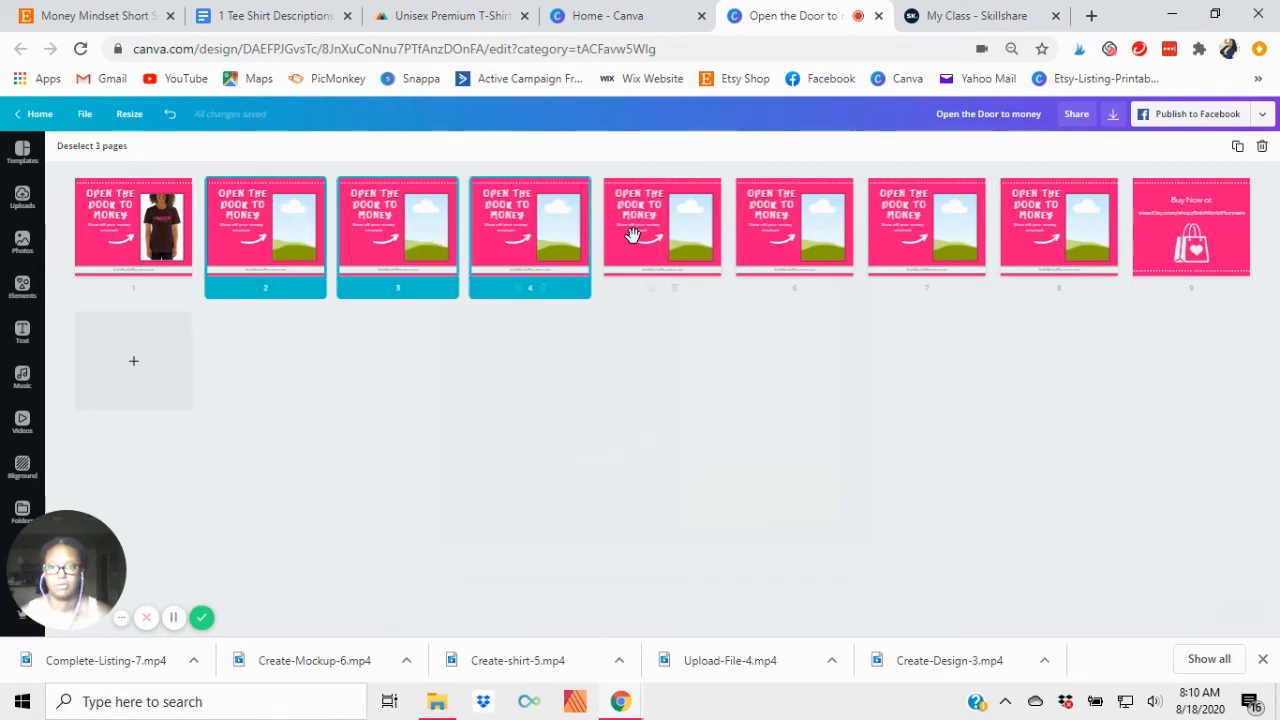
shift+click(640, 238)
shift+click(818, 240)
shift+click(922, 238)
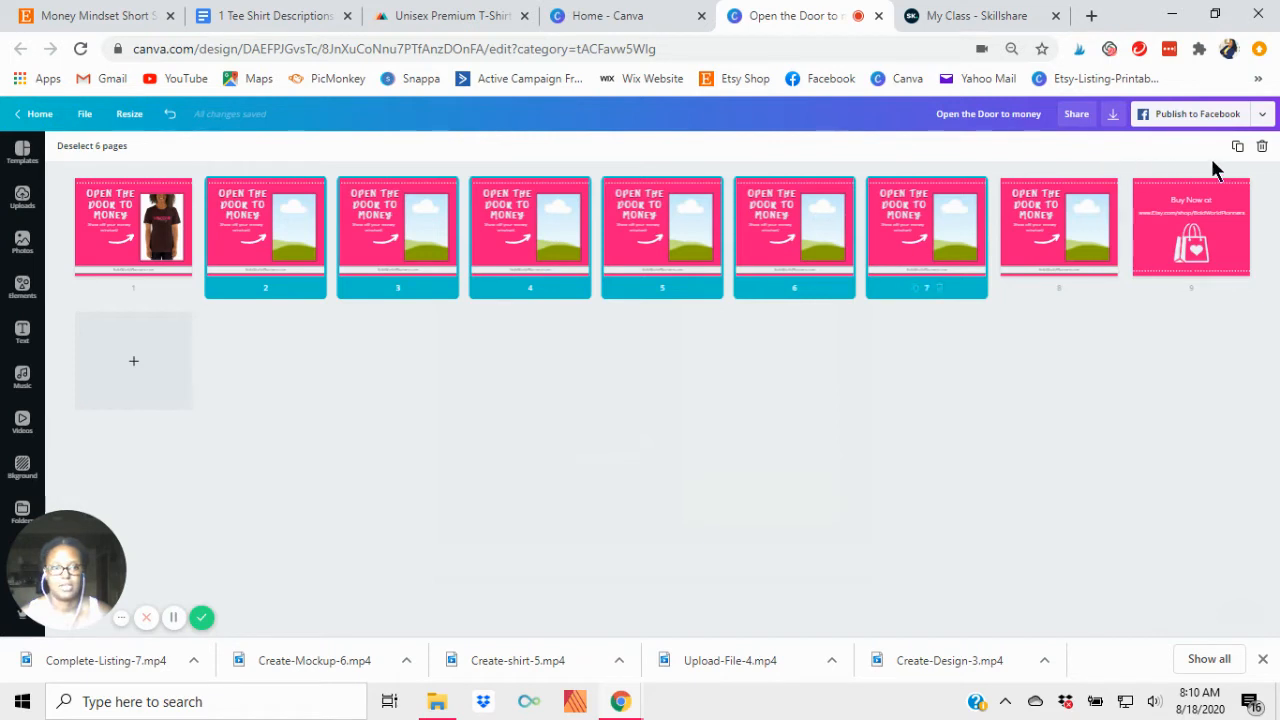
click(1263, 147)
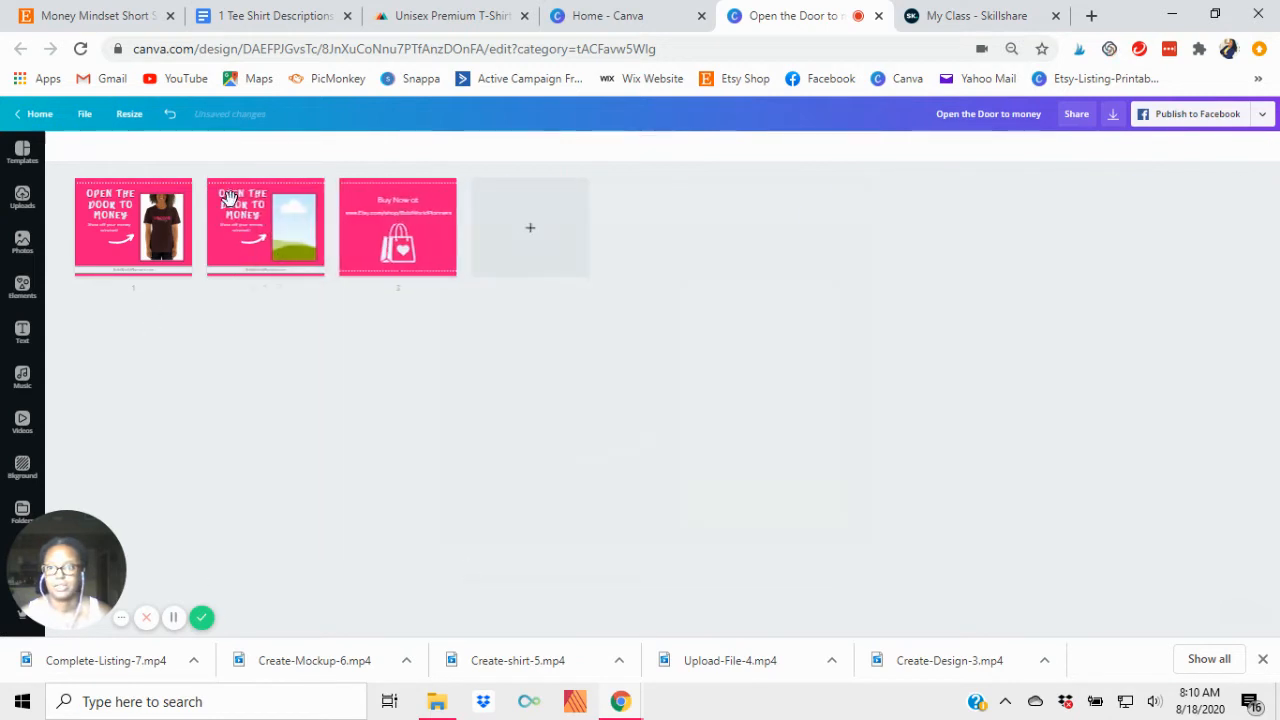
Step: Open page 2, add the recently used square shape, and recolor it white from the document colors
double_click(260, 232)
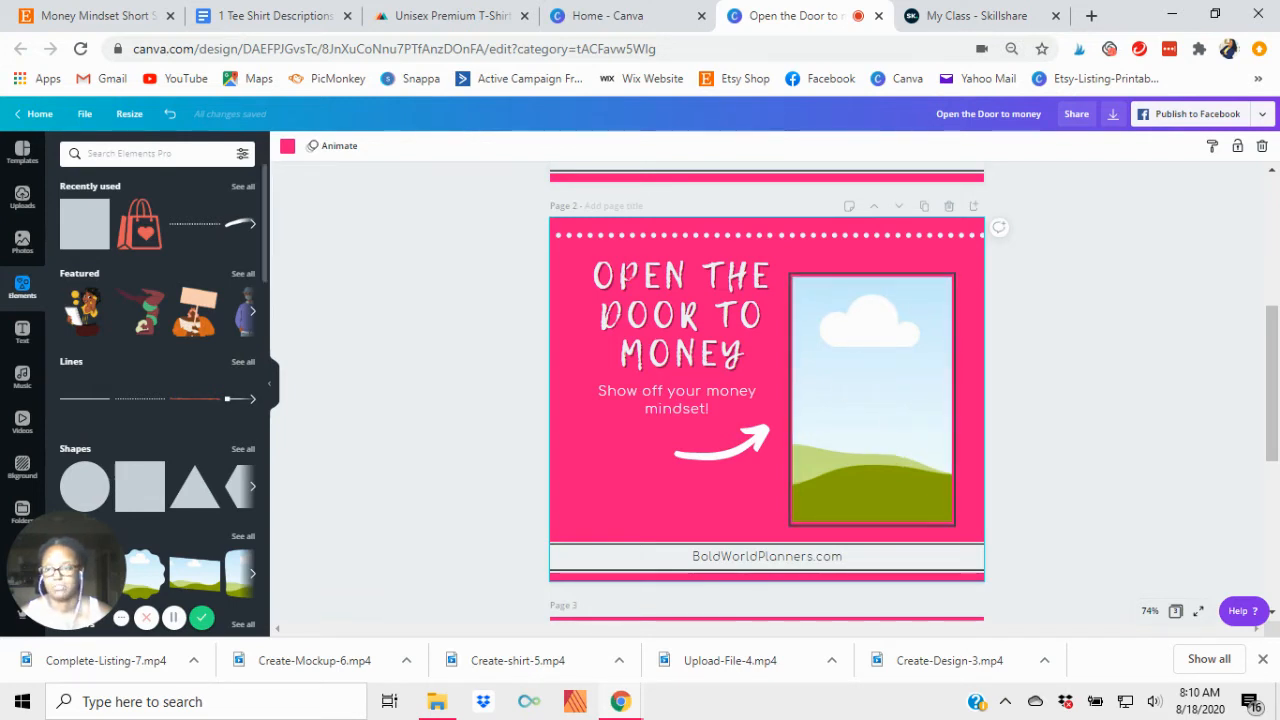
click(84, 222)
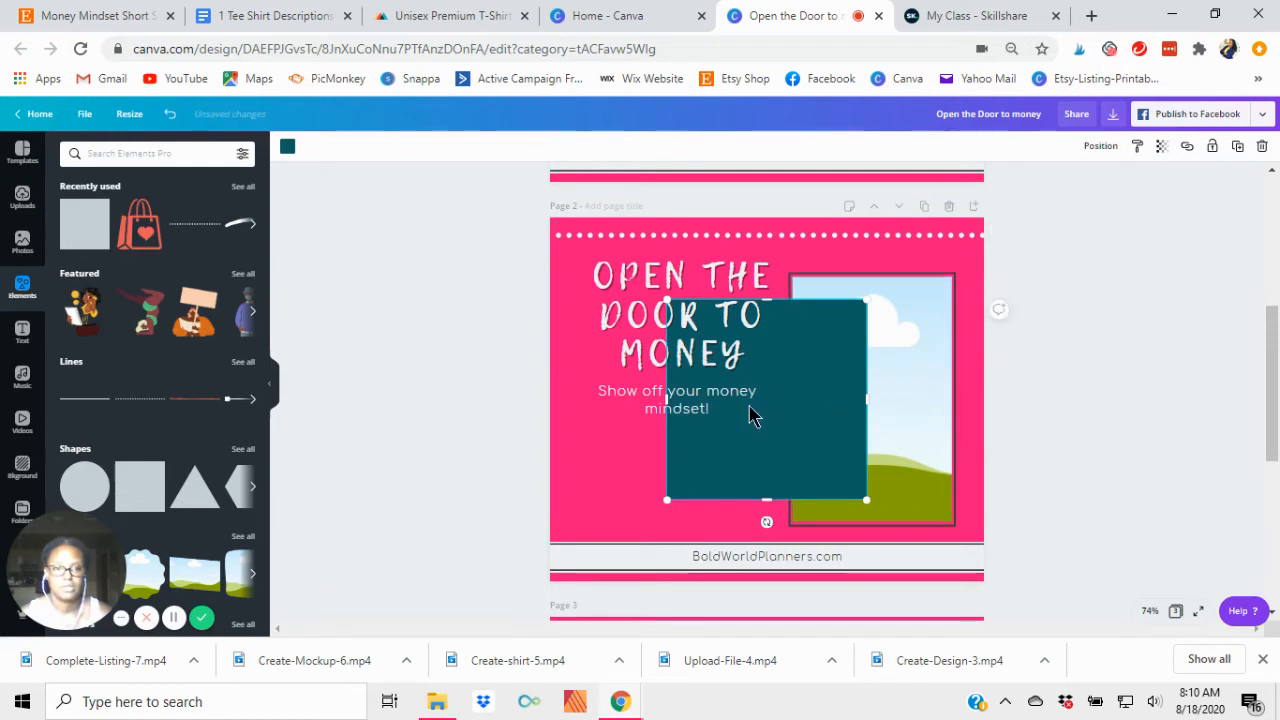
click(288, 149)
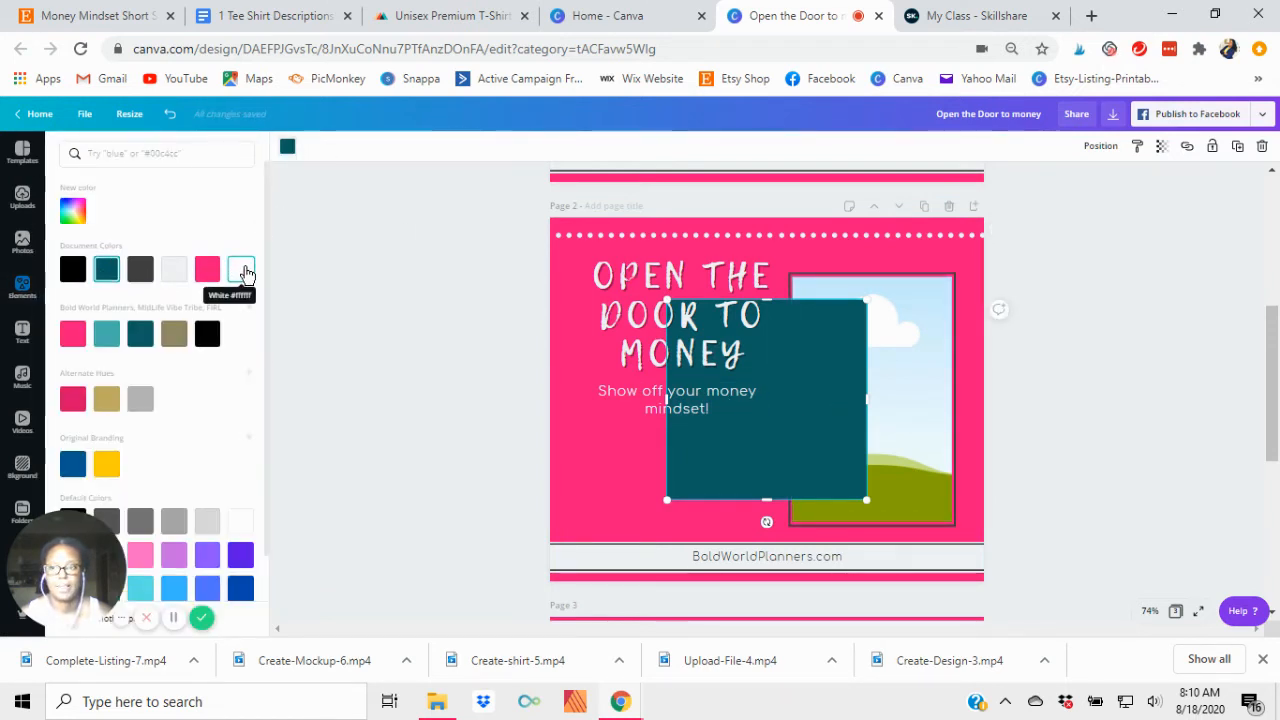
click(241, 270)
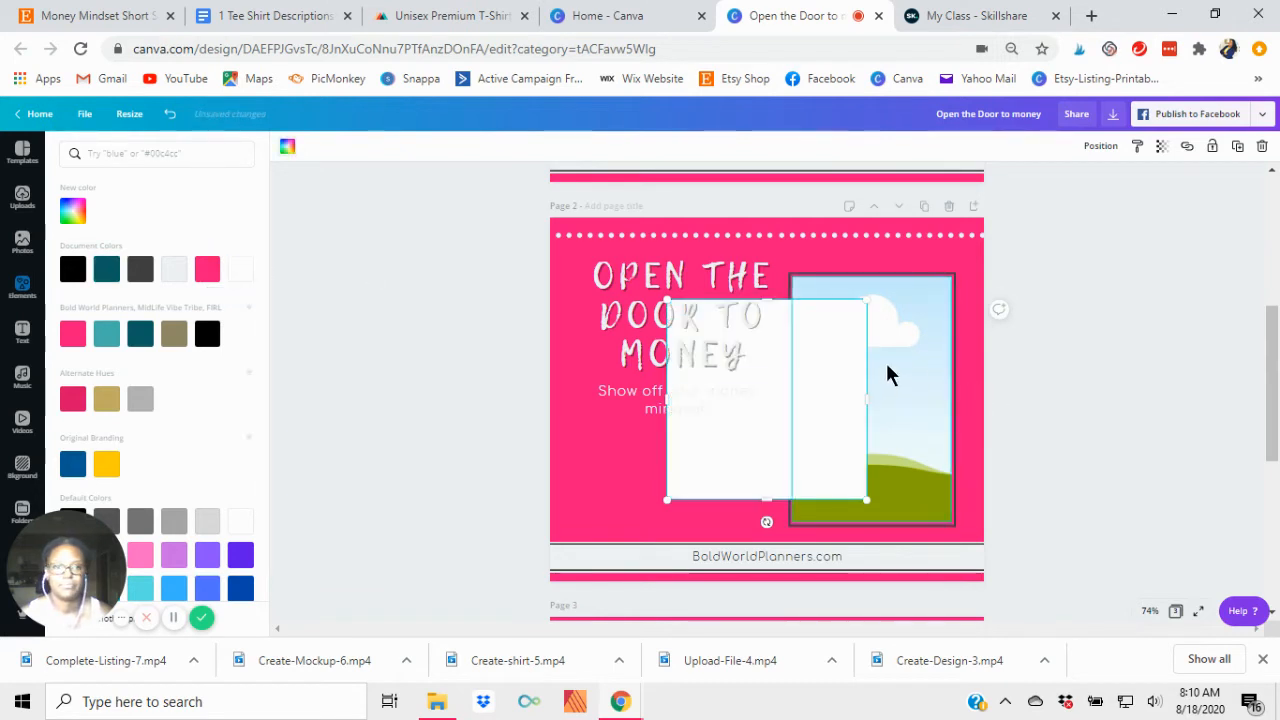
Step: Move the white square onto the page 2 picture frame and resize it to match the frame's width and height
click(896, 396)
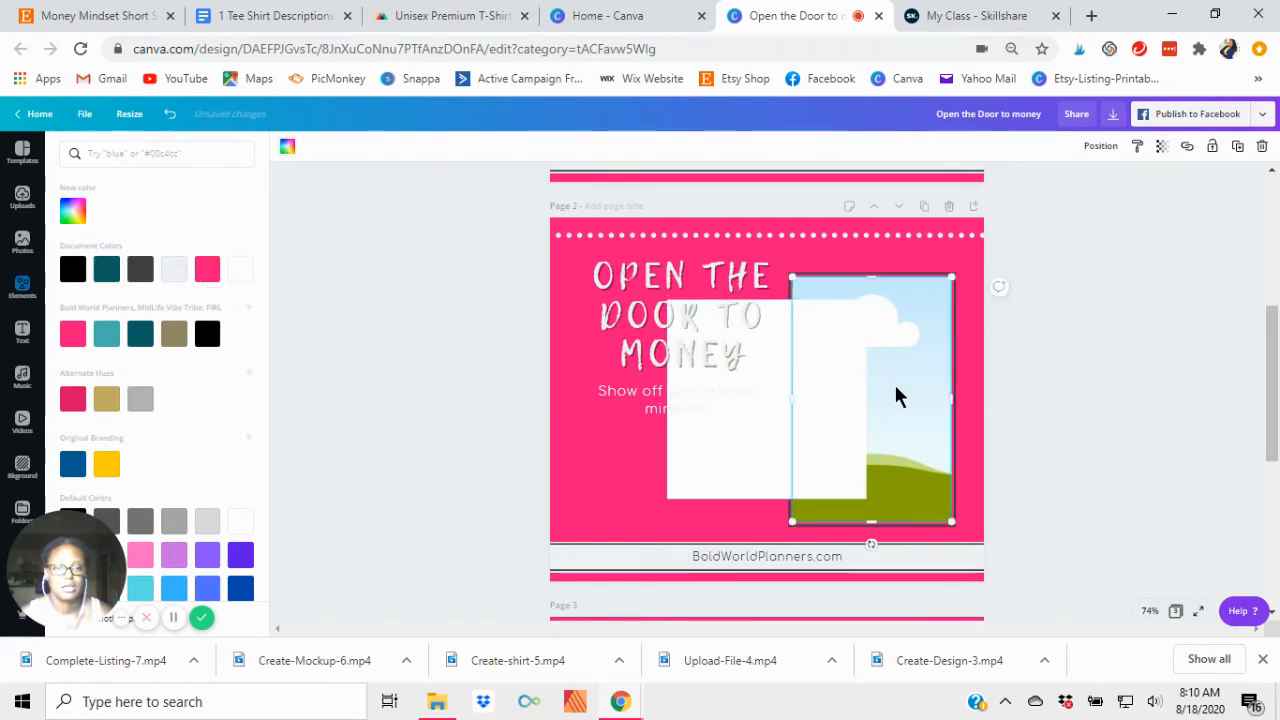
drag(719, 472, 846, 446)
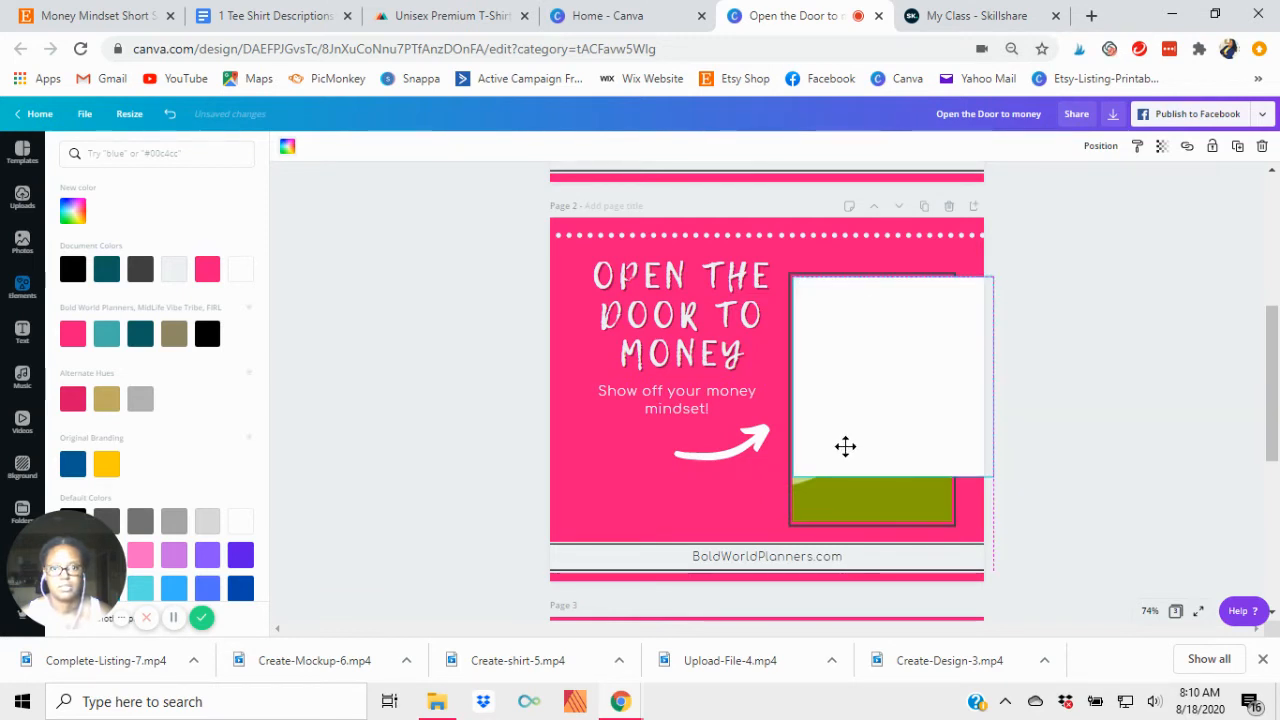
drag(986, 382, 946, 381)
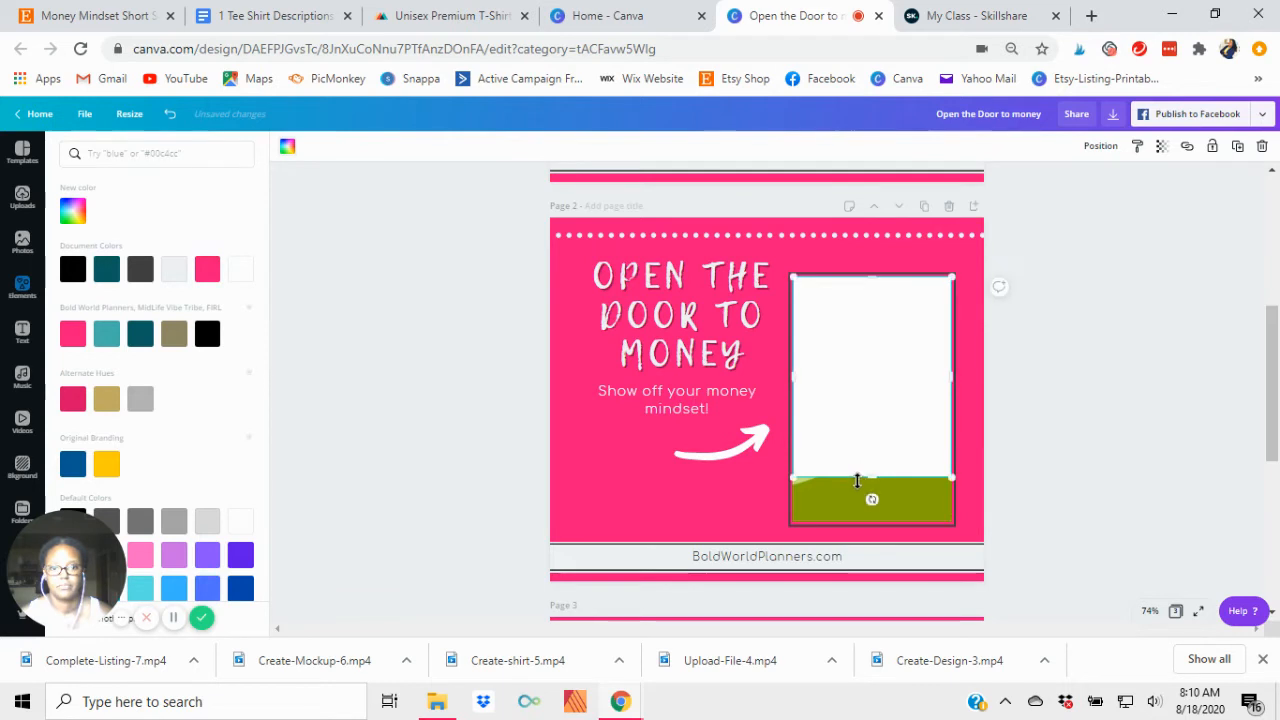
drag(871, 487, 866, 517)
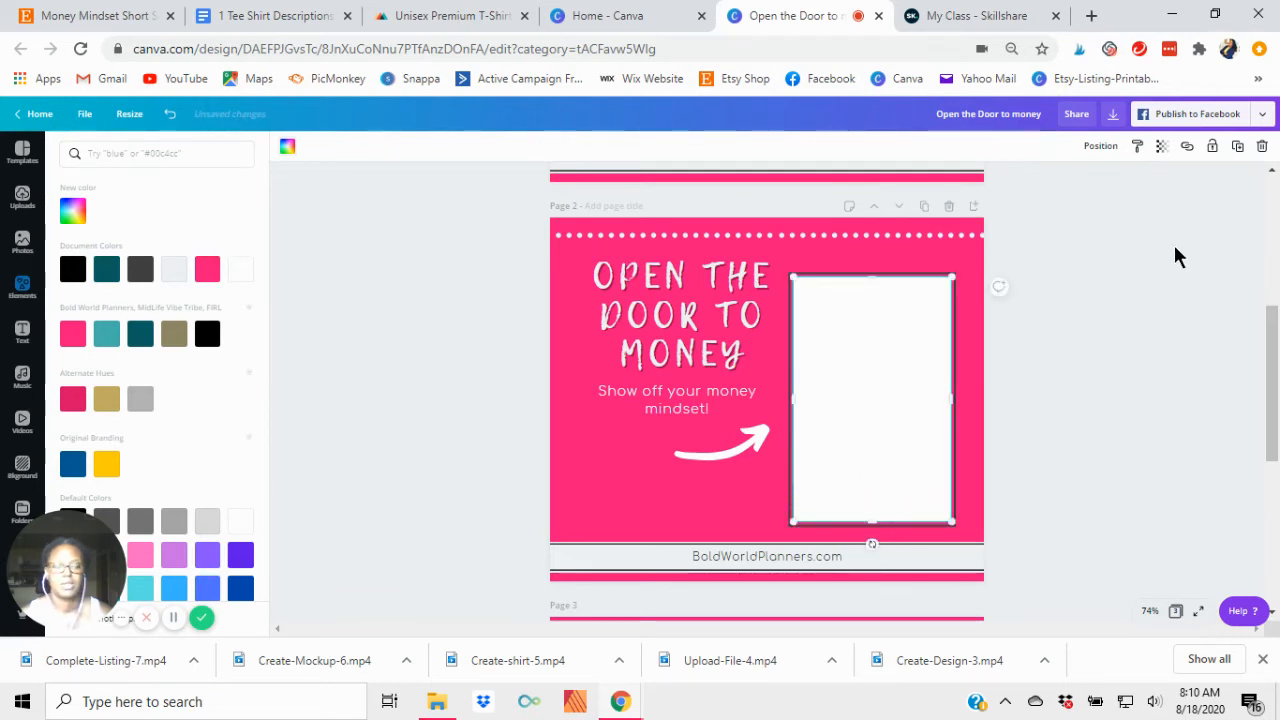
Step: Send the white rectangle on page 2 backward behind the empty picture frame and deselect it
click(1100, 147)
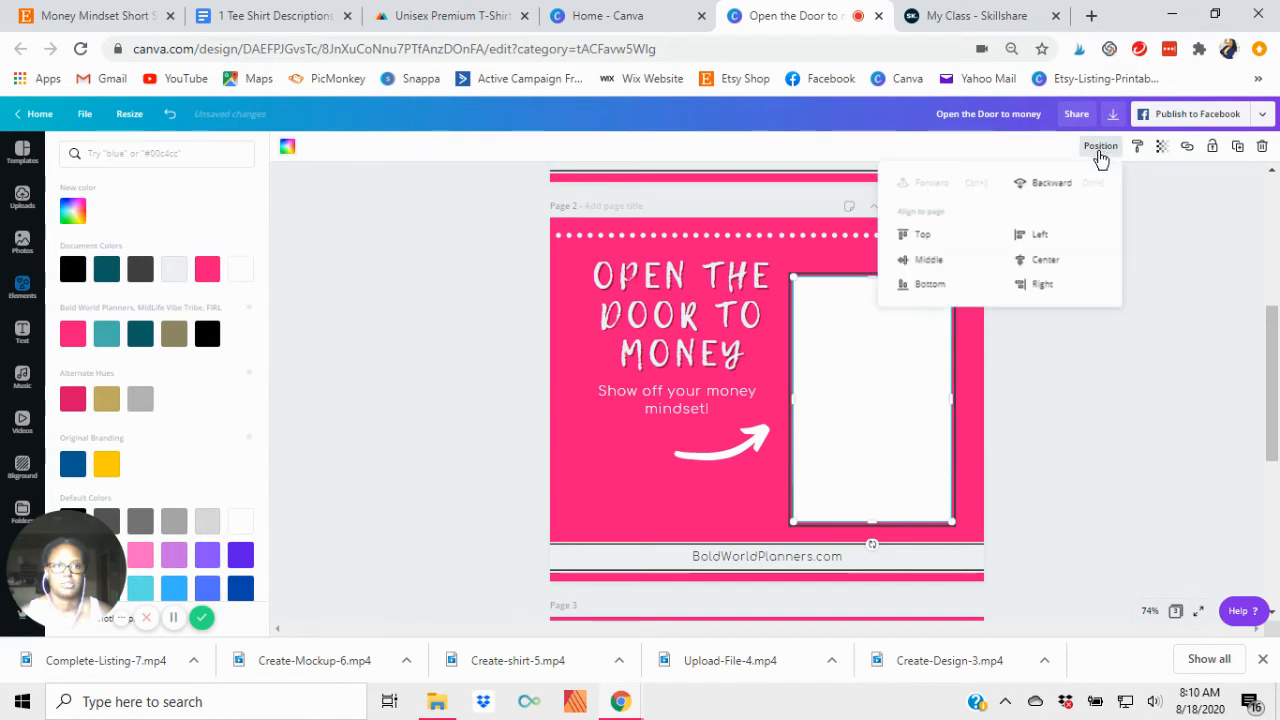
click(1058, 187)
click(1068, 465)
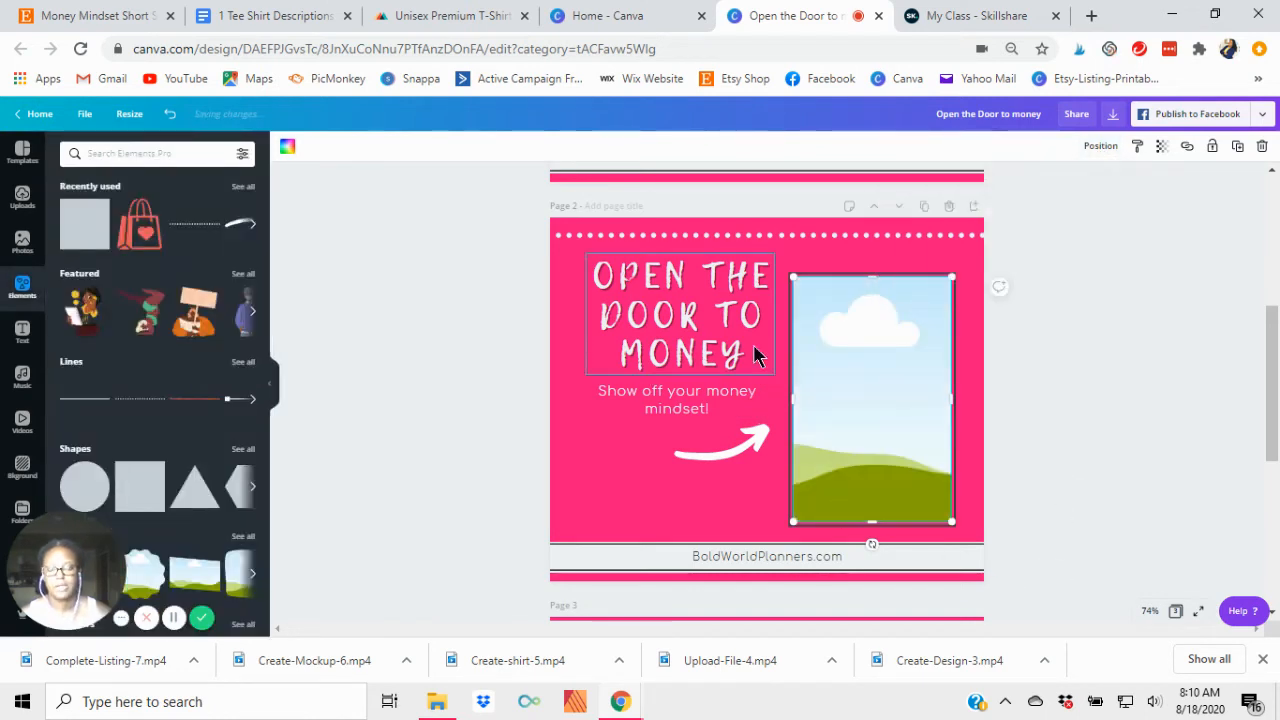
click(1068, 400)
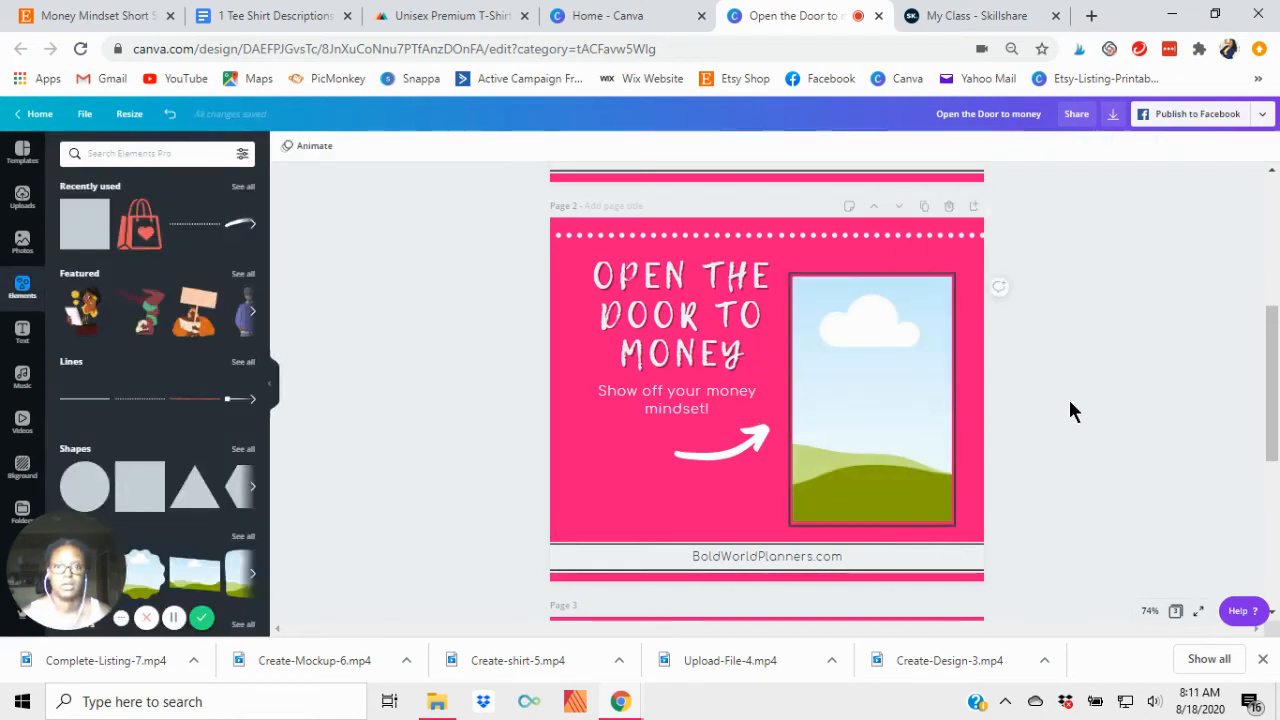
Step: Duplicate page 2 with its white-backed picture frame six times to fill pages 3 through 8, and return to page 1
scroll(1071, 398, up, 2)
scroll(1071, 397, down, 3)
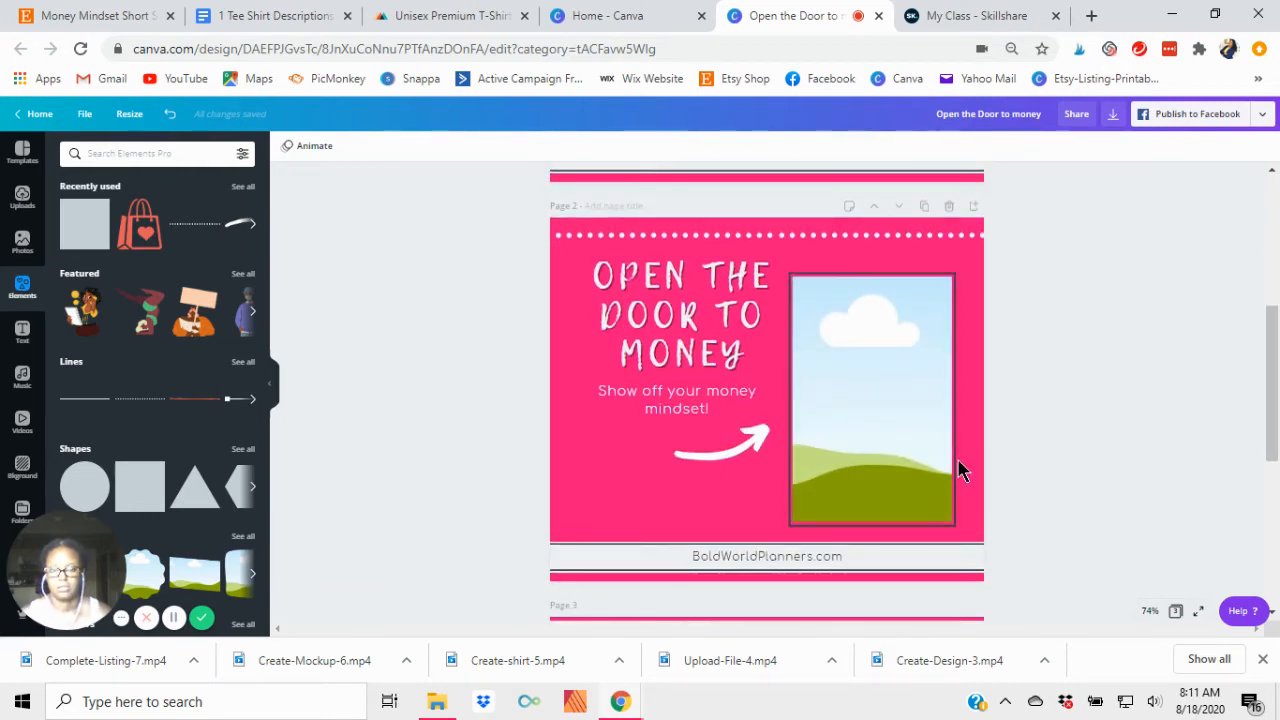
scroll(940, 425, down, 2)
scroll(1016, 399, up, 2)
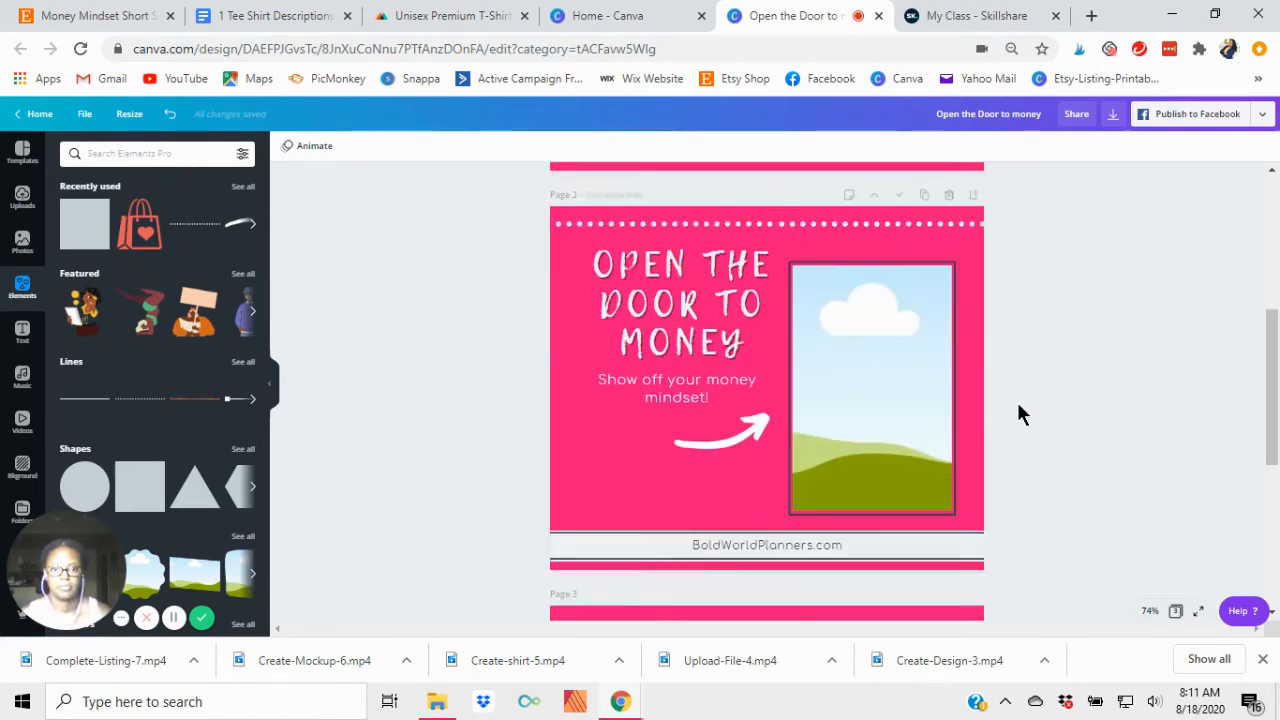
click(923, 208)
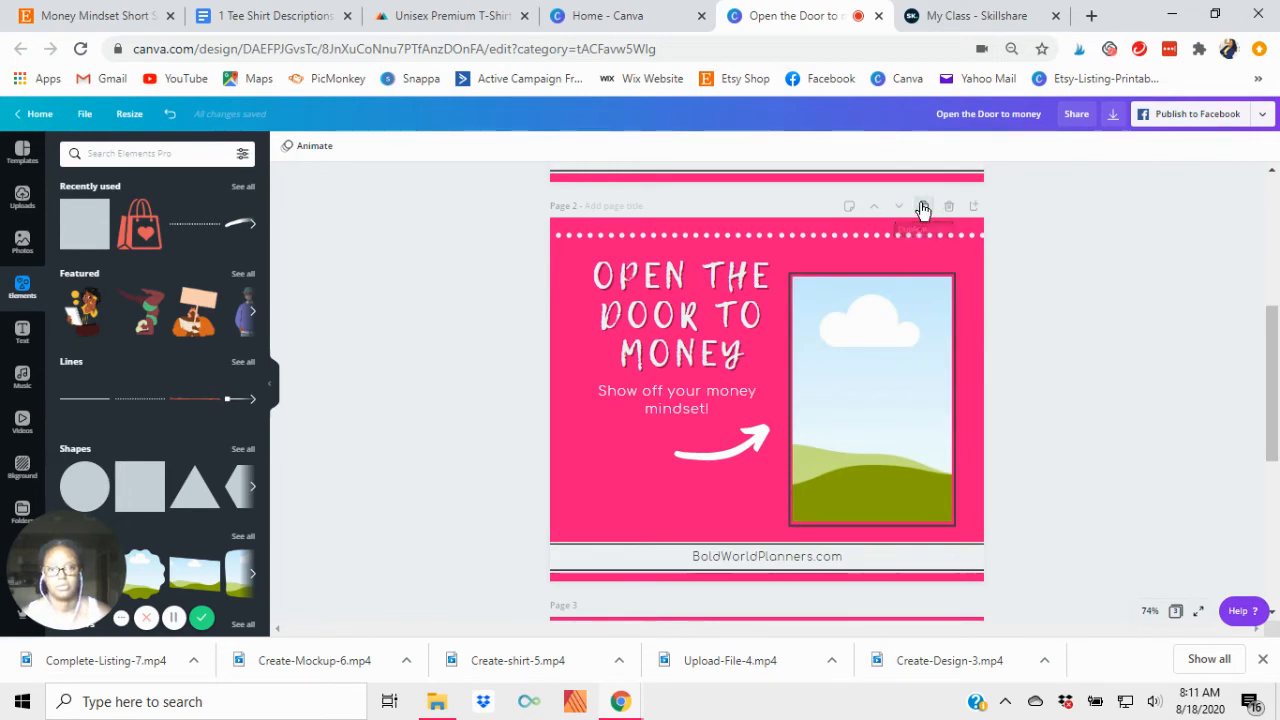
click(923, 208)
click(923, 208)
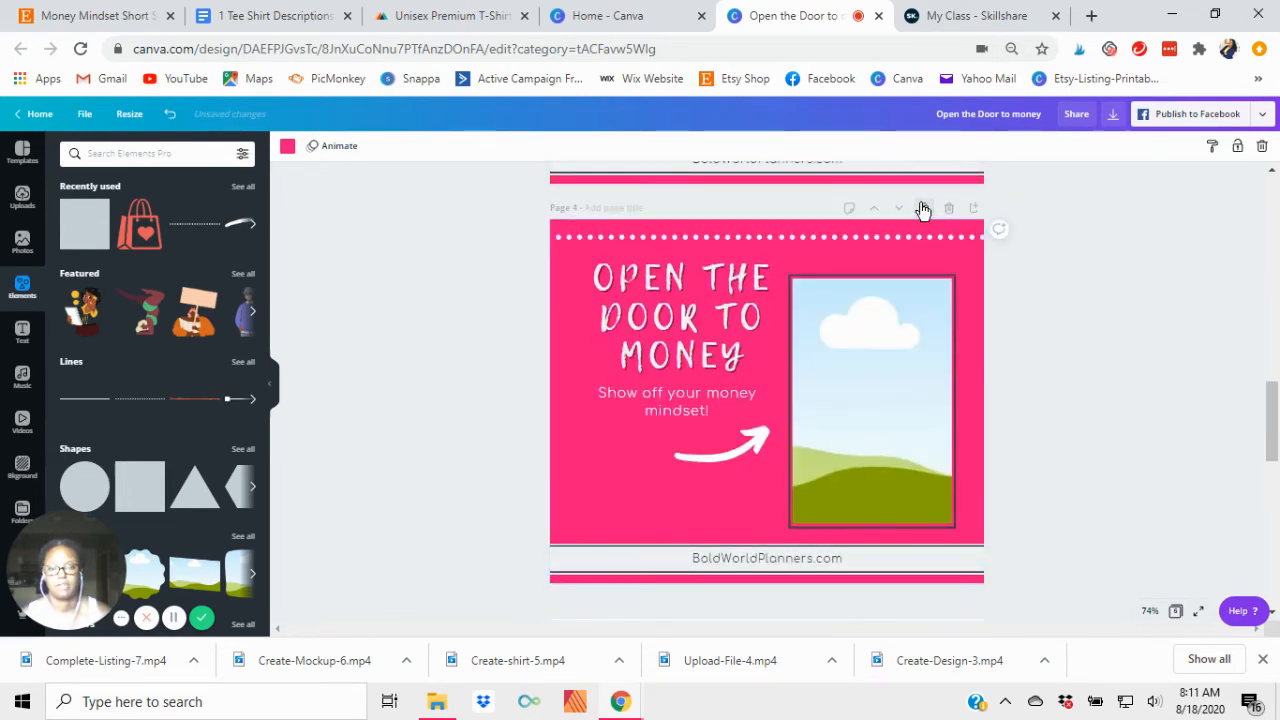
click(923, 208)
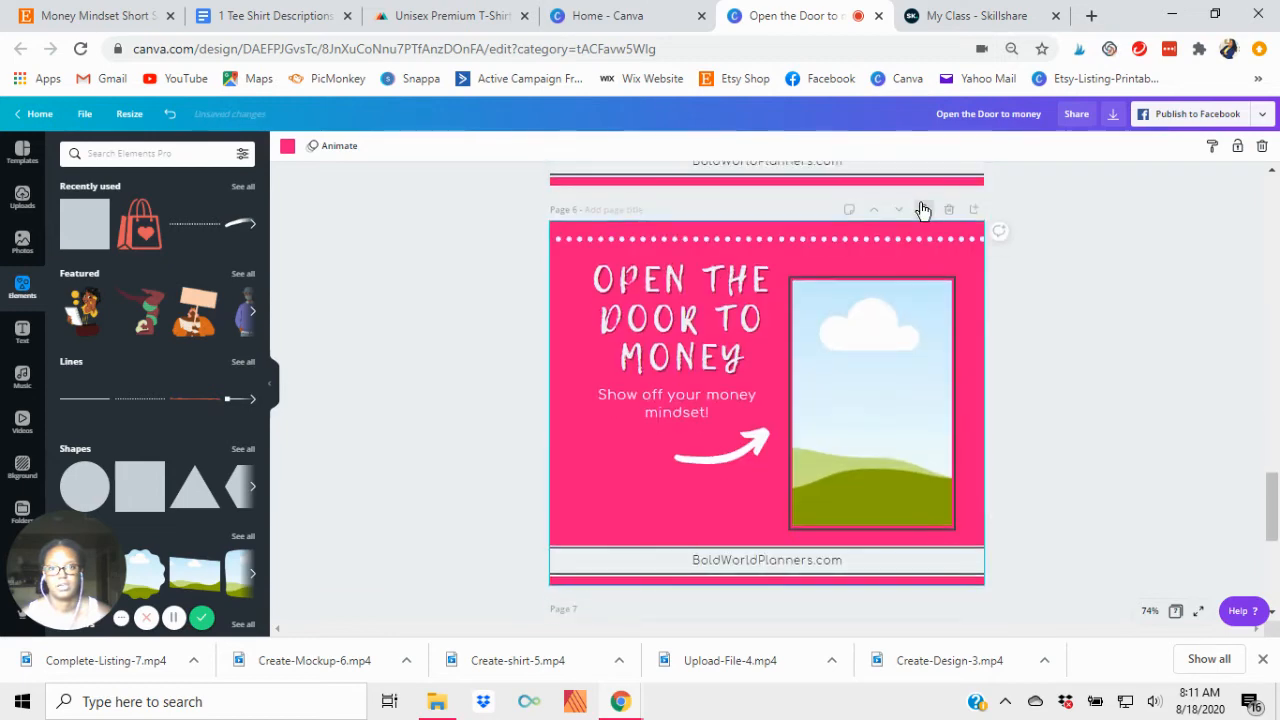
click(923, 209)
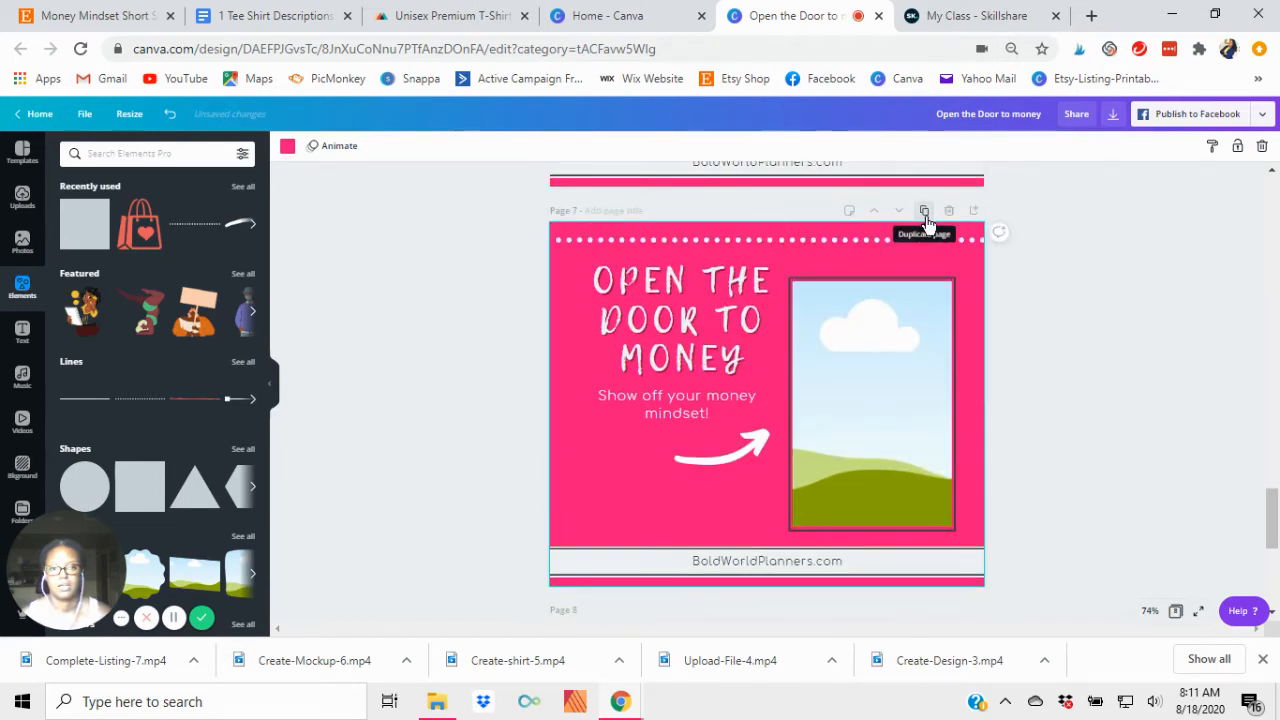
click(924, 211)
scroll(1053, 374, up, 20)
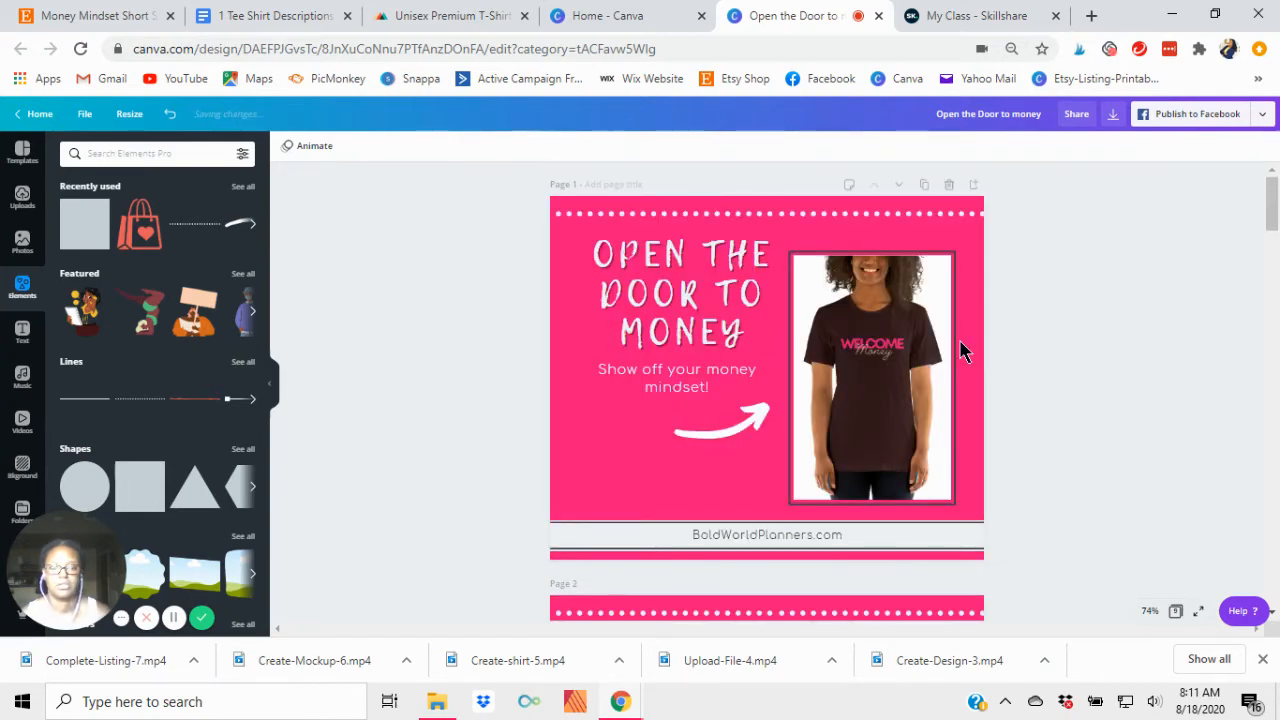
Step: Fill the empty picture frame on page 2 with the uploaded front-view mockup of the light-skinned model cropped below the eyes
scroll(962, 346, down, 5)
scroll(960, 349, down, 2)
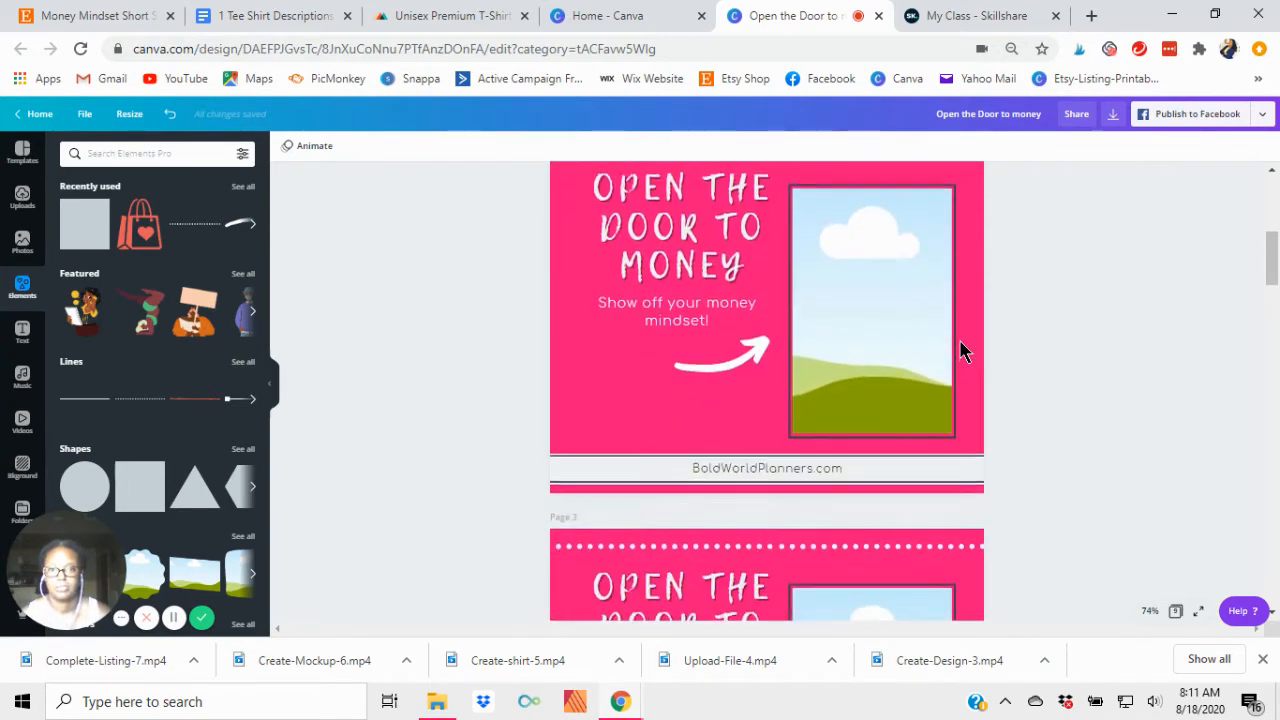
scroll(960, 349, down, 3)
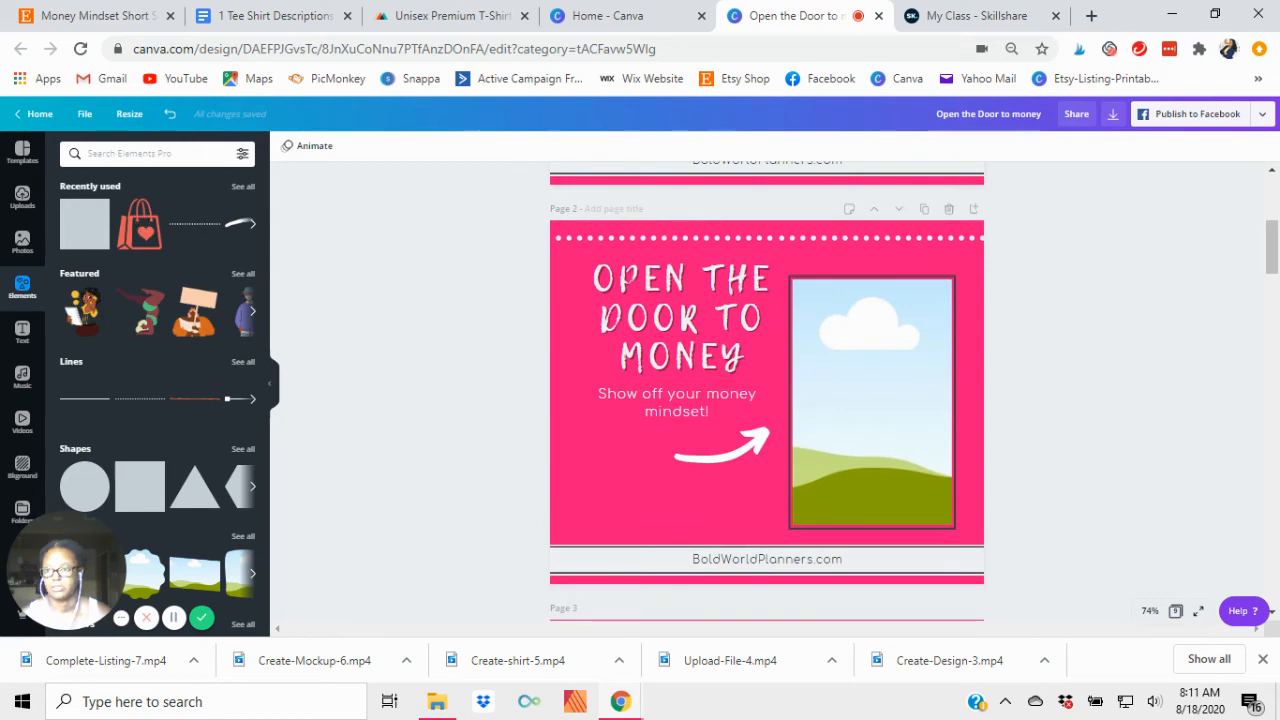
click(23, 197)
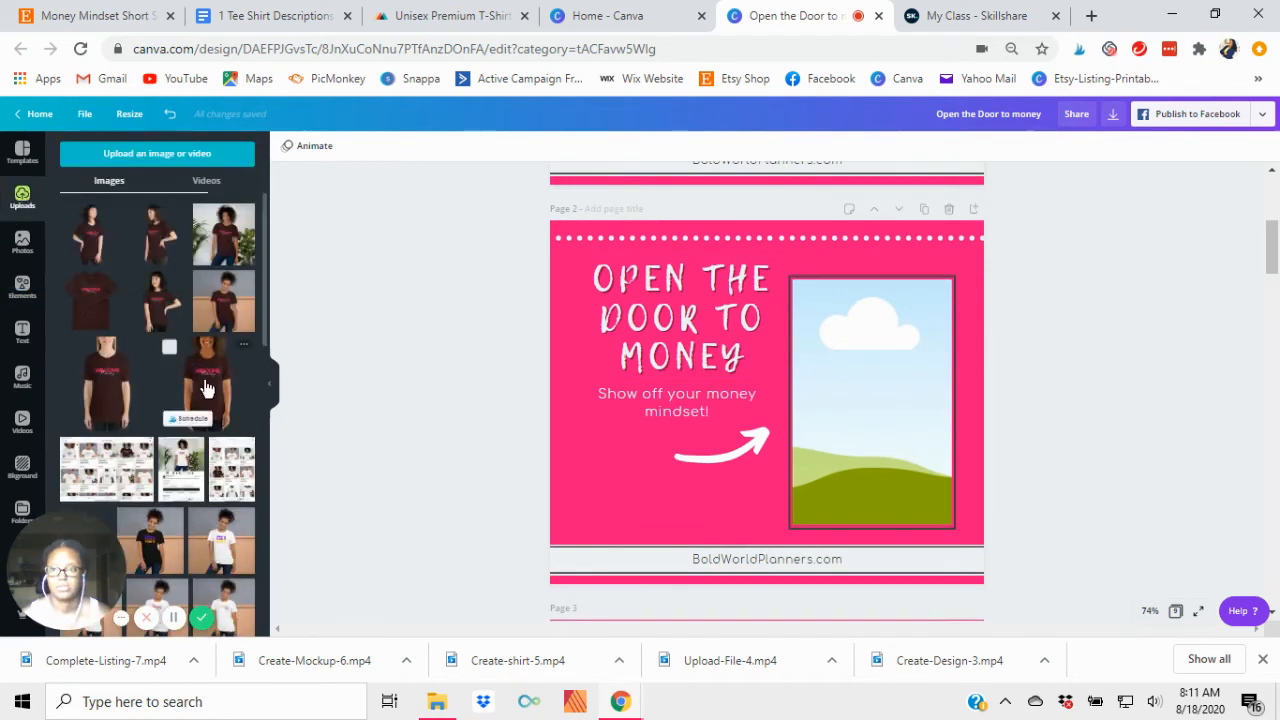
click(107, 390)
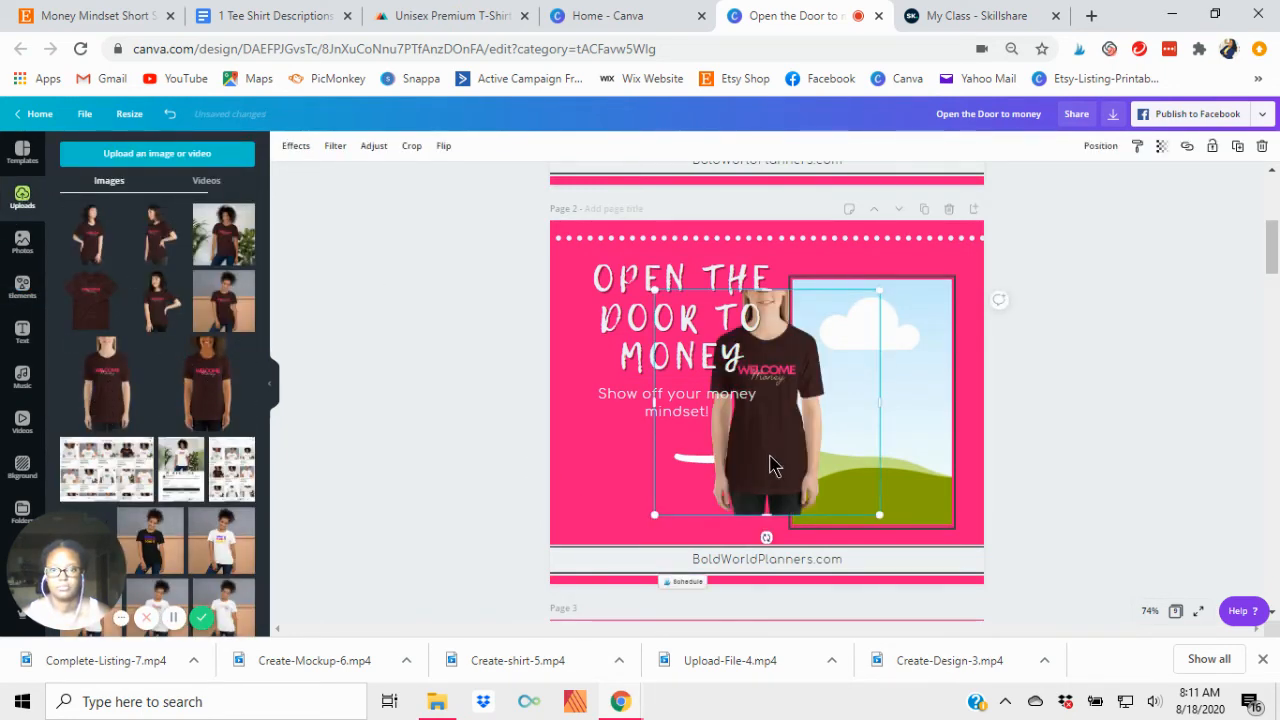
drag(835, 450, 860, 443)
click(1247, 471)
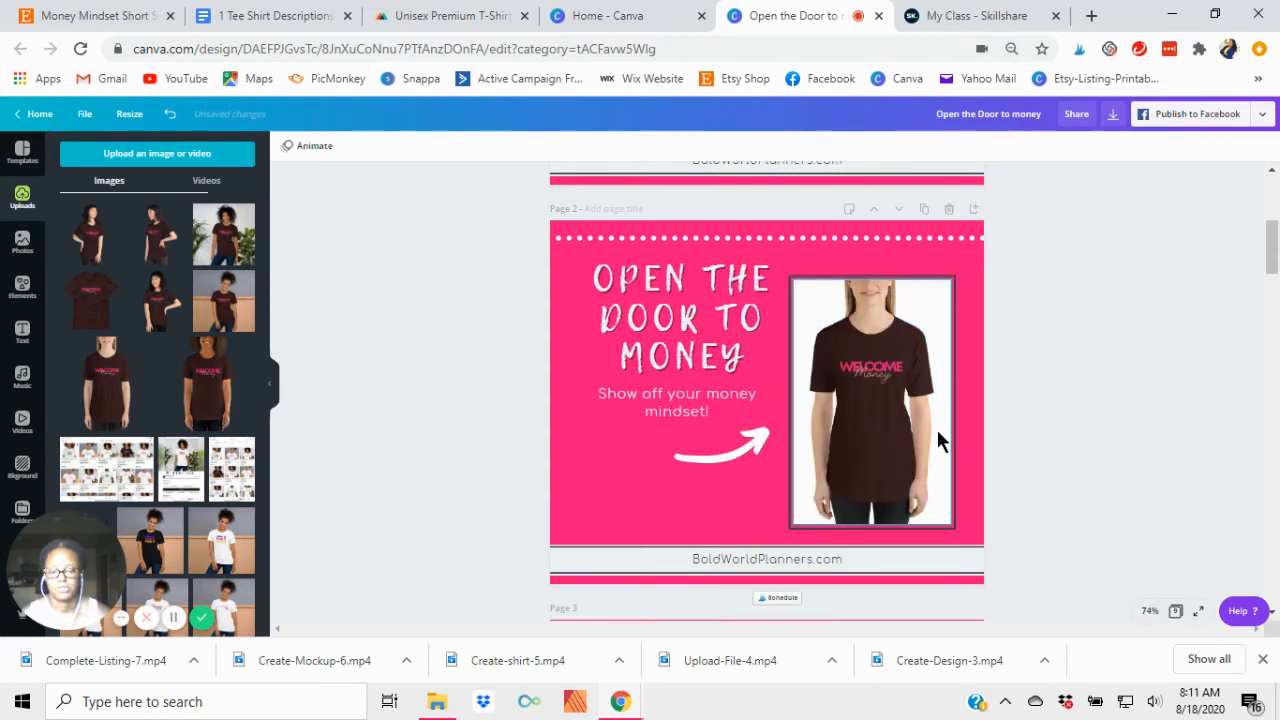
Step: Fill the page 3 picture frame with the uploaded mockup of the smiling model against the gray and peach wall
scroll(940, 435, down, 5)
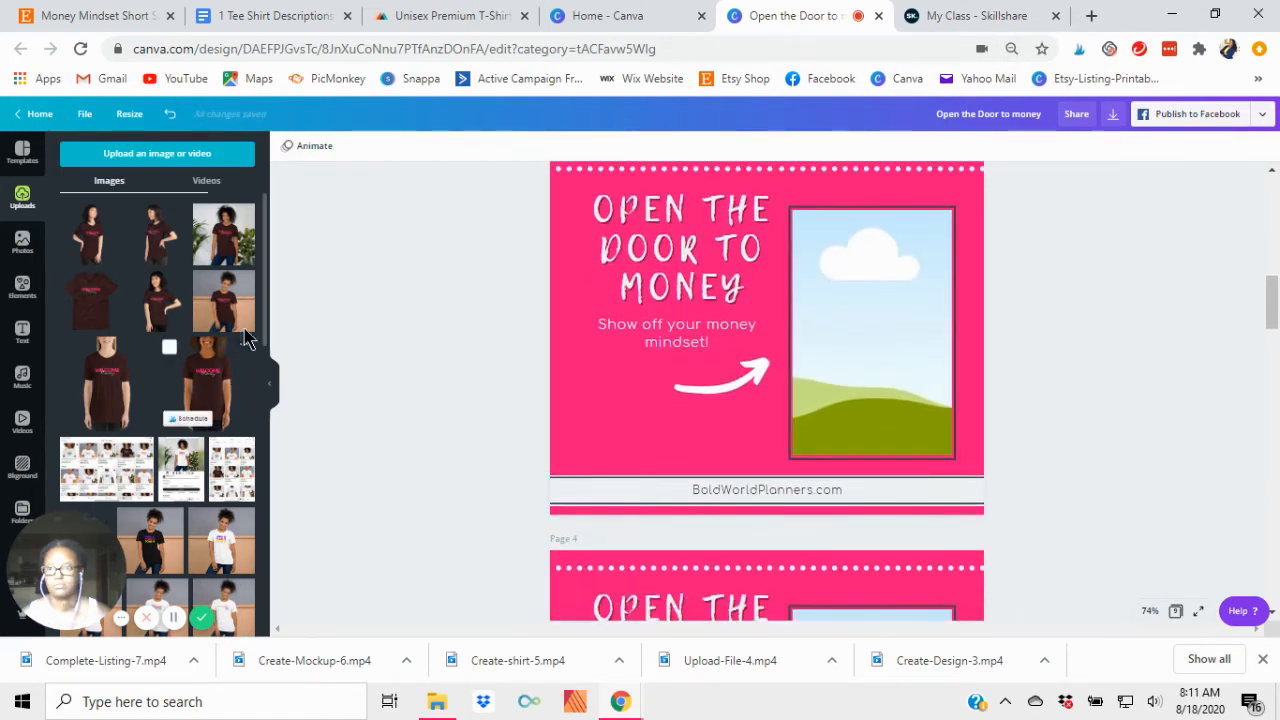
click(226, 305)
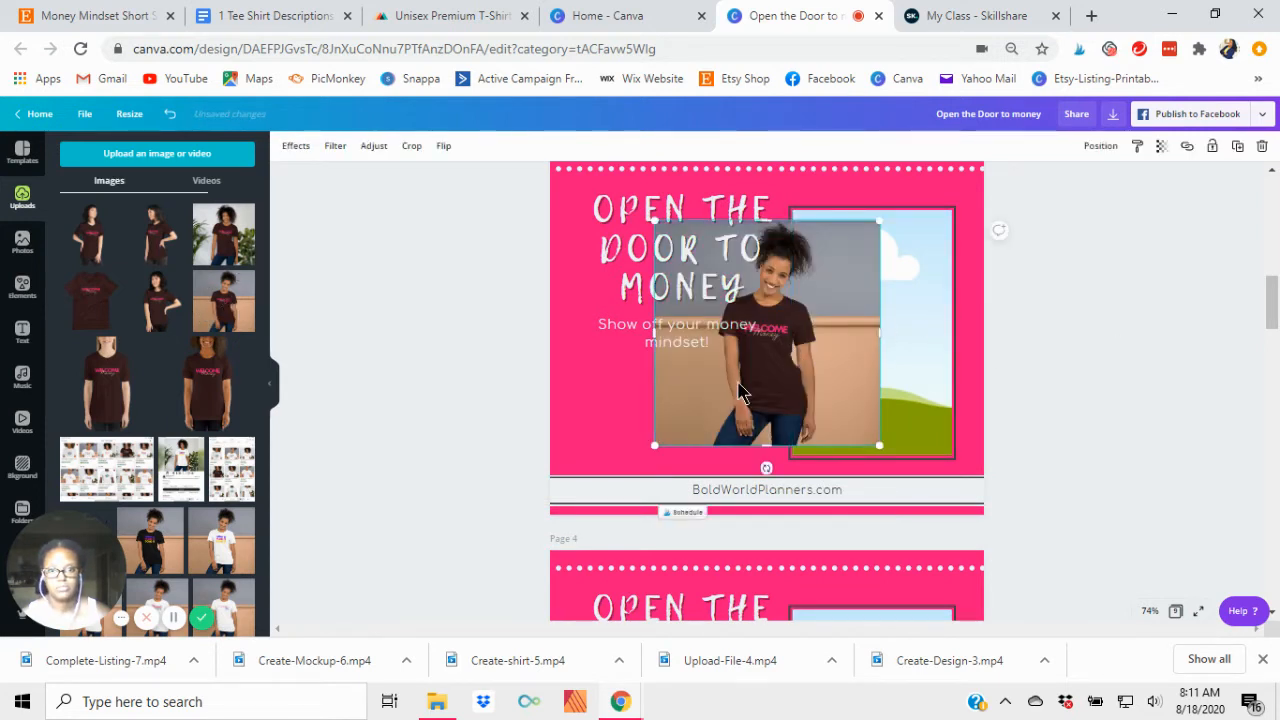
drag(780, 398, 1028, 397)
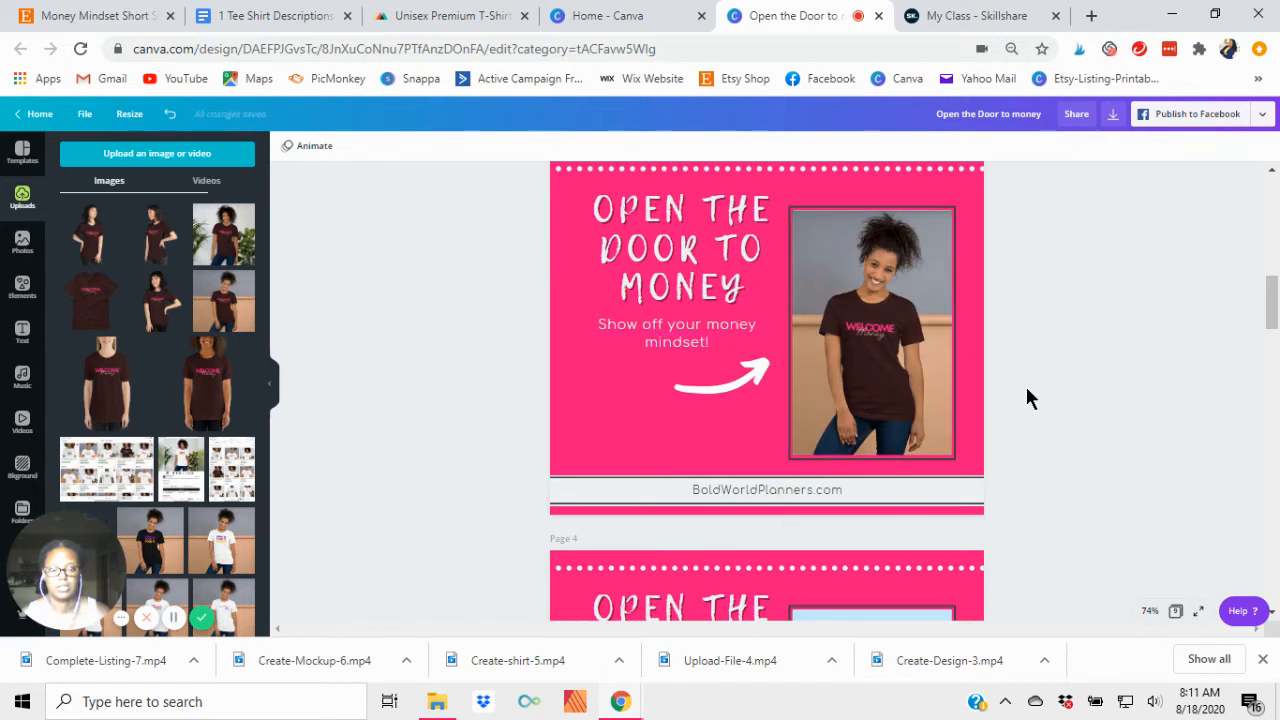
Step: Move the page 3 photo off its white backing, return it to its original place and deselect it
drag(888, 360, 896, 386)
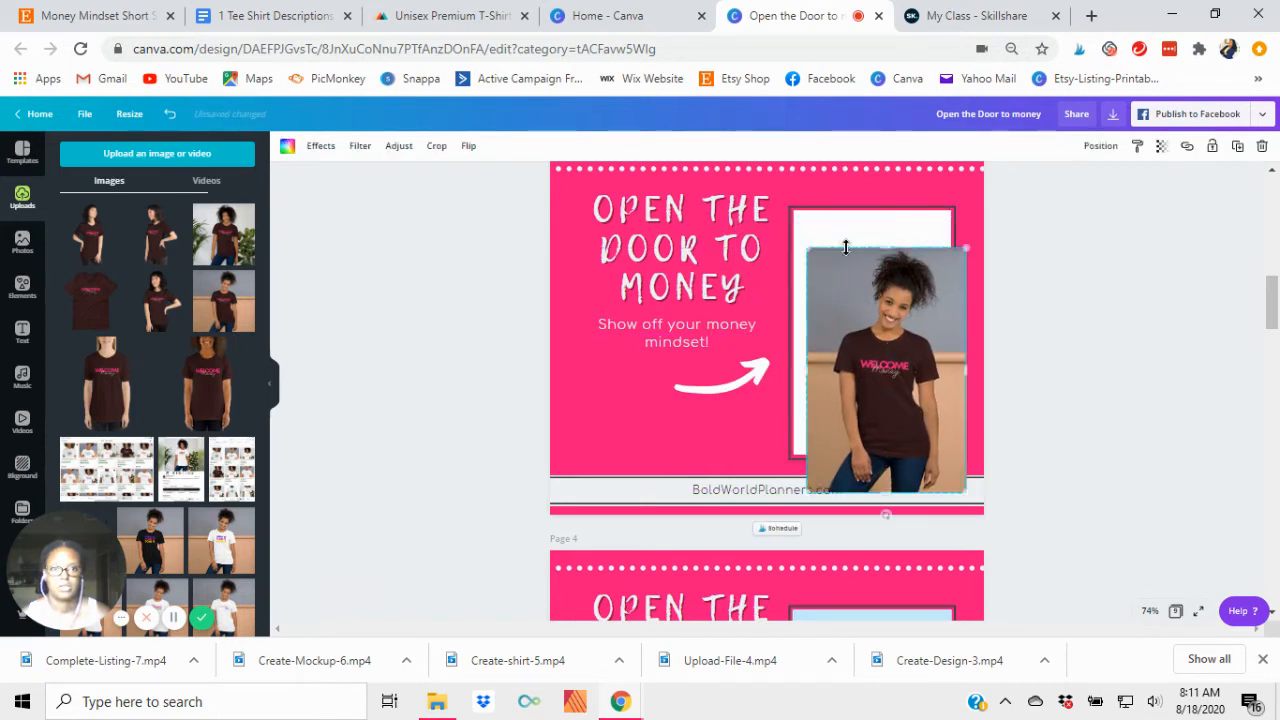
drag(840, 230, 856, 281)
drag(615, 390, 356, 392)
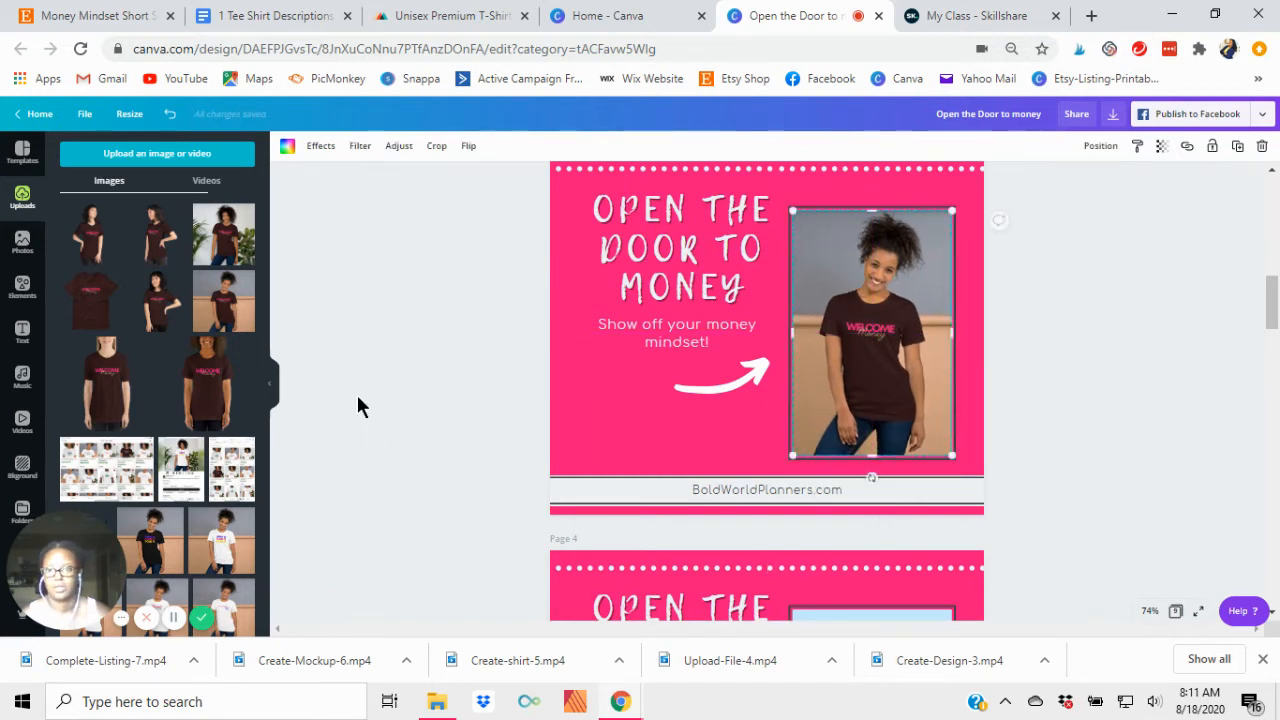
click(356, 392)
Step: Fill the page 4 picture frame with the uploaded mockup of the dark-haired model facing forward with a hand on her hip
scroll(601, 462, down, 2)
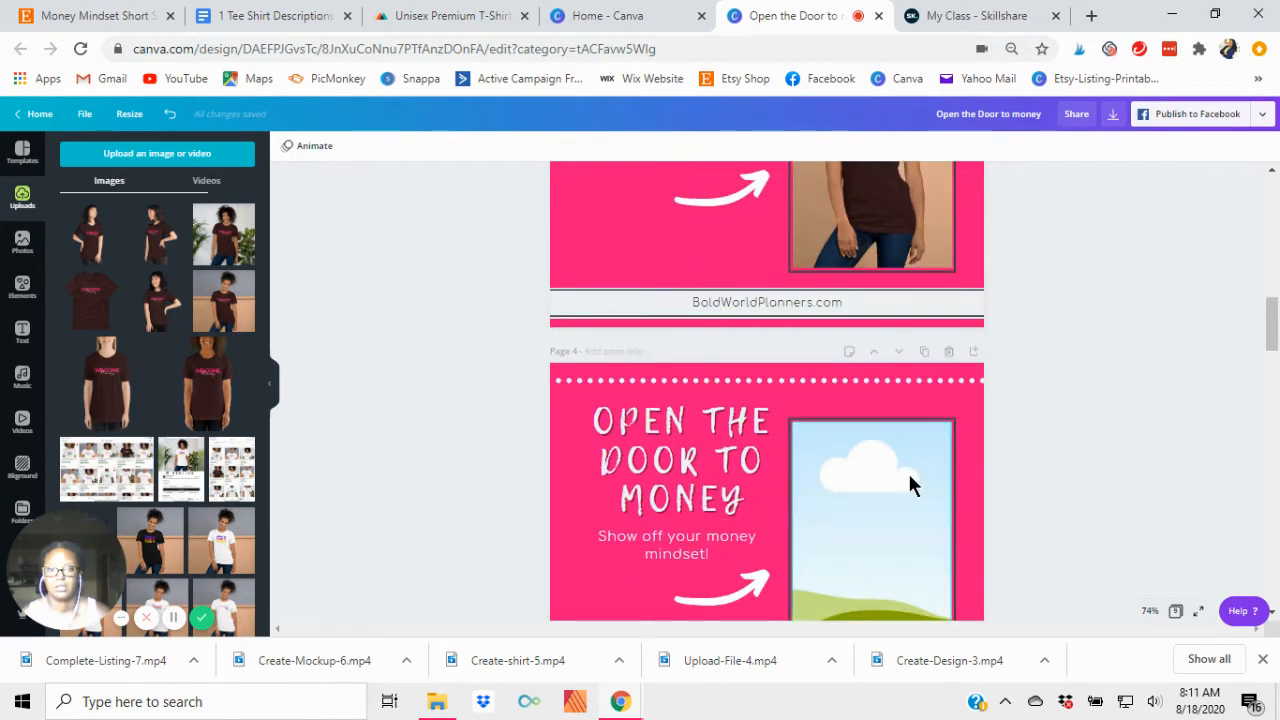
scroll(908, 480, down, 5)
drag(164, 308, 845, 297)
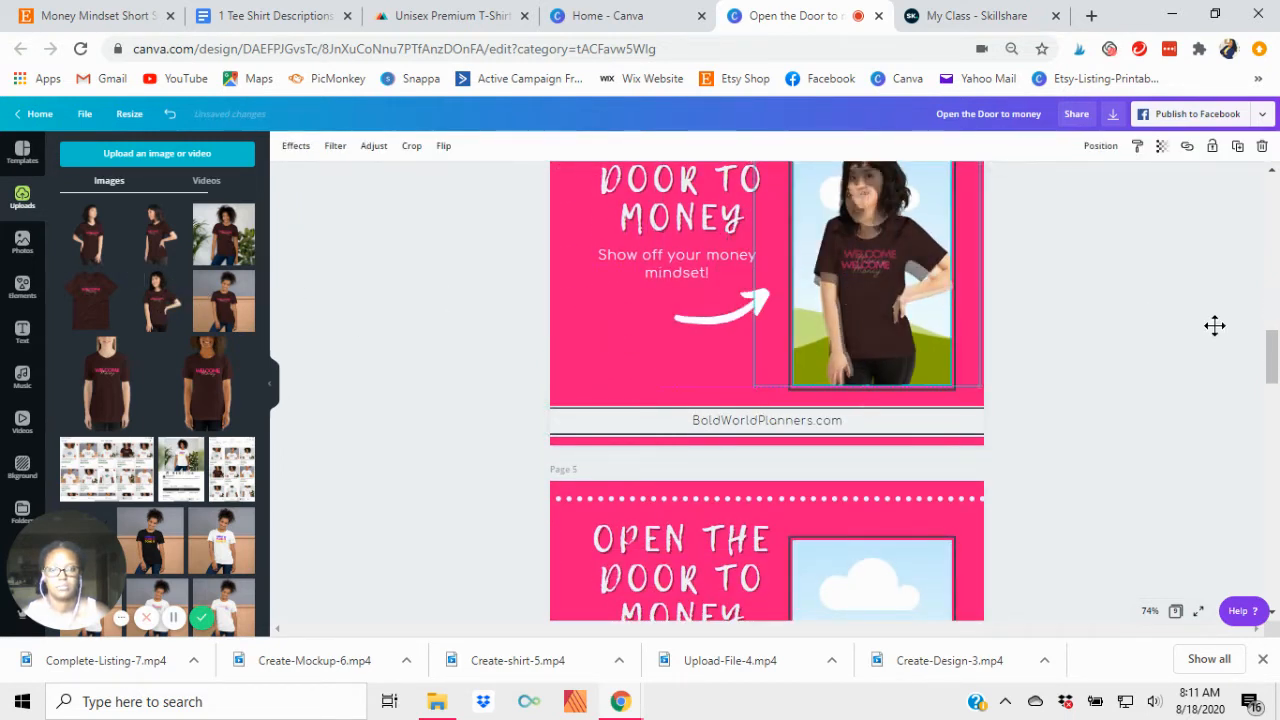
click(1156, 478)
scroll(1156, 478, up, 2)
Step: Fill the page 5 picture frame with the uploaded flat T-shirt mockup that has no model
scroll(1154, 468, down, 8)
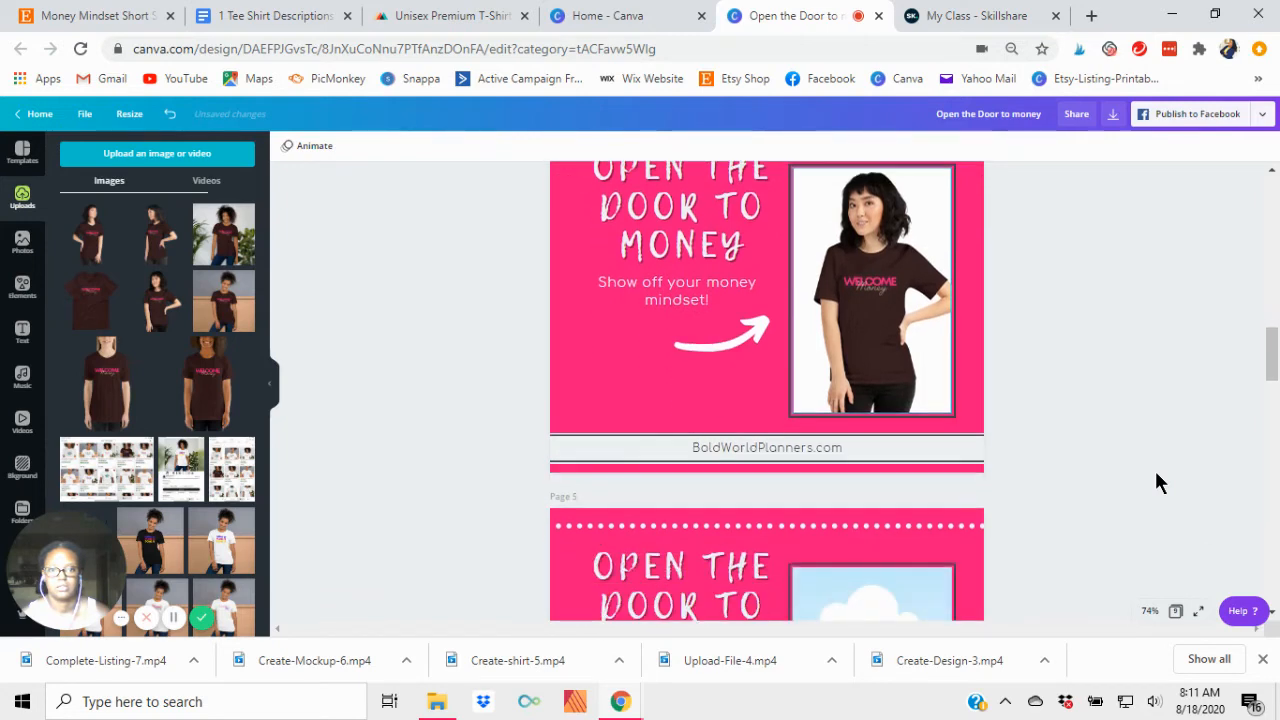
scroll(1156, 478, up, 4)
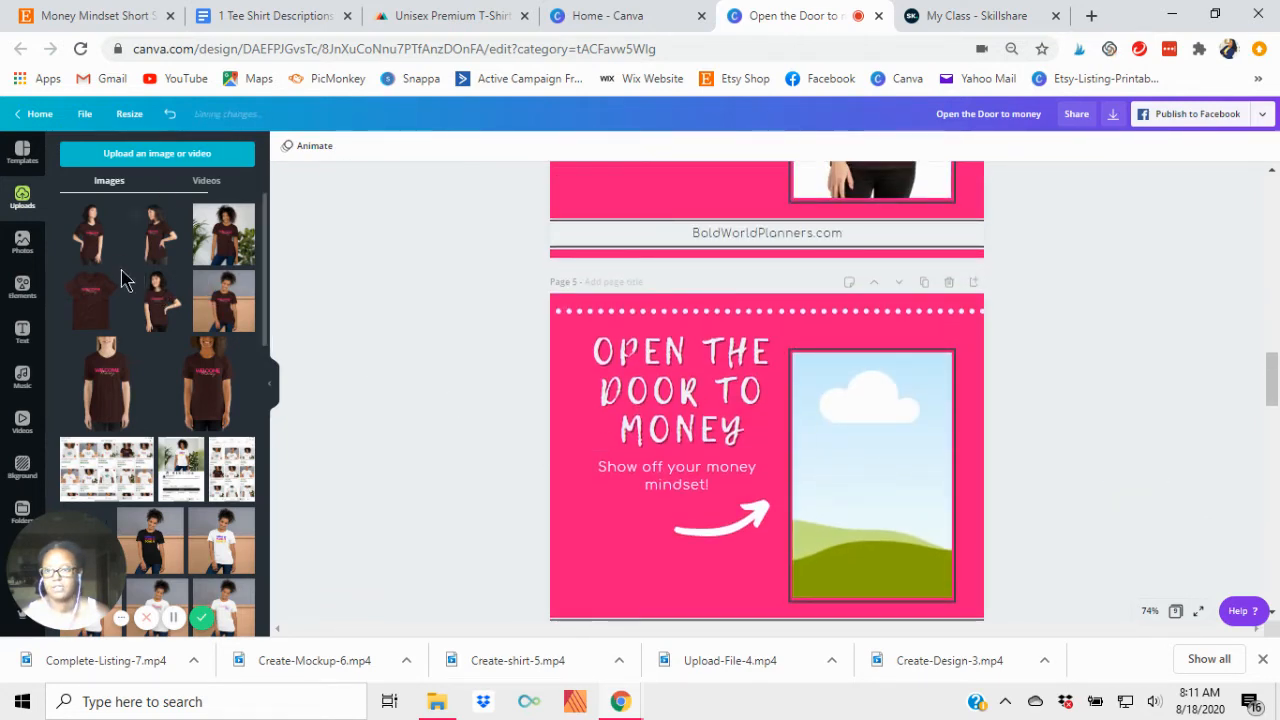
drag(88, 305, 850, 517)
click(1119, 490)
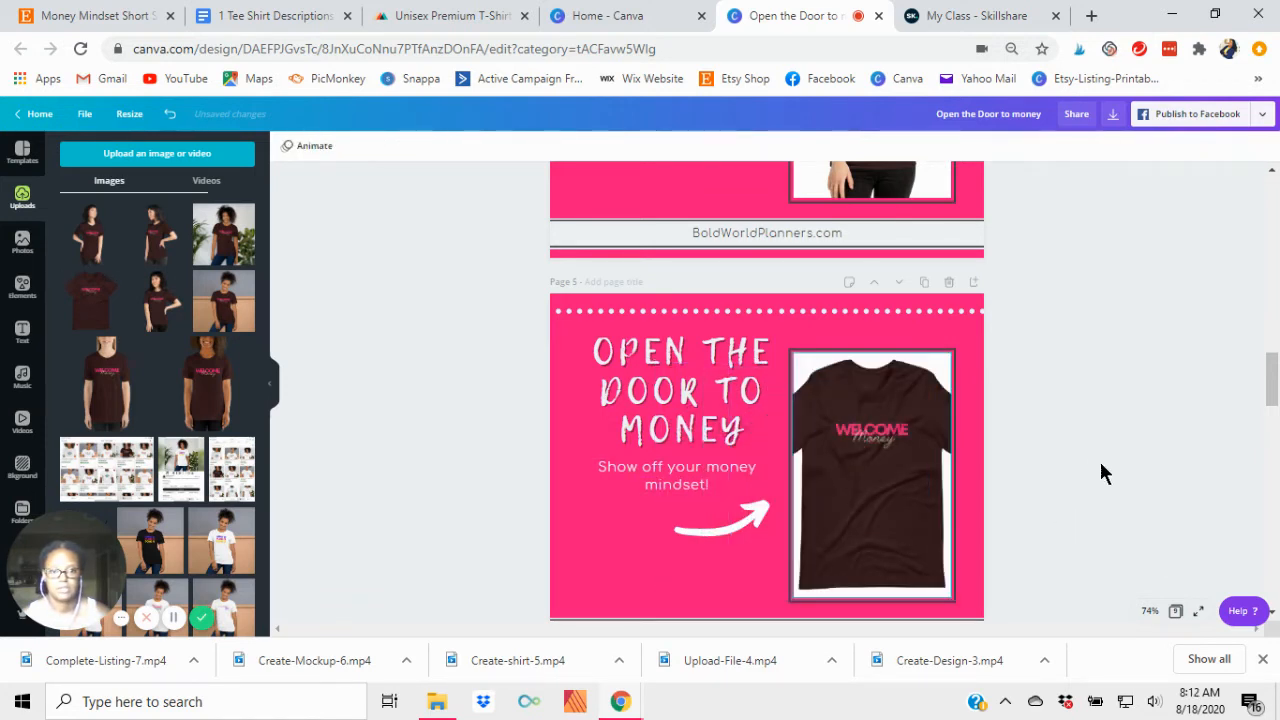
Step: Fill the page 6 picture frame with the uploaded mockup of the curly-haired model standing in front of plants
scroll(1109, 463, down, 5)
scroll(1109, 463, down, 5)
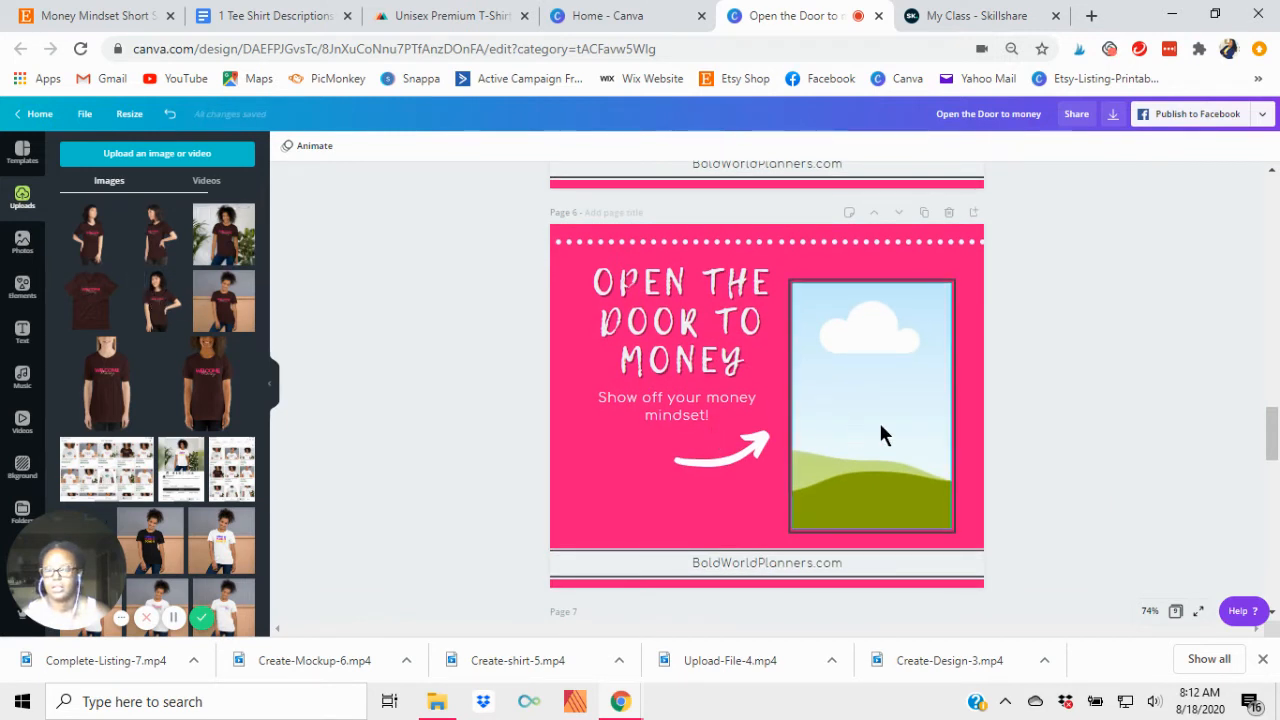
drag(879, 420, 917, 418)
drag(752, 505, 821, 476)
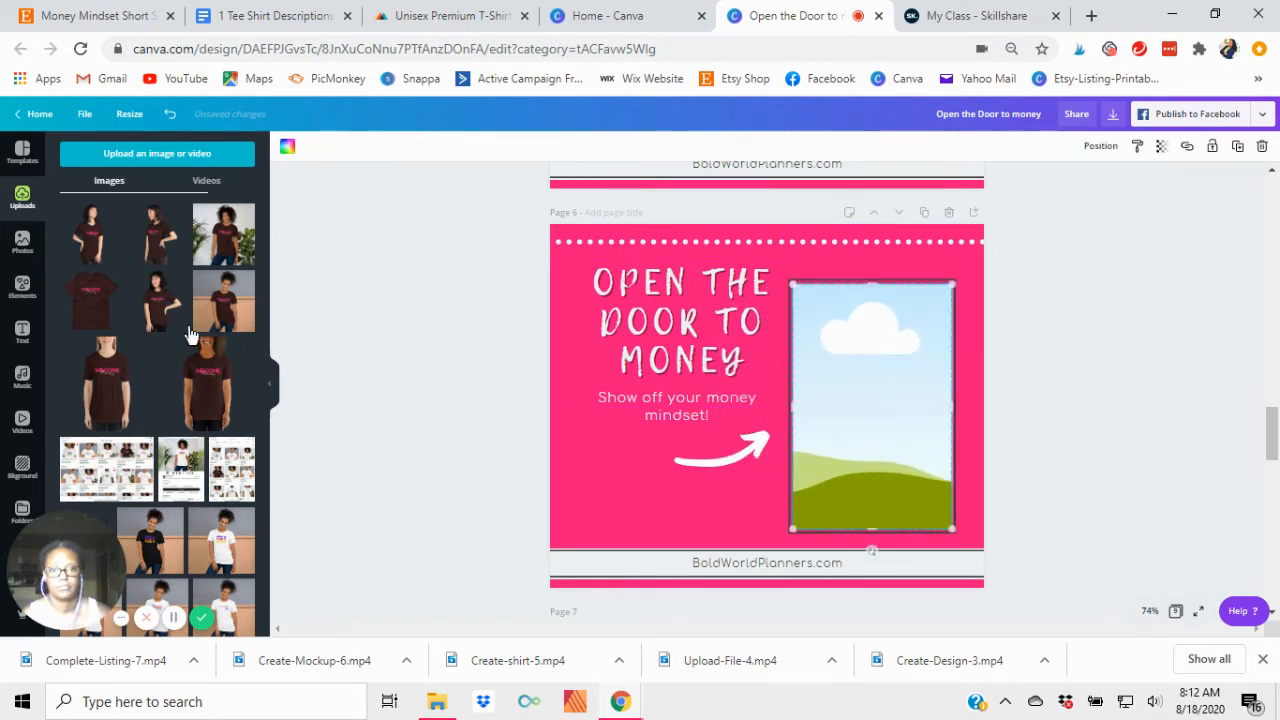
click(427, 383)
click(240, 250)
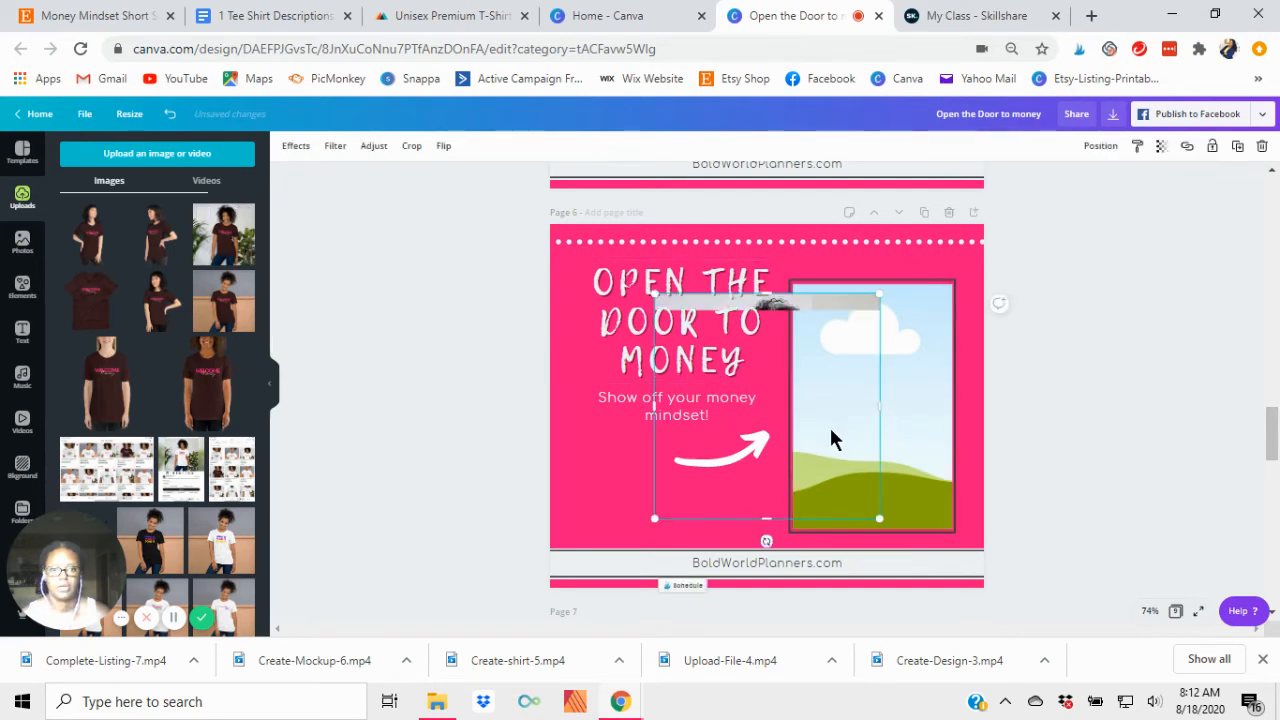
drag(857, 440, 855, 437)
click(1172, 434)
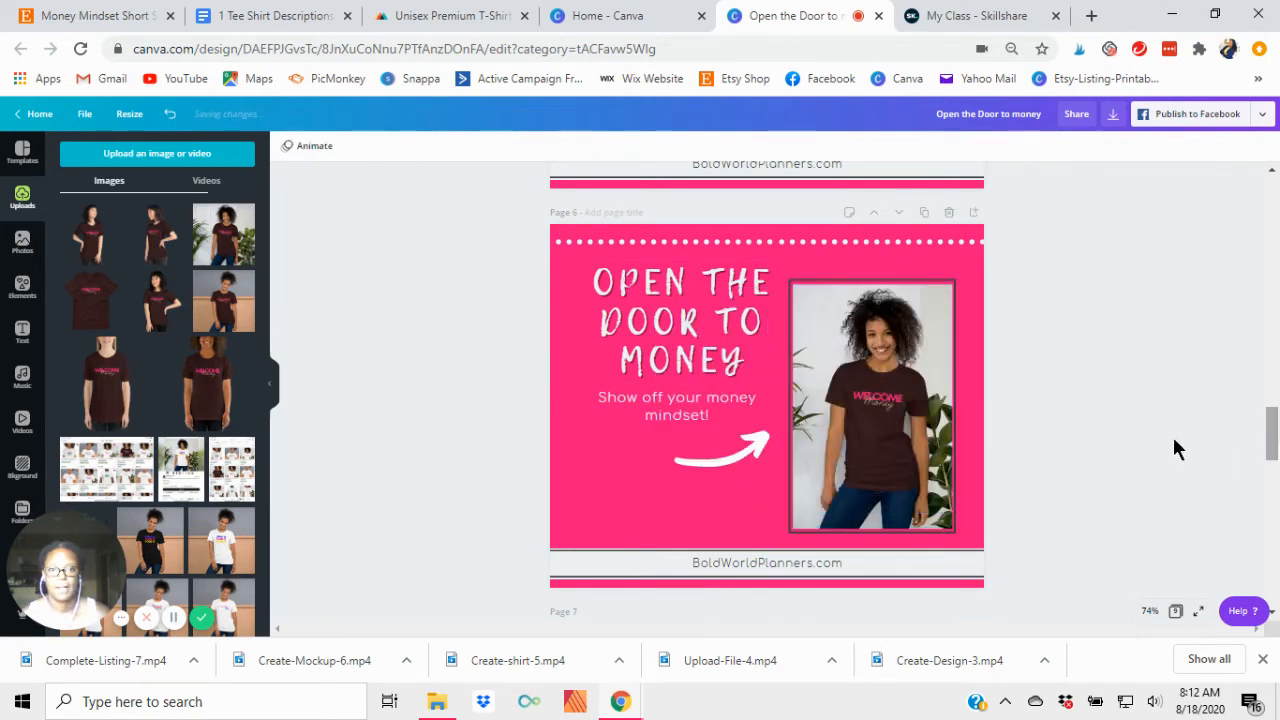
Step: Fill the page 7 picture frame with the uploaded mockup of the dark-haired model turned sideways with a hand on her hip
scroll(1144, 435, down, 4)
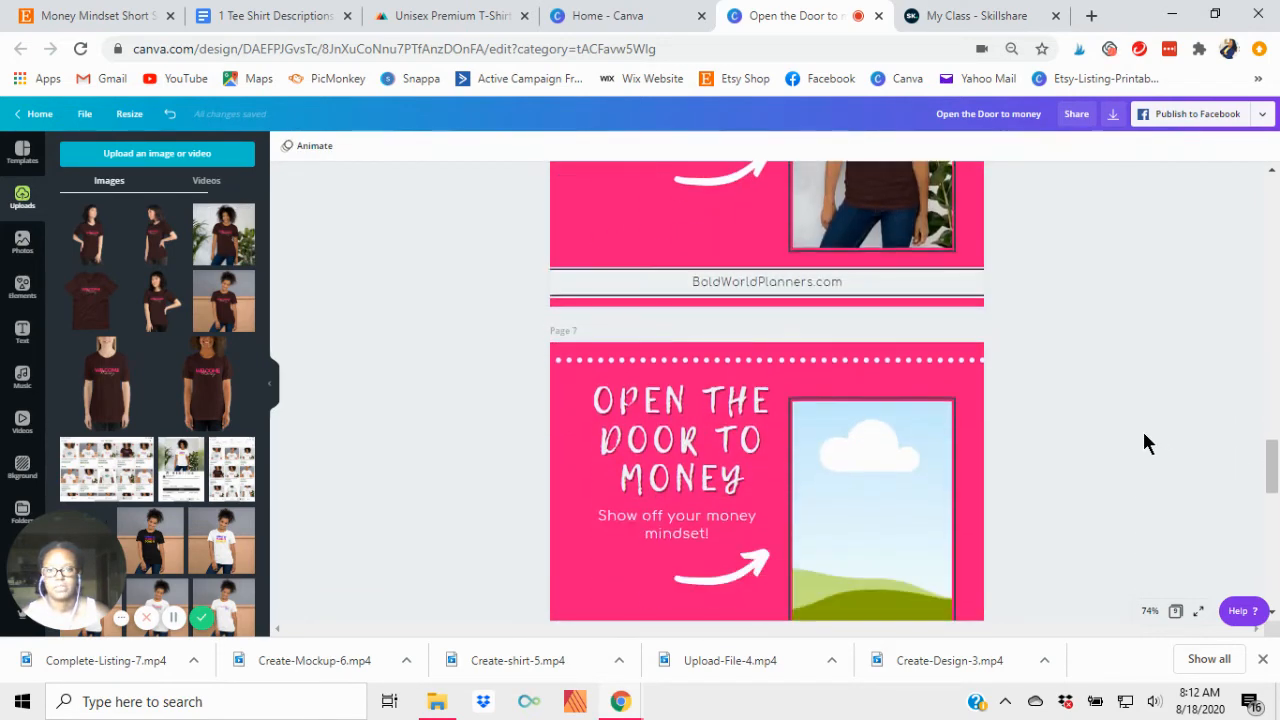
click(160, 245)
drag(757, 480, 857, 457)
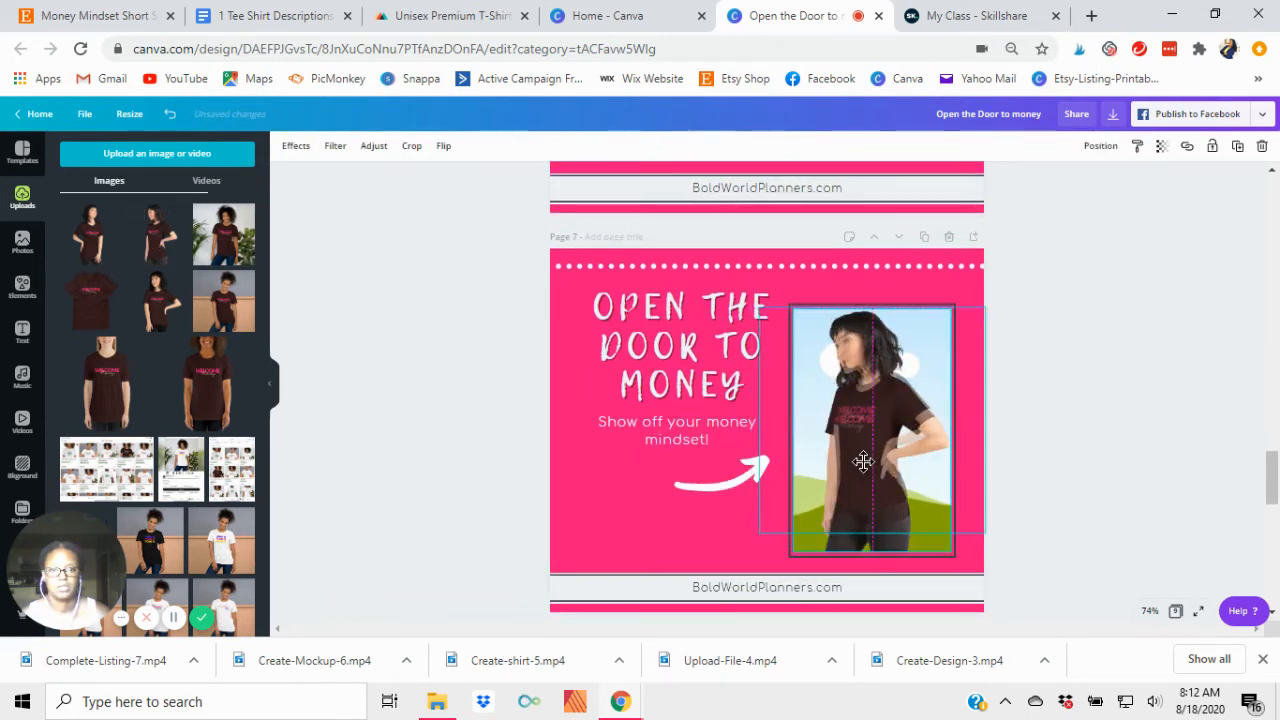
click(1084, 425)
Step: Fill the page 8 picture frame with the remaining uploaded mockup of the dark-haired model looking away over her shoulder
scroll(1087, 432, down, 4)
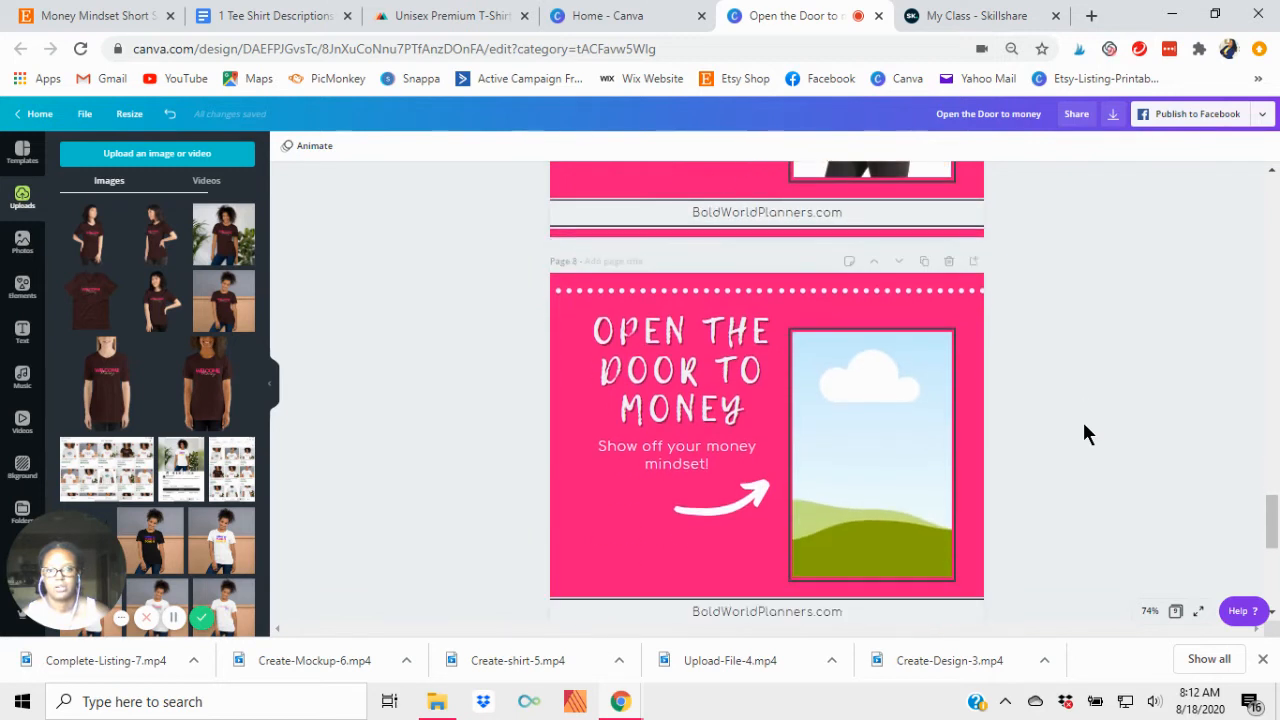
drag(95, 240, 850, 508)
click(987, 490)
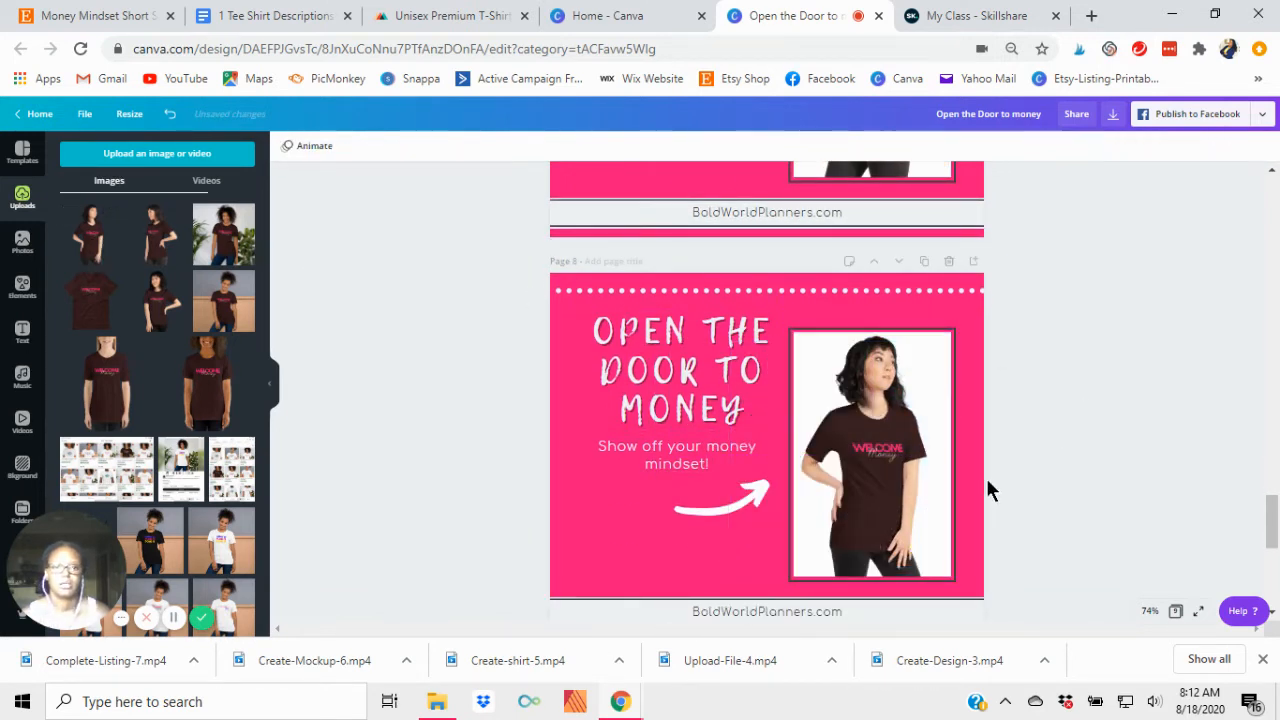
Step: Show all pages as a grid, then reorder them with the peach-wall model page first and the sideways model page ahead of the page 2 mockup
scroll(1131, 471, down, 5)
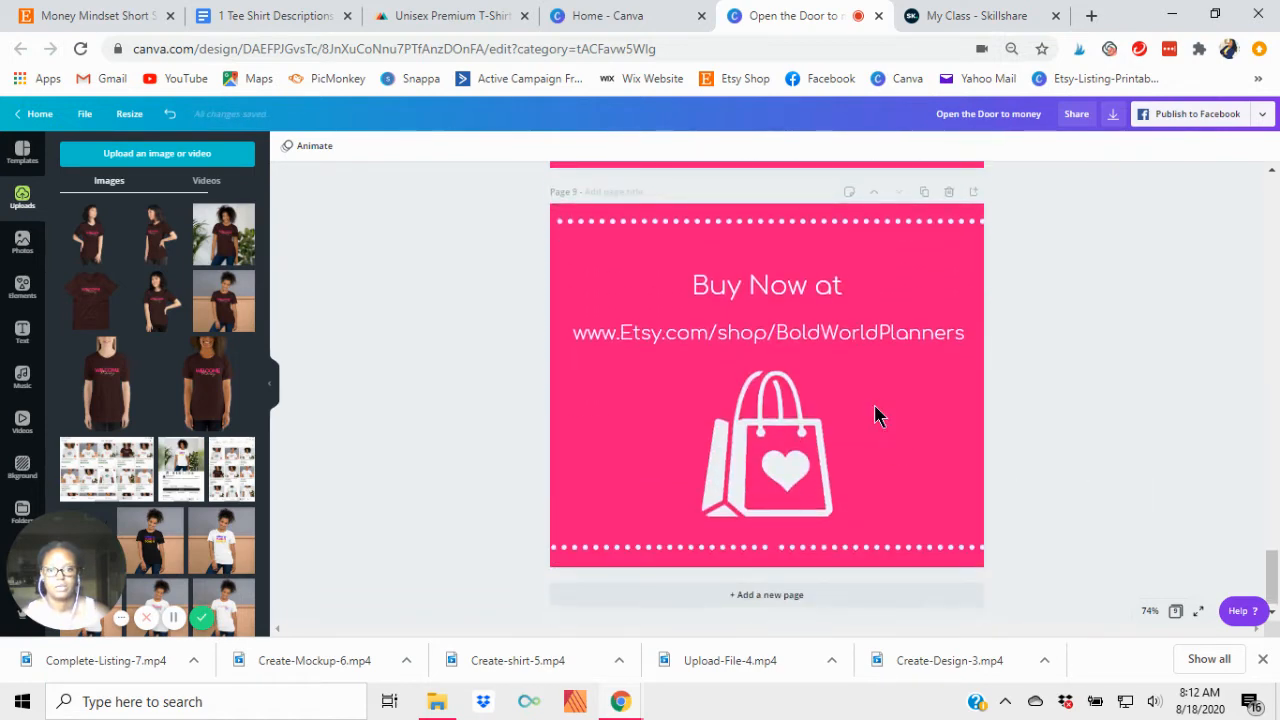
scroll(1071, 466, down, 1)
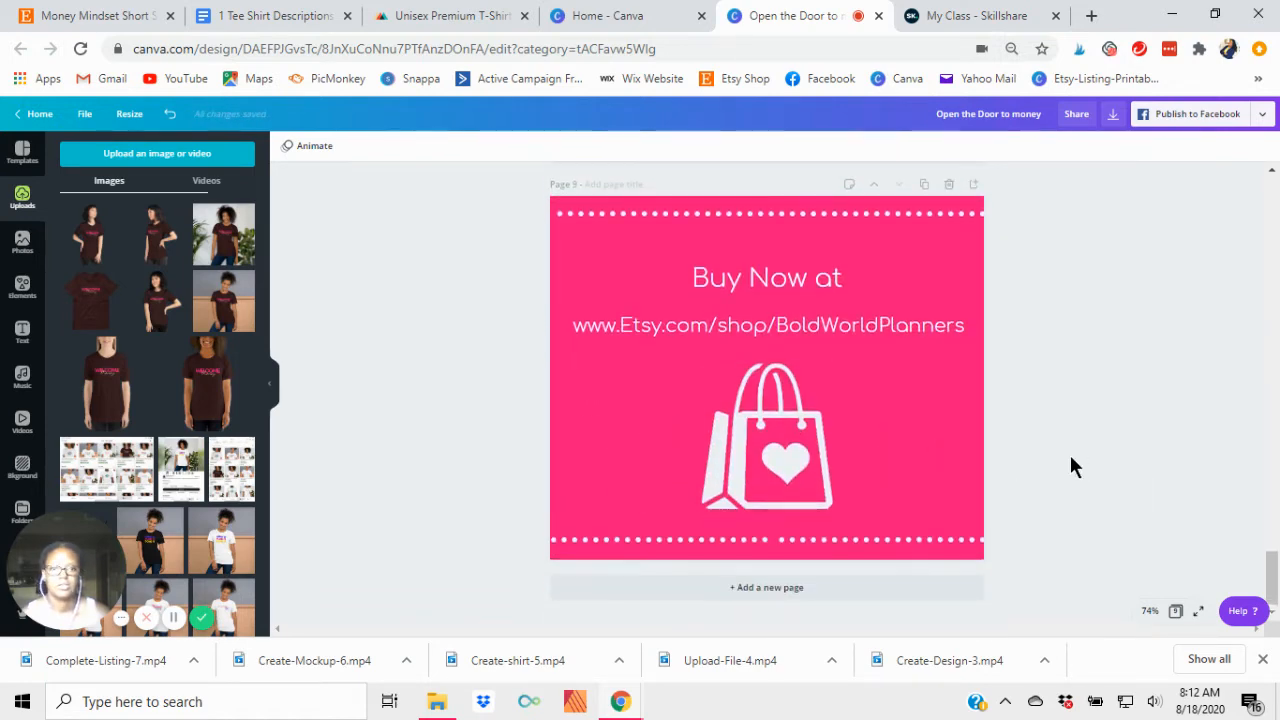
click(1175, 611)
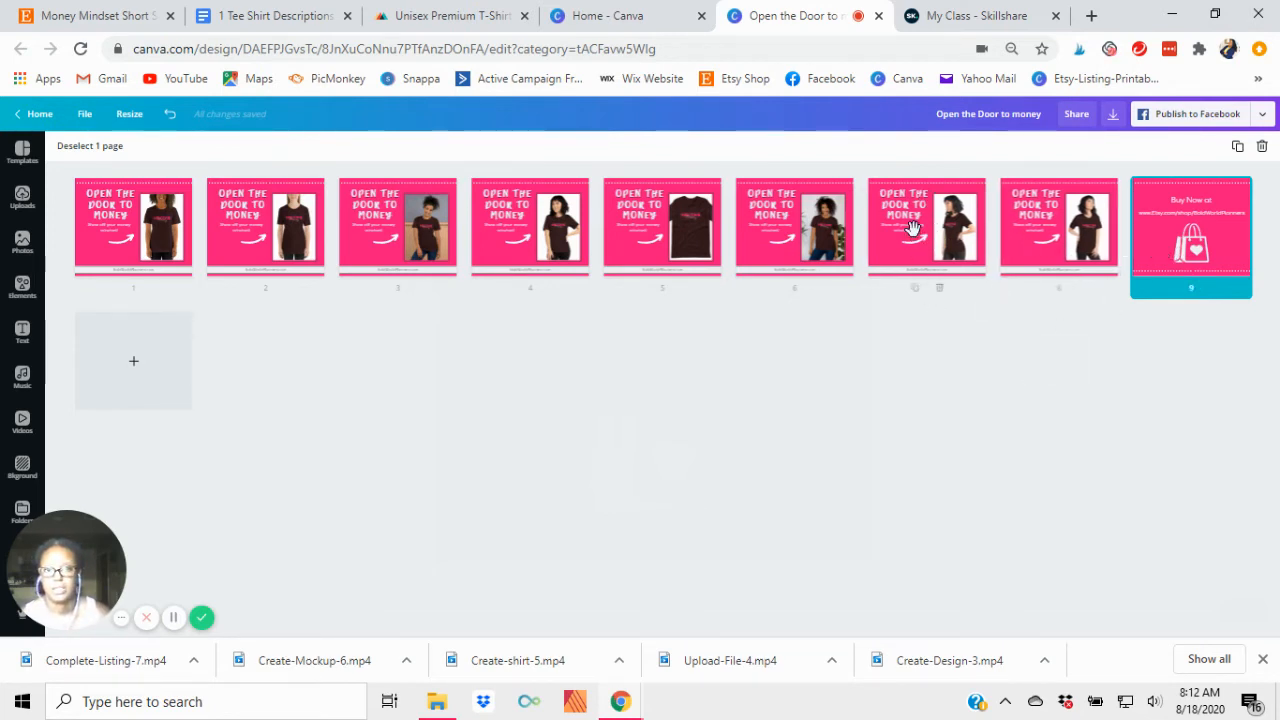
mouse_move(912, 228)
mouse_down()
mouse_move(889, 291)
mouse_move(737, 363)
mouse_move(282, 333)
mouse_move(186, 224)
mouse_up()
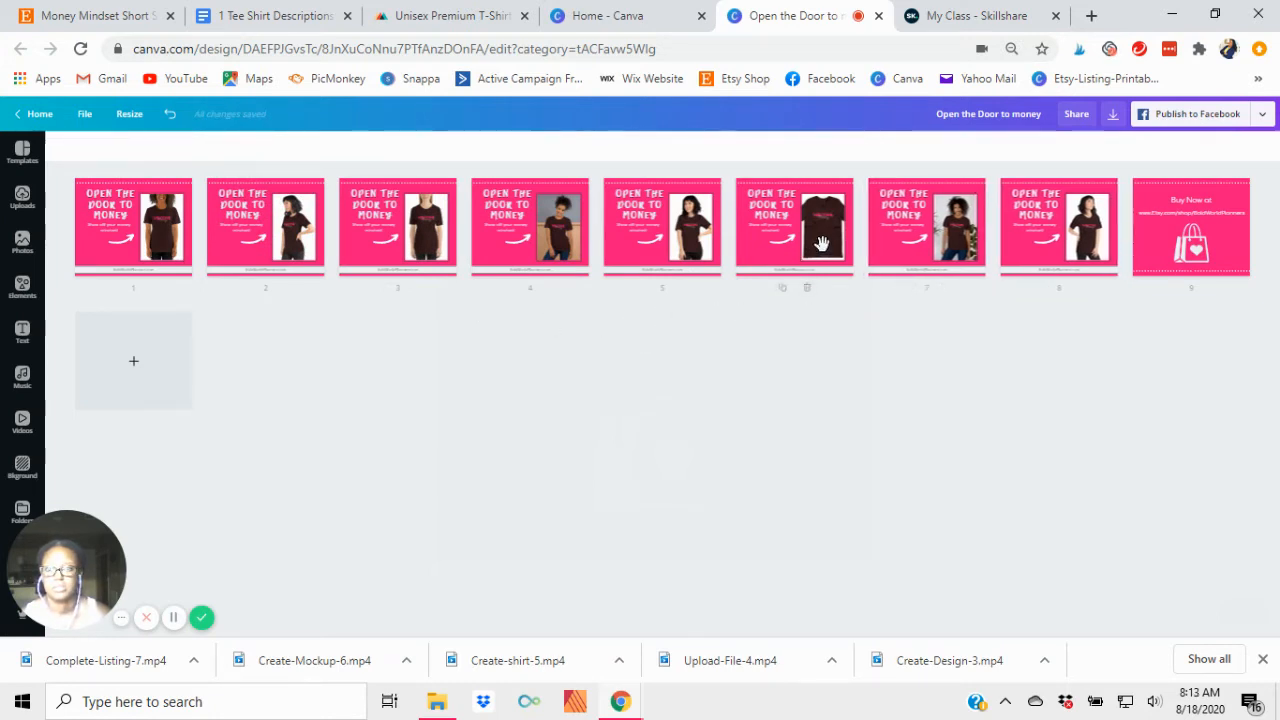
drag(547, 231, 90, 242)
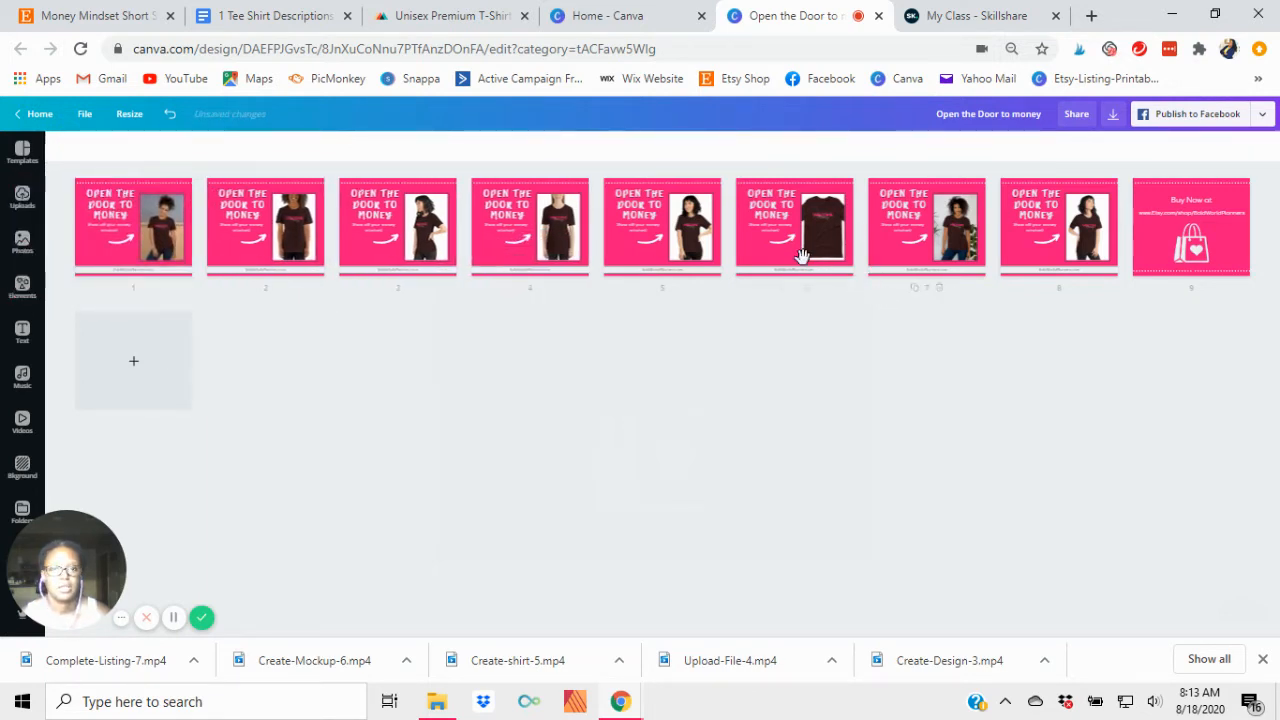
Step: Move the flat T-shirt page to position 8, before the shop-address page, and the plant-background model page to position 5
drag(817, 262, 1120, 250)
drag(1113, 235, 1115, 240)
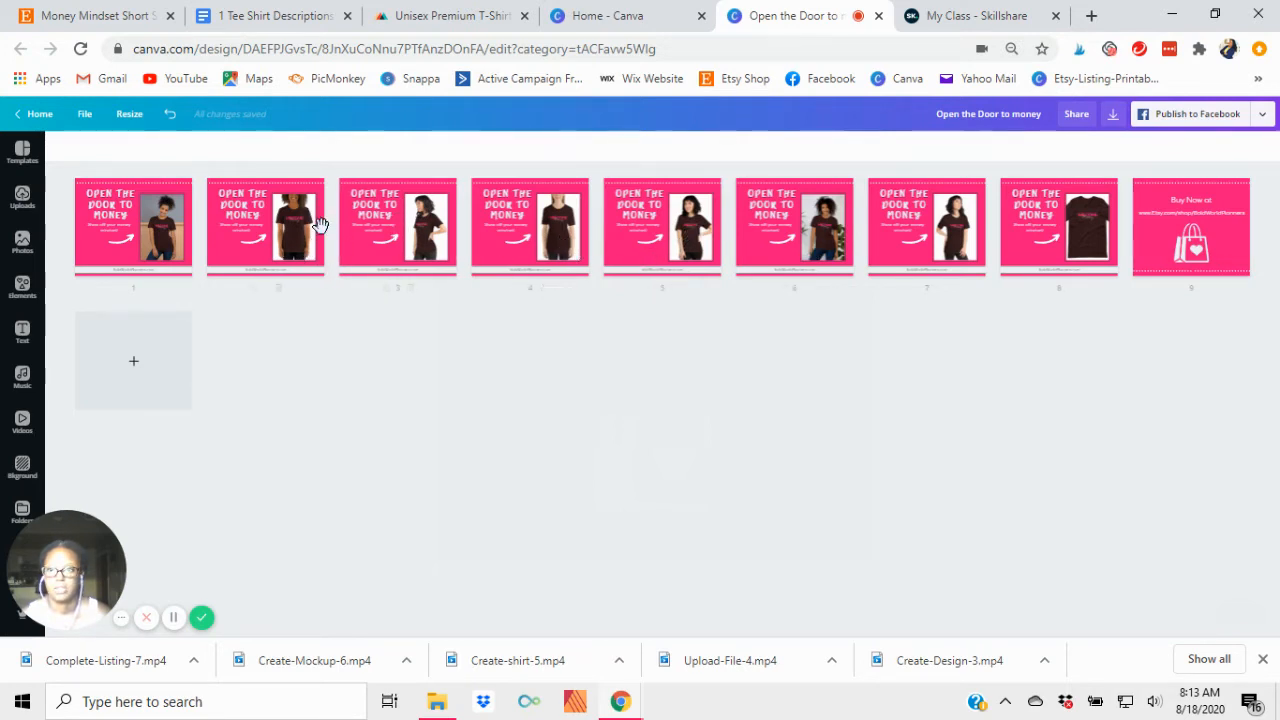
drag(800, 225, 614, 236)
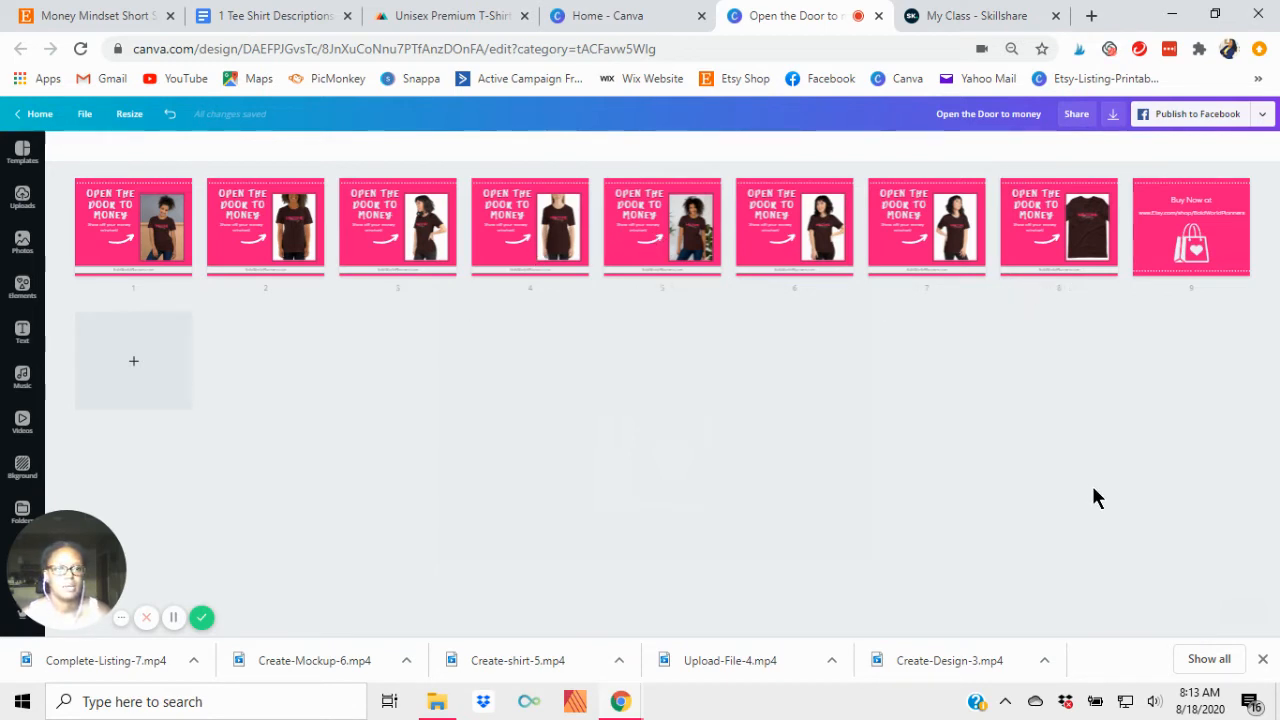
Step: Resize the flat T-shirt image on page 8 to about 345 wide and 541 high so it fits its frame
double_click(1042, 220)
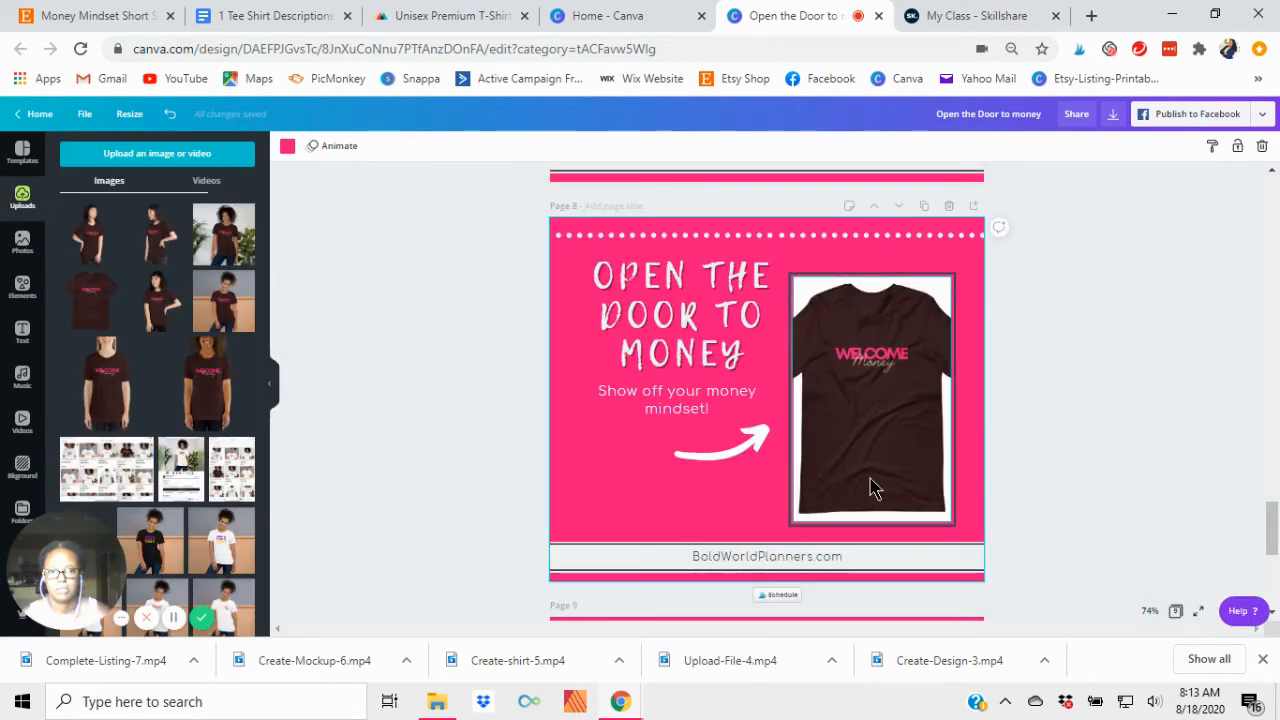
click(874, 480)
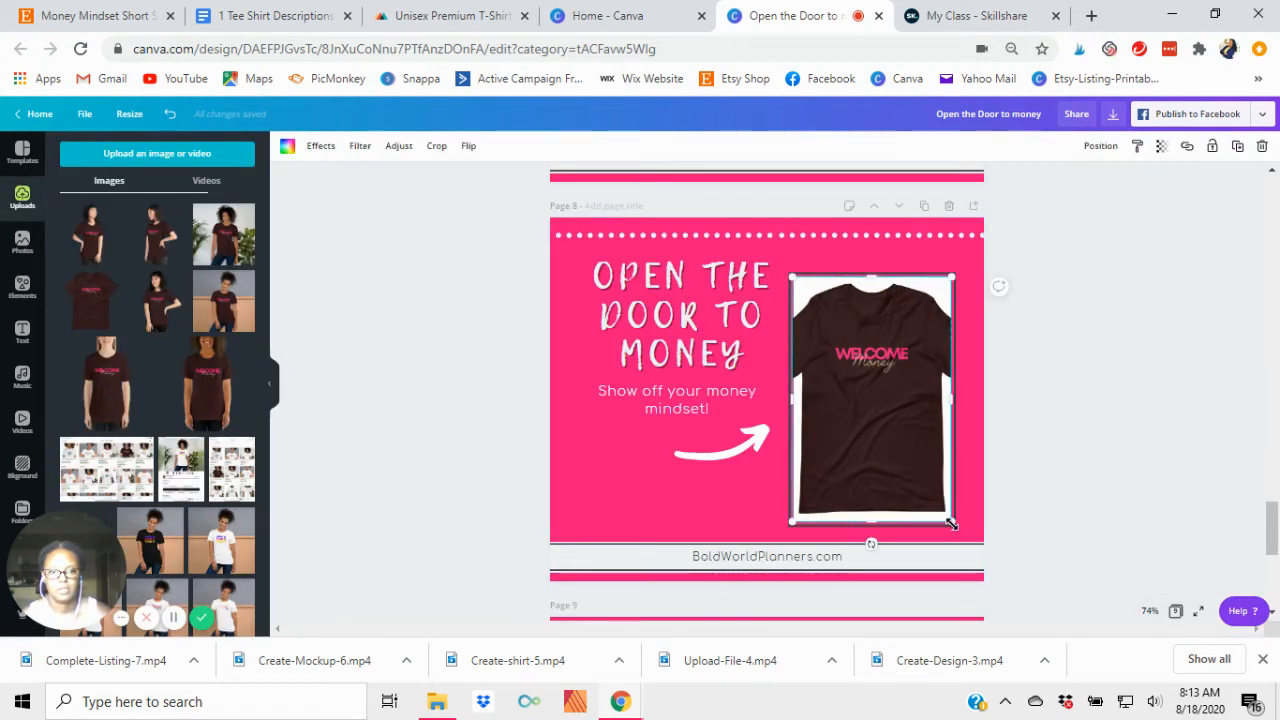
drag(951, 523, 955, 531)
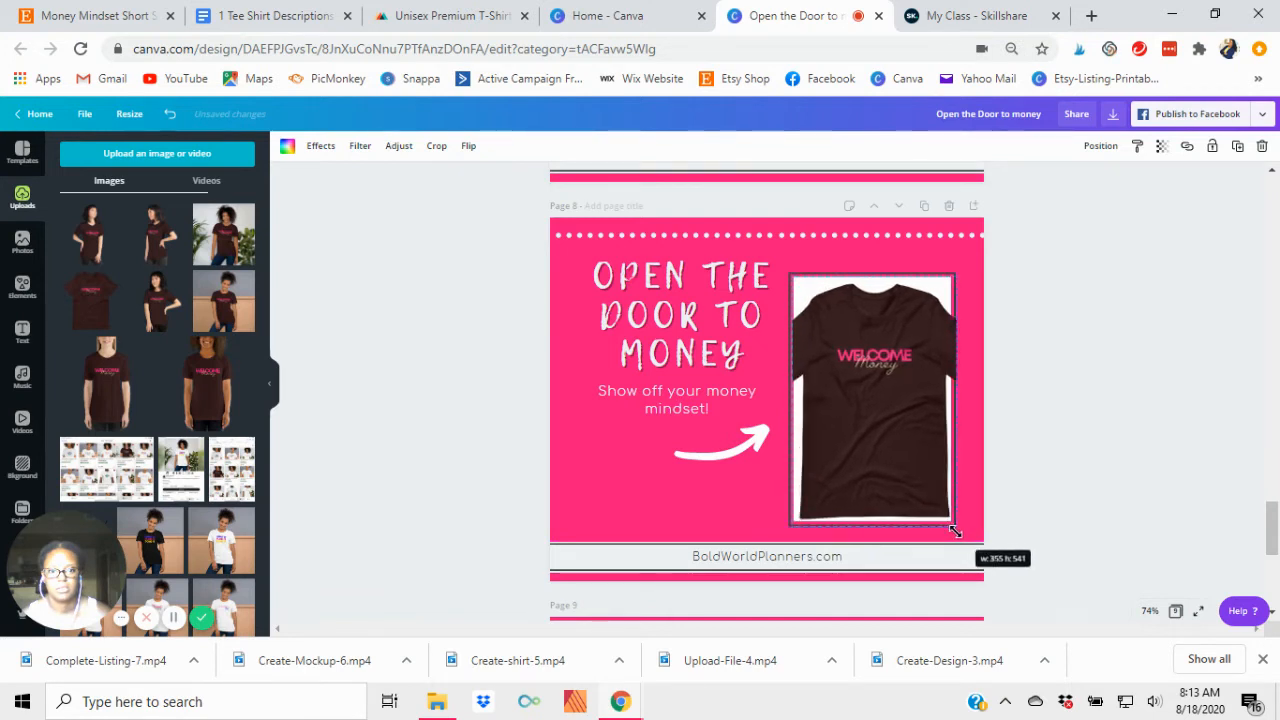
click(1117, 463)
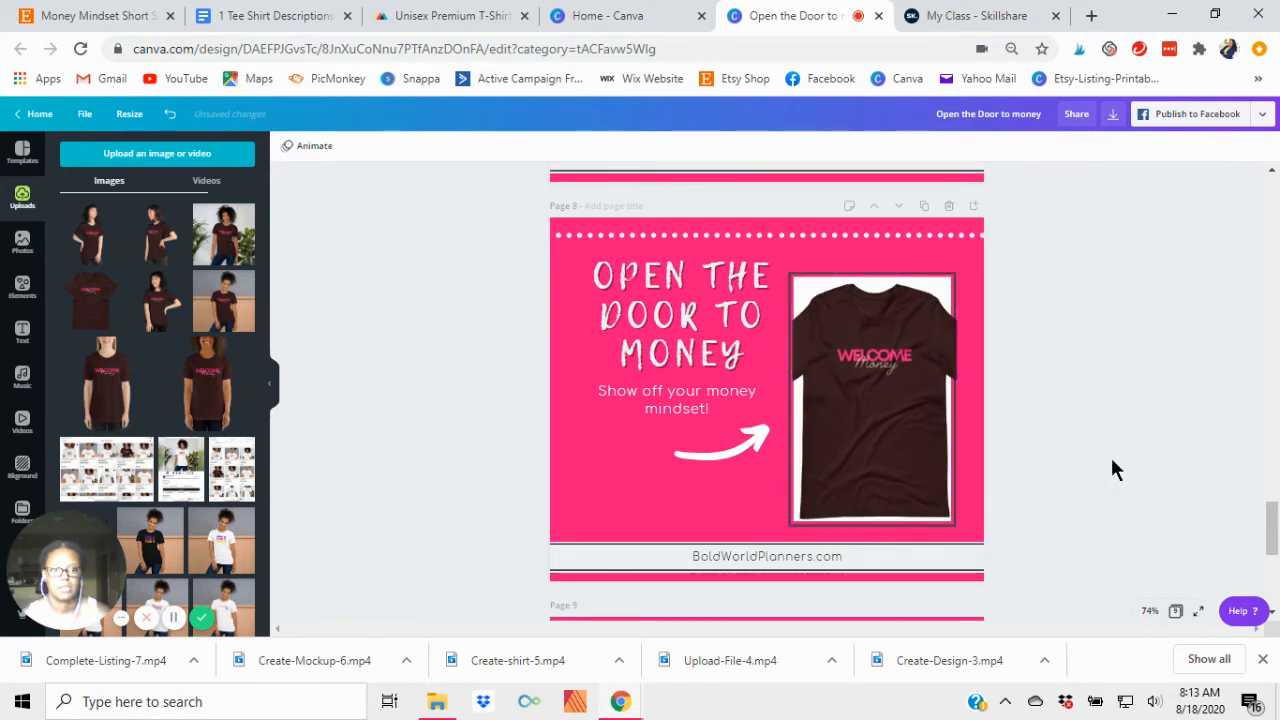
click(904, 388)
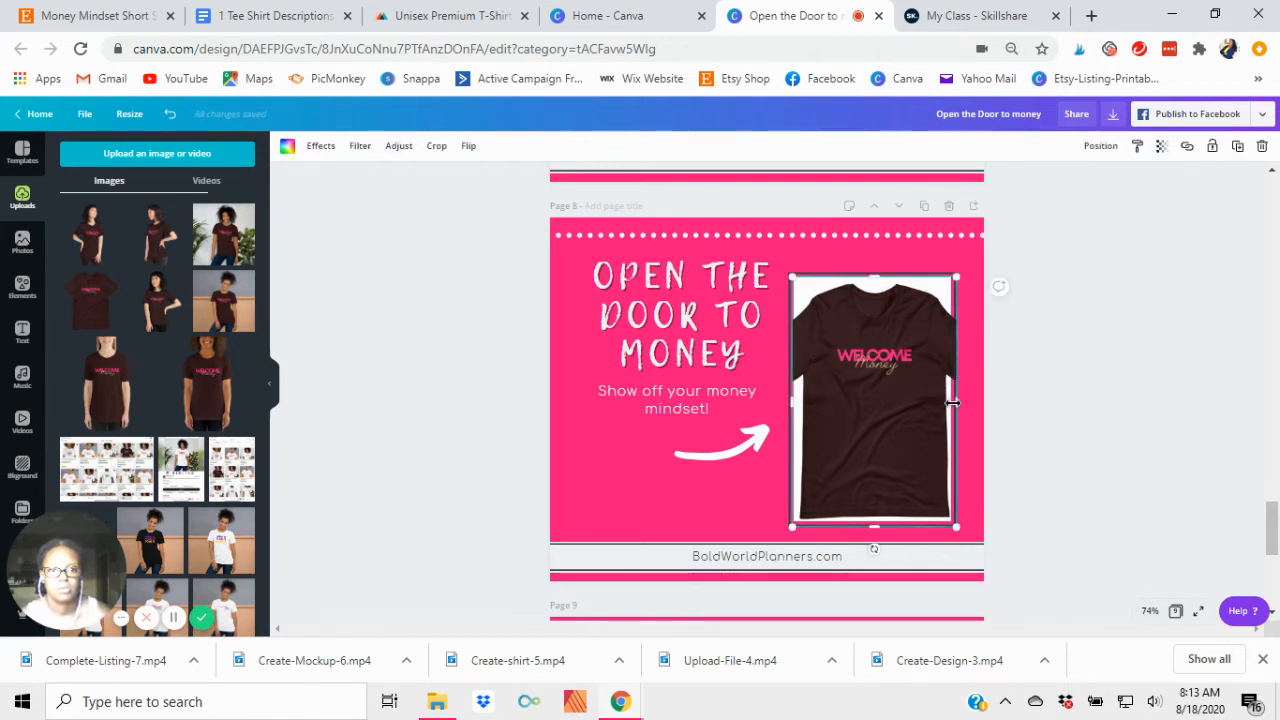
drag(958, 403, 955, 404)
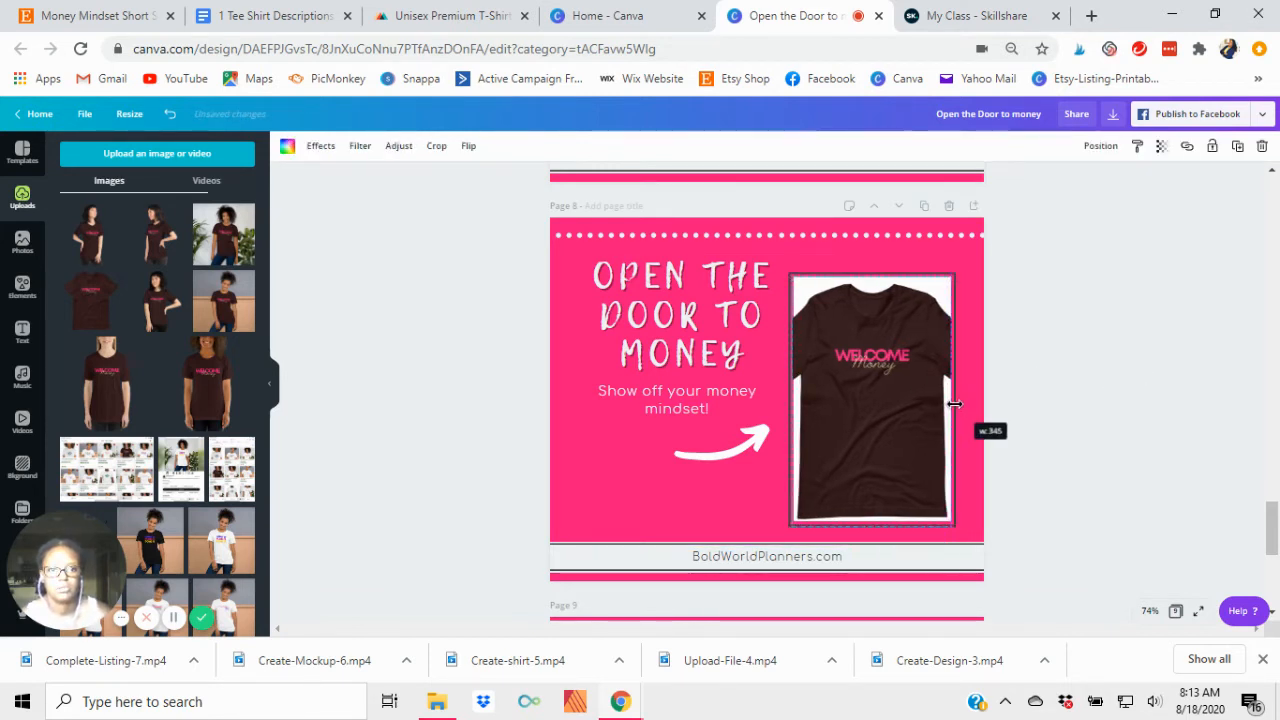
click(1182, 368)
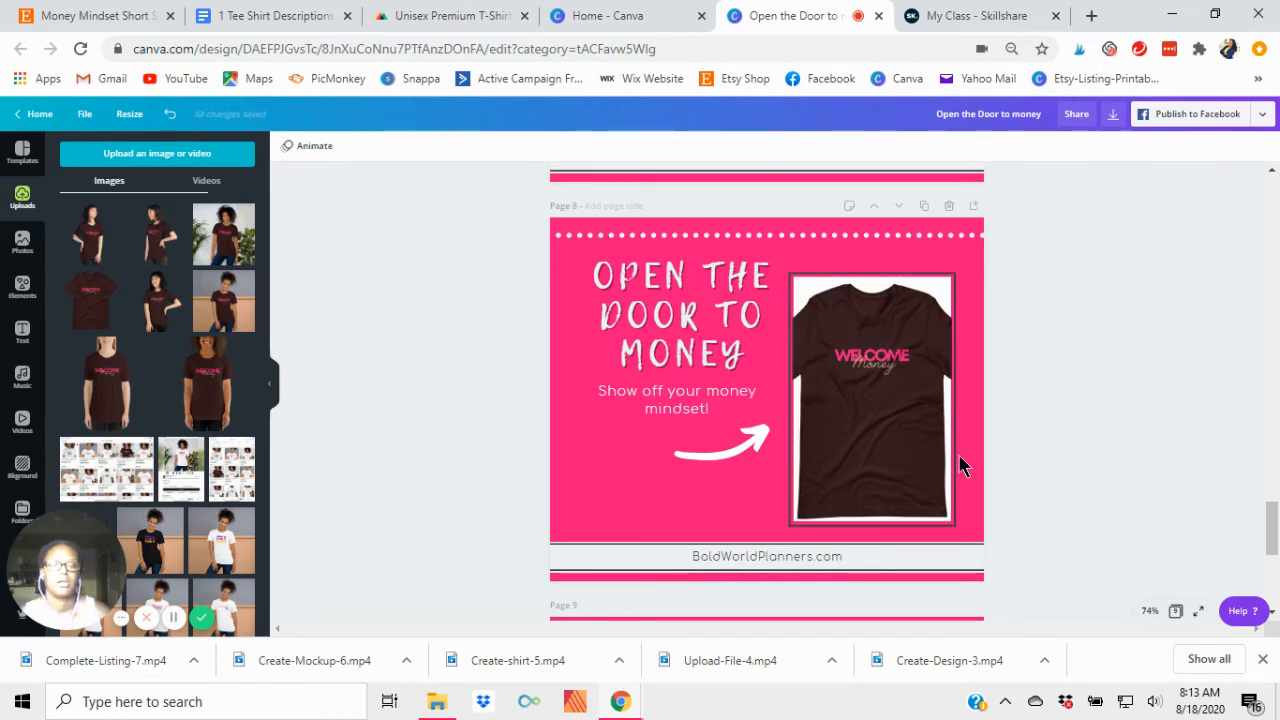
Step: Review the first three pages of the design and the order of their T-shirt mockups
scroll(1091, 494, up, 10)
scroll(1091, 490, up, 5)
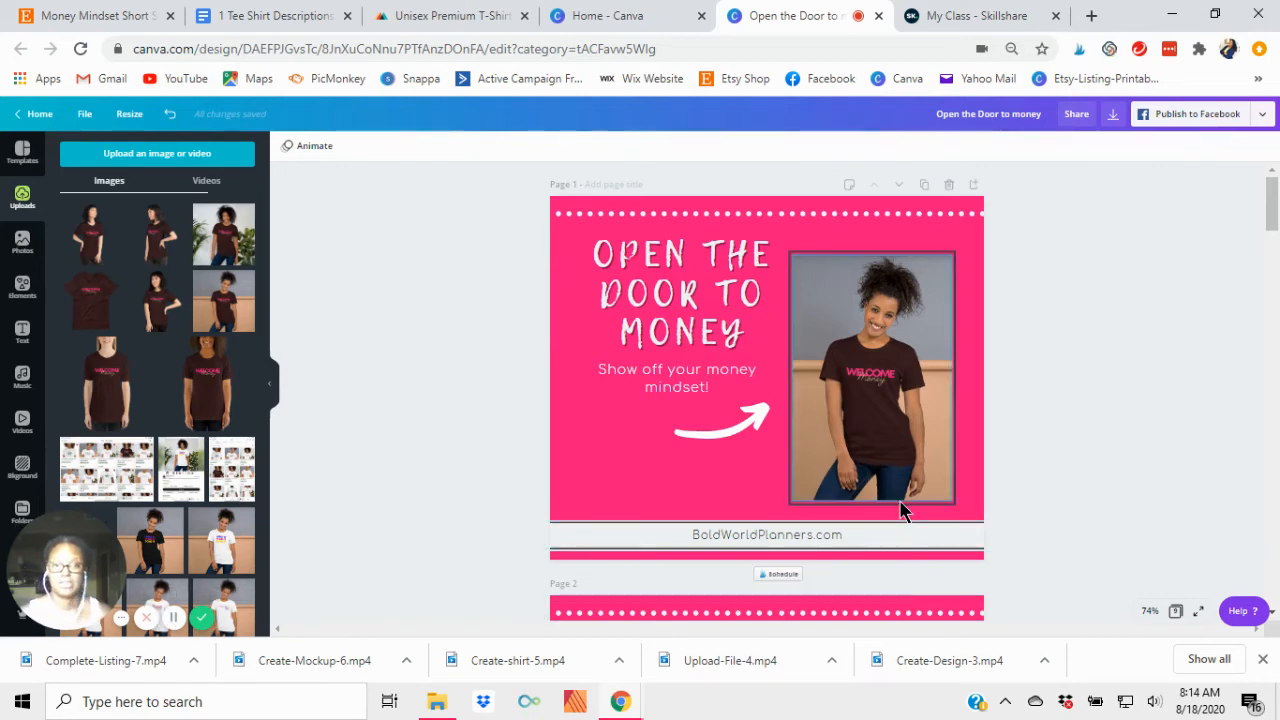
scroll(1190, 225, down, 1)
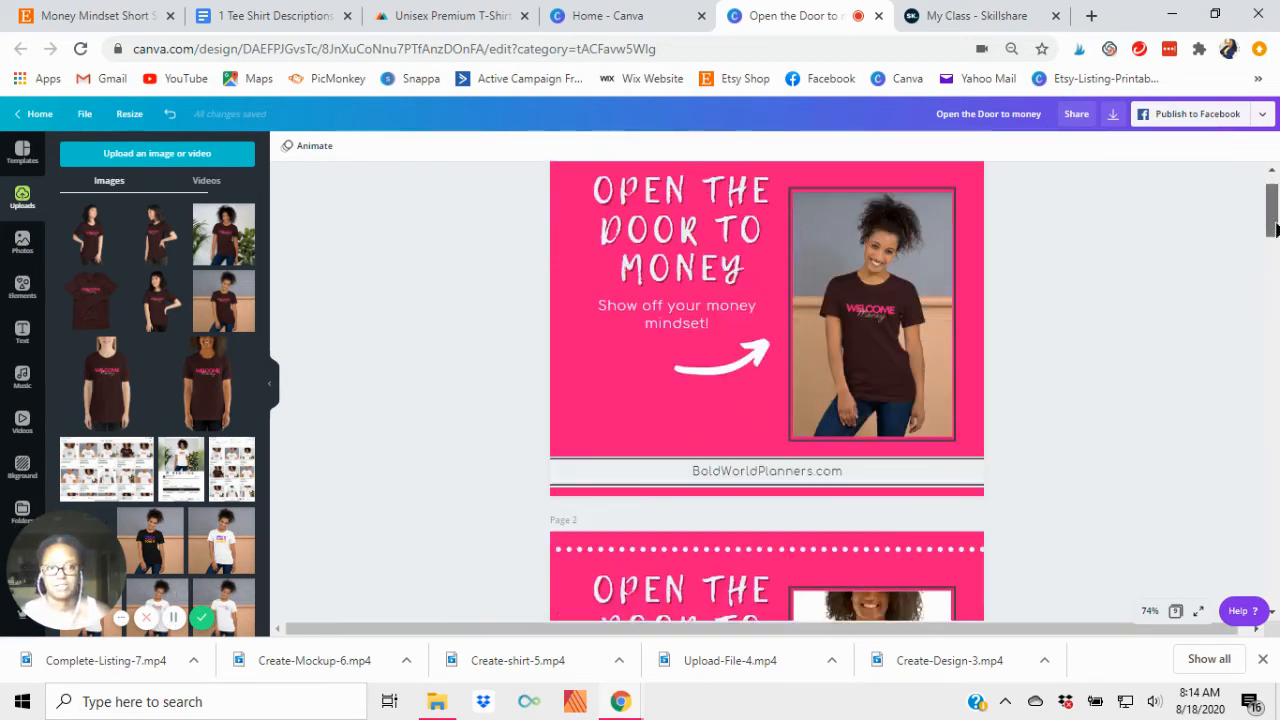
scroll(1185, 220, up, 1)
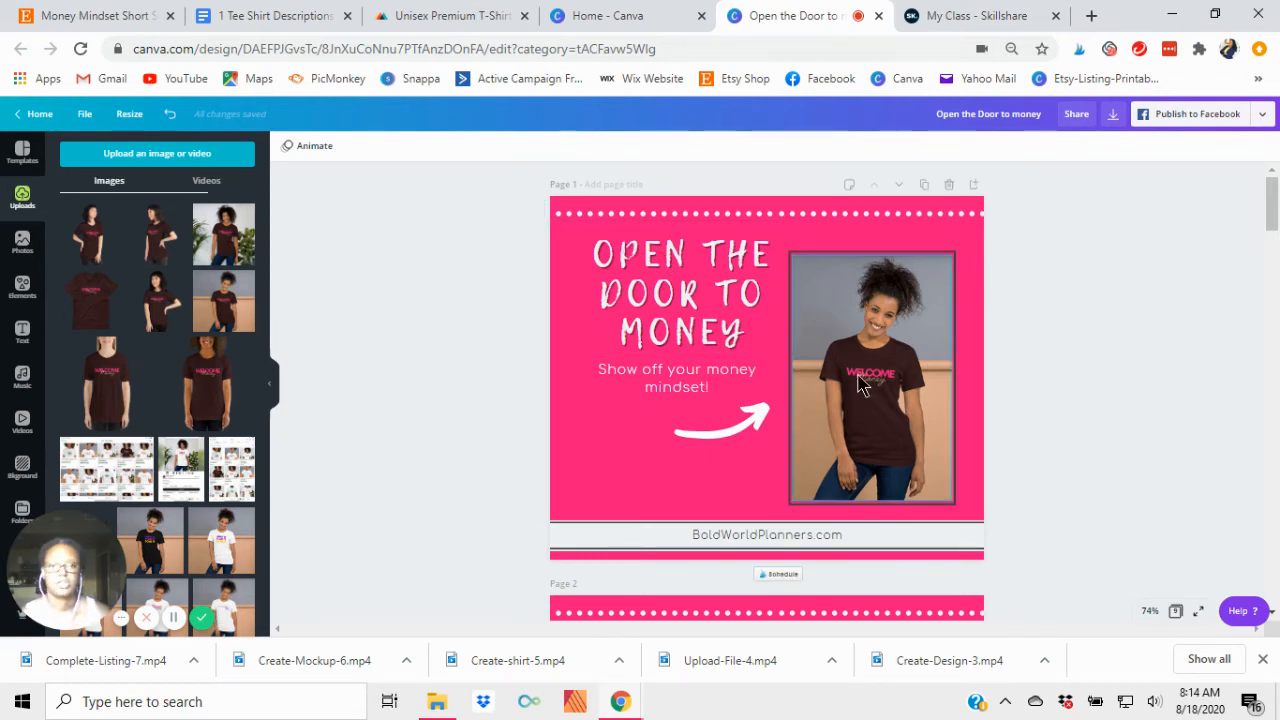
scroll(965, 441, down, 5)
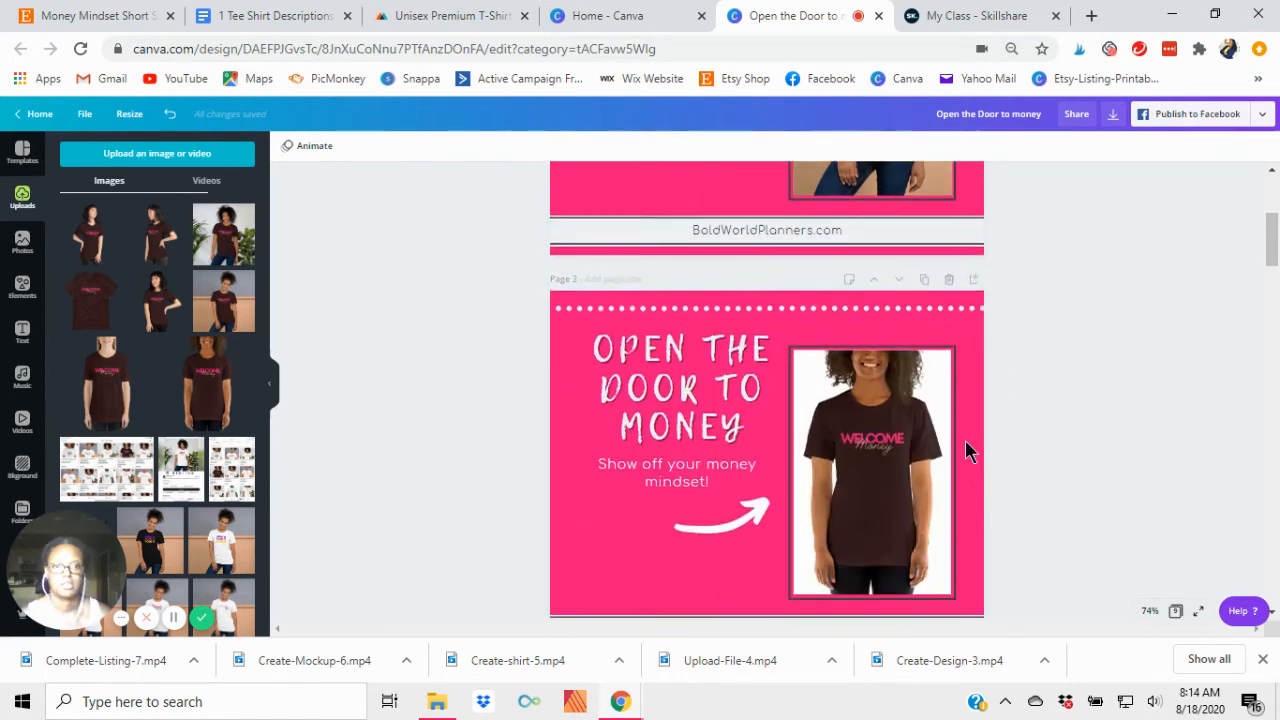
scroll(949, 348, up, 1)
scroll(949, 348, down, 5)
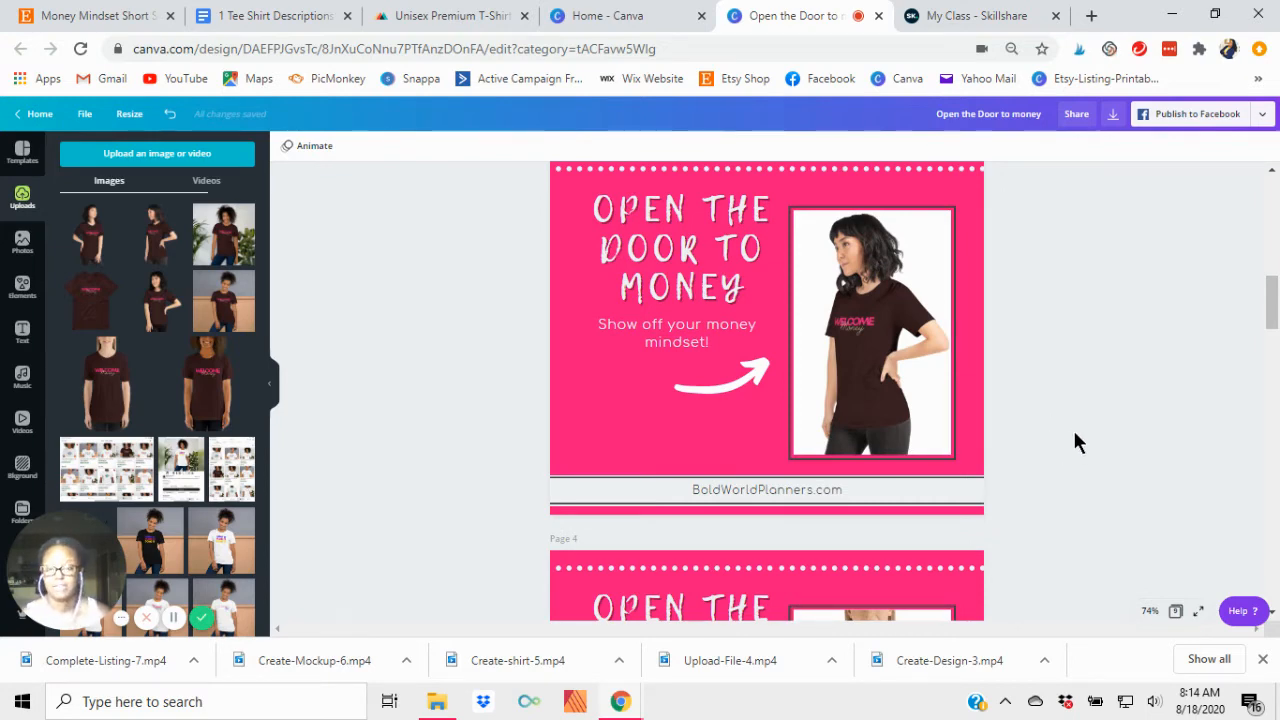
scroll(1073, 428, up, 9)
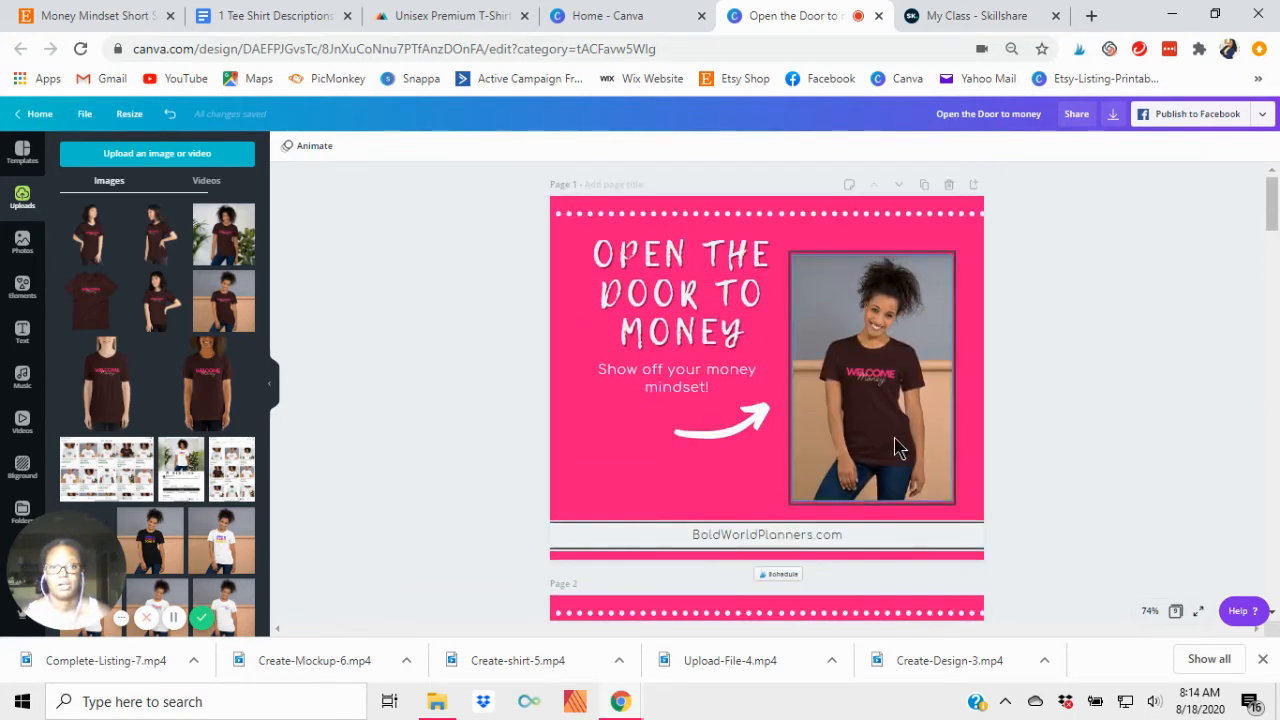
scroll(954, 449, down, 4)
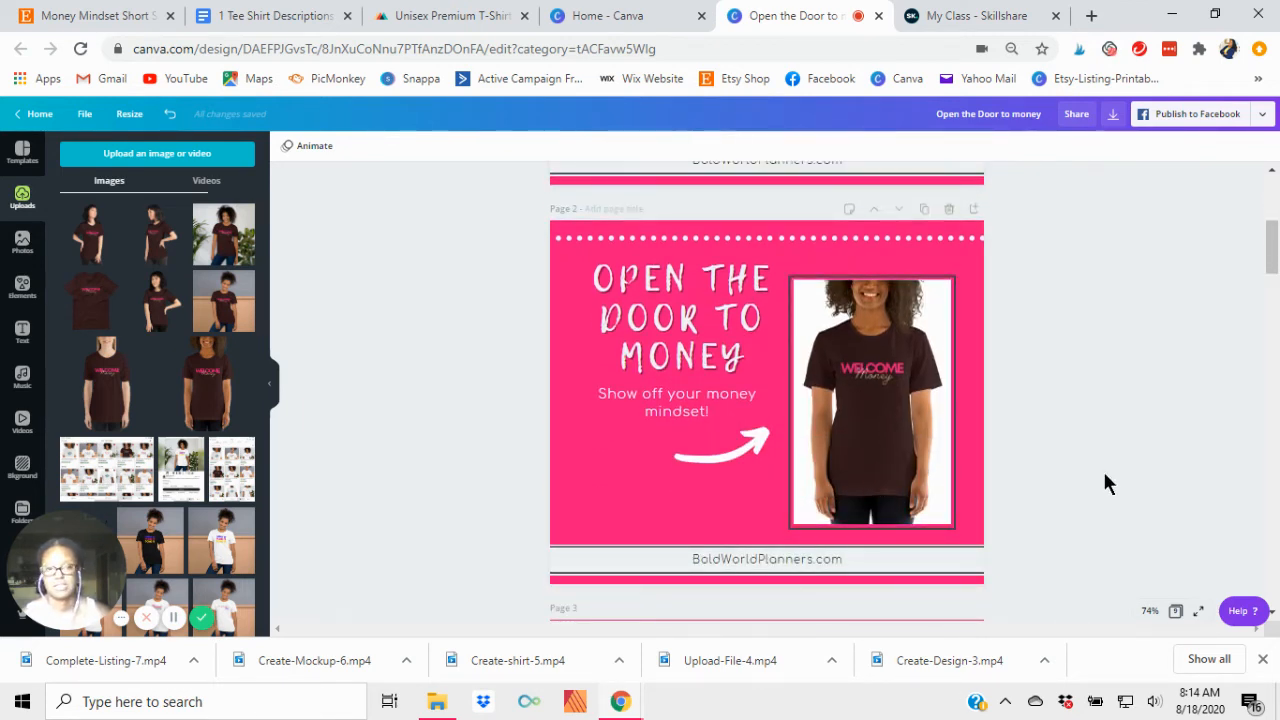
scroll(1088, 363, down, 2)
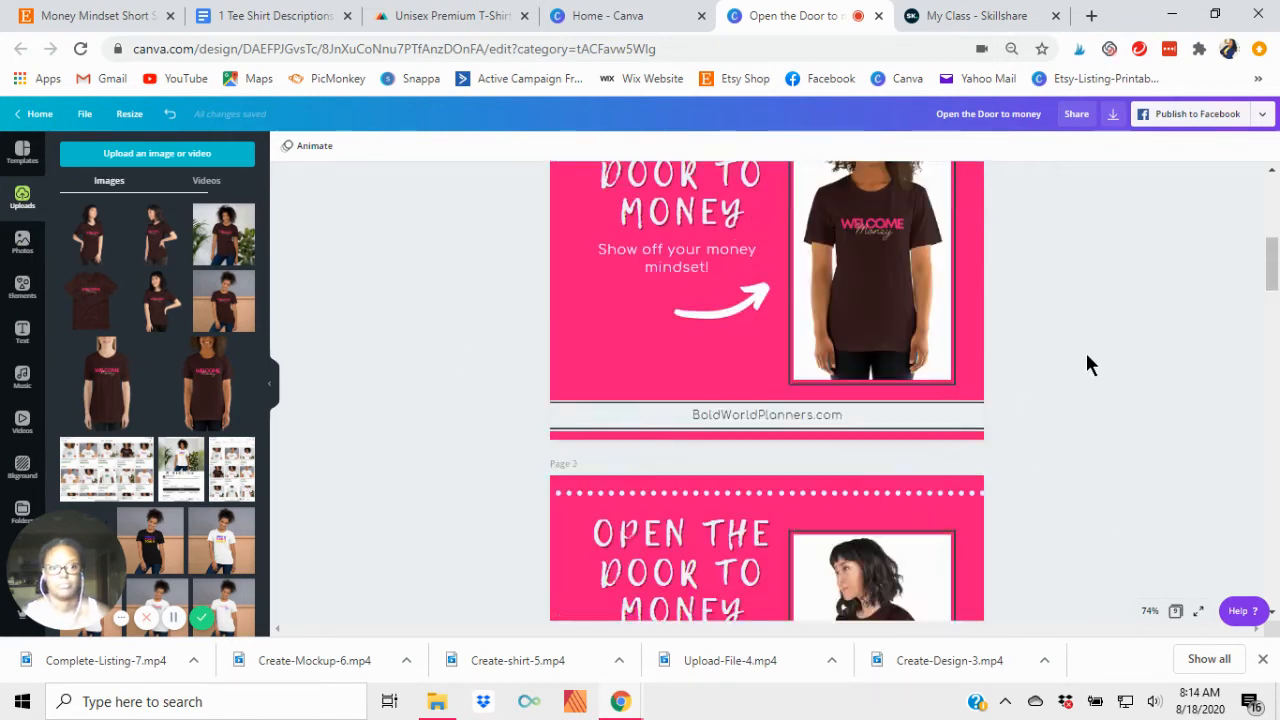
scroll(1088, 363, up, 5)
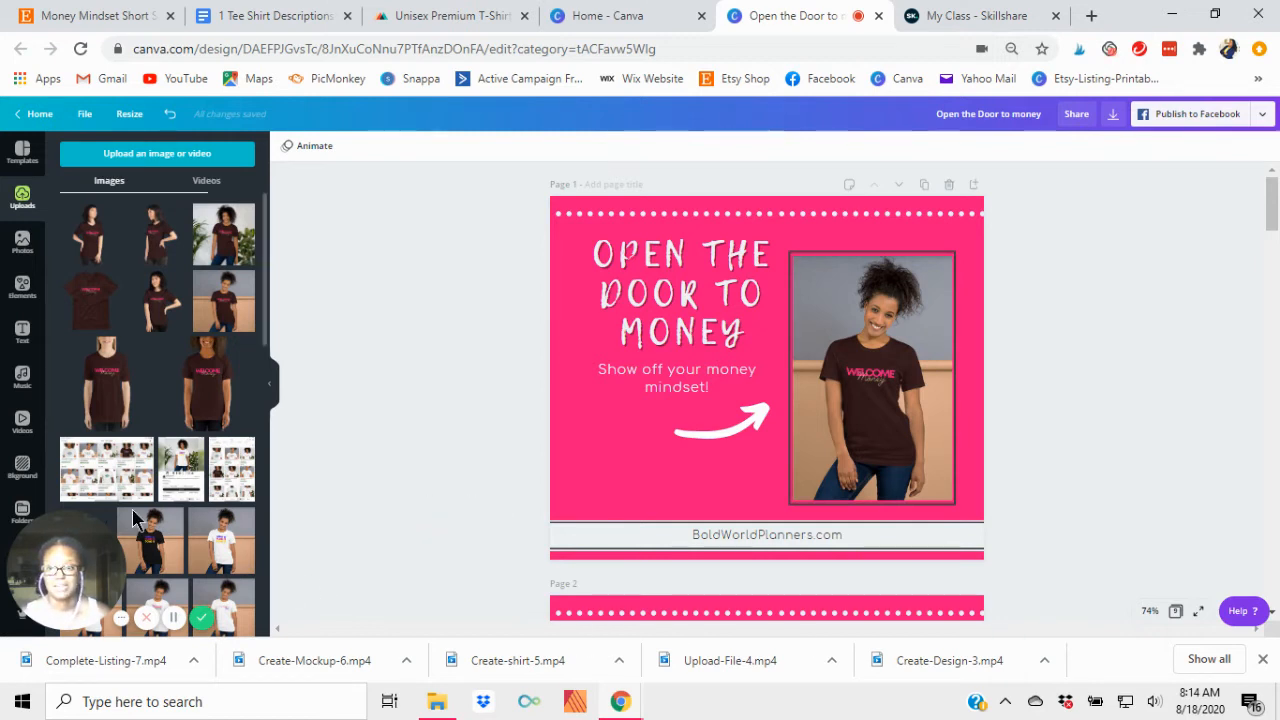
drag(83, 528, 294, 505)
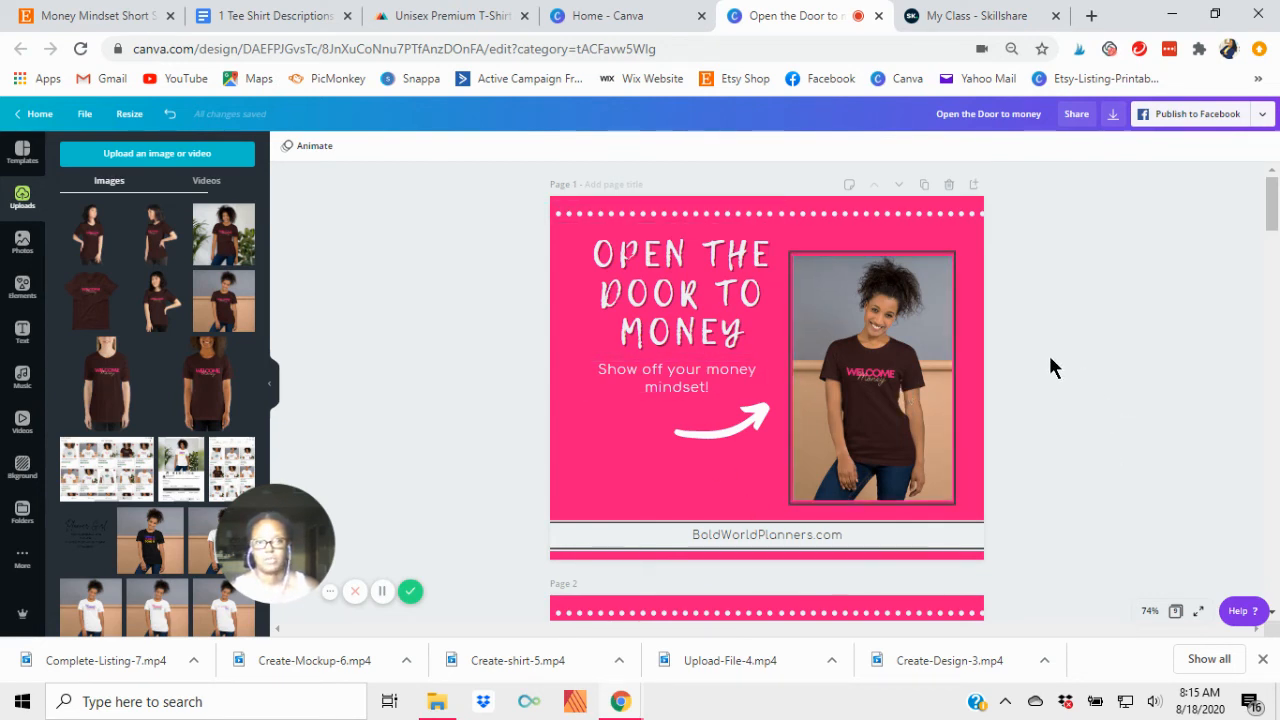
scroll(1095, 418, down, 3)
scroll(1104, 410, down, 6)
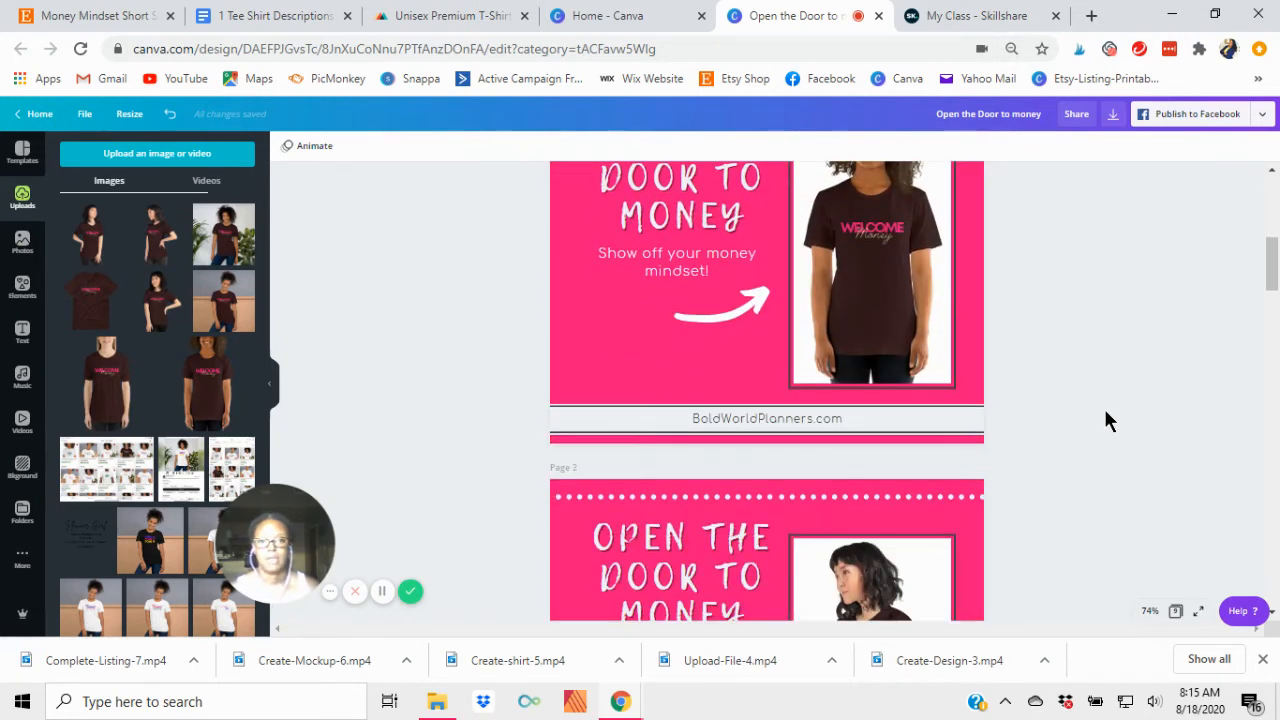
click(1262, 114)
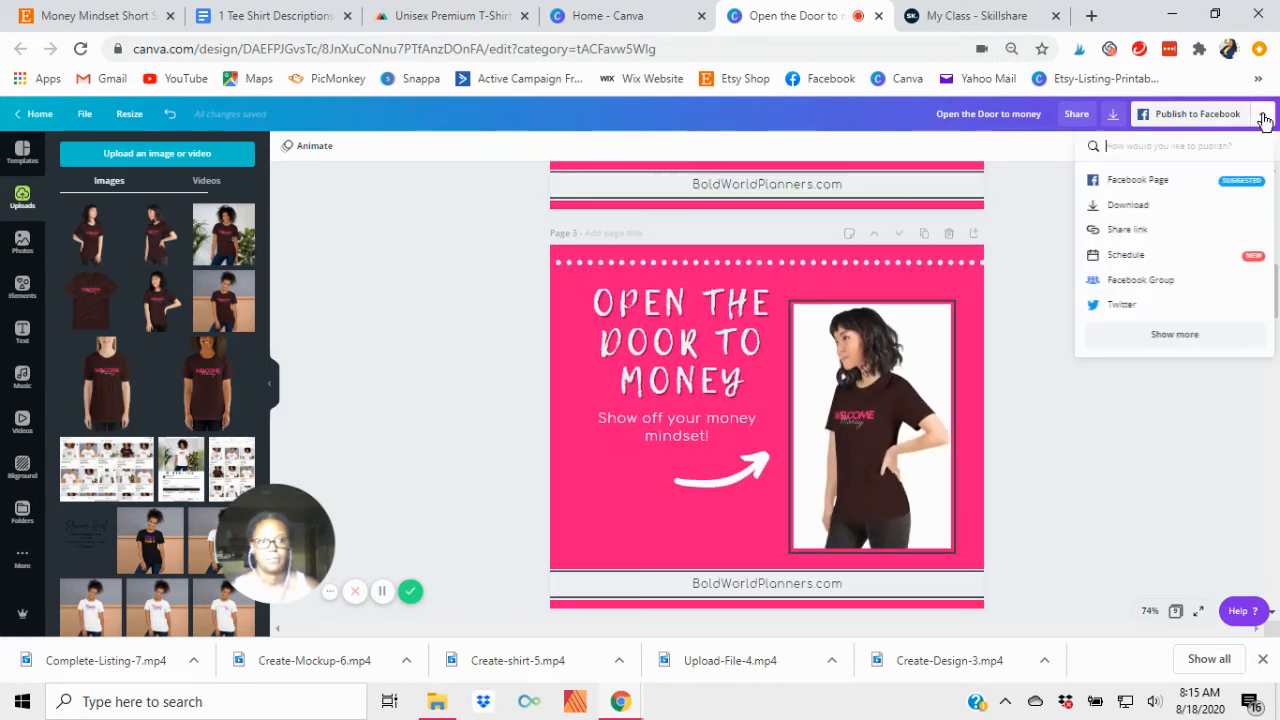
click(1130, 207)
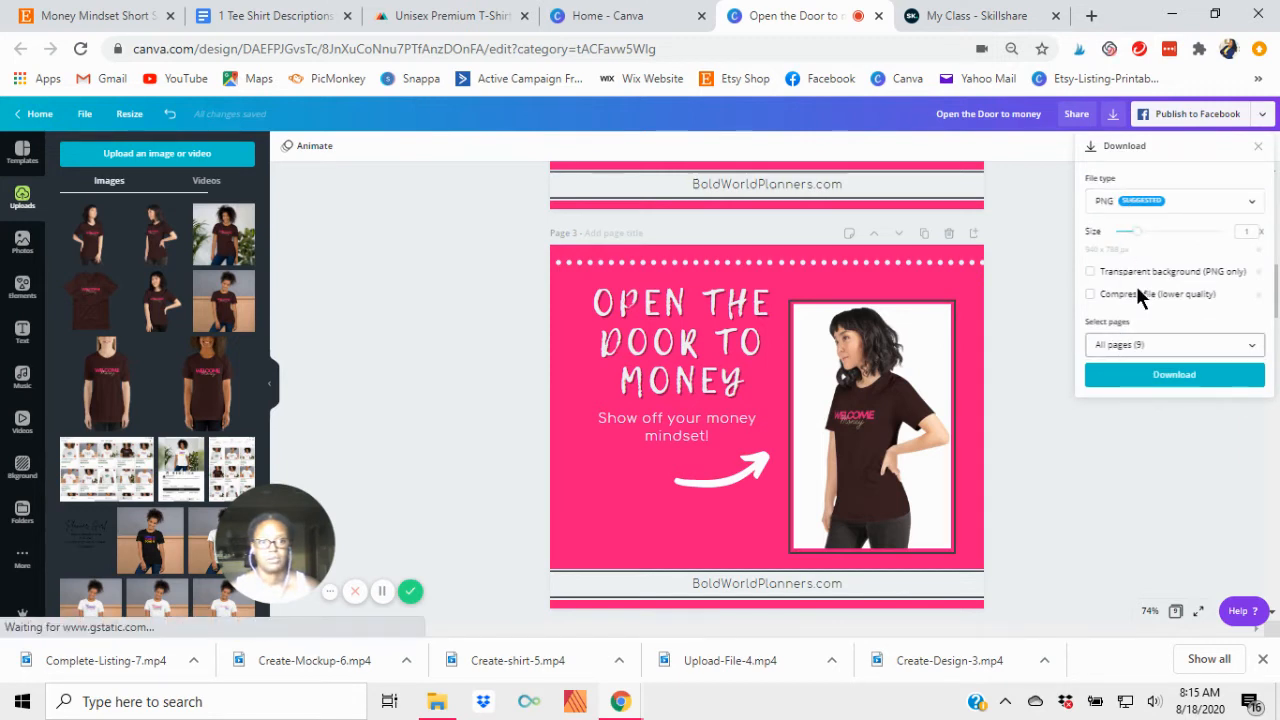
click(1248, 205)
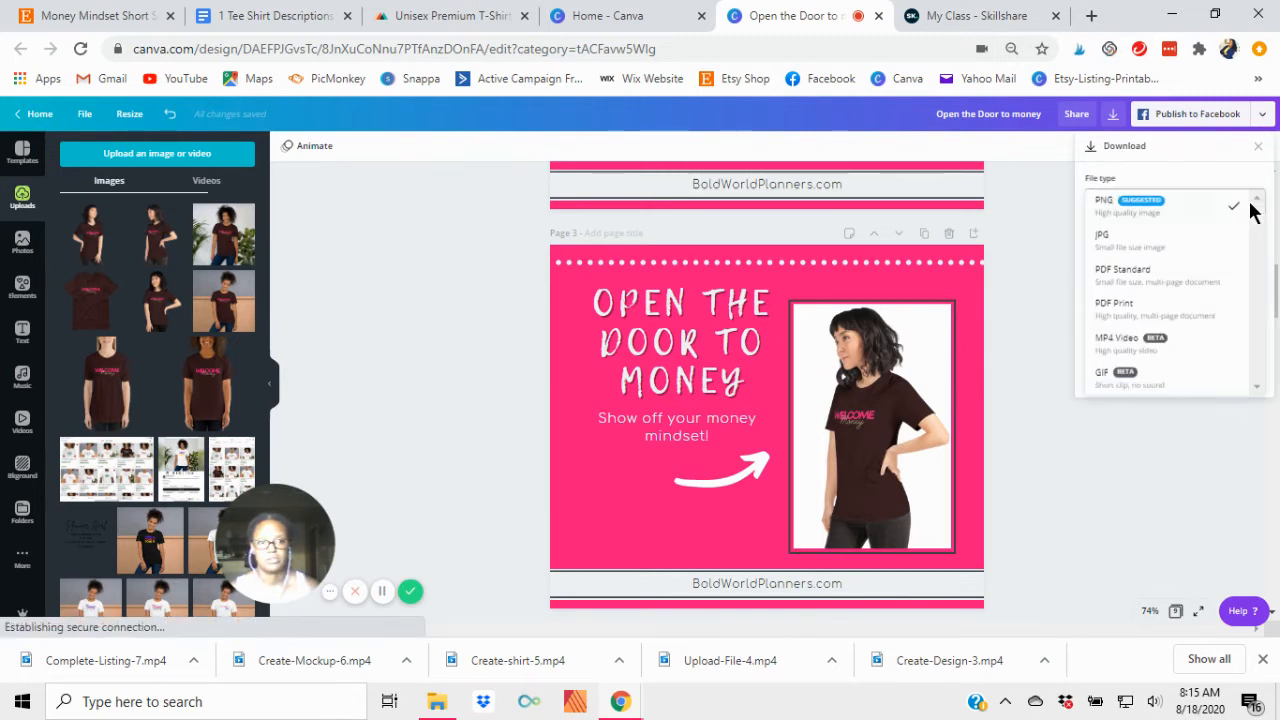
click(1123, 352)
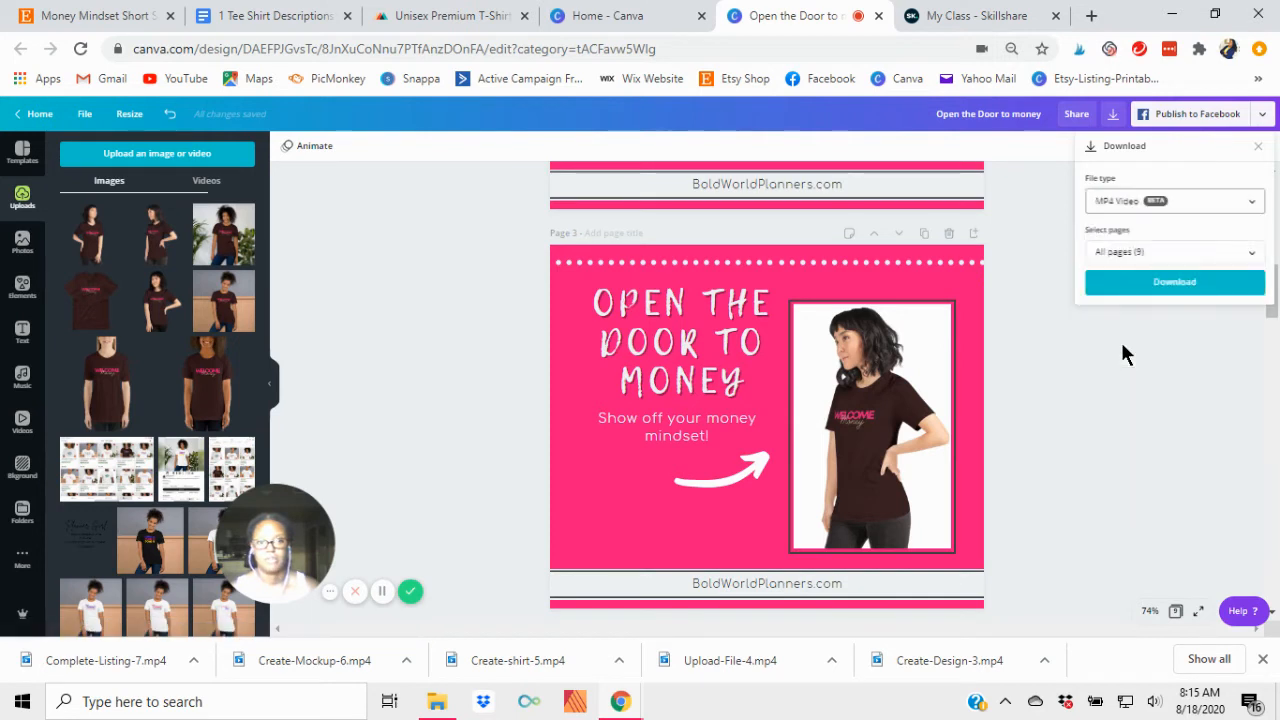
click(1056, 354)
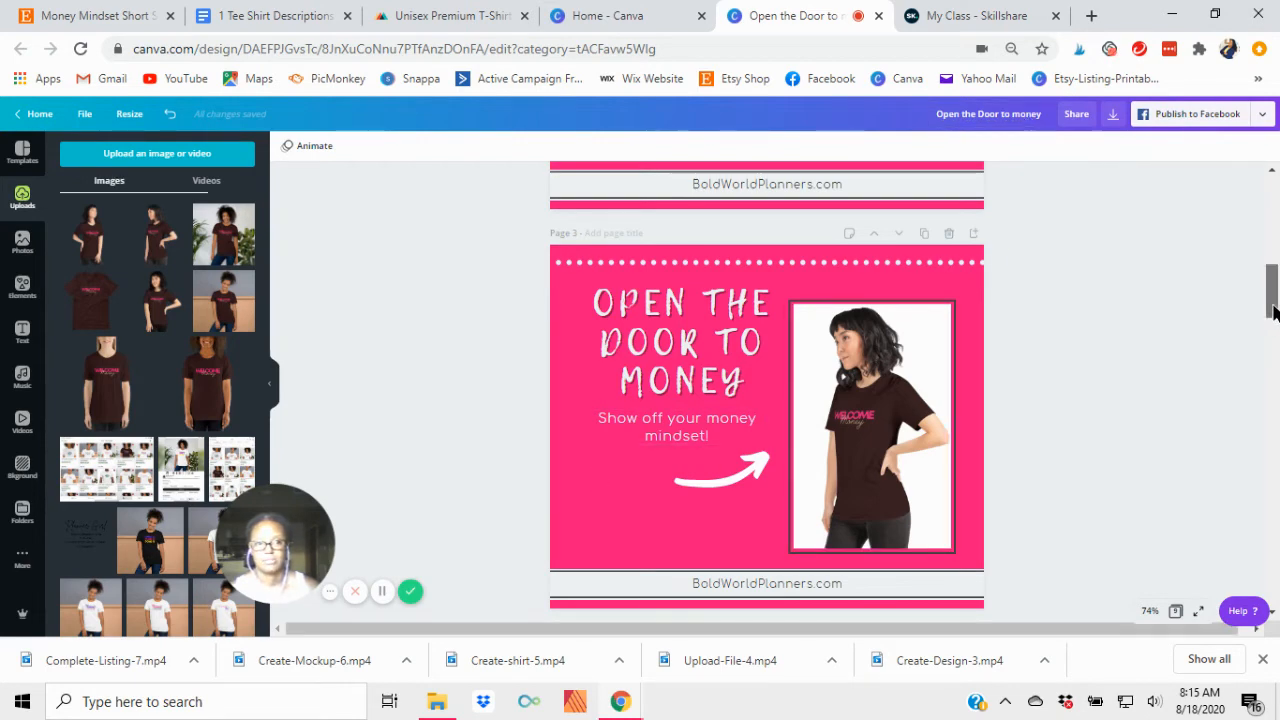
Step: Add the 15-second aerial bridge video to page 1, shrink it and place it in the page's lower-left corner above the website line
drag(1273, 312, 1271, 194)
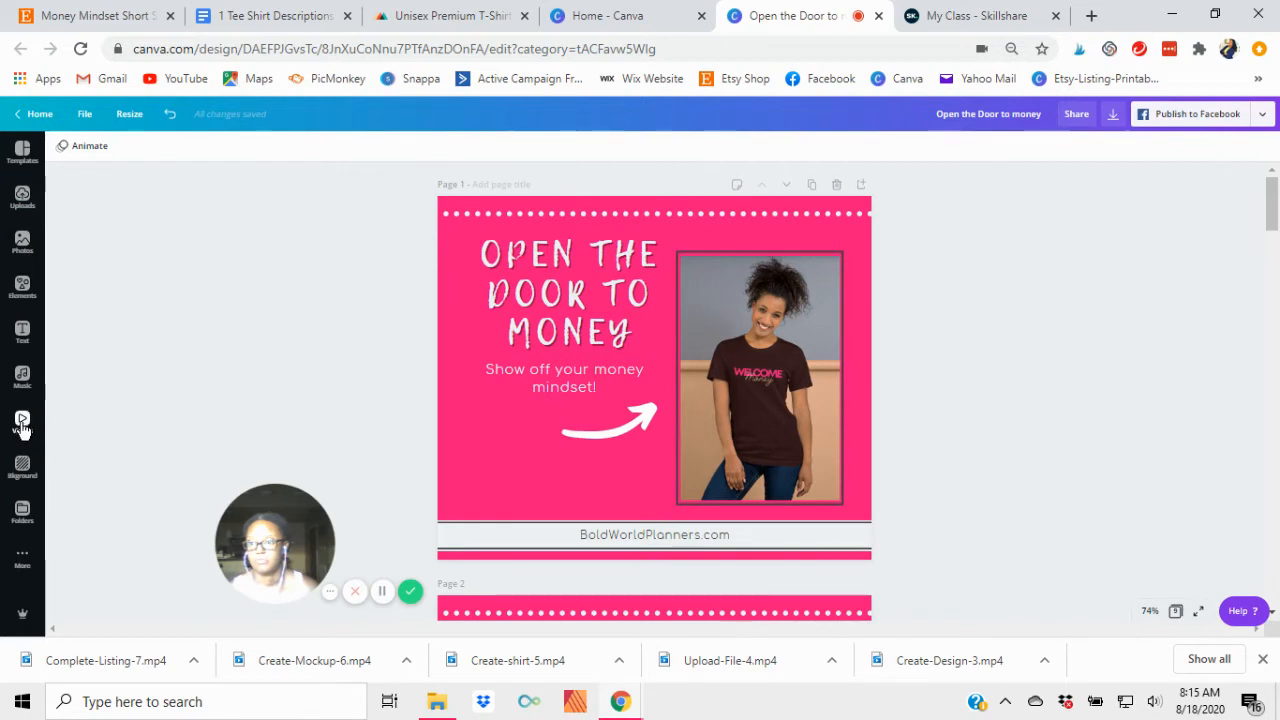
click(22, 424)
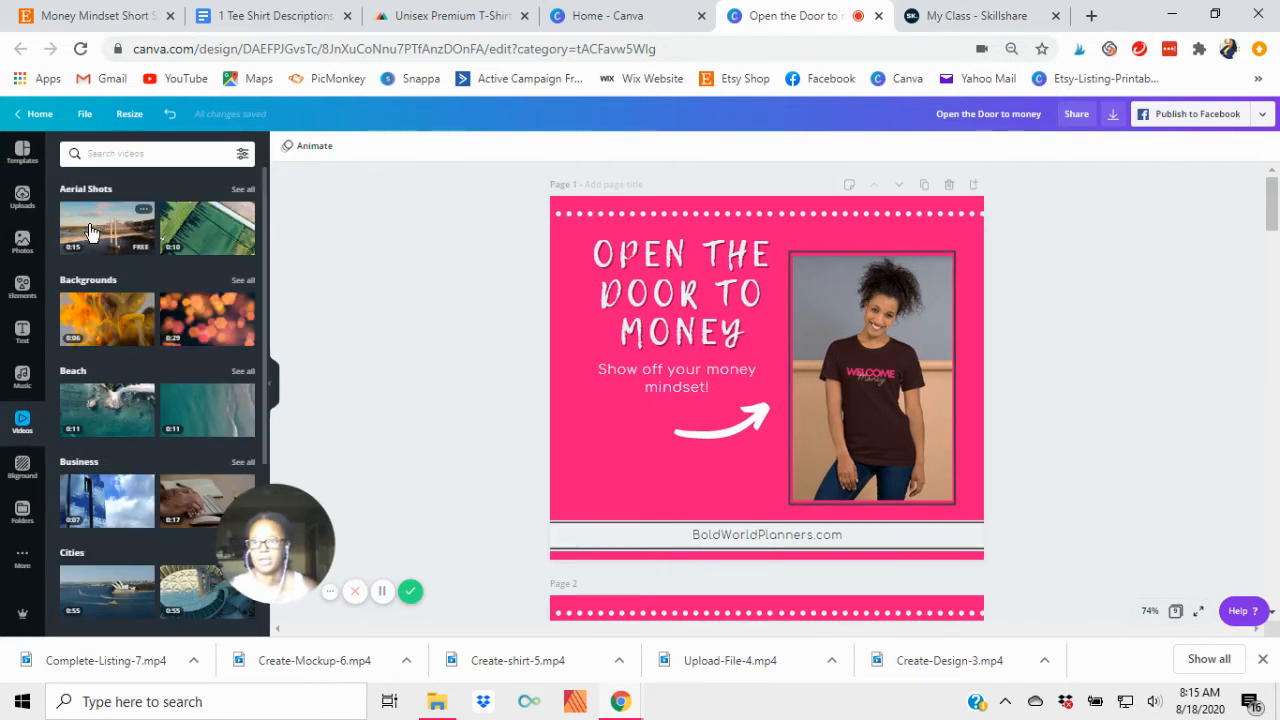
click(90, 231)
drag(943, 284, 672, 432)
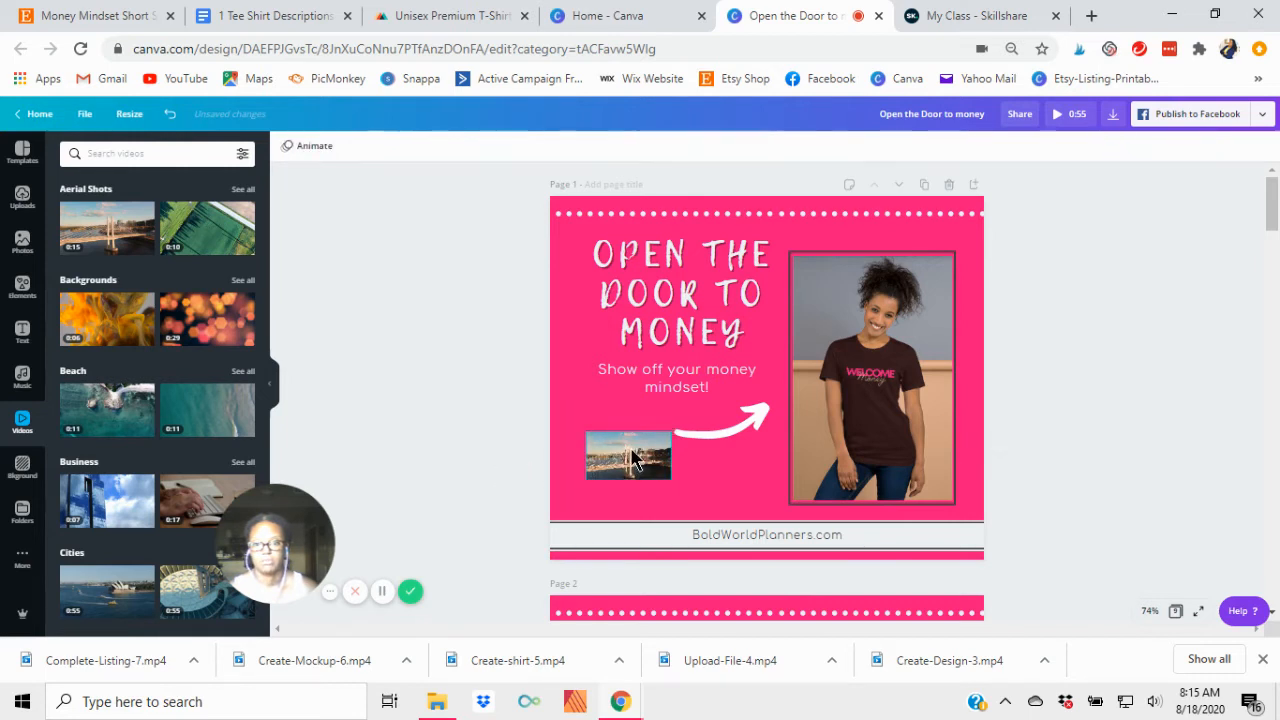
drag(632, 449, 605, 484)
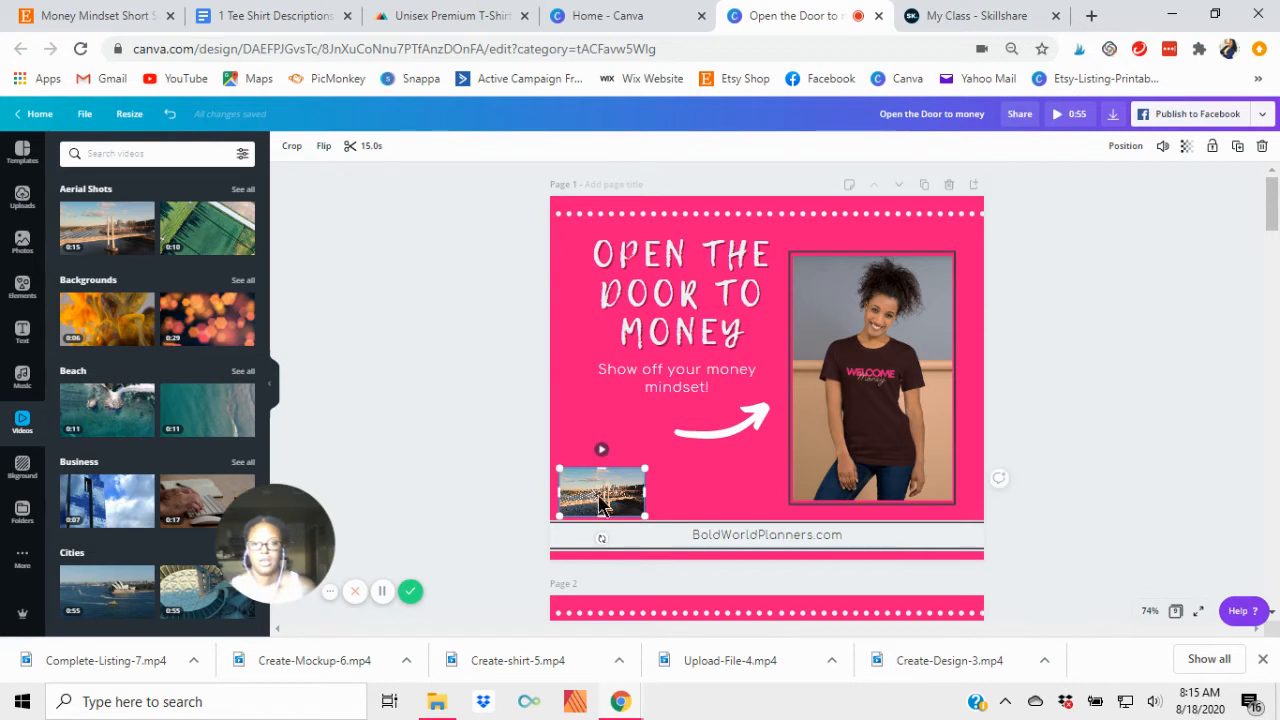
Step: Trim the bridge video on page 1 to 1.0 second
click(369, 146)
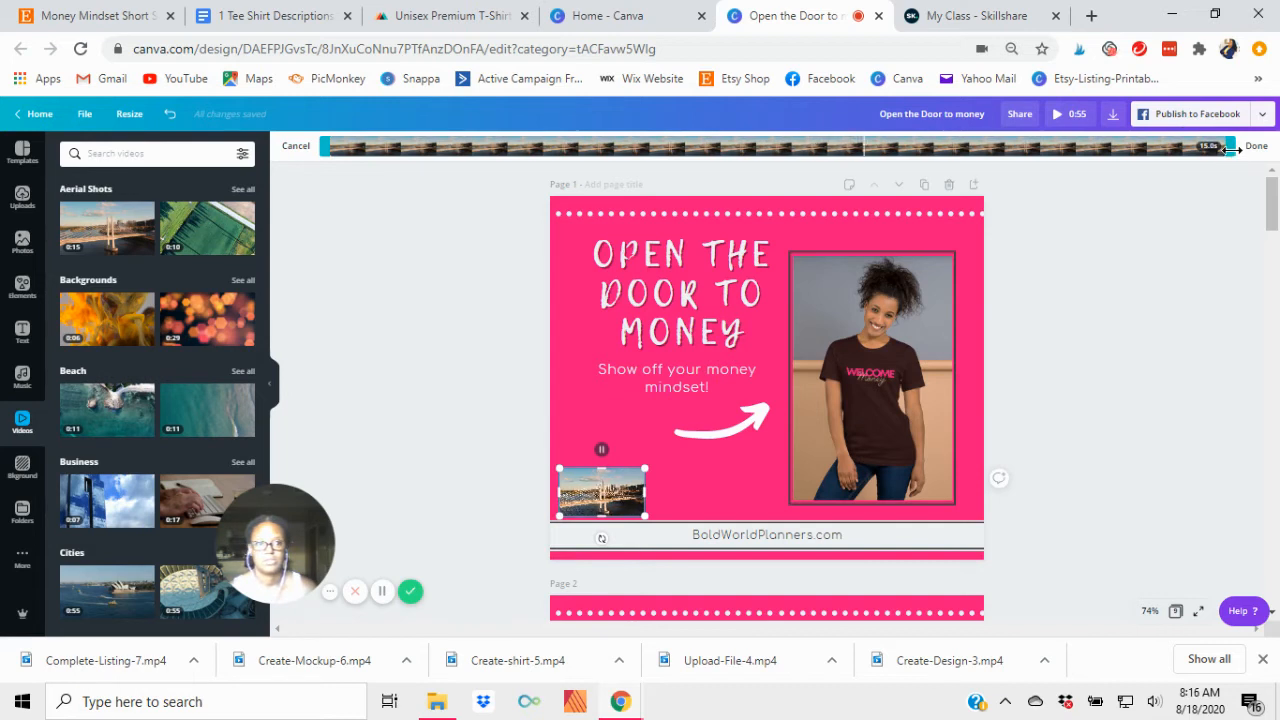
drag(1230, 150, 373, 145)
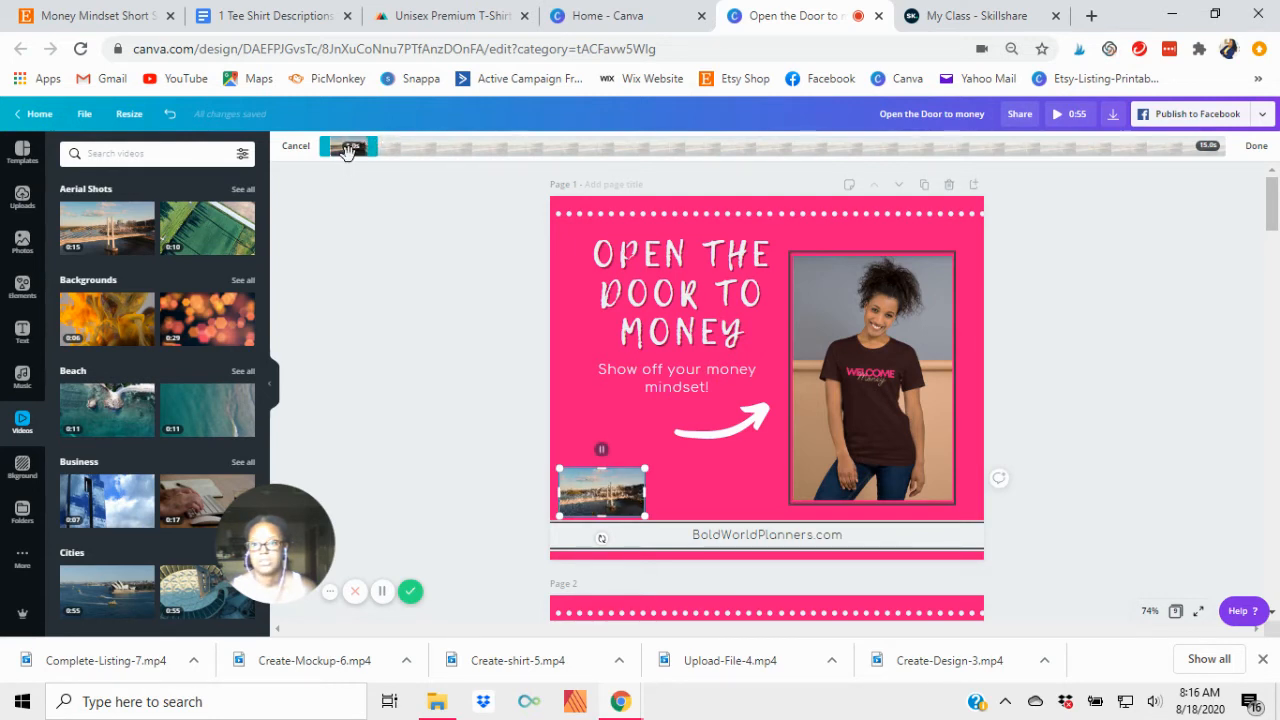
click(403, 402)
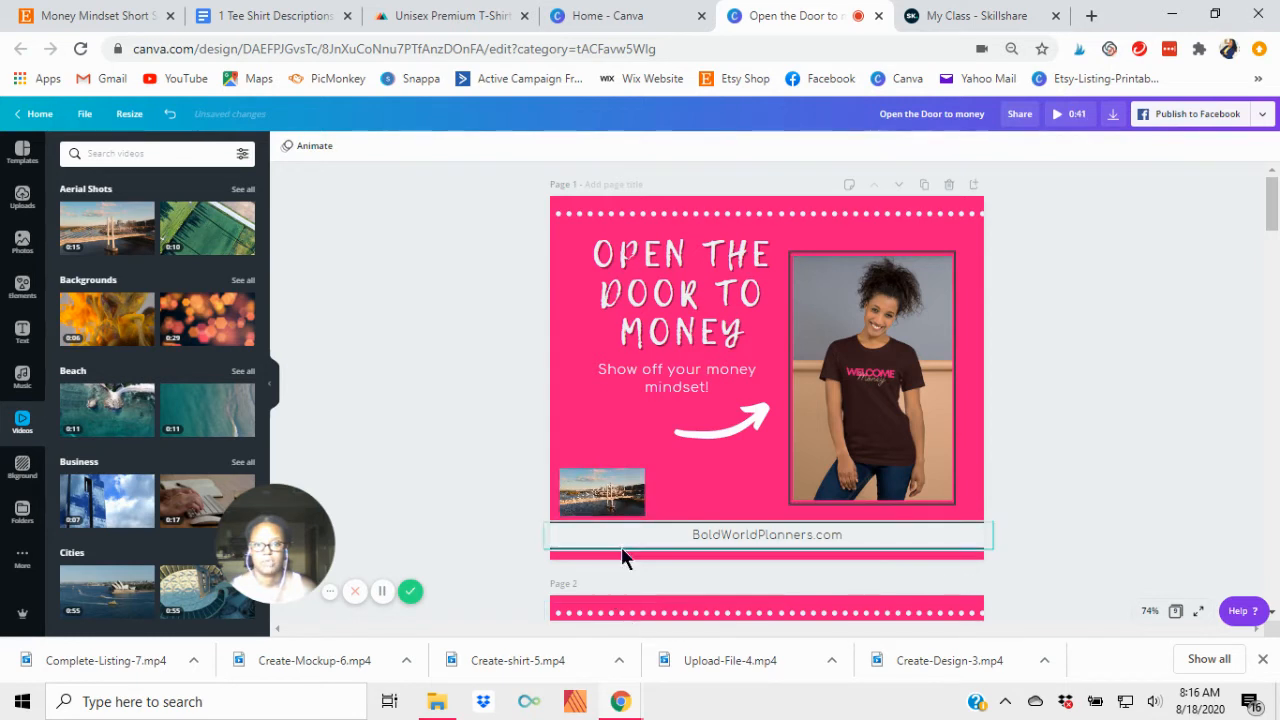
Step: Set the bridge video's transparency on page 1 to 0 and deselect it
click(604, 494)
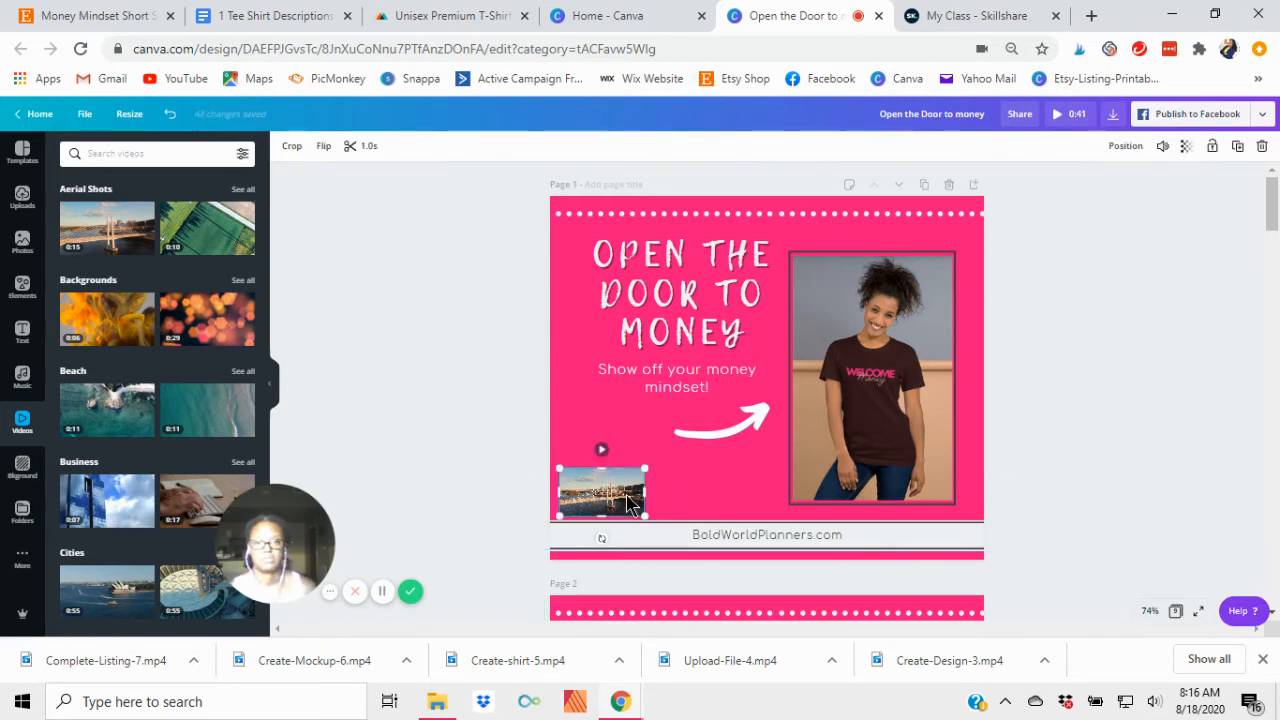
click(1186, 148)
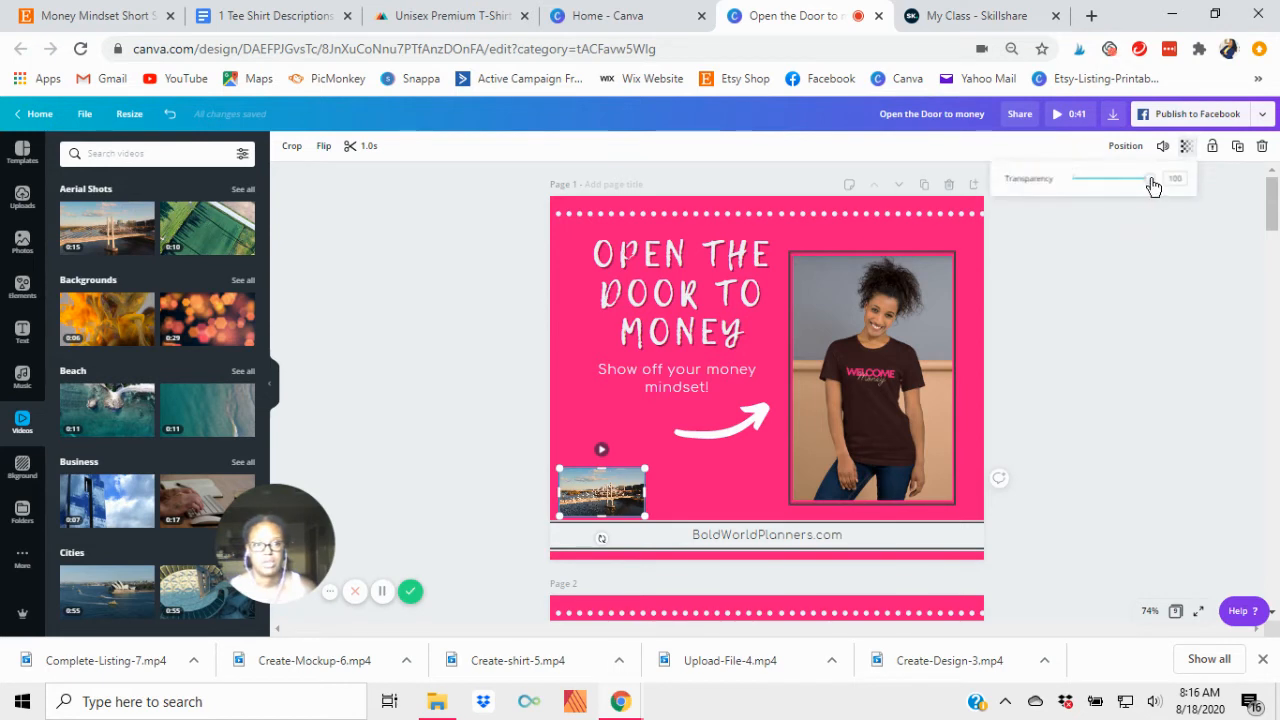
drag(1153, 187, 1070, 187)
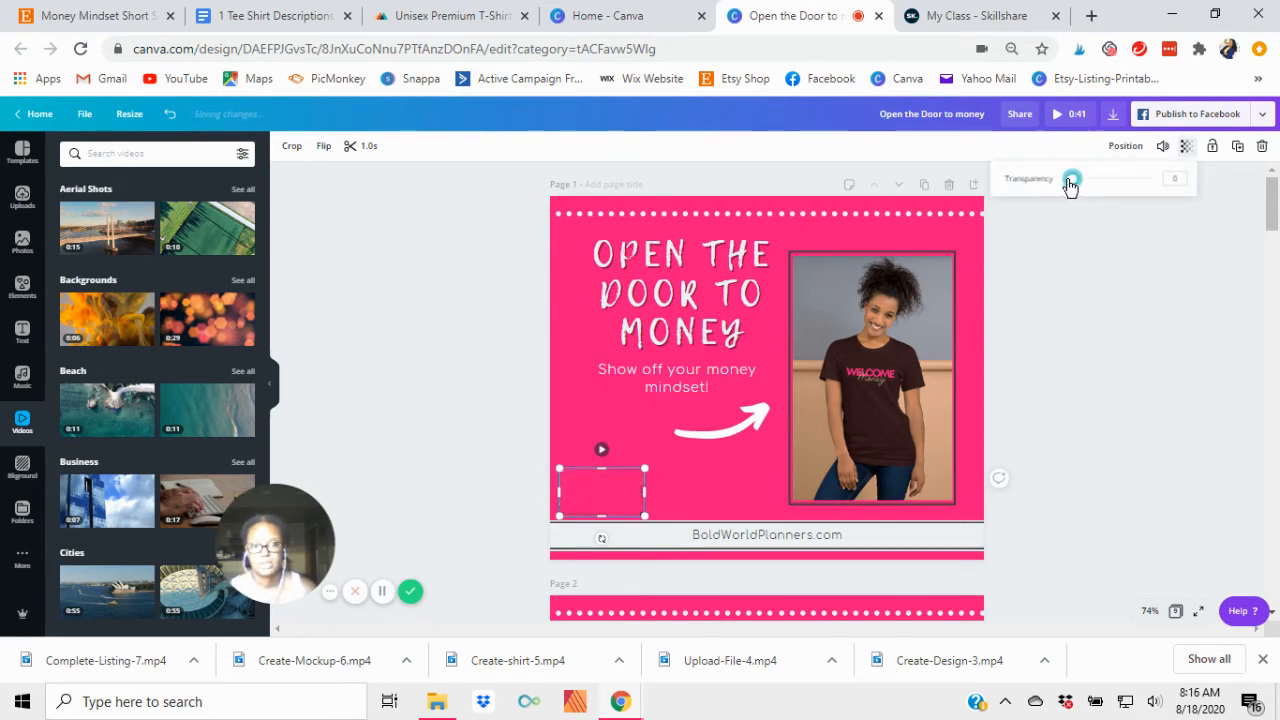
click(590, 507)
click(446, 401)
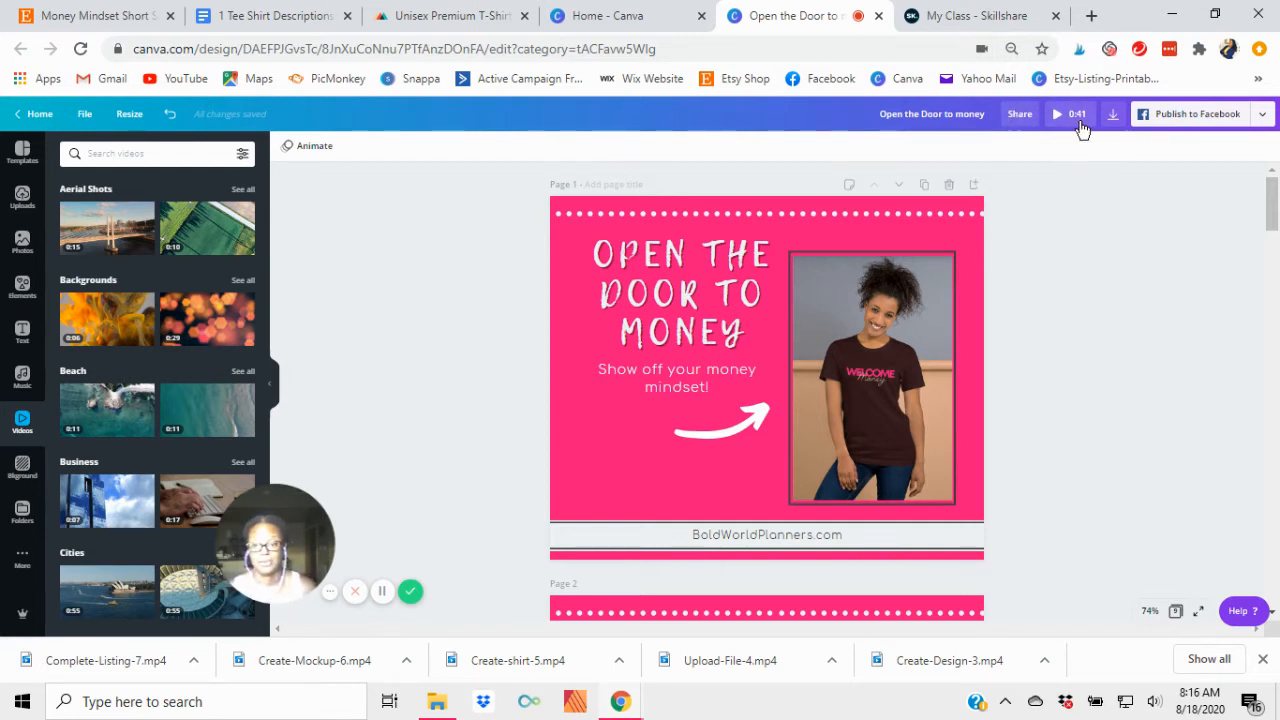
click(270, 391)
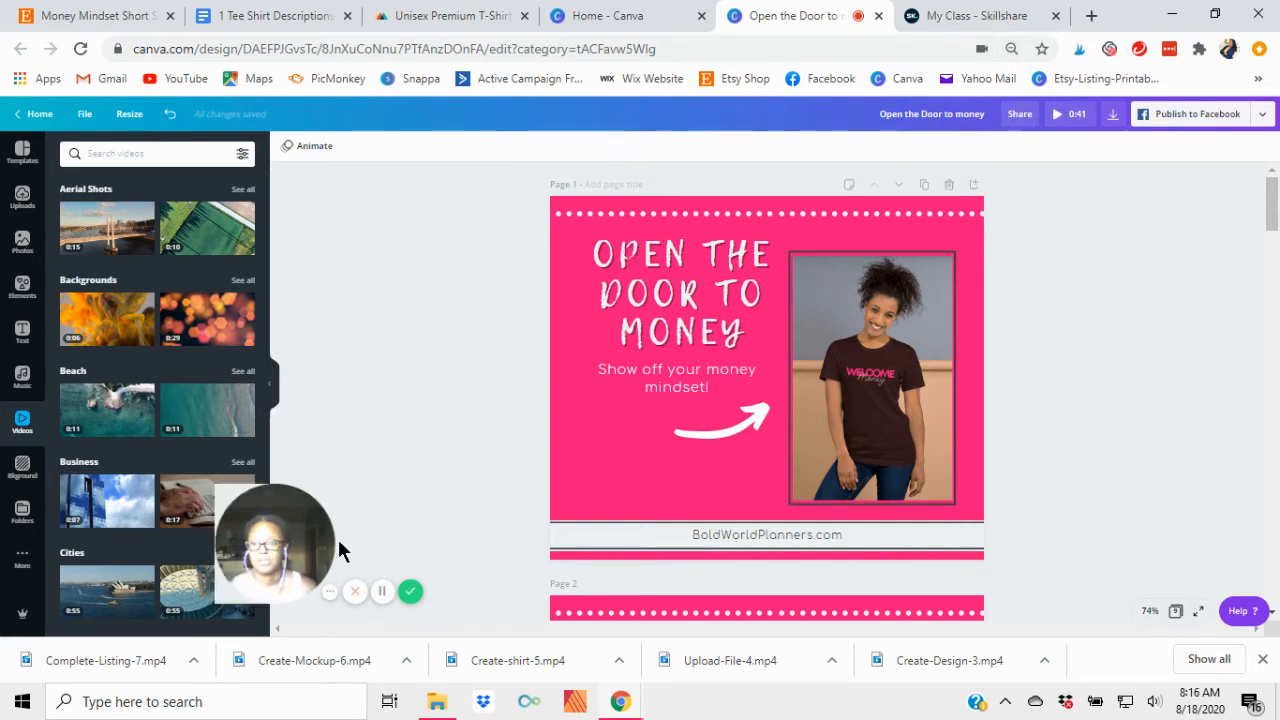
Step: Copy the transparent 1.0-second bridge video from page 1 and paste it into page 2's lower-left corner
drag(314, 527, 172, 535)
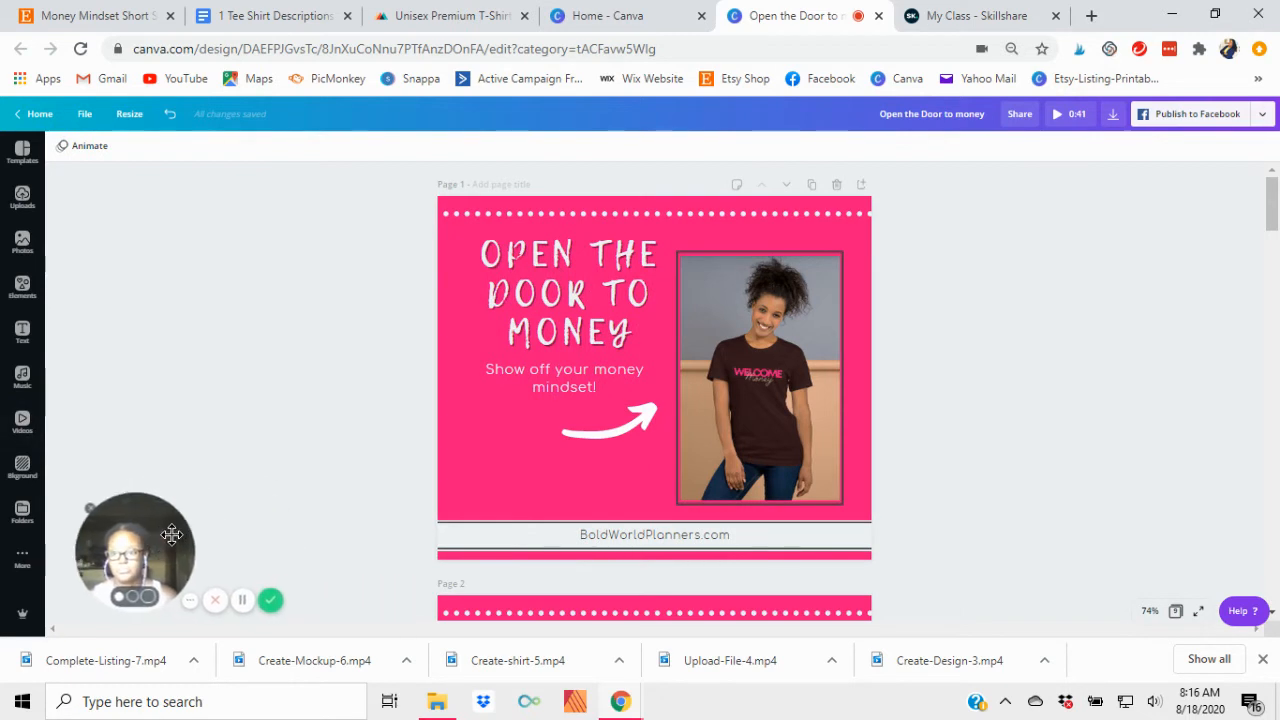
click(512, 502)
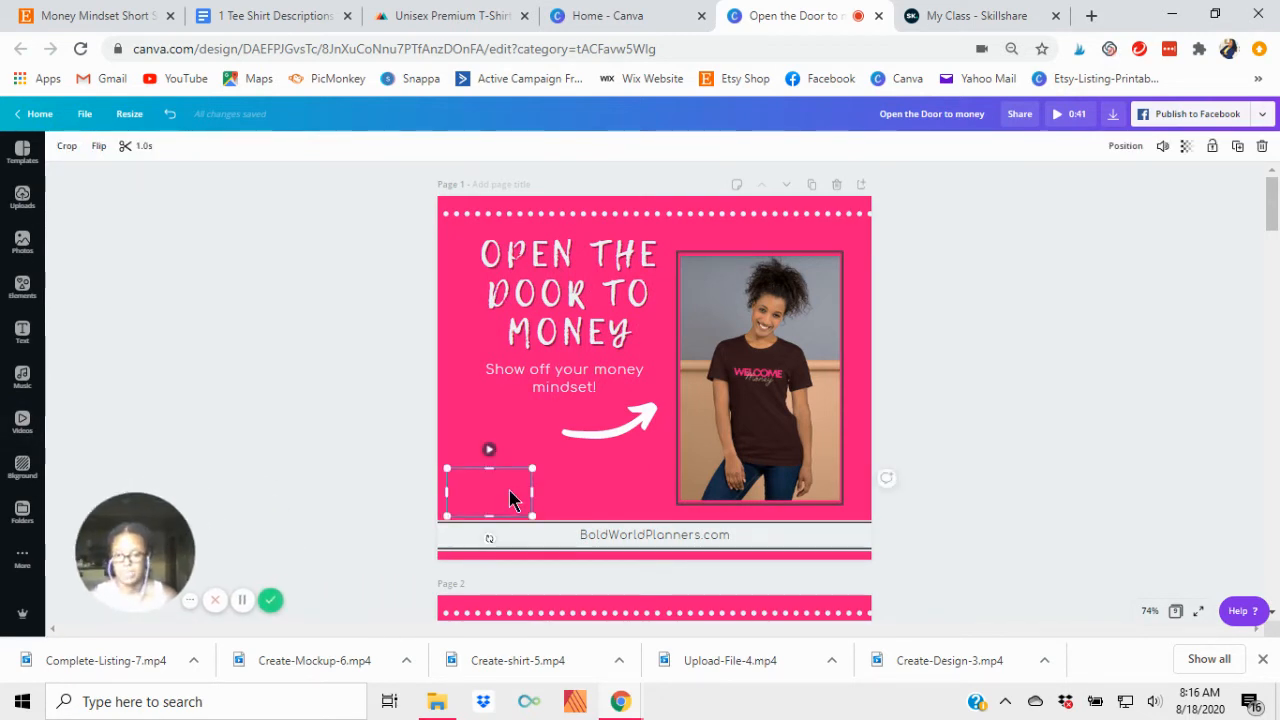
scroll(583, 488, down, 5)
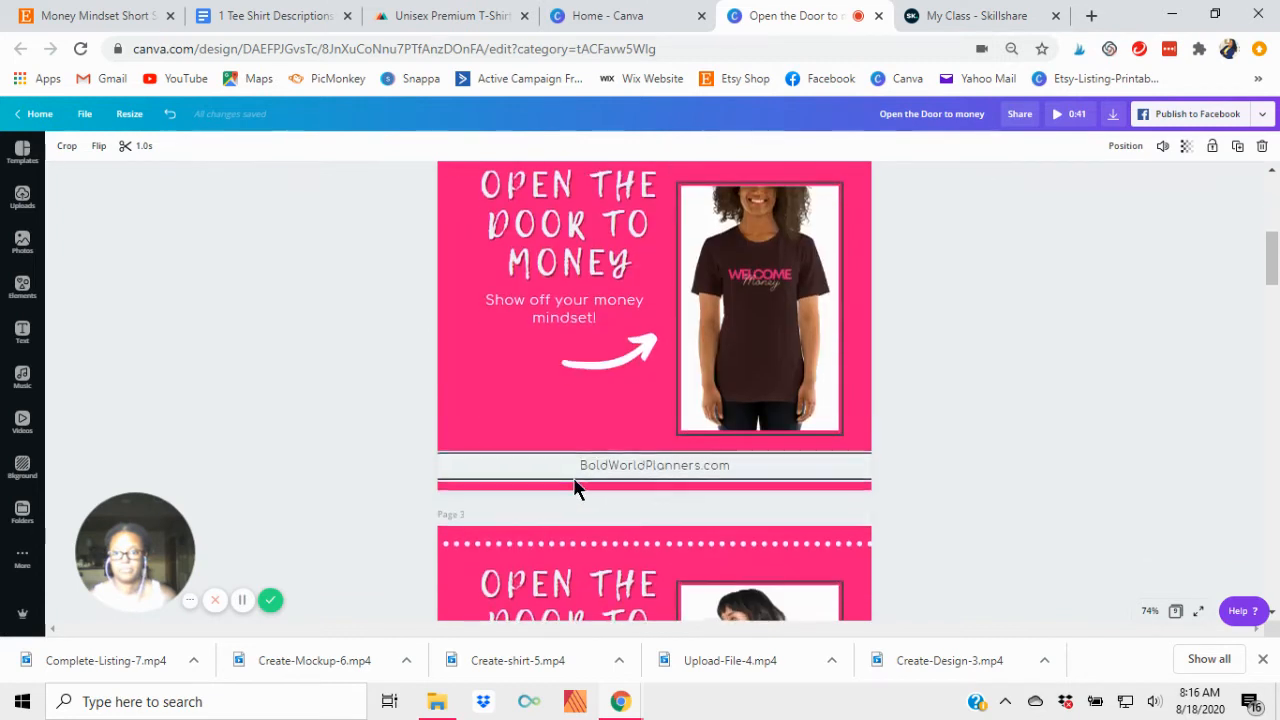
scroll(575, 482, up, 1)
key(ctrl+v)
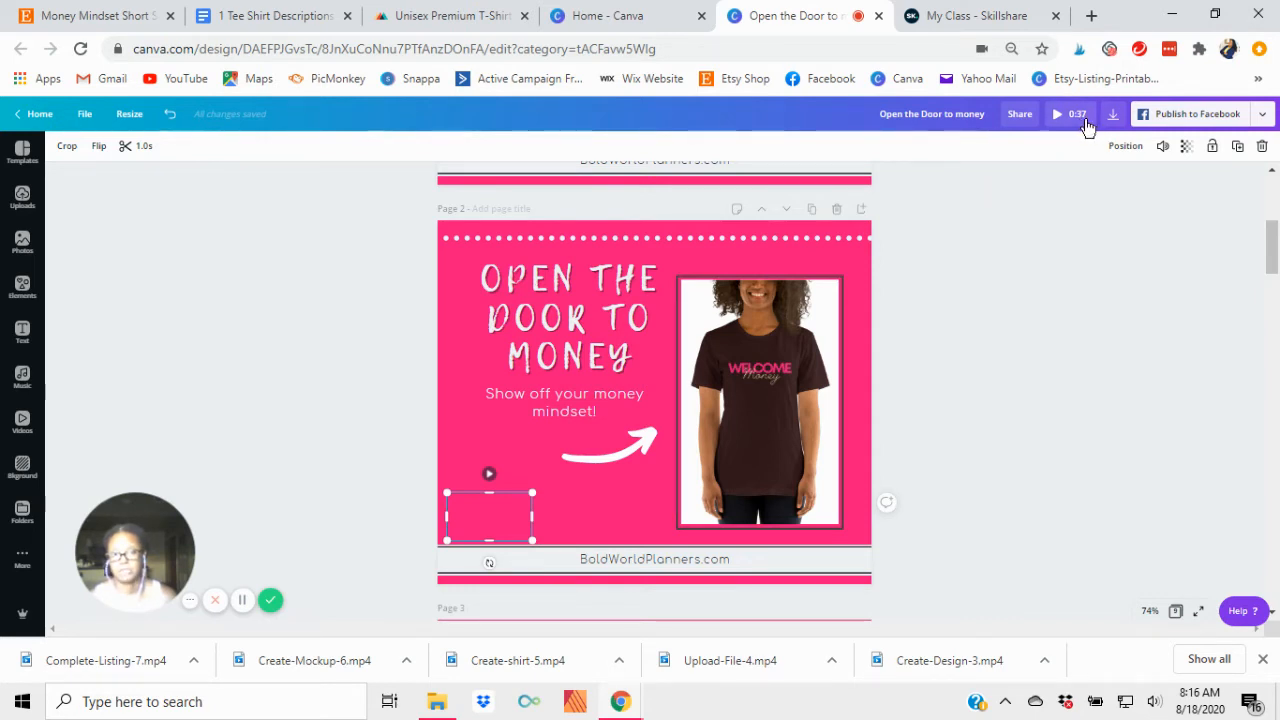
Step: Paste the copied transparent video clip into the lower-left corners of pages 3 and 4
scroll(606, 457, down, 4)
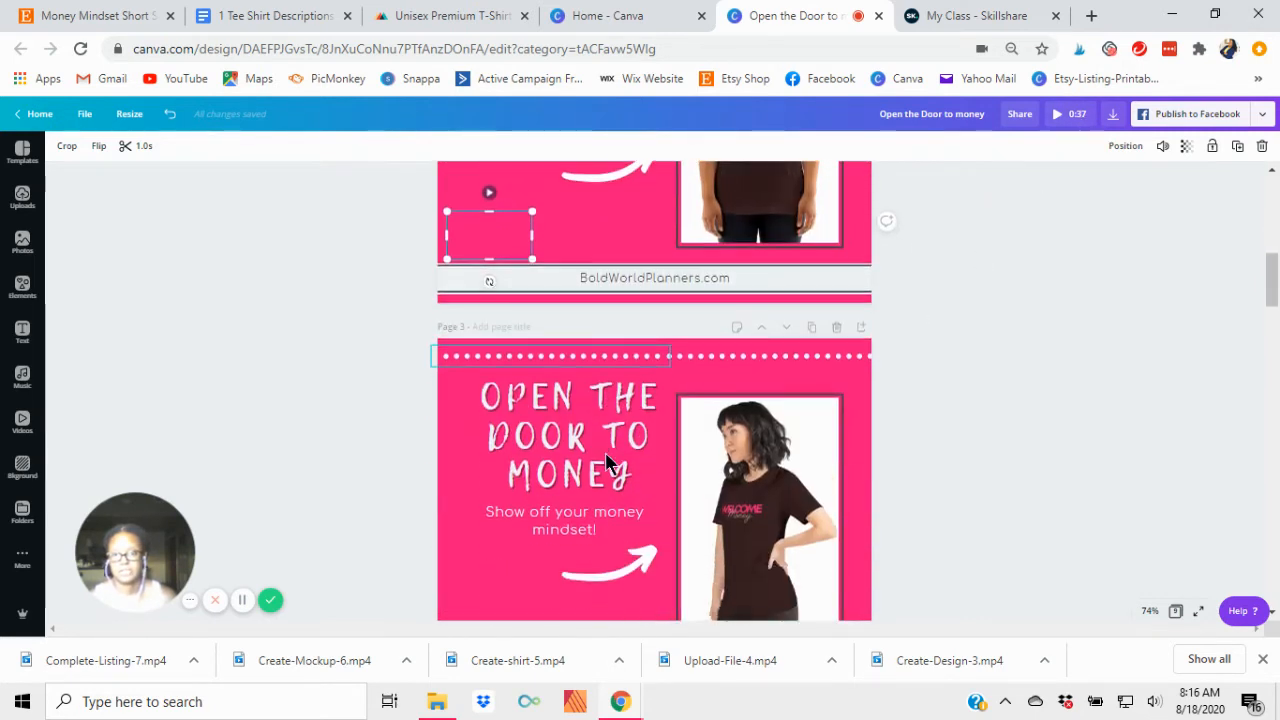
click(480, 529)
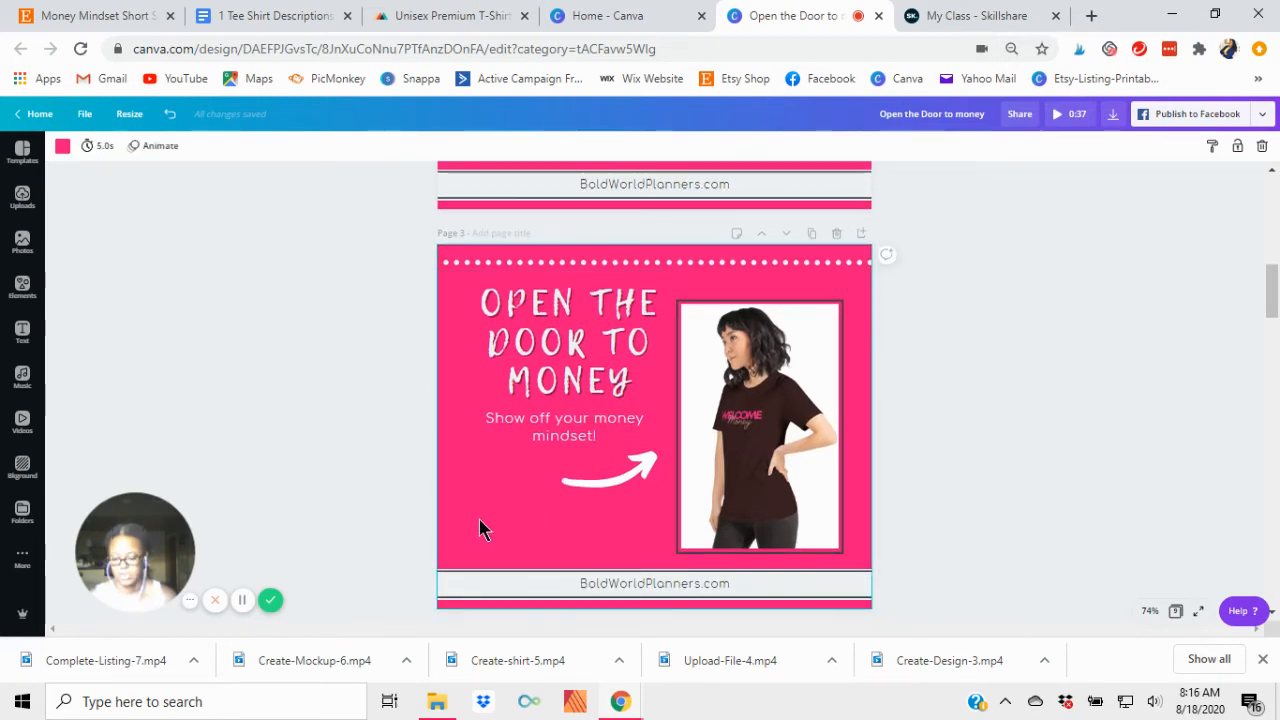
click(480, 529)
click(1084, 127)
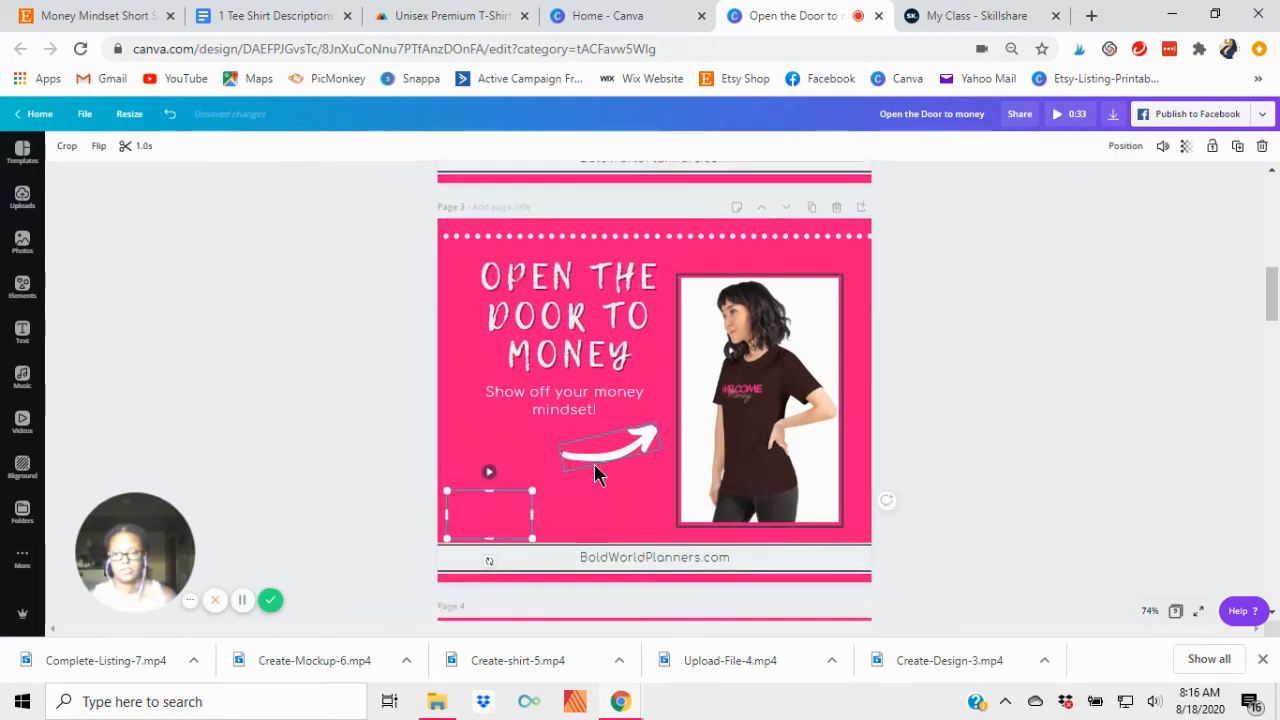
click(500, 380)
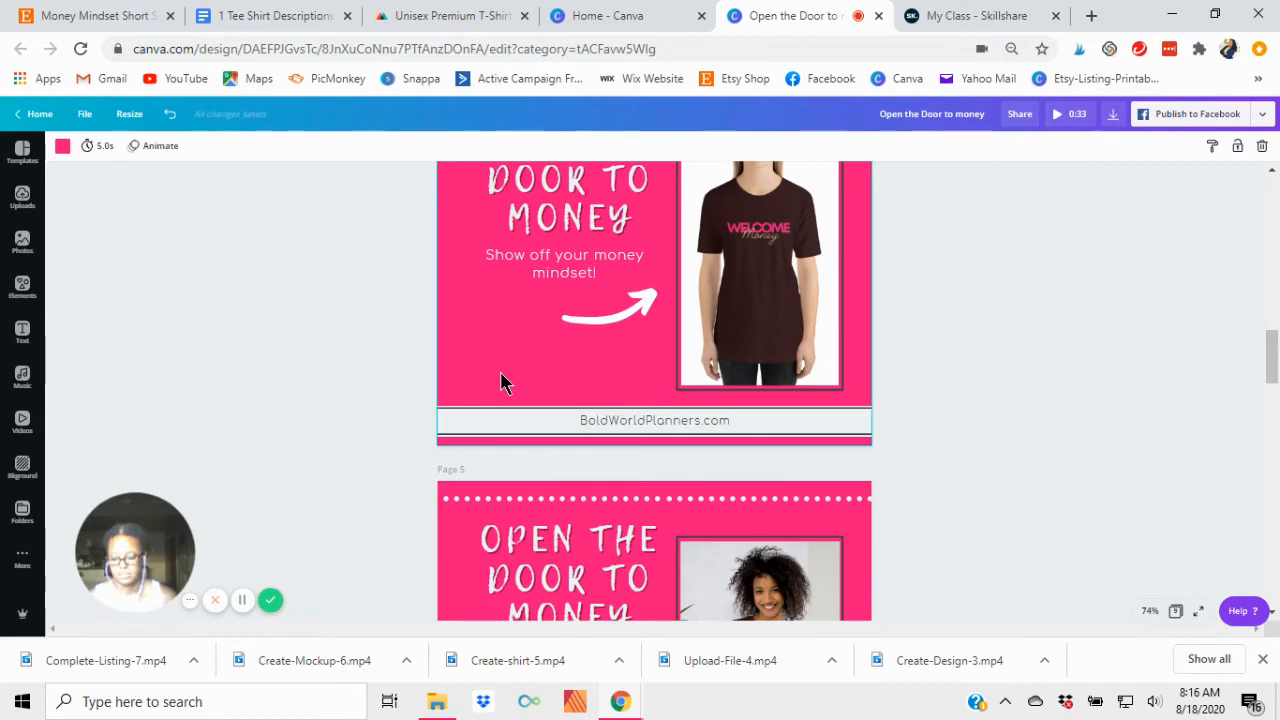
click(500, 380)
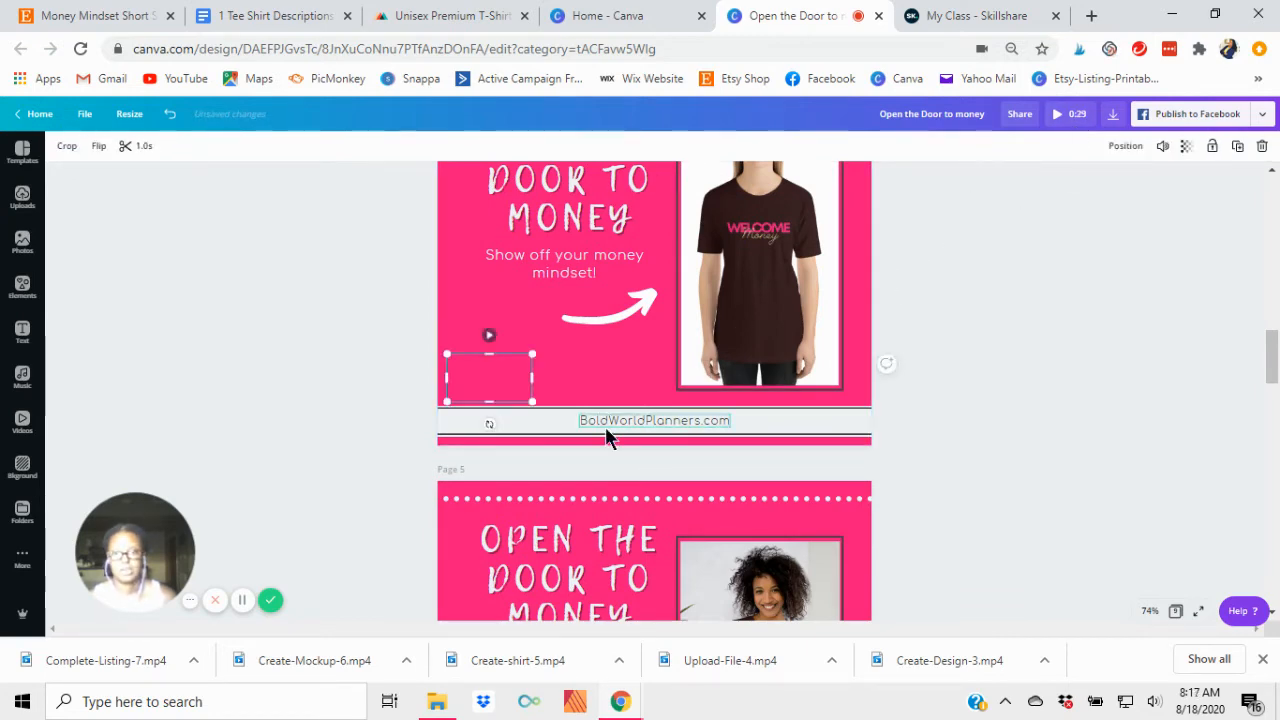
Step: Paste the copied transparent video clip into the lower-left corners of pages 5 and 6
scroll(605, 430, down, 4)
click(493, 376)
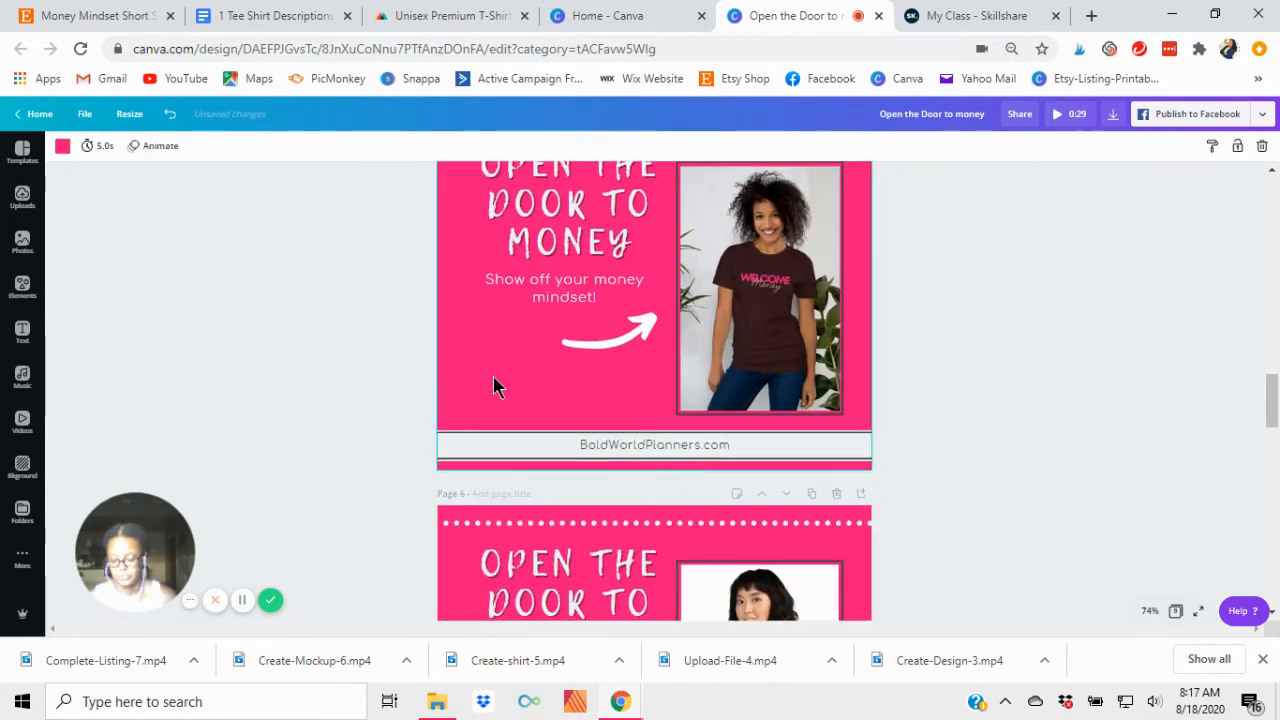
key(ctrl+v)
scroll(598, 500, down, 3)
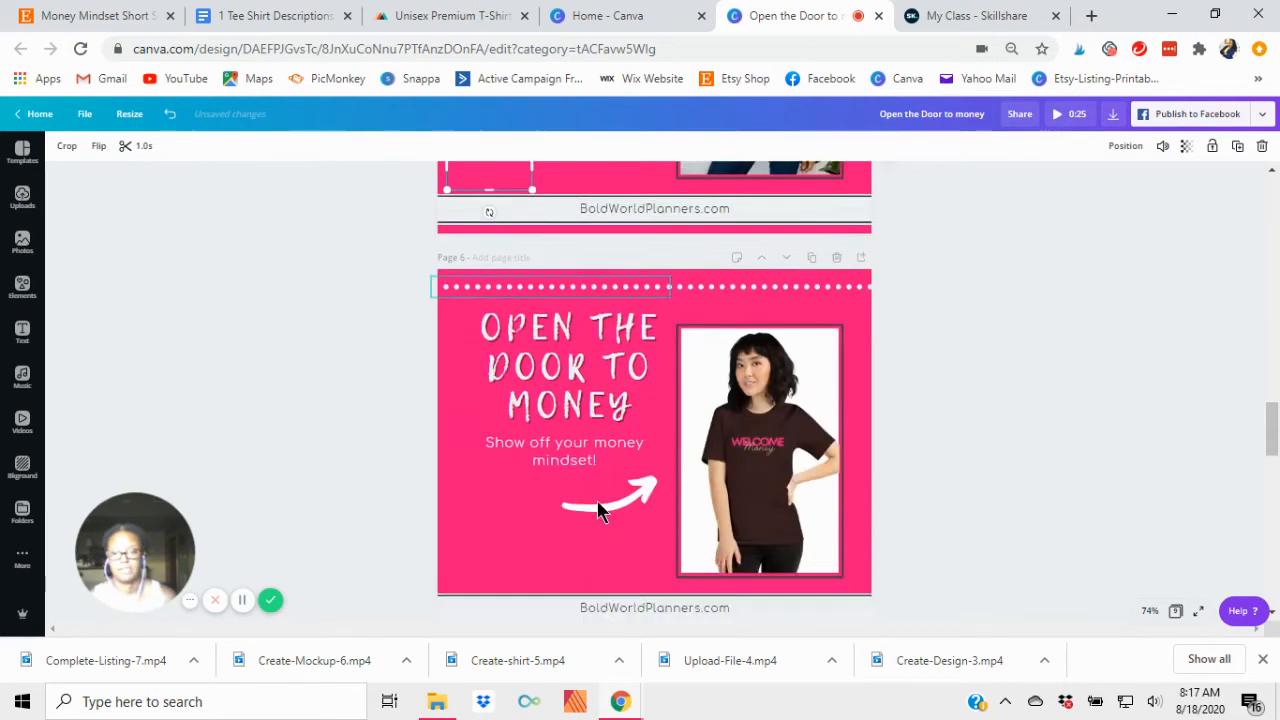
scroll(526, 449, down, 2)
click(500, 437)
key(ctrl+v)
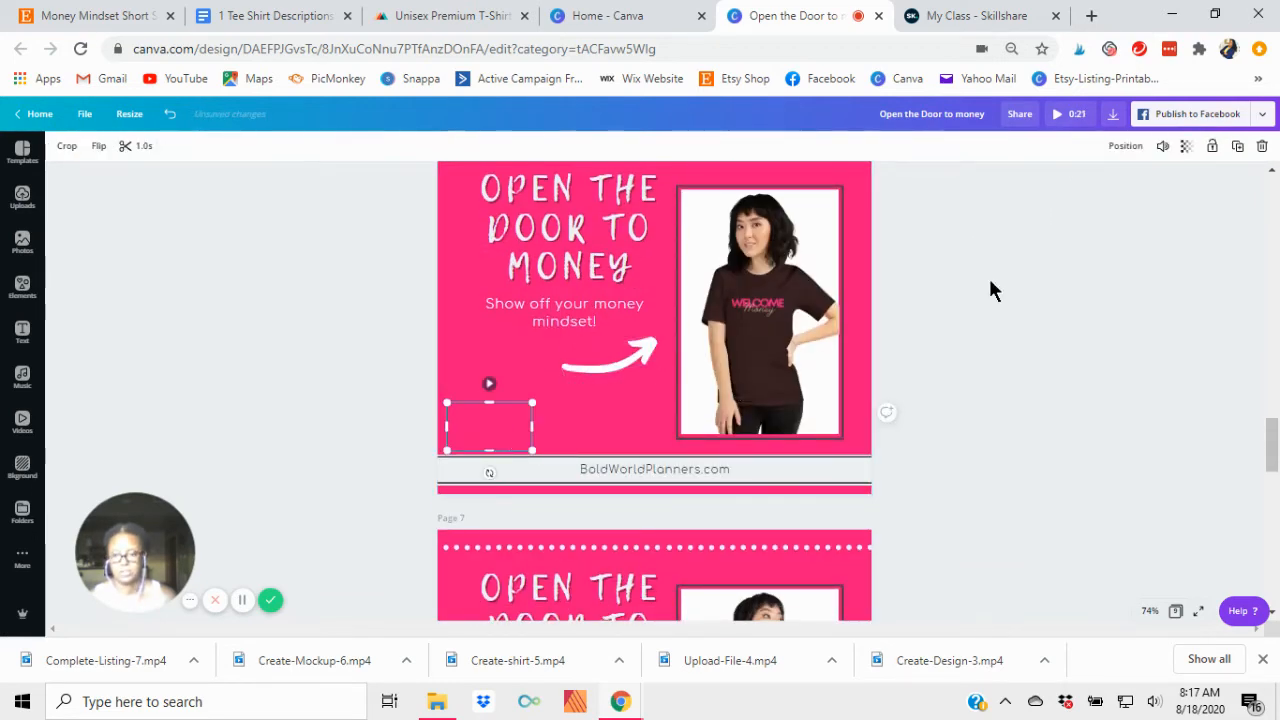
Step: Paste the copied transparent video clip into page 7's lower-left corner, above the website line
scroll(640, 430, down, 4)
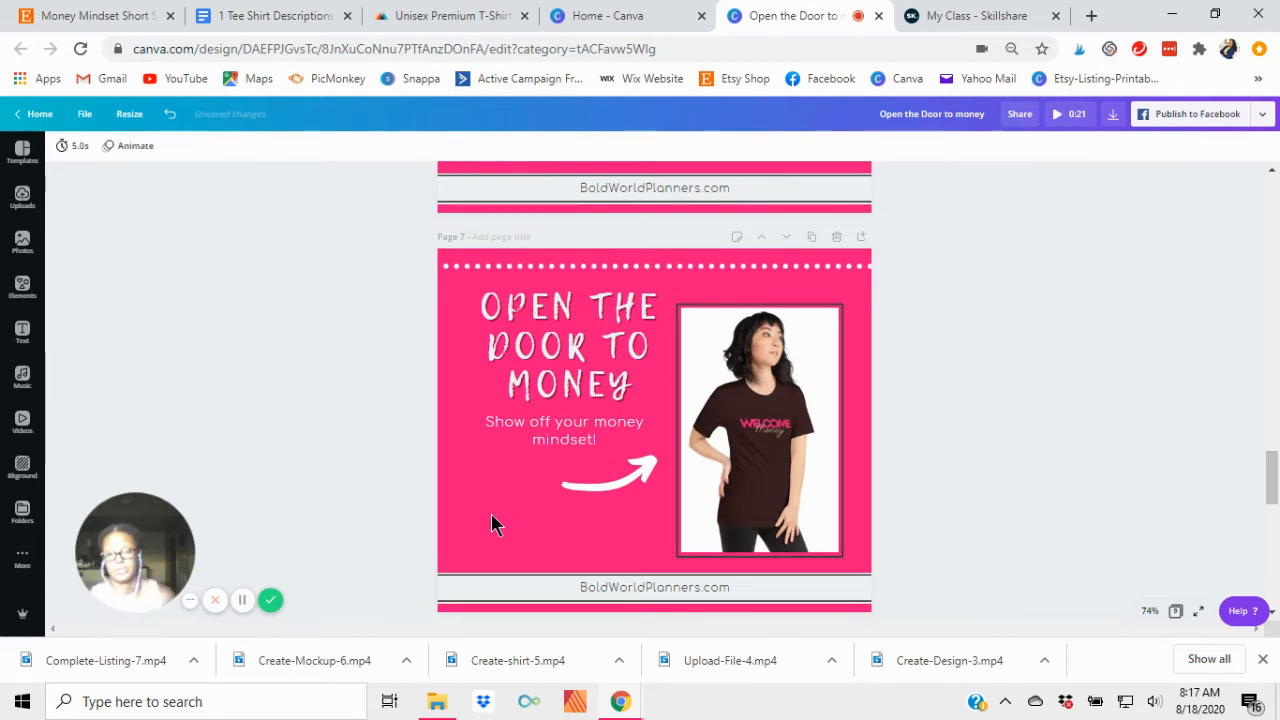
click(486, 530)
key(ctrl+v)
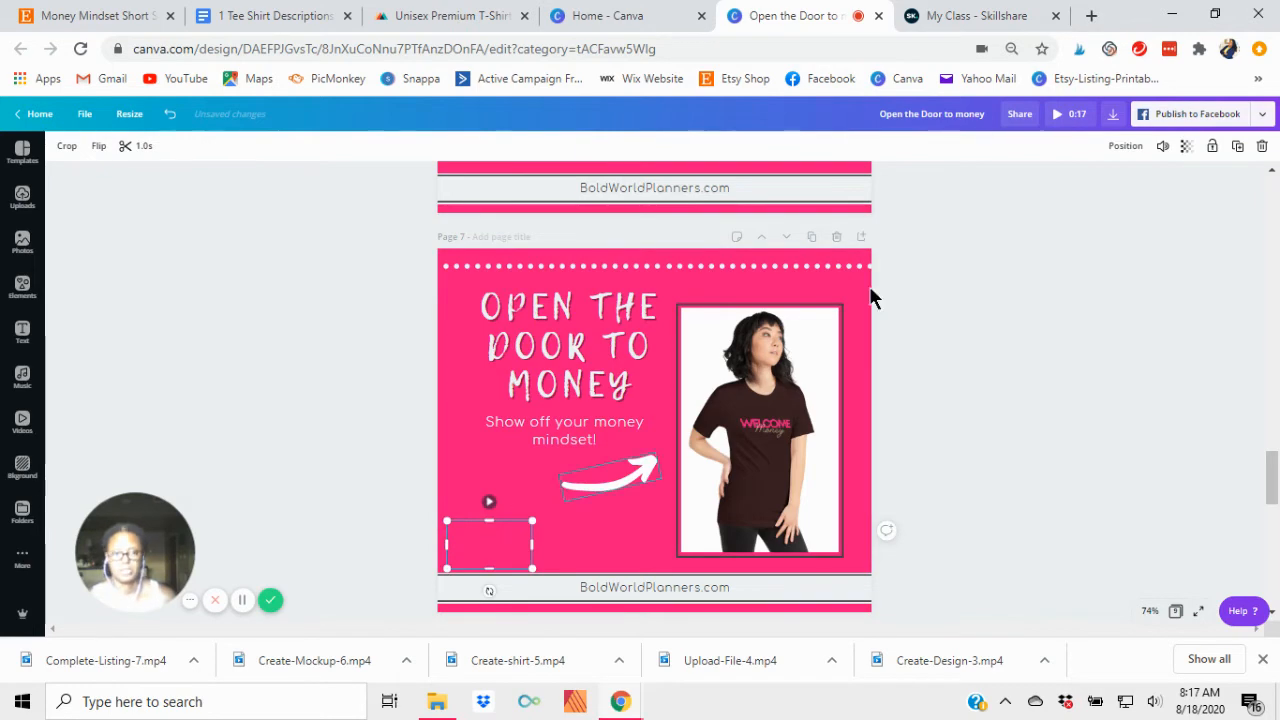
Step: Paste the copied transparent video clip onto page 8, the page with the flat T-shirt mockup
scroll(727, 420, down, 2)
scroll(727, 420, down, 2)
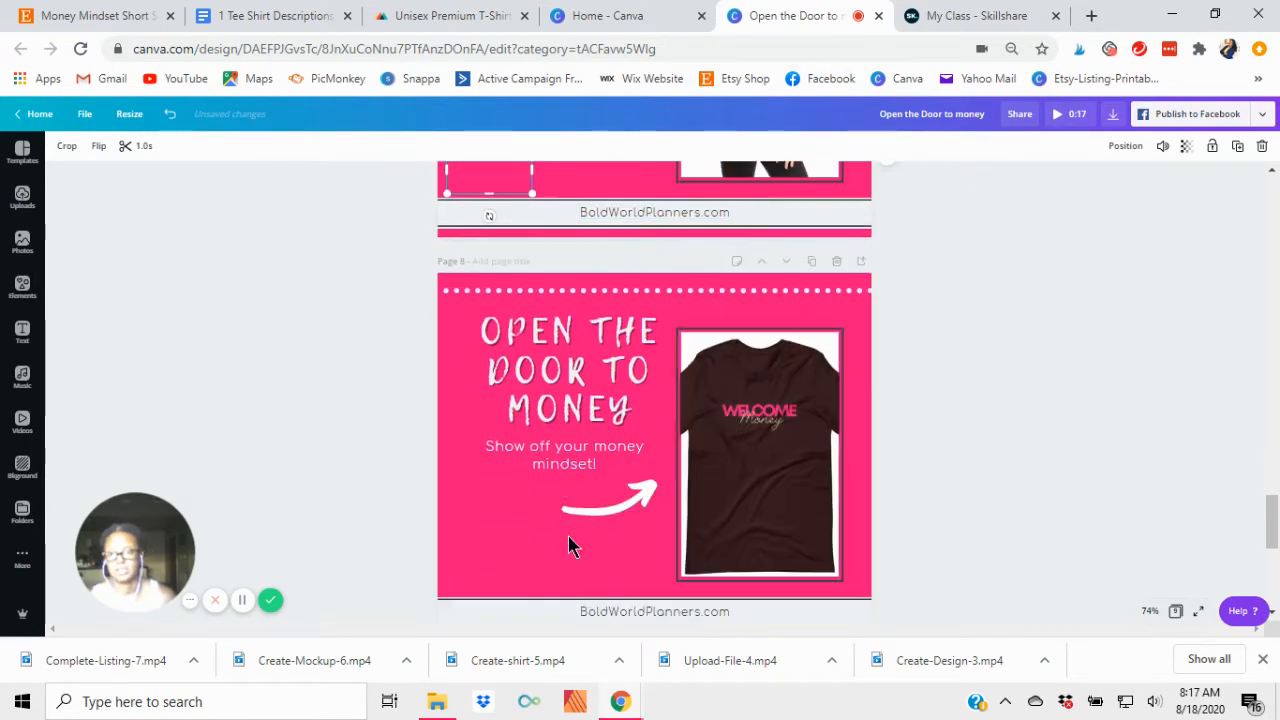
Step: Paste the copied 1.0-second blank video clip onto page 8 and the closing "Buy Now at" page 9
click(483, 561)
key(ctrl+v)
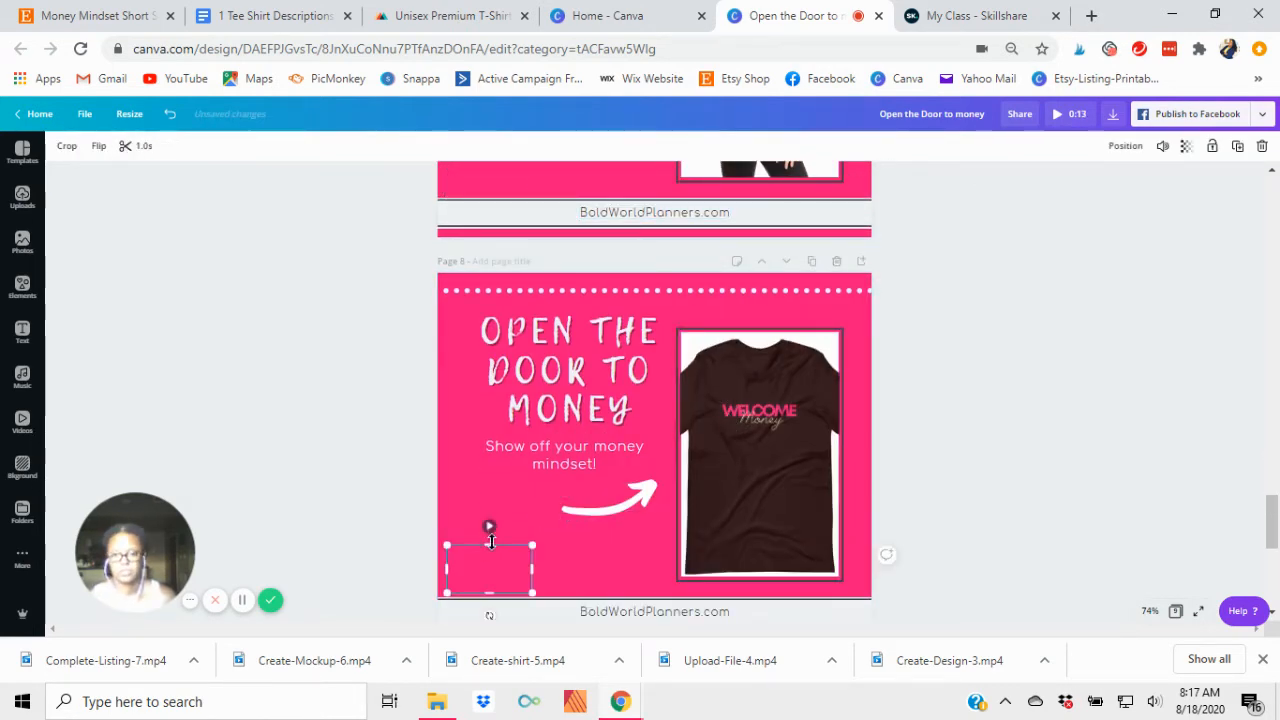
scroll(610, 428, down, 3)
scroll(652, 425, down, 2)
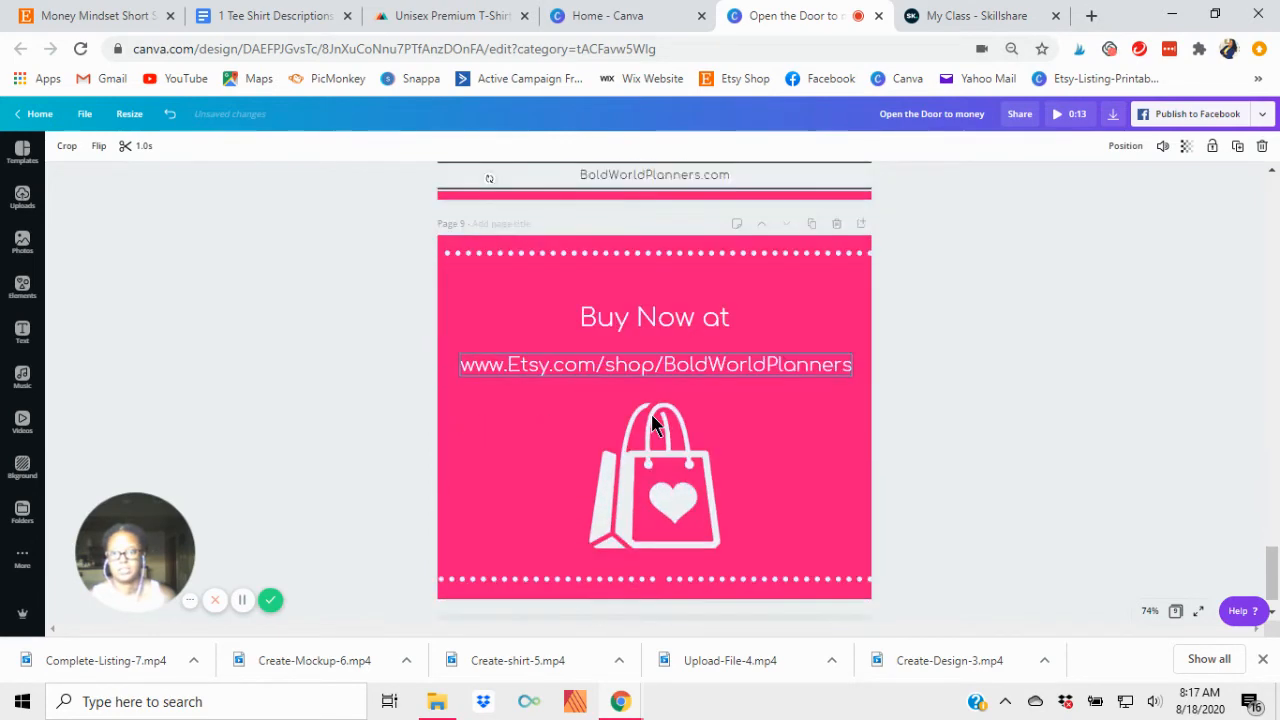
click(487, 532)
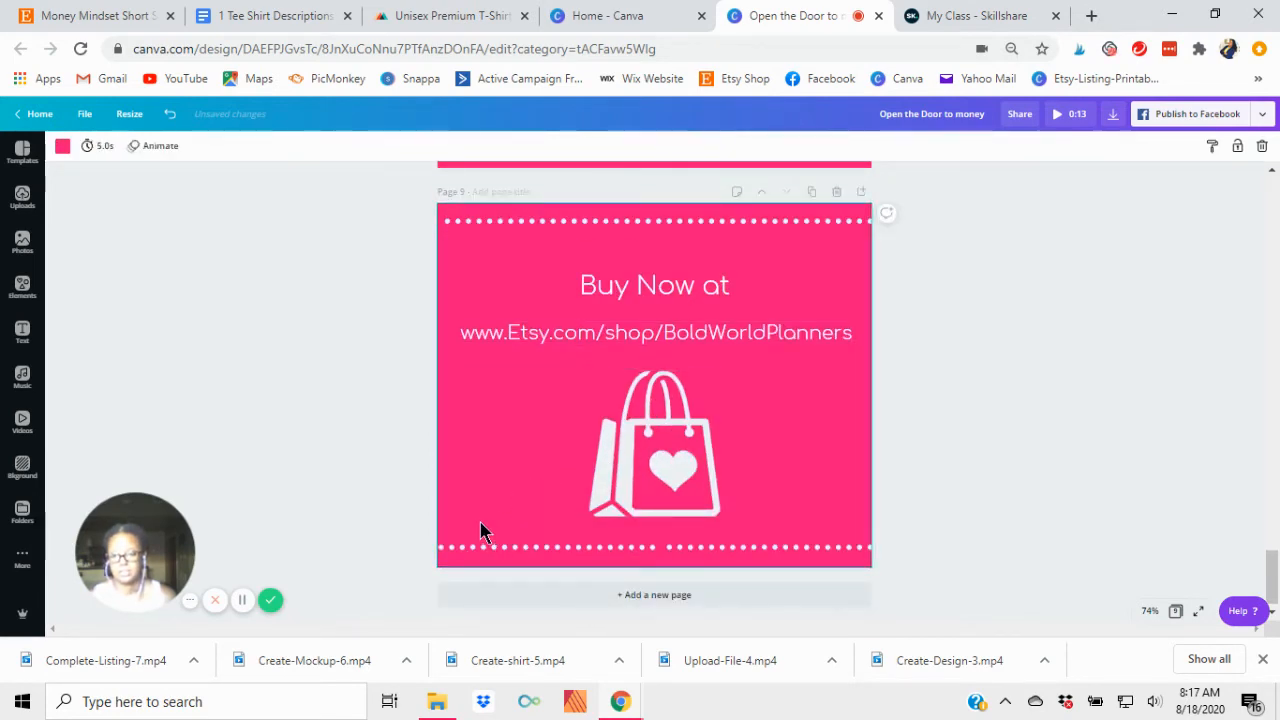
key(ctrl+v)
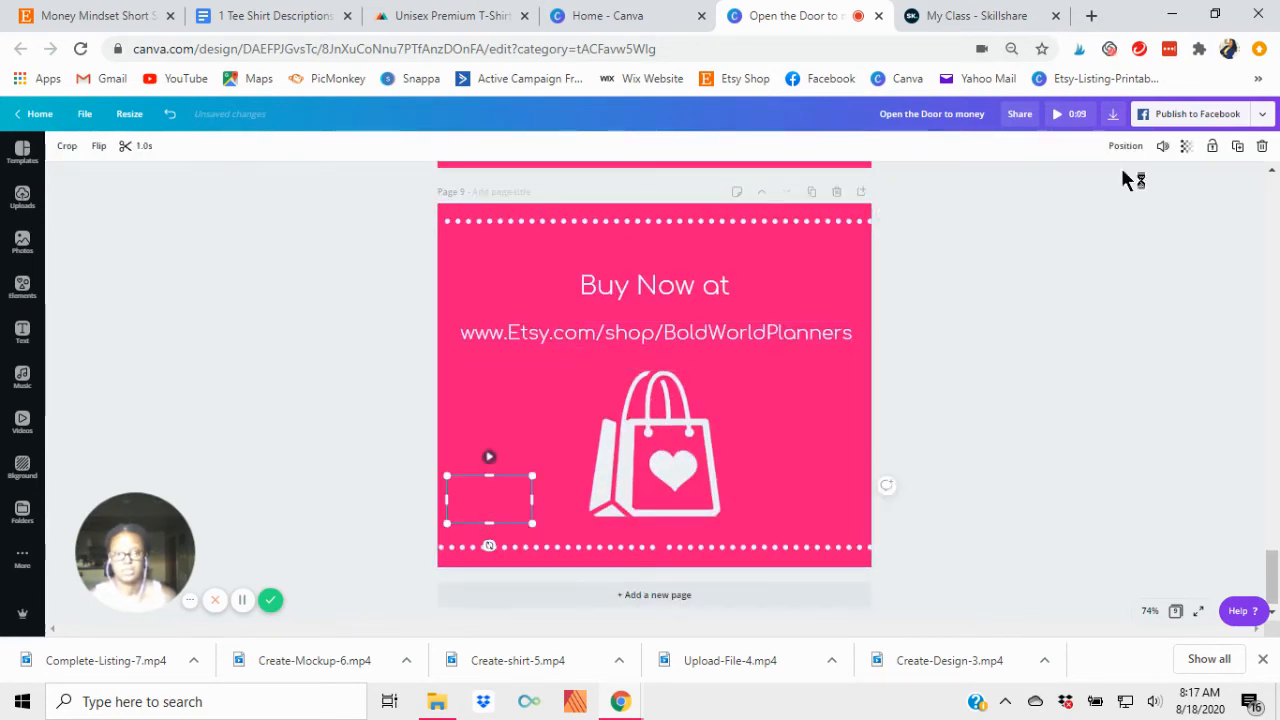
click(995, 476)
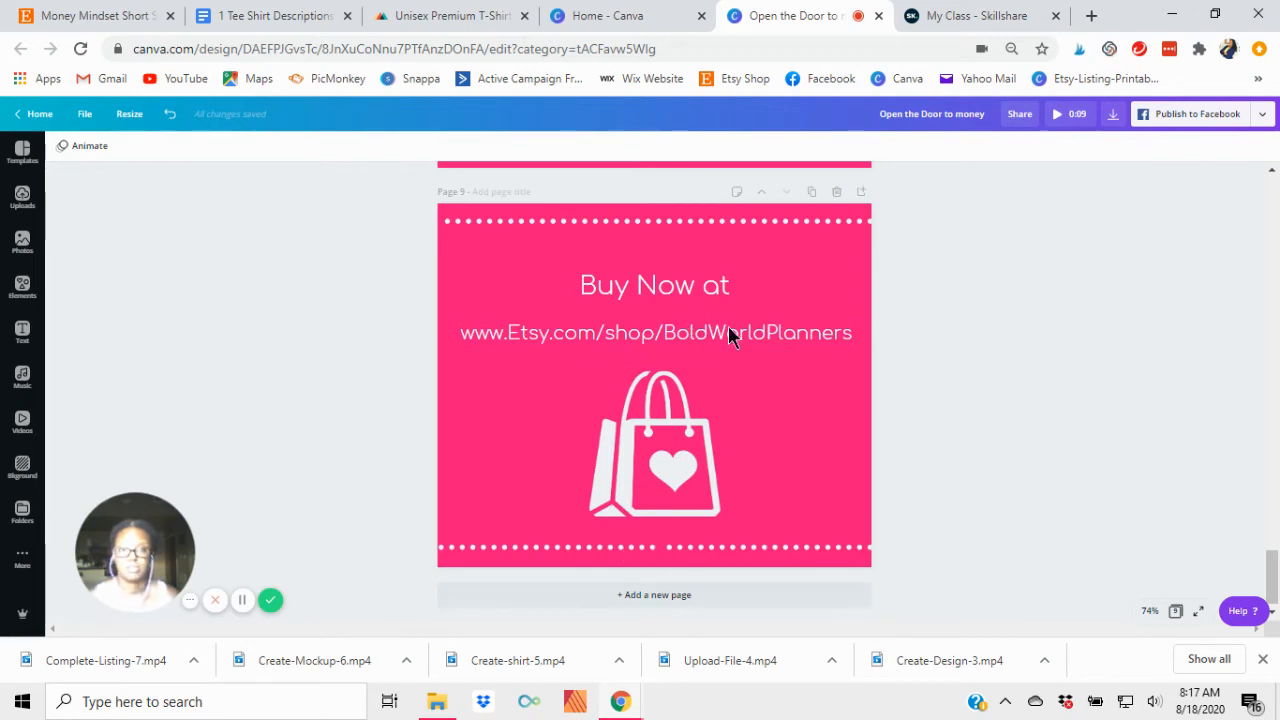
Step: Preview the complete shirt promo video from start to finish twice, and close the preview
scroll(995, 421, up, 5)
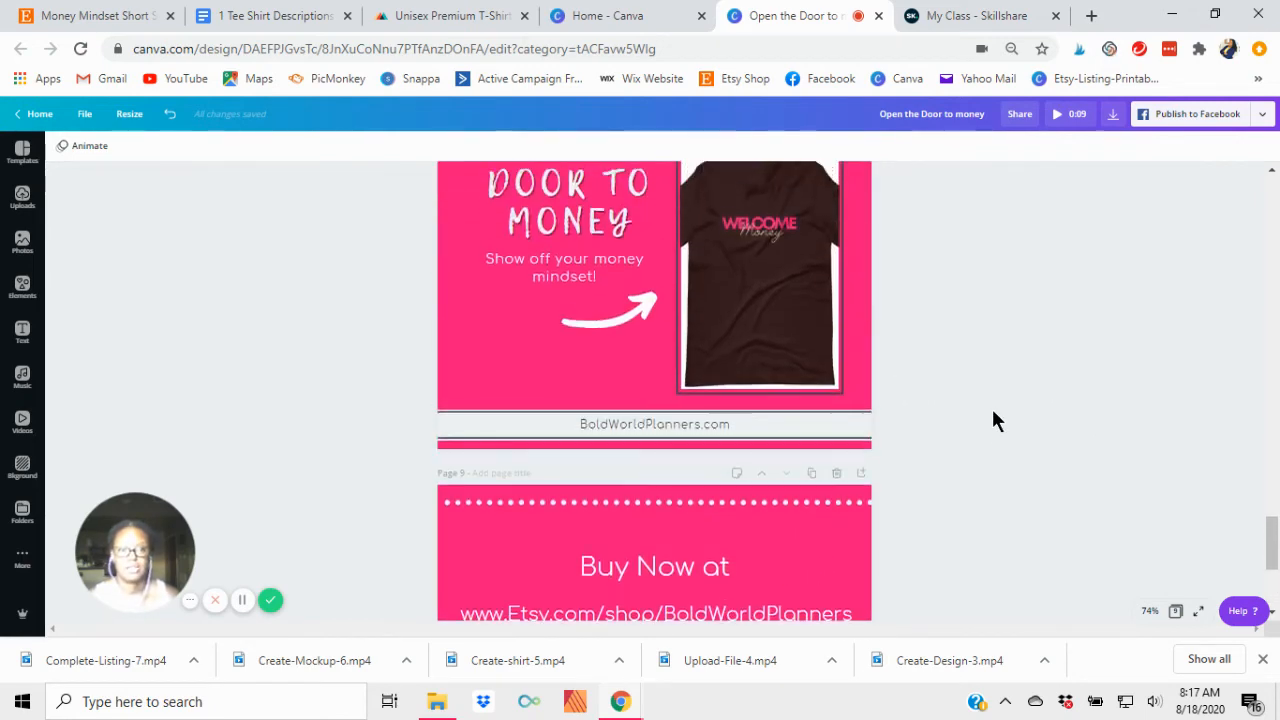
scroll(995, 421, up, 15)
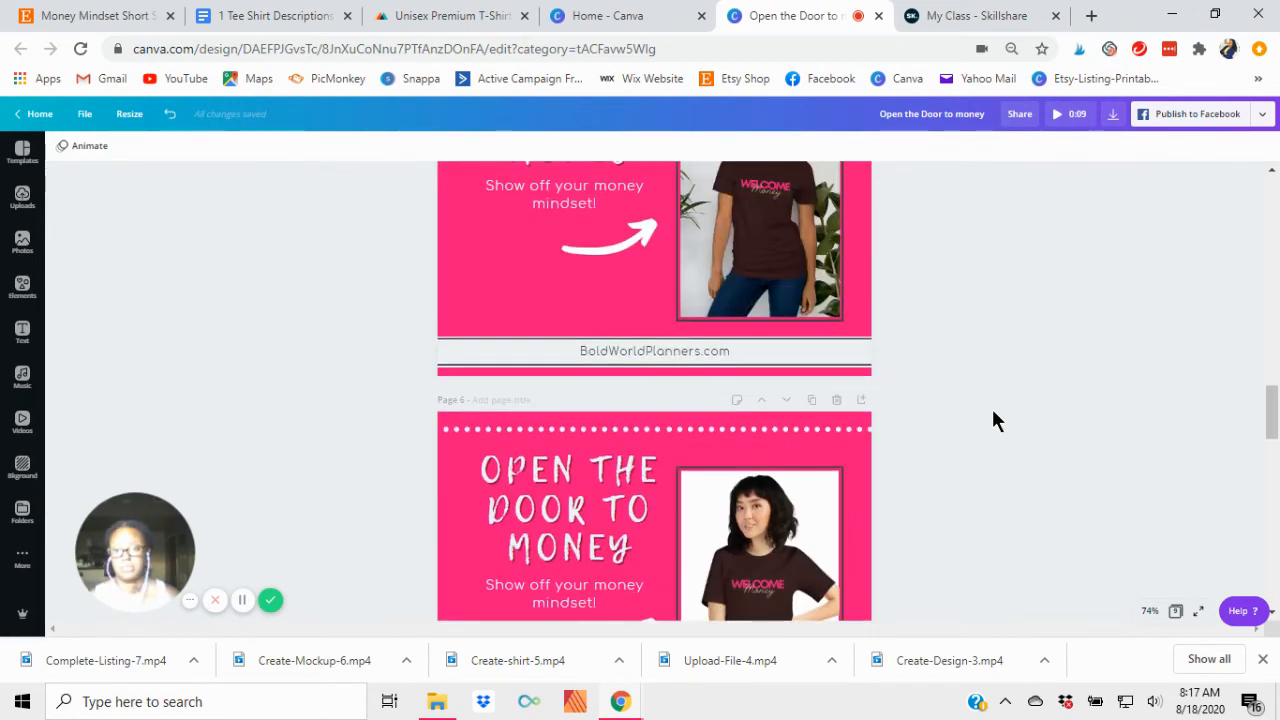
scroll(993, 420, up, 5)
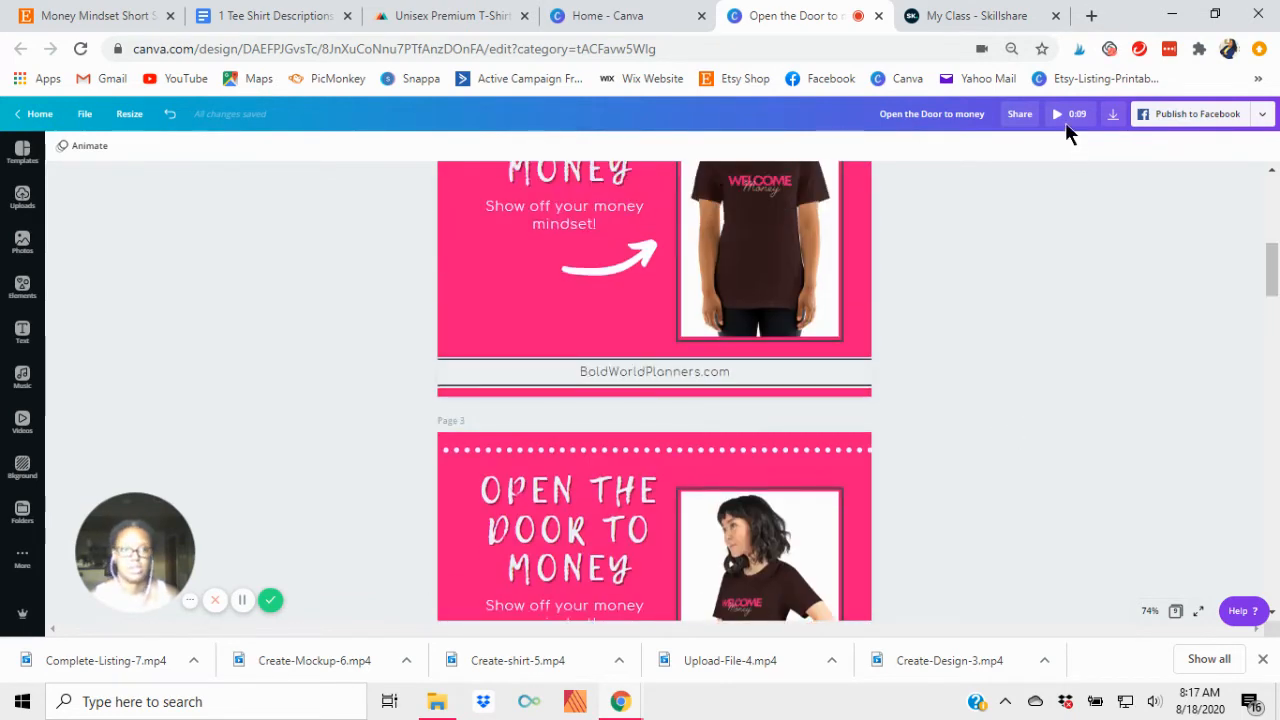
click(1073, 119)
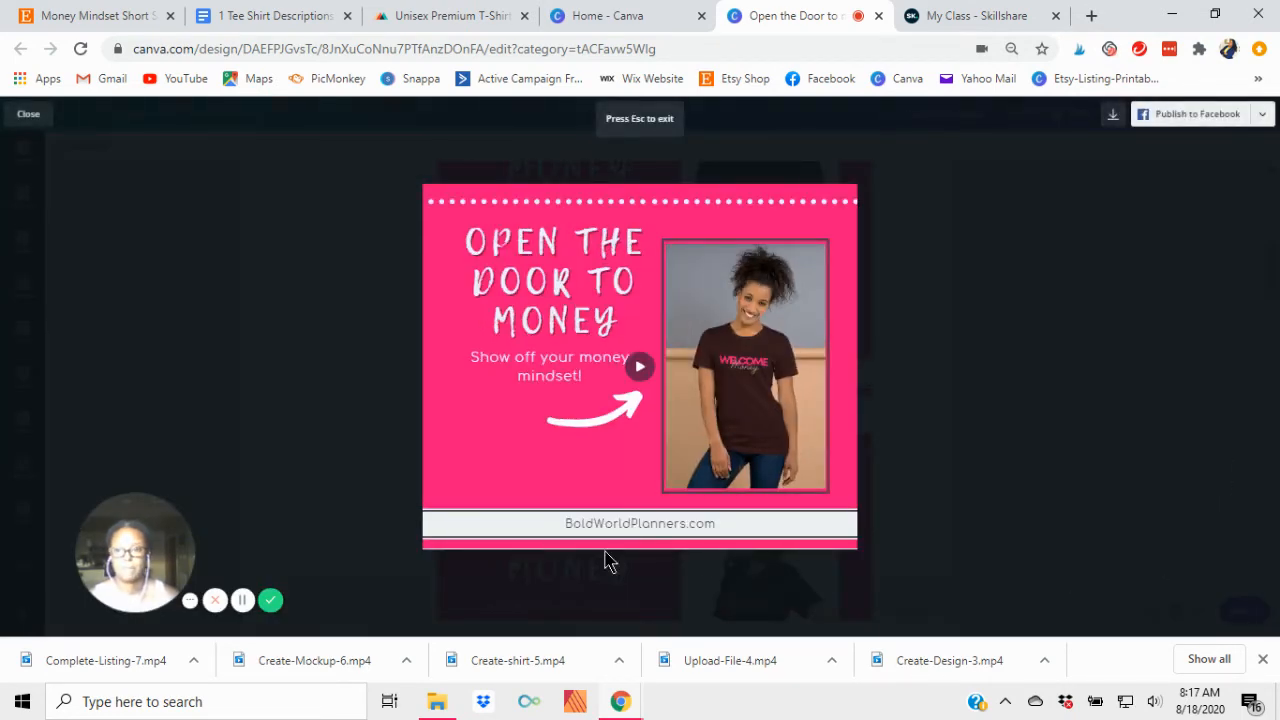
click(636, 369)
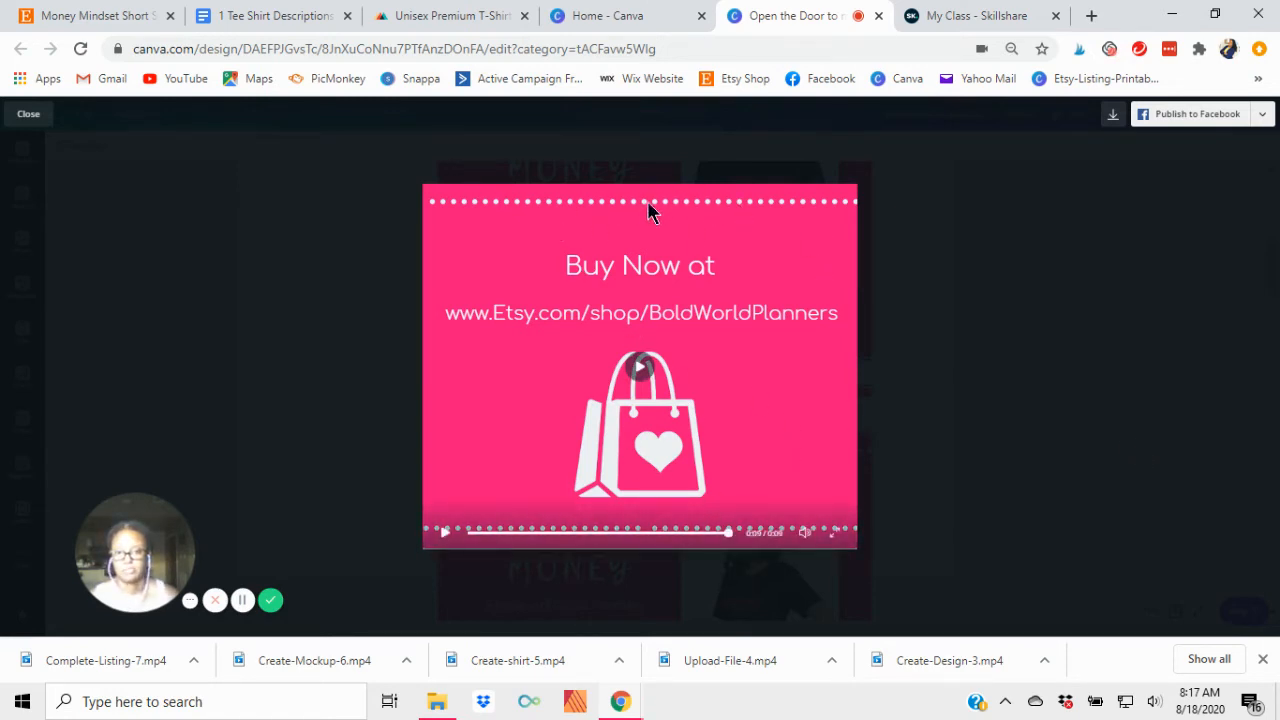
click(447, 537)
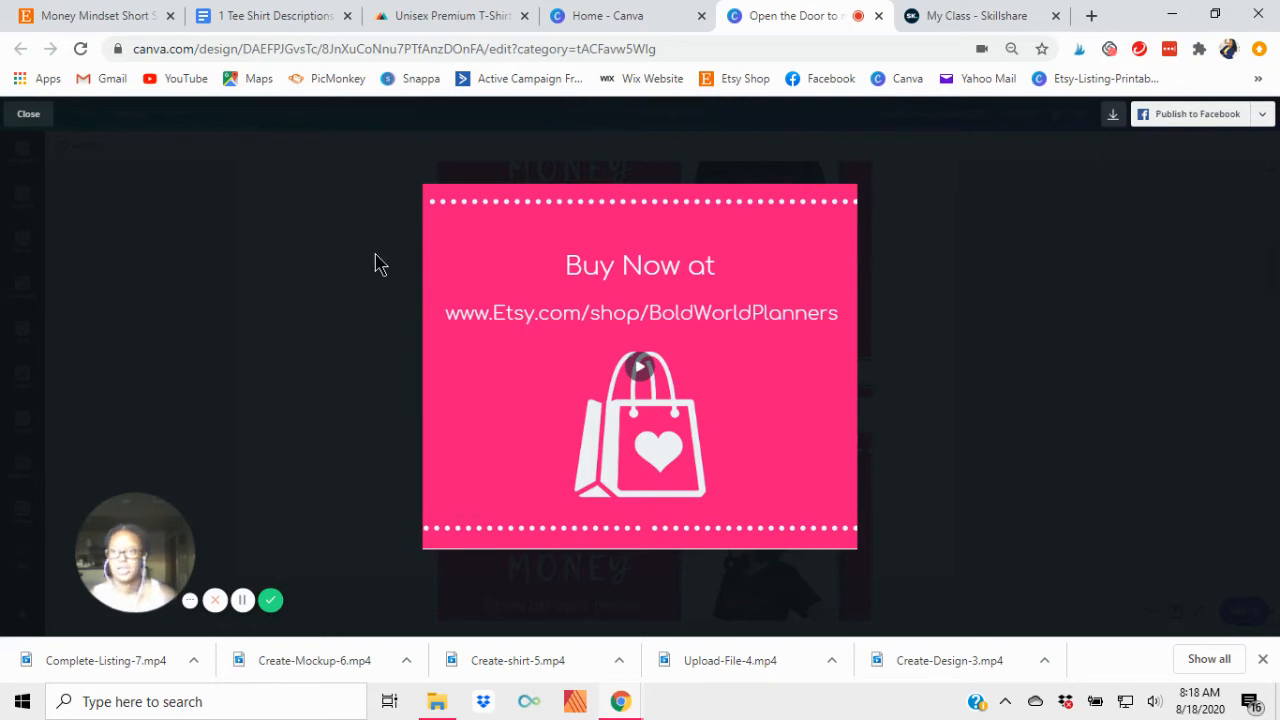
click(30, 118)
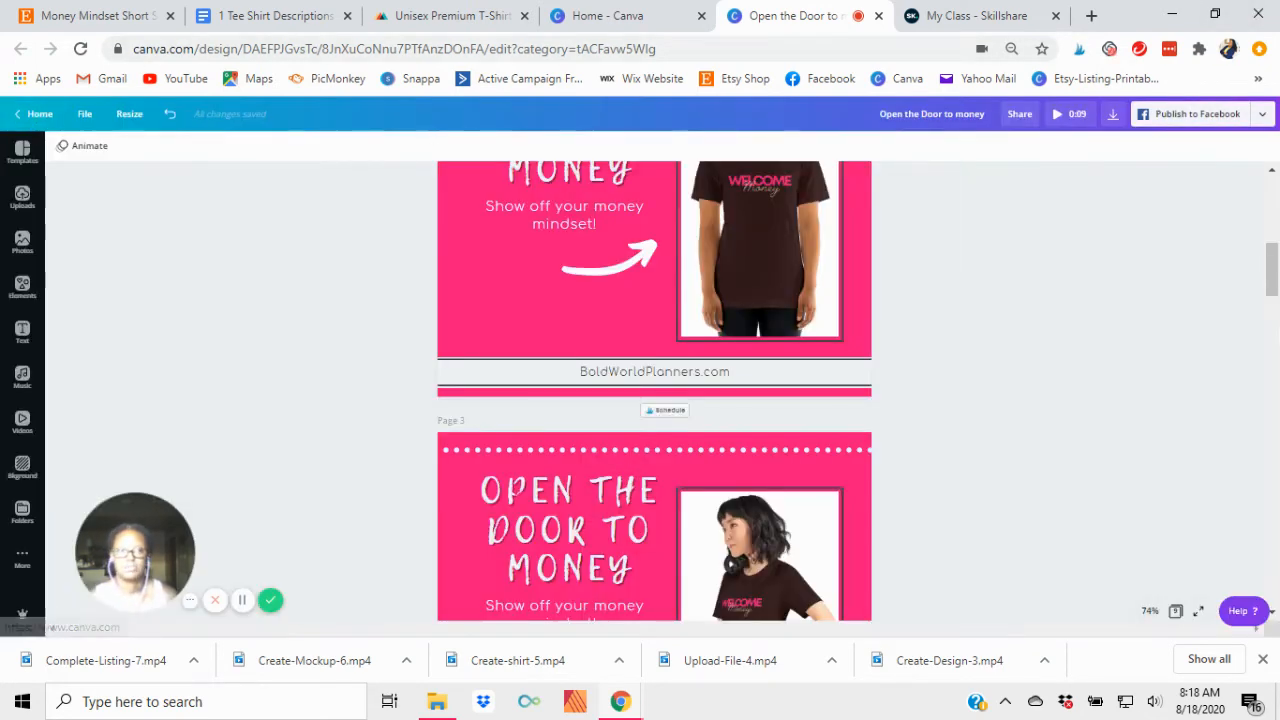
Step: Download all nine pages as an MP4 video, saving it as "Open the Door to money-video" in the Printable-Merch folder
scroll(1092, 518, up, 5)
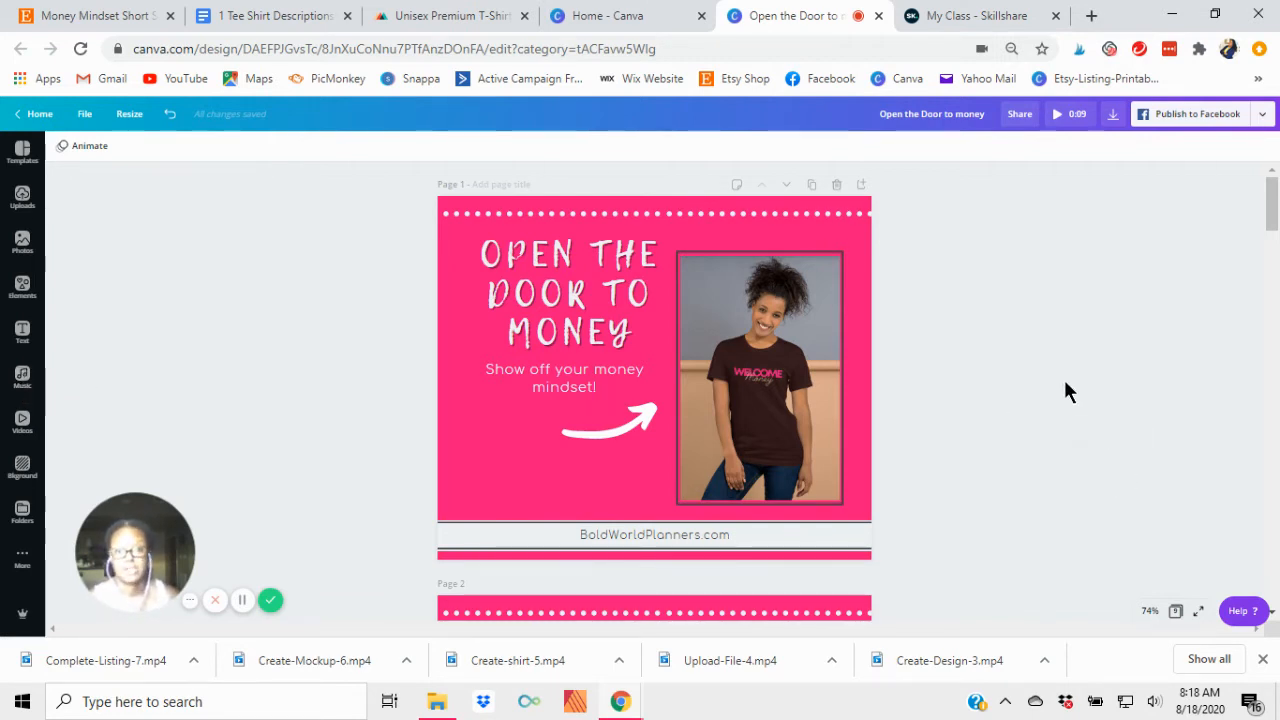
click(1260, 115)
click(1129, 205)
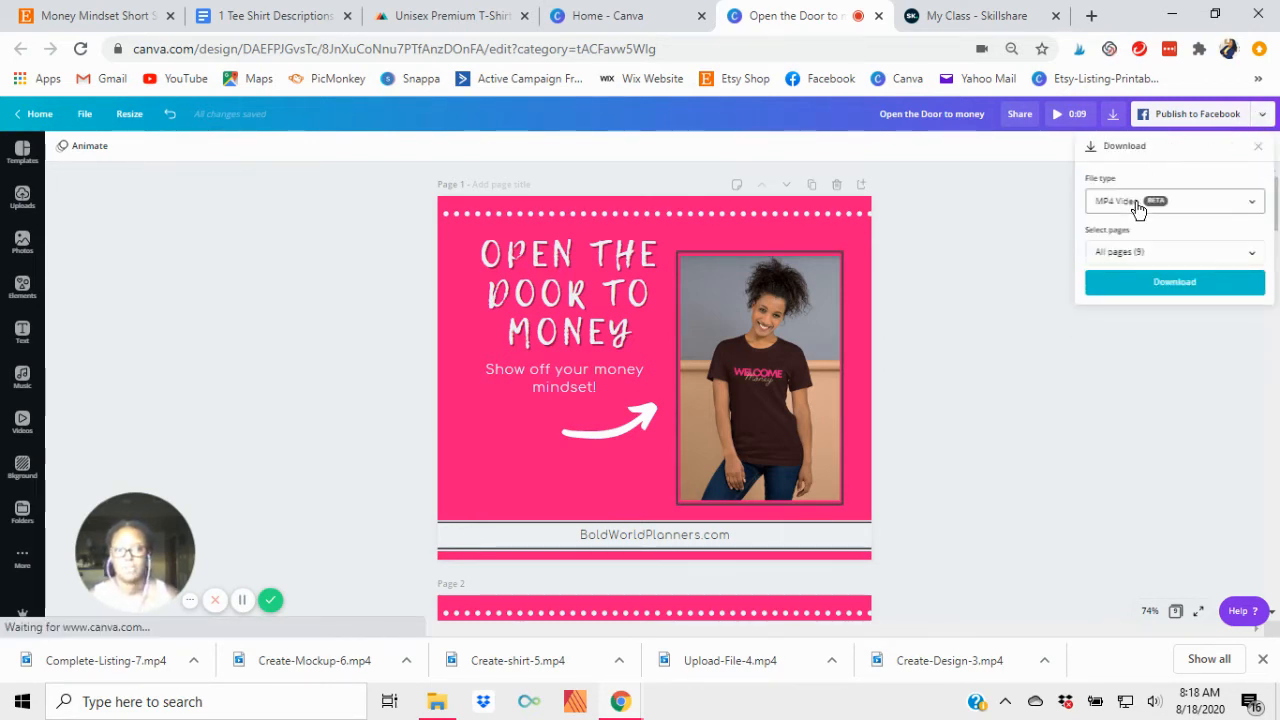
click(1167, 288)
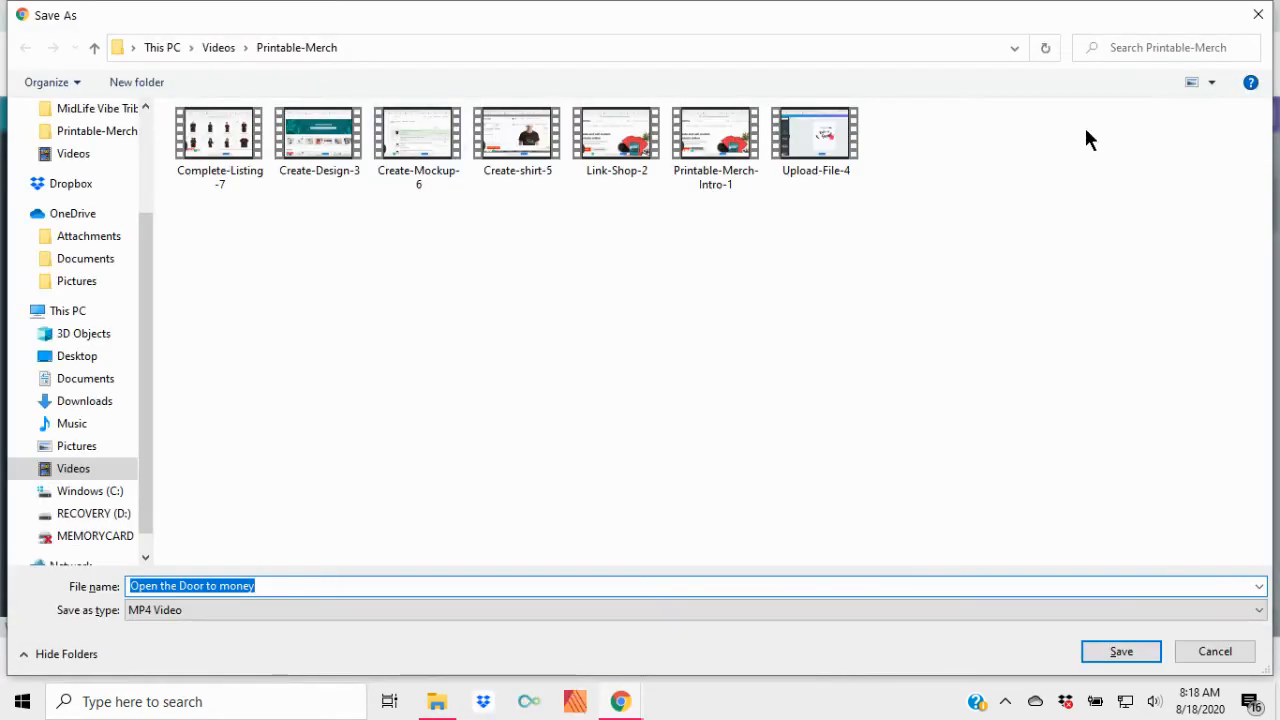
click(273, 586)
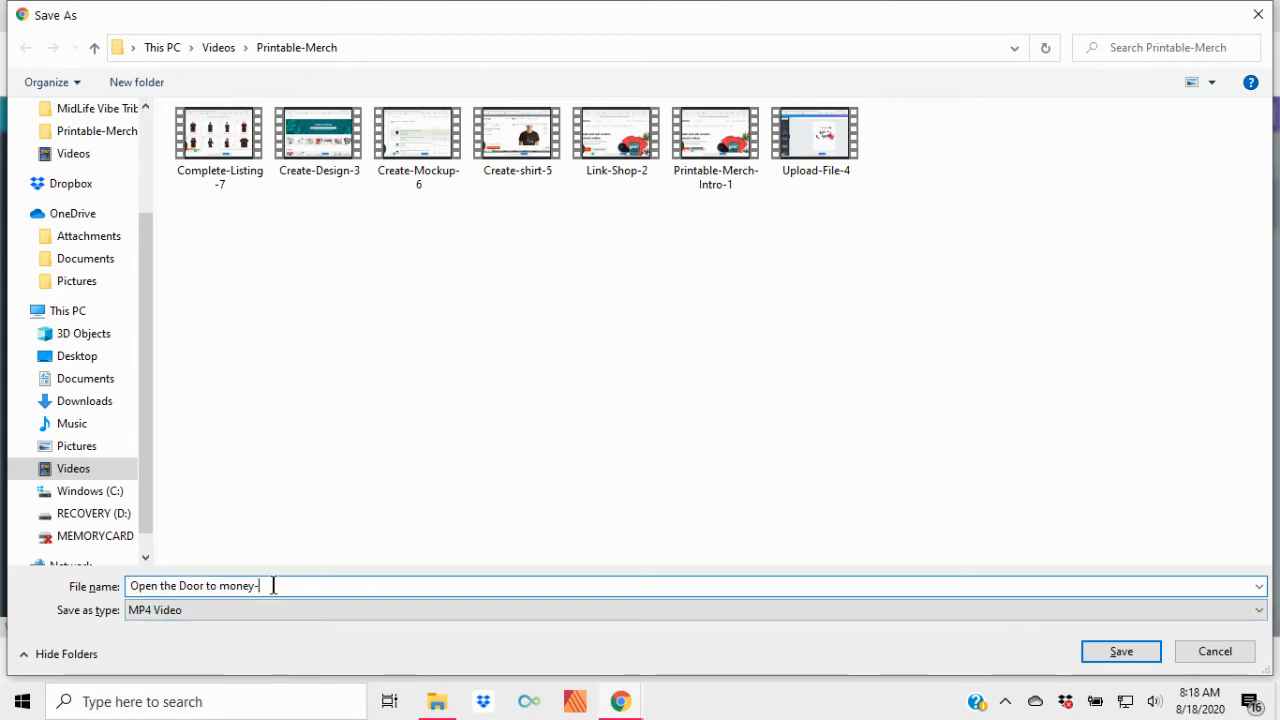
text(-video)
click(1092, 657)
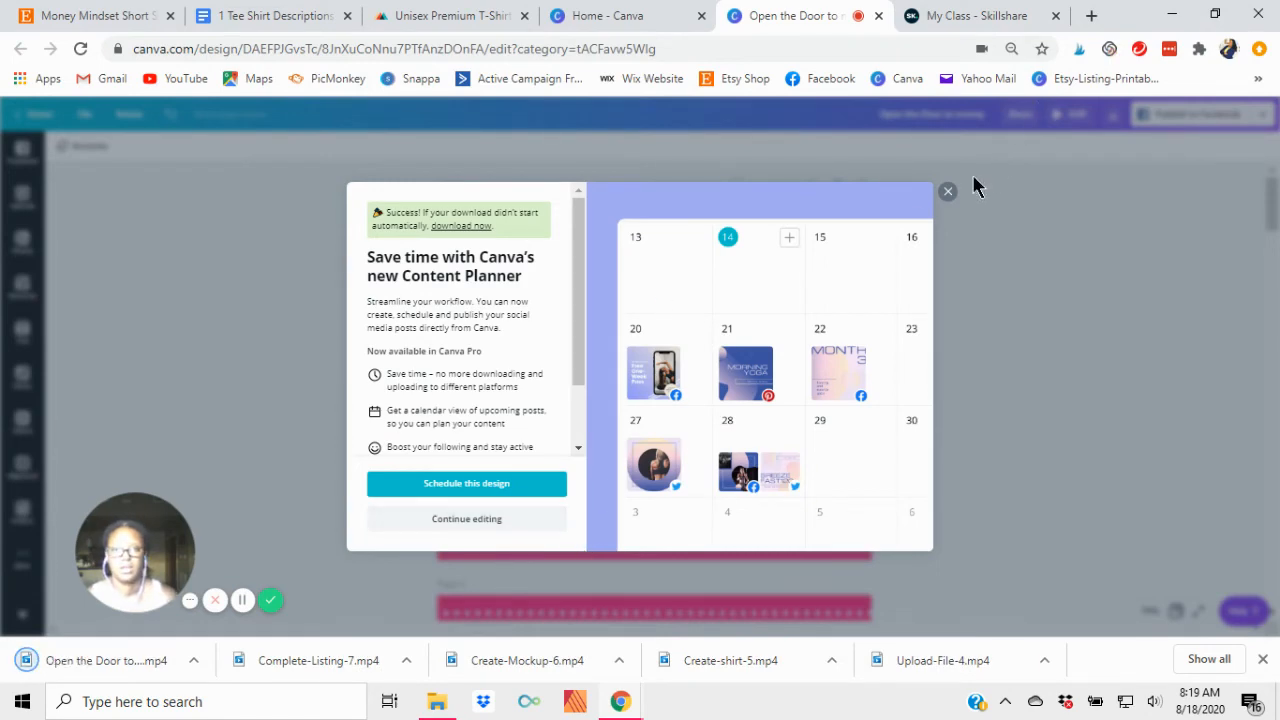
click(947, 191)
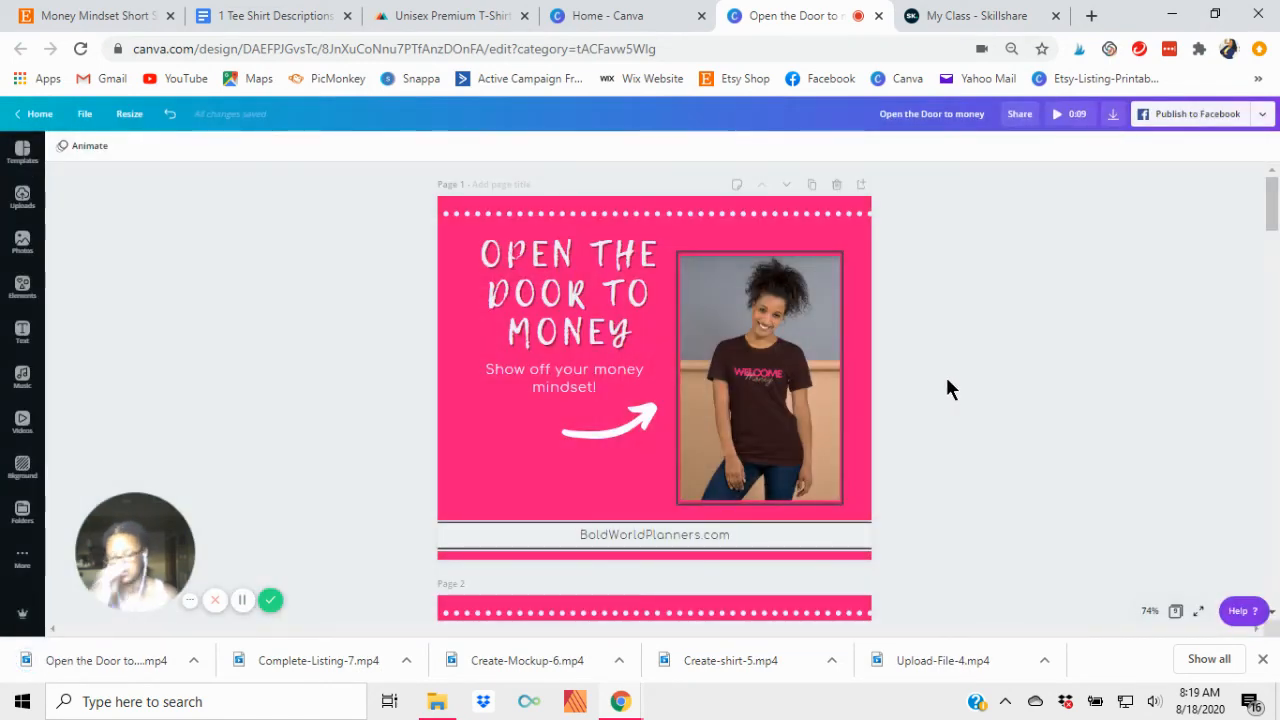
Step: Switch to the Etsy draft listing and review its Photos and Video sections
click(73, 18)
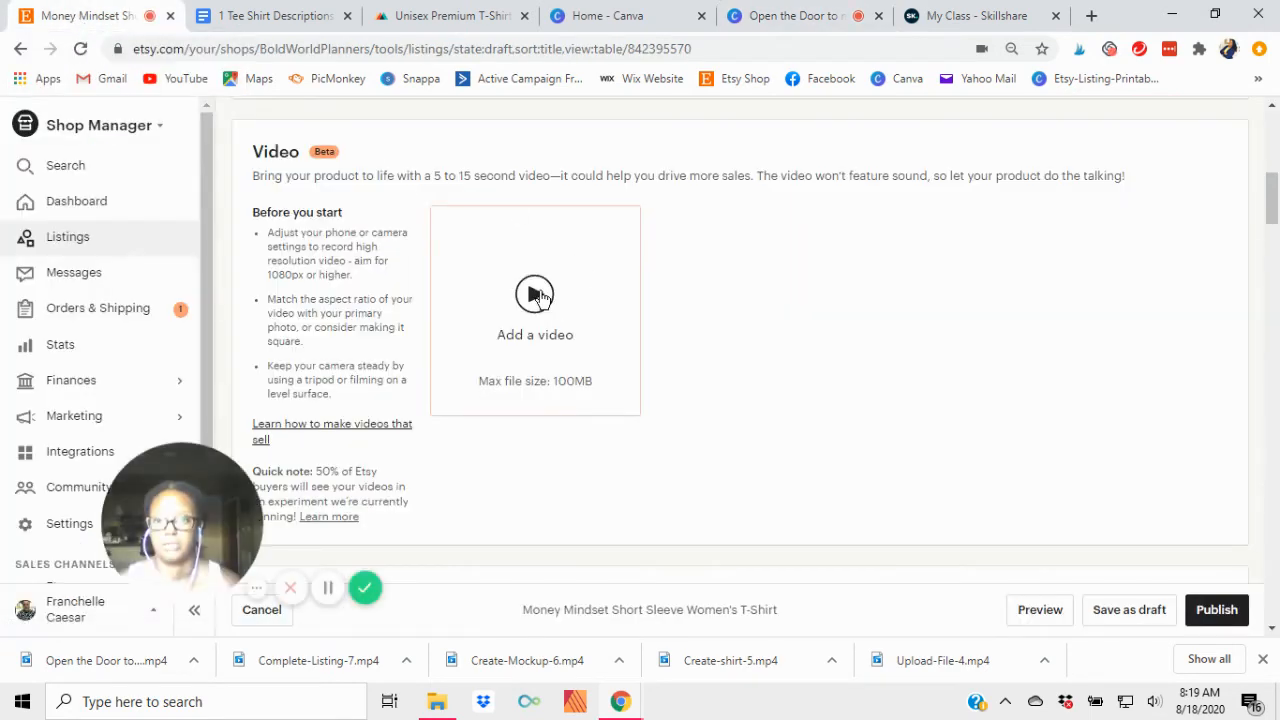
scroll(874, 300, up, 6)
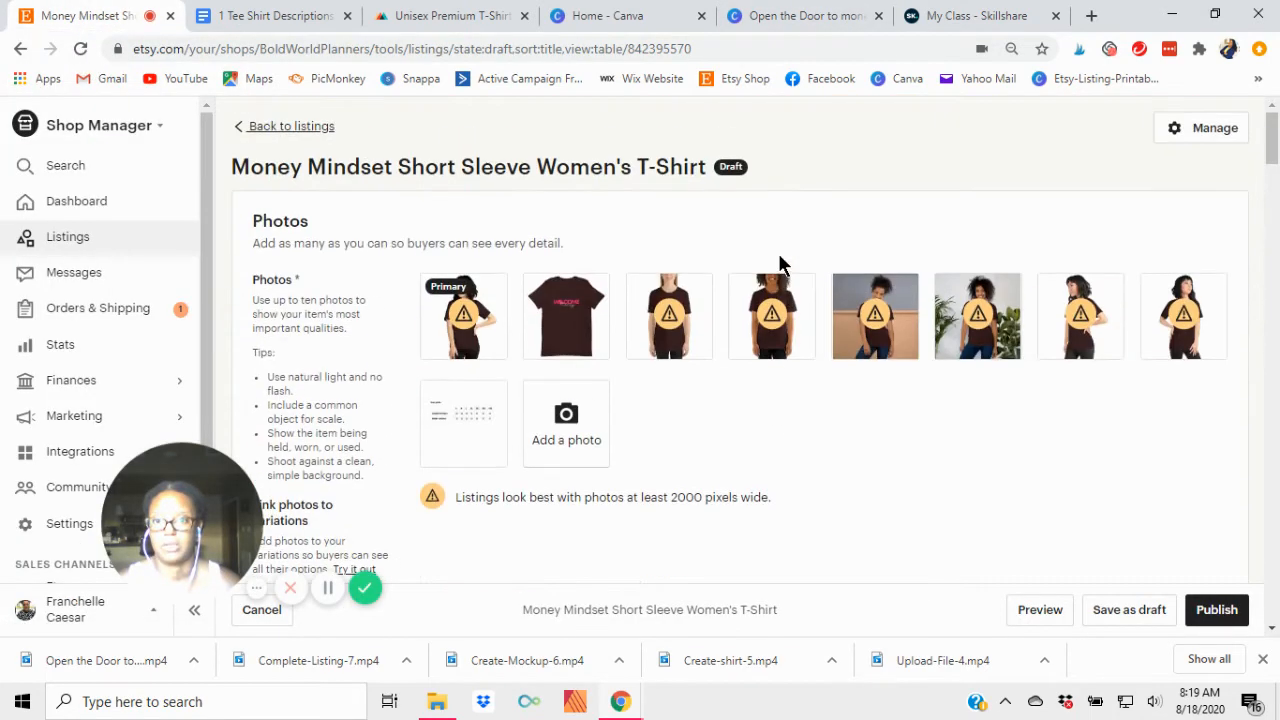
scroll(745, 290, down, 5)
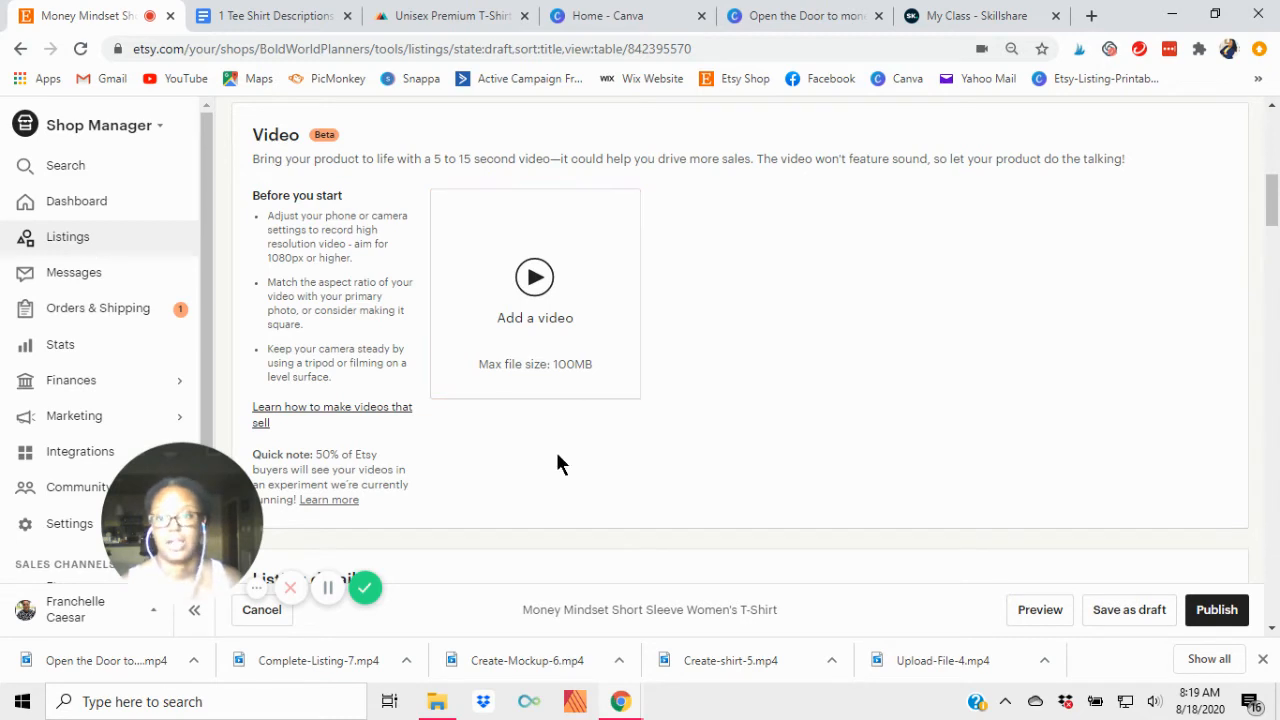
click(536, 282)
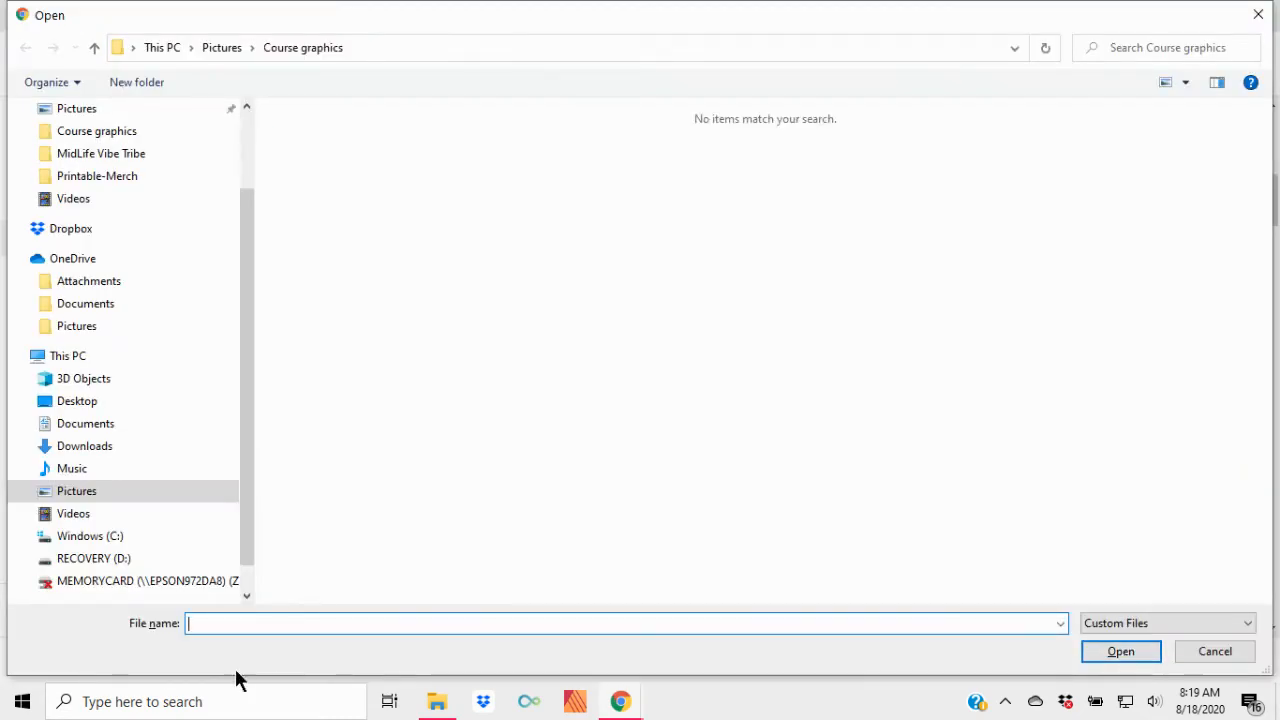
click(92, 523)
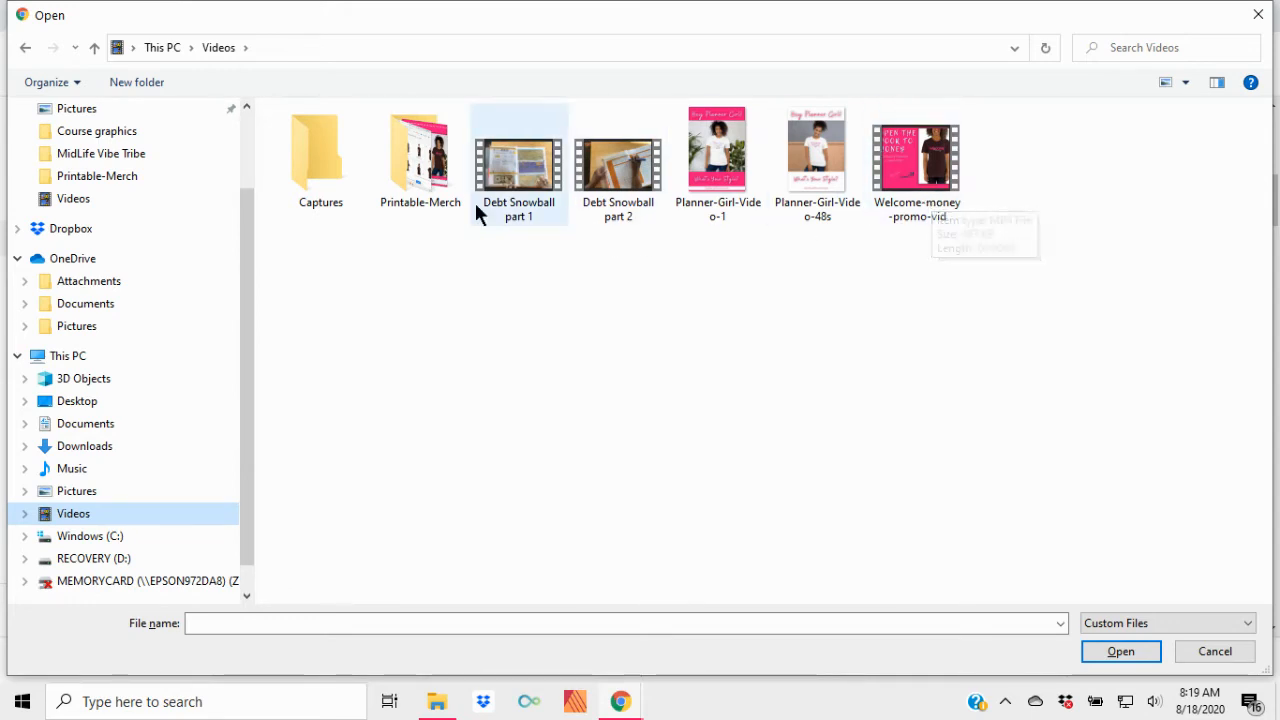
click(1215, 651)
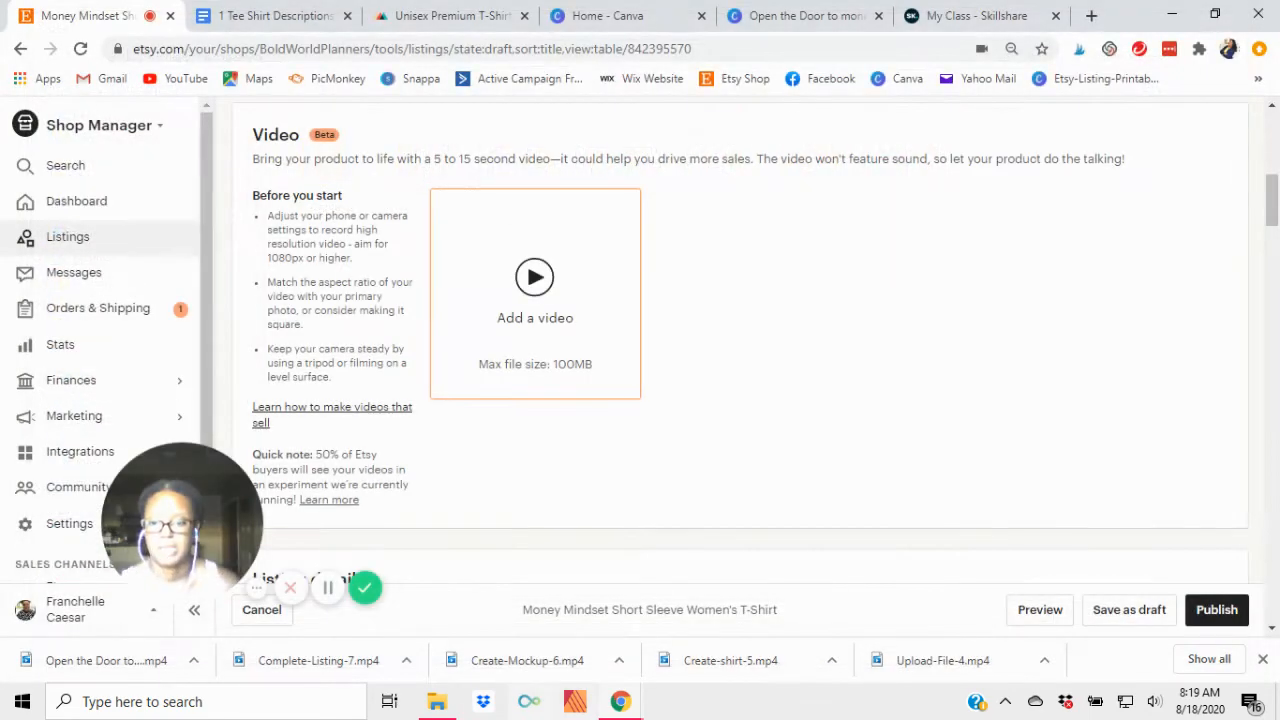
Step: Open the Videos folder in File Explorer and dismiss the Welcome-money zip archive without extracting it
click(437, 703)
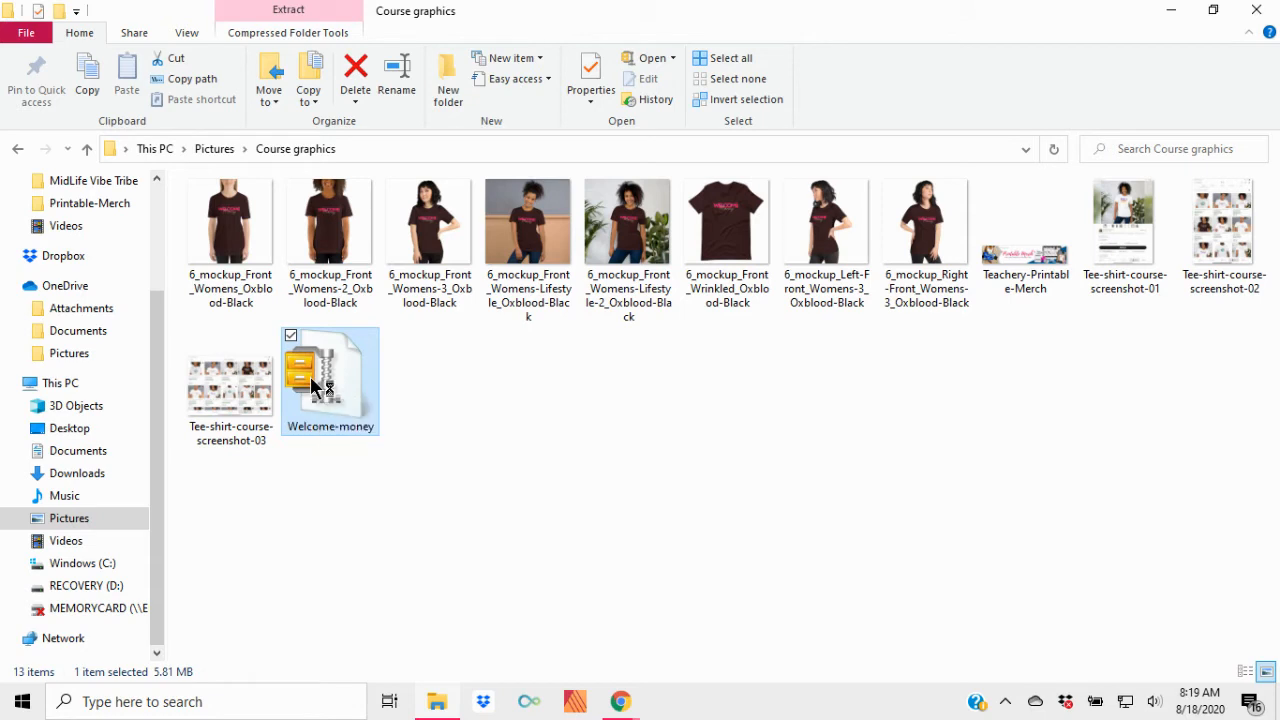
click(62, 545)
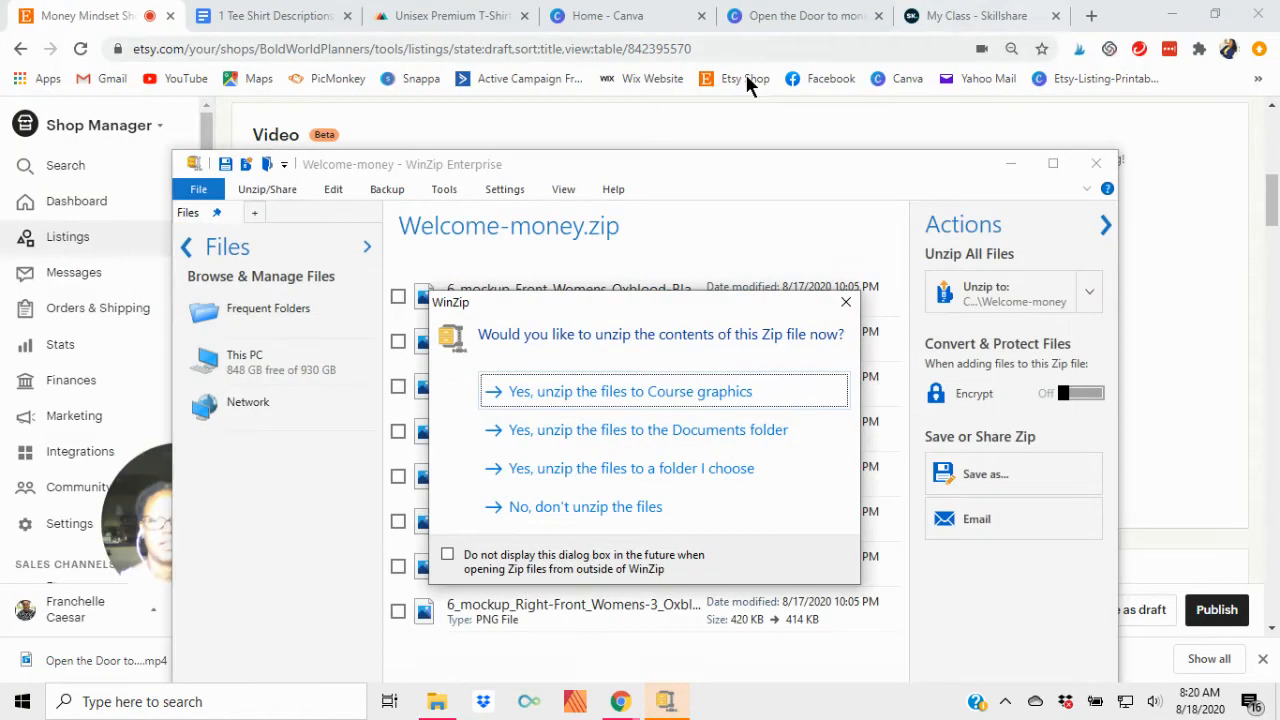
click(1170, 10)
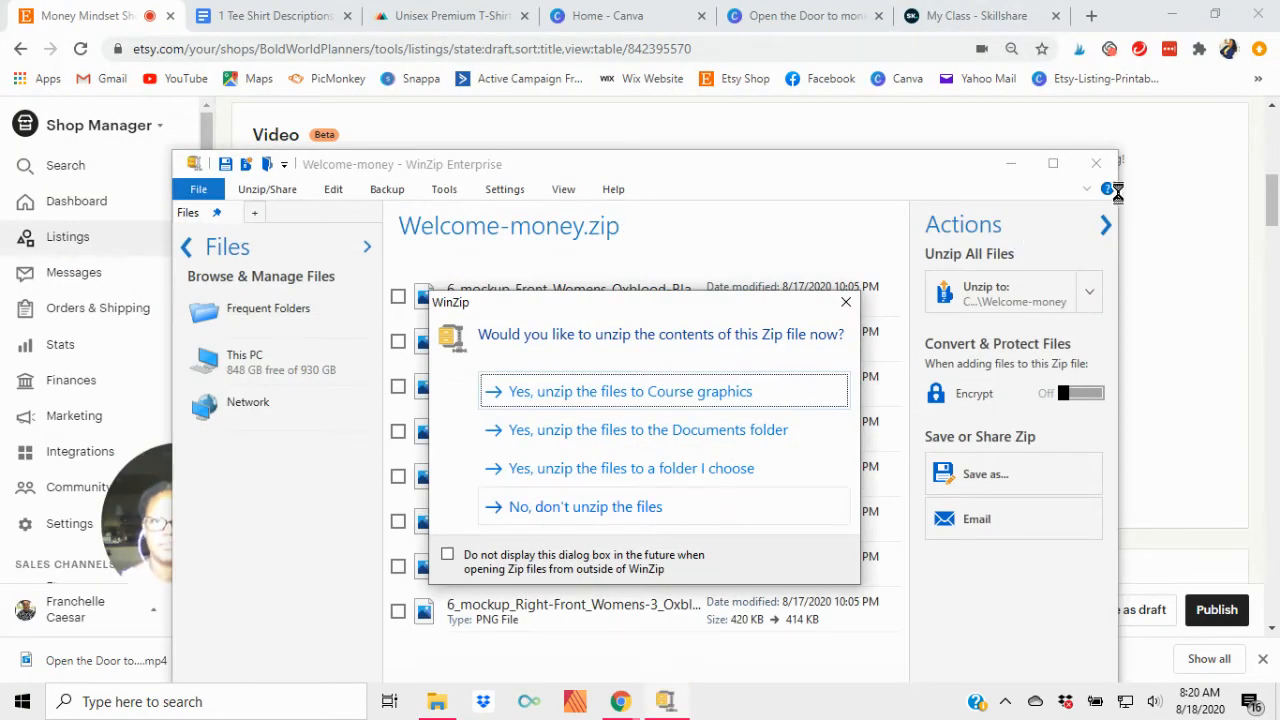
click(583, 510)
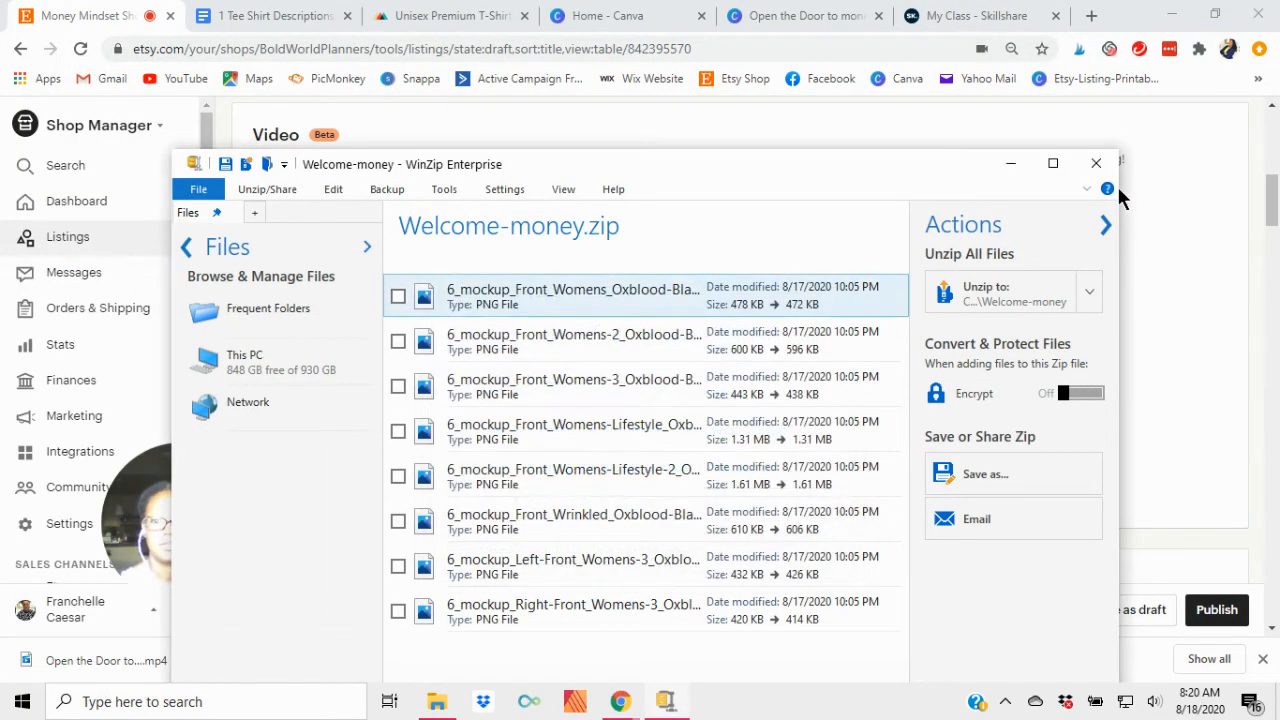
click(1096, 163)
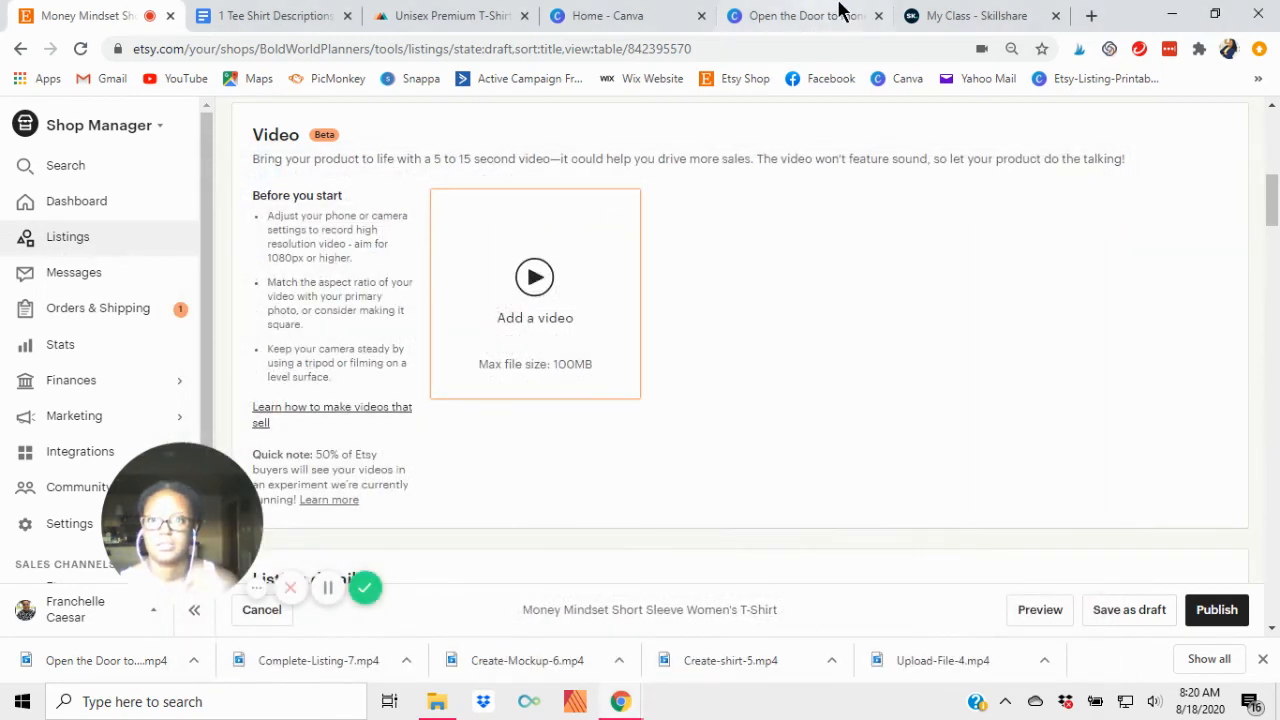
Step: Return to the Canva design and check for the exported video in the Printable-Merch folder inside Videos using File Explorer
click(810, 17)
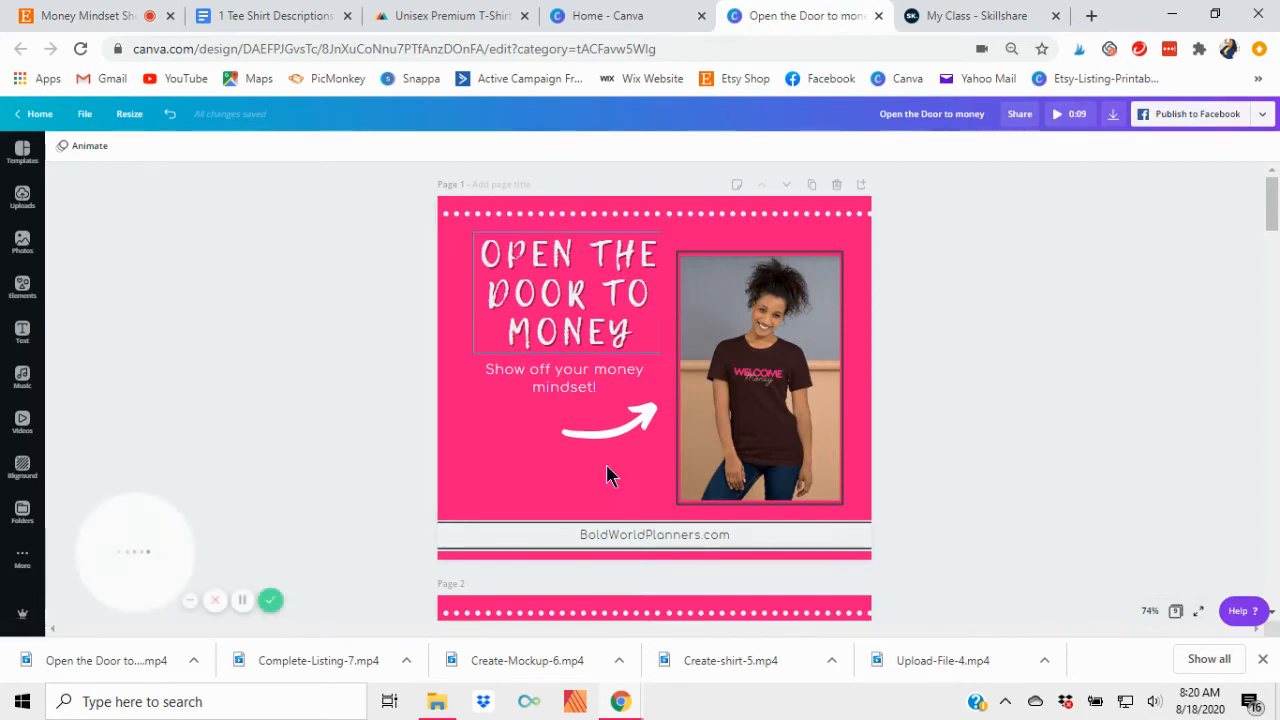
click(437, 703)
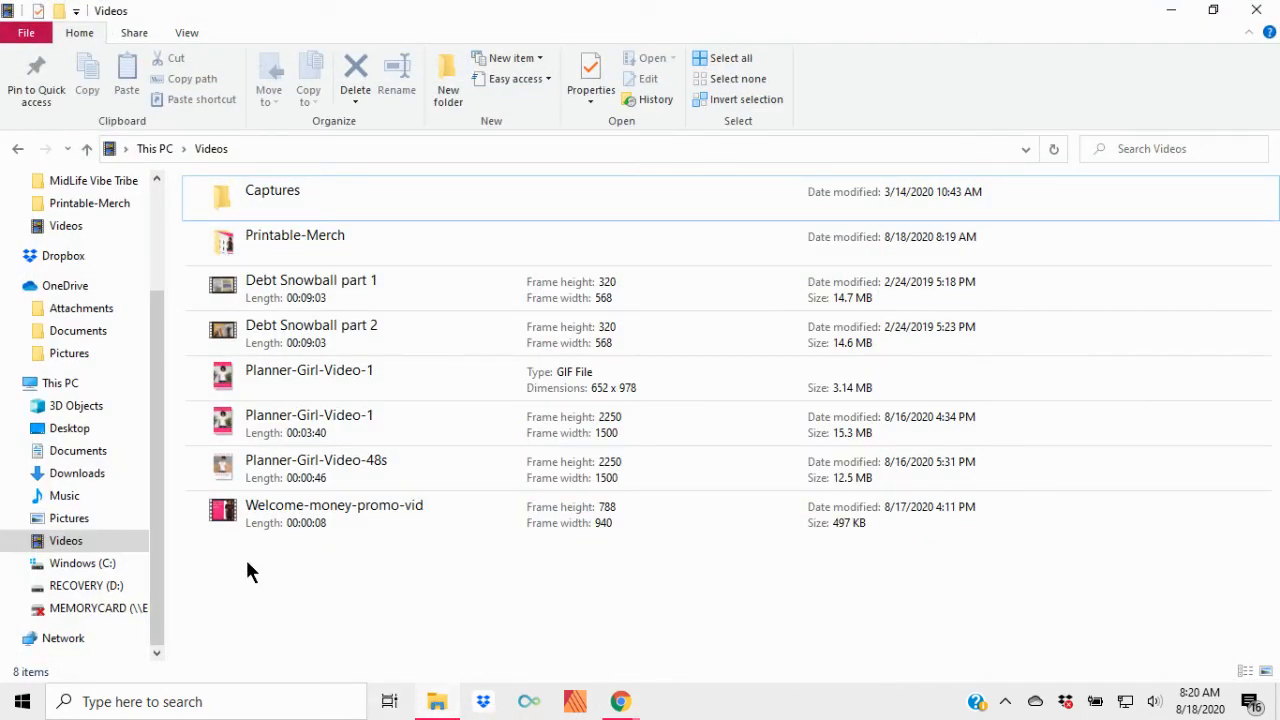
click(70, 549)
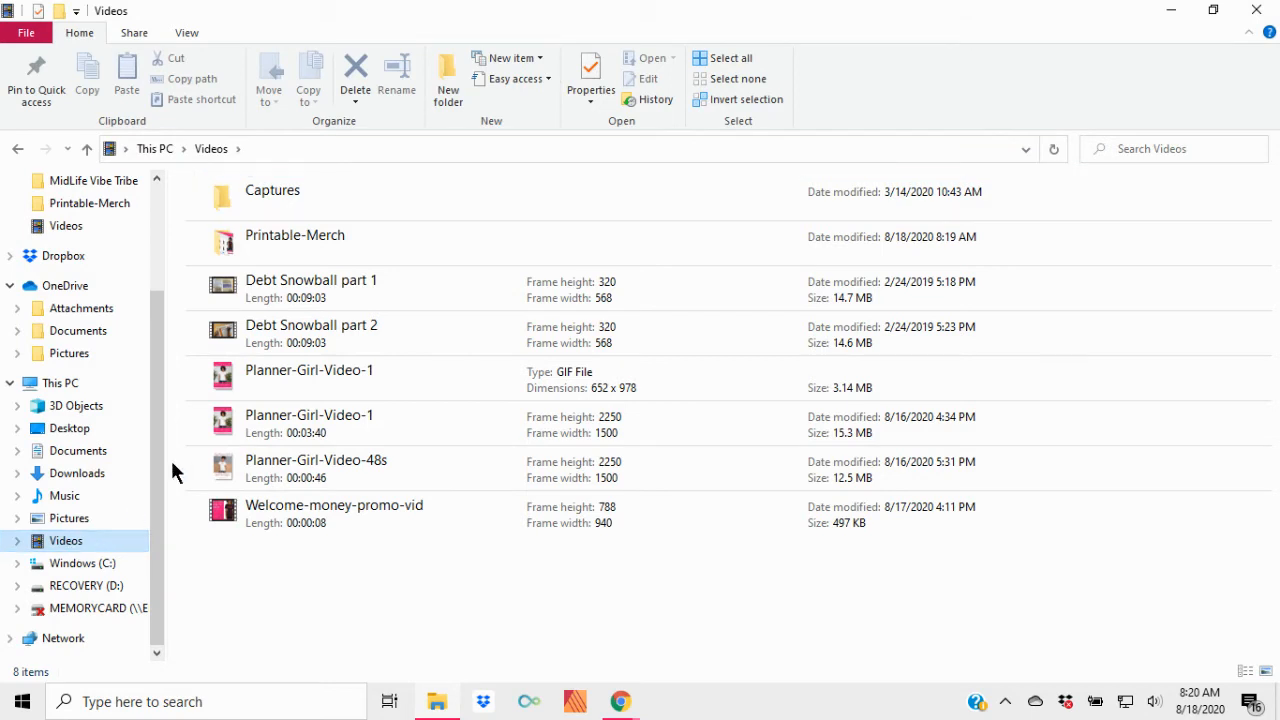
click(286, 252)
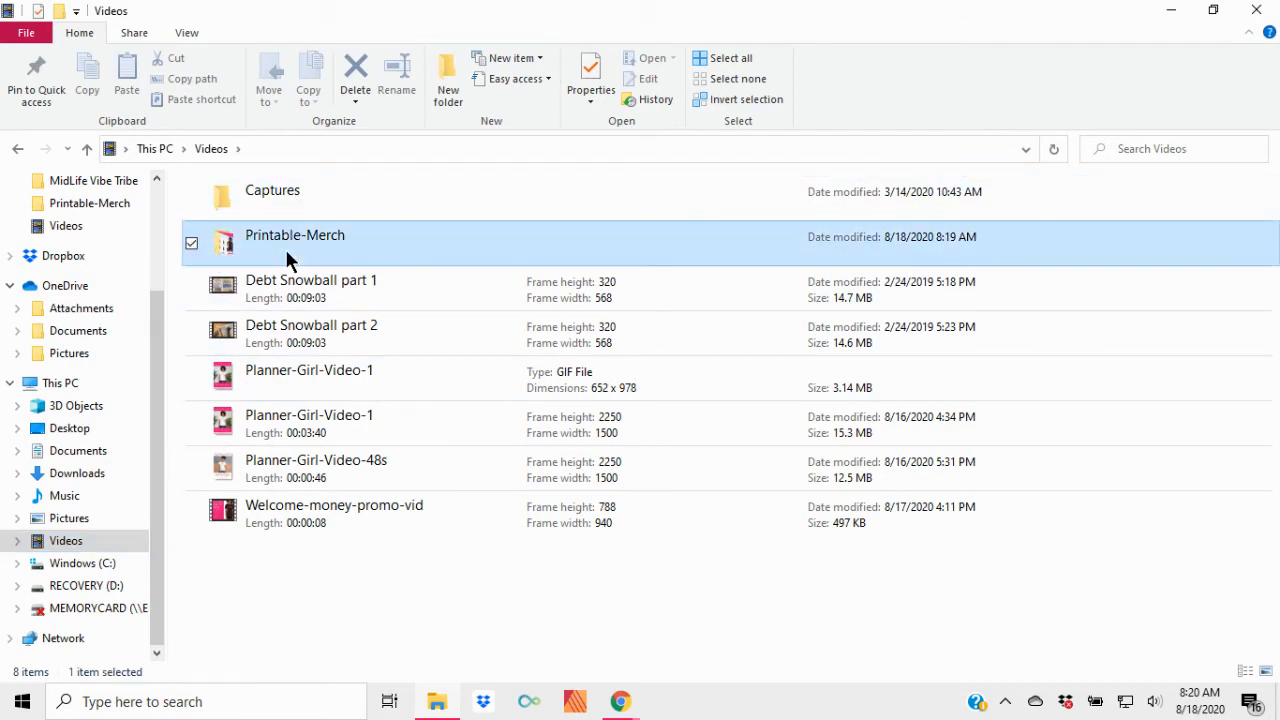
double_click(286, 252)
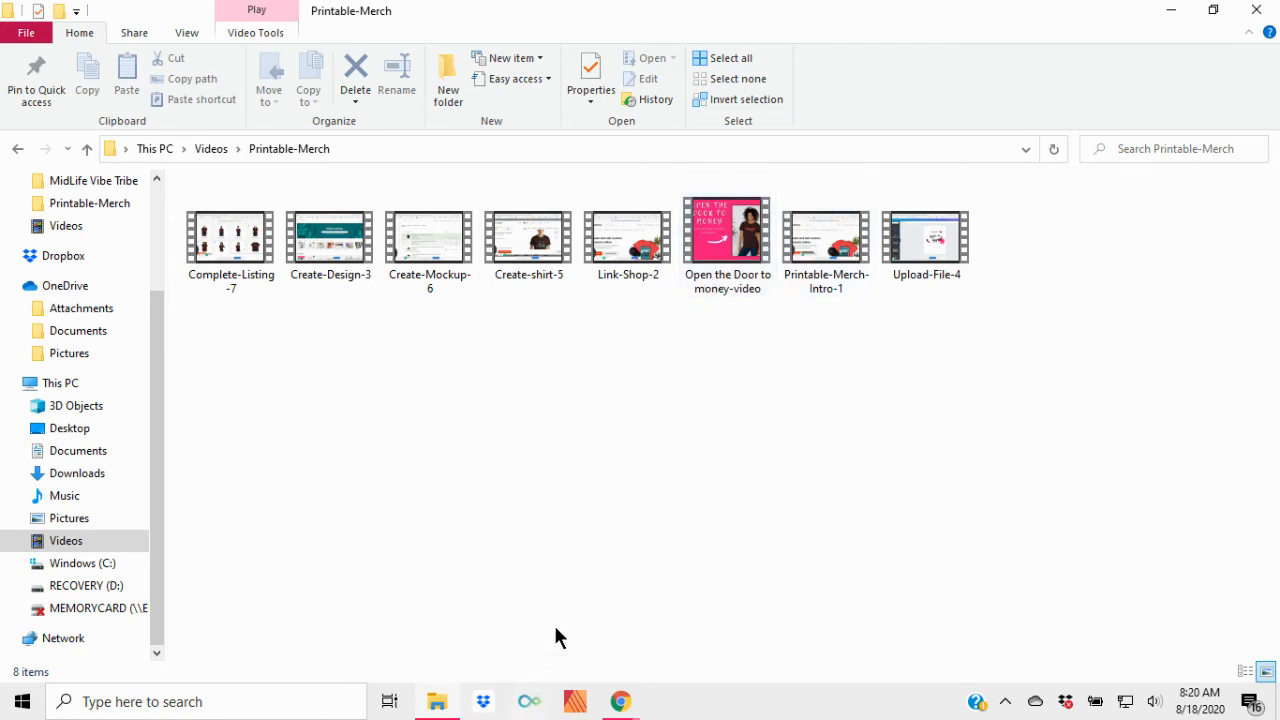
click(1171, 10)
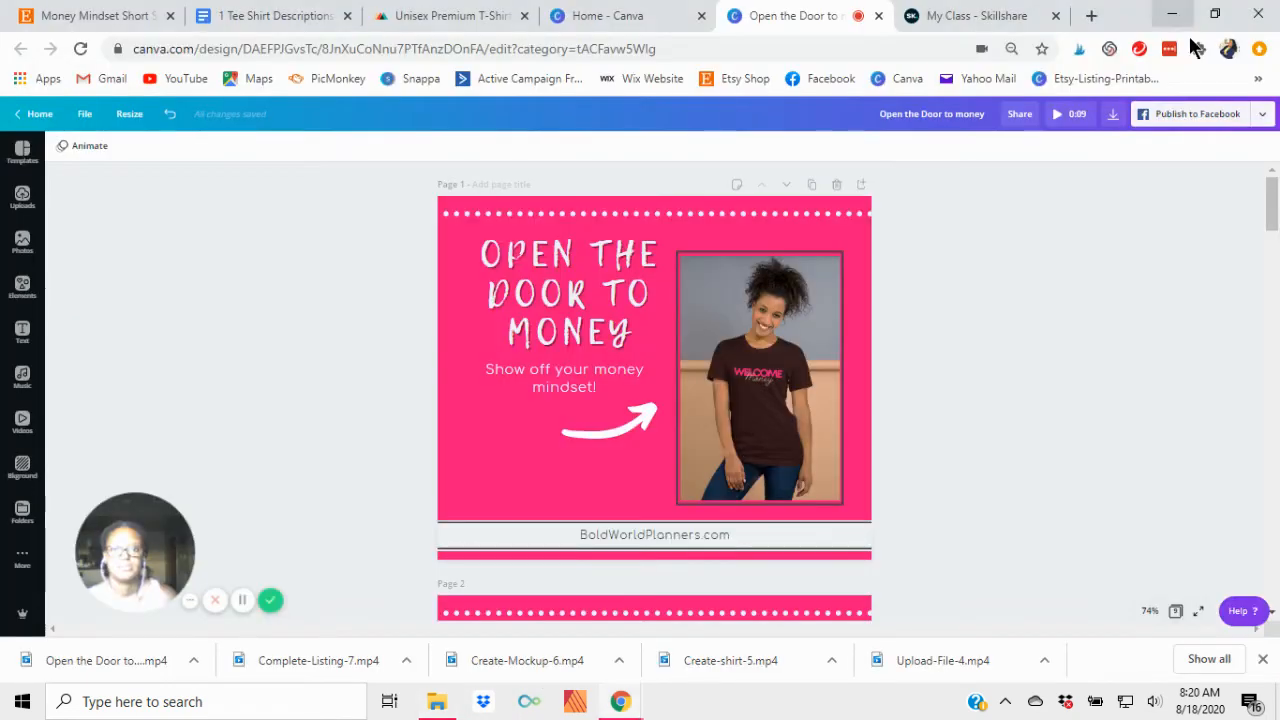
Step: Switch to the Etsy draft listing and upload "Open the Door to money-video" from the Printable-Merch folder inside Videos to its Video section
click(115, 14)
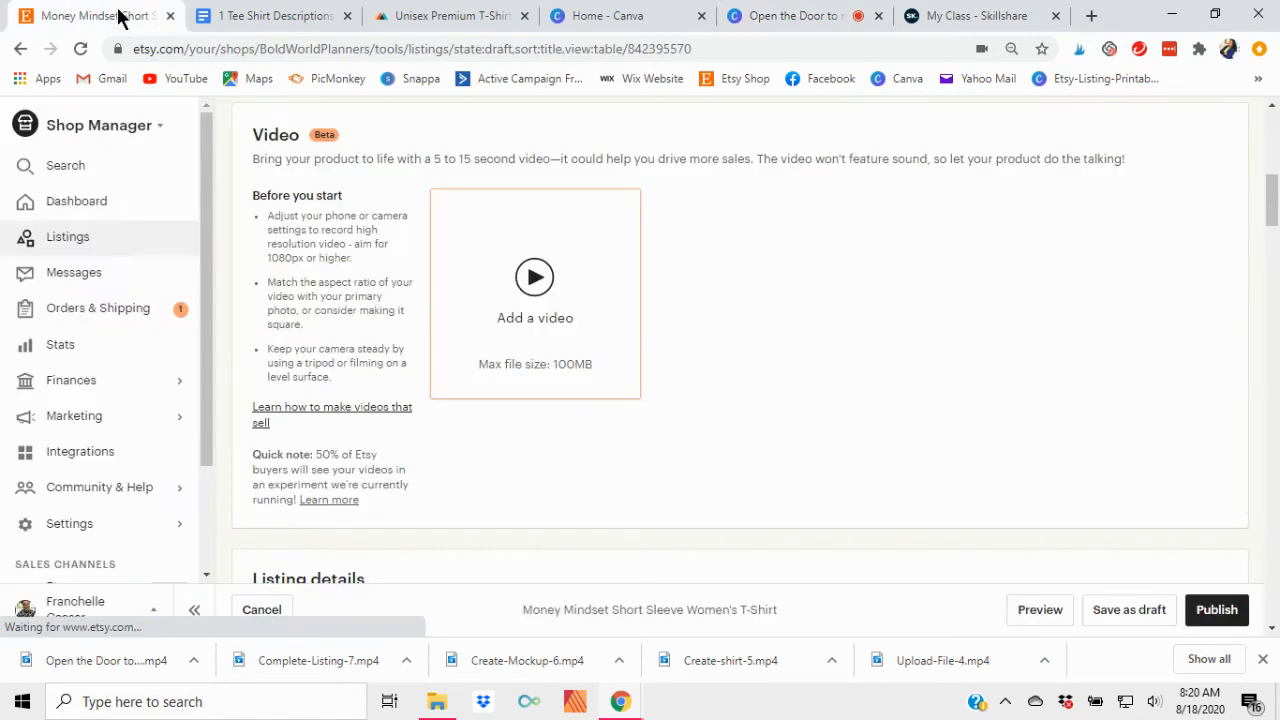
click(538, 288)
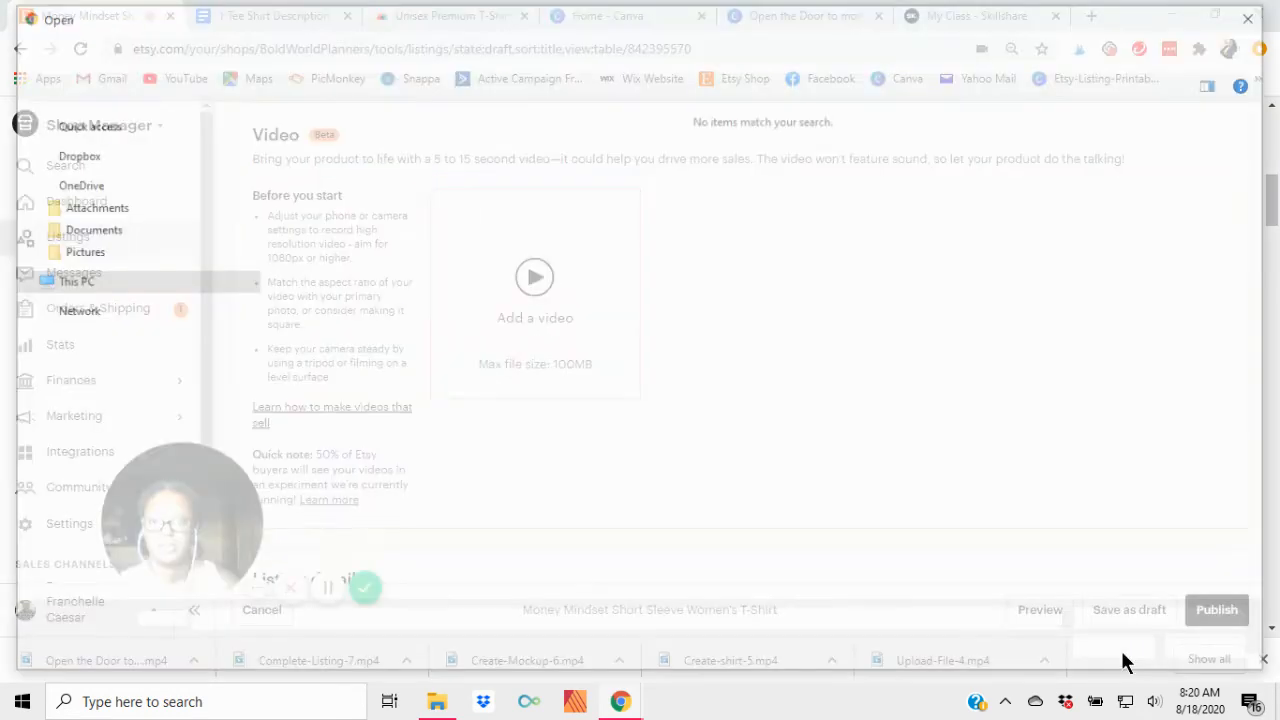
click(84, 515)
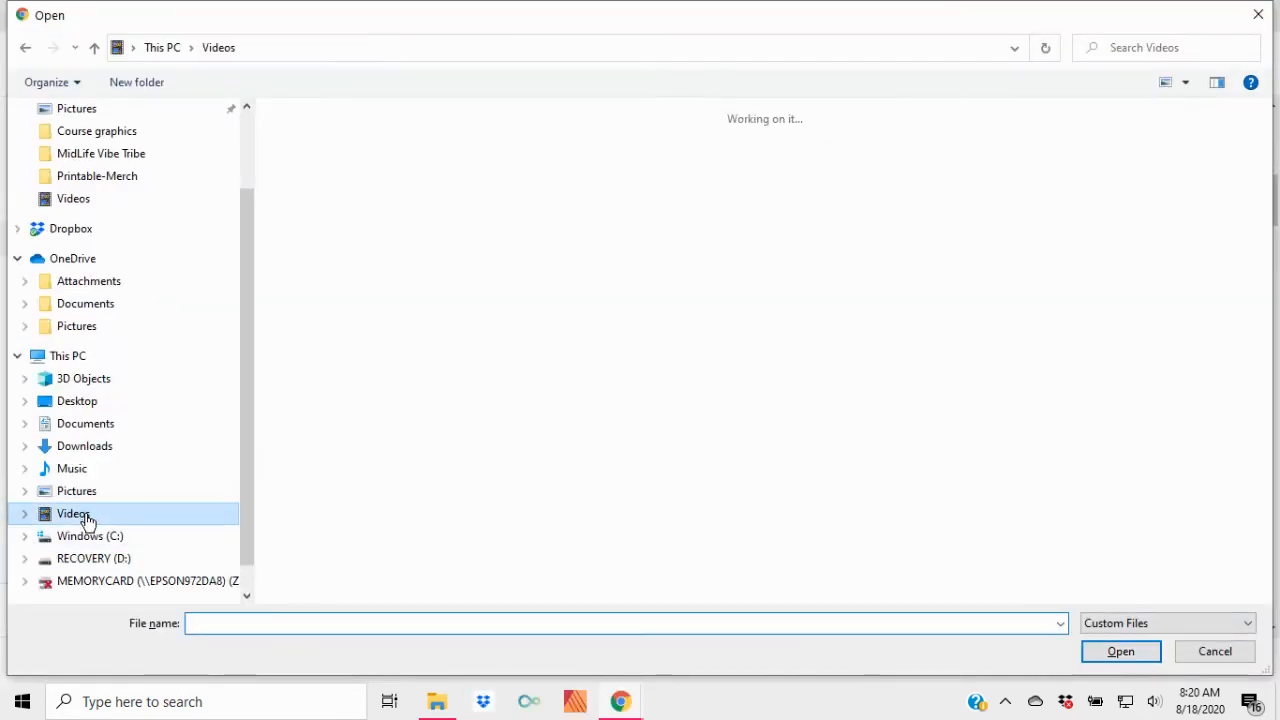
double_click(418, 150)
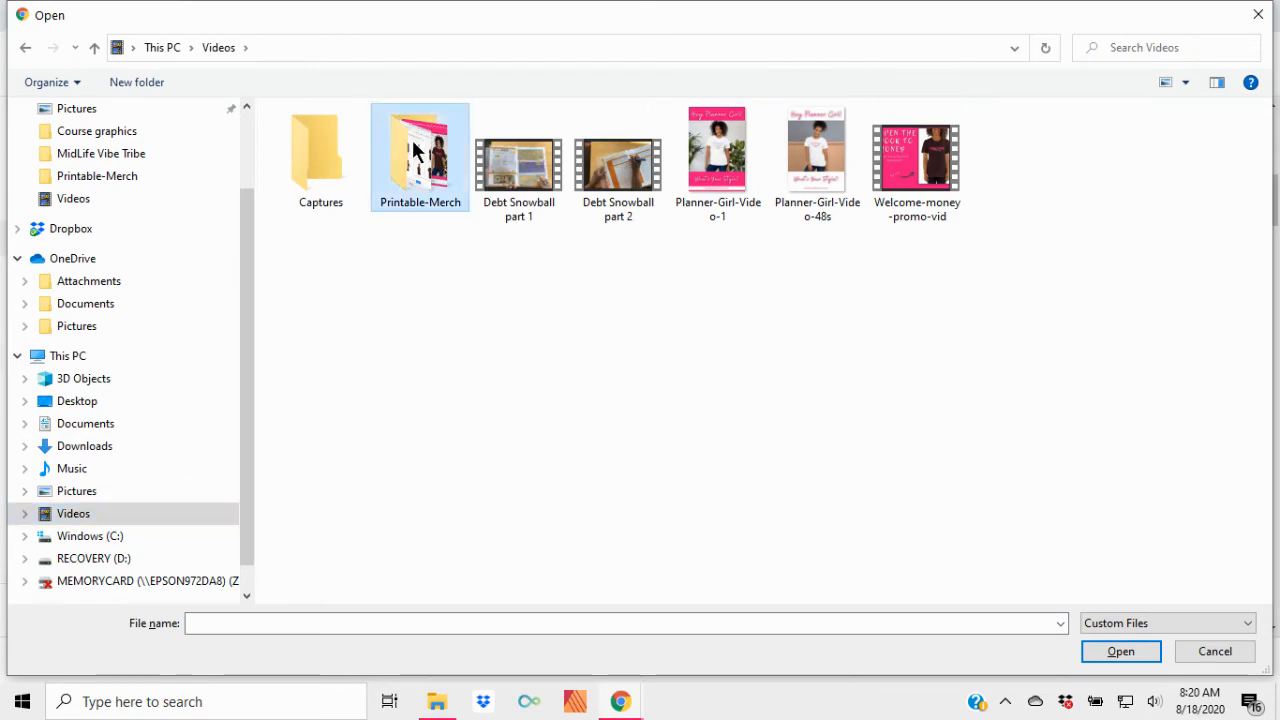
click(825, 180)
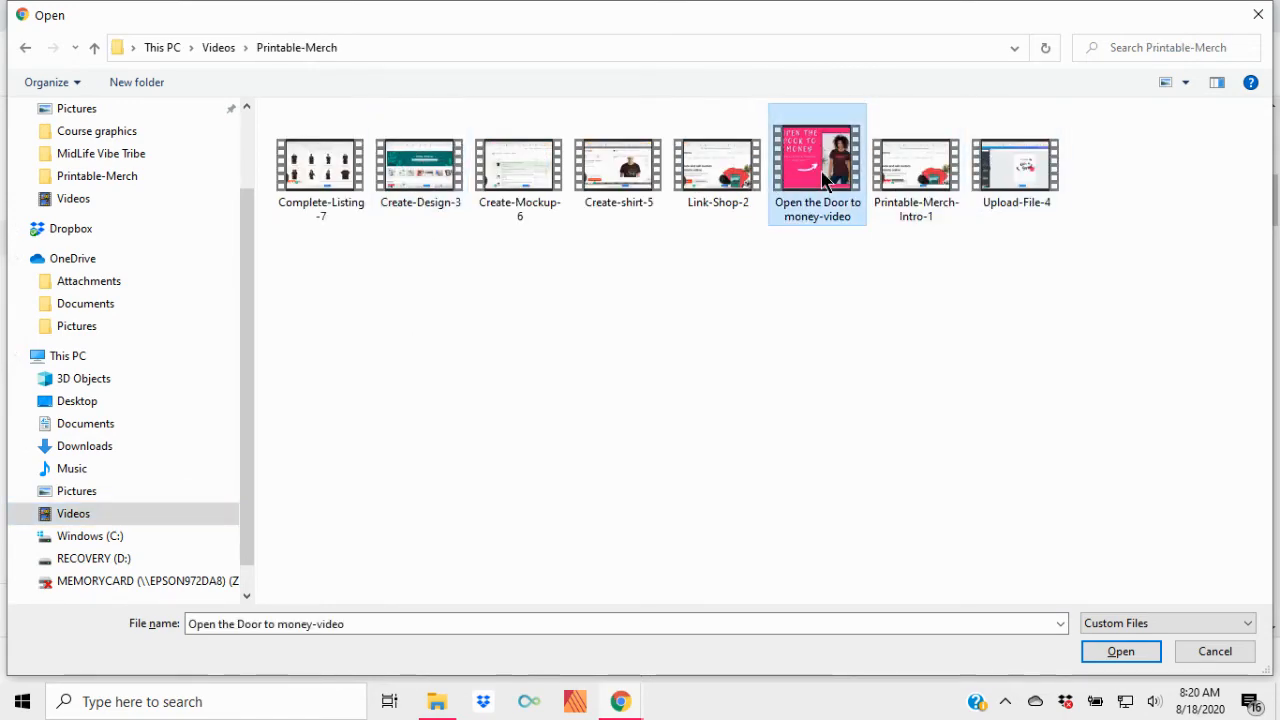
click(1097, 652)
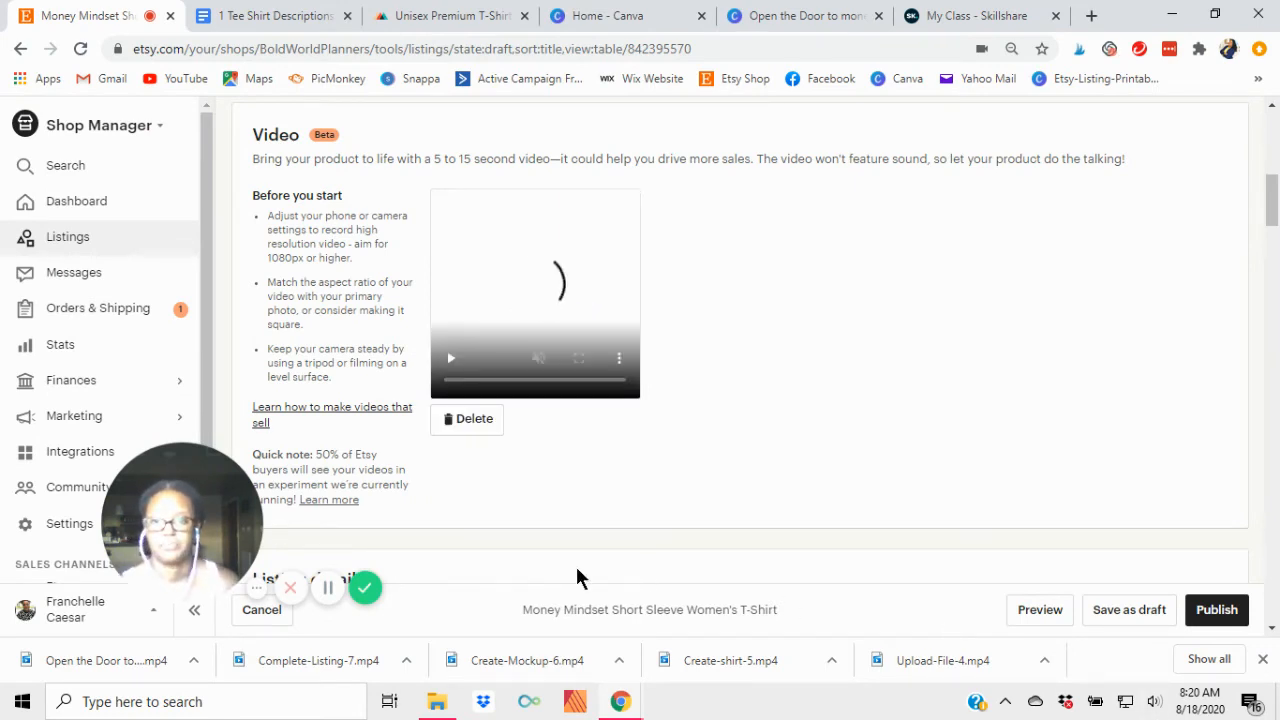
Step: Play the uploaded listing video, replay it in full screen, and return to the listing
click(450, 358)
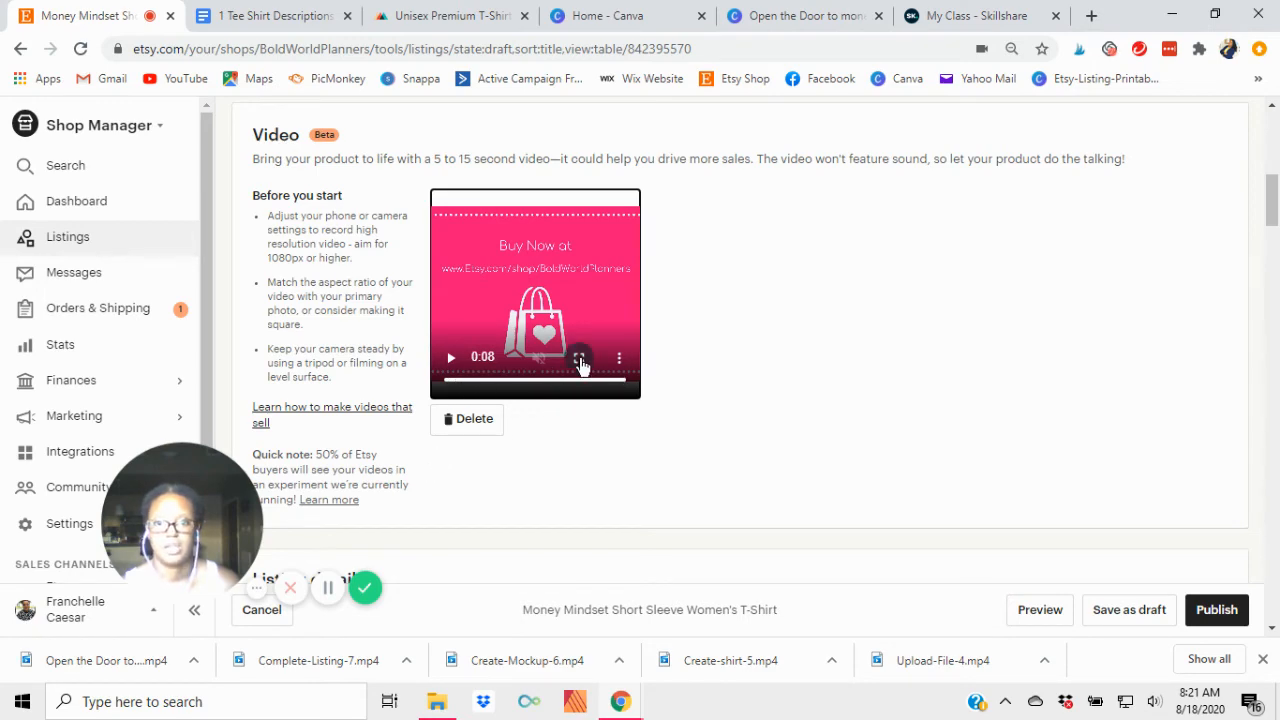
click(579, 357)
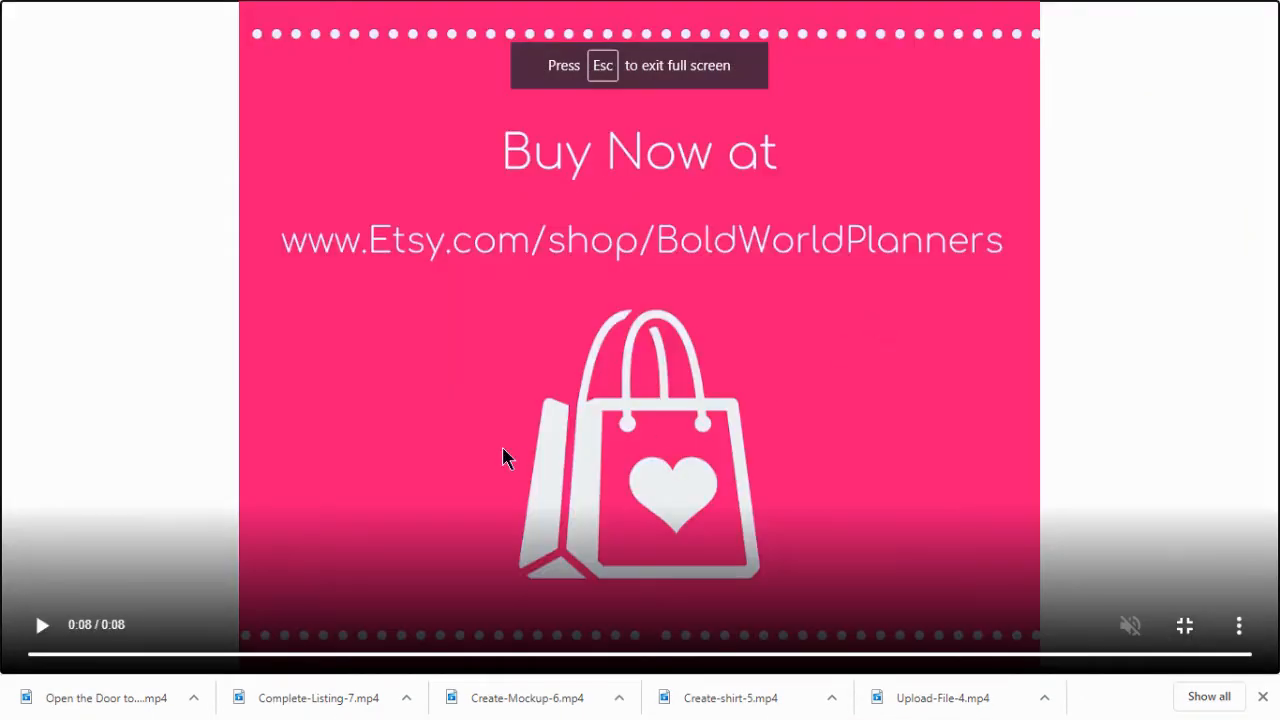
click(35, 627)
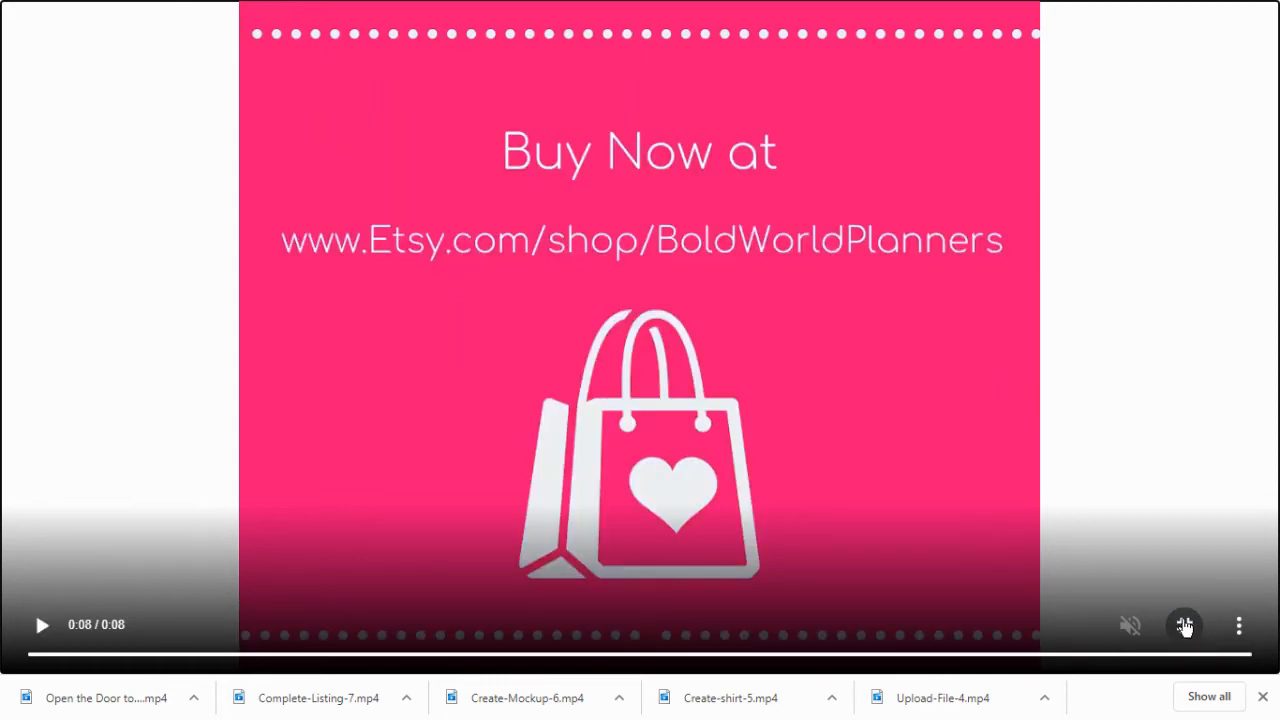
click(1184, 624)
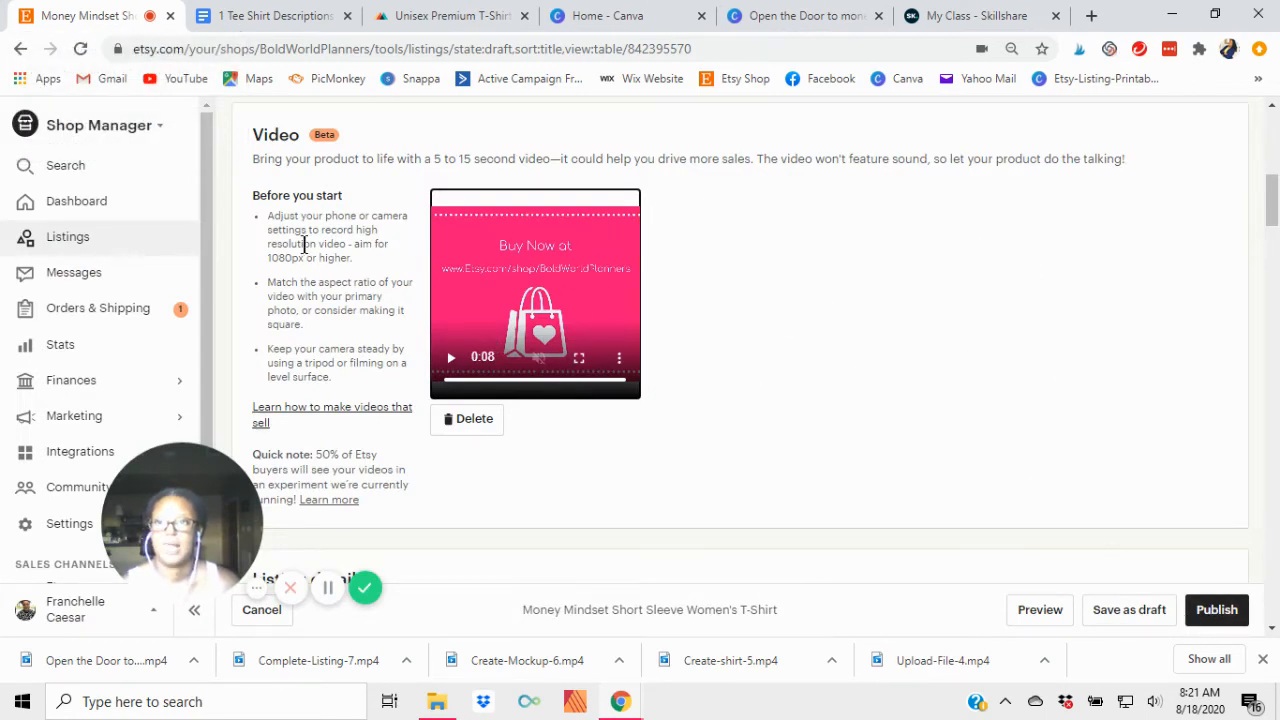
Step: Open Facebook in a new browser tab and go to the first page listed under Pages You Manage
click(770, 18)
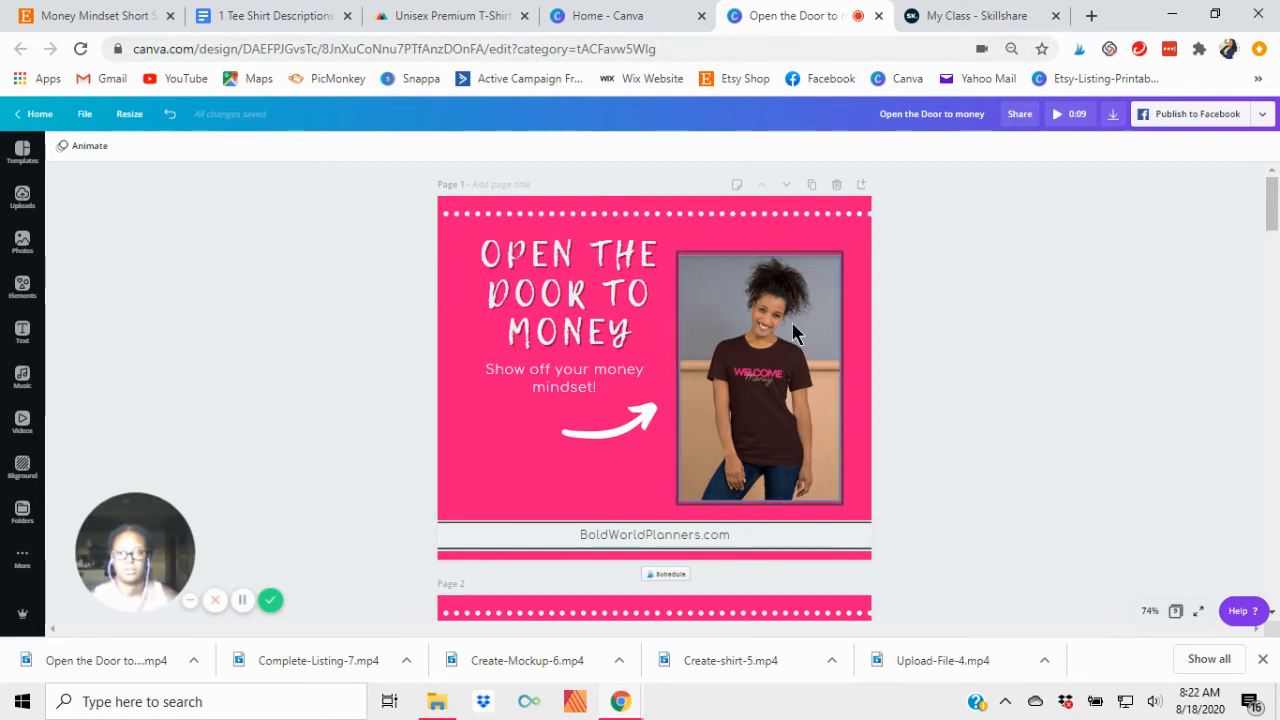
click(1090, 20)
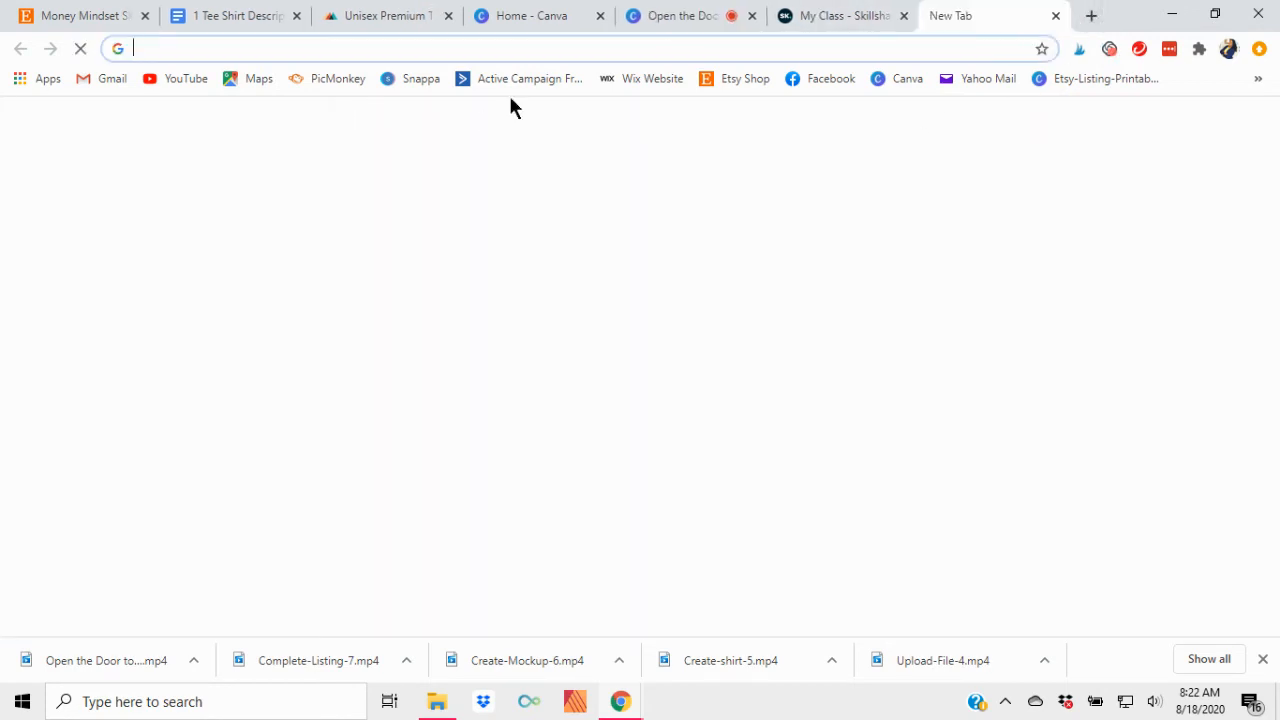
click(820, 79)
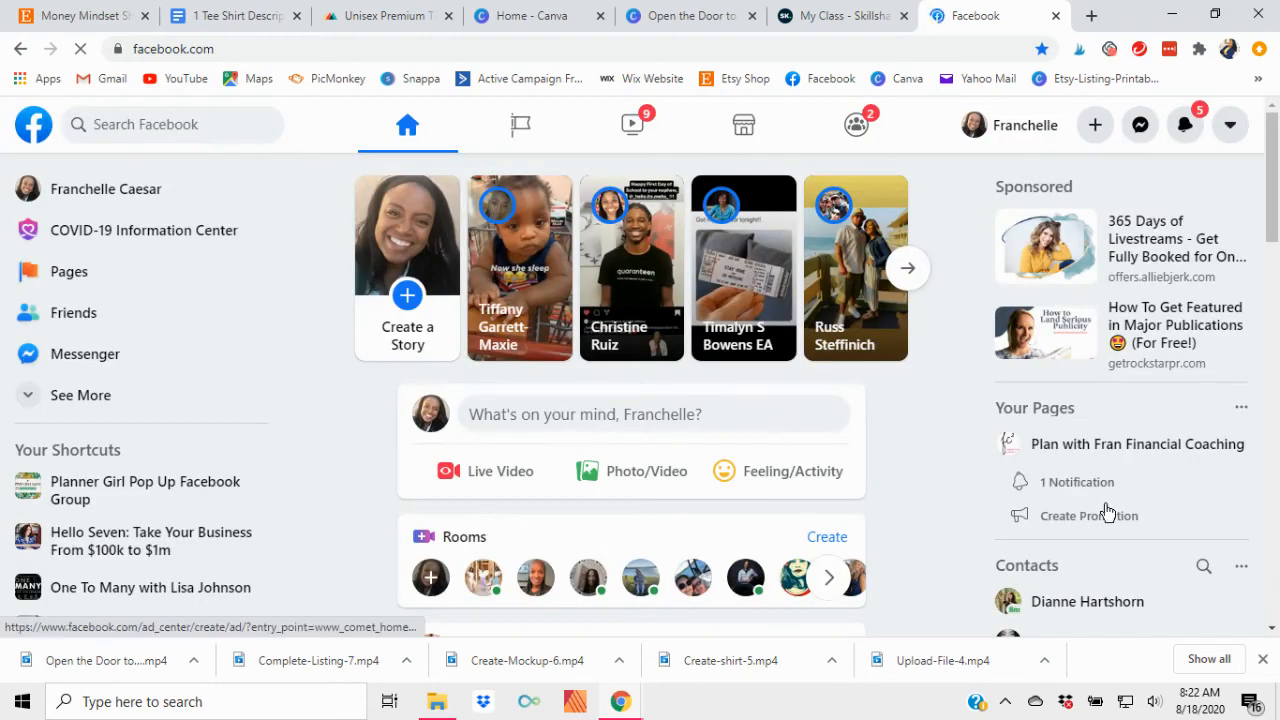
click(71, 279)
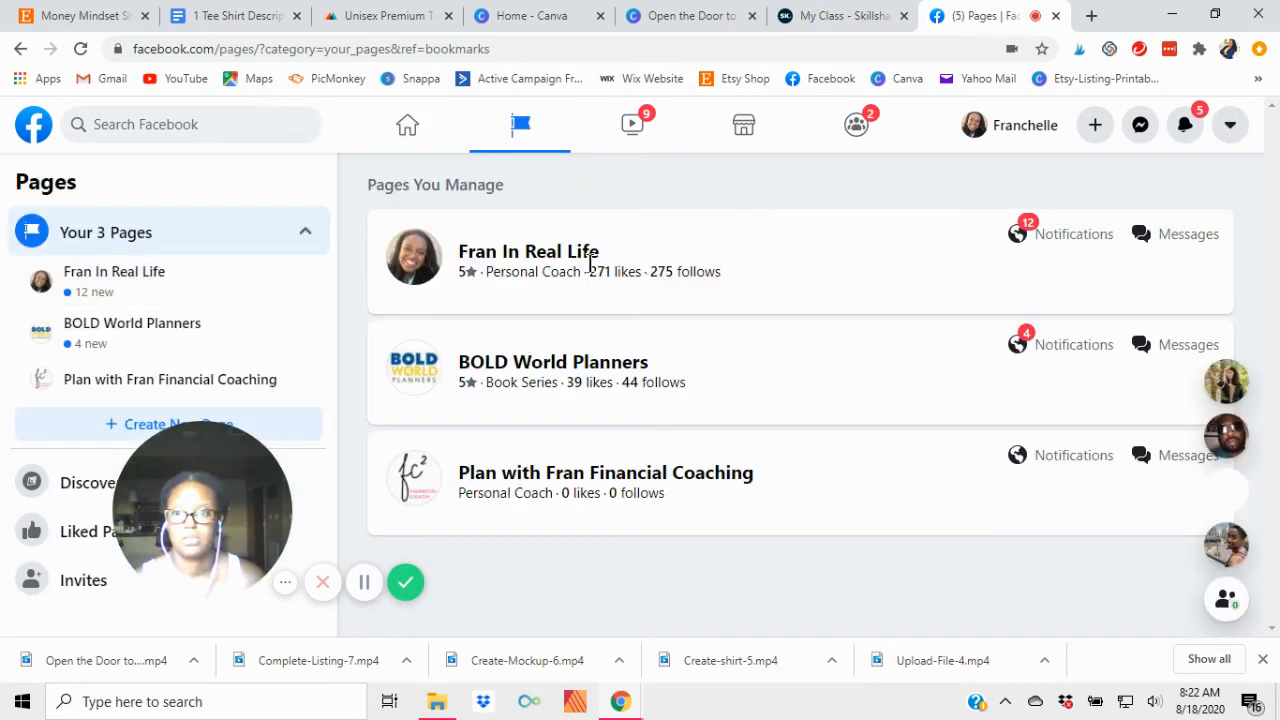
click(567, 262)
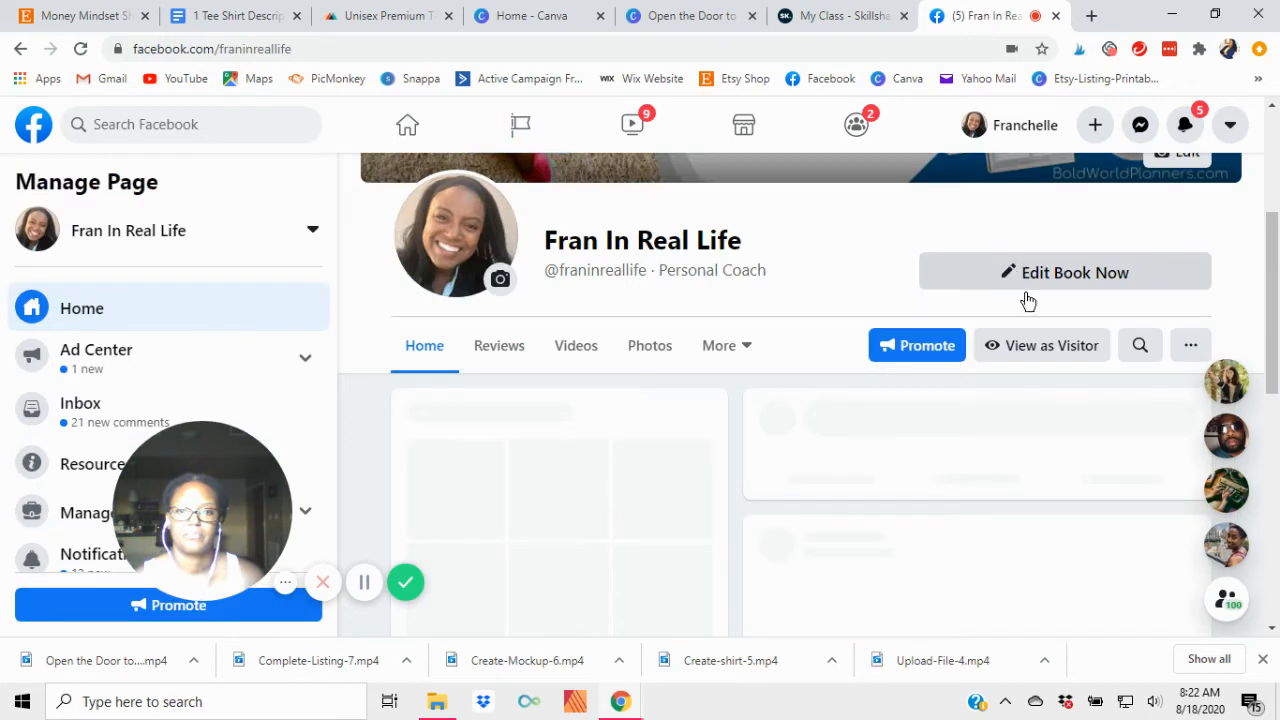
scroll(991, 480, down, 1)
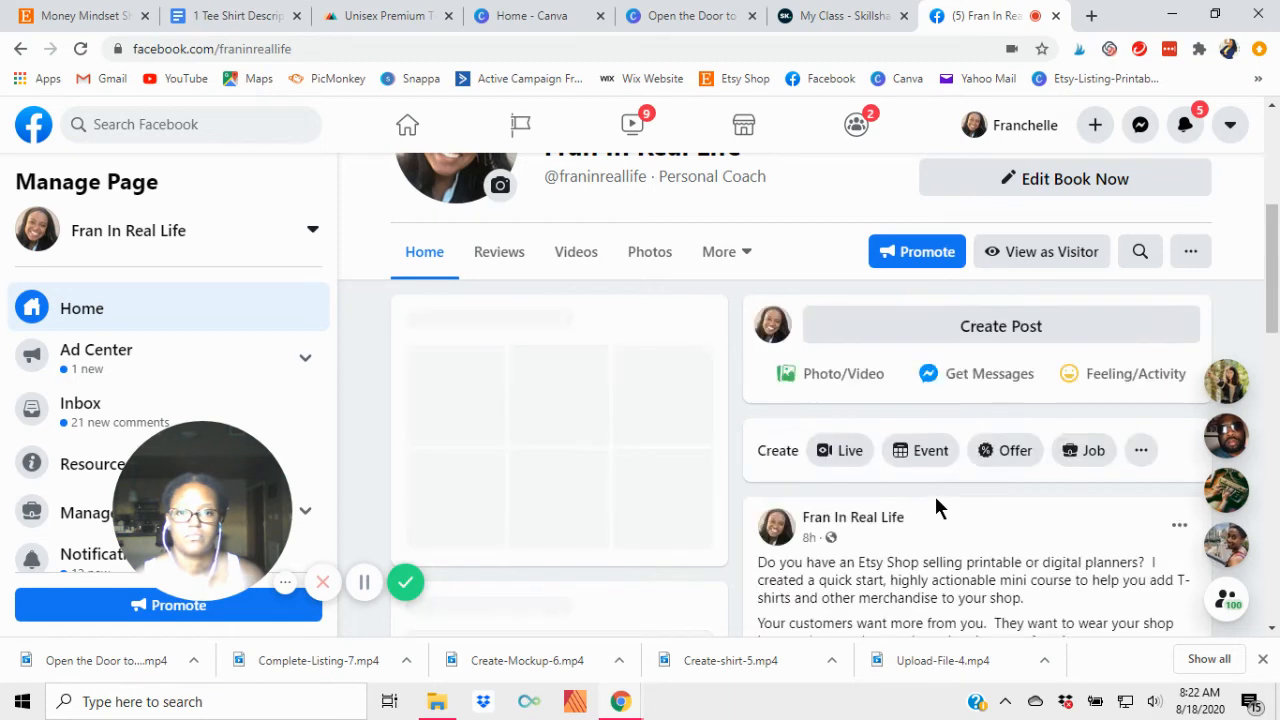
Step: Start a new post on the Facebook page and attach the "Open the Door to money-video" file from the Printable-Merch folder
click(953, 328)
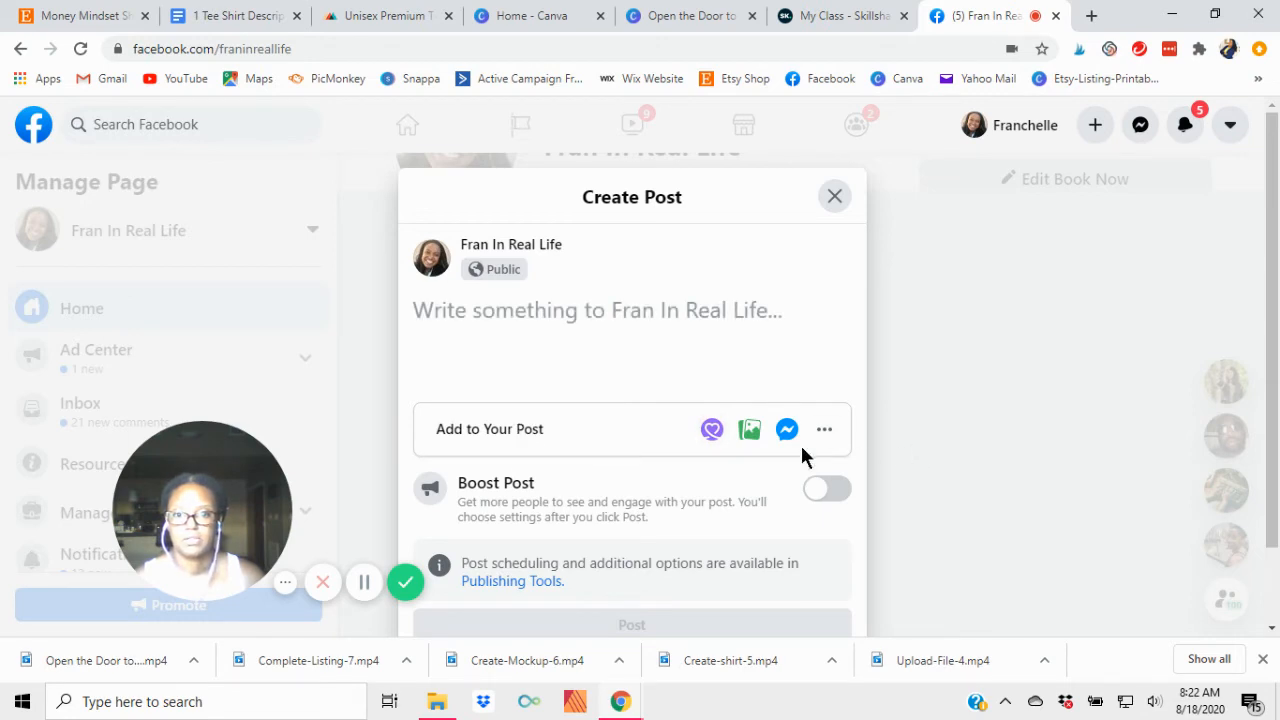
click(749, 431)
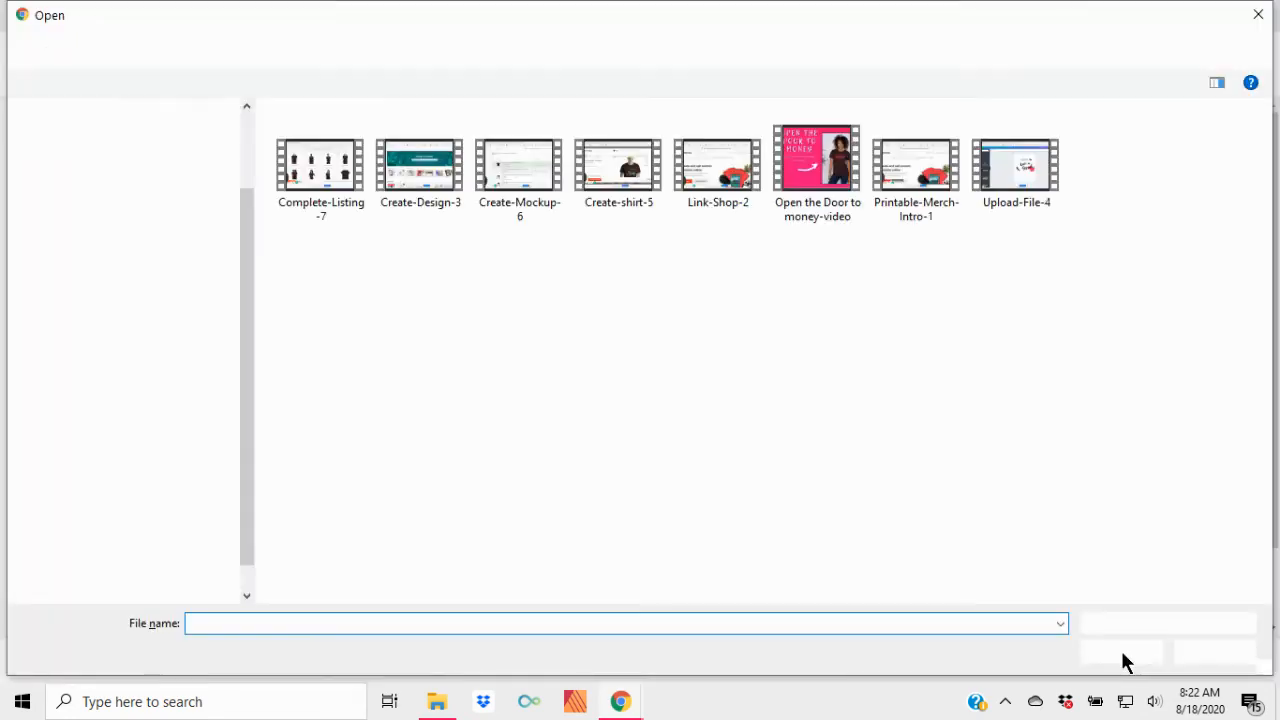
click(807, 170)
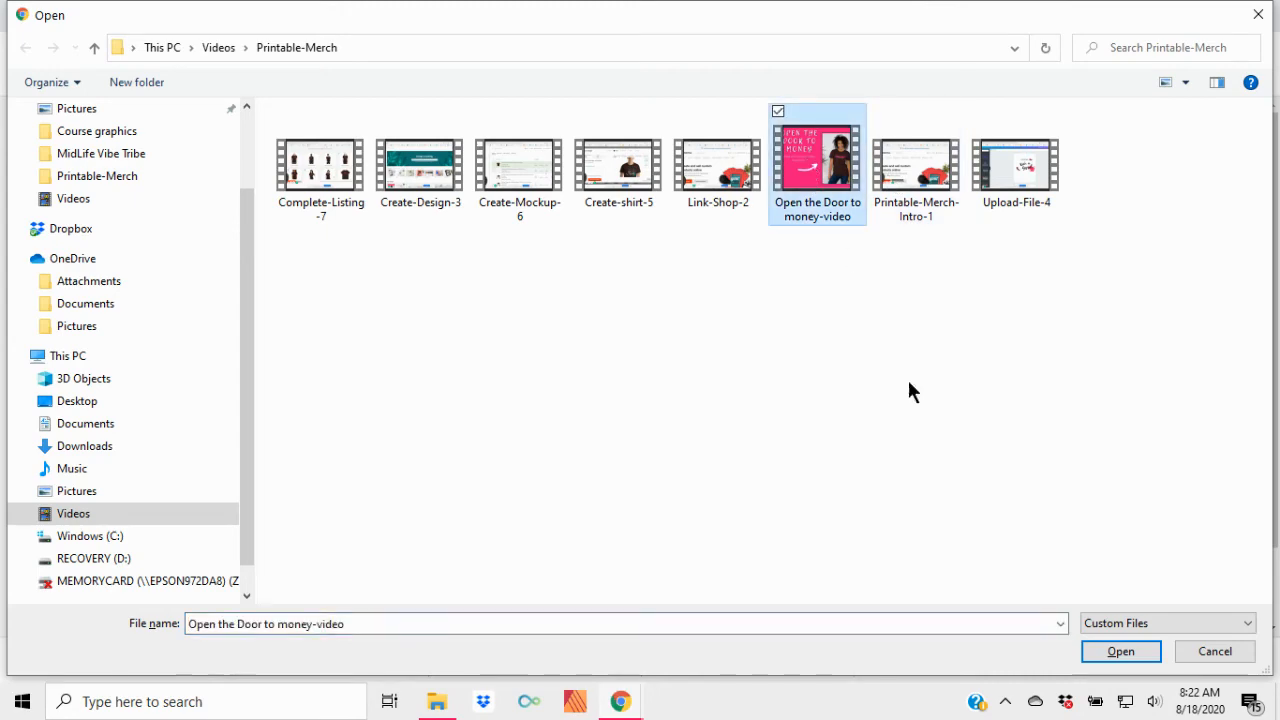
click(1118, 652)
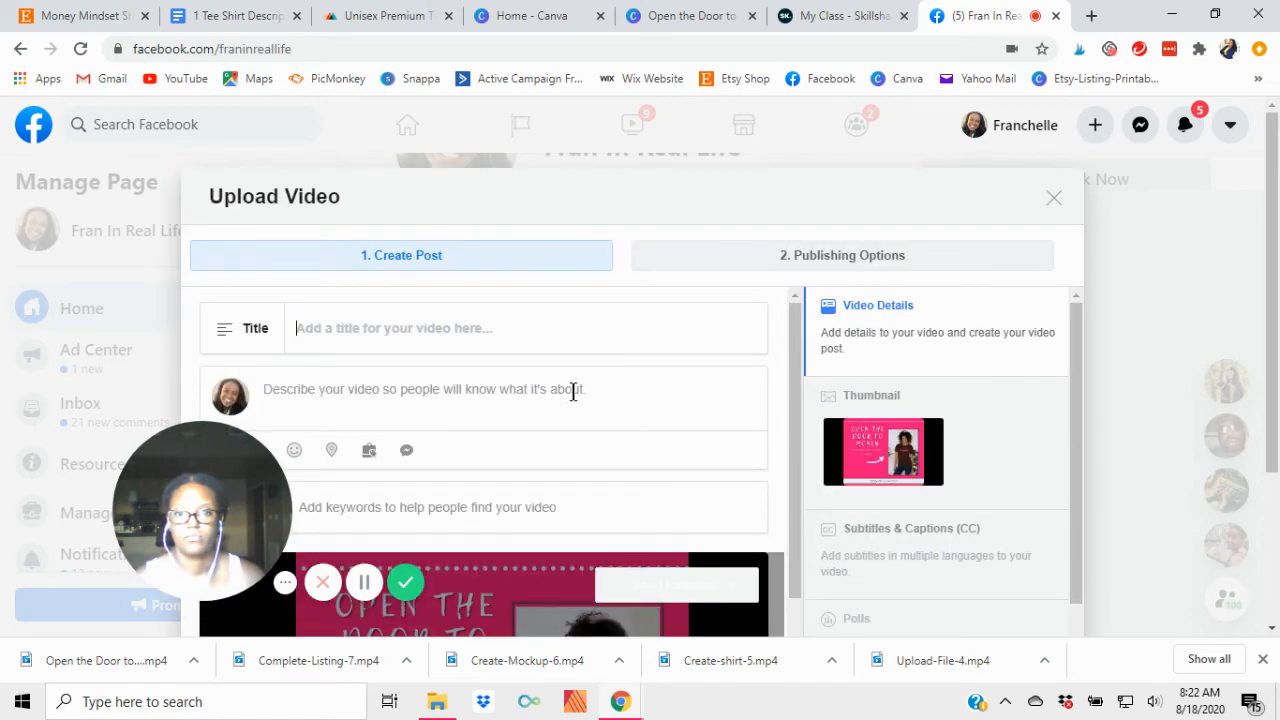
Step: Review the video upload form and enter the description "Watch me create and post a new T-shirt design in this course"
scroll(520, 411, down, 1)
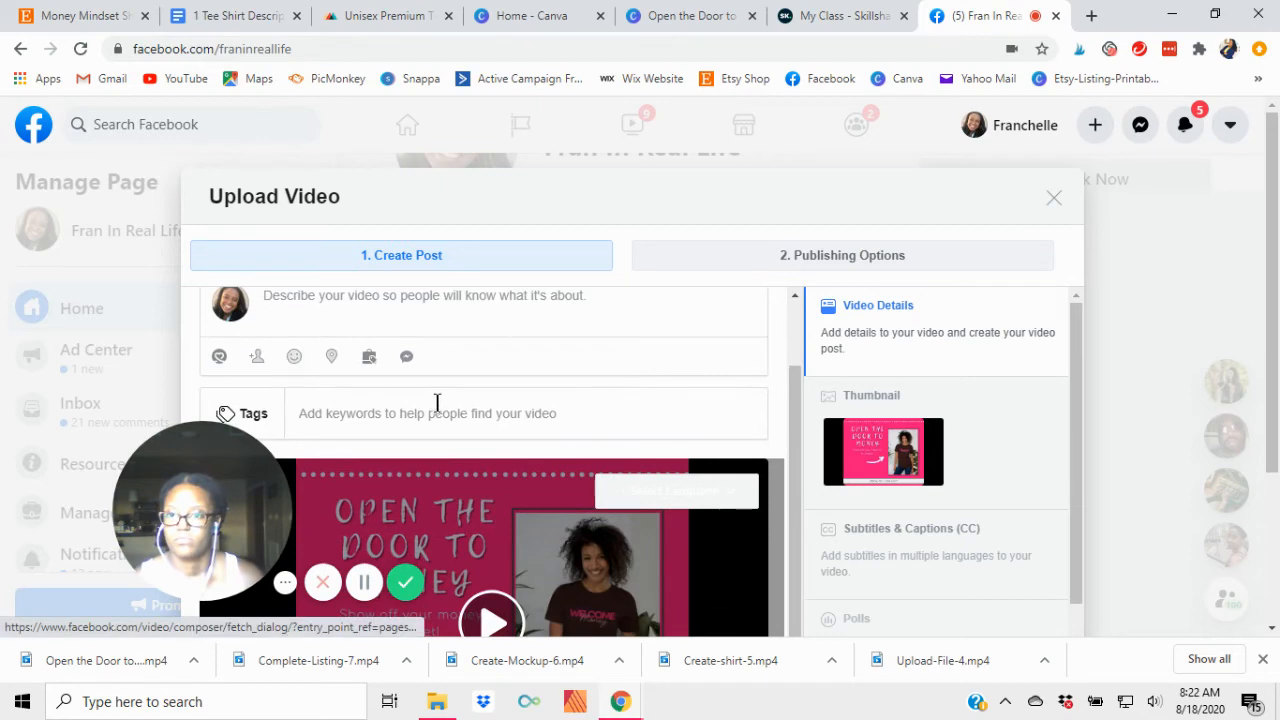
scroll(434, 403, up, 1)
scroll(697, 432, down, 3)
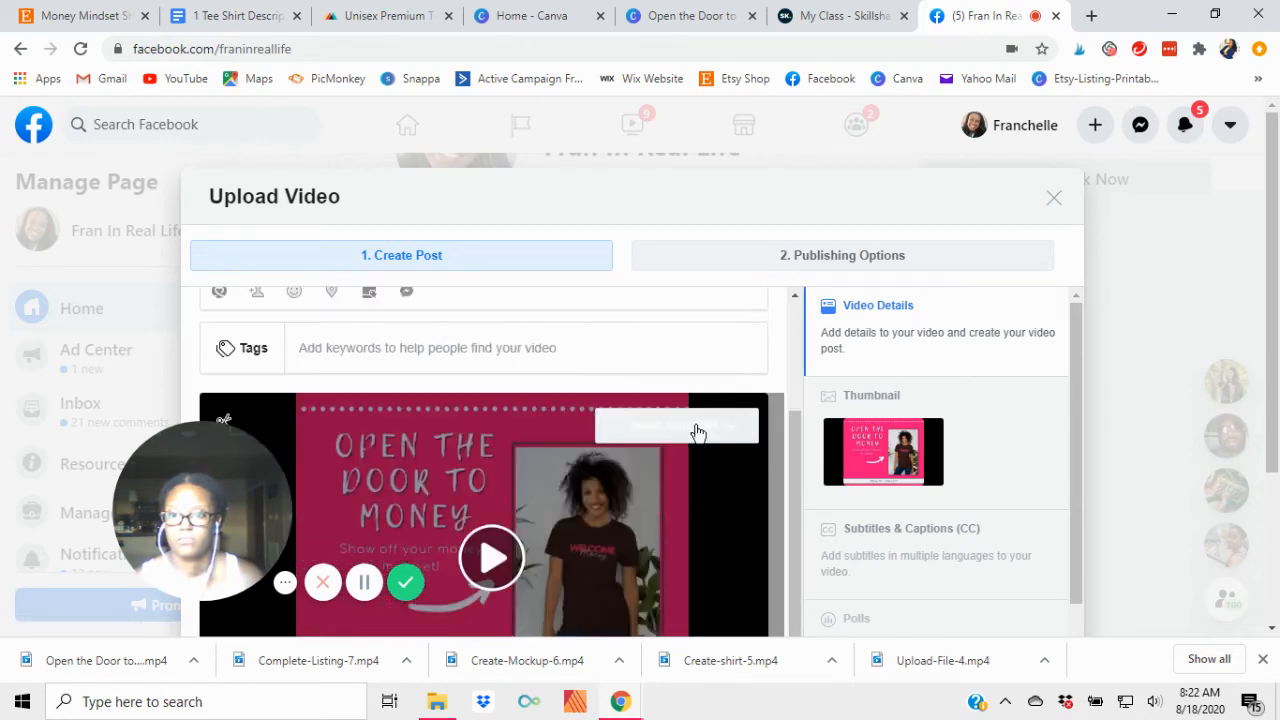
scroll(643, 397, up, 3)
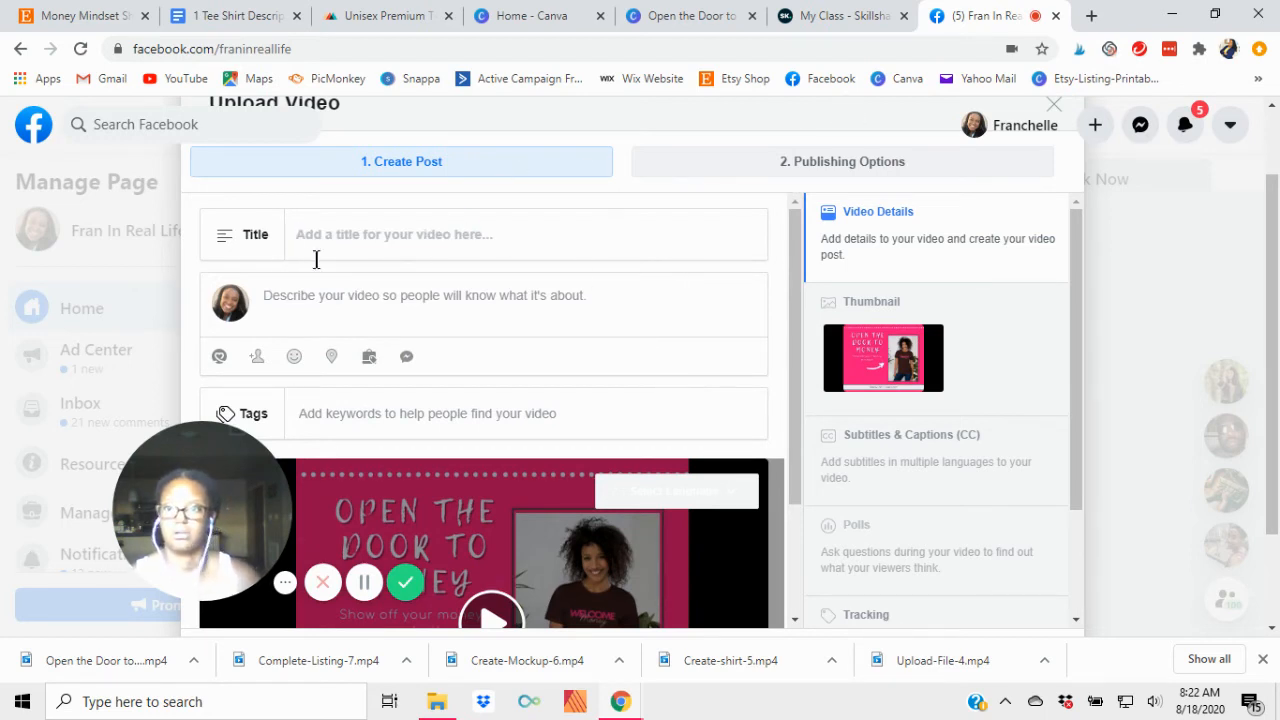
click(397, 299)
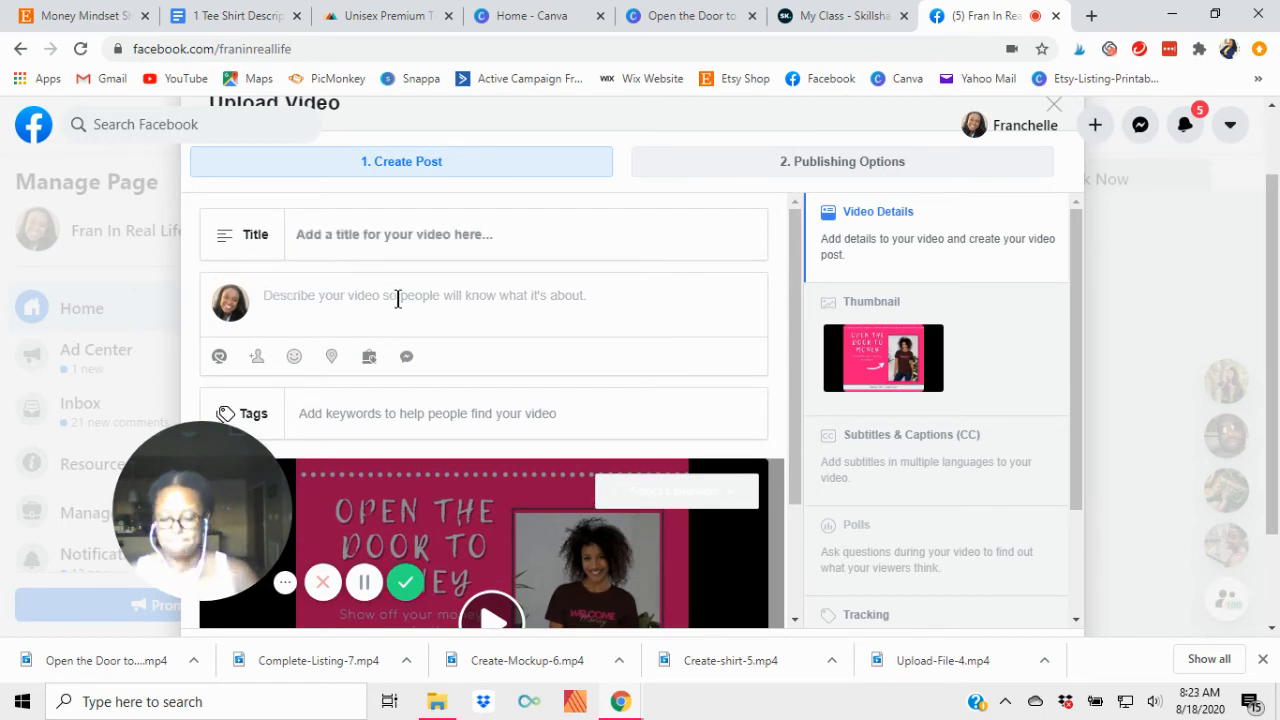
text(Watch me create and post a new)
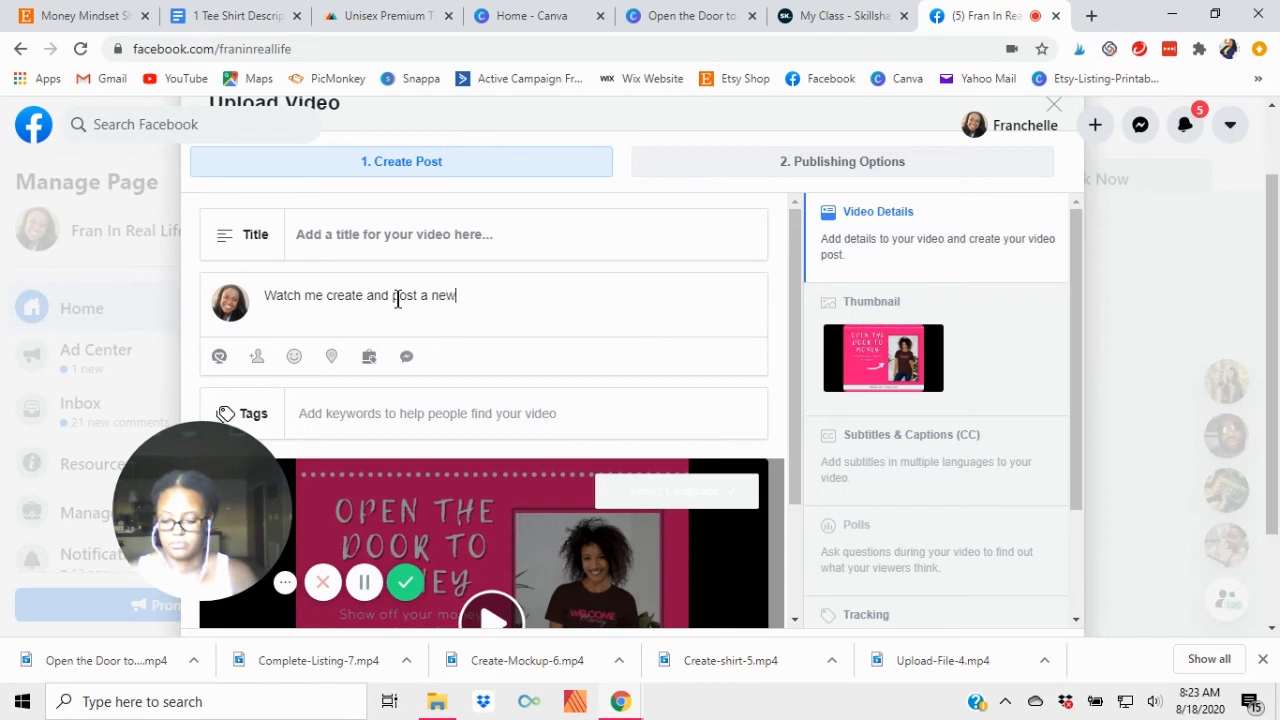
text(shi)
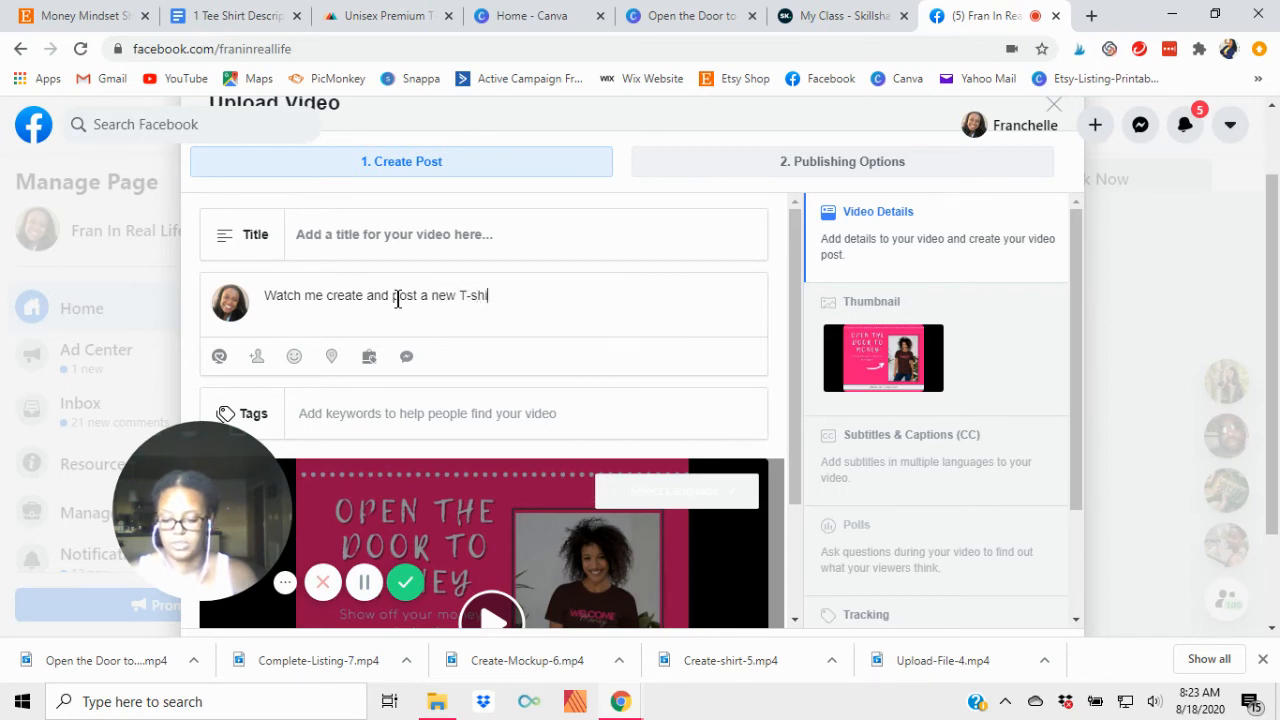
text(rt design in)
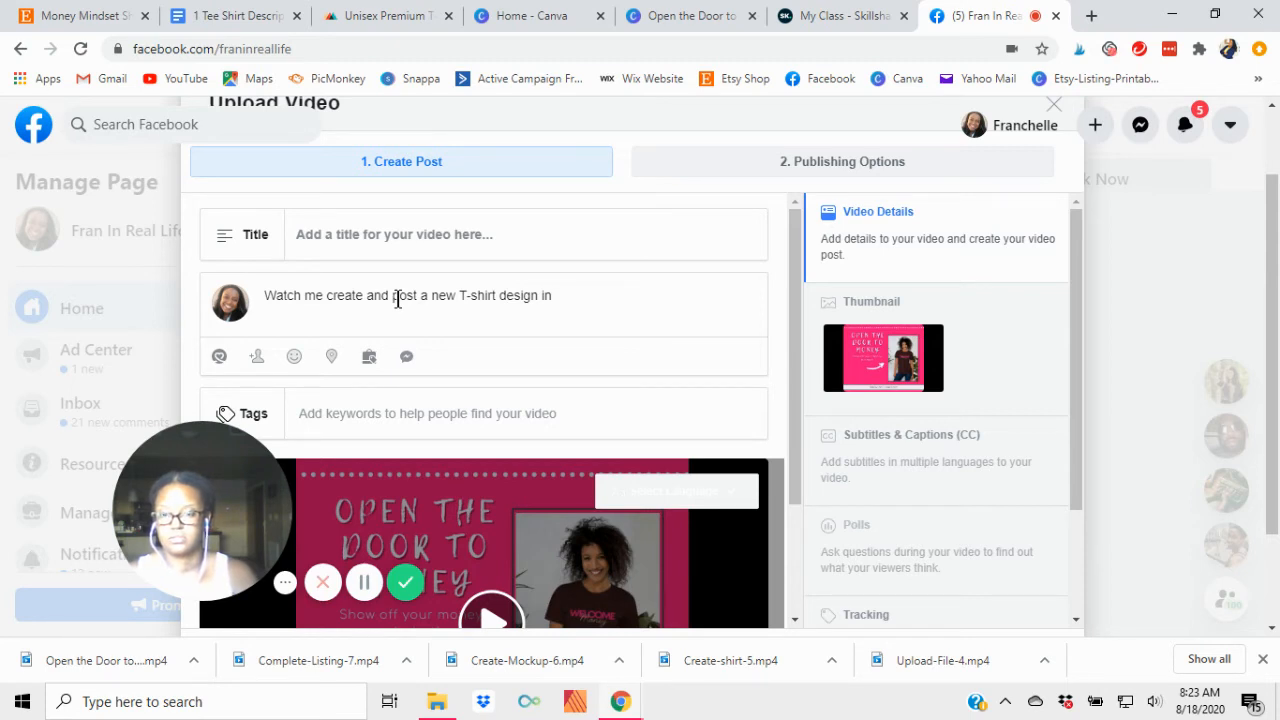
text( m this course)
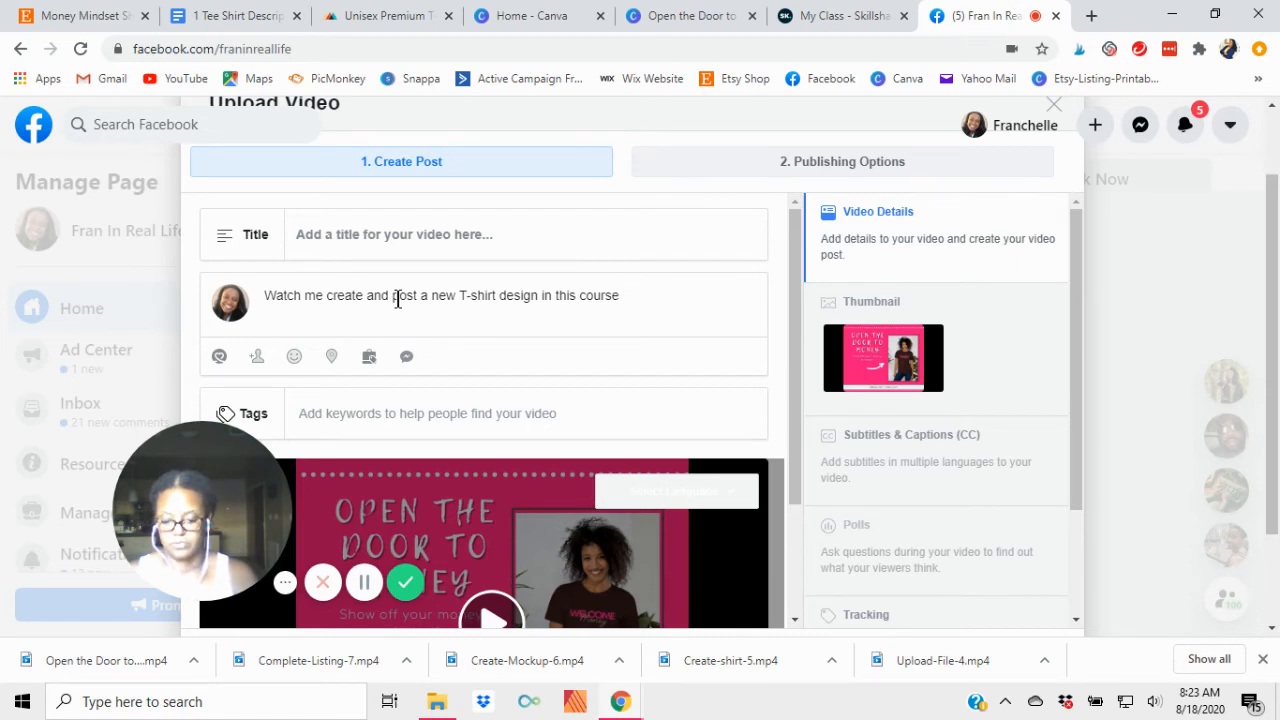
Step: Rewrite the end of the video description as "new course!" and add the quoted course title "Printable Merch"
key(BackSpace)
key(BackSpace)
key(BackSpace)
key(BackSpace)
key(BackSpace)
key(BackSpace)
key(BackSpace)
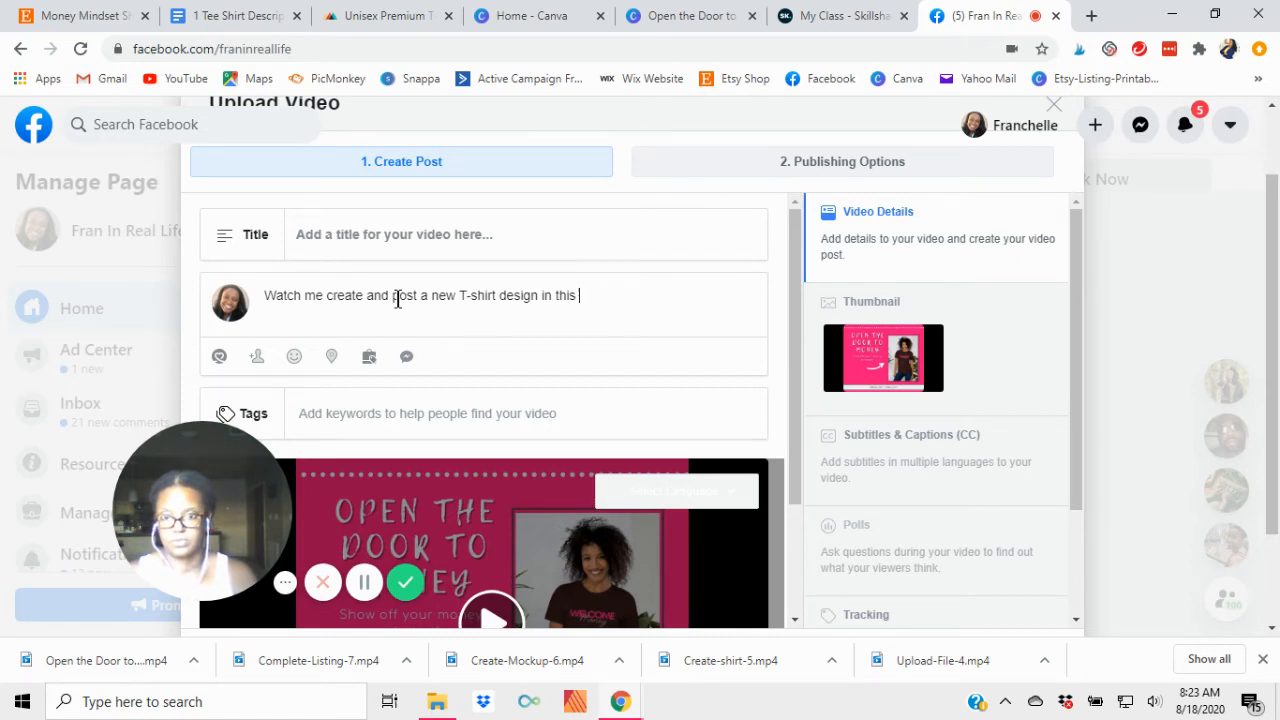
text(s new cou)
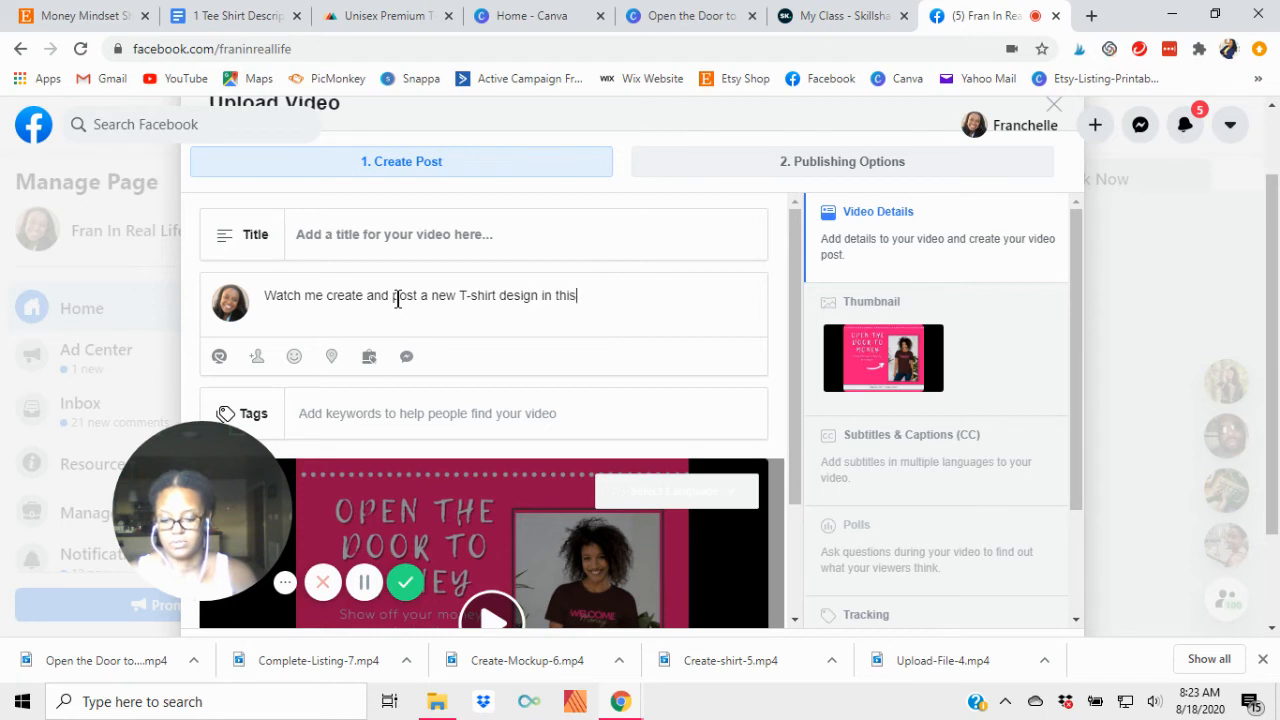
text(rs)
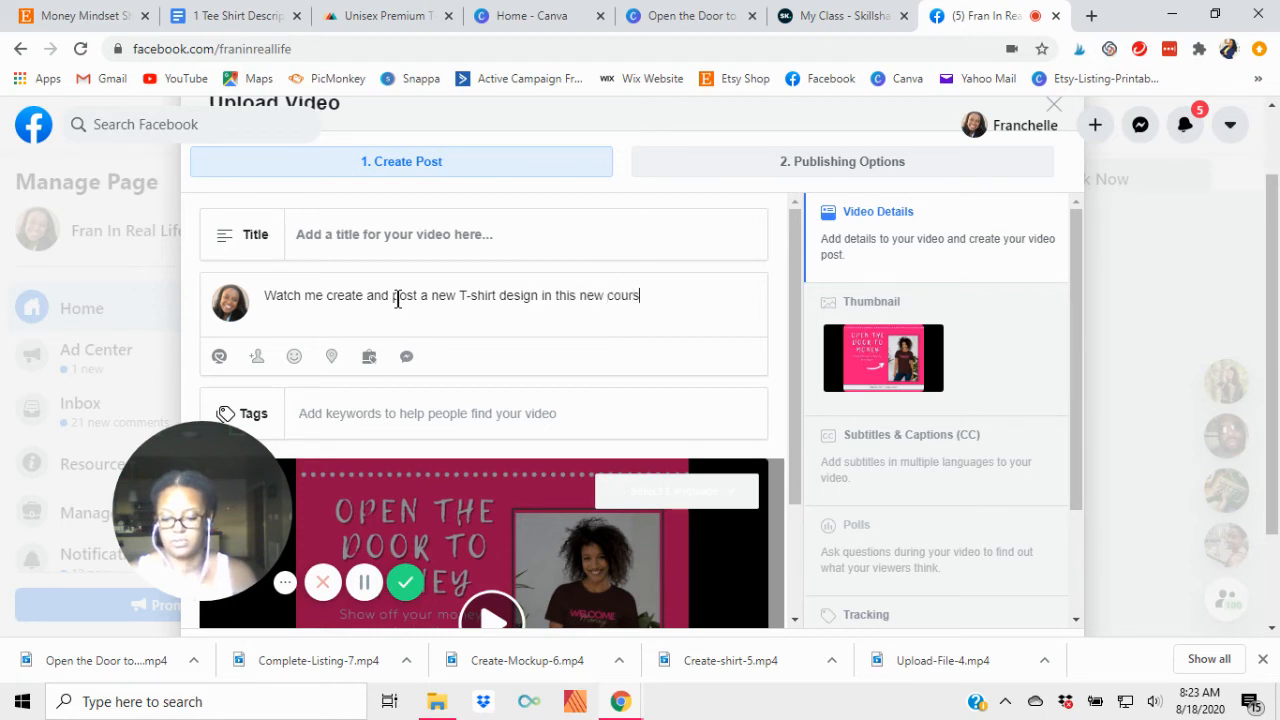
text(e)
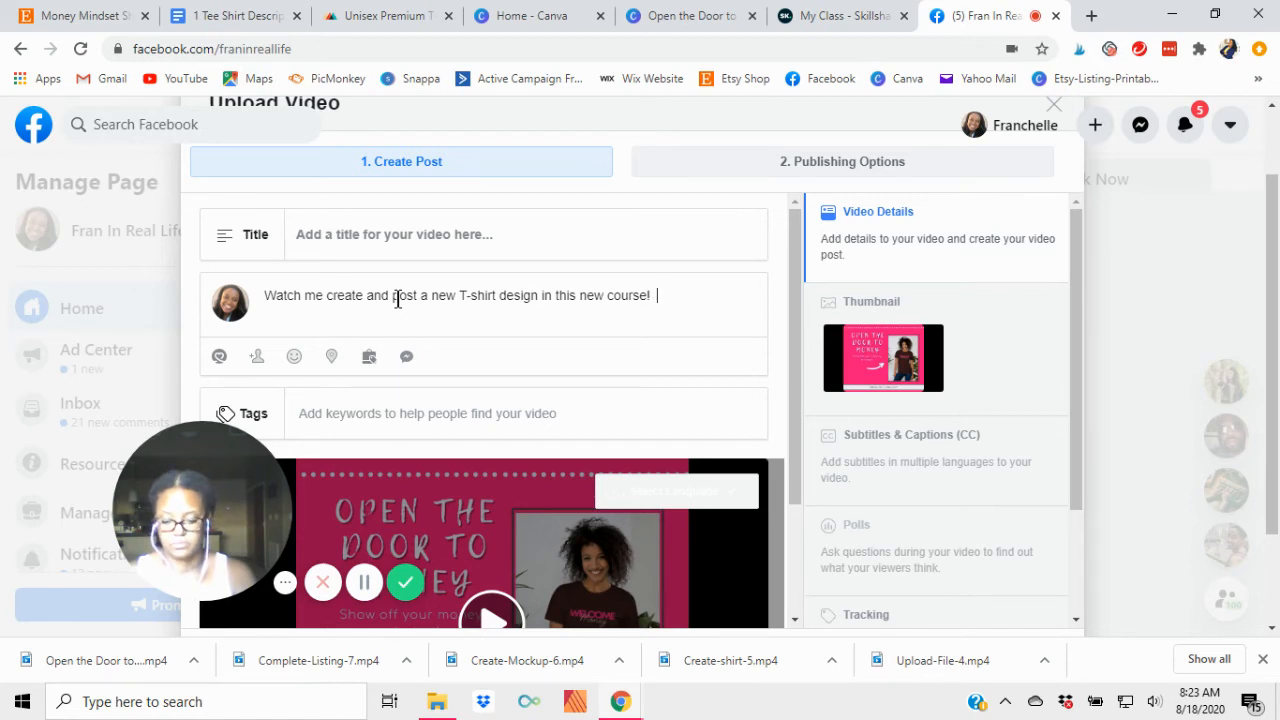
text(! "Printable )
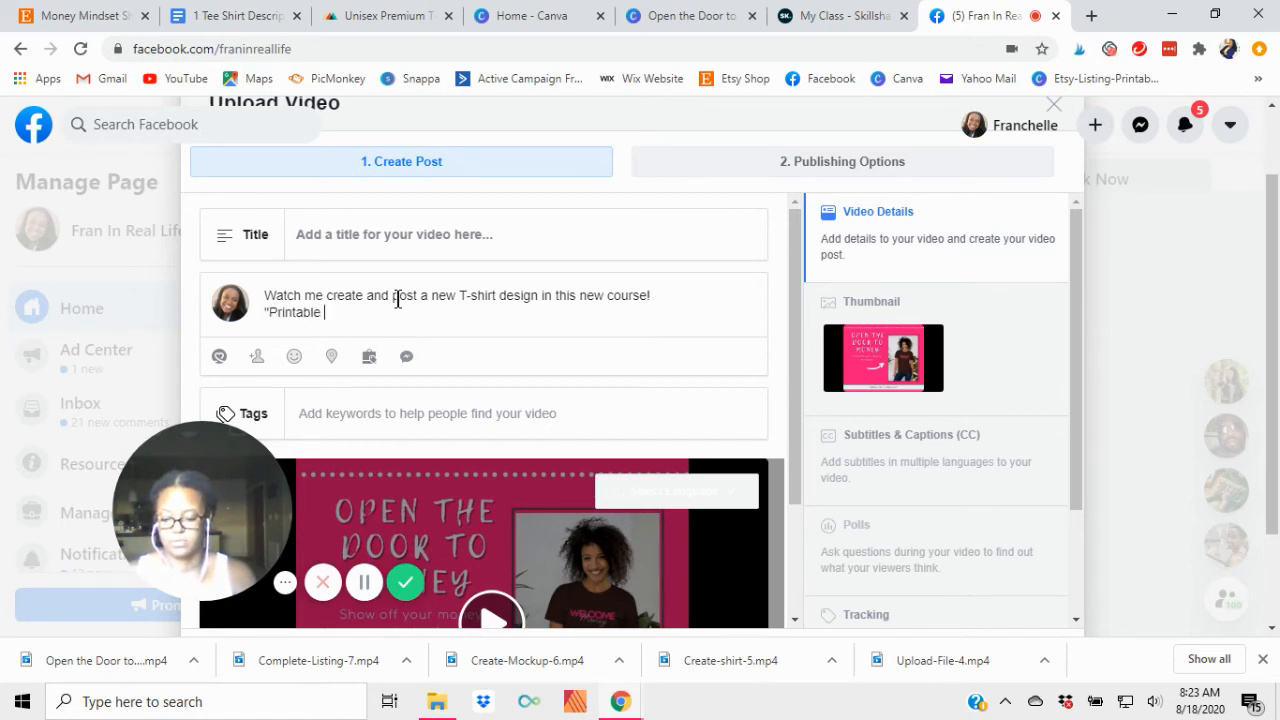
text(Merch)
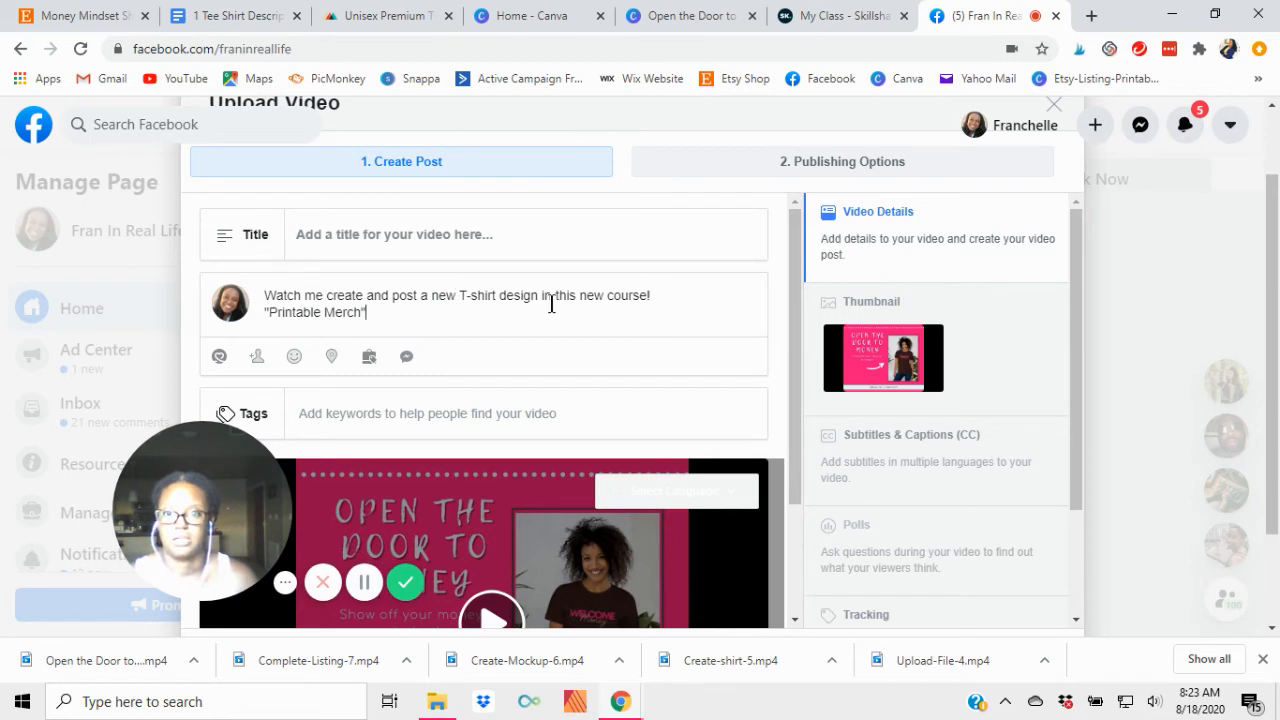
Step: Remove the word "new" before "course!" in the video description
click(603, 300)
key(BackSpace)
key(BackSpace)
key(BackSpace)
key(BackSpace)
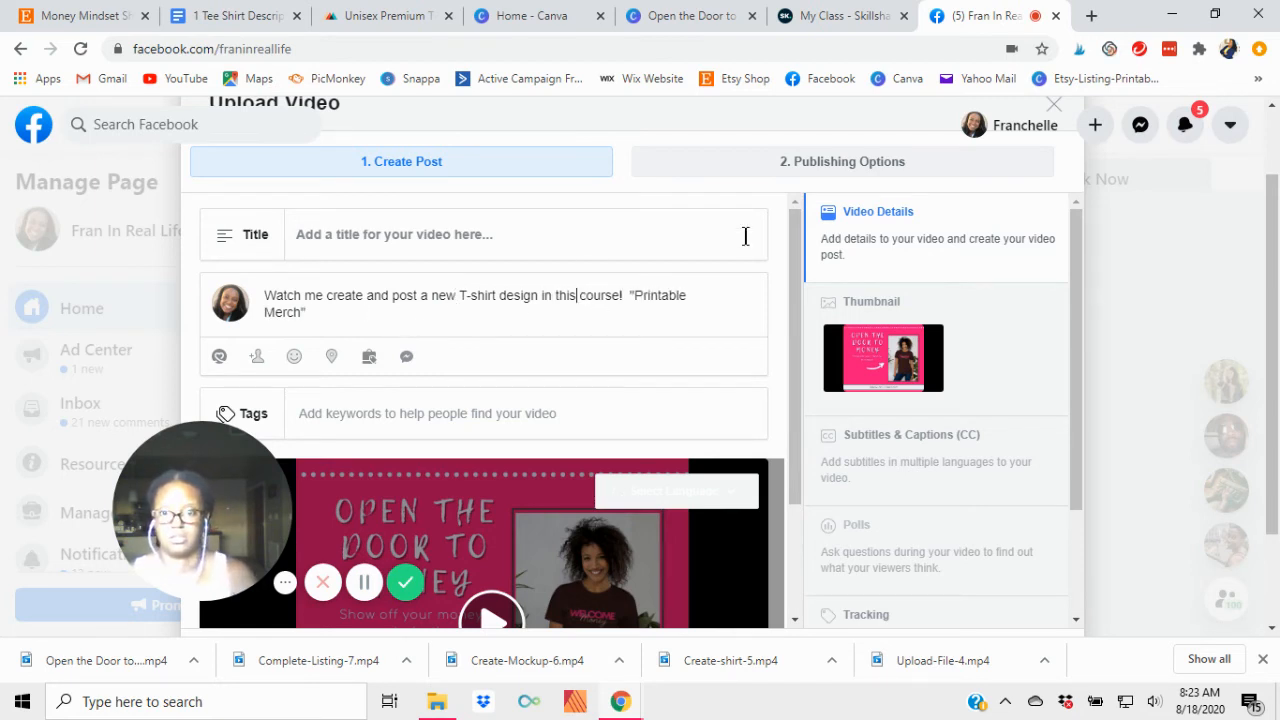
Step: Extend the video description after "Printable Merch" with the subtitle "- How to Add T-shirts to Your Etsy Printable Business"
click(308, 313)
text(- How to Add )
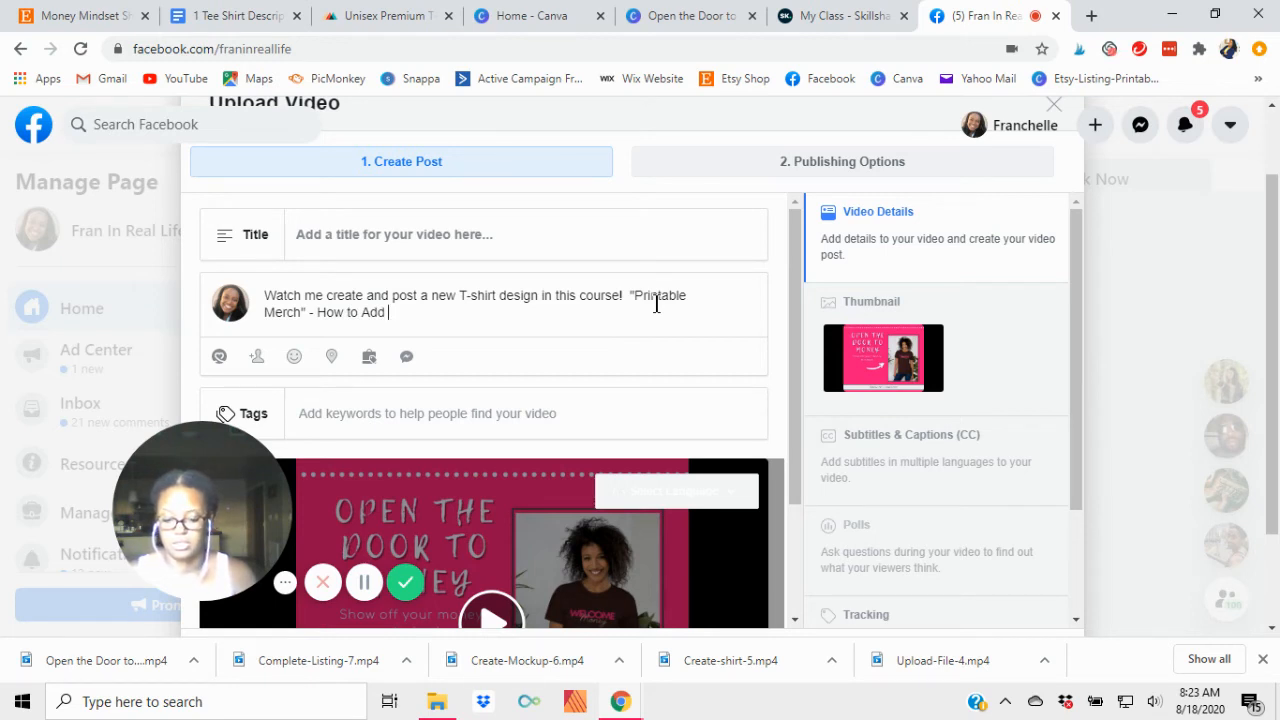
text(T-shirts)
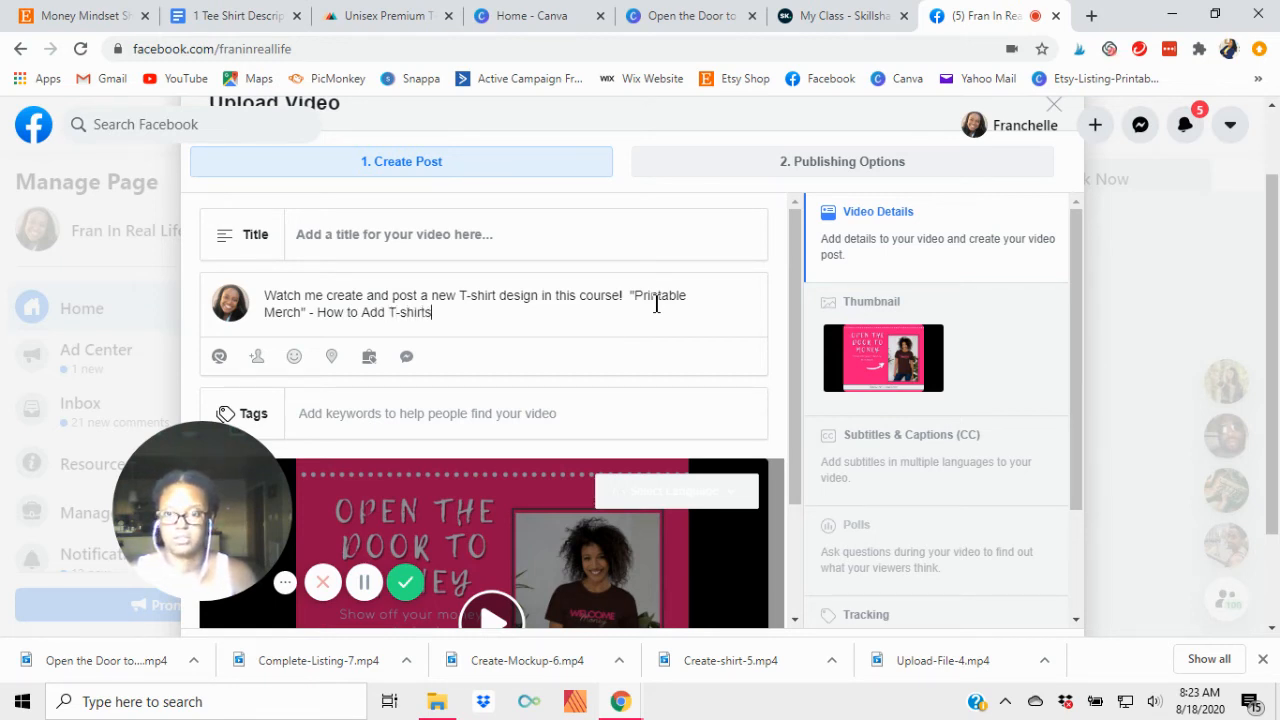
text( to Your E)
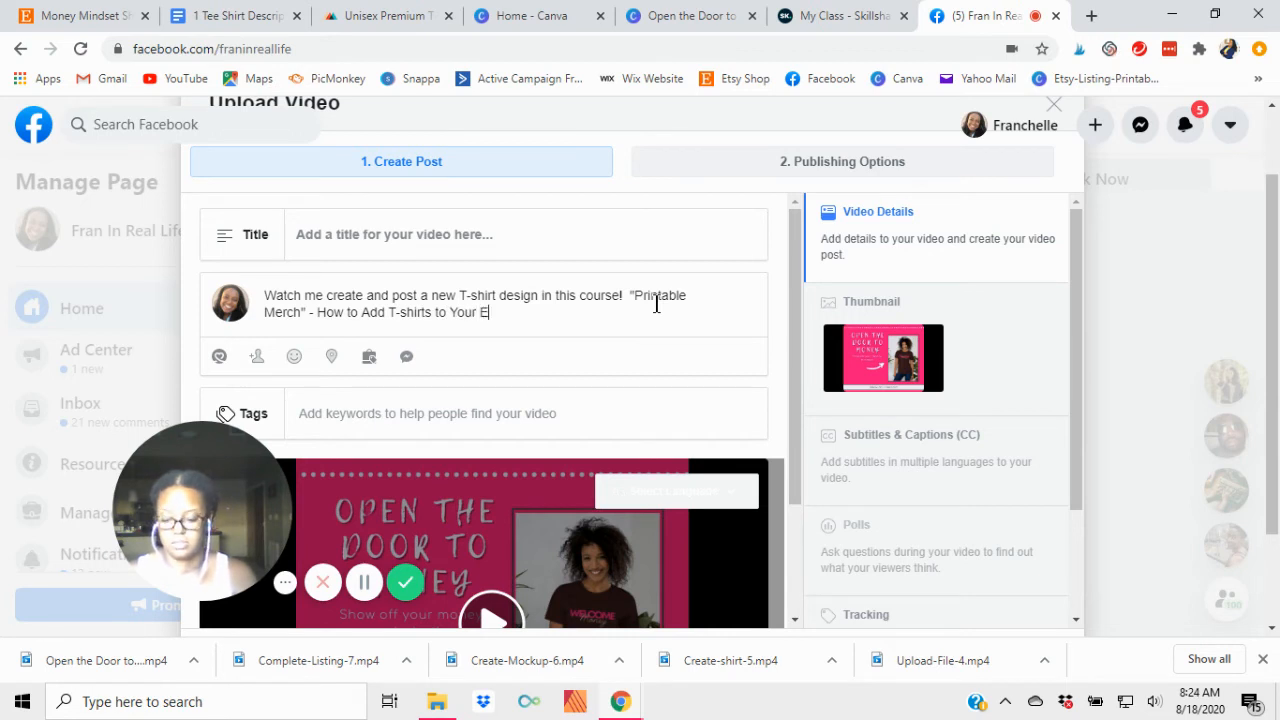
text(tsy Prin)
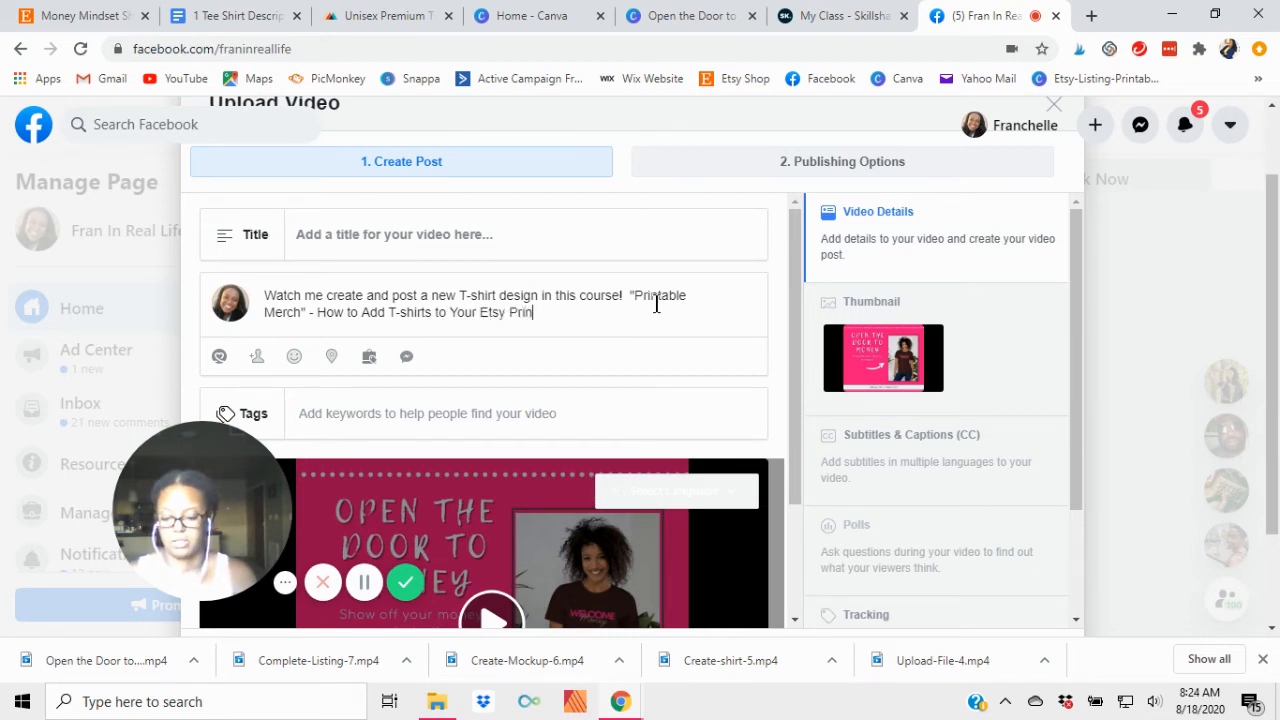
text(table B)
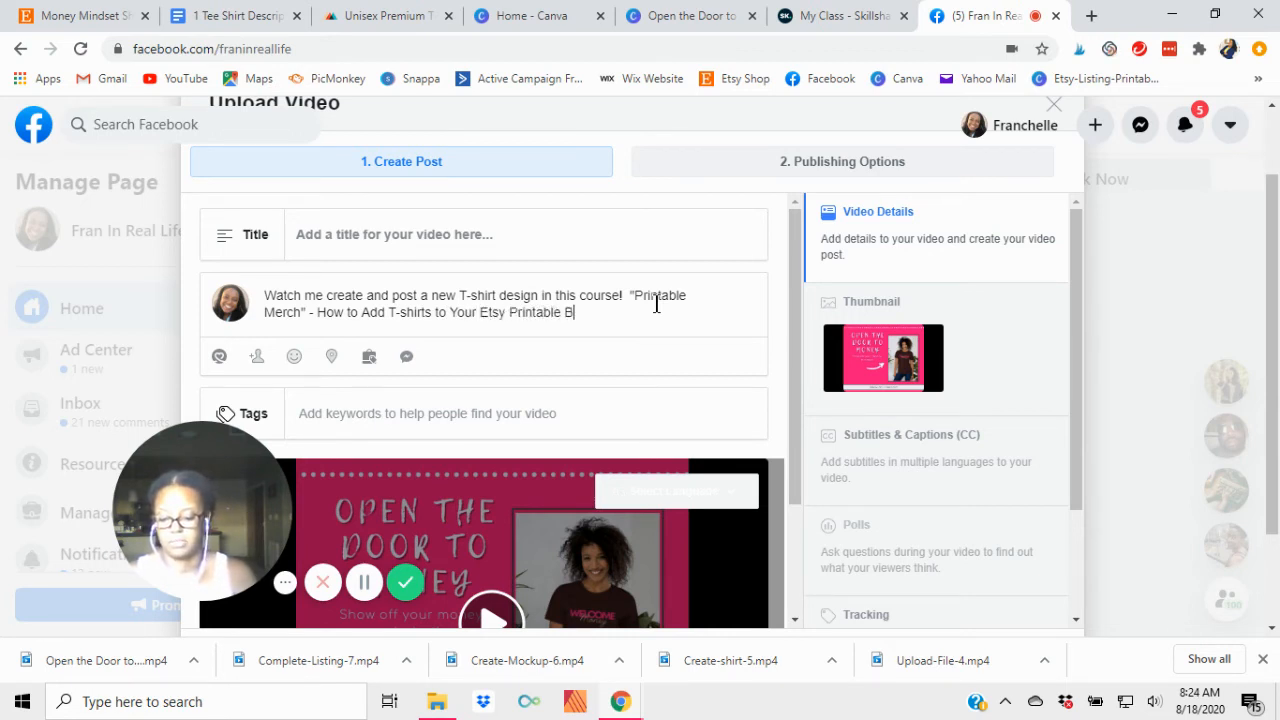
text(usiness)
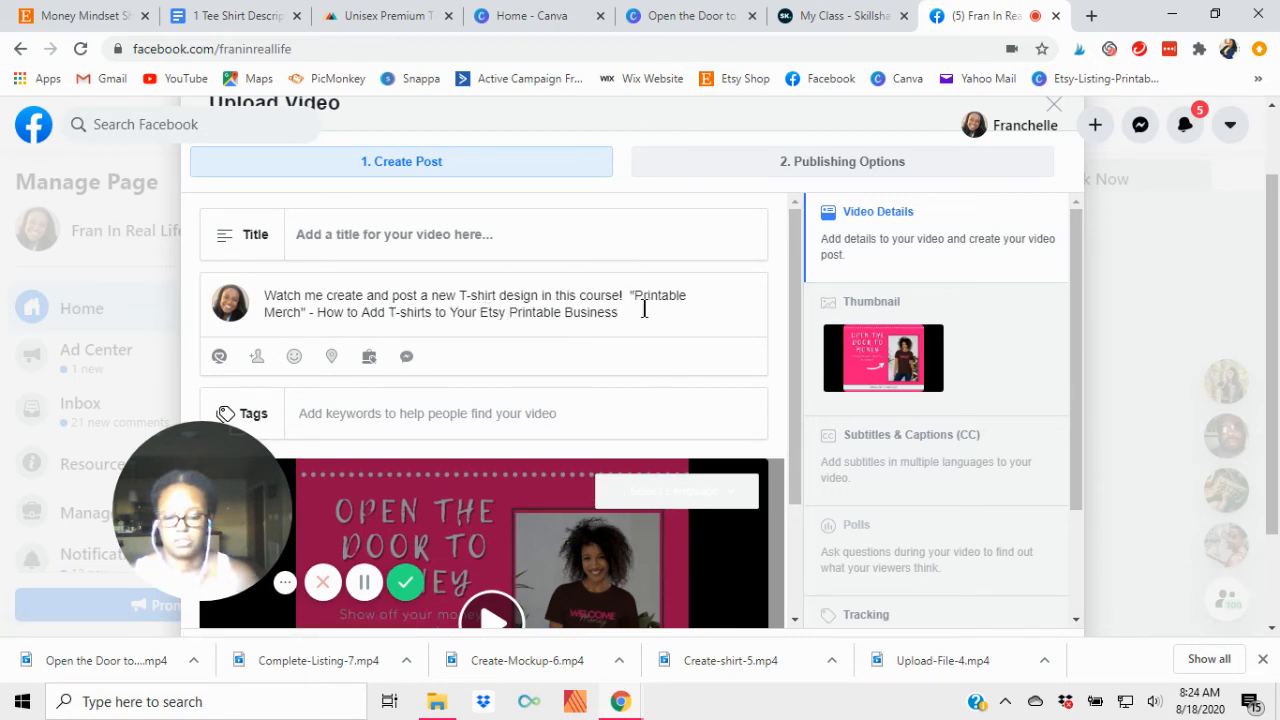
key(Return)
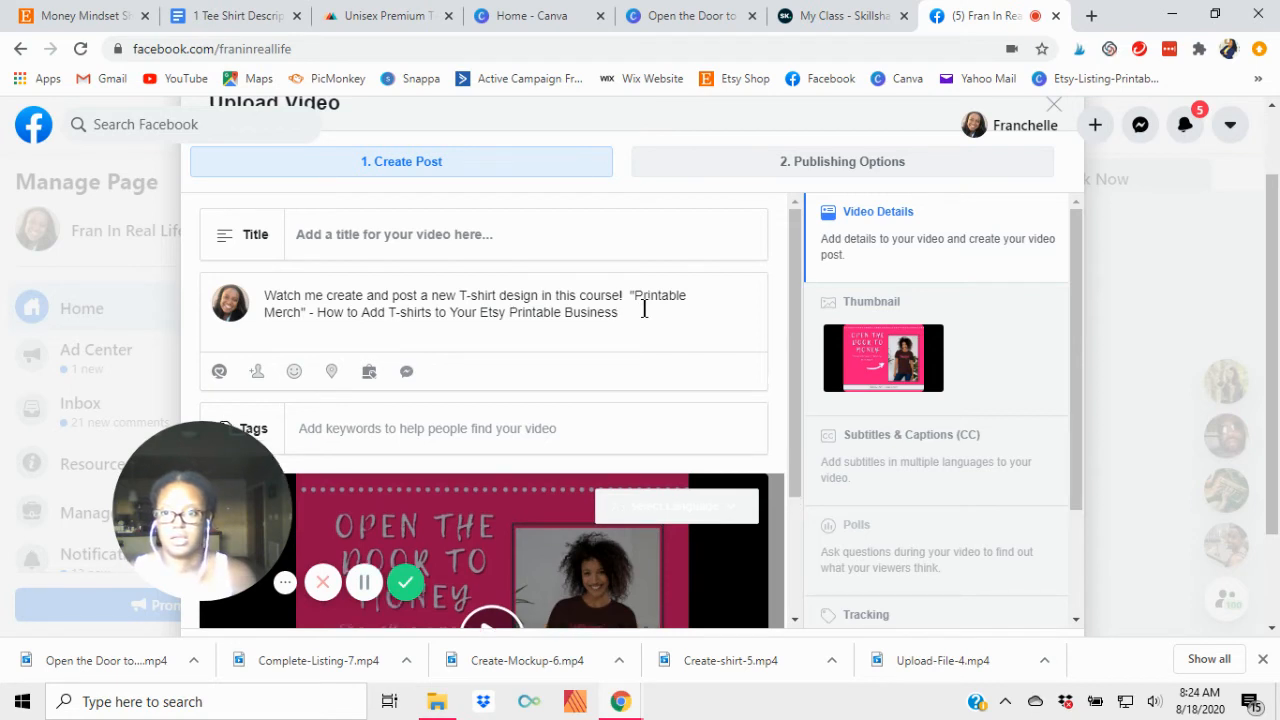
key(Return)
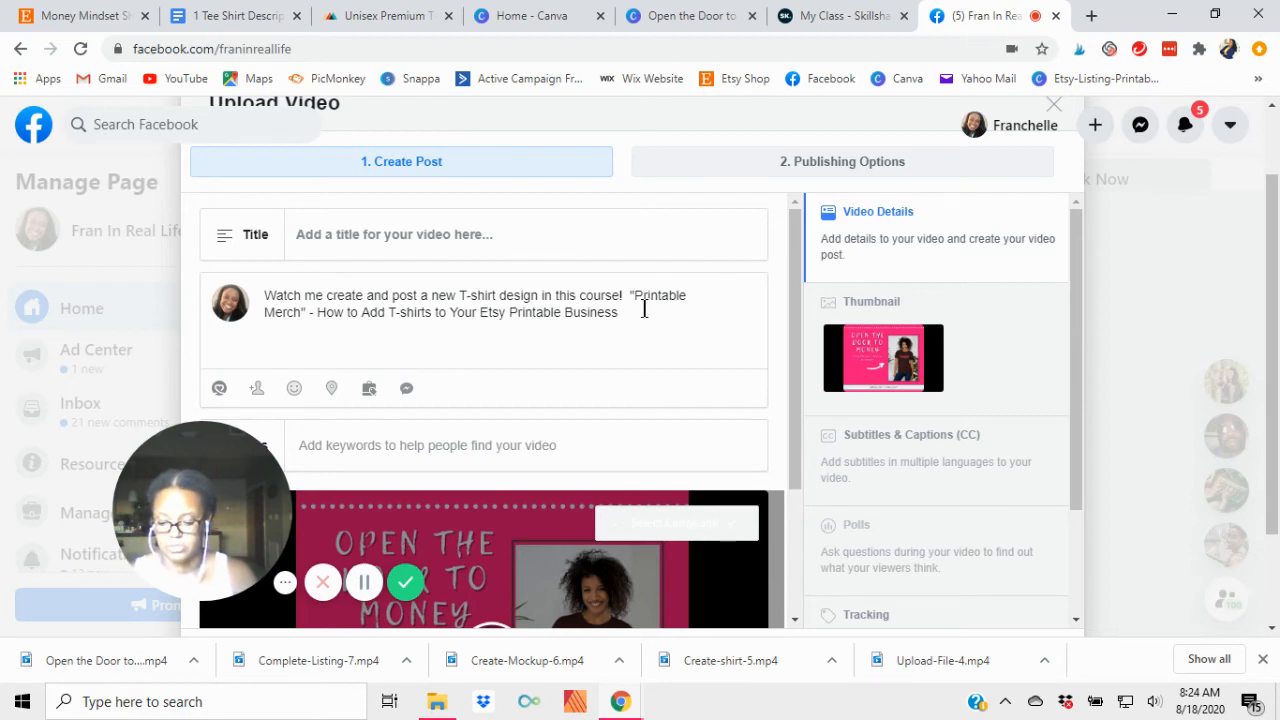
text(www)
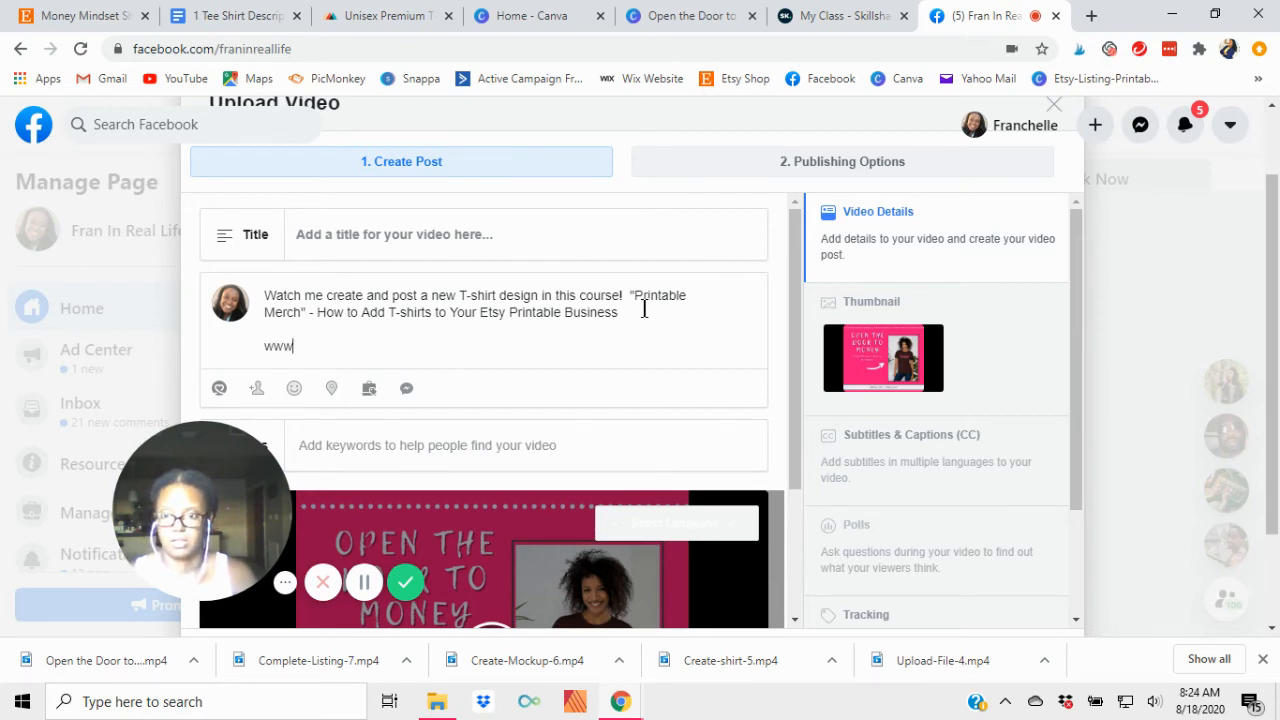
text(.Bol)
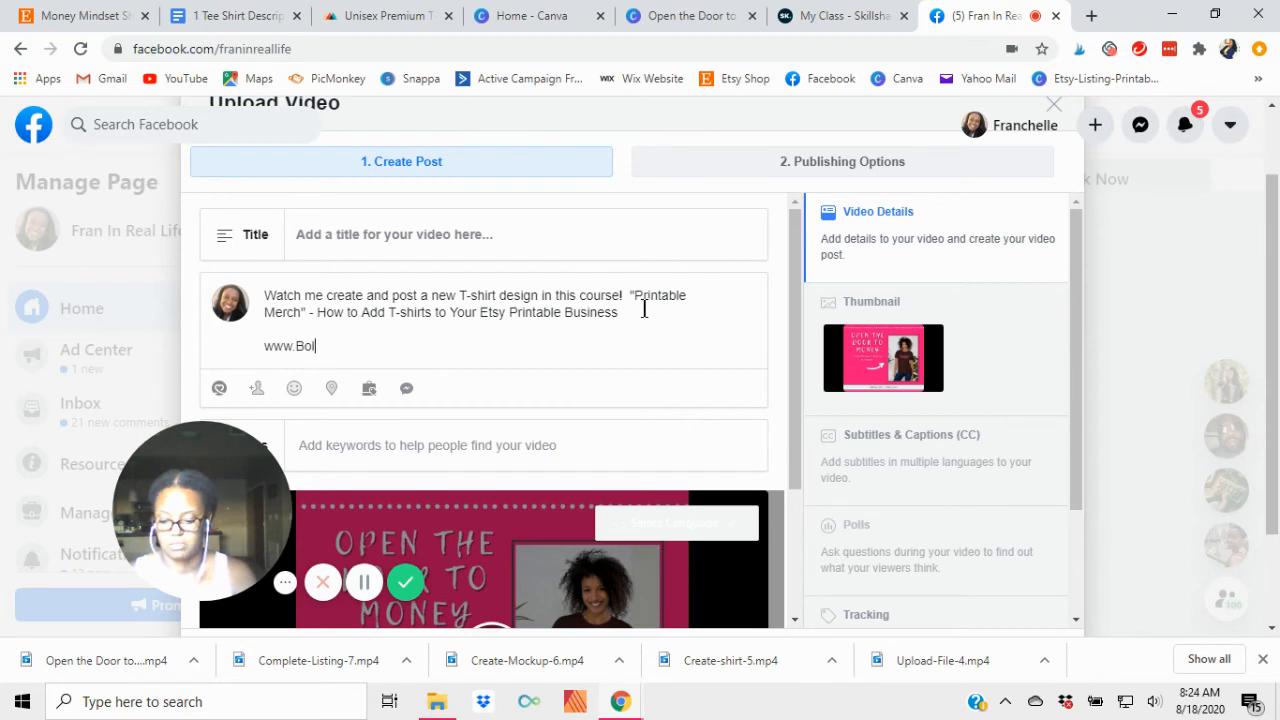
text(dWorldPlanners.com)
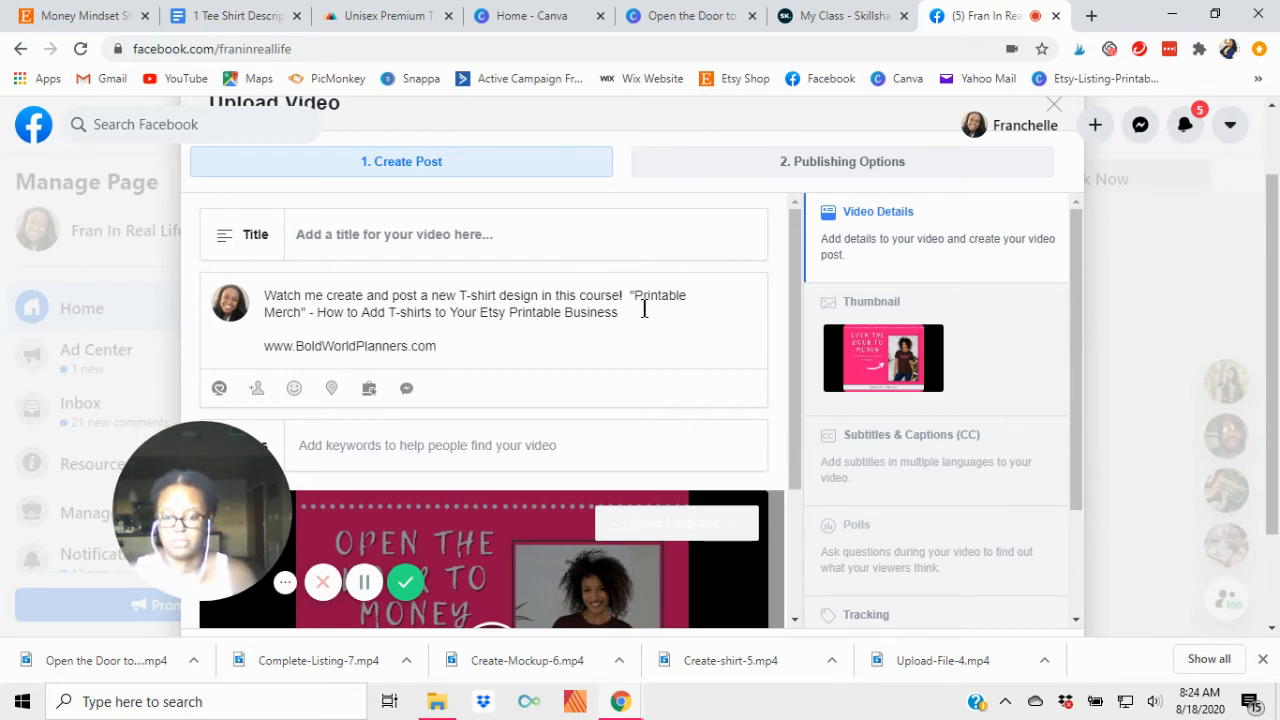
text(/printab)
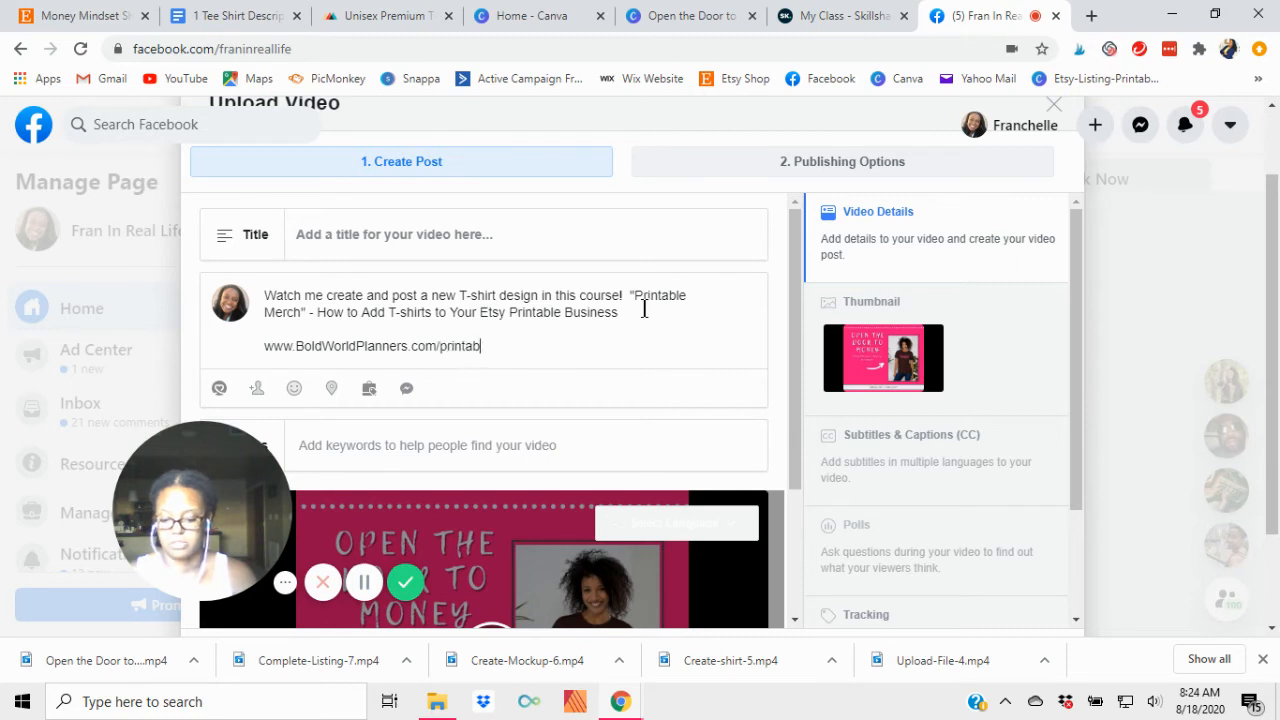
text(le-merch)
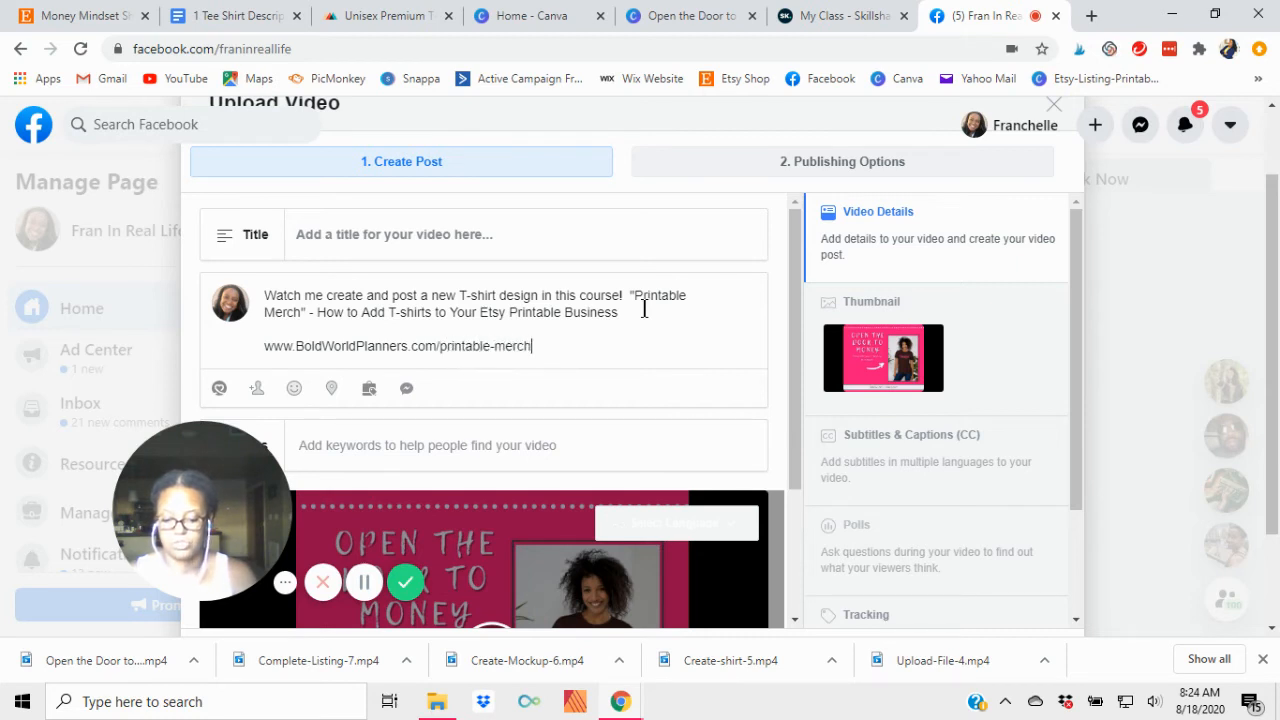
text(-course)
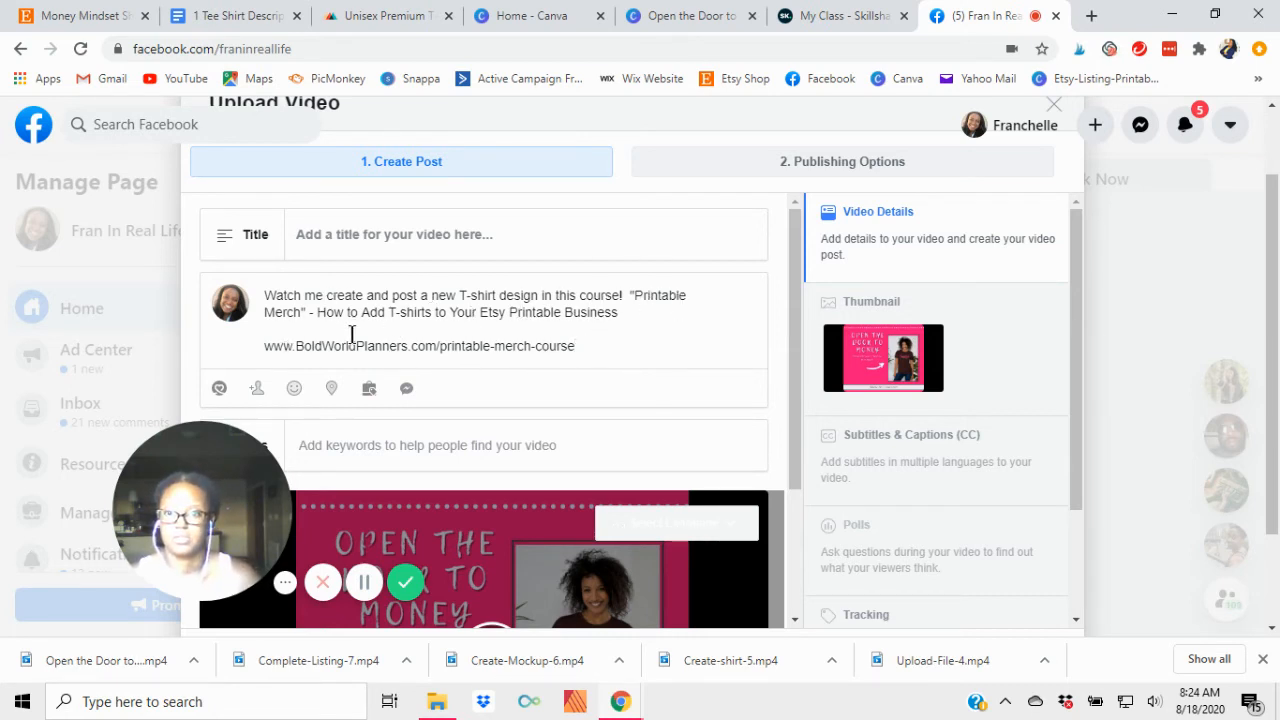
Step: Add the price note "(only $27)" after "Etsy Printable Business" in the video description
click(639, 312)
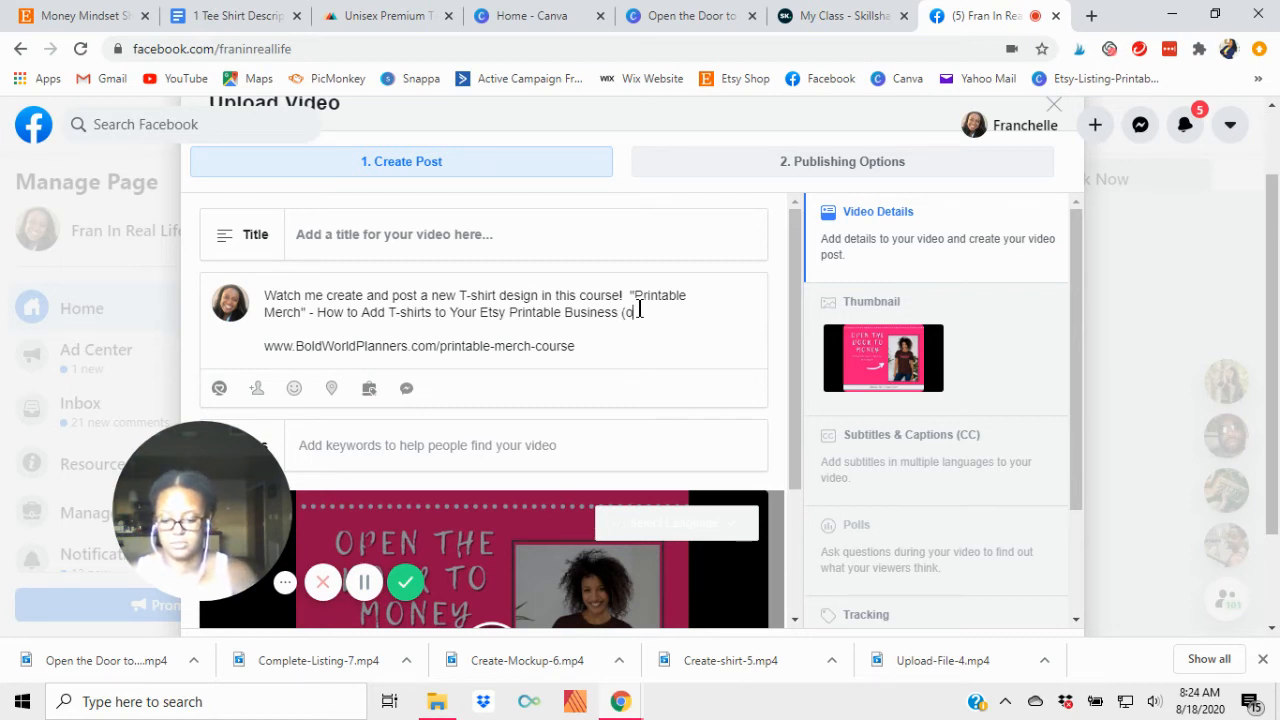
text((only $)
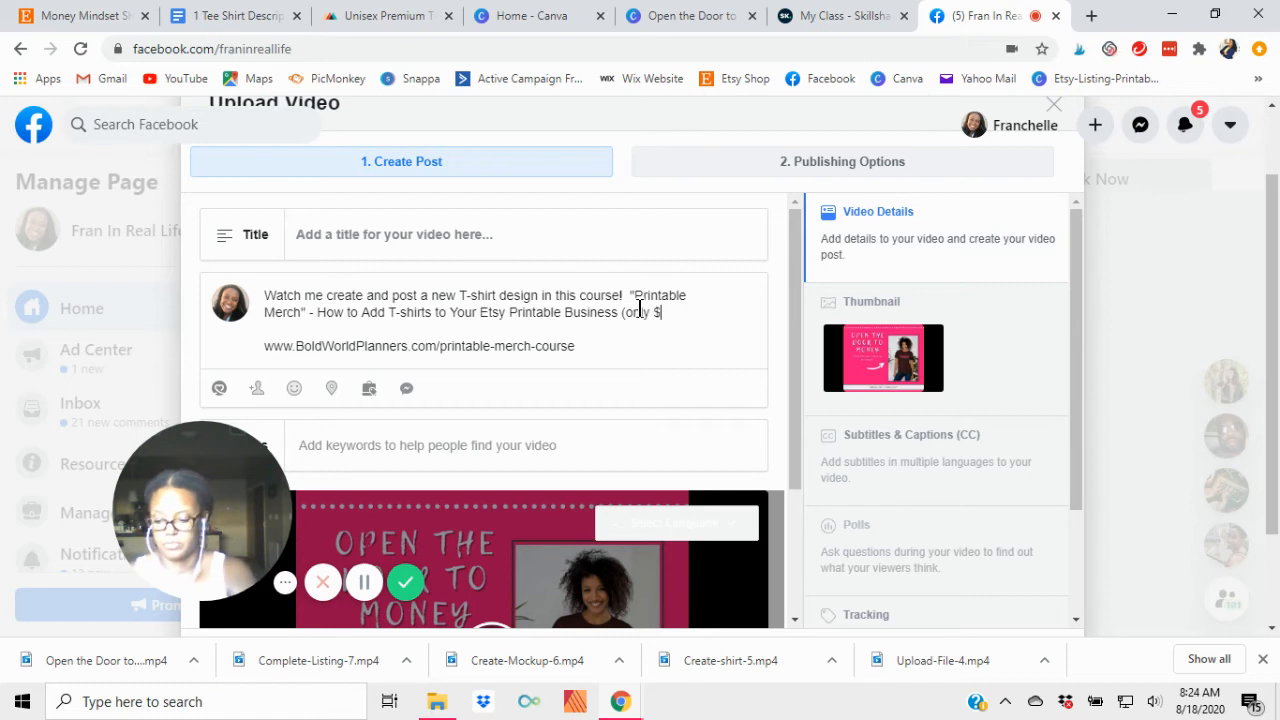
text(27)
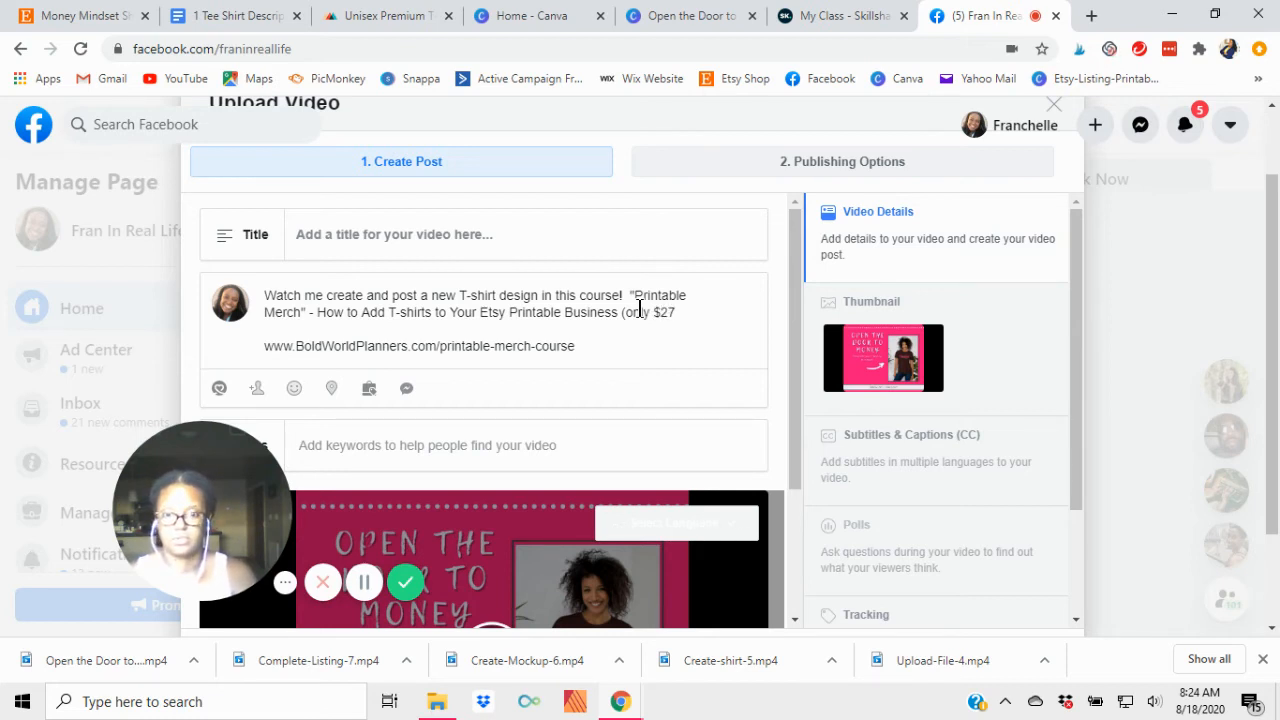
text())
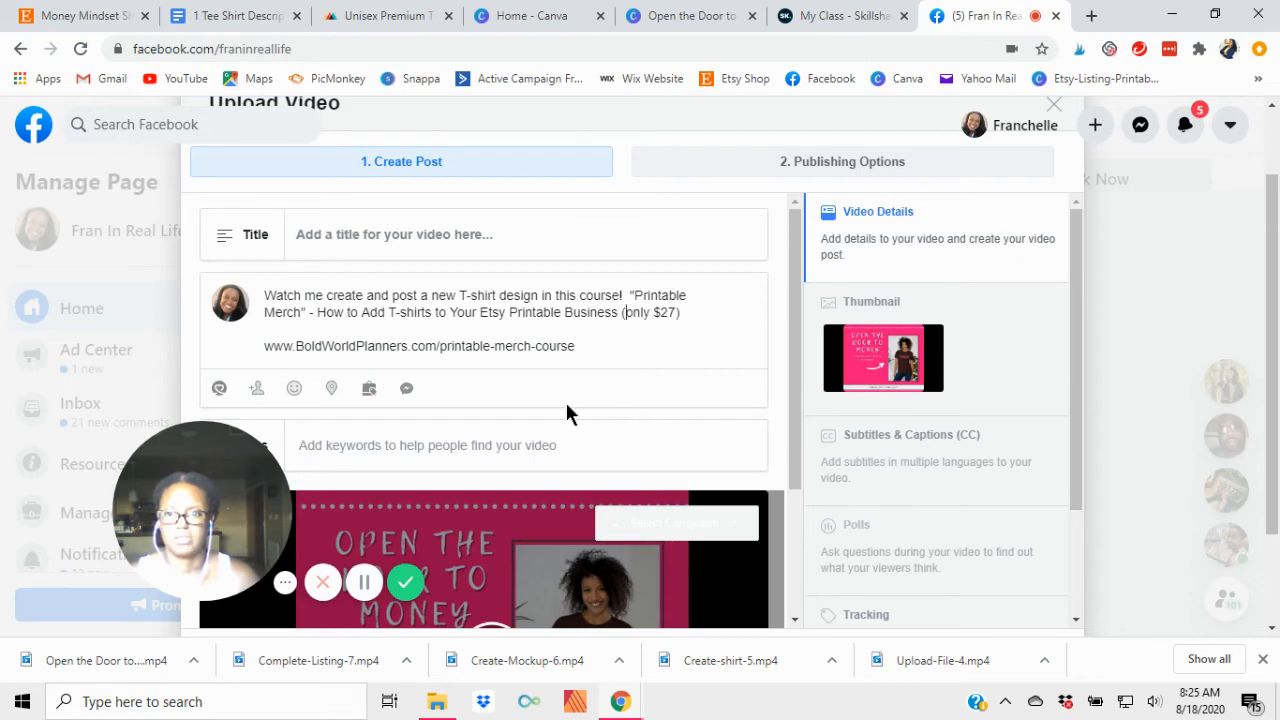
Step: Give the video the title "Learn to Make a Promo Video!"
scroll(539, 405, down, 2)
scroll(537, 401, up, 2)
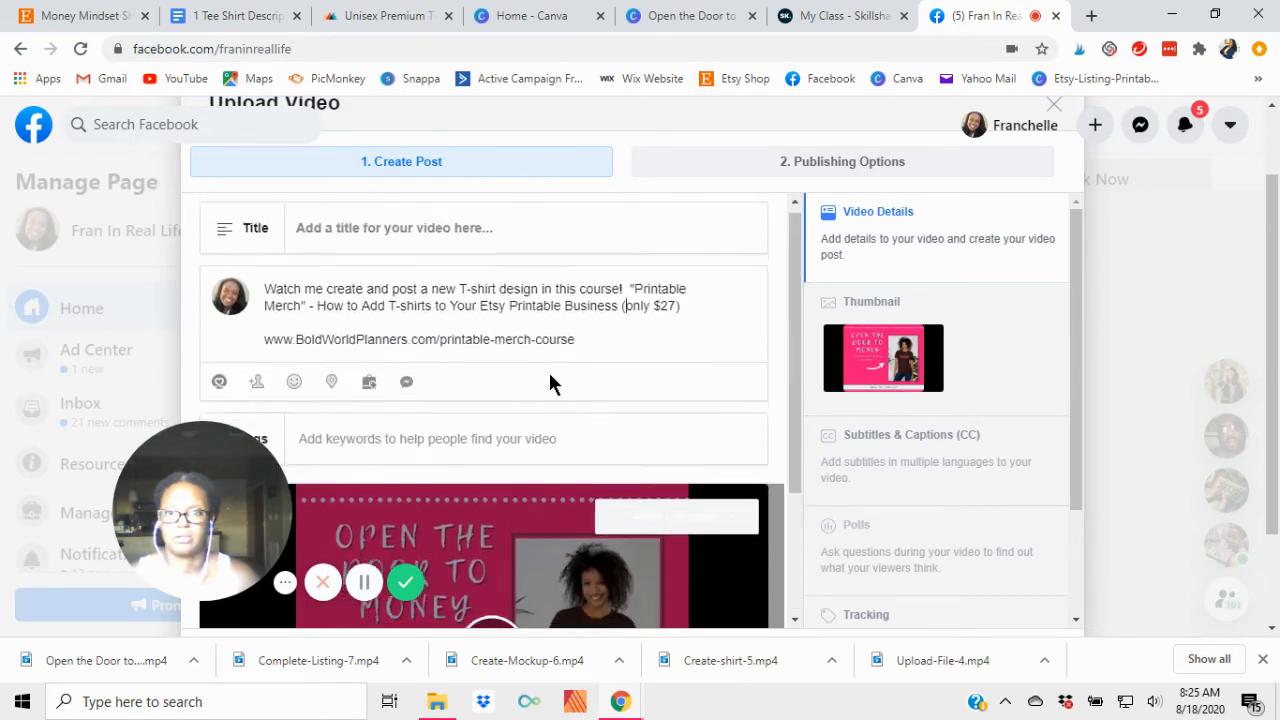
scroll(548, 383, down, 2)
scroll(313, 260, up, 2)
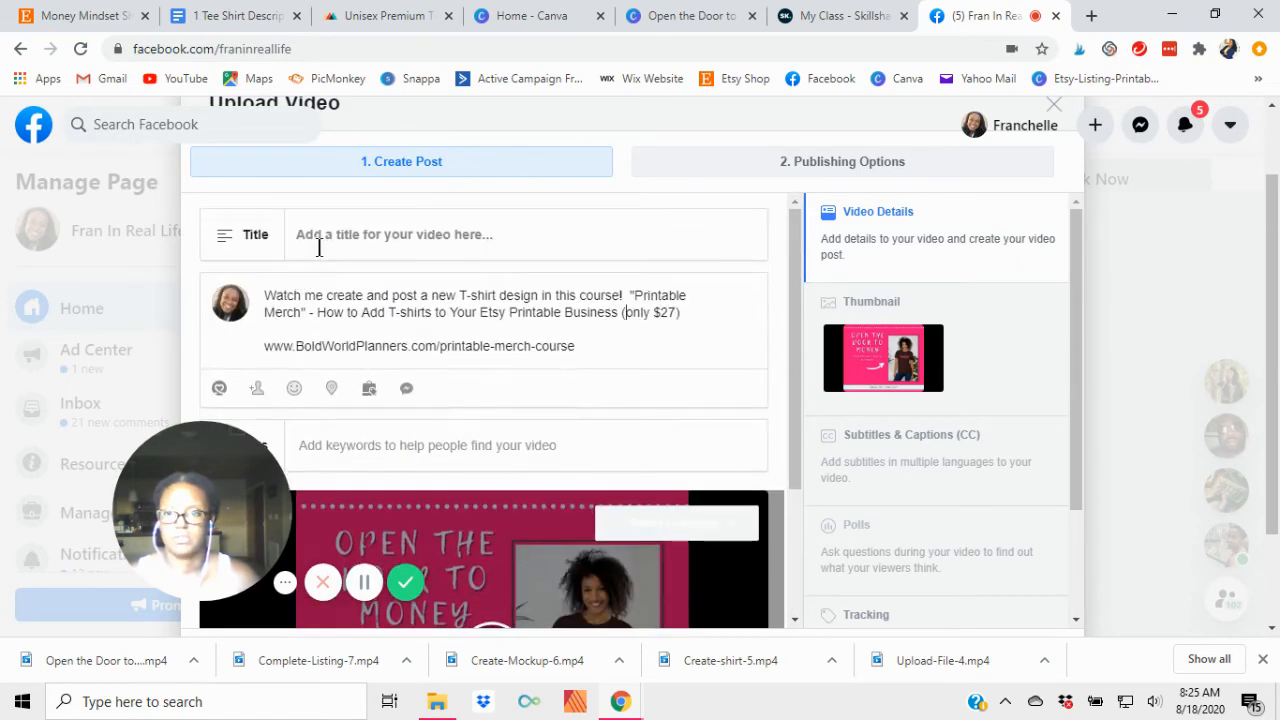
click(320, 246)
text(Learn )
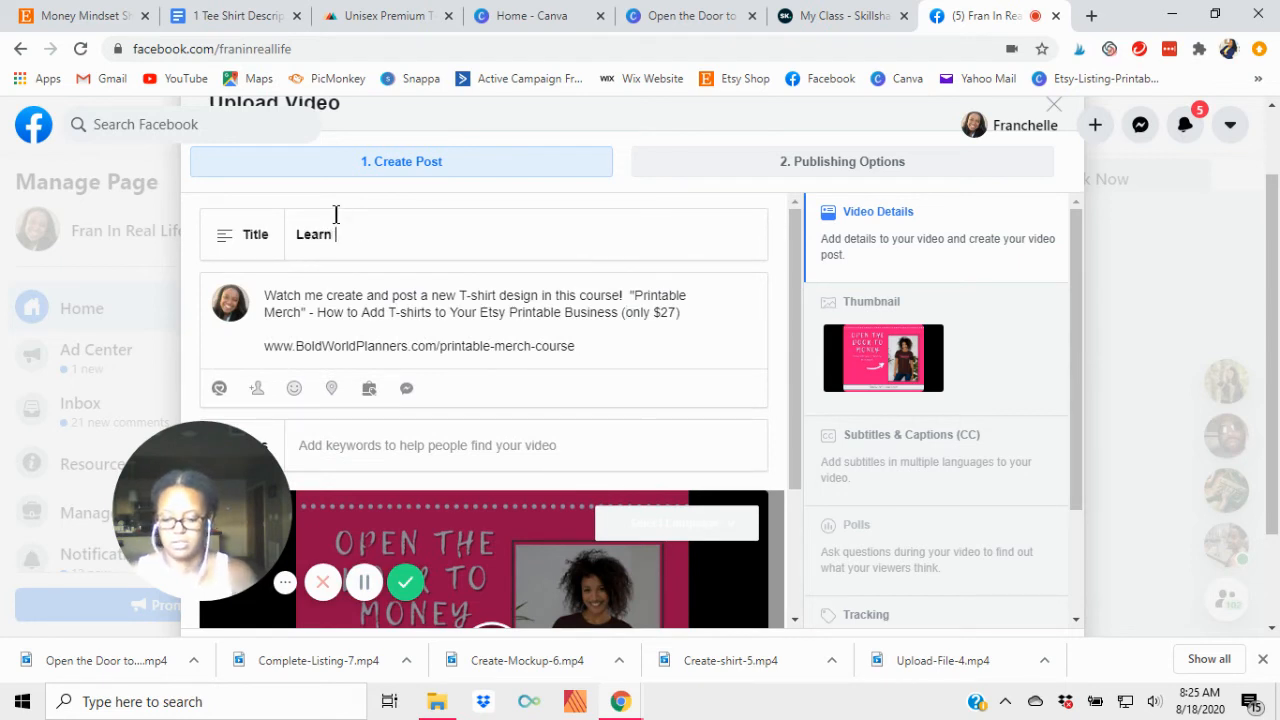
text(to Make )
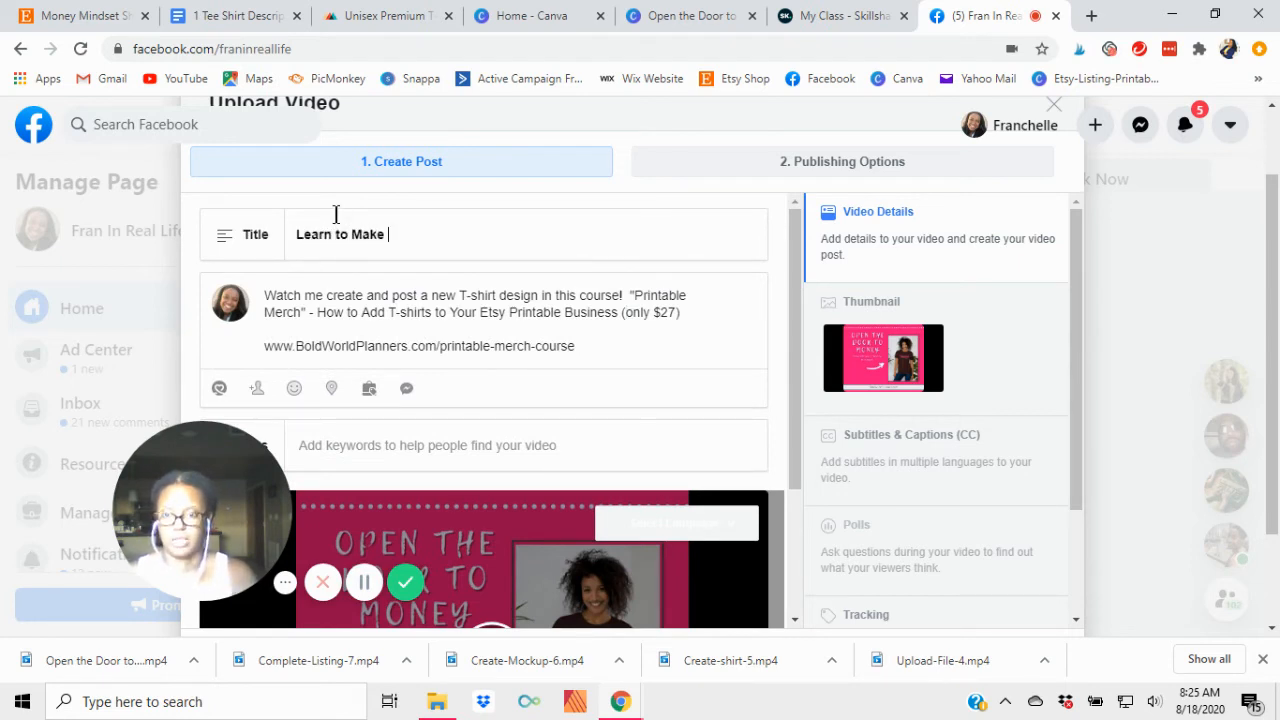
text(a Promo V)
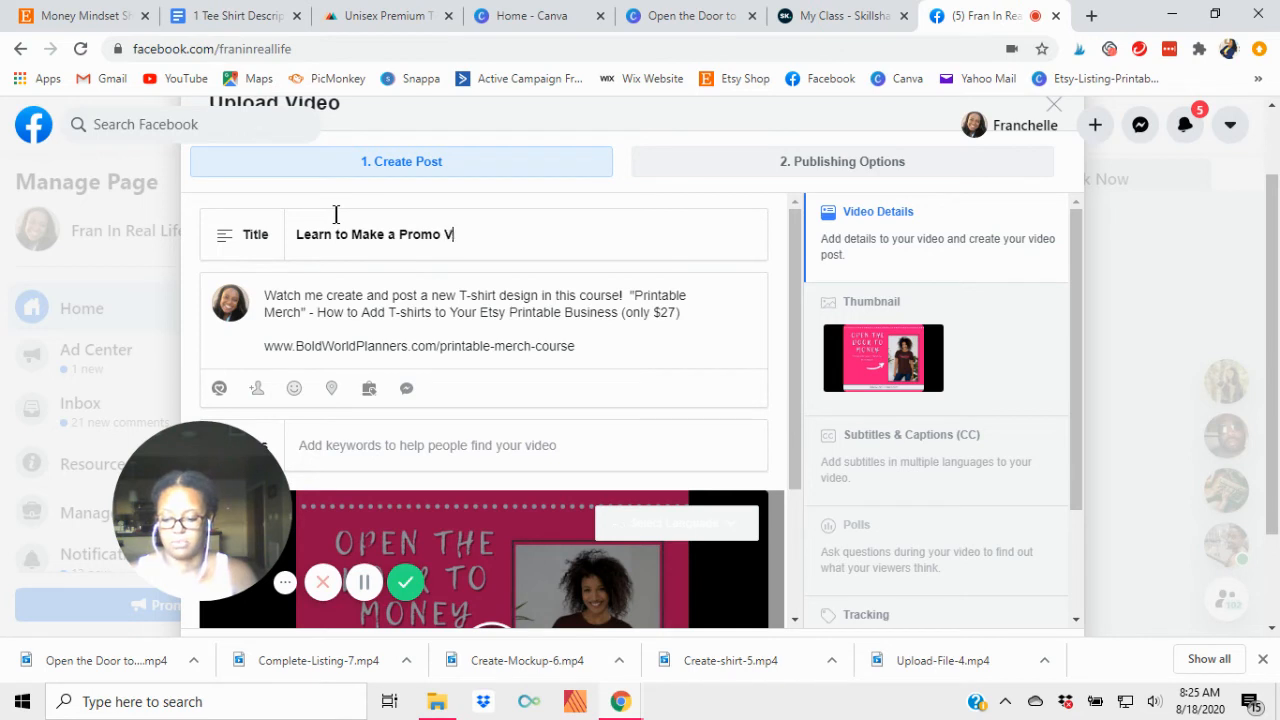
text(ideo!)
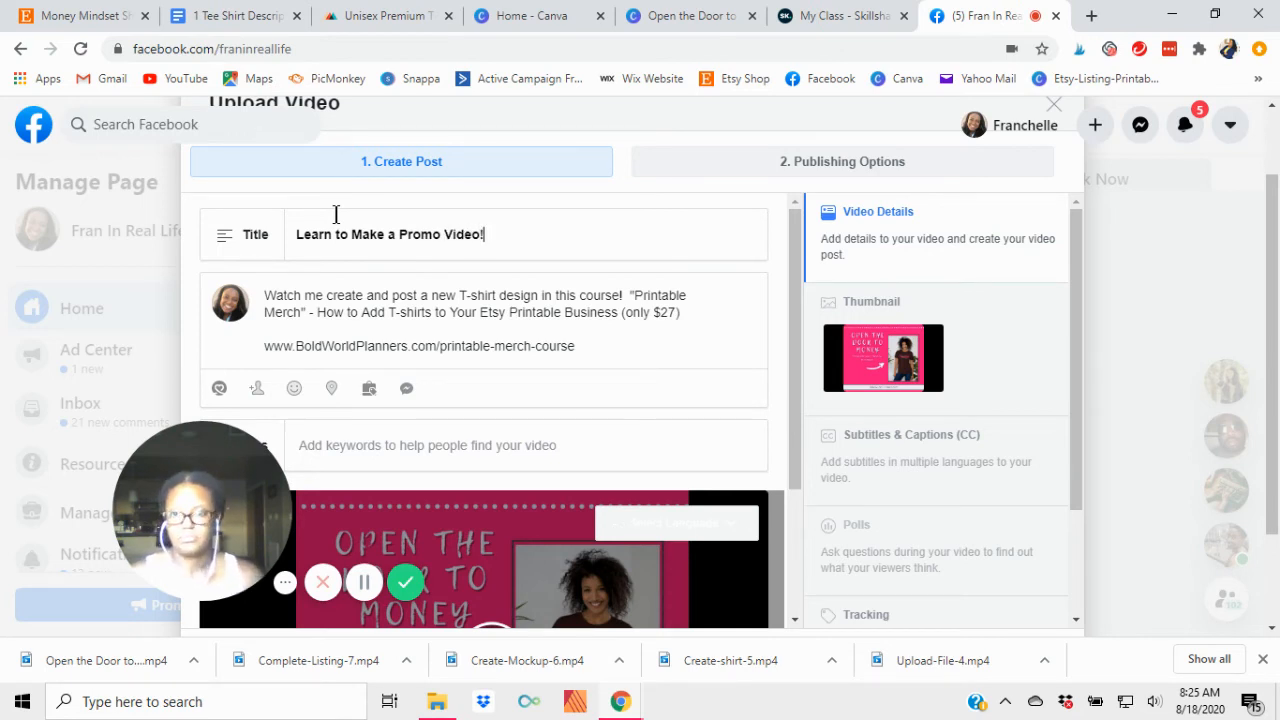
Step: Check the completed video details and preview, and proceed to the publishing options
scroll(541, 401, down, 2)
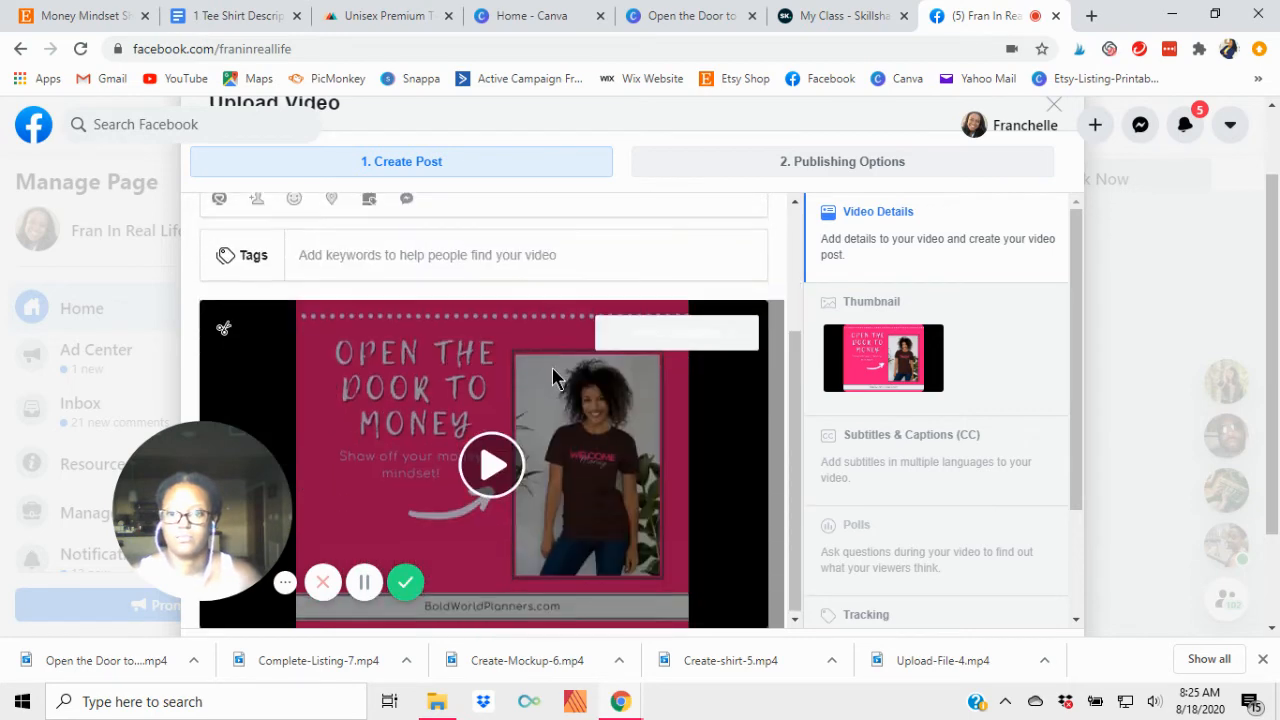
scroll(643, 443, down, 2)
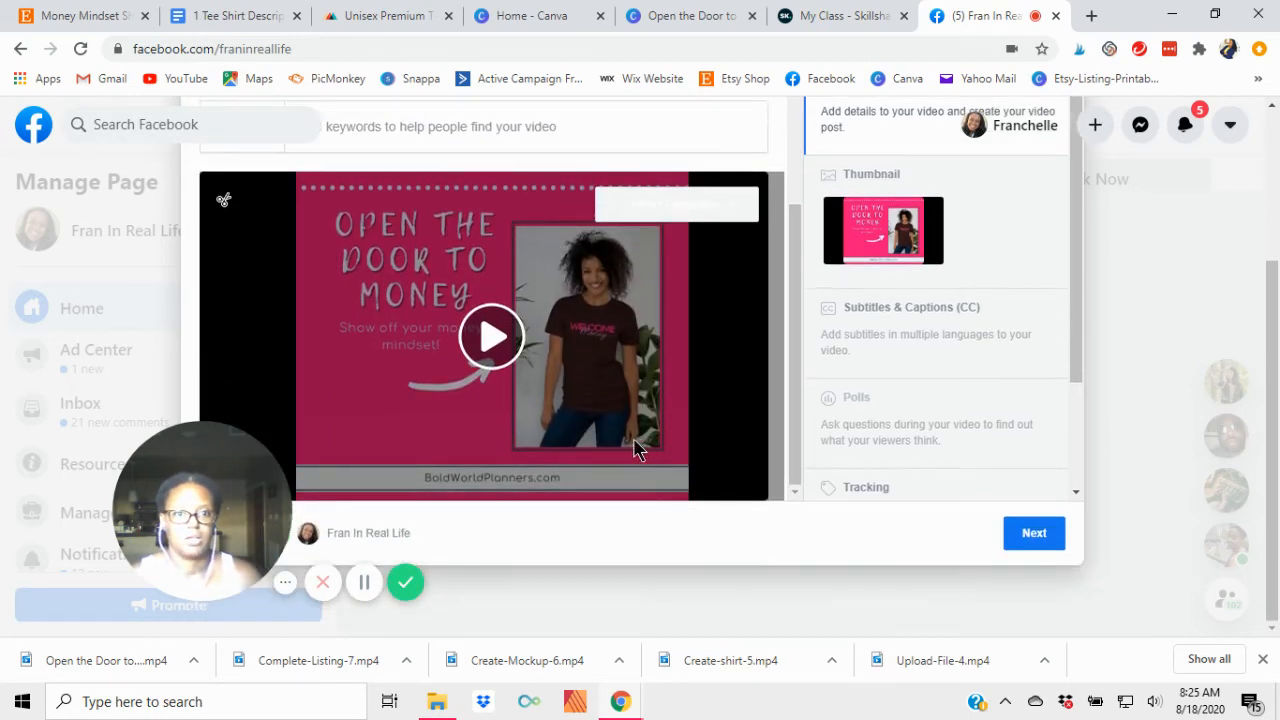
scroll(645, 423, up, 2)
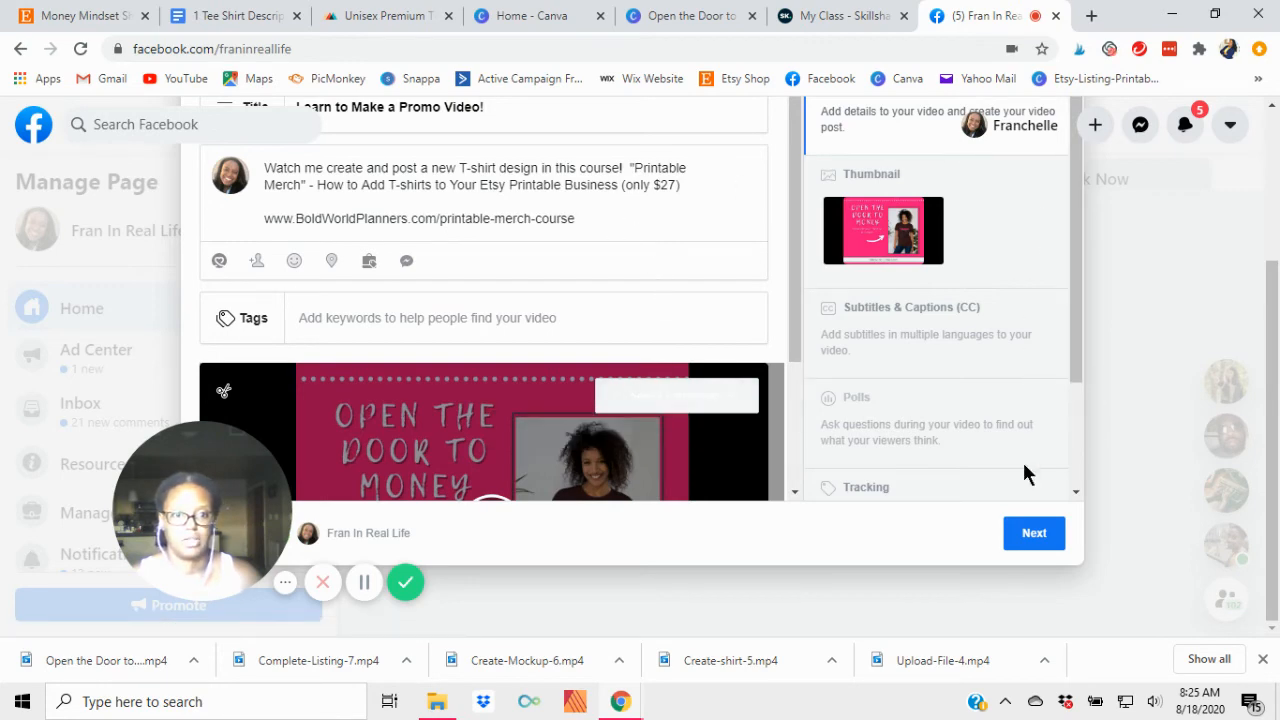
key(ctrl+a)
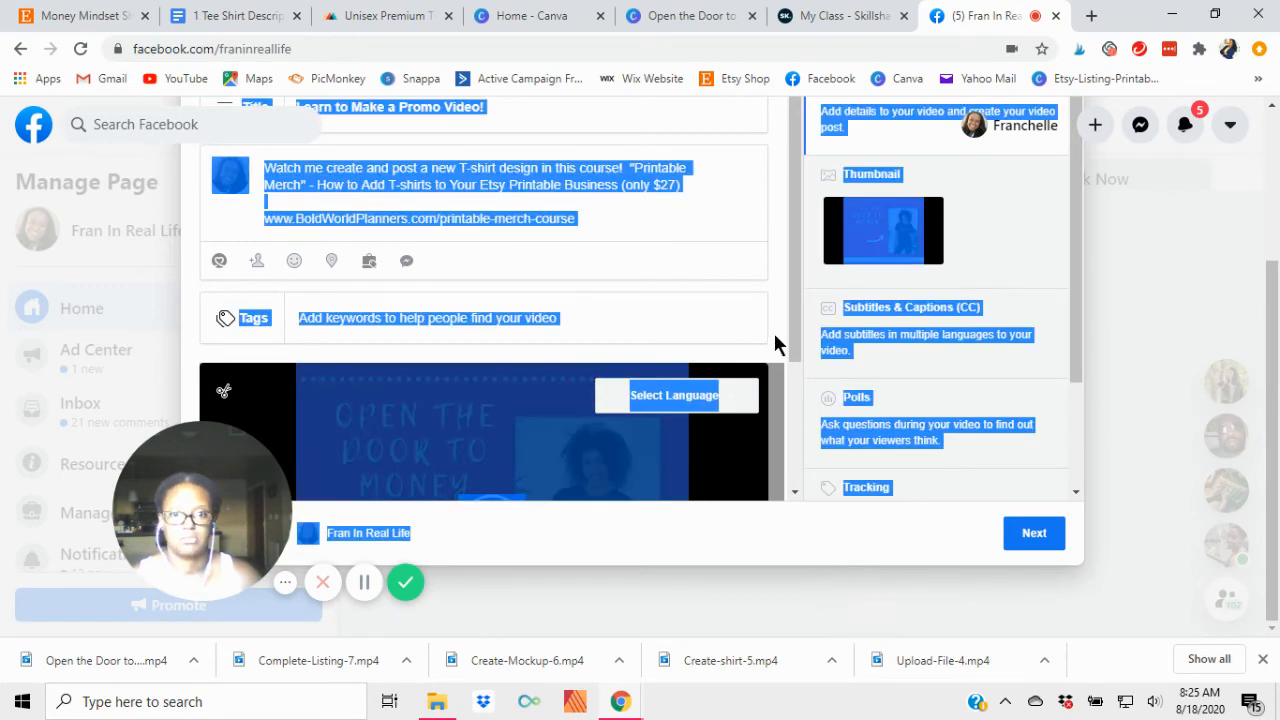
click(775, 340)
click(1042, 534)
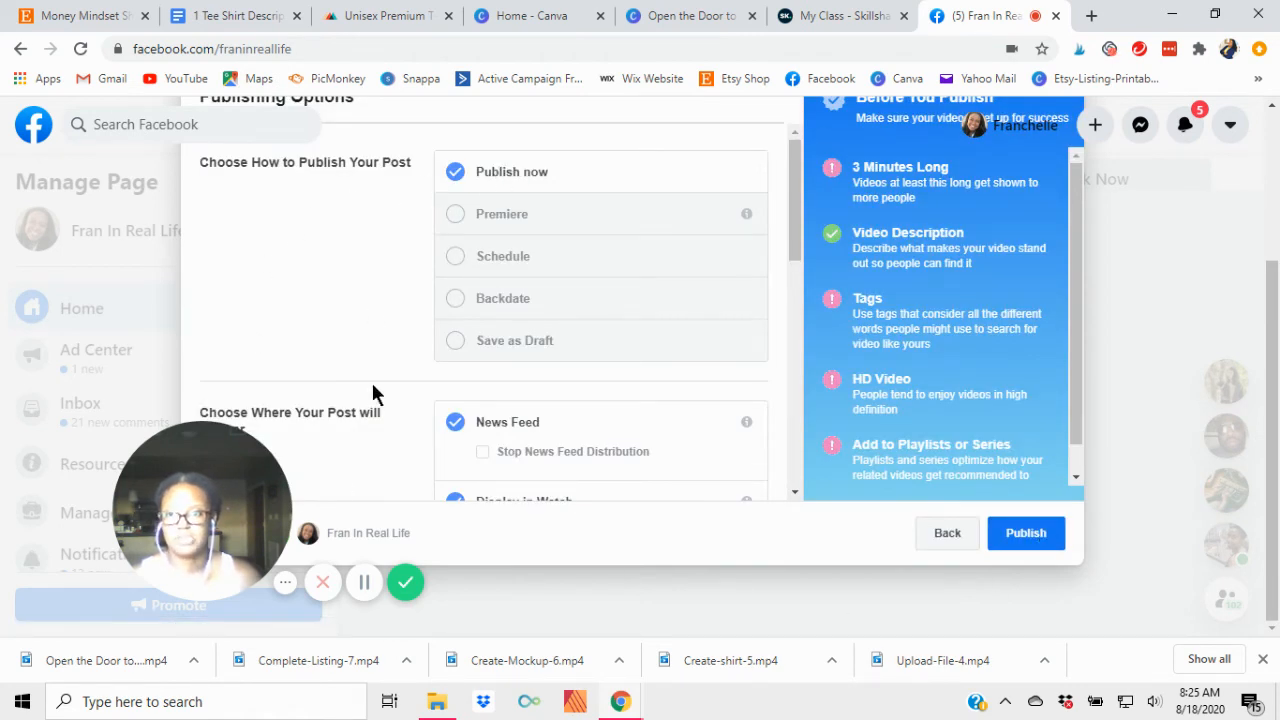
Step: Review the publishing options, publish the video post immediately, and dismiss the processing notice
drag(1073, 242, 1072, 266)
drag(797, 230, 782, 481)
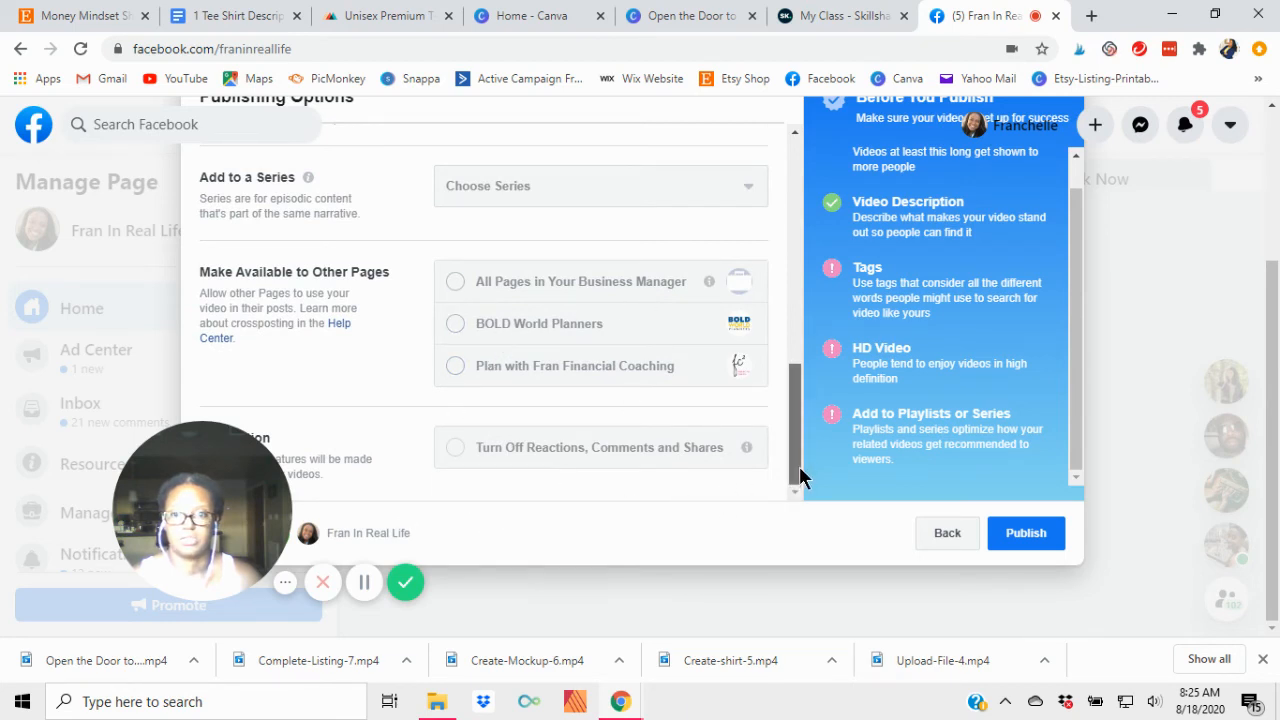
drag(799, 464, 808, 217)
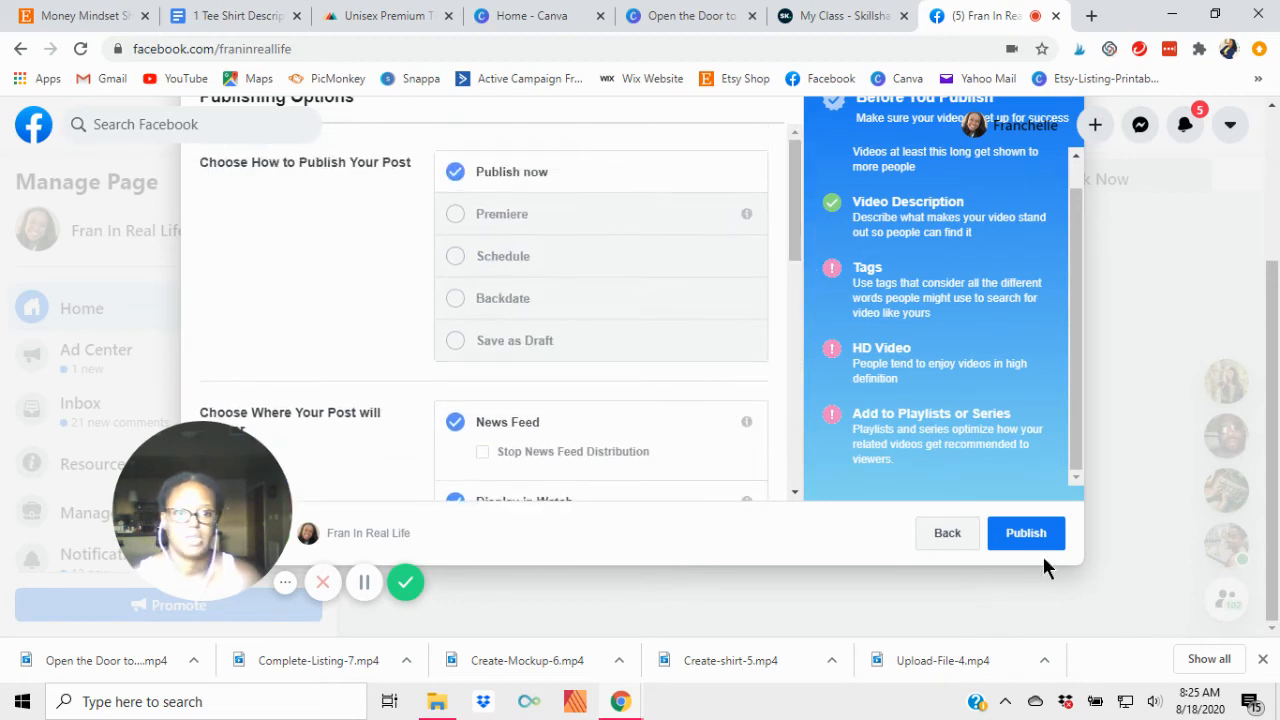
click(1033, 528)
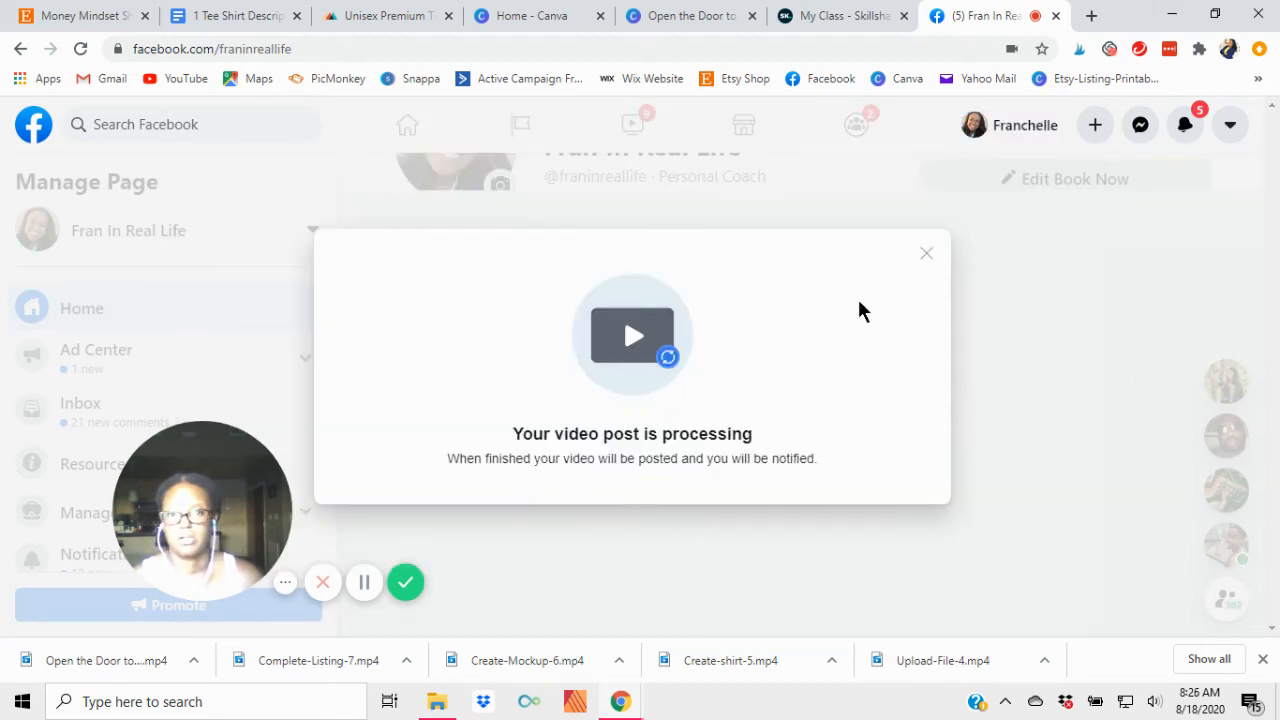
click(1074, 374)
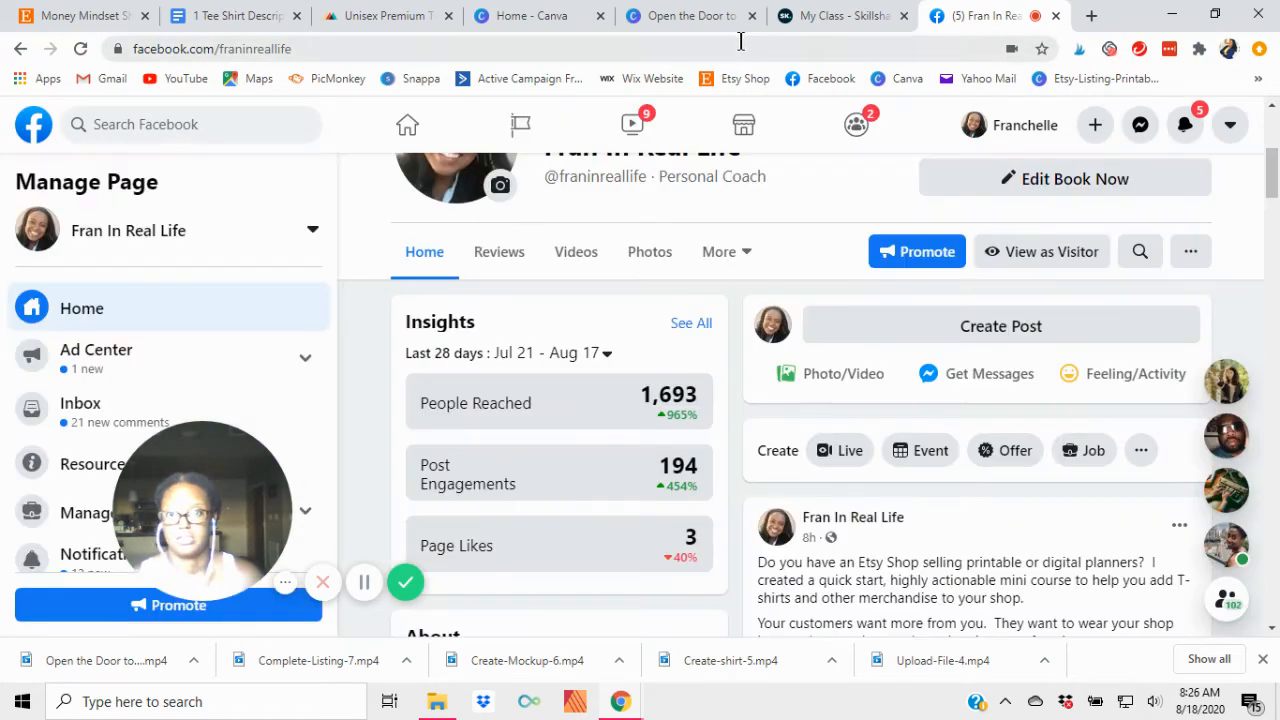
Step: Switch to the "Open the Door to money" design in Canva
click(684, 15)
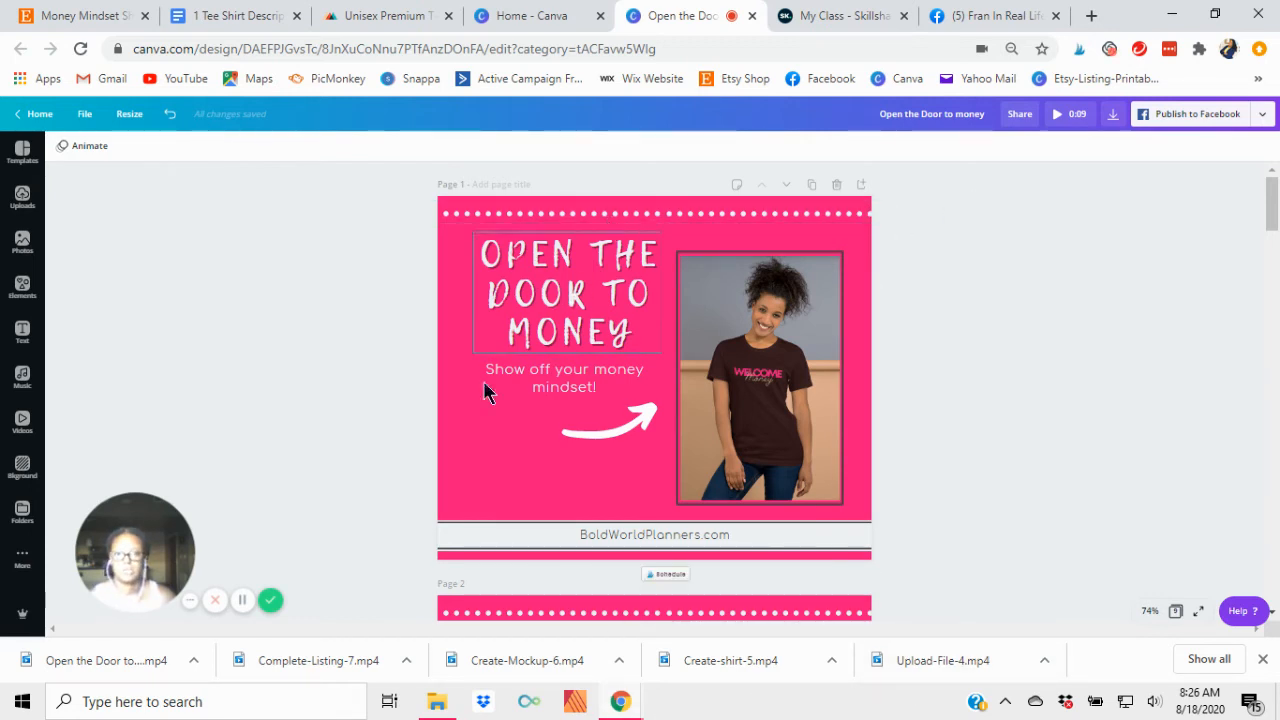
click(129, 122)
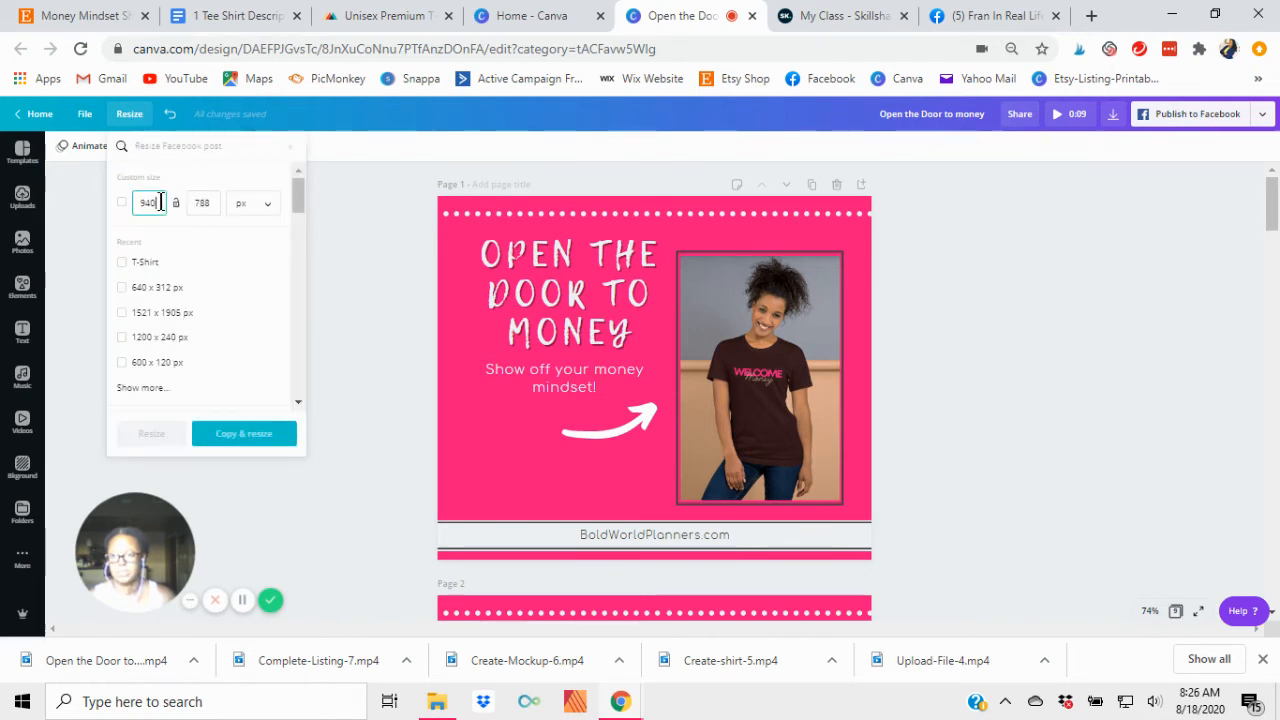
key(BackSpace)
key(BackSpace)
key(BackSpace)
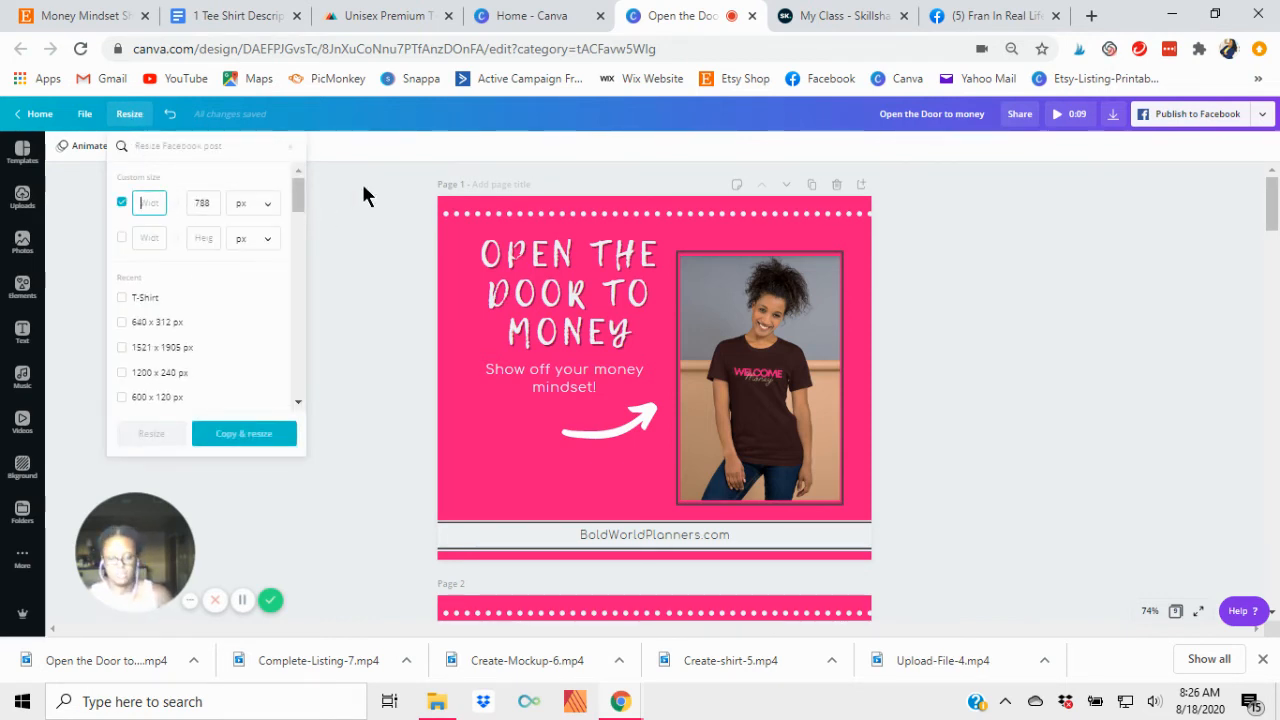
text(500)
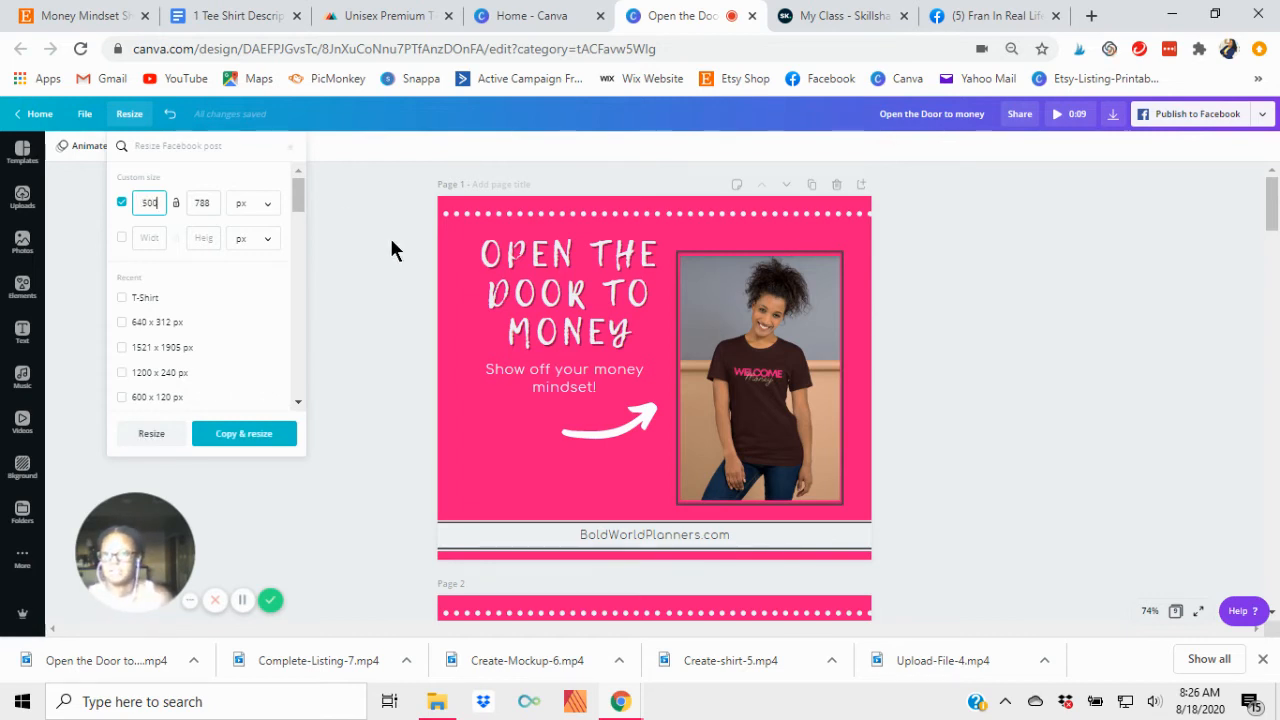
click(143, 203)
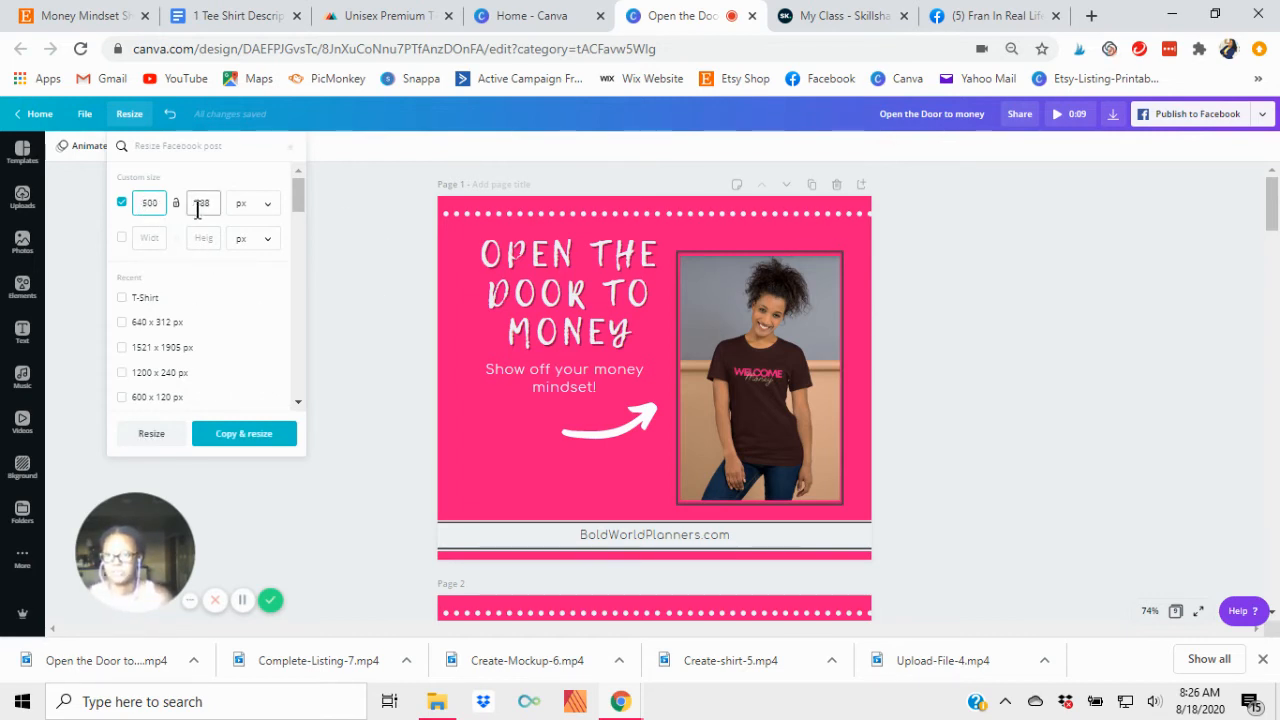
text(1)
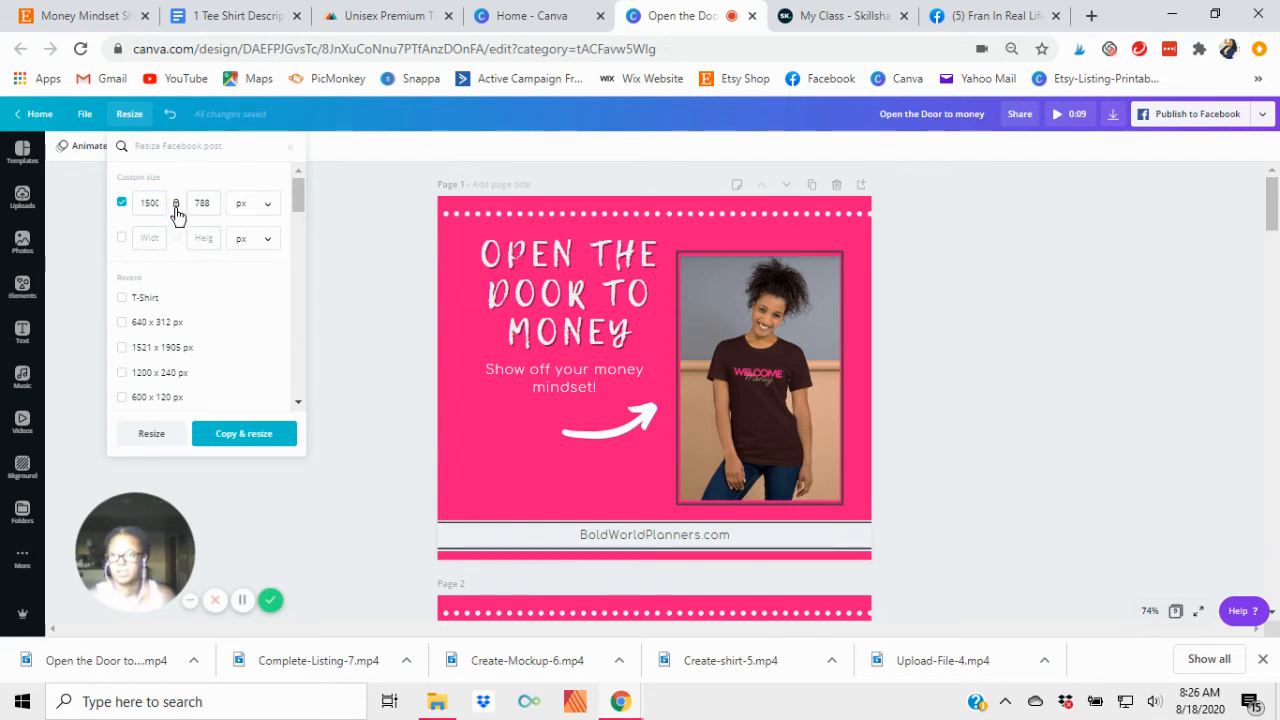
click(176, 204)
click(212, 203)
key(BackSpace)
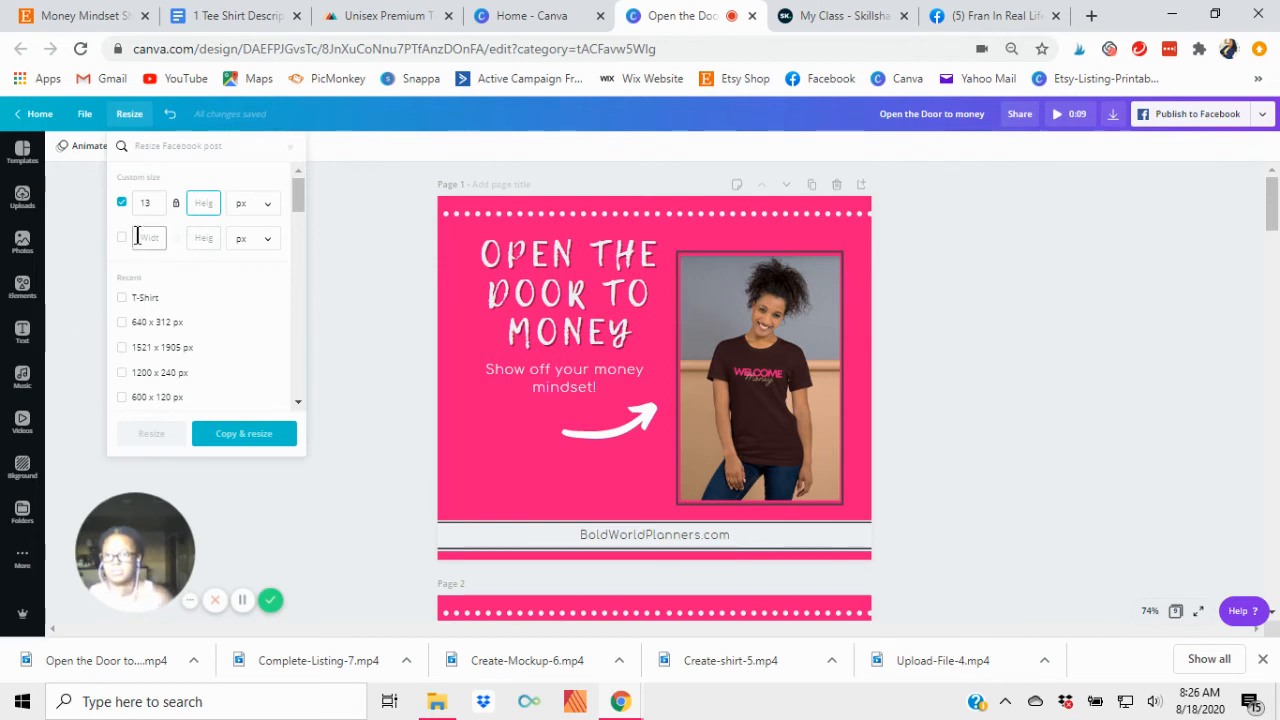
click(122, 202)
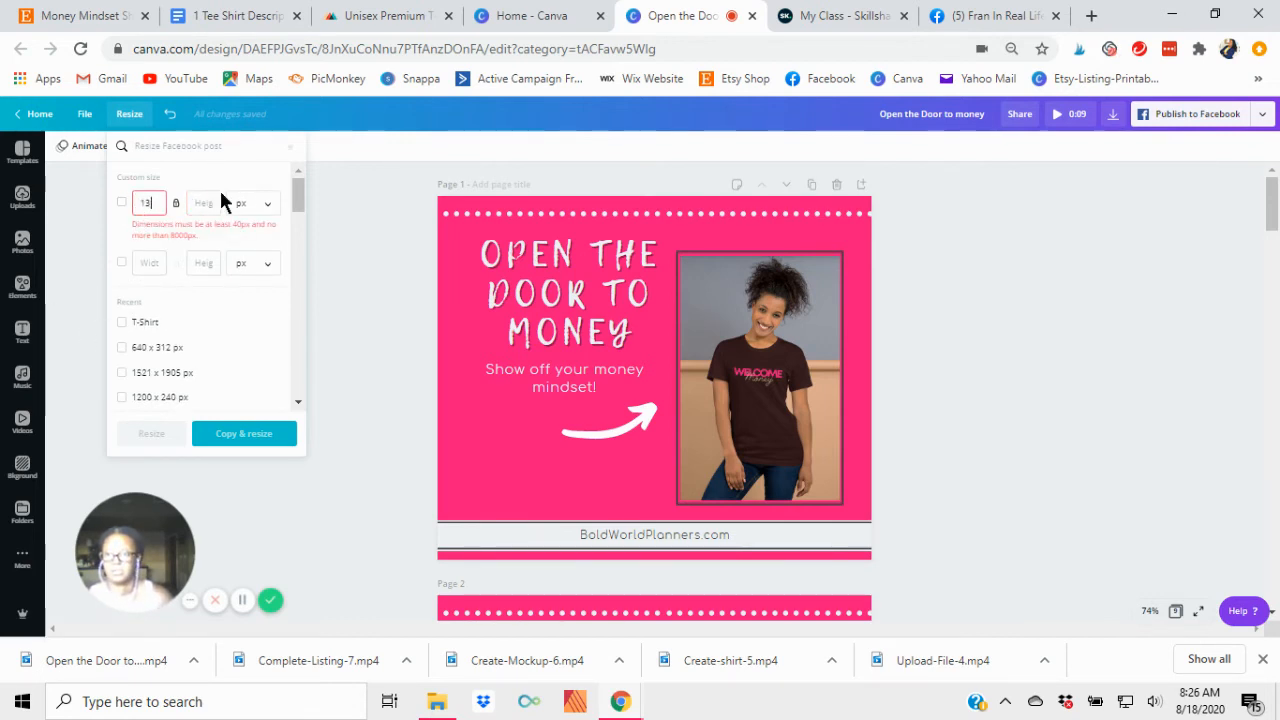
key(BackSpace)
text(50)
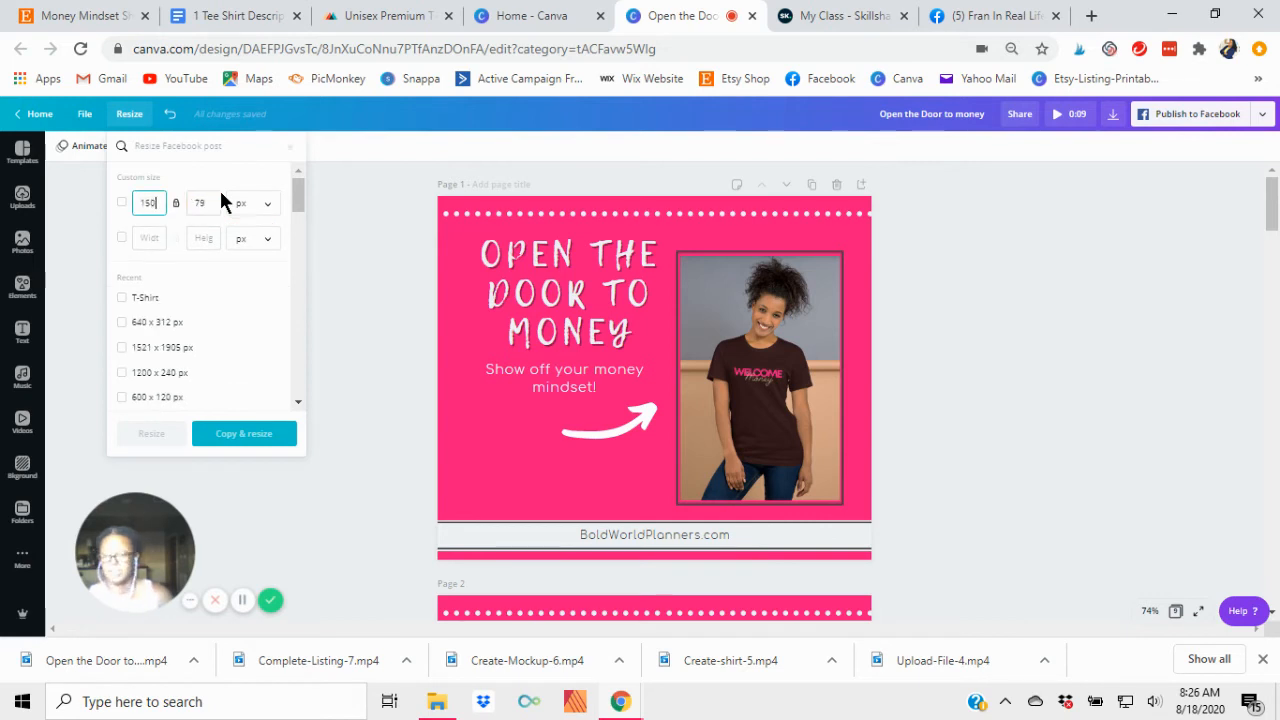
text(0)
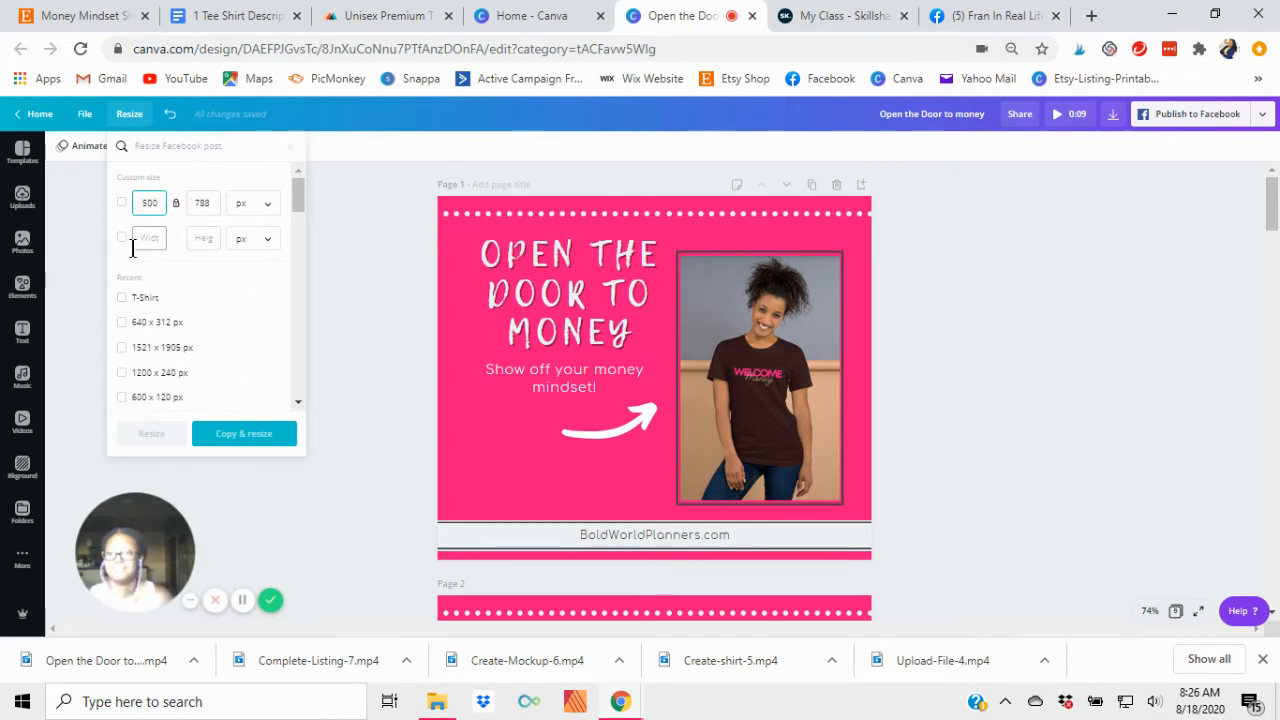
click(194, 202)
click(204, 207)
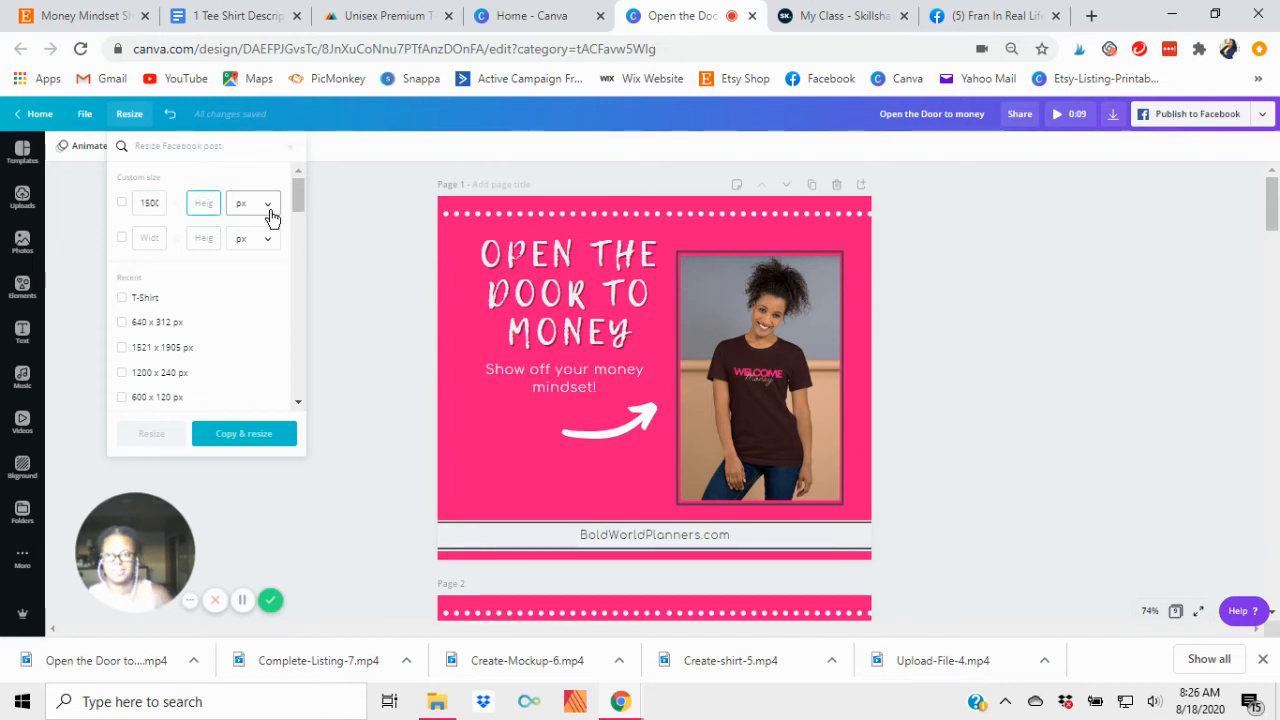
text(2250)
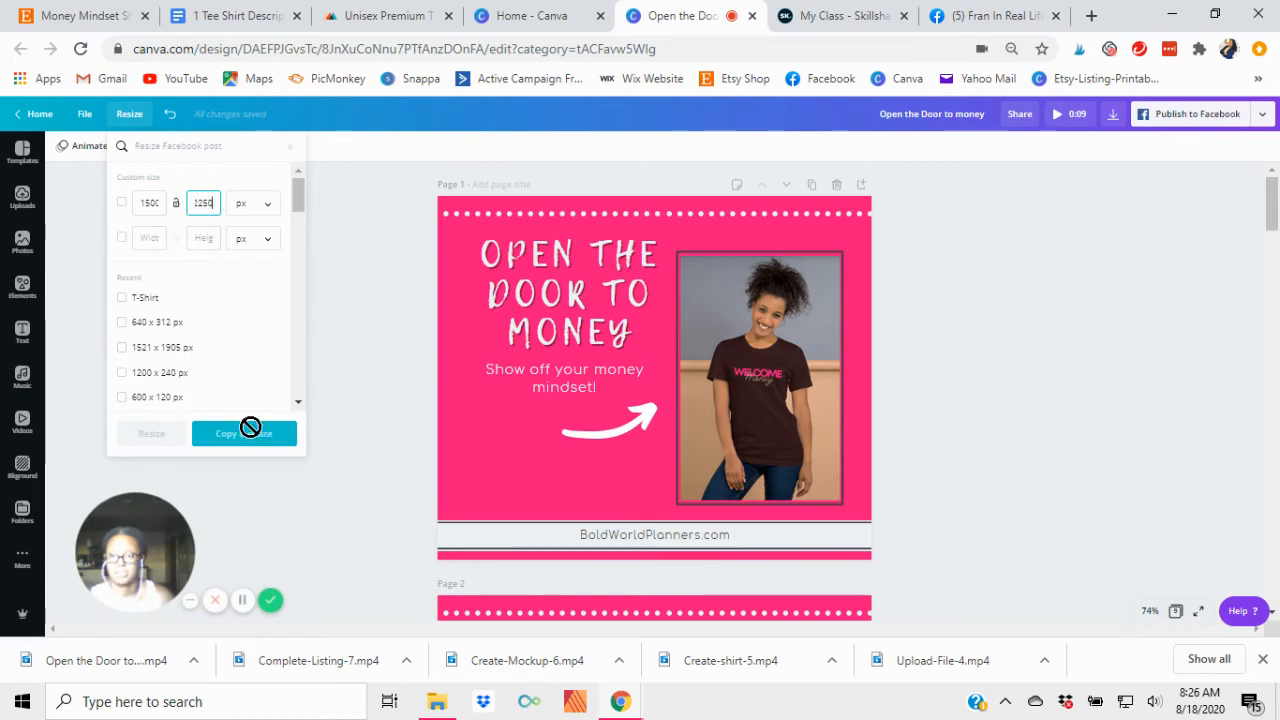
click(325, 320)
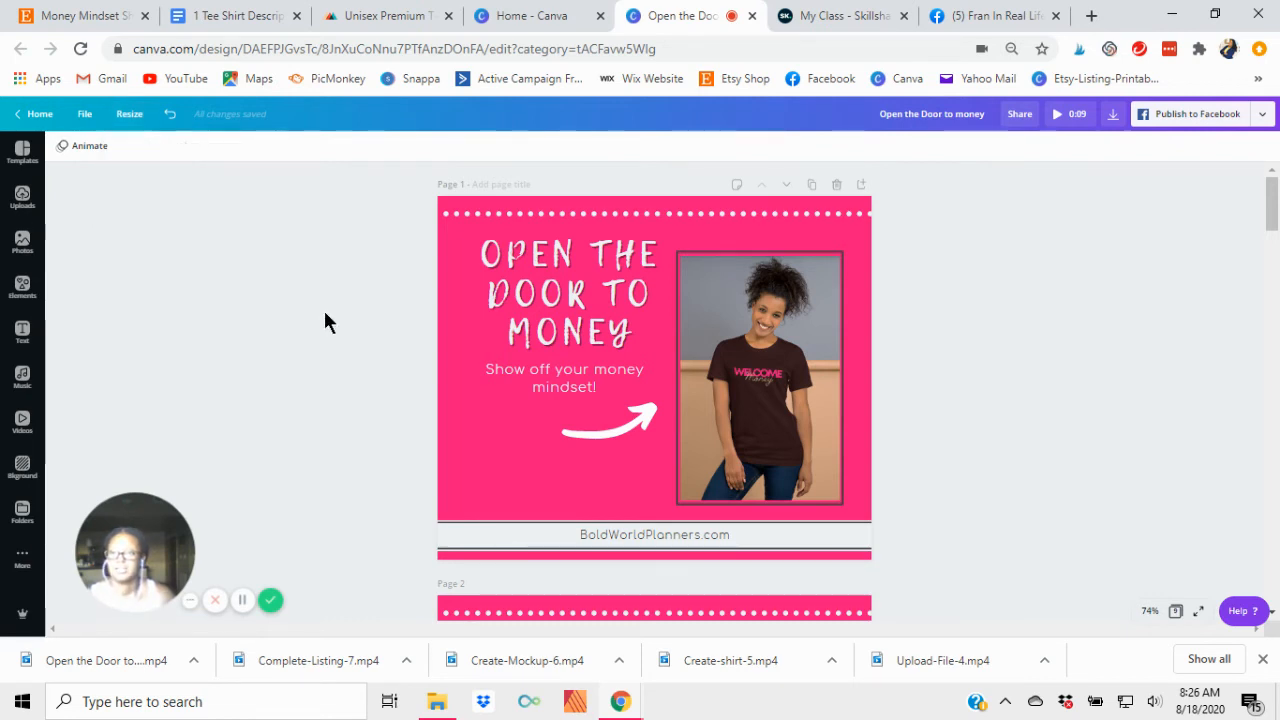
Step: Create a resized copy of the design with a custom size of 1500 x 2250 px
click(143, 118)
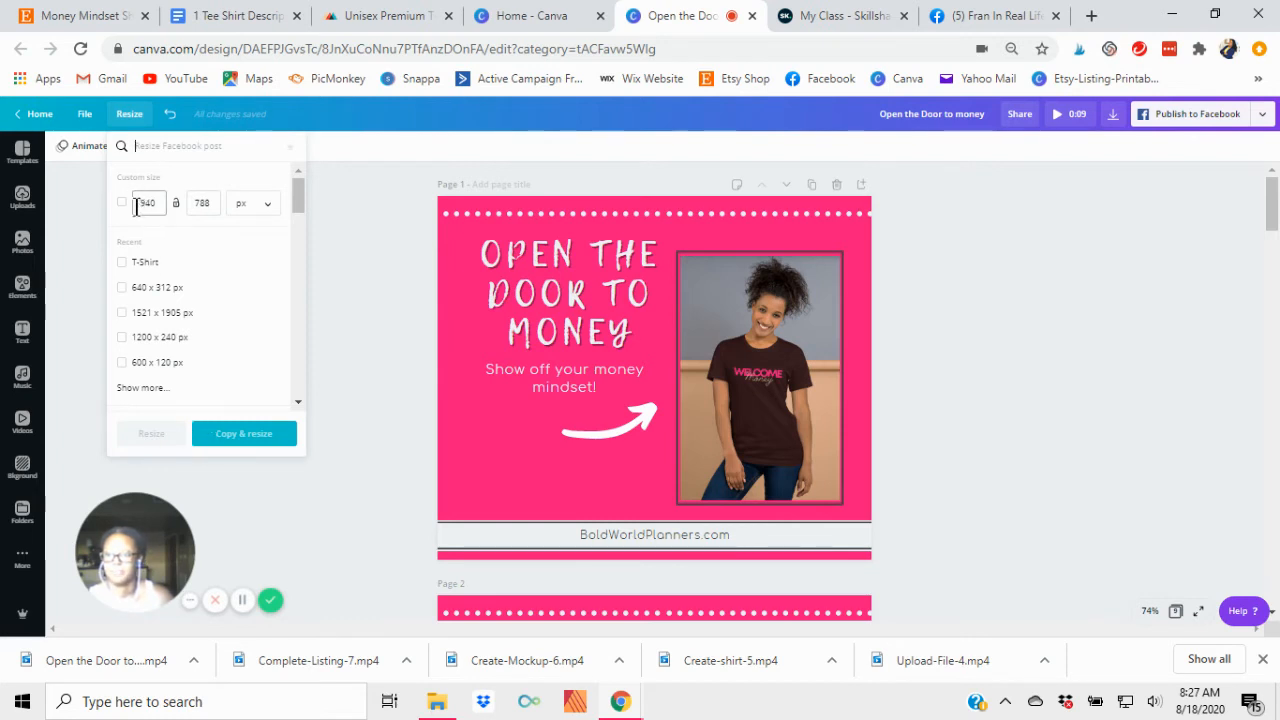
drag(160, 205, 137, 203)
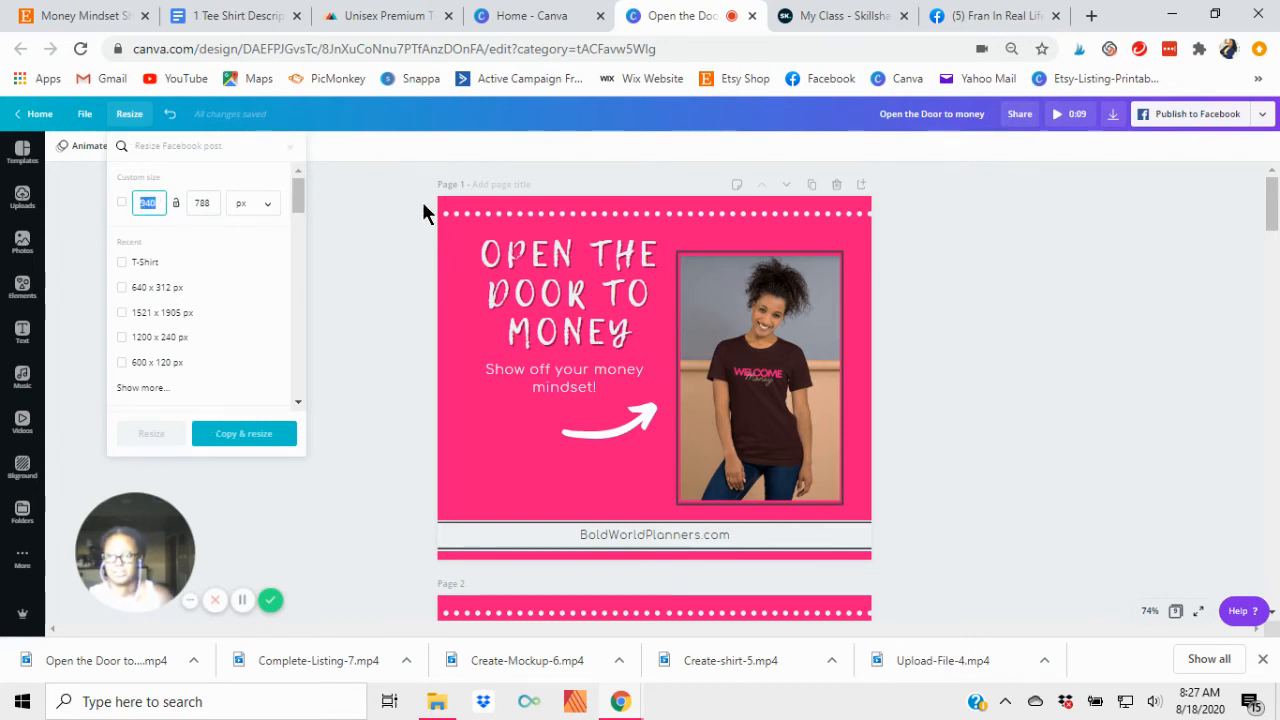
text(500)
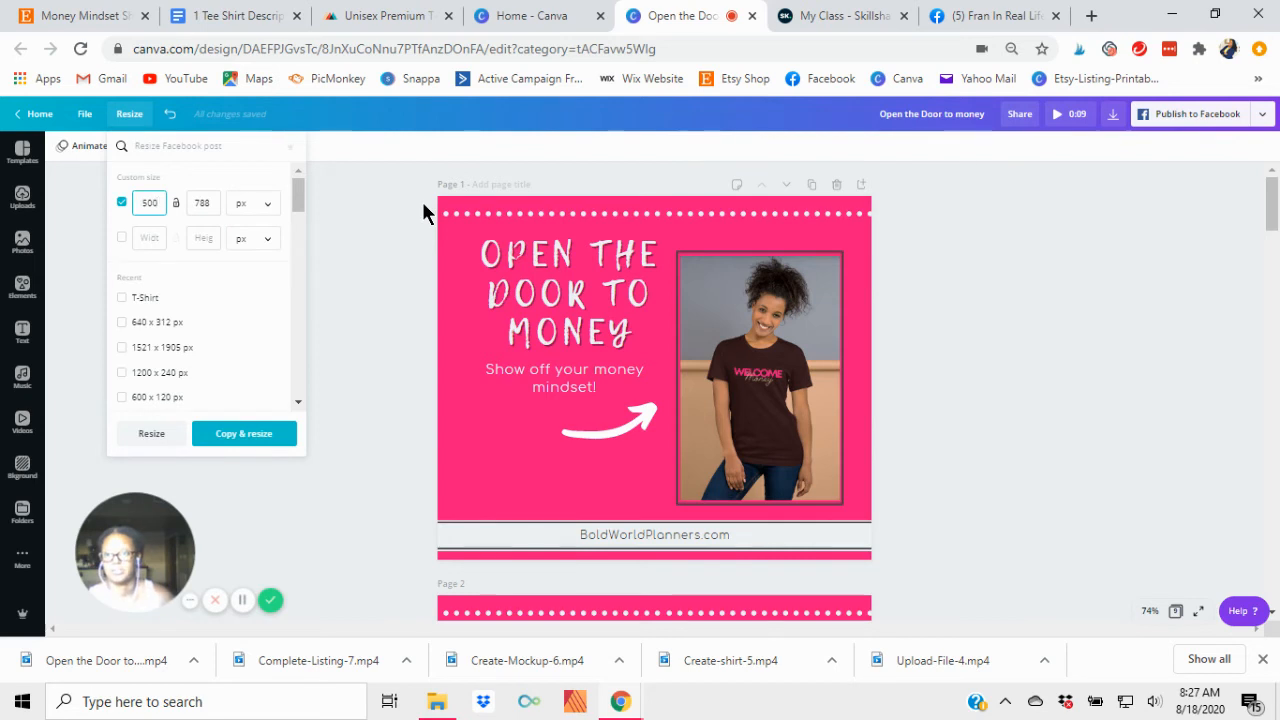
click(218, 203)
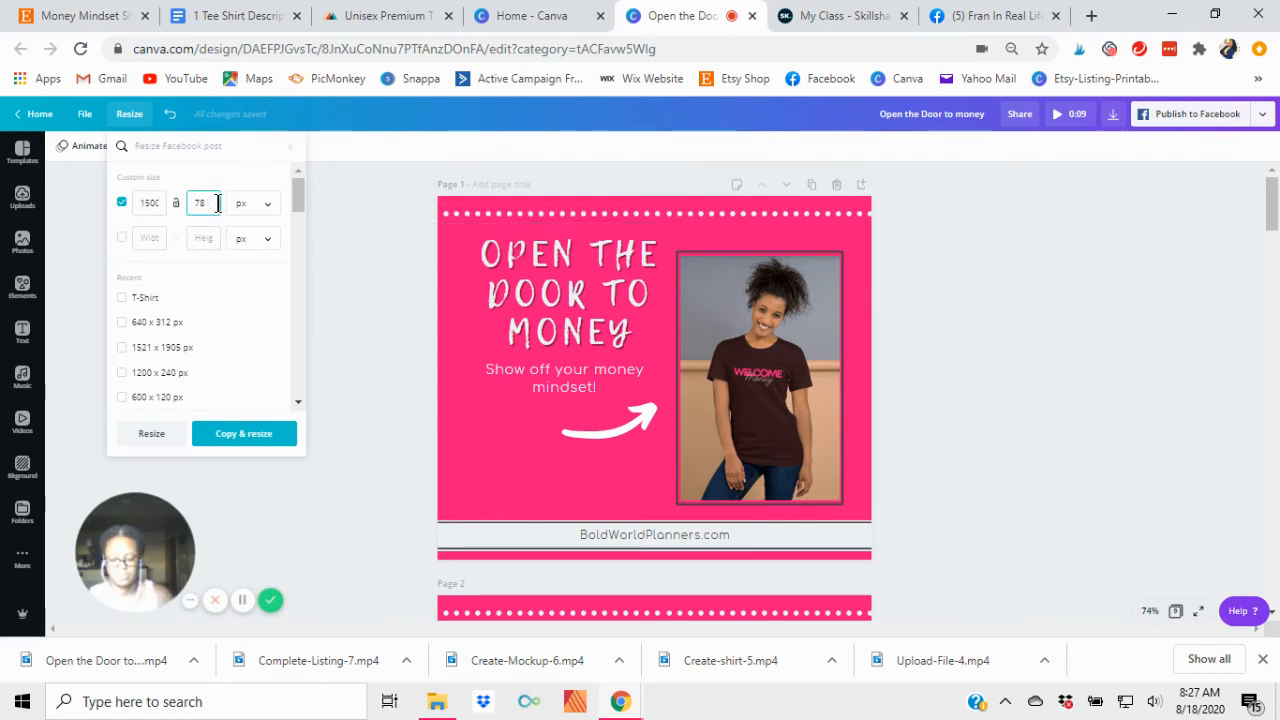
key(BackSpace)
key(BackSpace)
key(BackSpace)
text(2250)
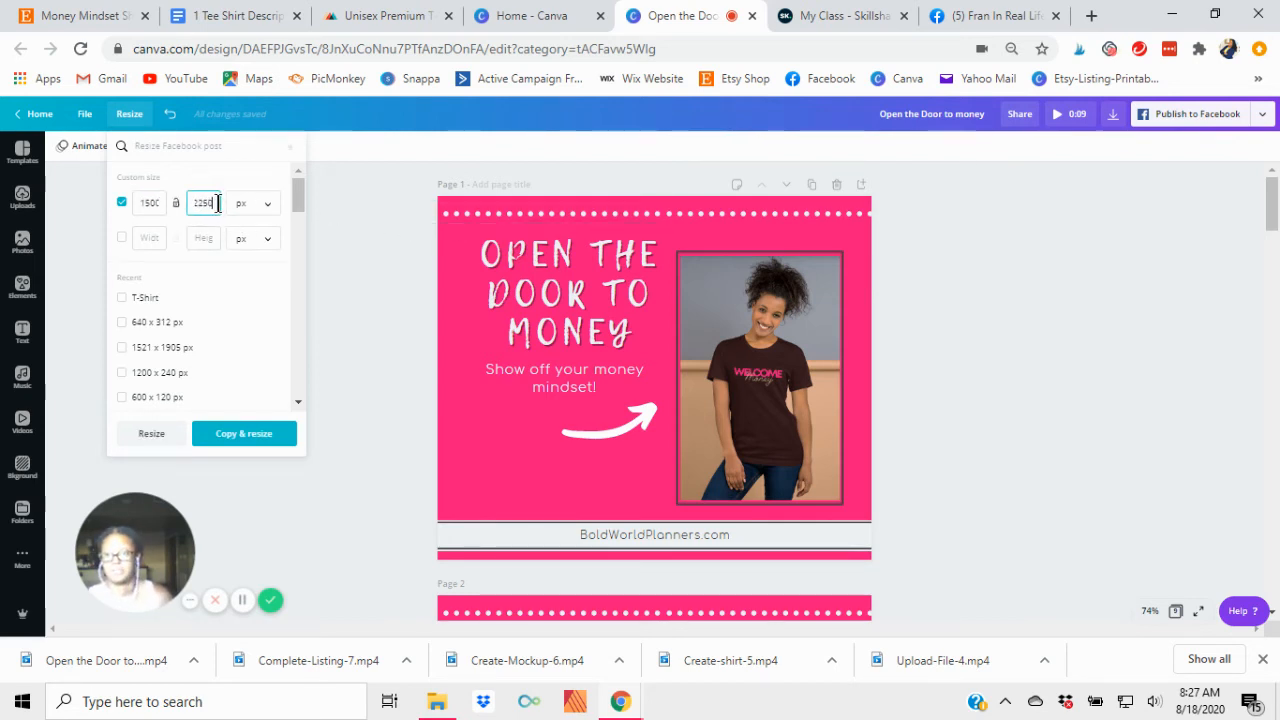
click(238, 434)
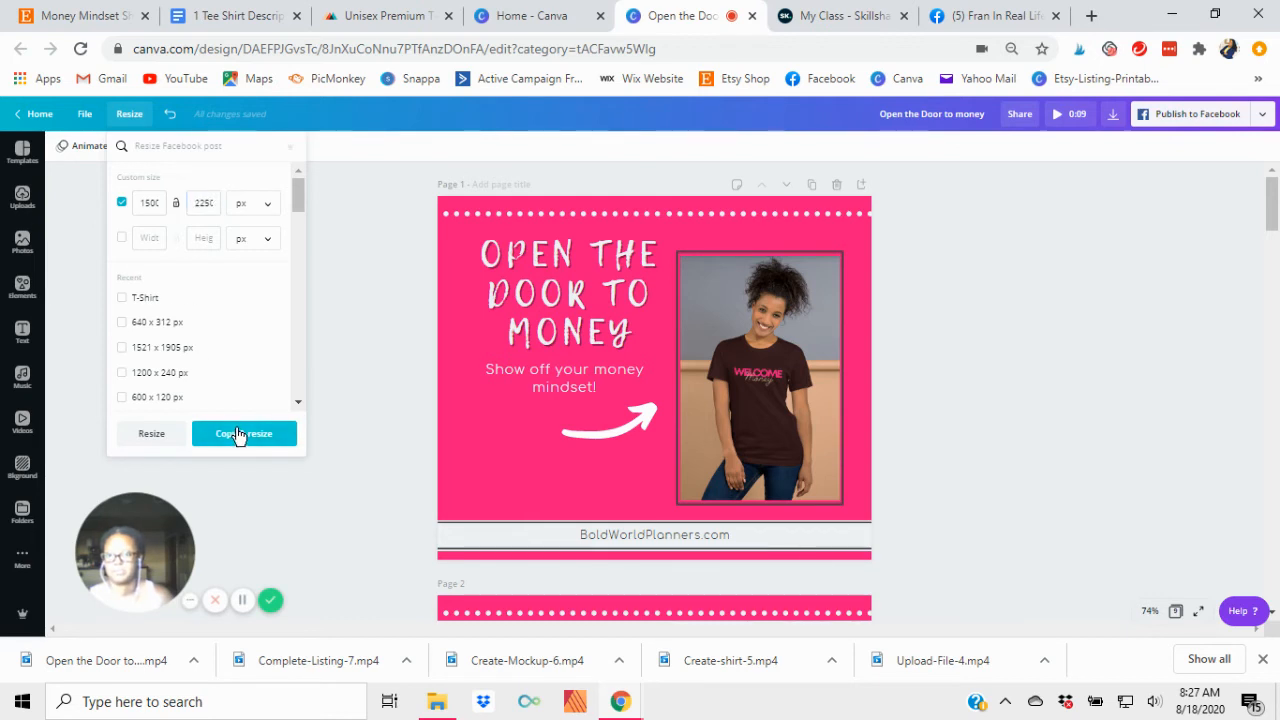
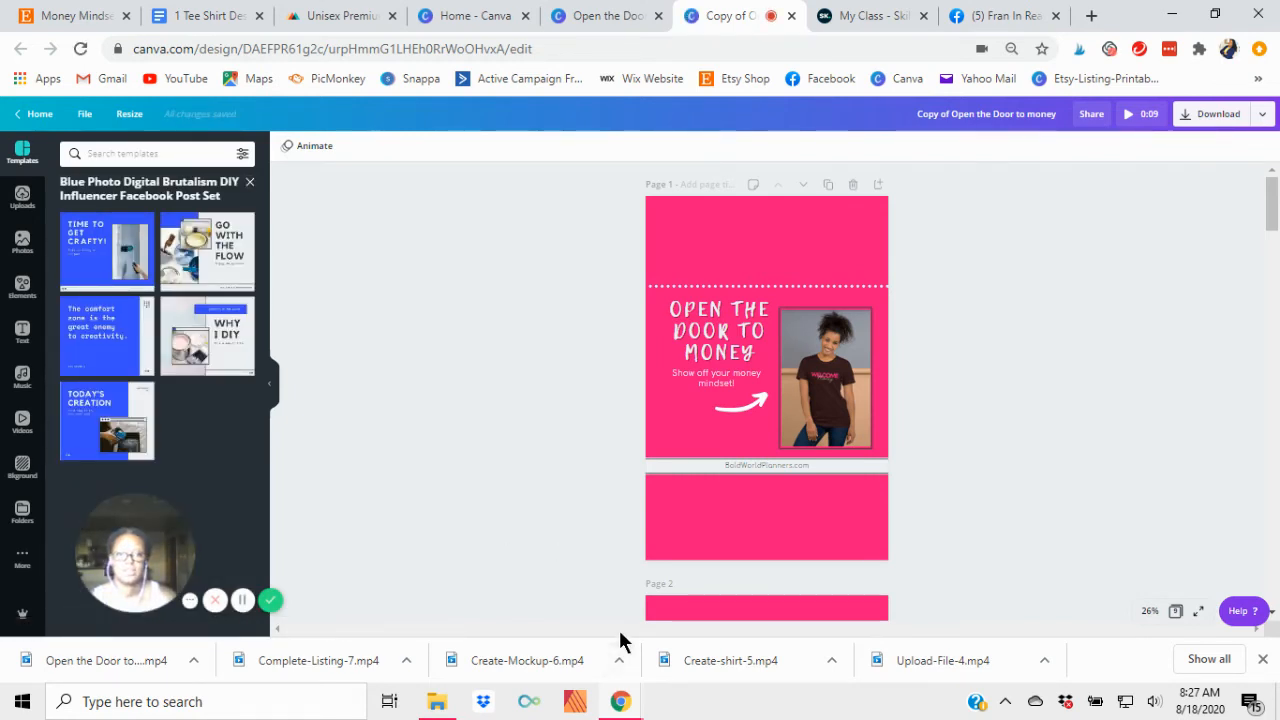
Step: Rename the copied design as "Pinterest-reel-open-money"
click(1062, 118)
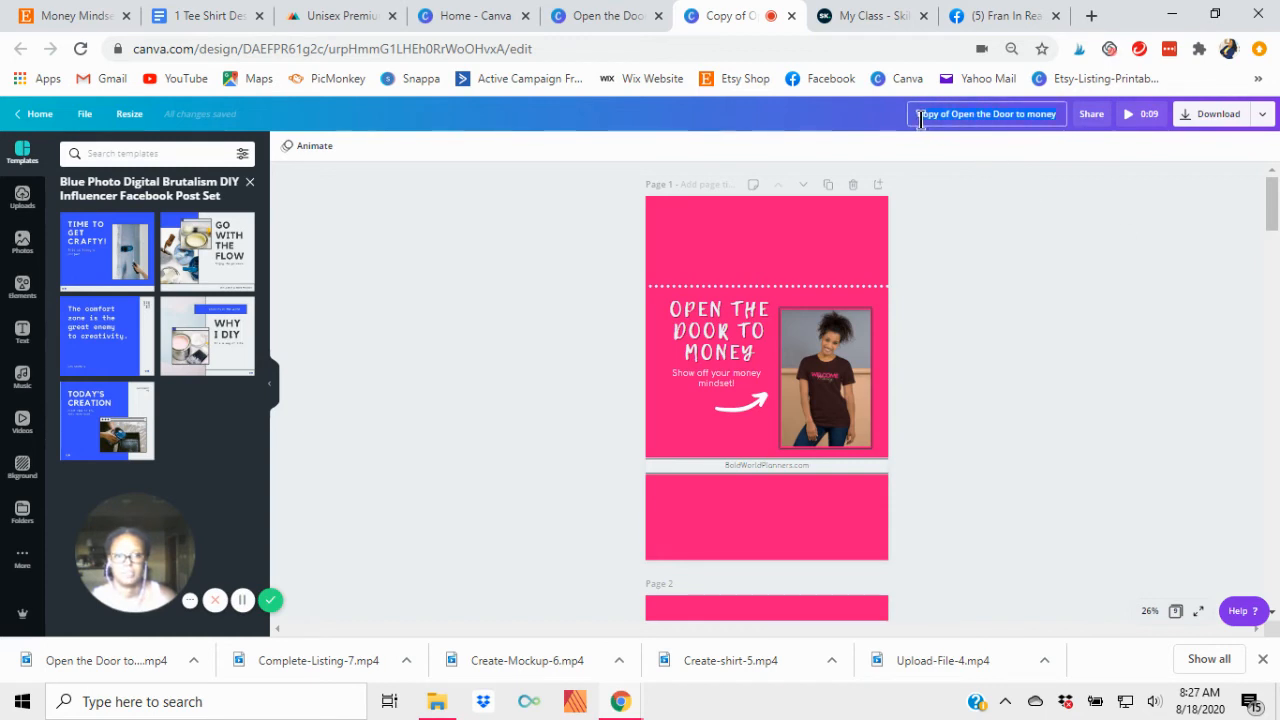
text(CPinte)
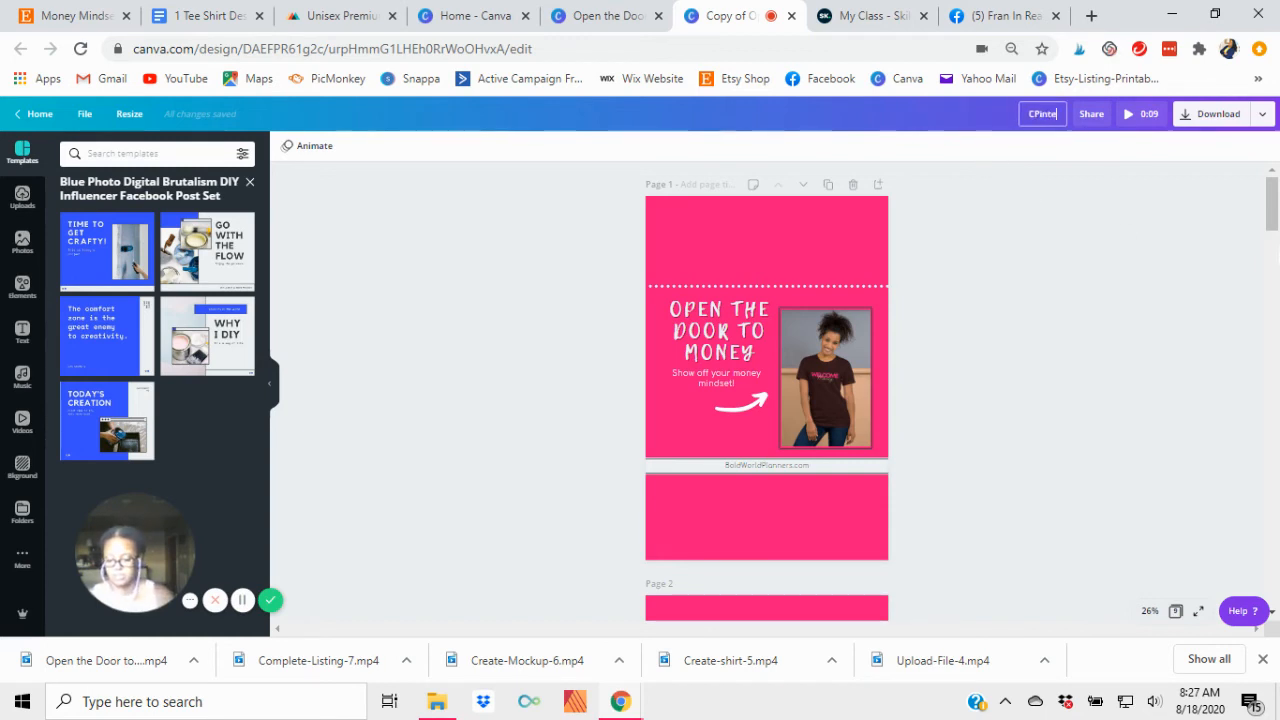
text(rest)
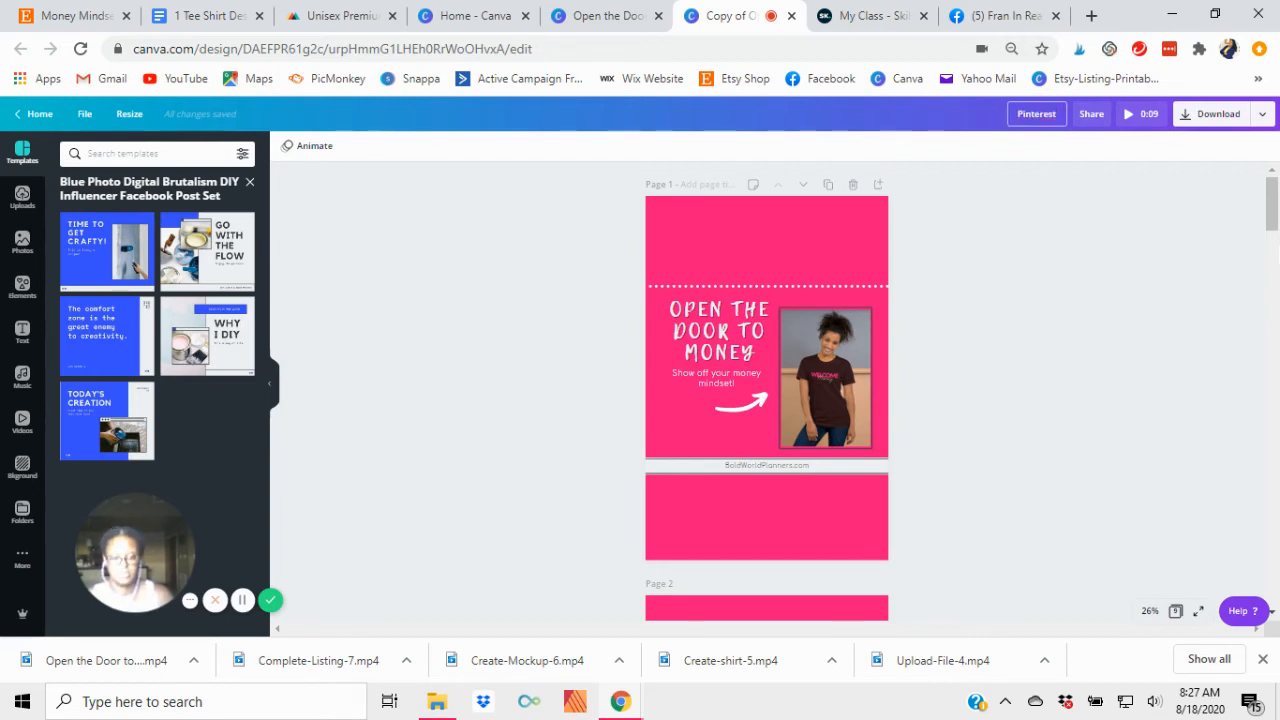
text(-r)
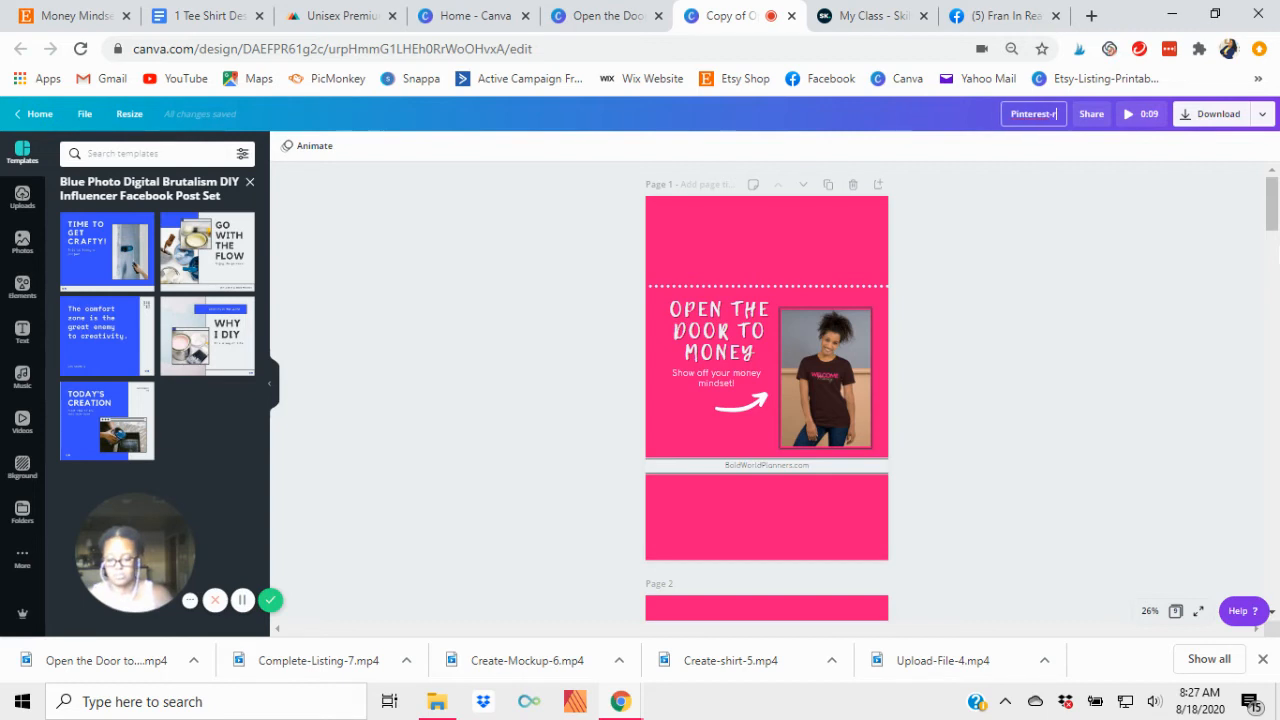
text(ead)
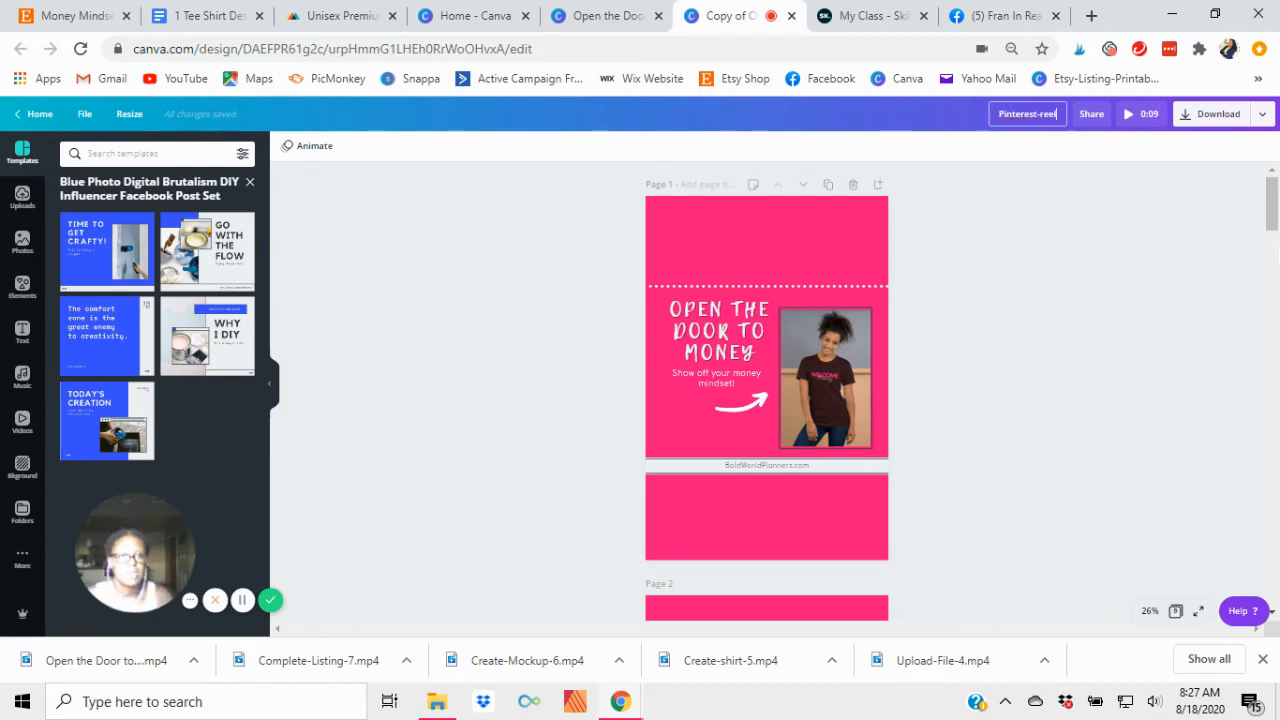
text(-open)
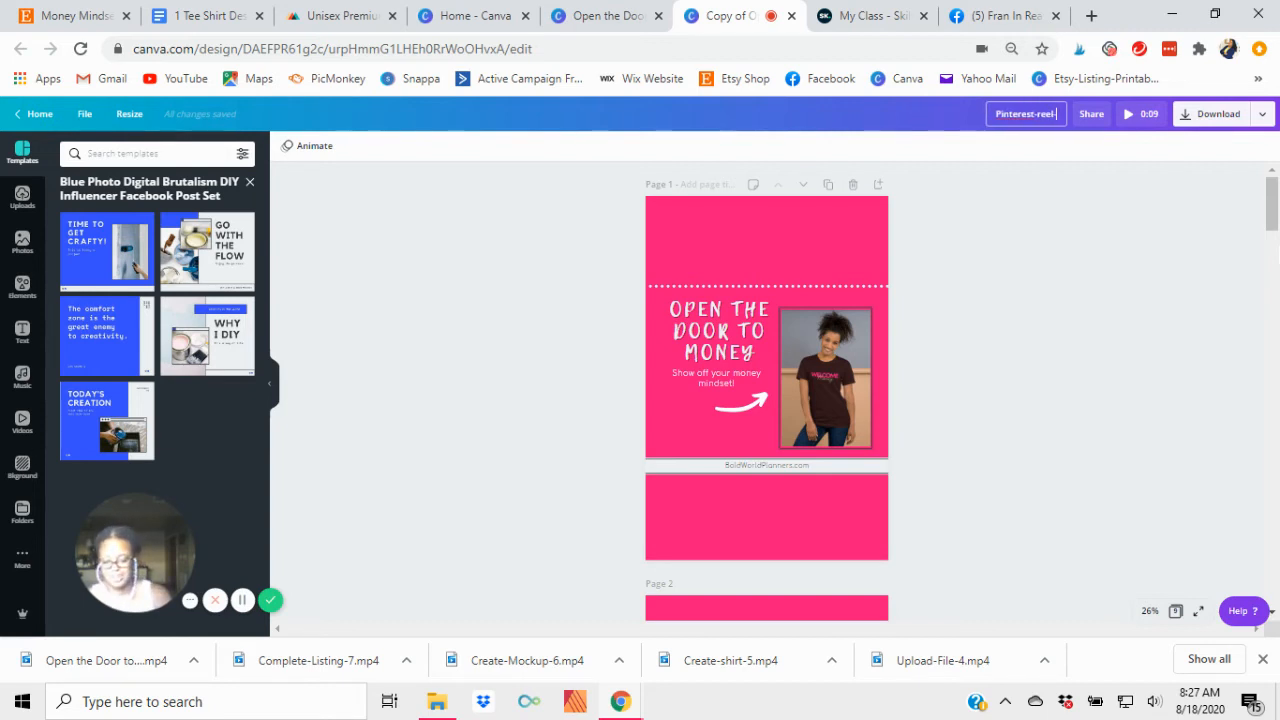
text(-money)
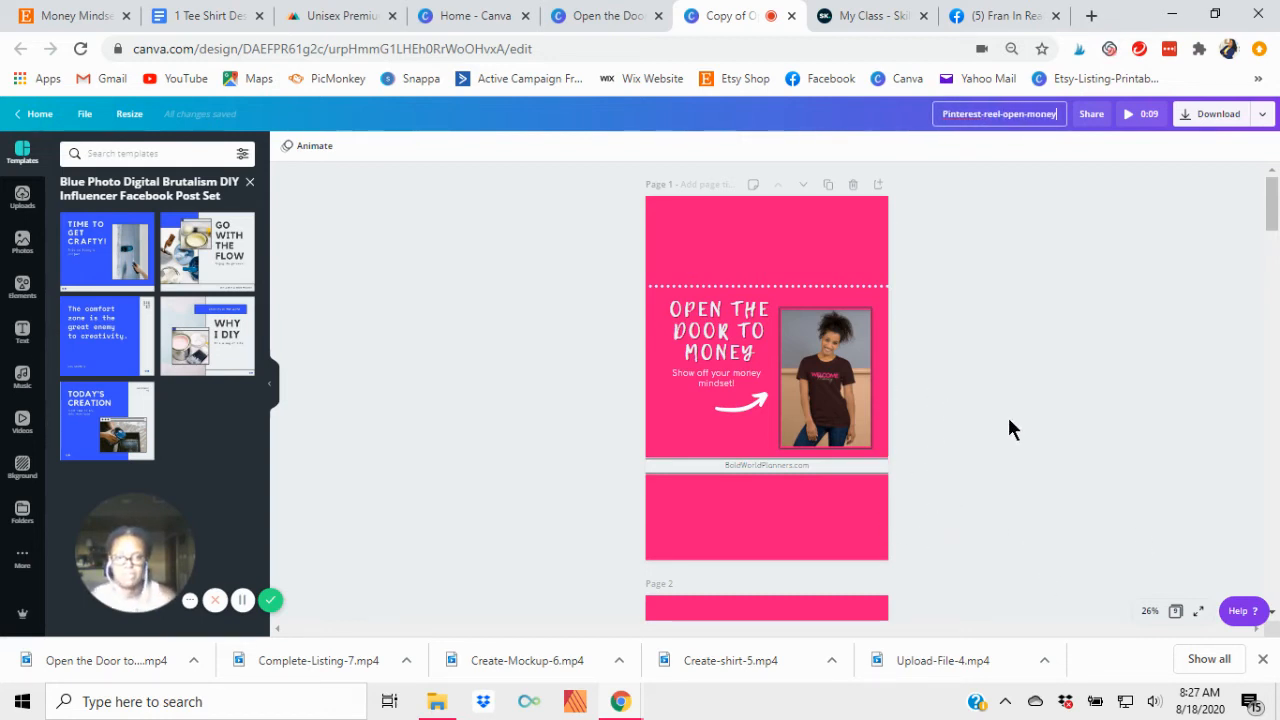
Step: Move both dotted line segments on page 1 up to the page's top edge
scroll(846, 381, down, 2)
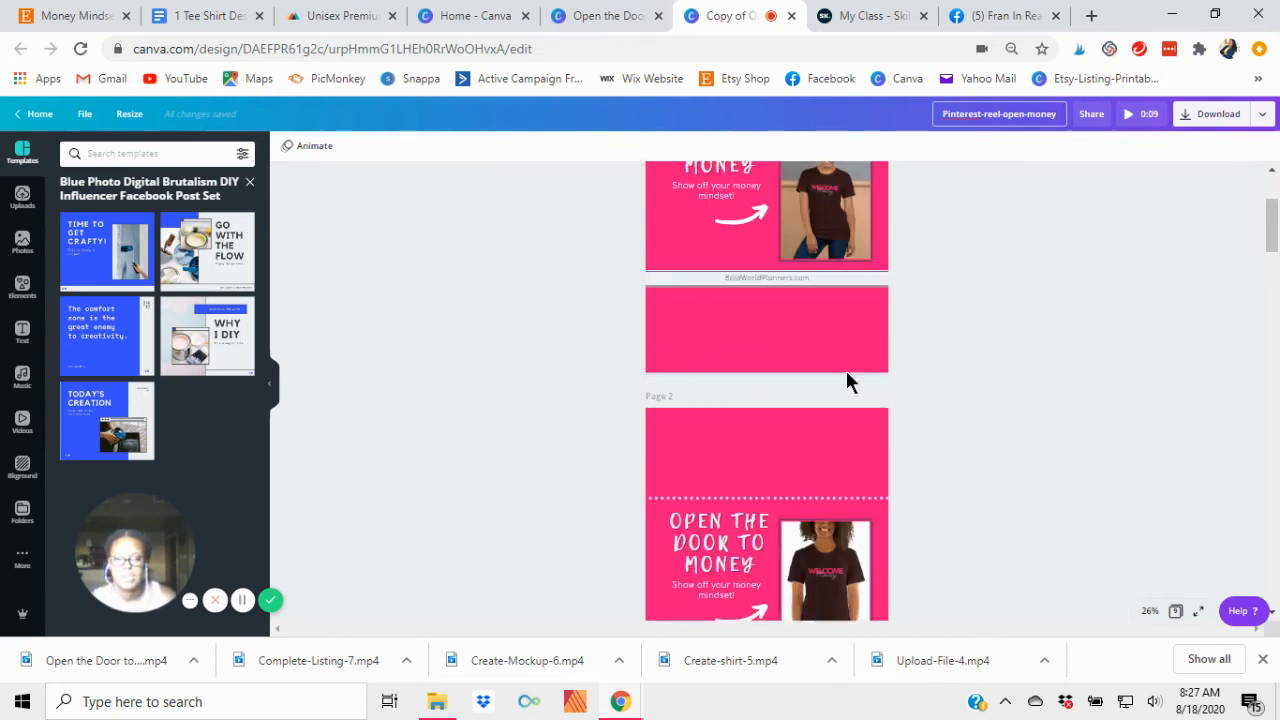
scroll(666, 349, up, 2)
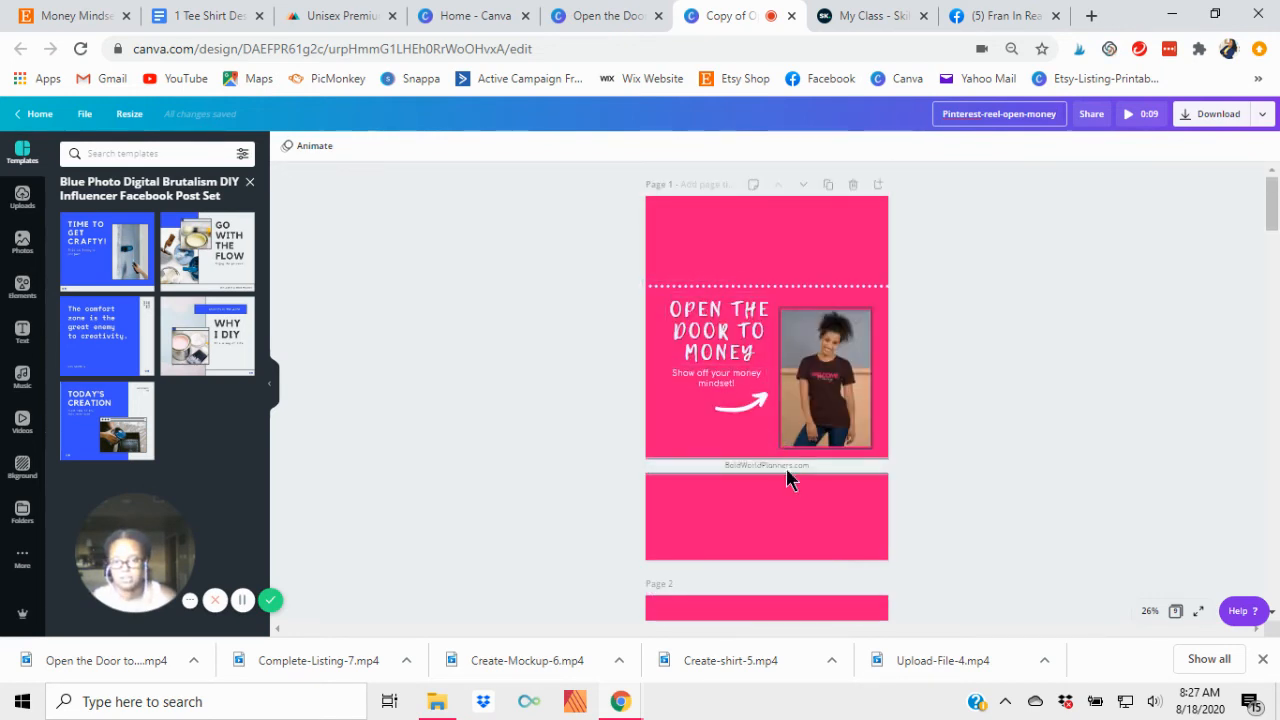
scroll(787, 472, down, 9)
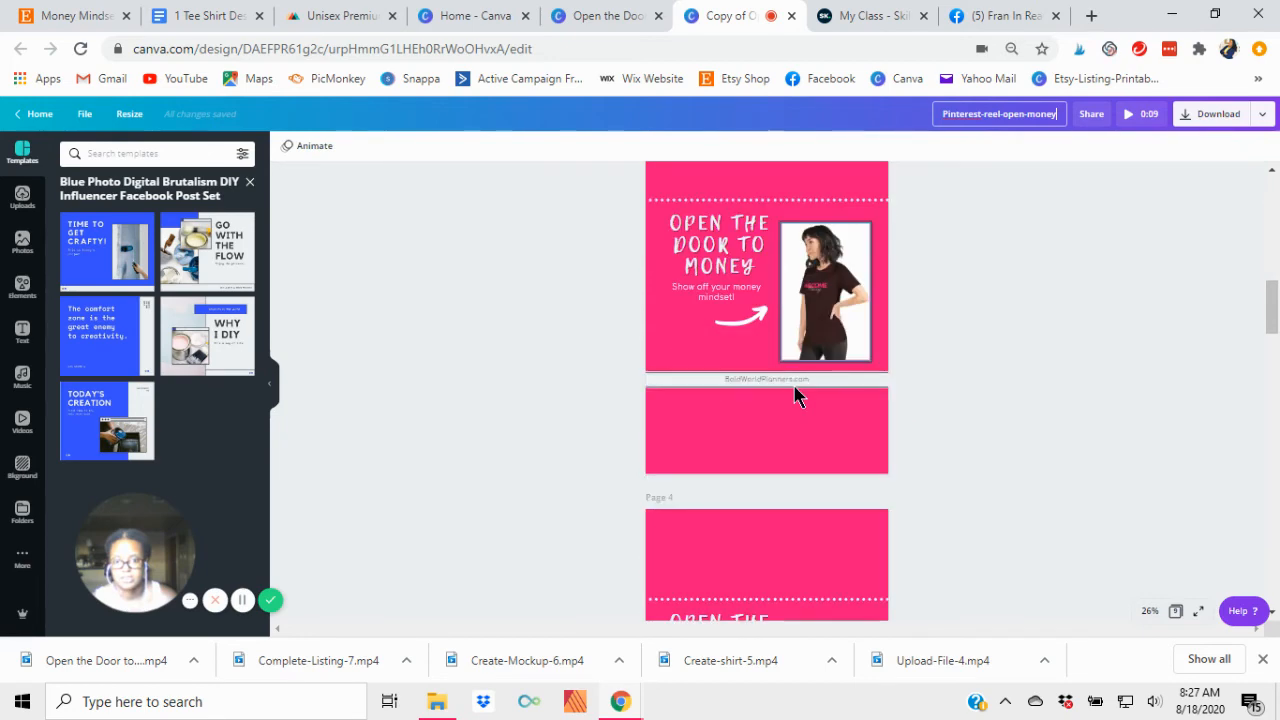
scroll(797, 395, up, 9)
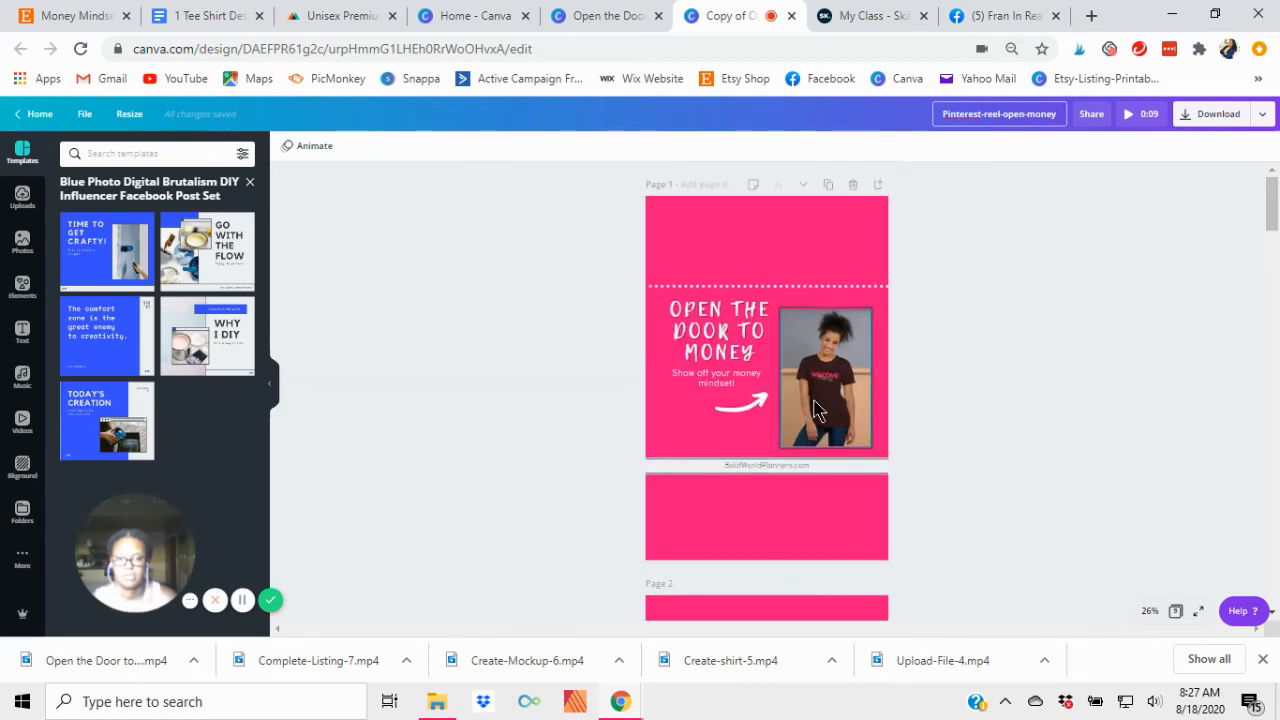
click(793, 290)
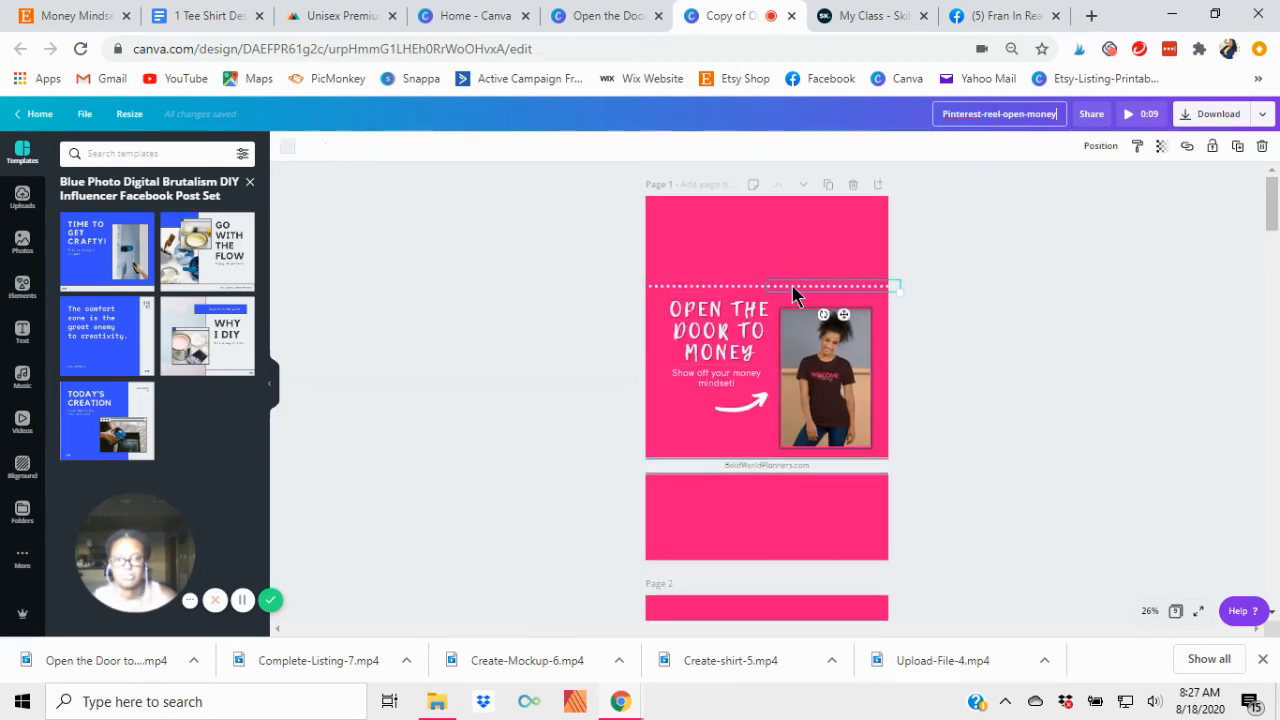
drag(793, 290, 803, 203)
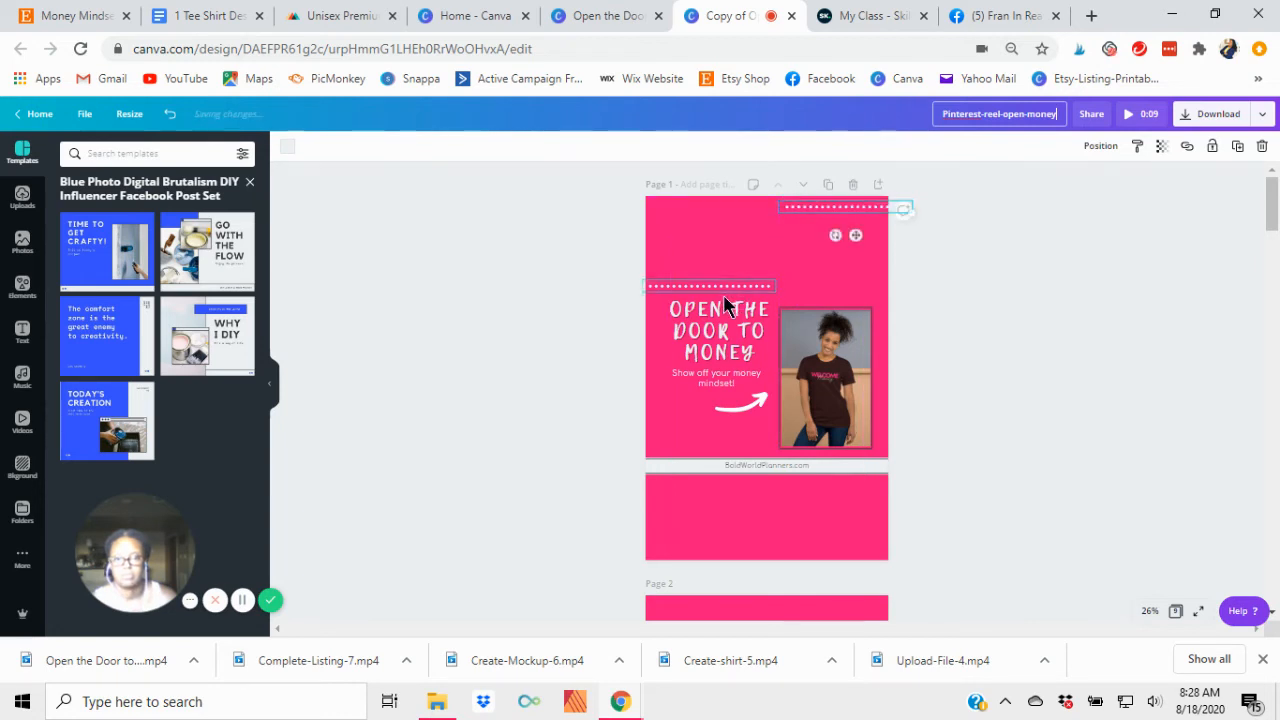
drag(703, 287, 709, 212)
click(1015, 385)
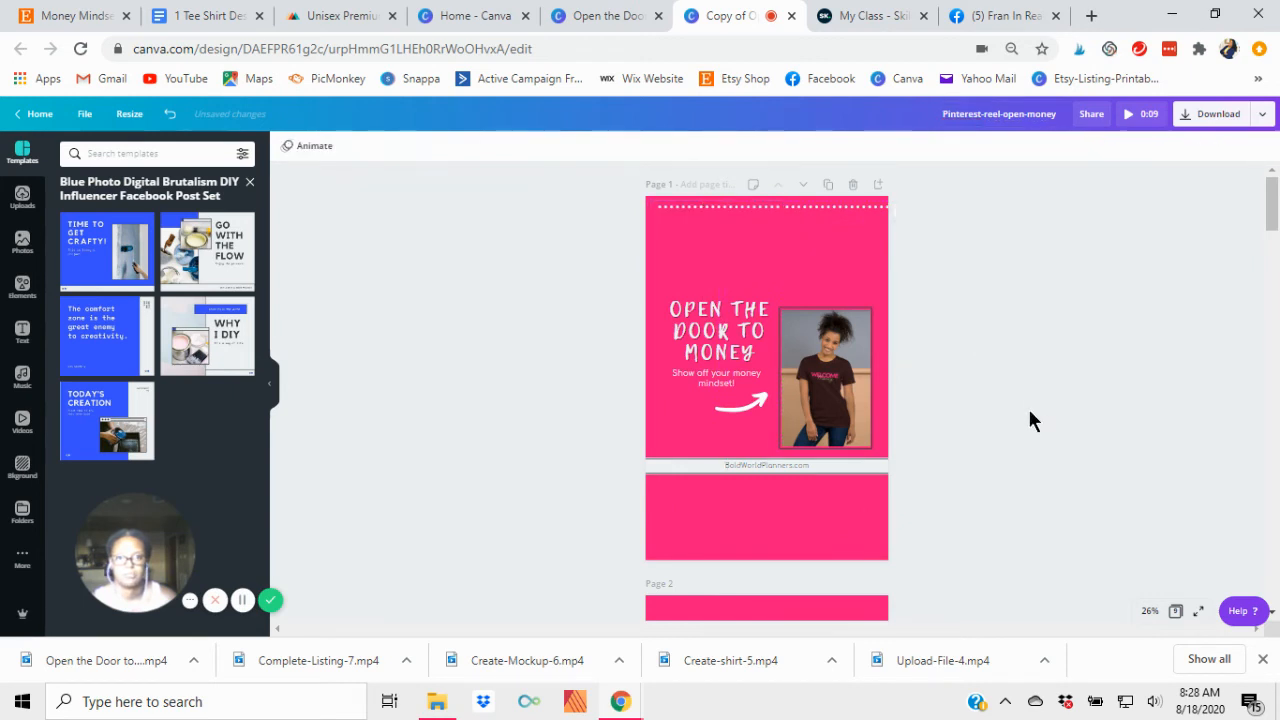
Step: Enlarge one dotted line to about 1,463 px wide so it alone spans the page, and align it along the top edge
click(711, 212)
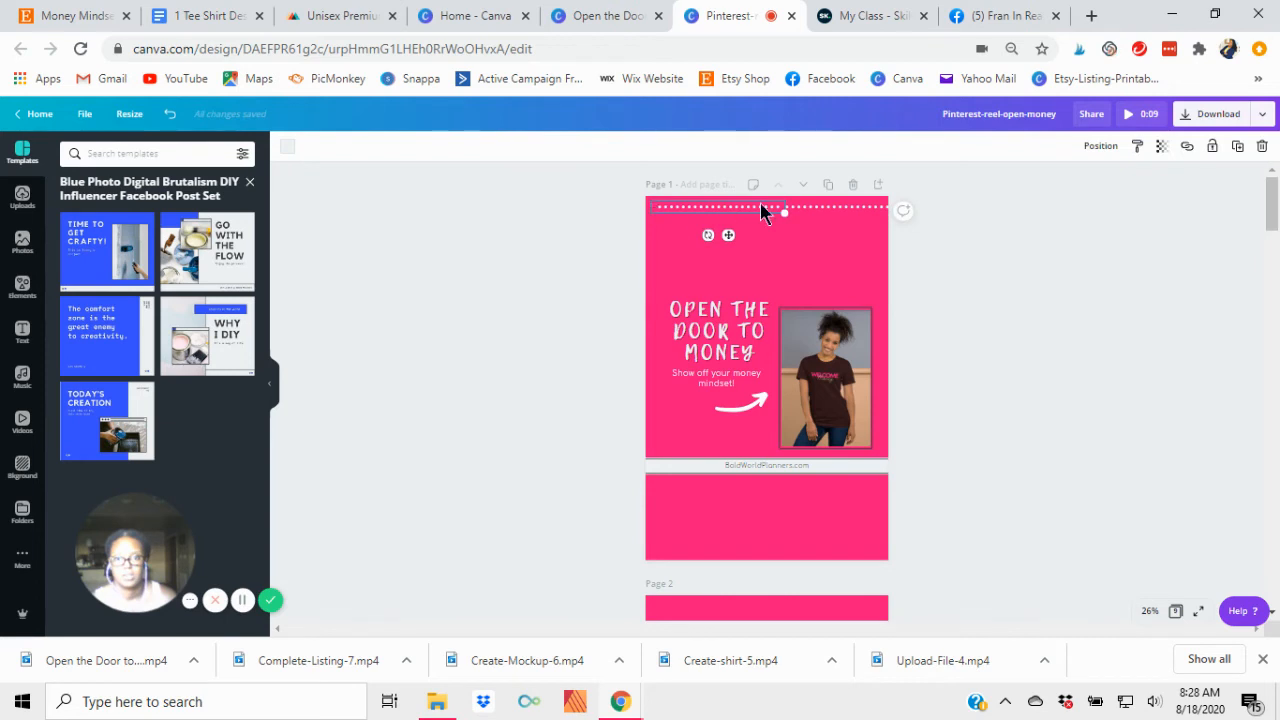
drag(788, 216, 888, 240)
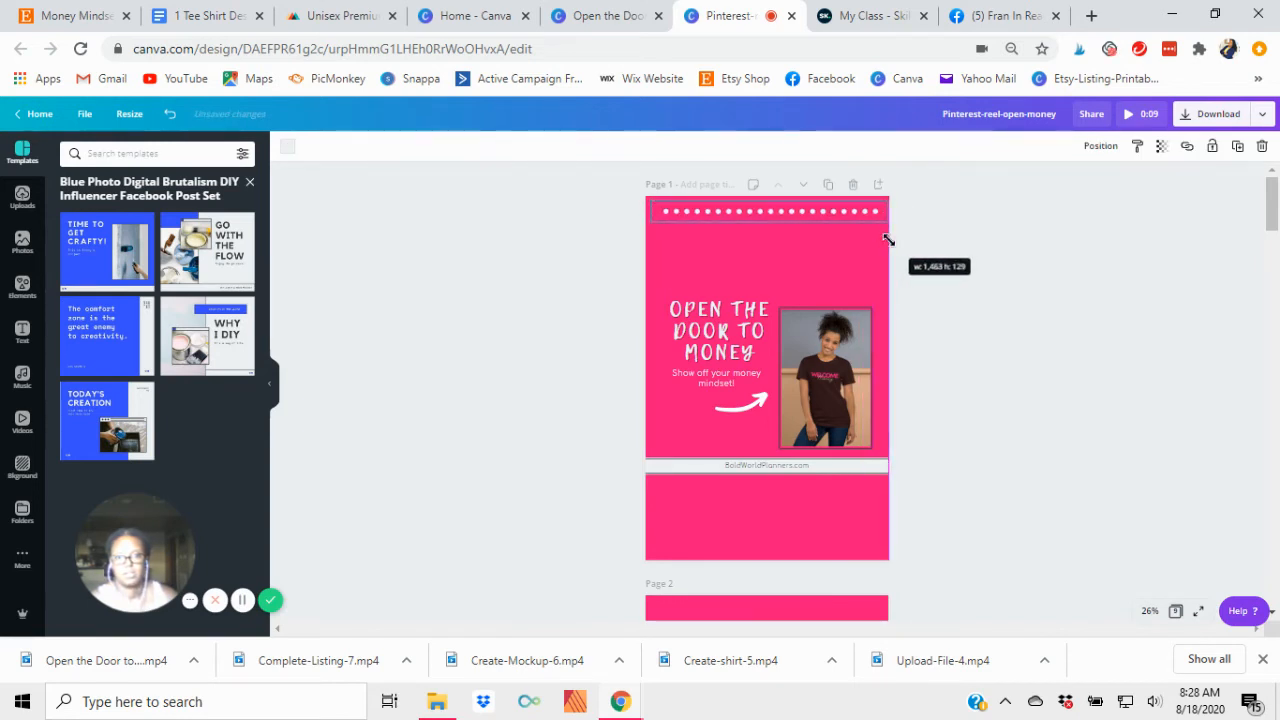
drag(798, 214, 791, 211)
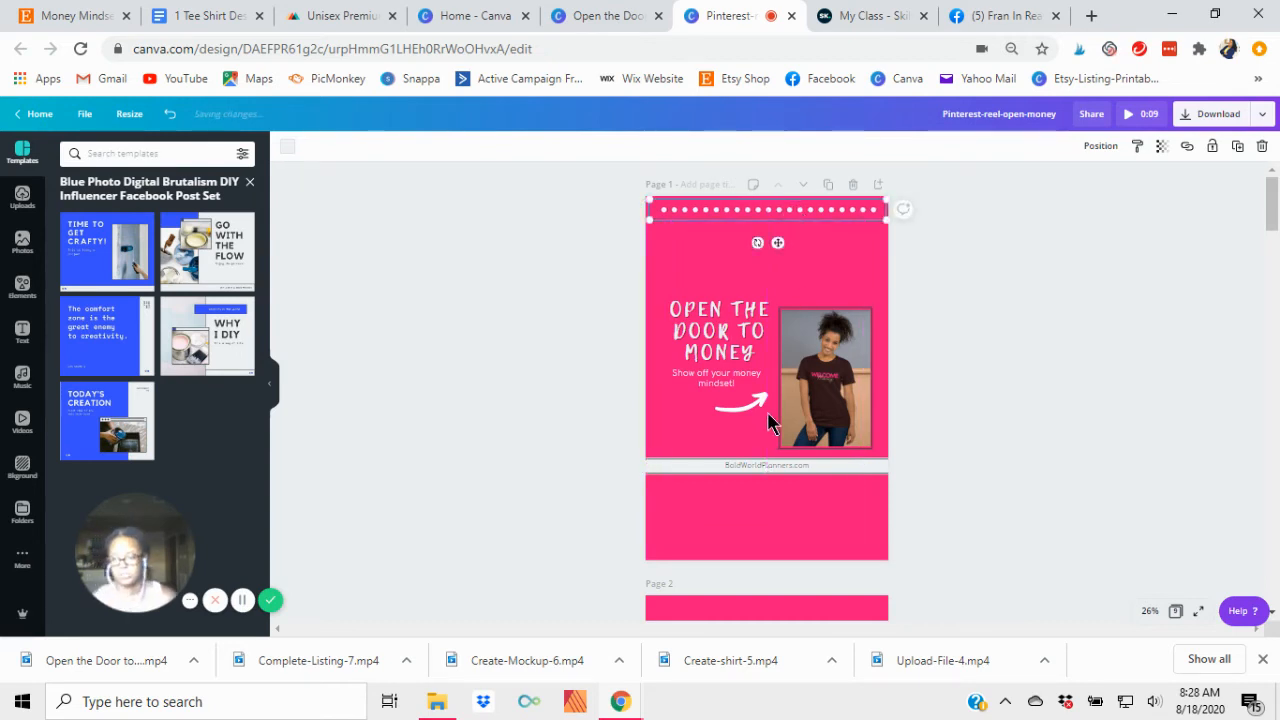
Step: Move the light footer strip and its BoldWorldPlanners.com text down near the bottom edge of page 1
click(835, 475)
drag(835, 475, 835, 539)
drag(843, 466, 848, 539)
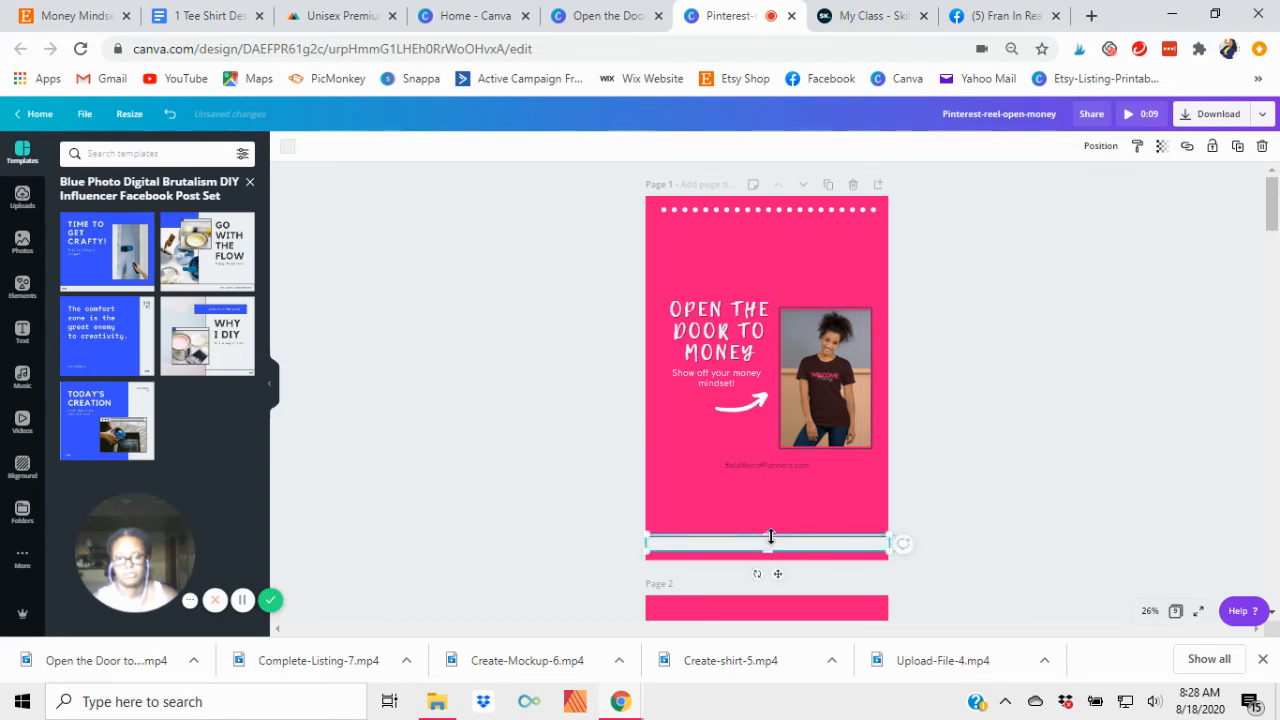
drag(769, 473, 766, 541)
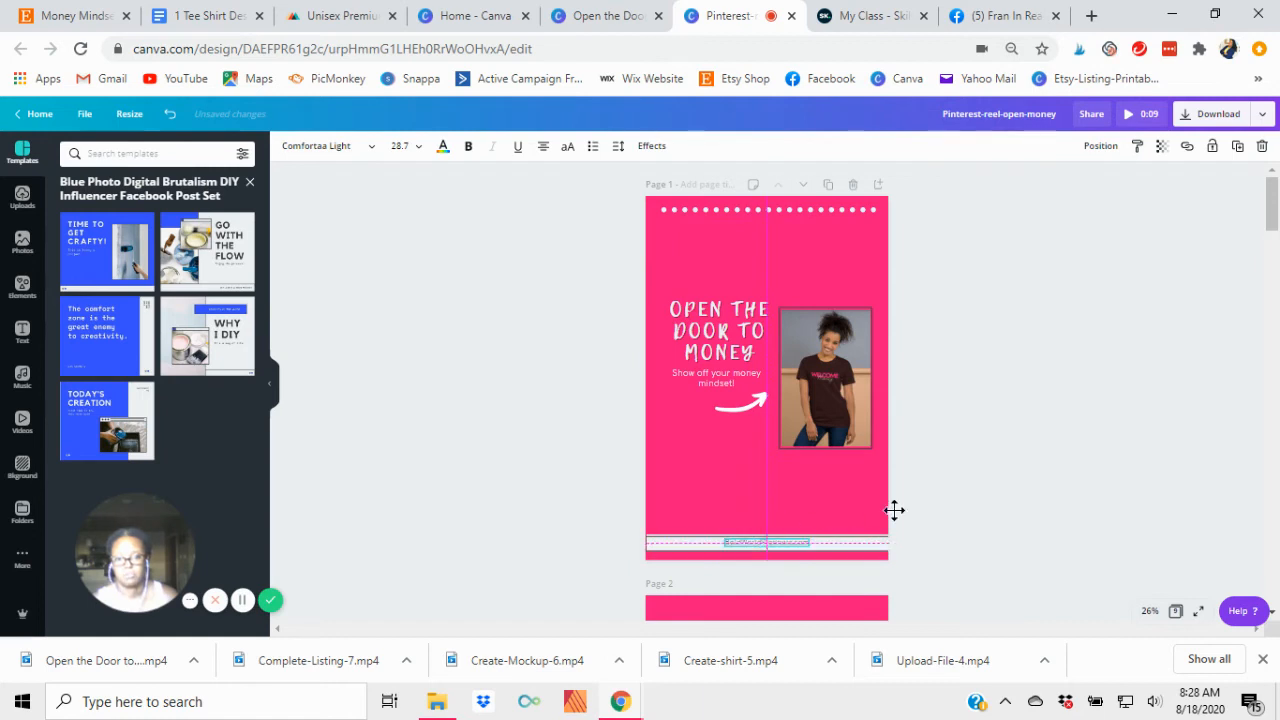
Step: Move the "Open the door to money" heading below the dotted line and widen its text box to about 1,454 px
click(741, 342)
drag(661, 293, 645, 282)
drag(708, 323, 886, 286)
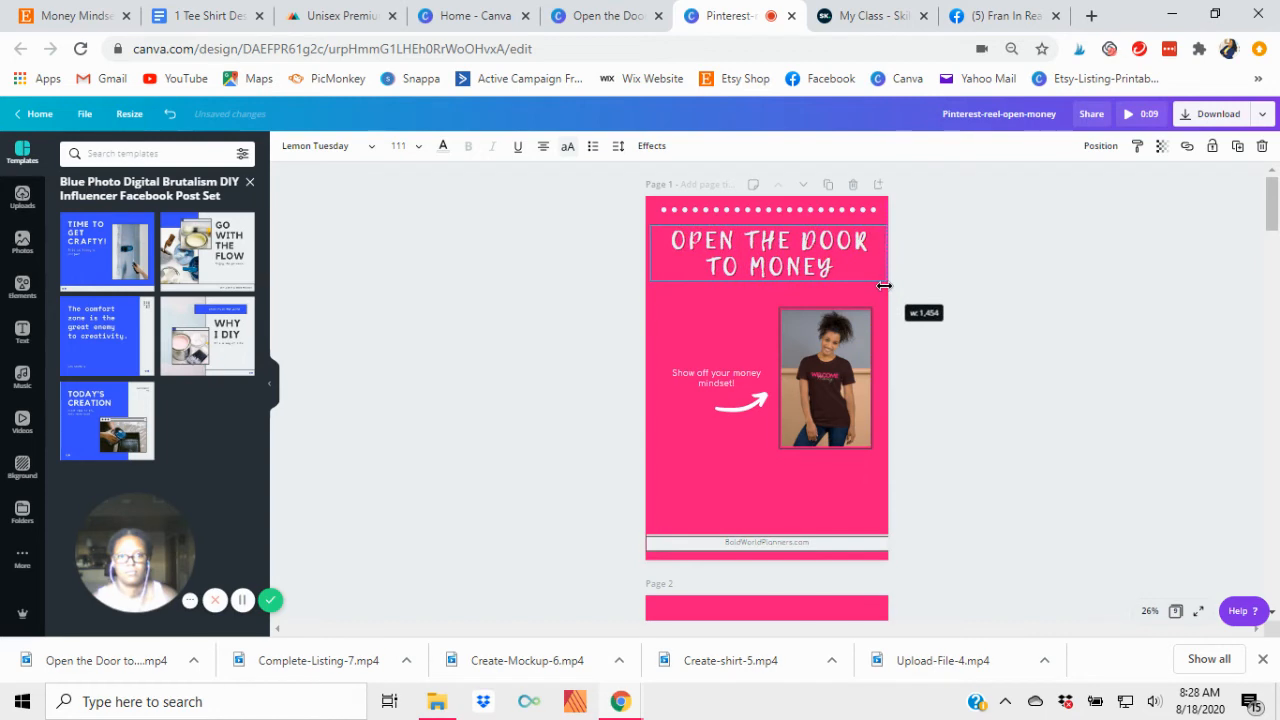
Step: Reshape the "Show off your money mindset!" text box into a narrower block and set its font size to 56
click(710, 383)
drag(665, 365, 636, 358)
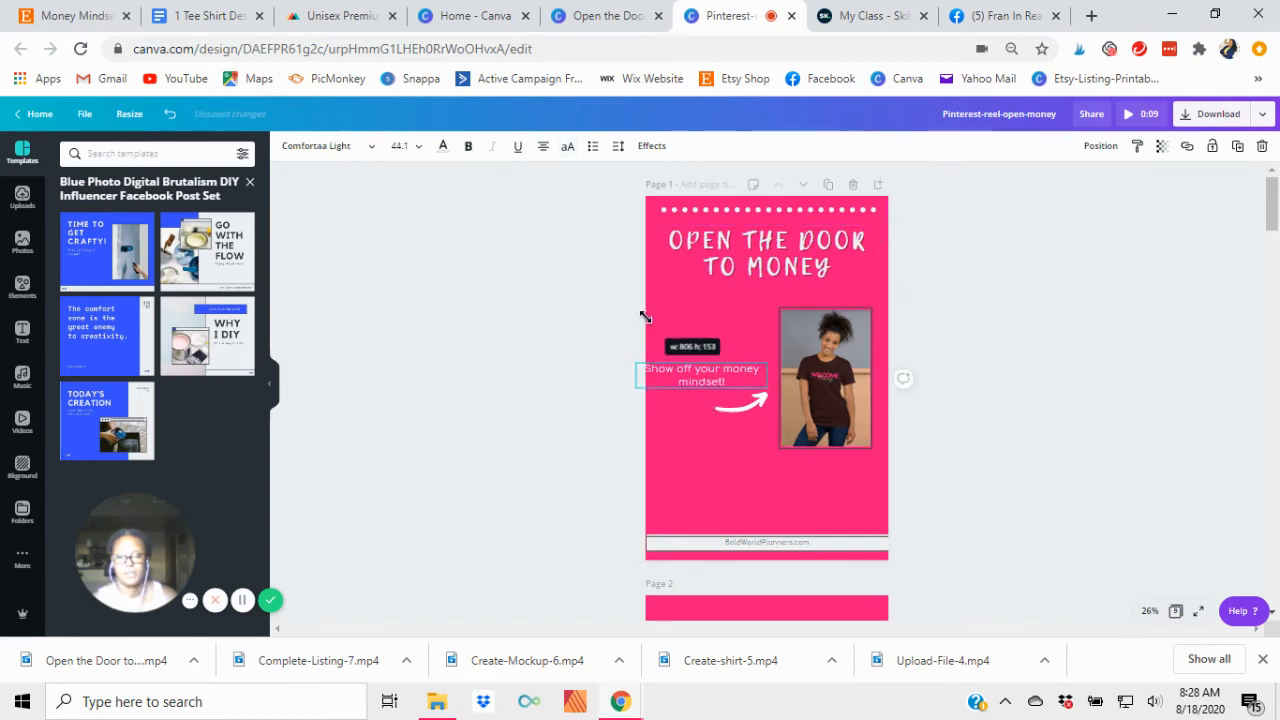
drag(708, 376, 742, 340)
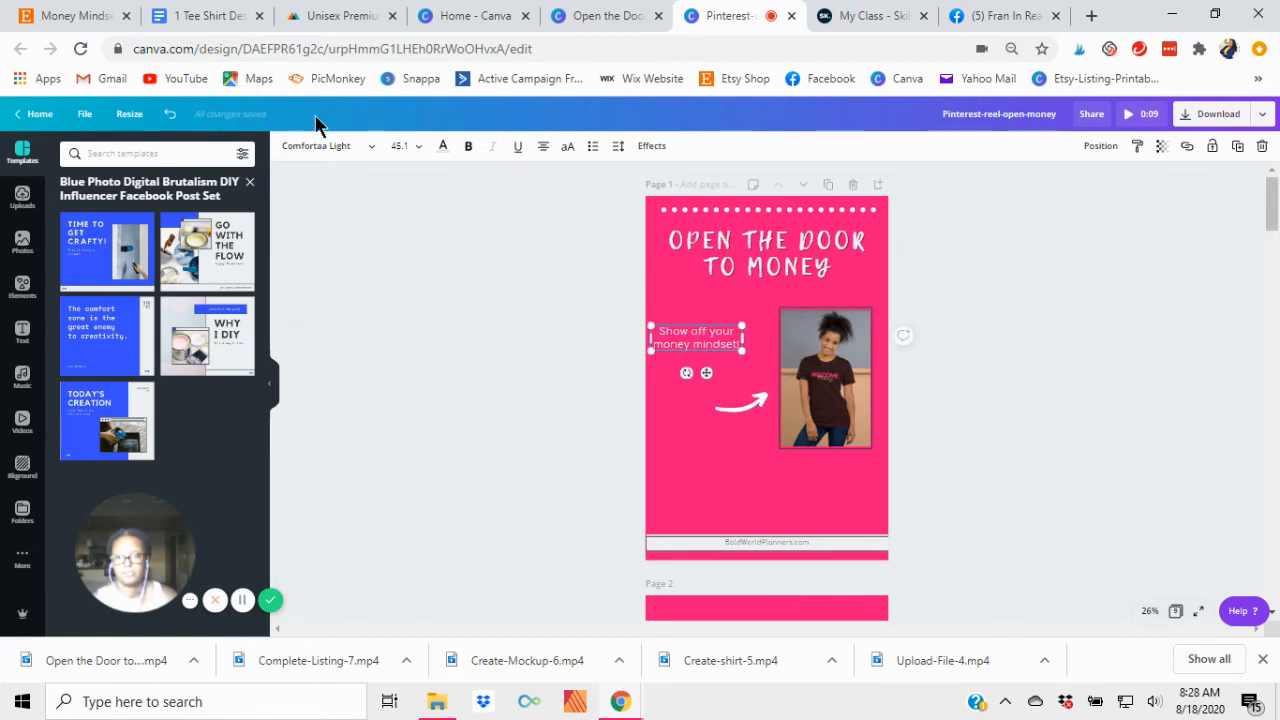
click(398, 146)
scroll(403, 423, down, 5)
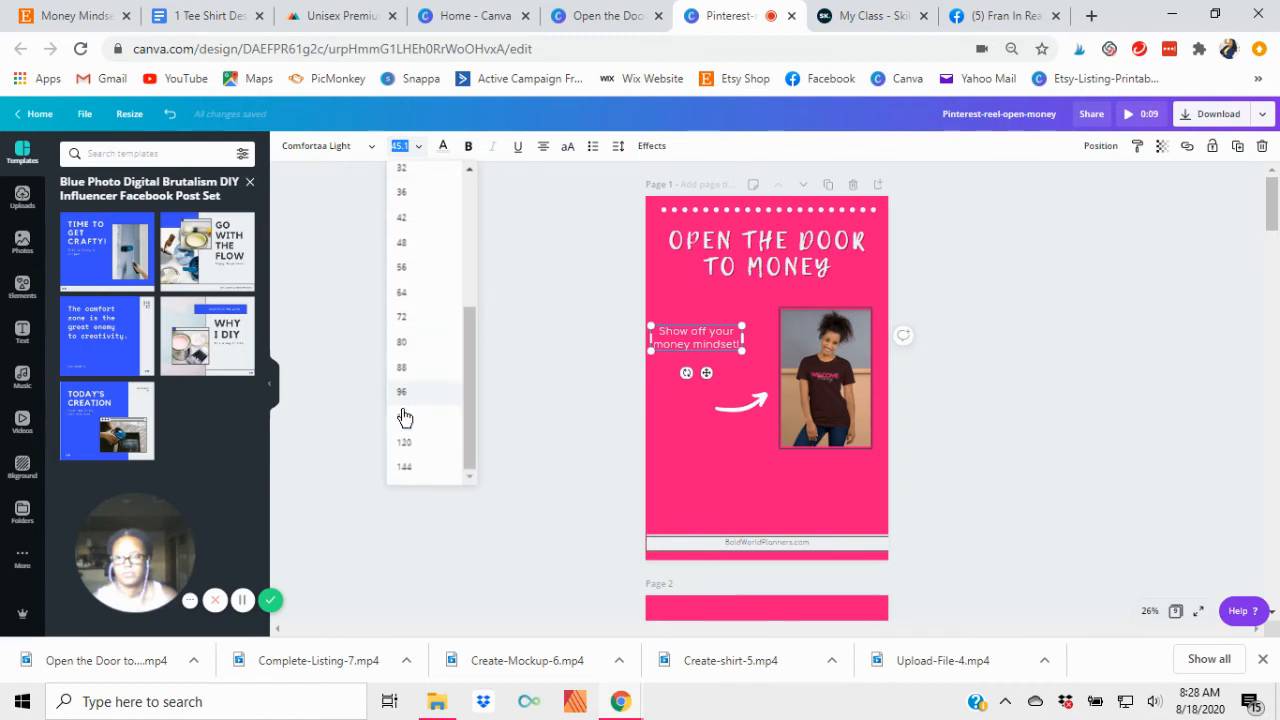
click(408, 268)
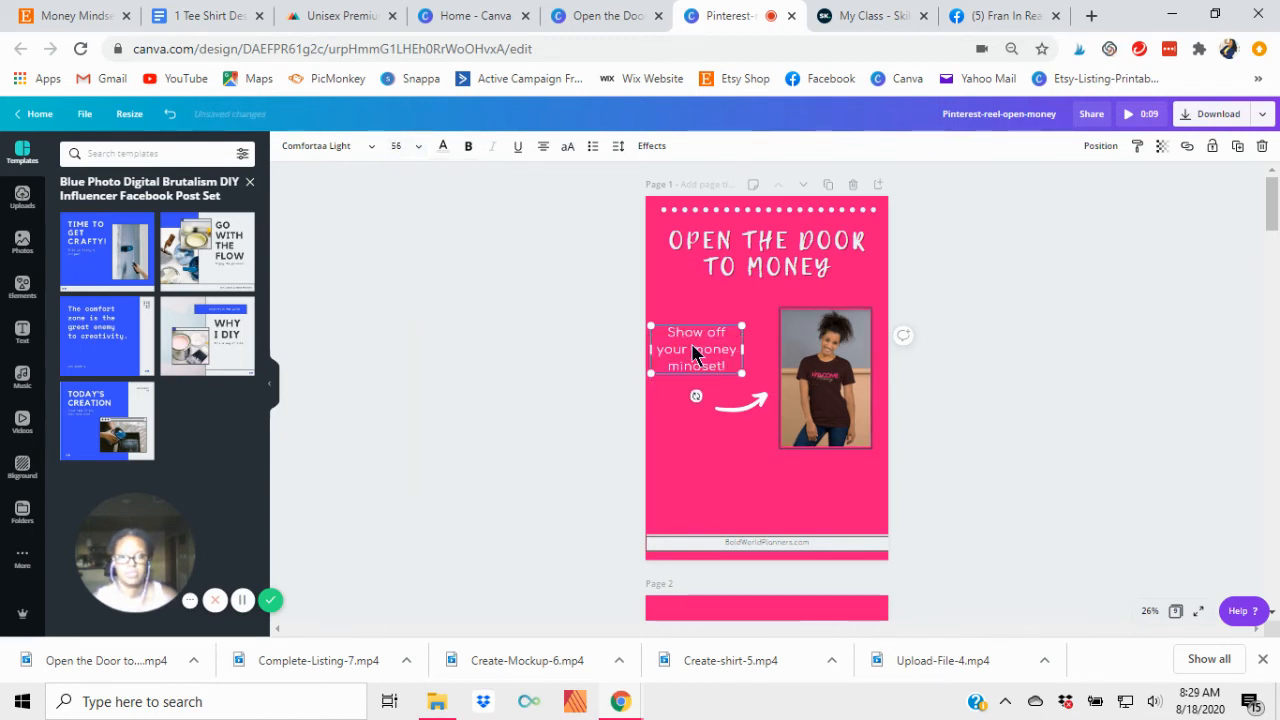
Step: Place the tagline between the heading and the arrow, and lengthen the arrow away from the photo
drag(716, 348, 726, 328)
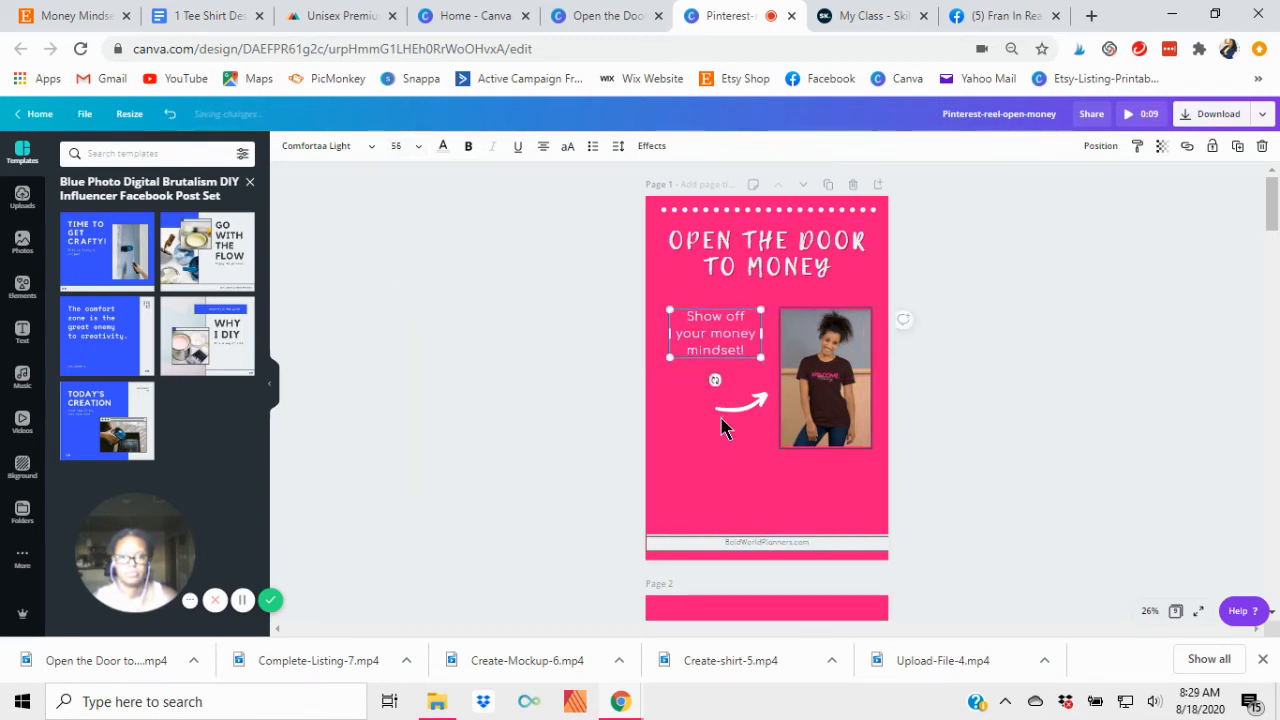
click(724, 420)
drag(716, 418, 699, 427)
Step: Move the shirt photo out of its frame toward the page's right edge, and enlarge and lower the empty frame
click(832, 404)
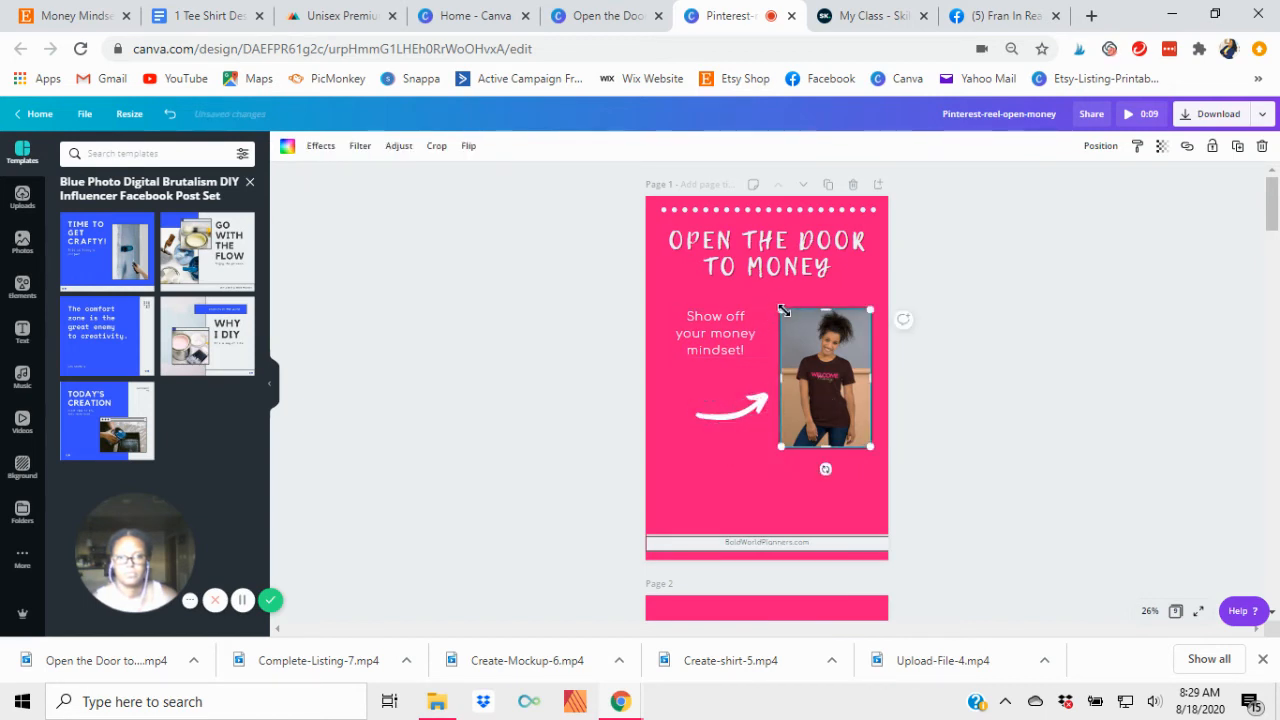
drag(832, 375, 757, 274)
mouse_move(823, 429)
mouse_down()
mouse_move(811, 451)
mouse_move(823, 451)
mouse_up()
Step: Move the tagline below the arrow and shift the arrow toward the page's left edge
drag(726, 346, 713, 491)
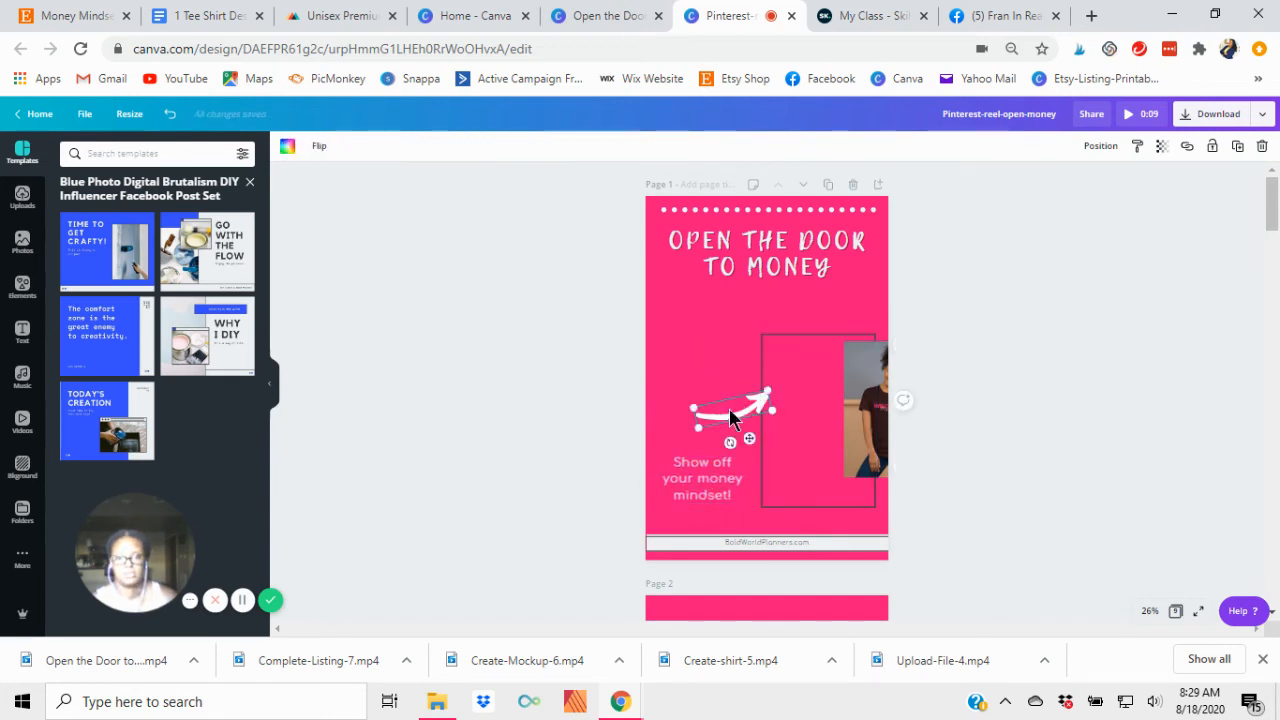
drag(731, 412, 693, 414)
Step: Enlarge the photo frame to about 855 x 1,295 px and position it beside the arrow, below the heading
drag(820, 399, 807, 375)
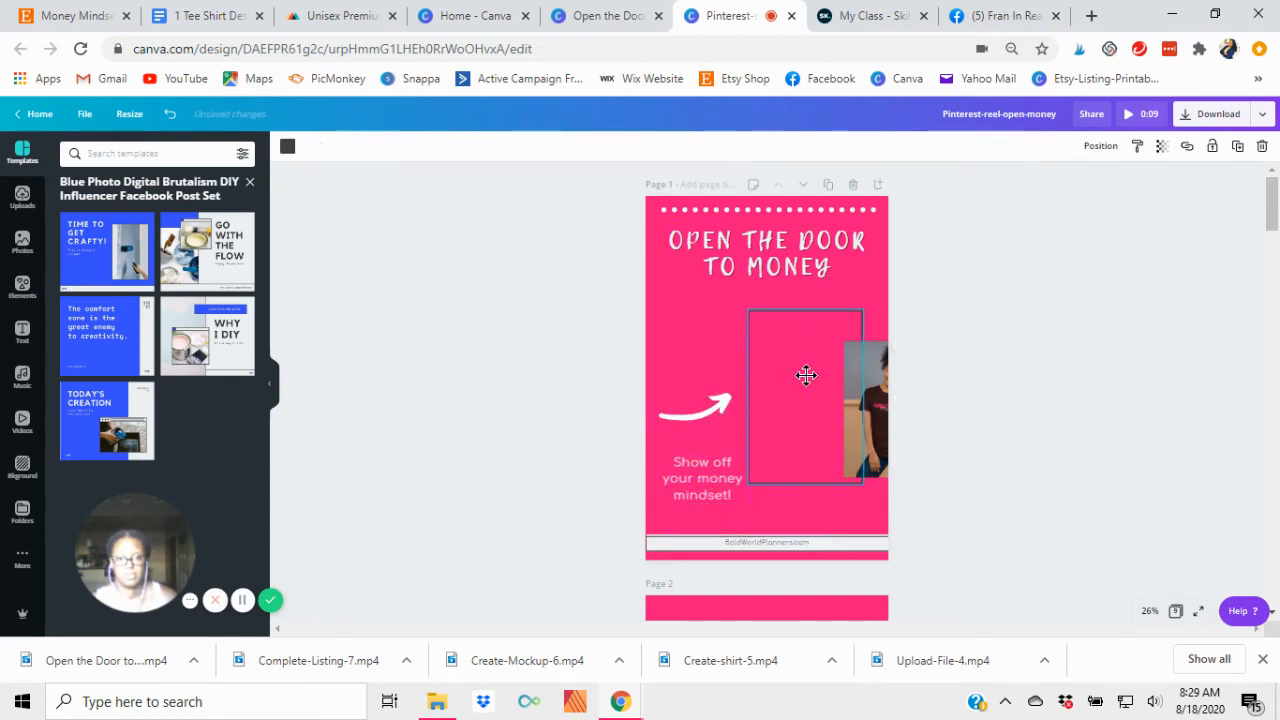
drag(884, 306, 894, 304)
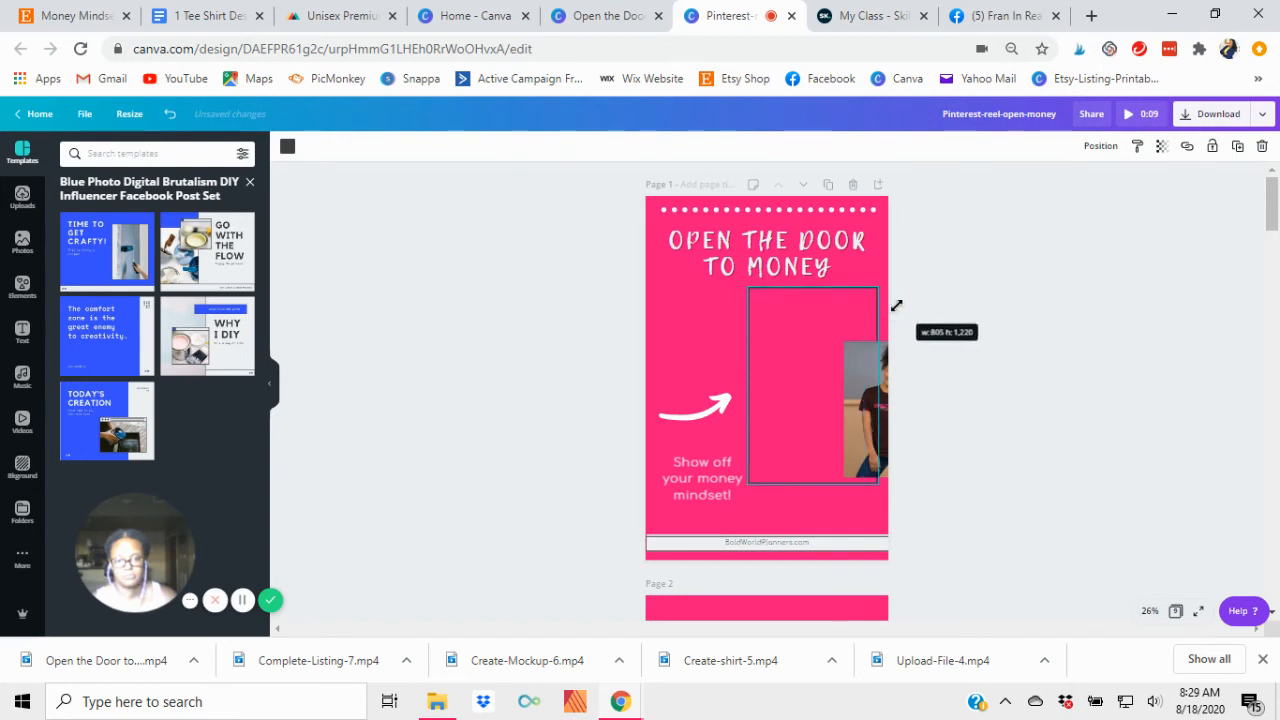
drag(880, 487, 884, 495)
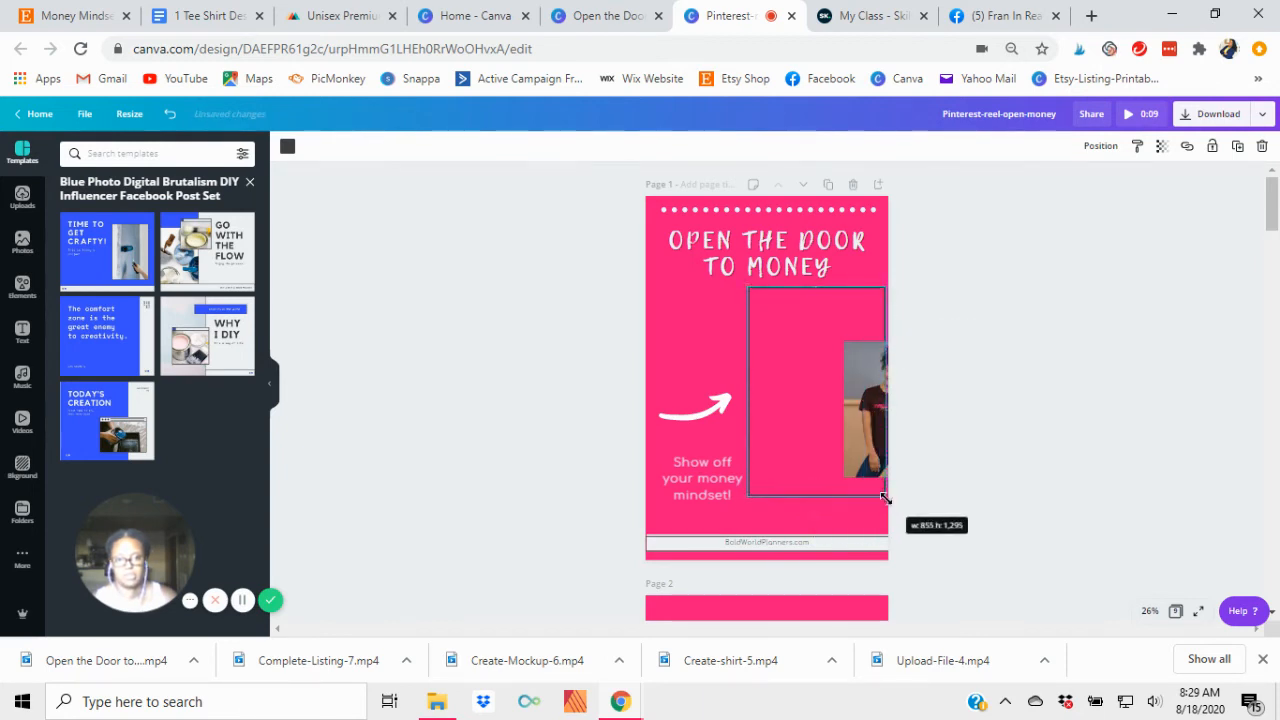
drag(820, 429, 810, 426)
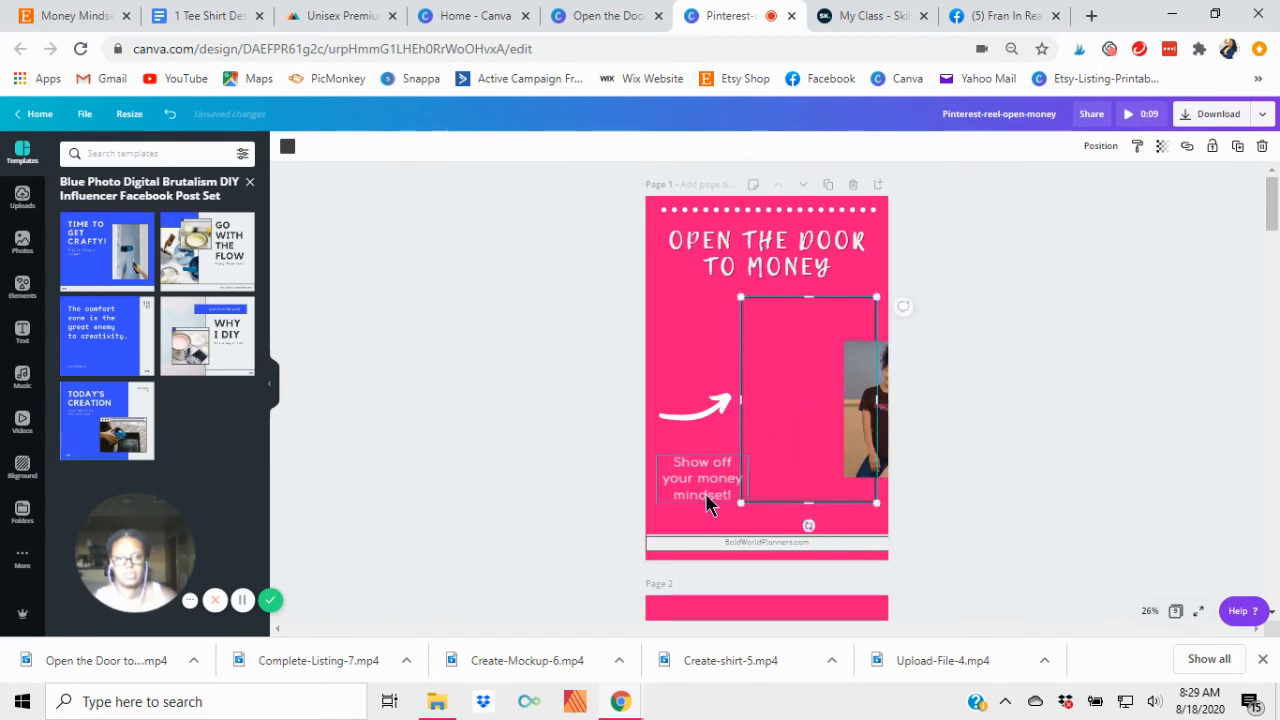
Step: Move the tagline up closer beneath the arrow and set its text color to white
drag(691, 486, 758, 464)
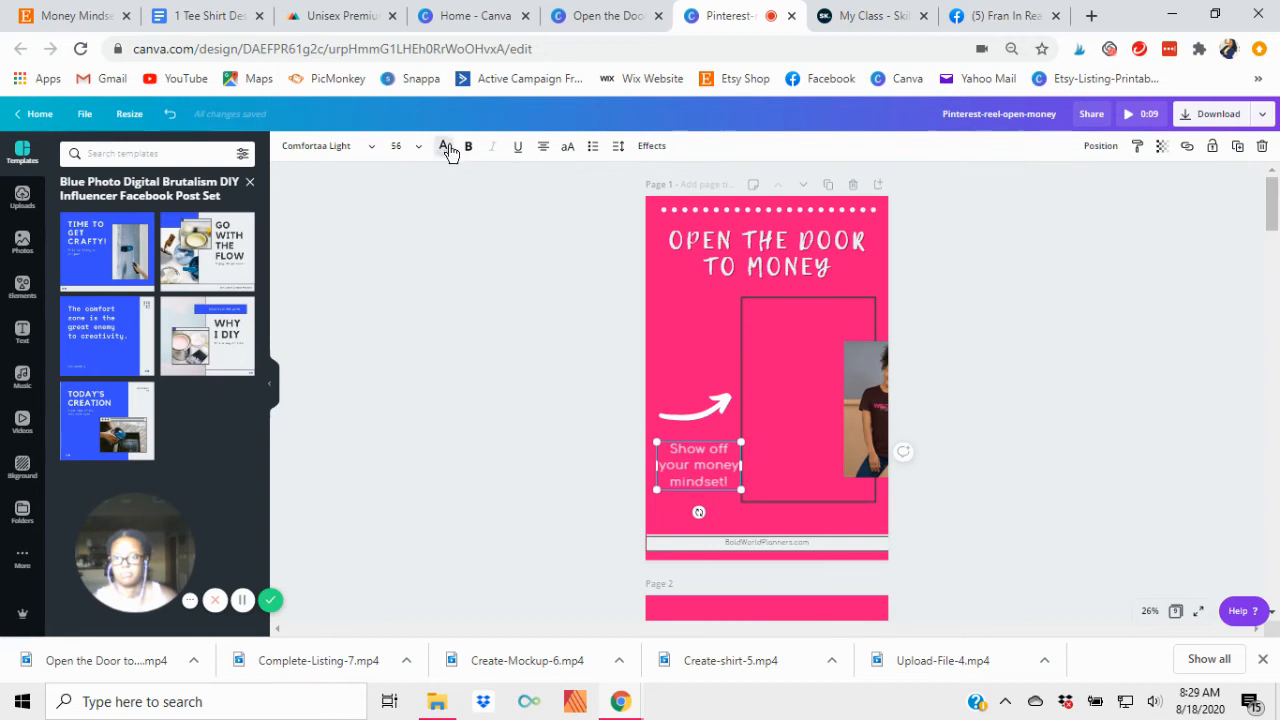
click(449, 150)
click(207, 268)
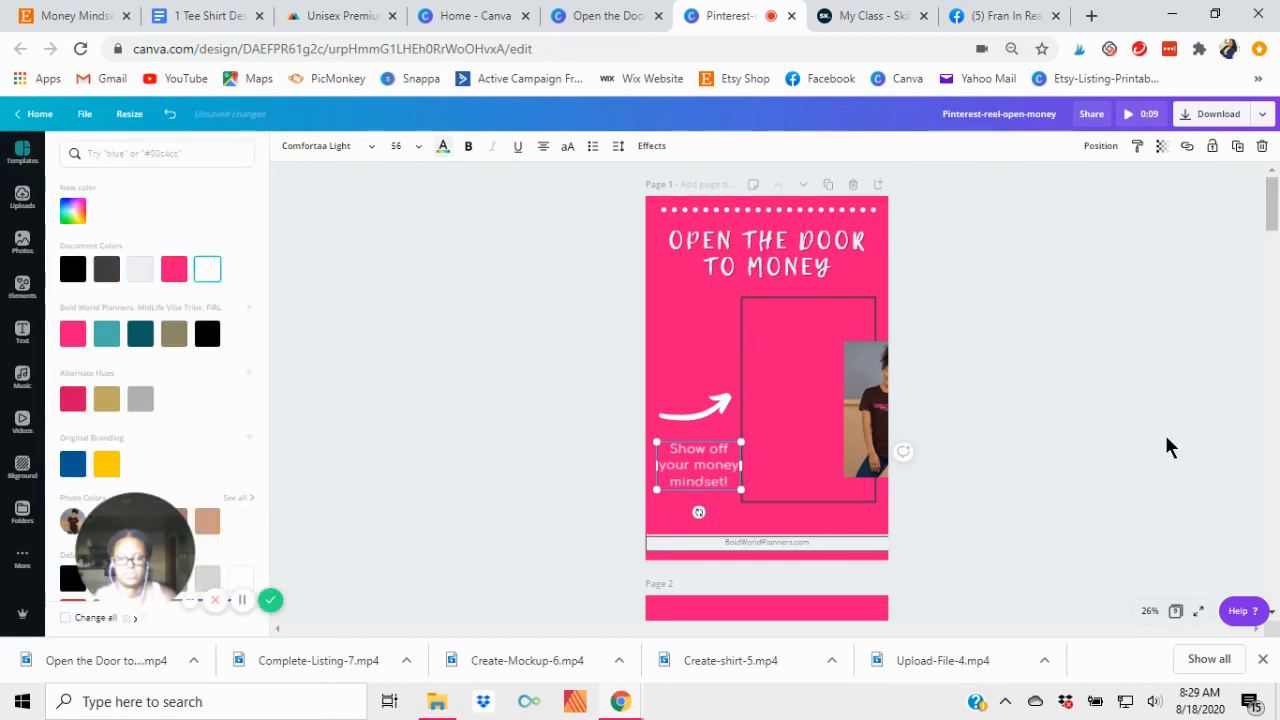
Step: Move the shirt photo into the enlarged frame and scale it up to fill the frame
click(886, 402)
drag(878, 400, 778, 356)
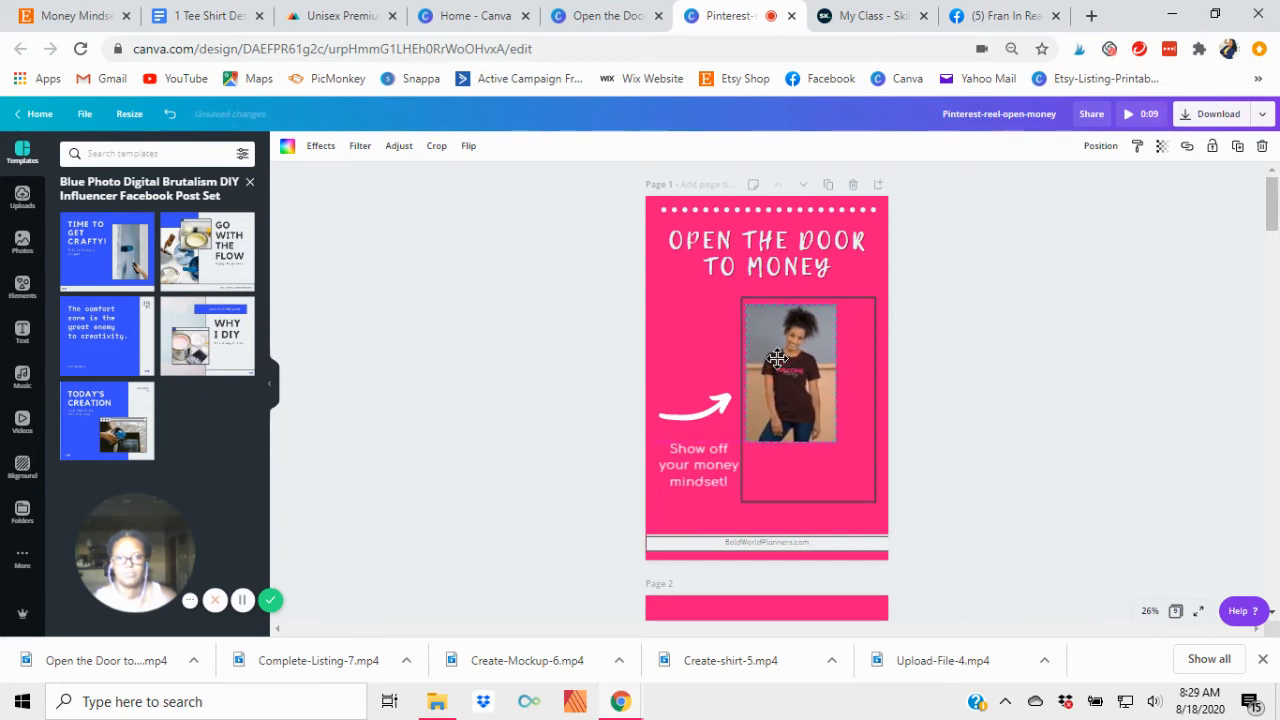
click(1150, 611)
click(1141, 468)
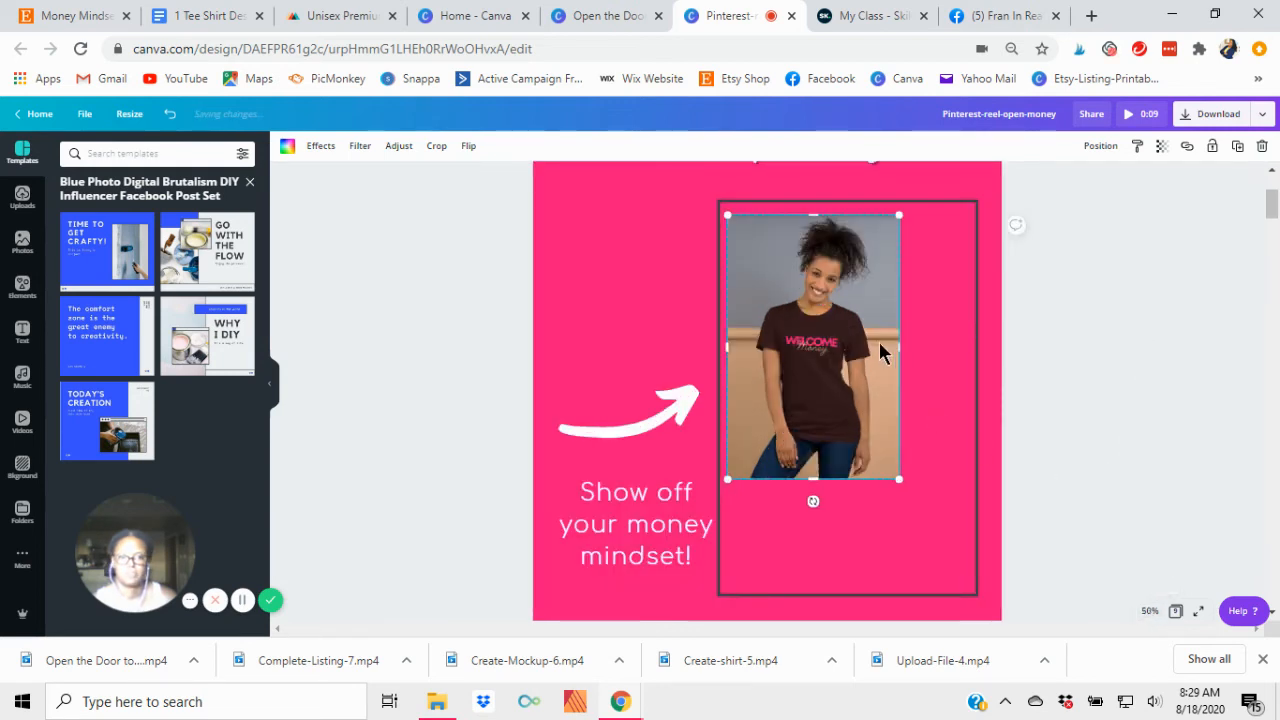
drag(822, 345, 830, 350)
drag(895, 468, 981, 587)
click(1181, 392)
scroll(1150, 503, up, 2)
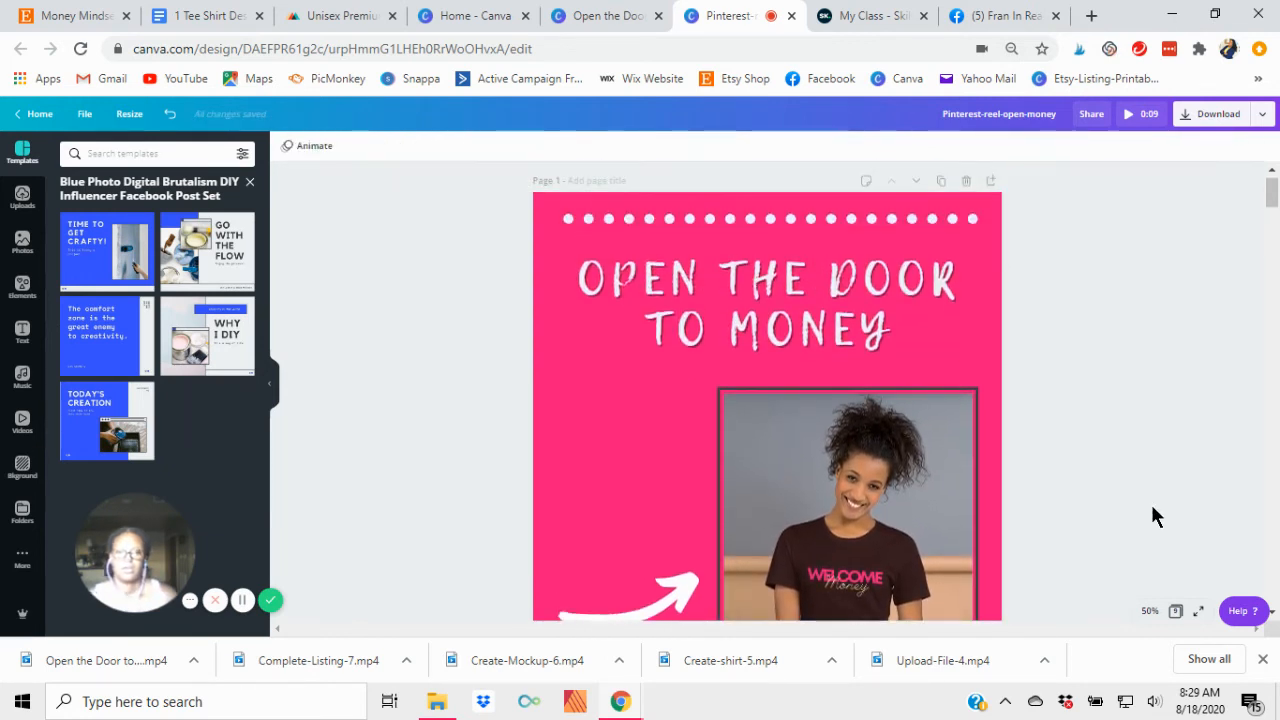
Step: Flip the arrow on page 1 vertically so it curves over the tagline toward the photo
click(1150, 610)
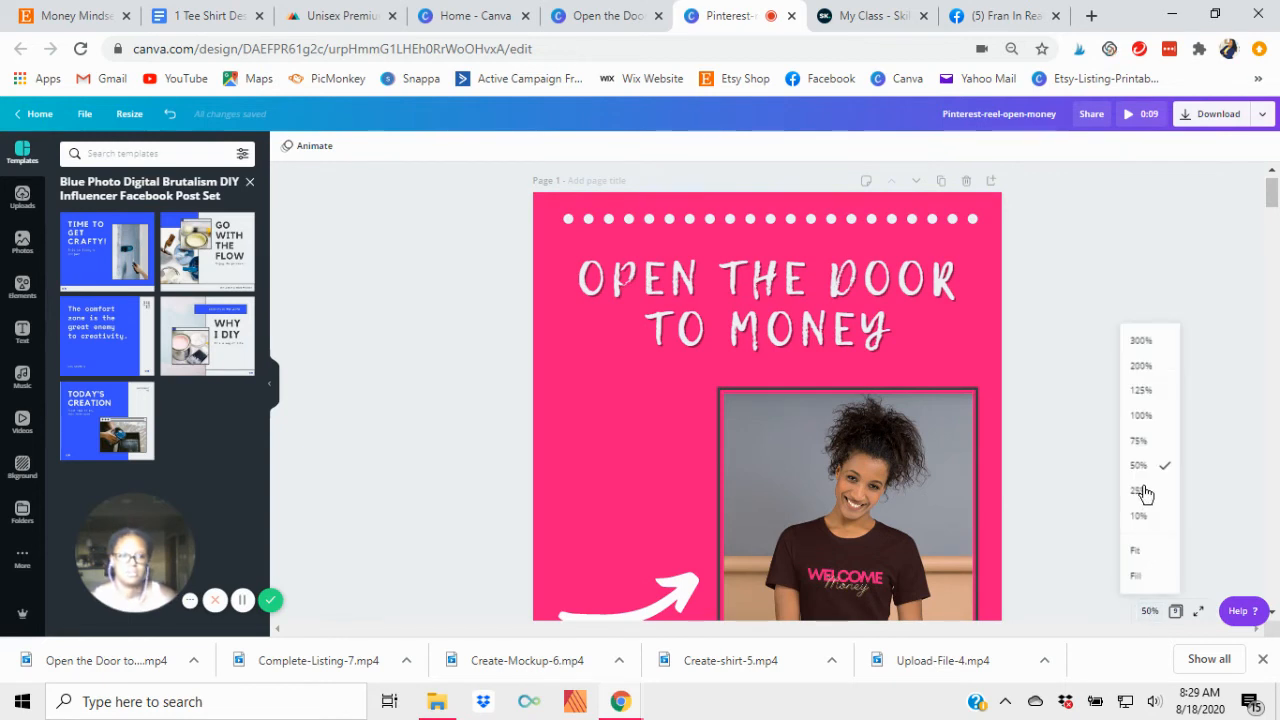
click(1140, 490)
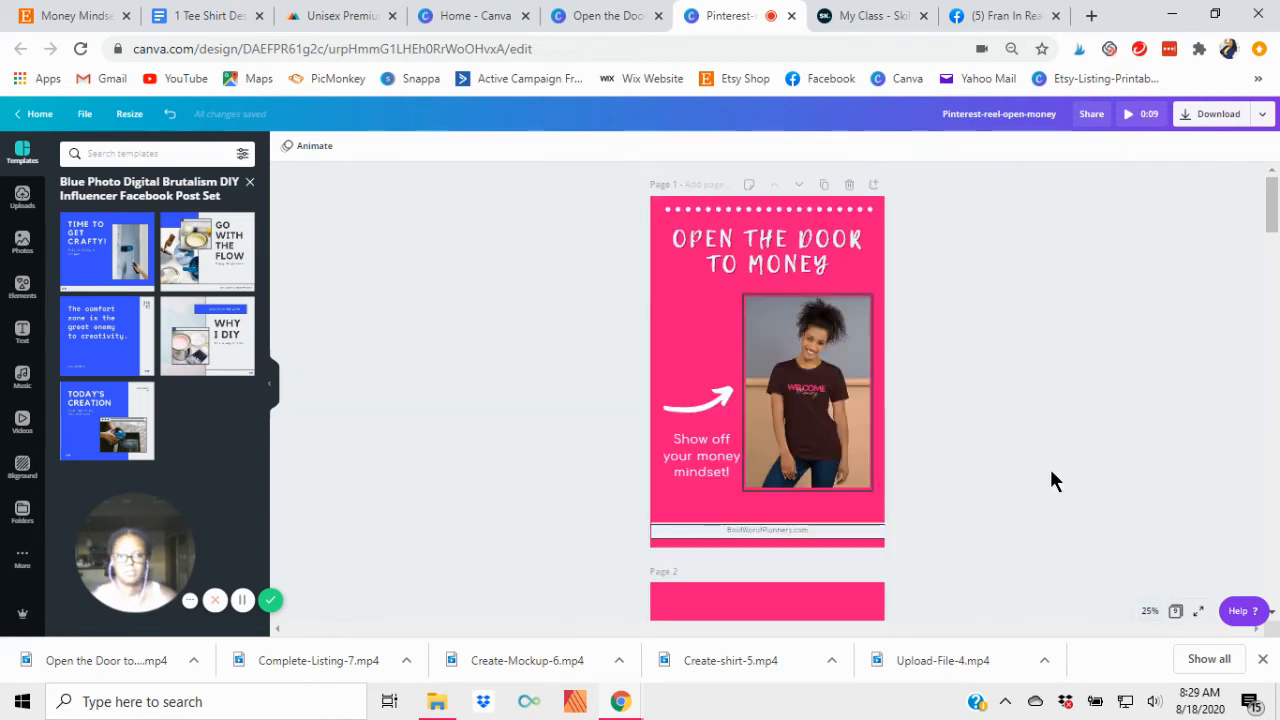
click(703, 414)
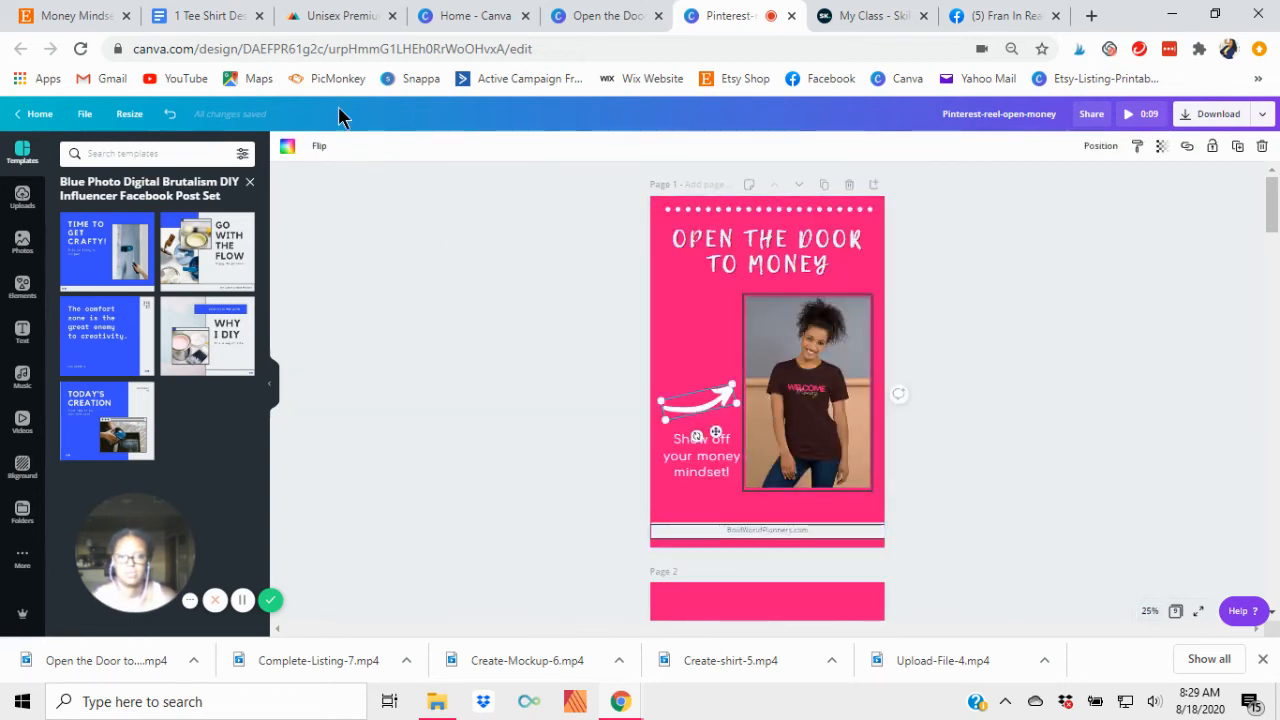
click(321, 147)
click(348, 204)
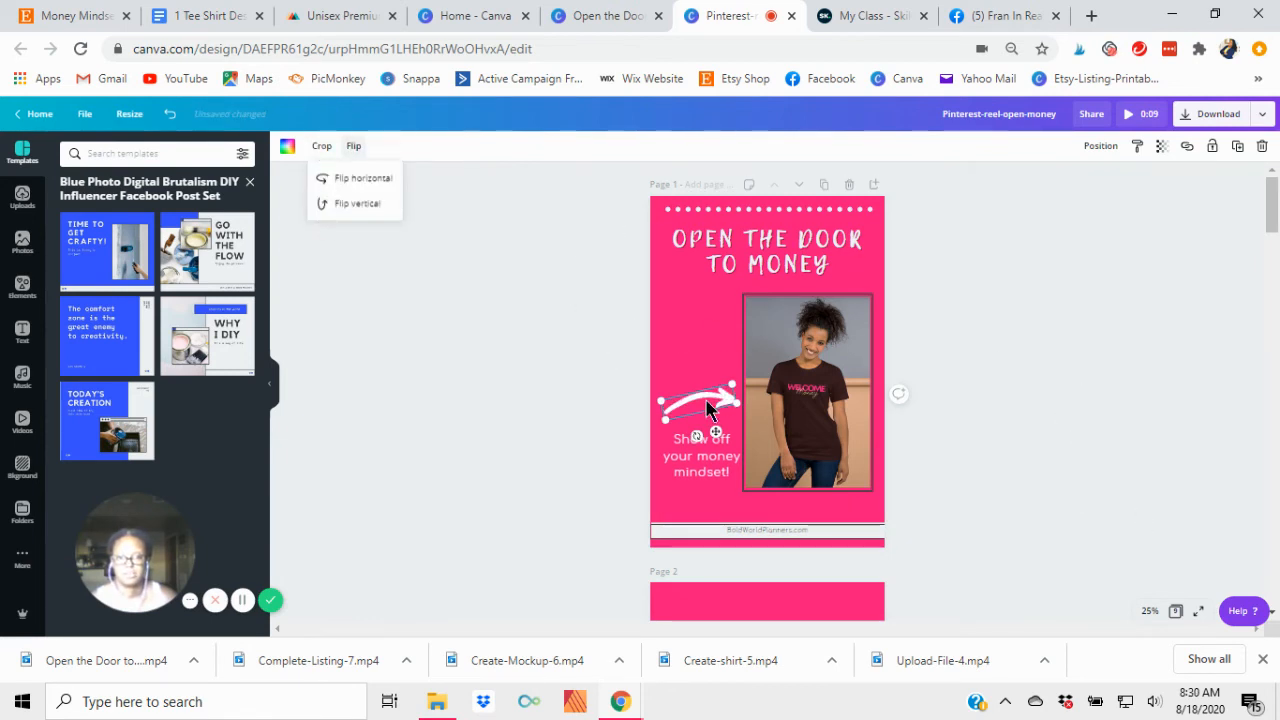
click(989, 397)
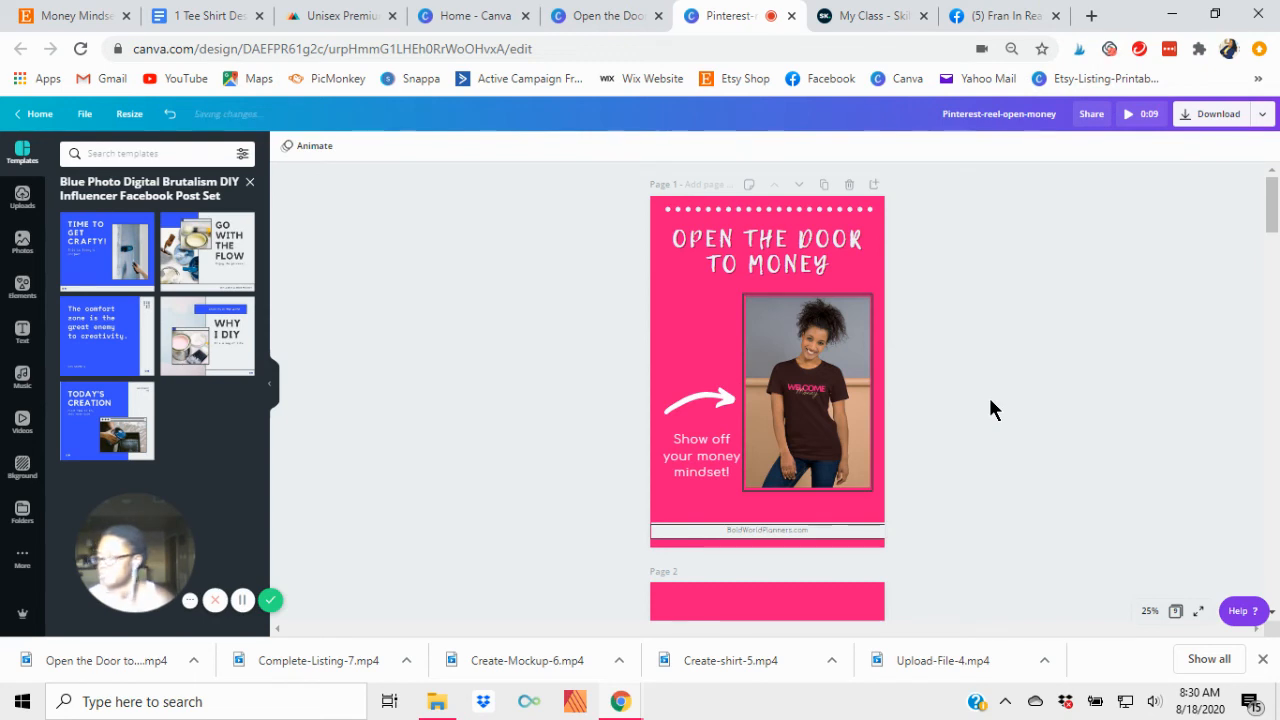
click(698, 405)
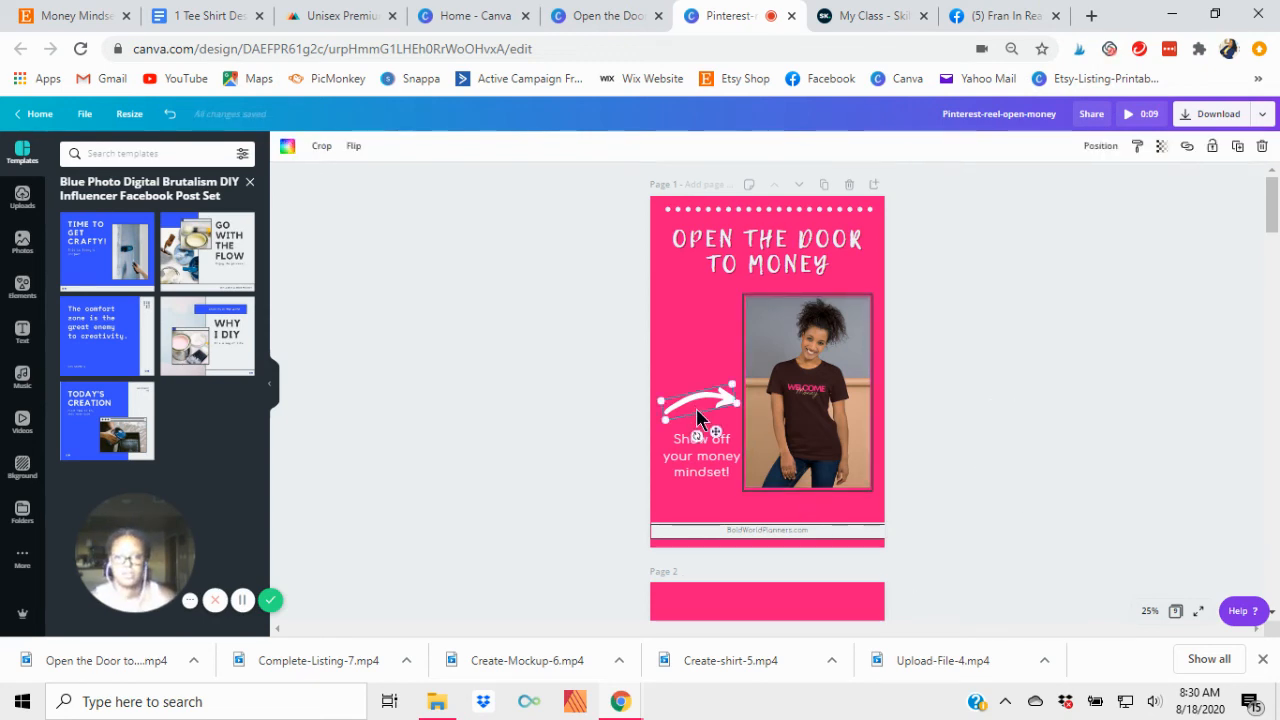
Step: Flip the arrow on page 1 vertically and move the "Show off your money mindset!" tagline above it
click(353, 146)
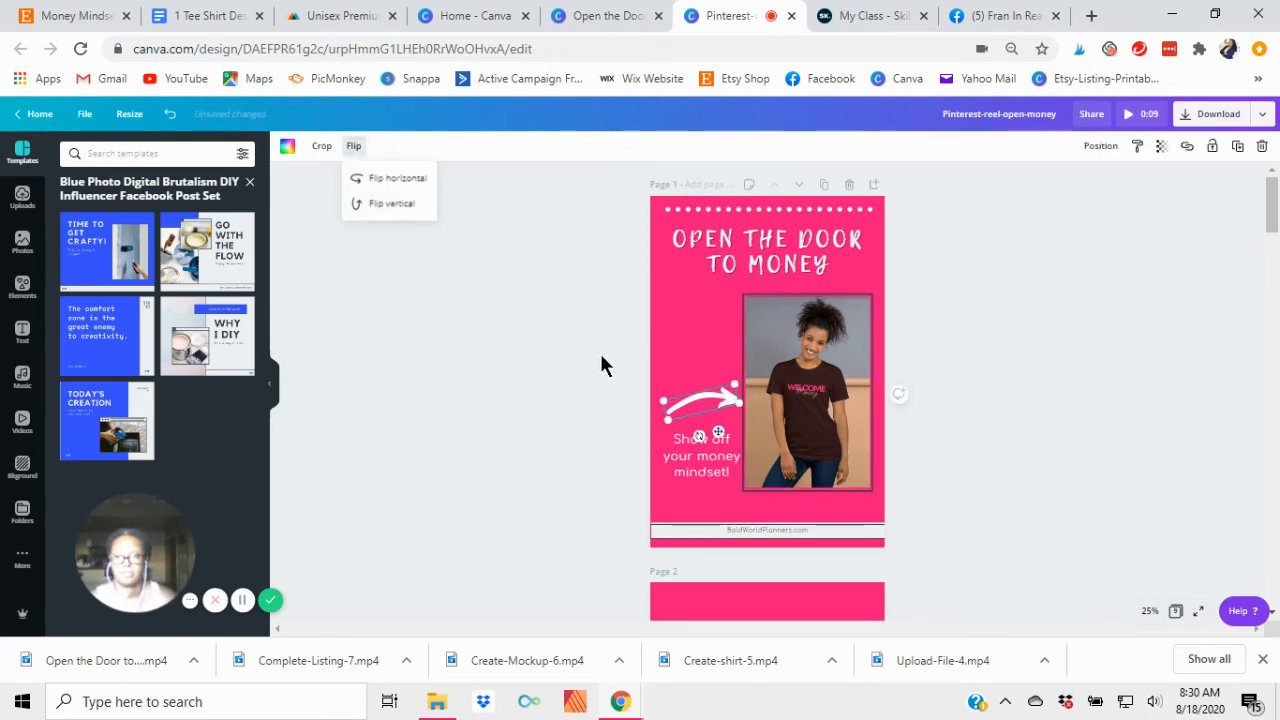
click(411, 206)
click(525, 435)
drag(694, 447, 685, 359)
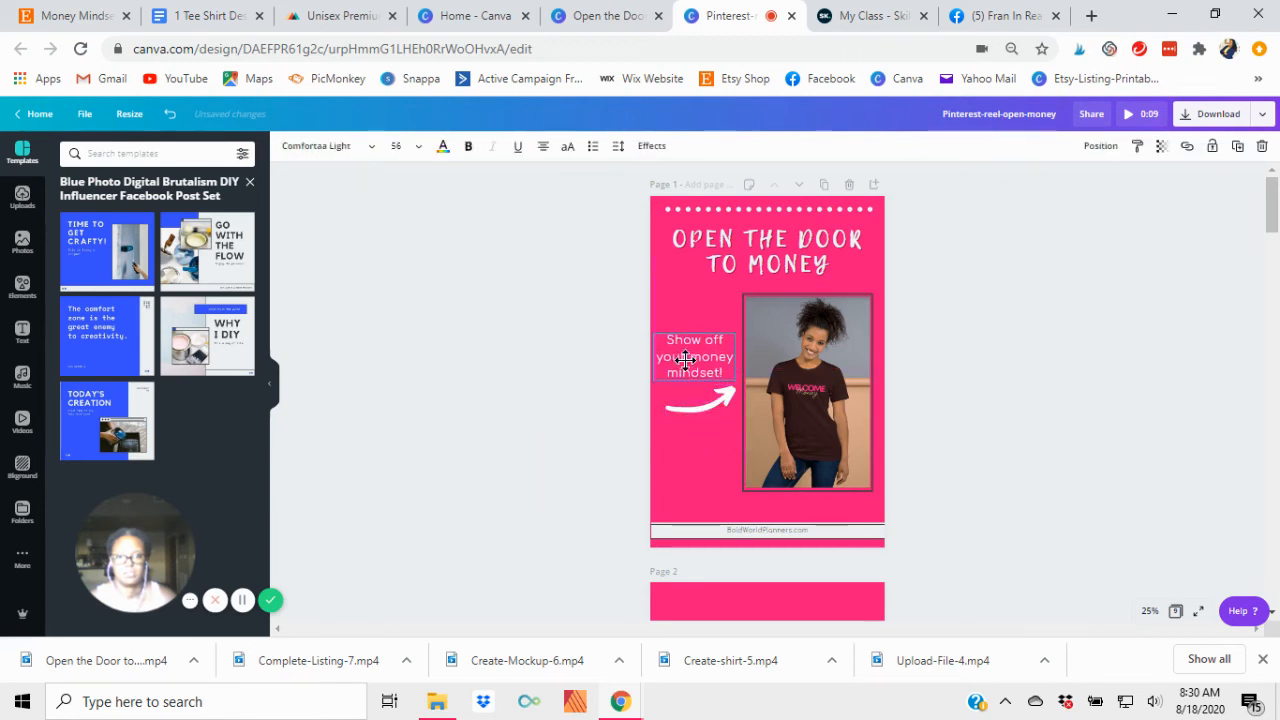
click(1036, 369)
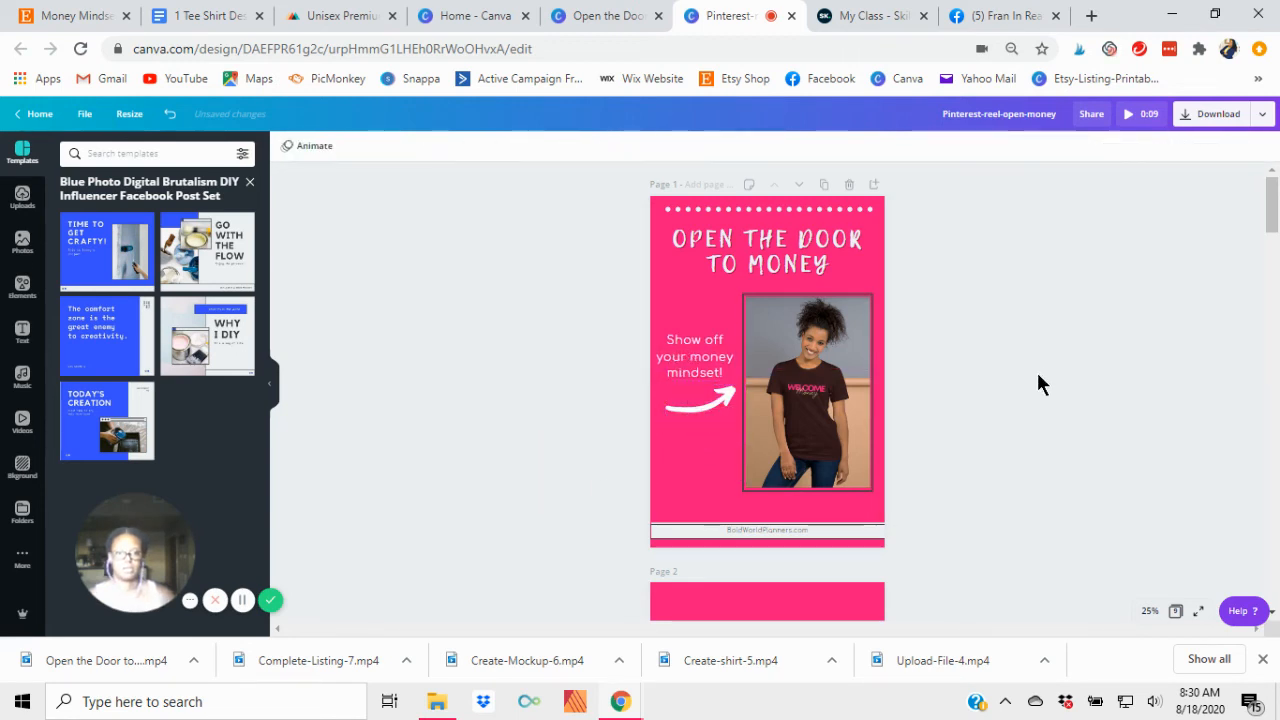
Step: Set the font size of the website text in page 1's footer bar to 36
click(780, 540)
click(405, 148)
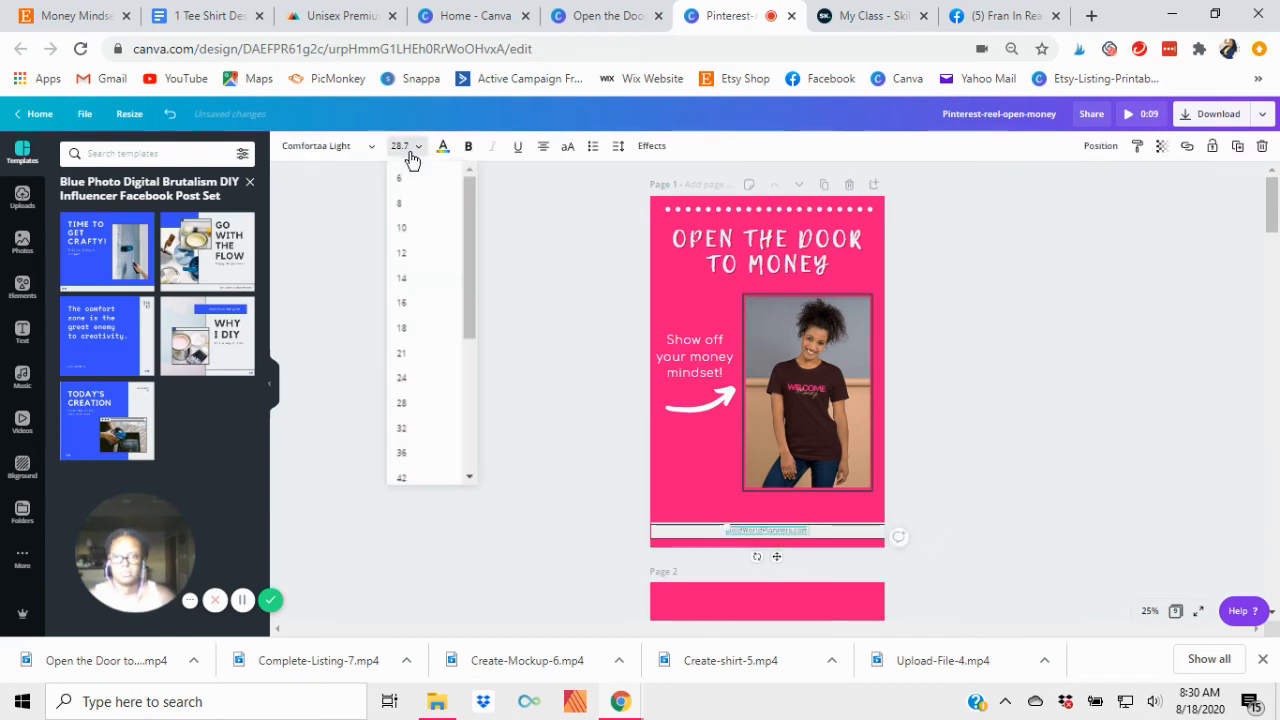
click(408, 453)
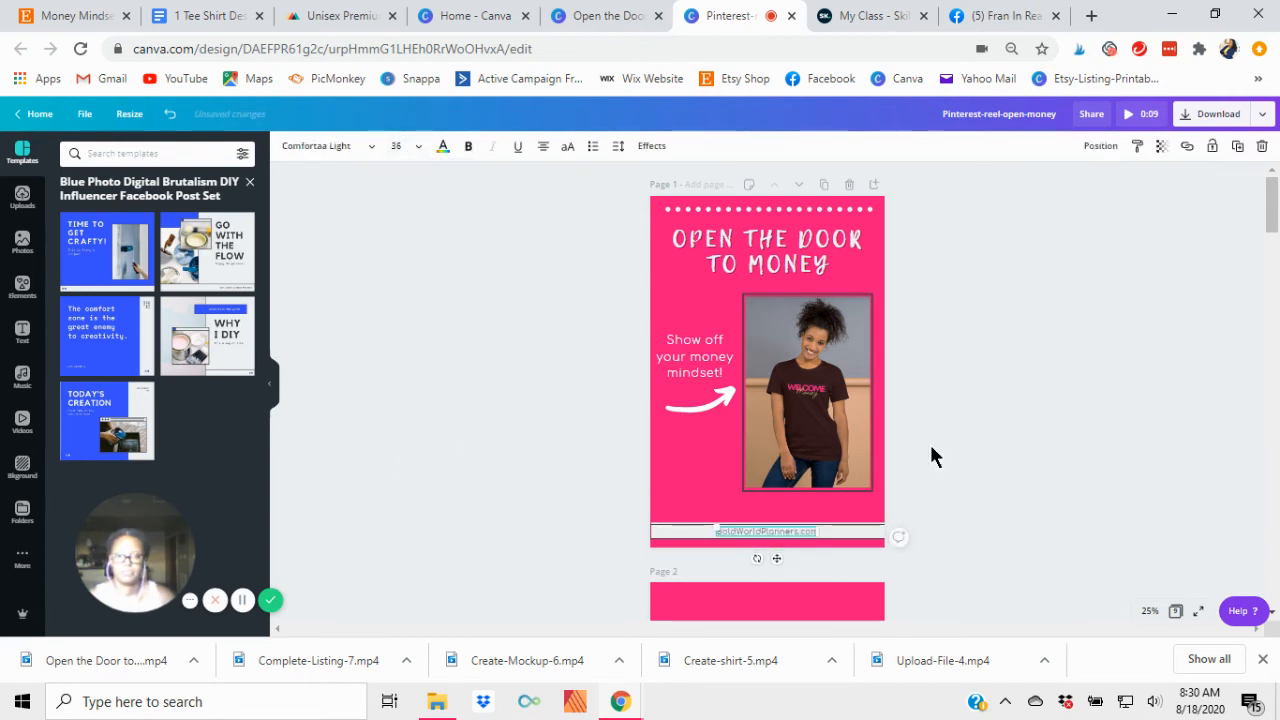
click(1027, 412)
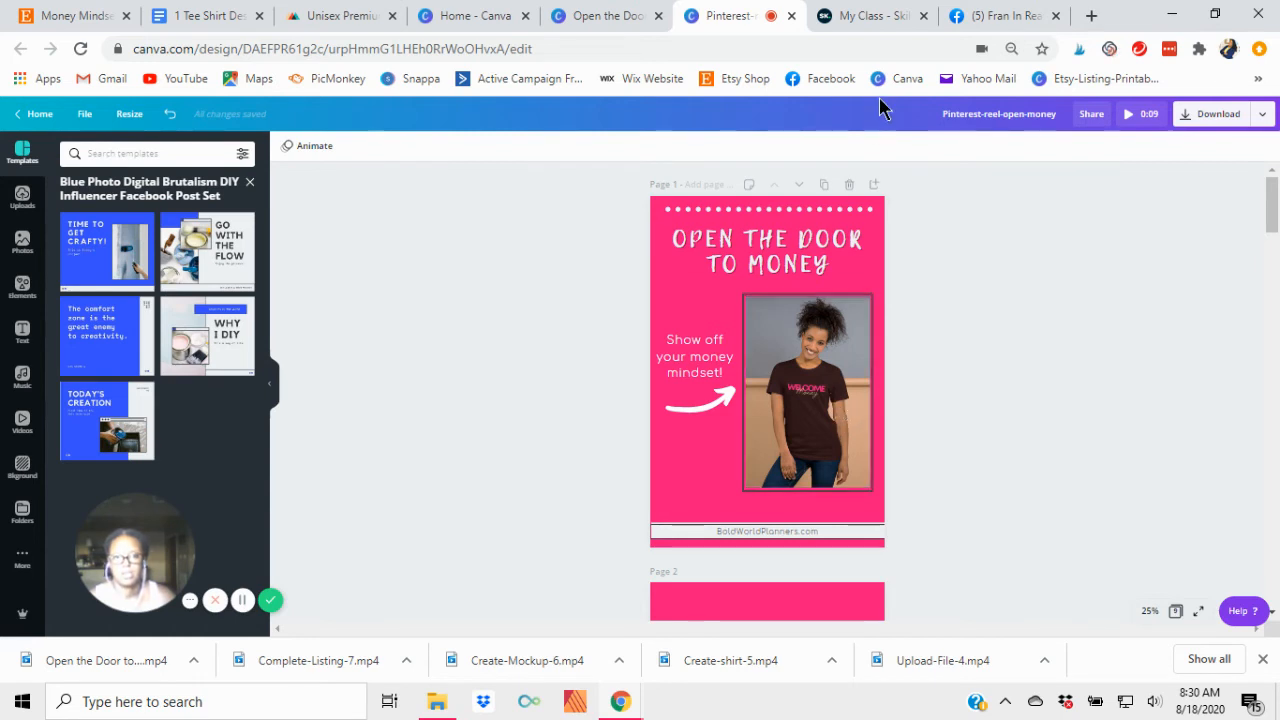
Step: Duplicate page 1 and delete the shirt photo from the copy, keeping its empty photo grid
click(826, 190)
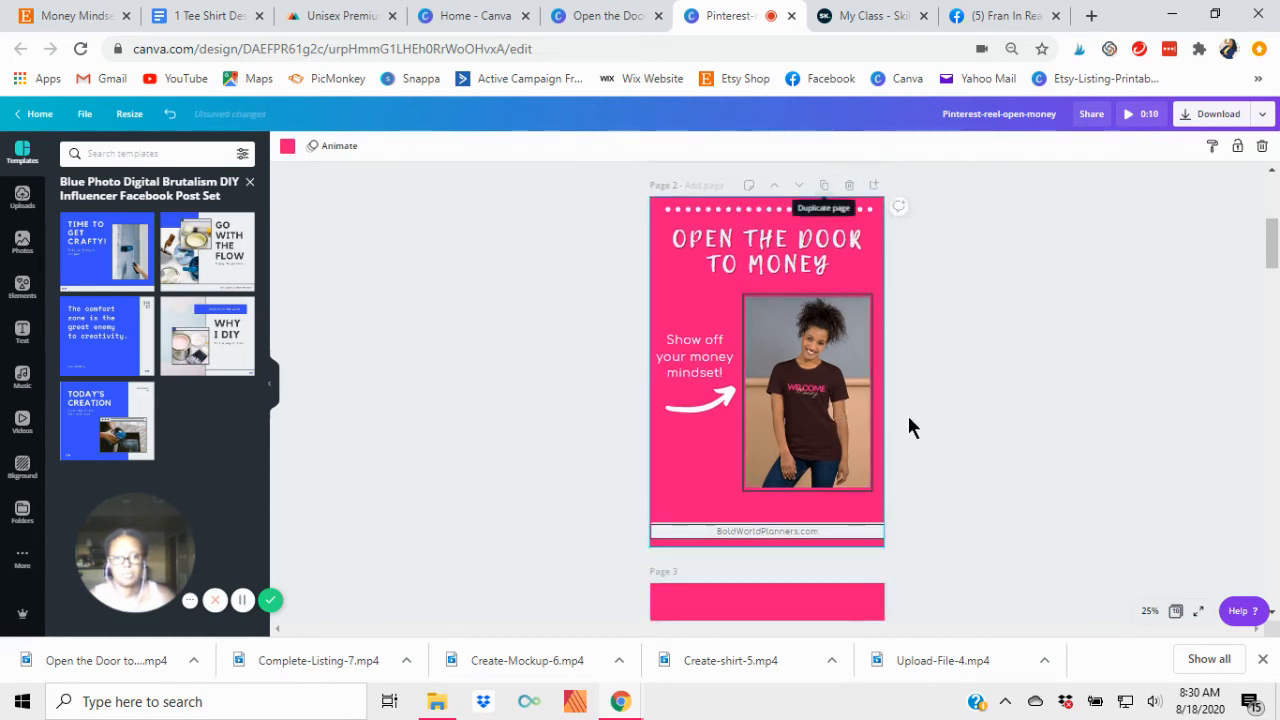
click(826, 428)
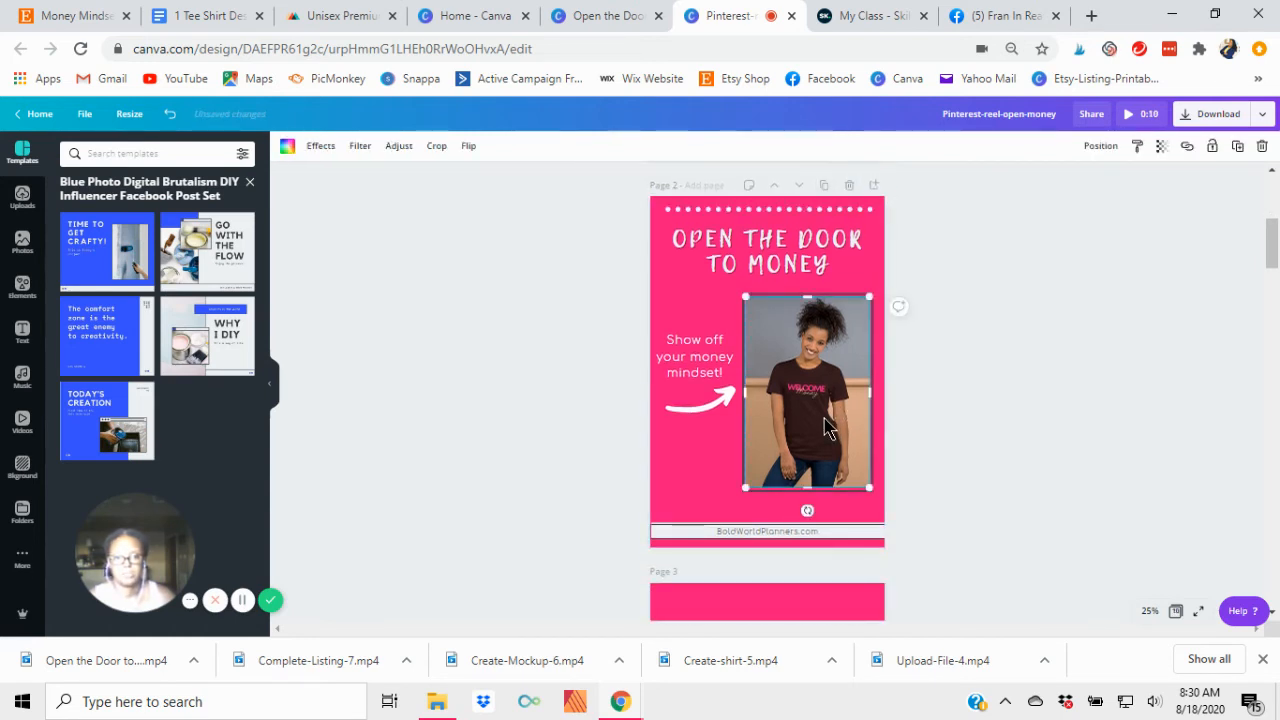
click(1263, 147)
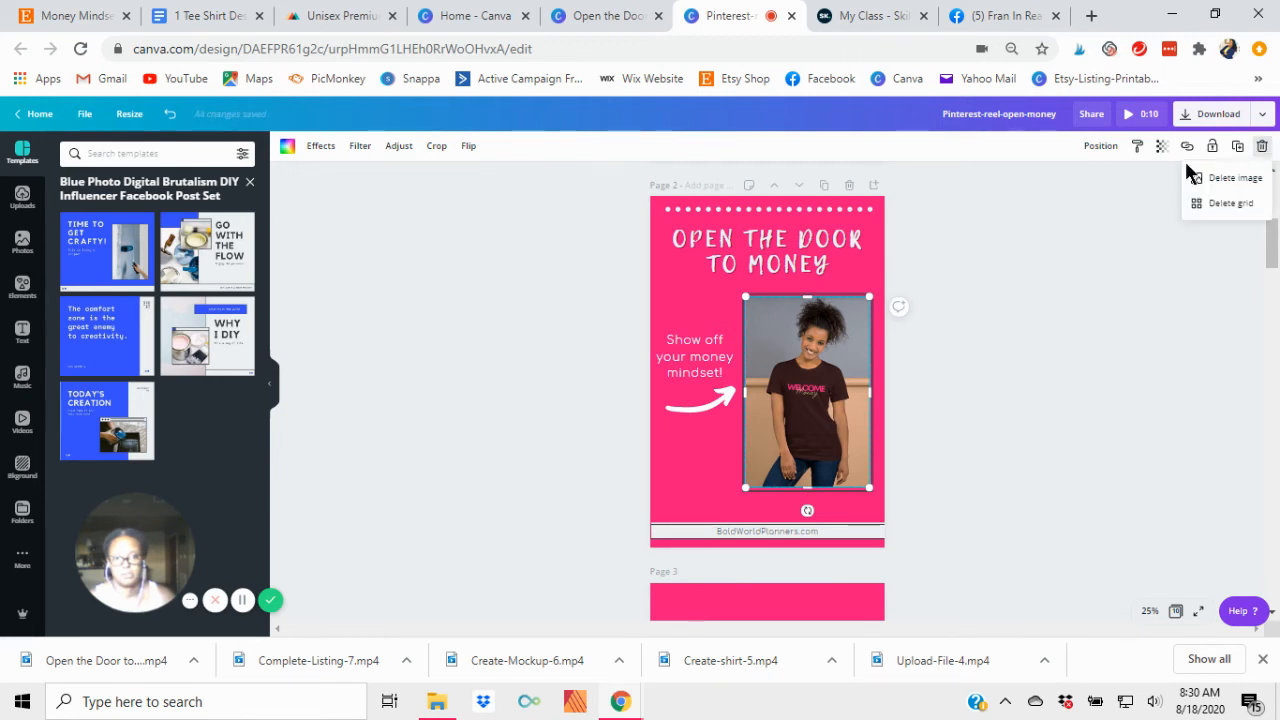
click(1238, 180)
click(1015, 385)
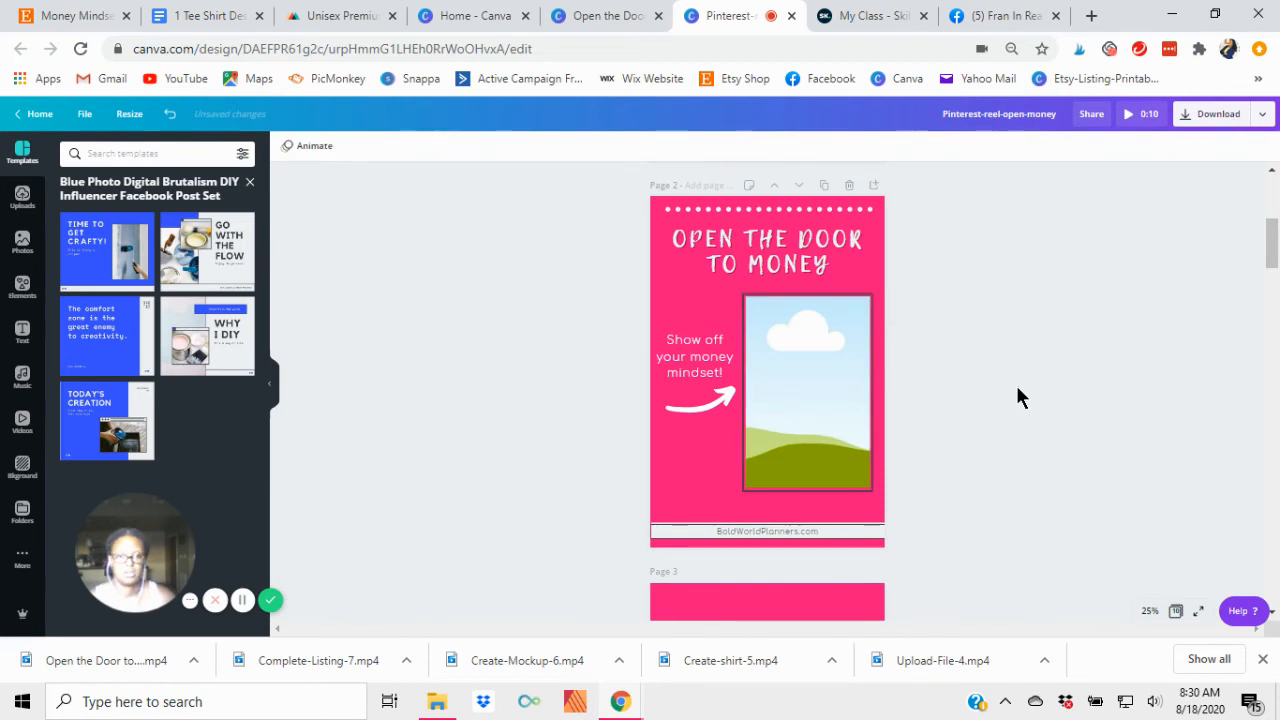
Step: Show all pages of the design in the grid overview
scroll(982, 410, down, 1)
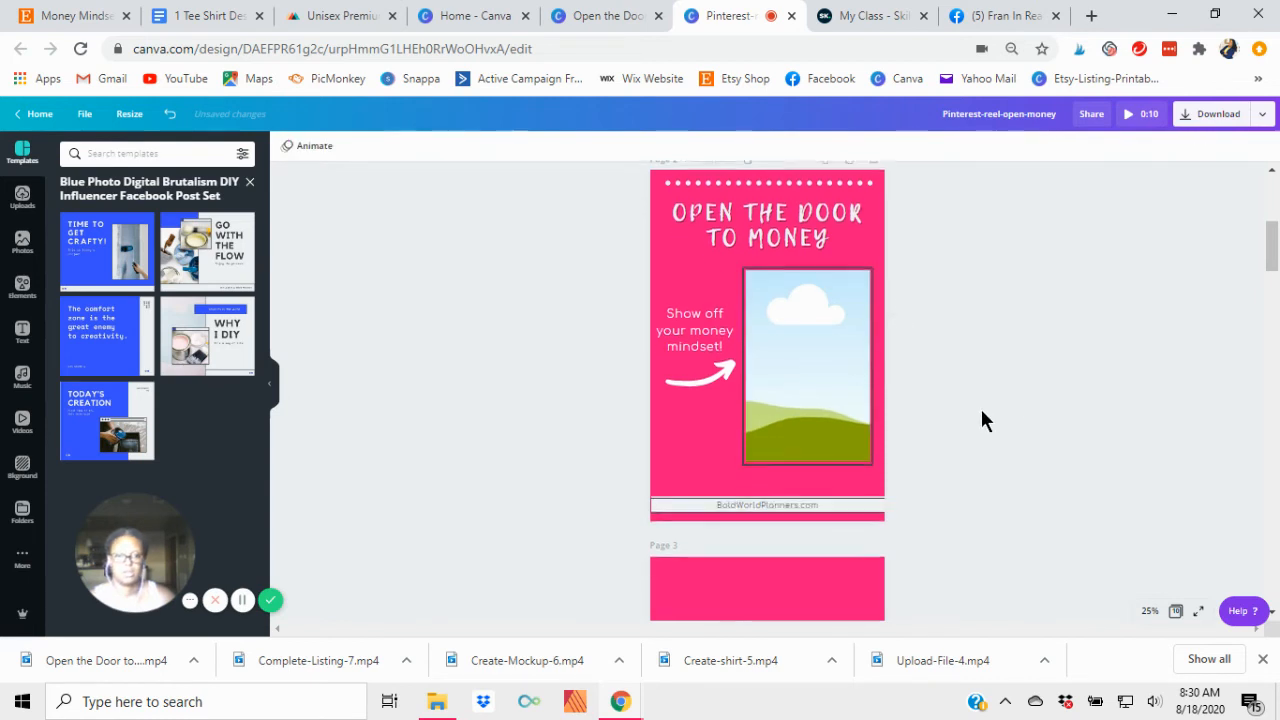
click(1176, 611)
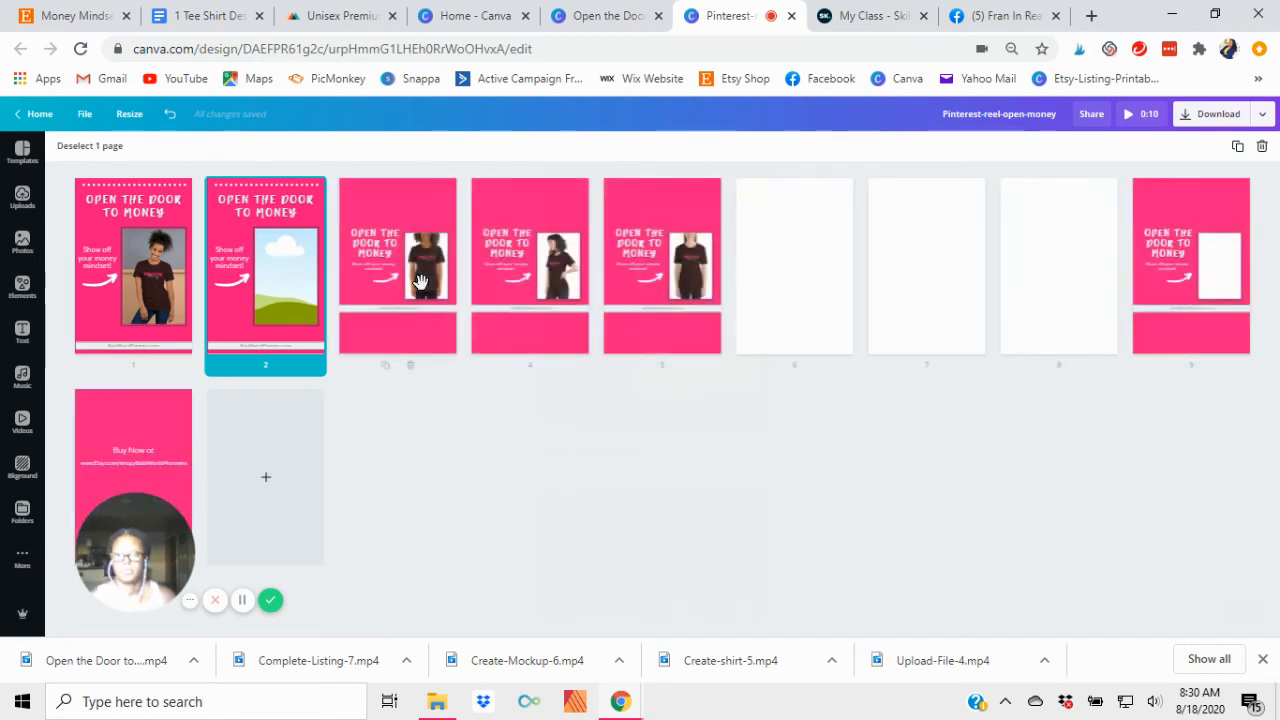
shift+click(420, 282)
click(279, 366)
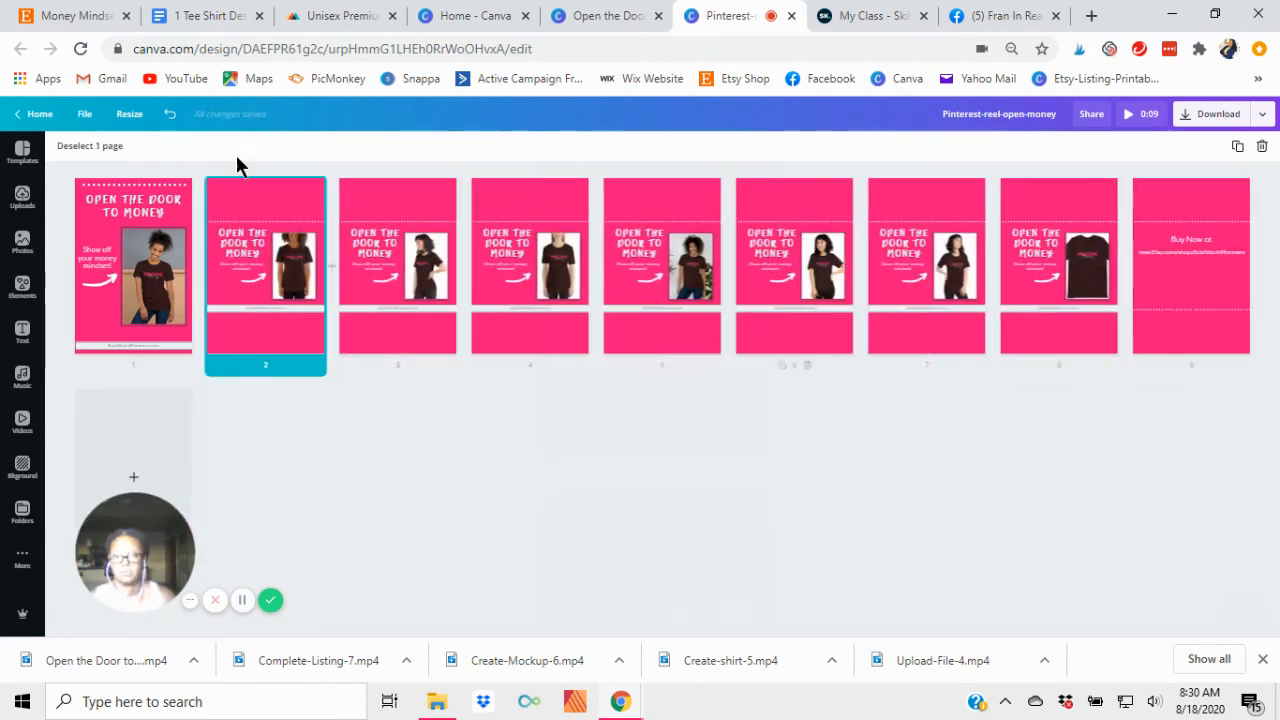
click(170, 114)
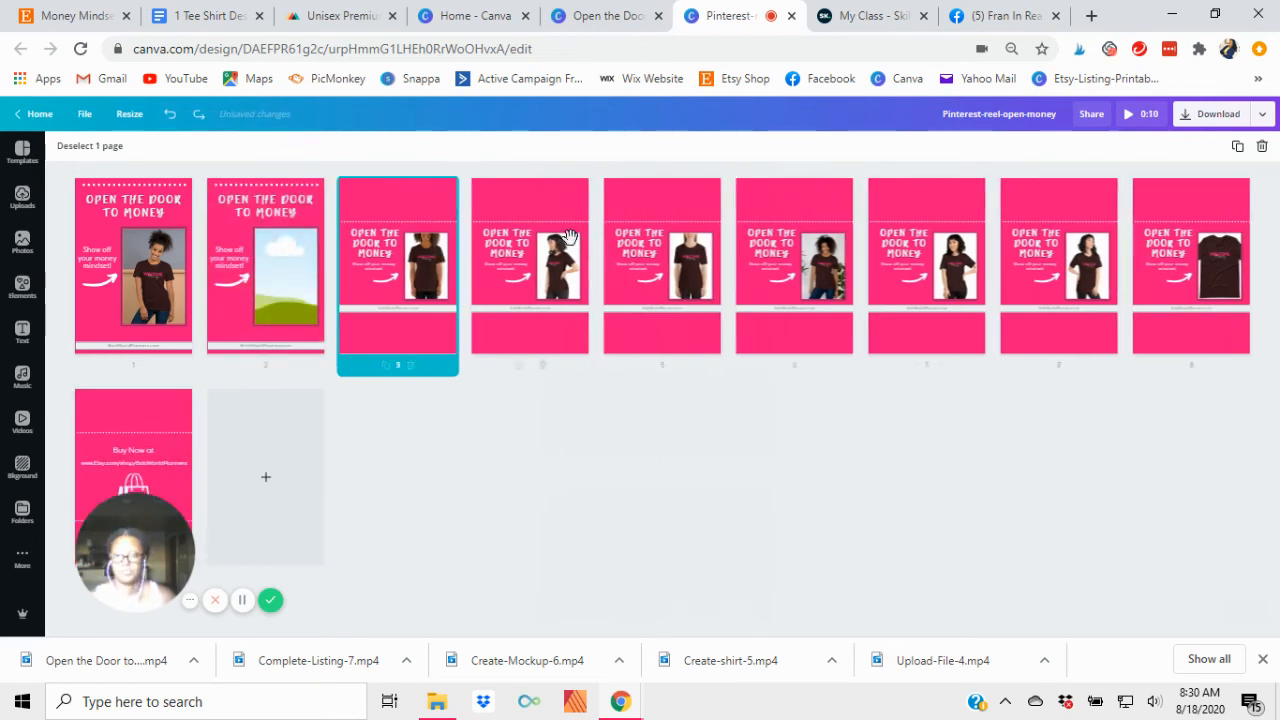
Step: Select pages 3 through 9 with the old shirt layout and delete them, keeping the "Buy Now at" page
shift+click(520, 214)
shift+click(660, 238)
shift+click(810, 215)
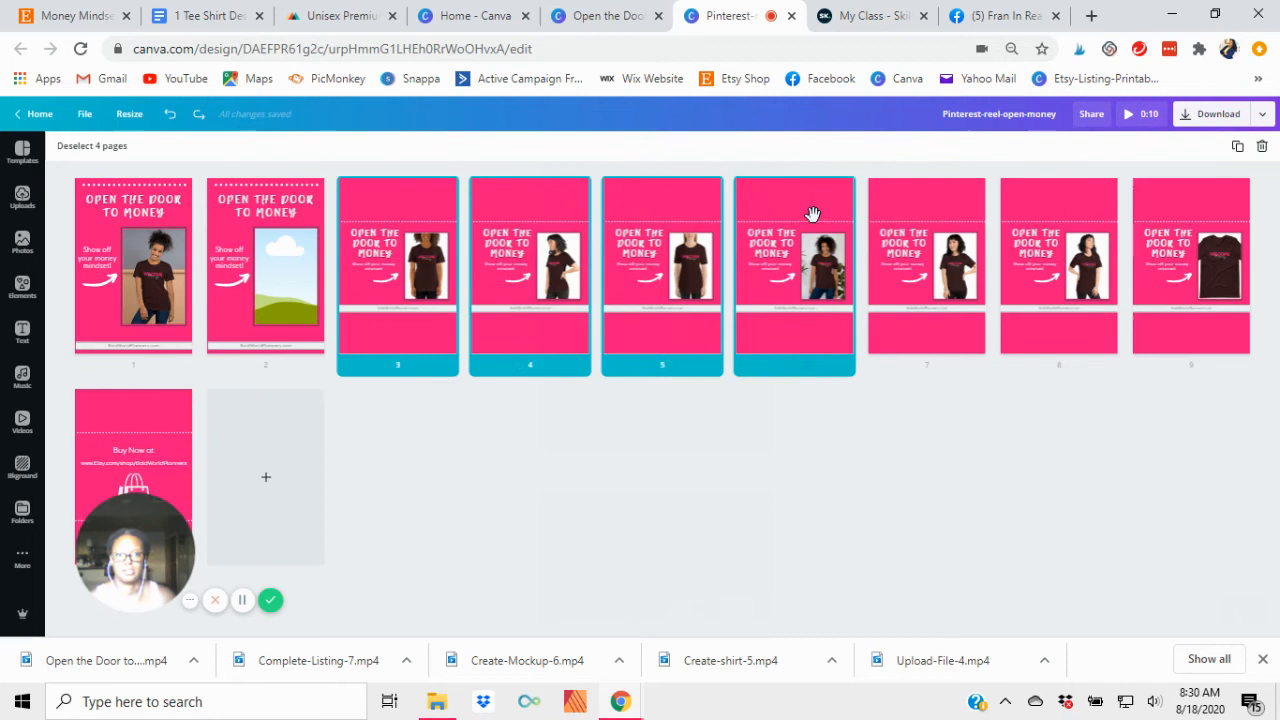
shift+click(925, 232)
shift+click(1072, 214)
shift+click(1195, 218)
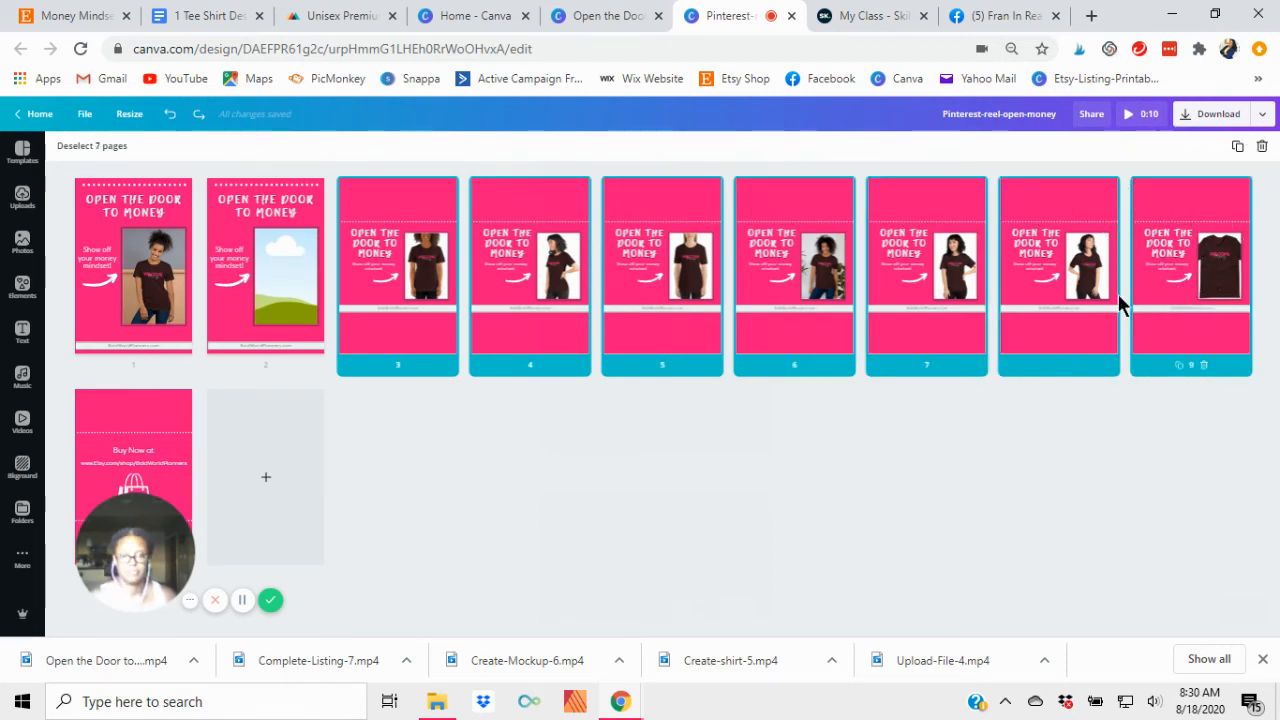
click(1262, 147)
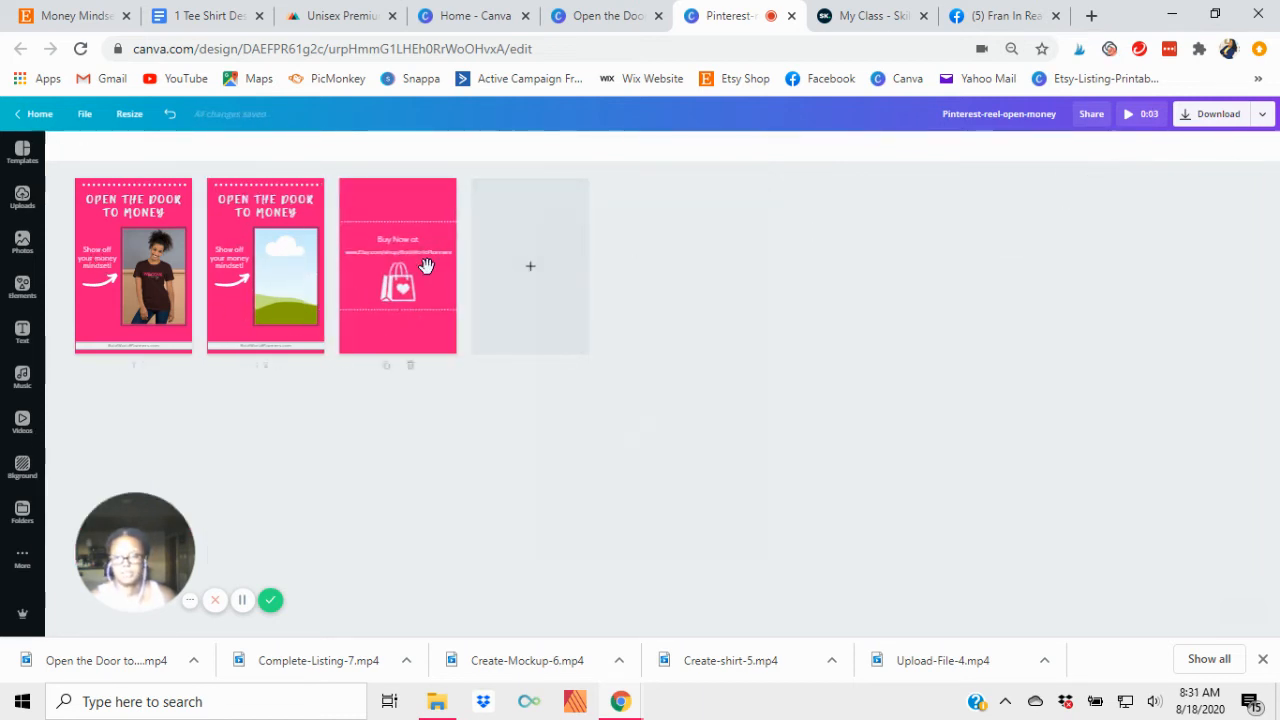
Step: Open page 2 with the empty photo frame for editing and duplicate it six times
click(238, 279)
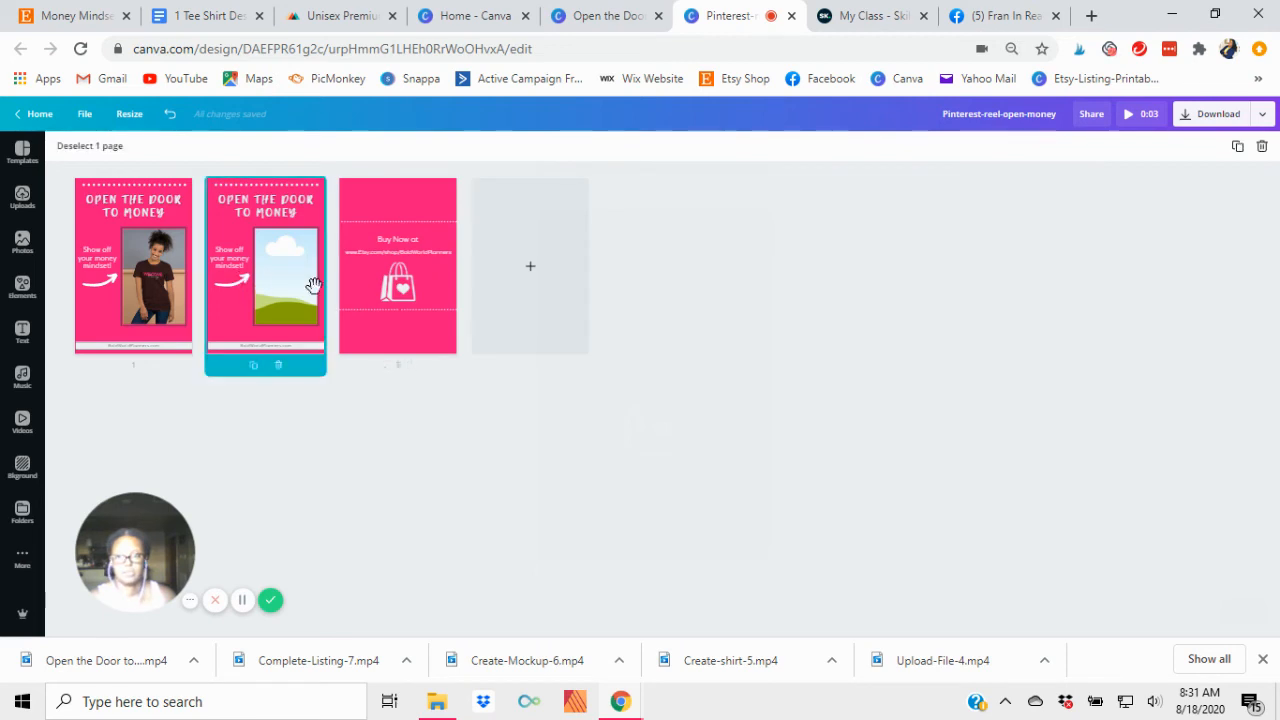
double_click(318, 232)
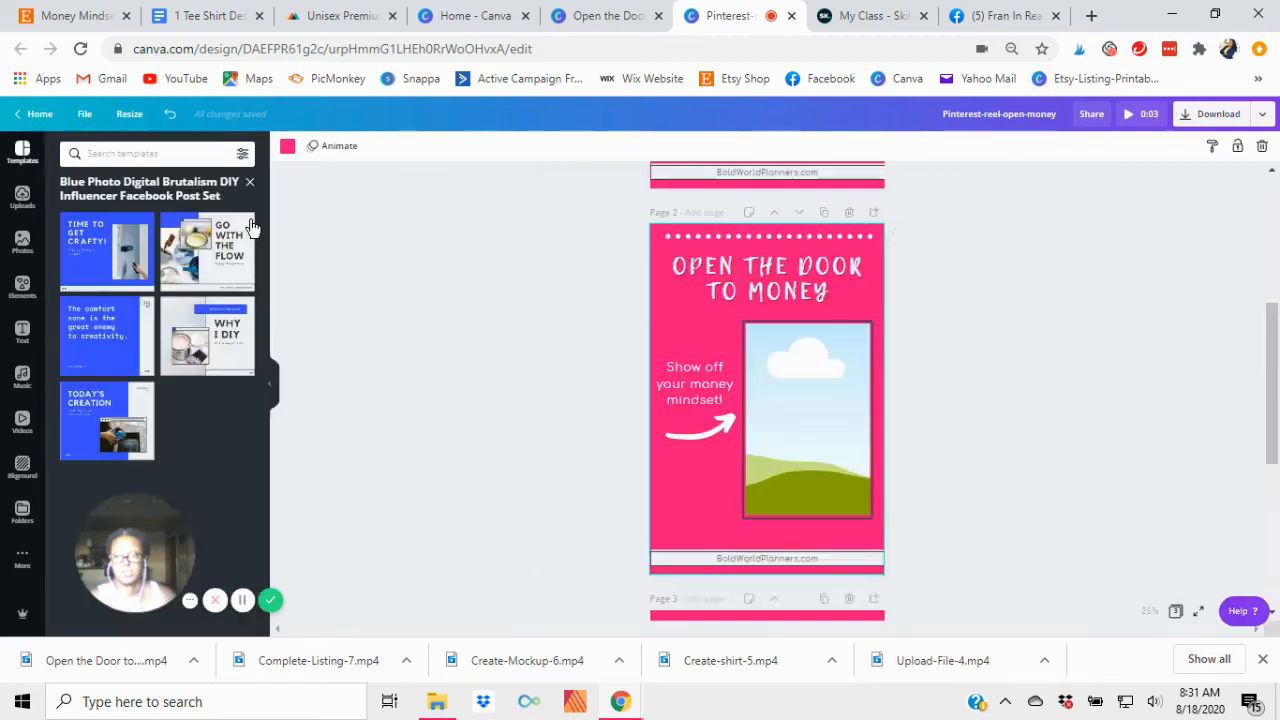
click(822, 214)
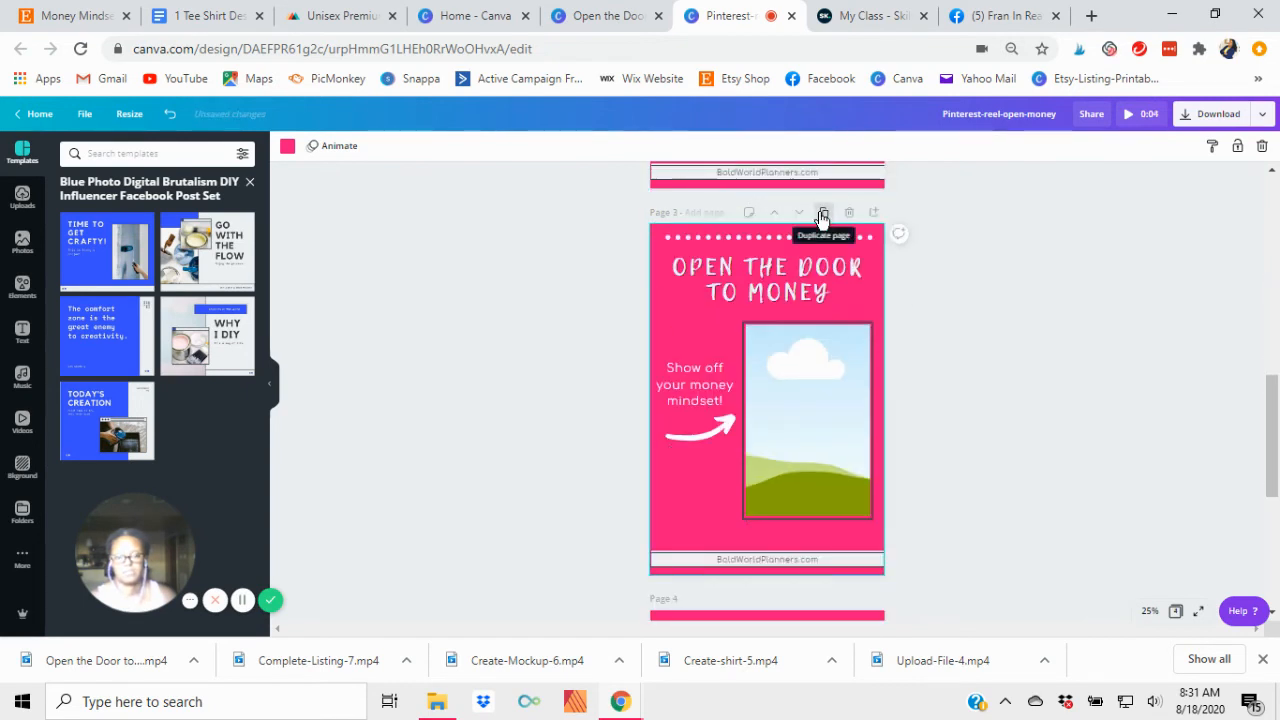
click(823, 216)
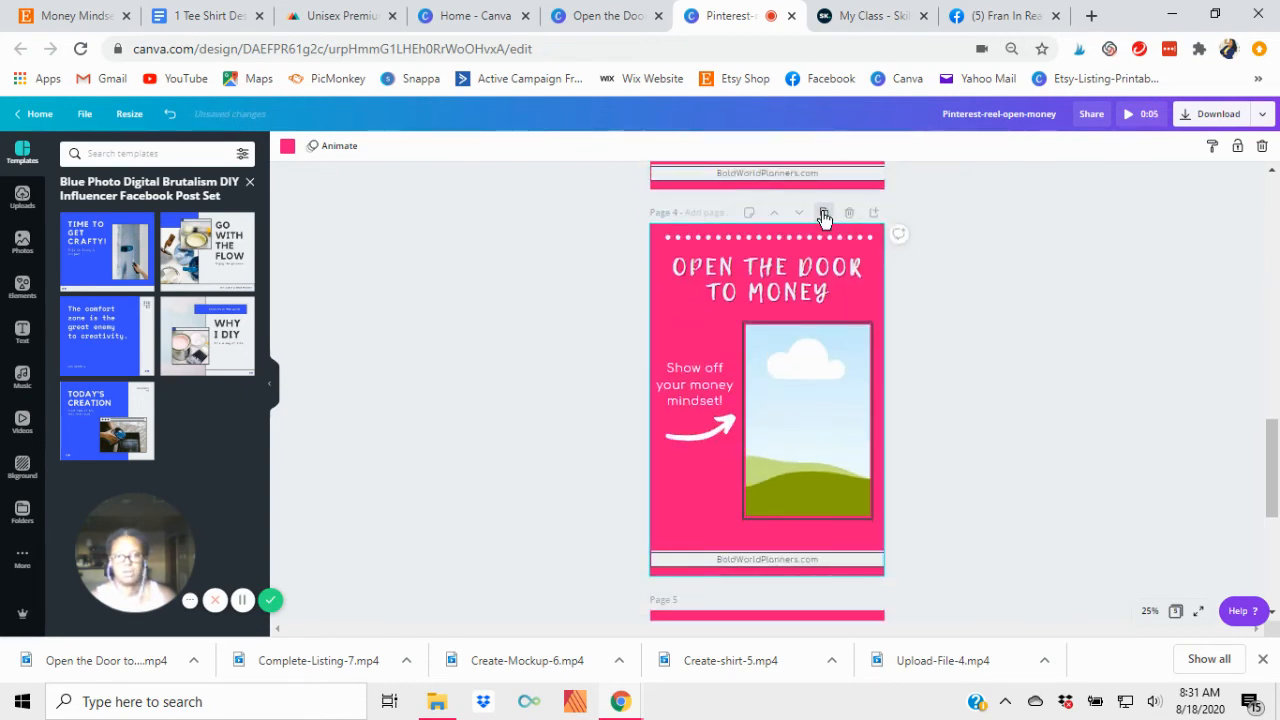
click(823, 216)
click(823, 216)
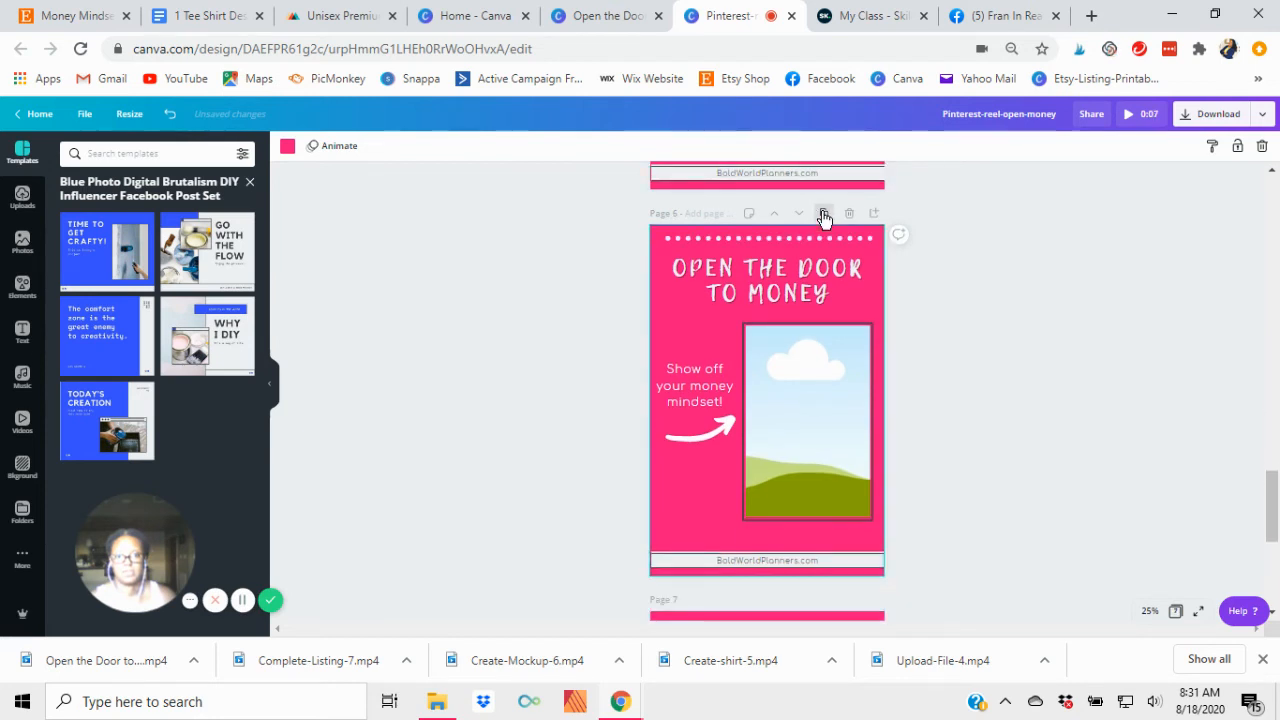
click(823, 216)
click(823, 216)
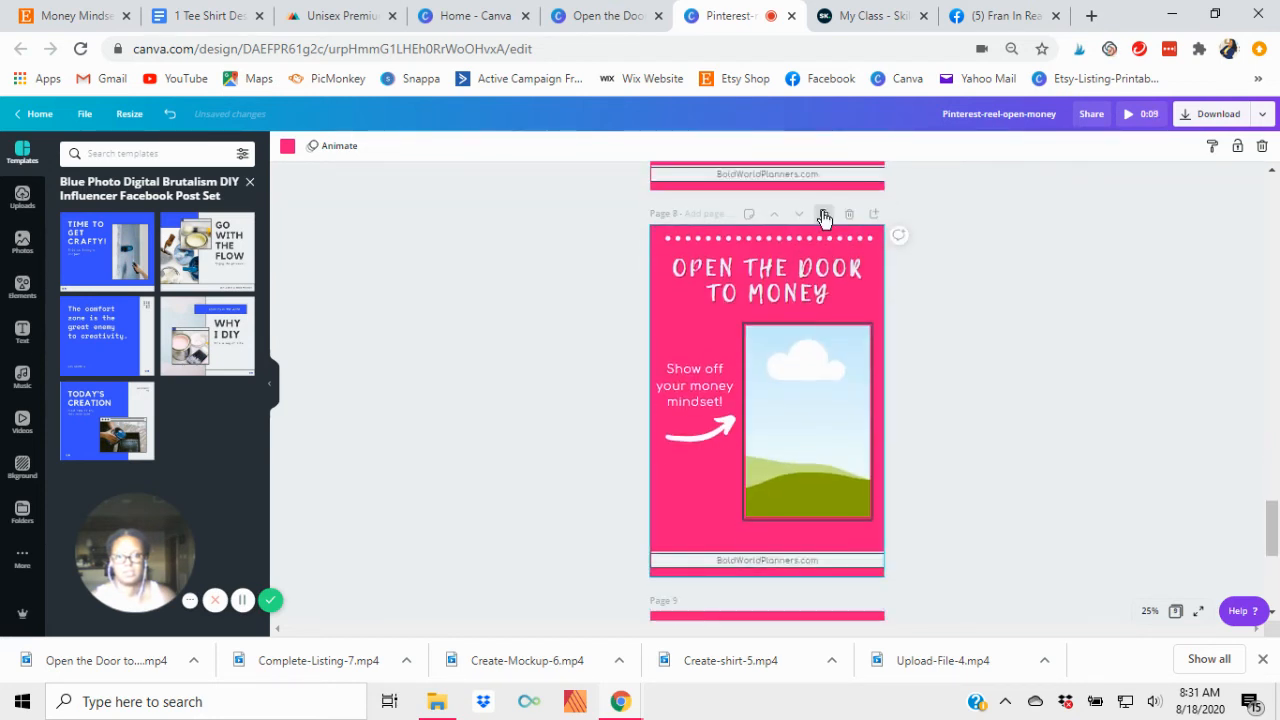
Step: On the "Buy Now at" page, move the upper dotted lines near the page's top edge and the lower ones near its bottom edge
scroll(855, 488, down, 5)
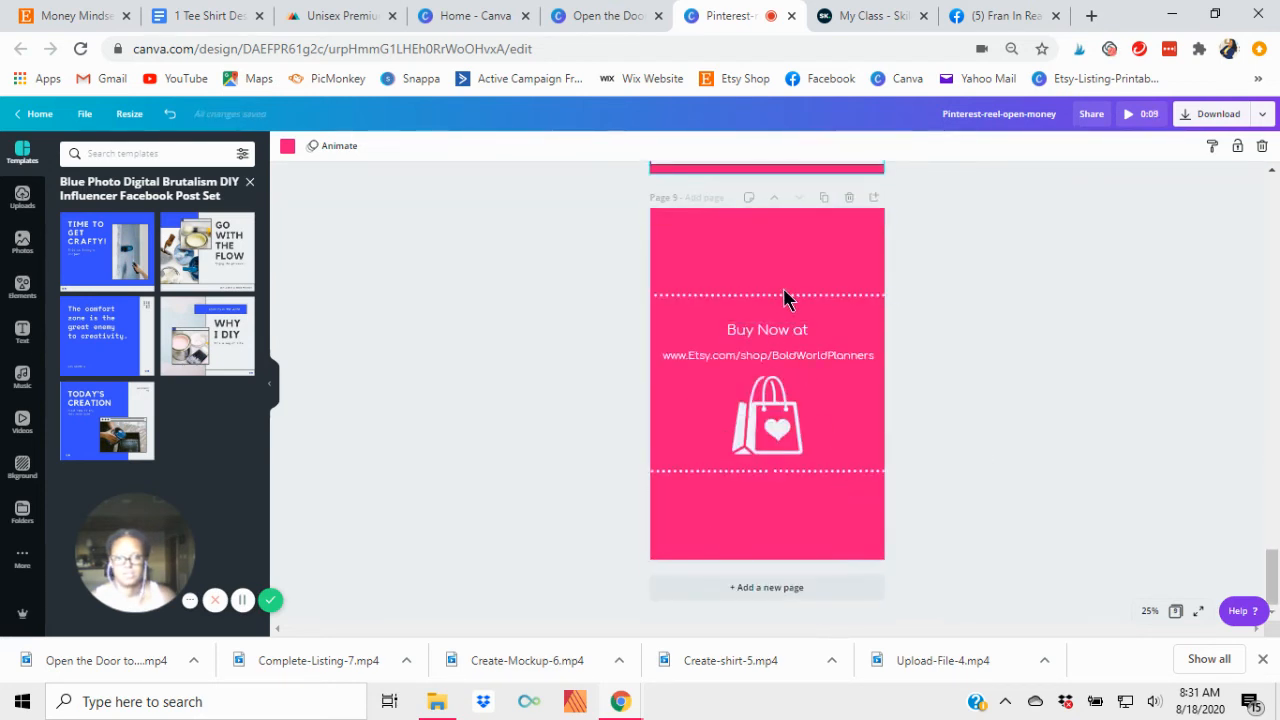
click(786, 296)
drag(786, 297, 796, 222)
drag(686, 297, 693, 215)
drag(806, 470, 802, 545)
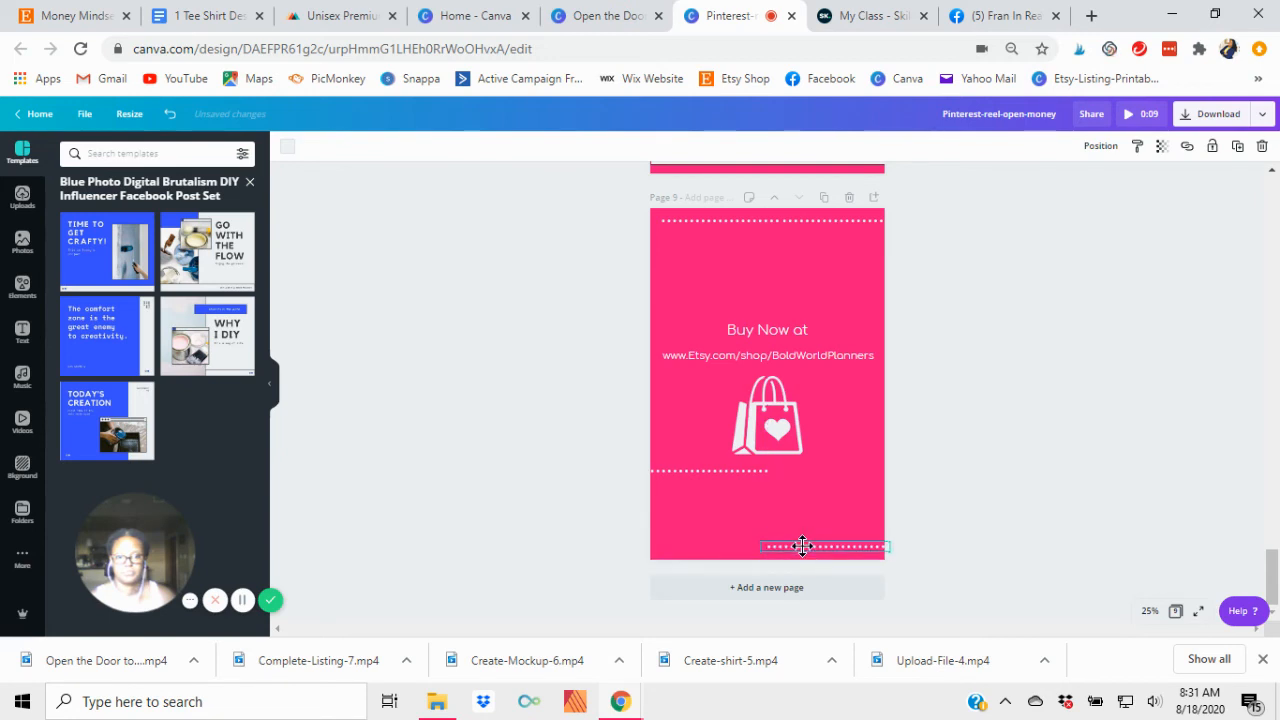
drag(712, 471, 704, 545)
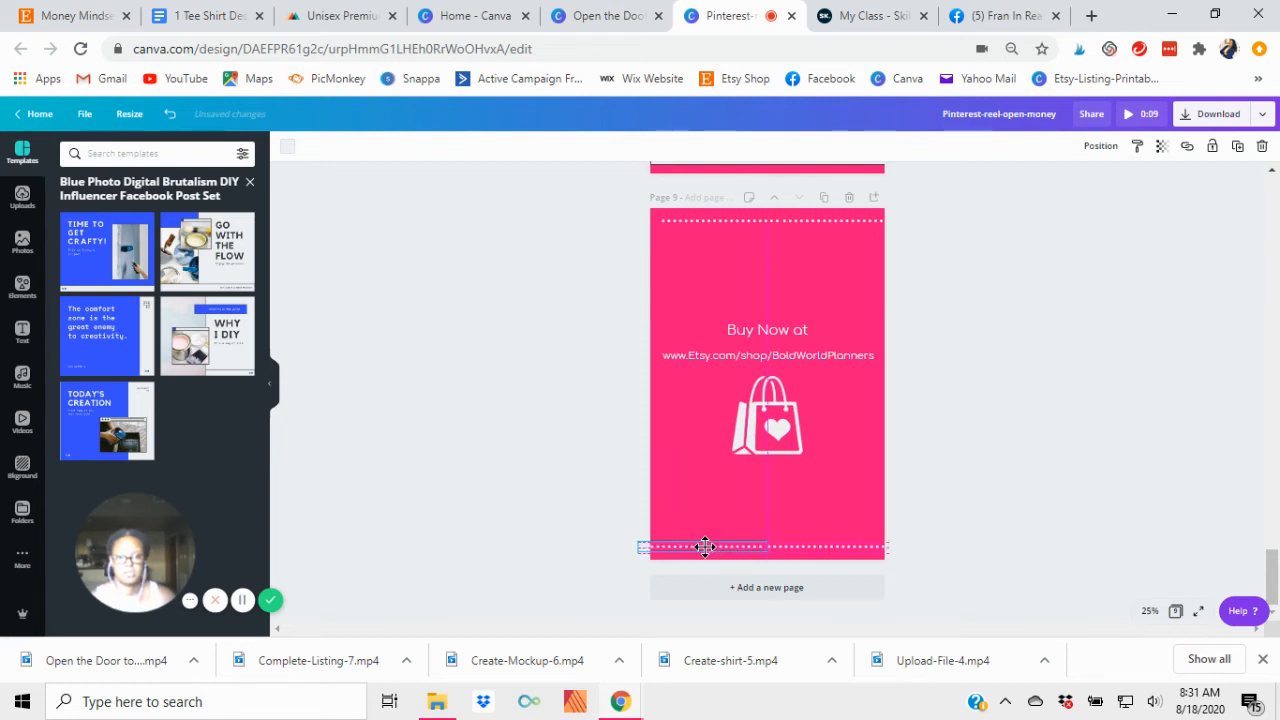
click(537, 476)
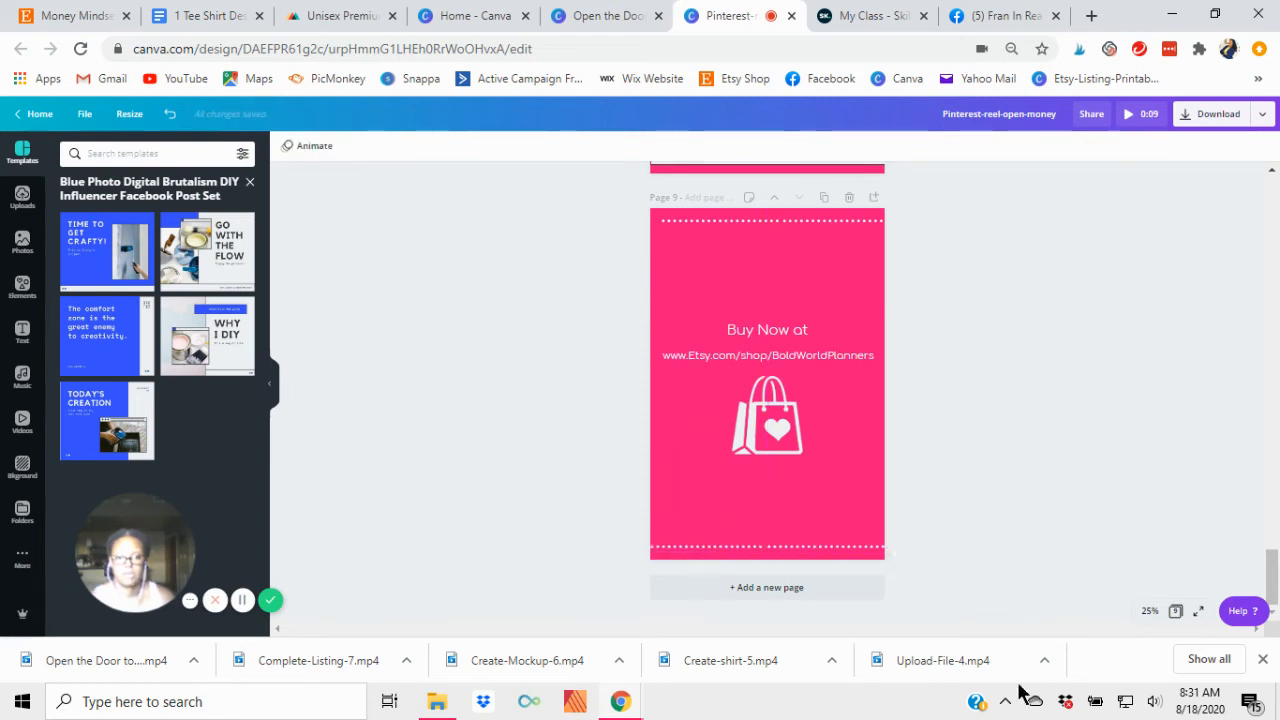
Step: Lengthen the left segment of the lower dotted line slightly to close the gap, and dismiss the news notification
click(766, 549)
drag(770, 555, 776, 553)
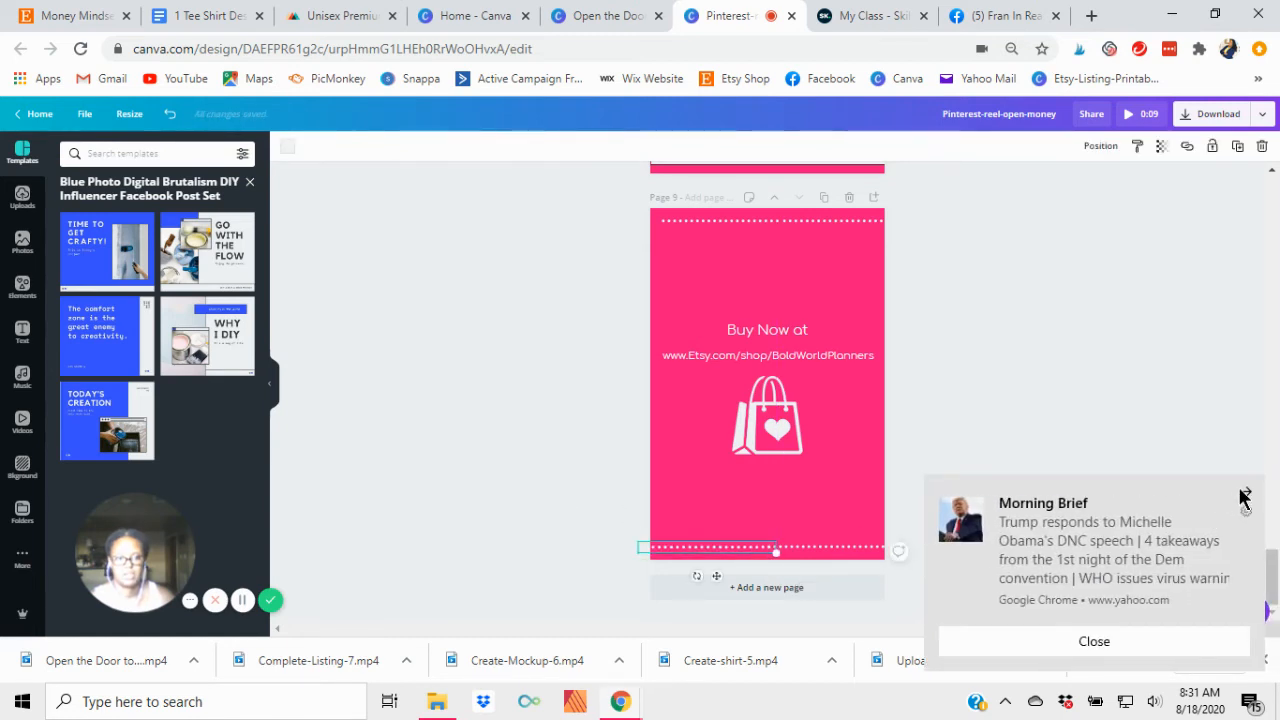
click(1243, 497)
click(527, 478)
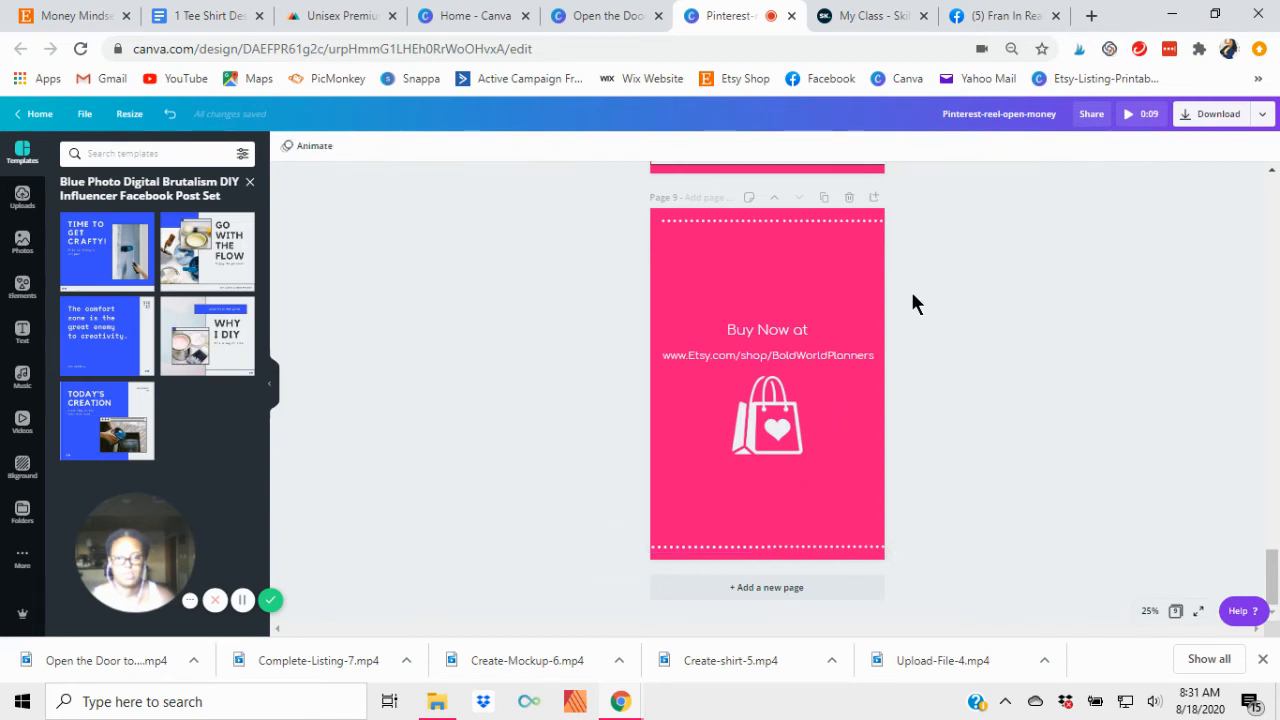
Step: Set the "Buy Now at" text to font size 88 and move the shopping bag icon farther down the page
click(773, 338)
click(396, 146)
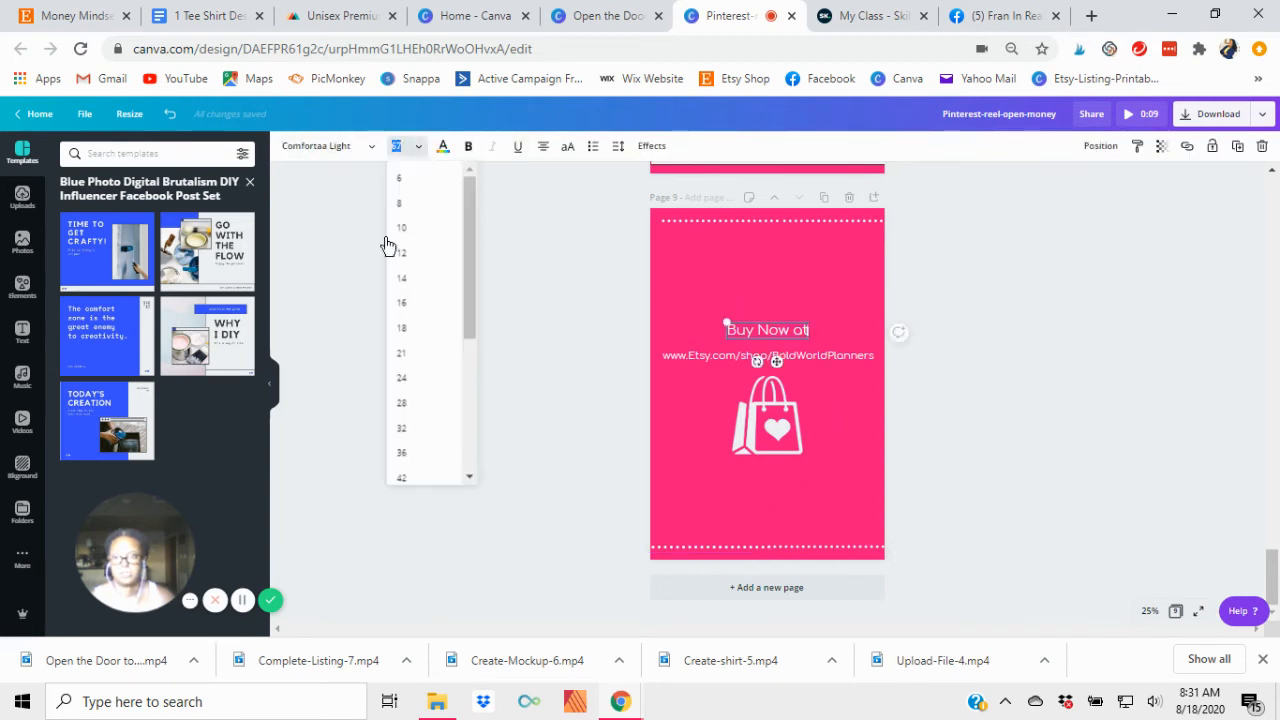
scroll(437, 423, down, 5)
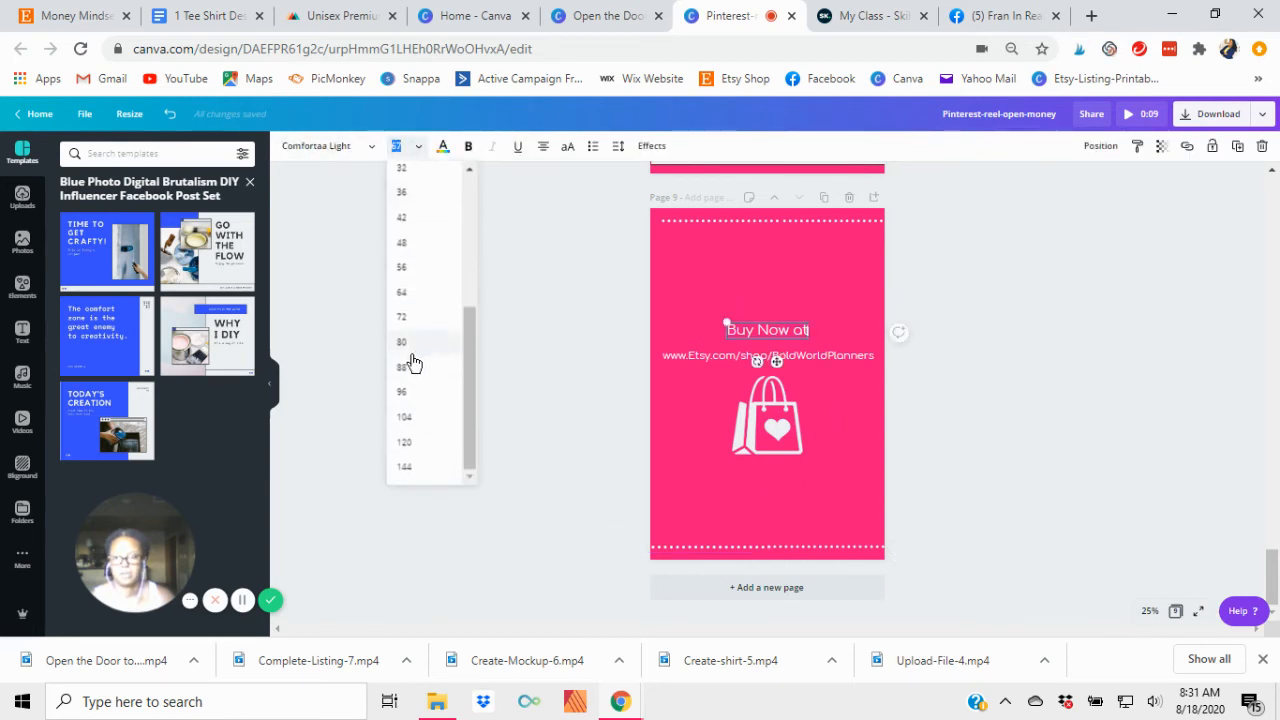
click(413, 322)
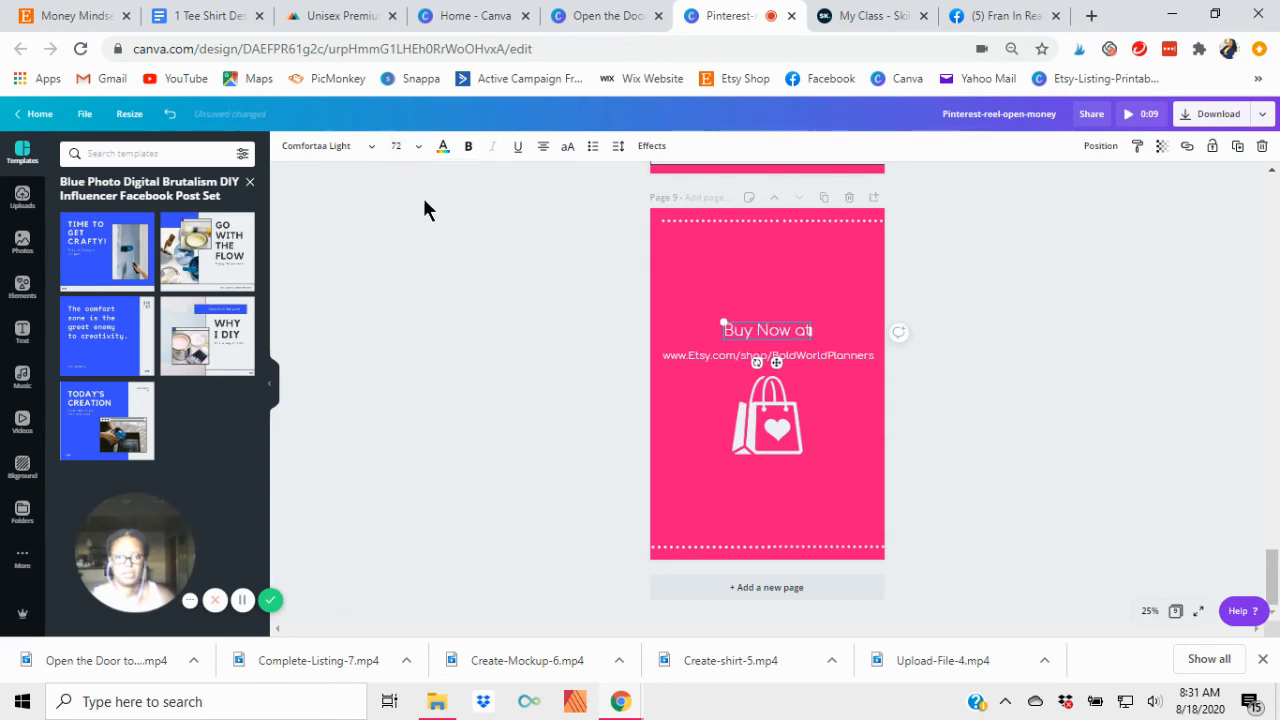
click(413, 150)
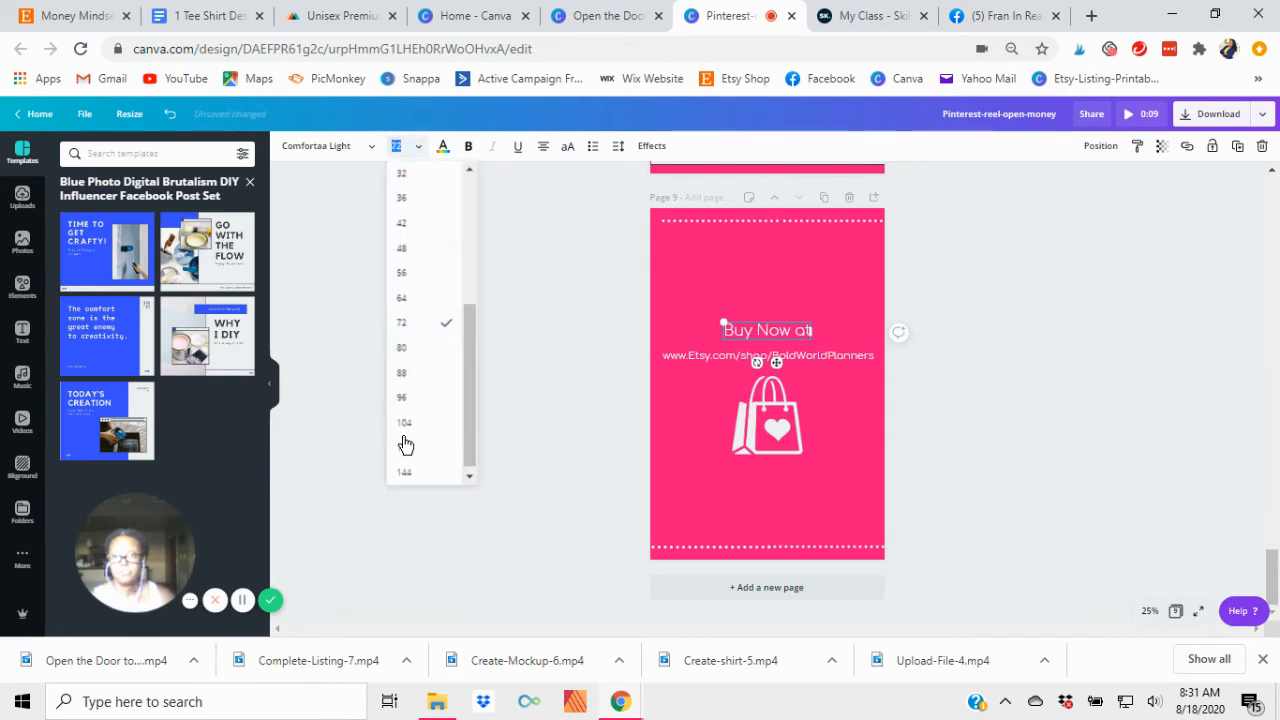
click(415, 373)
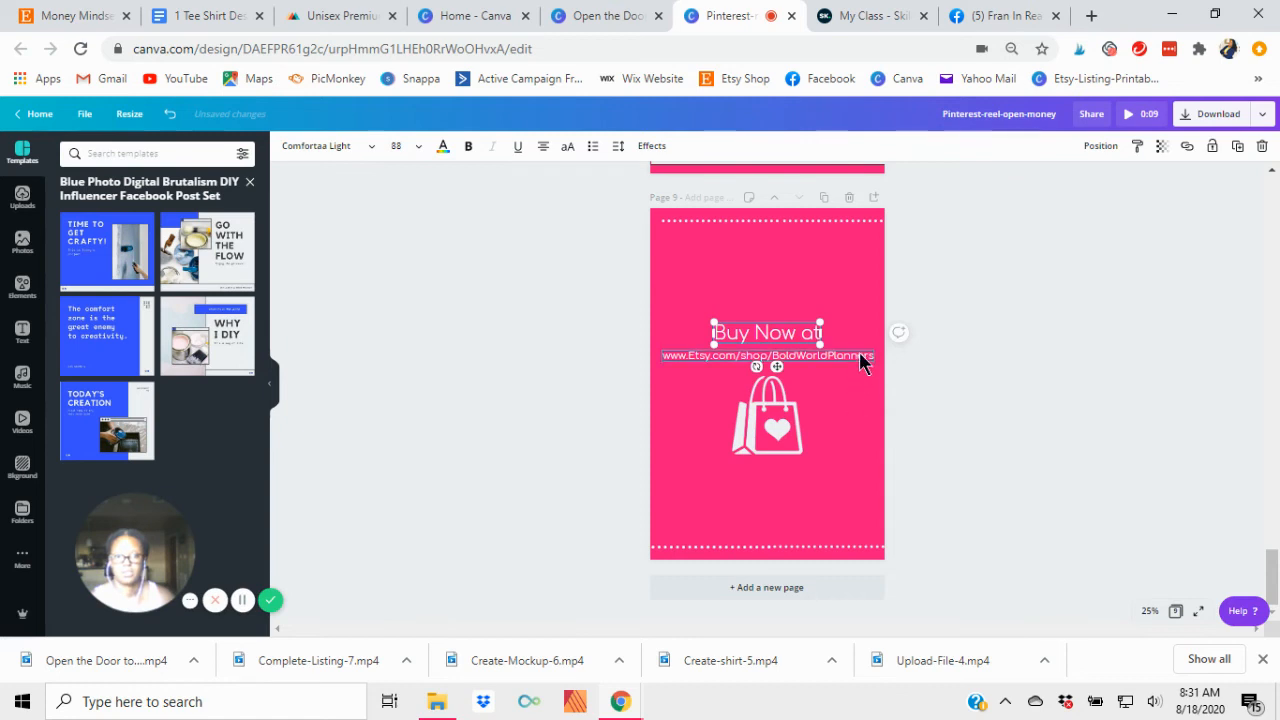
drag(768, 438, 763, 478)
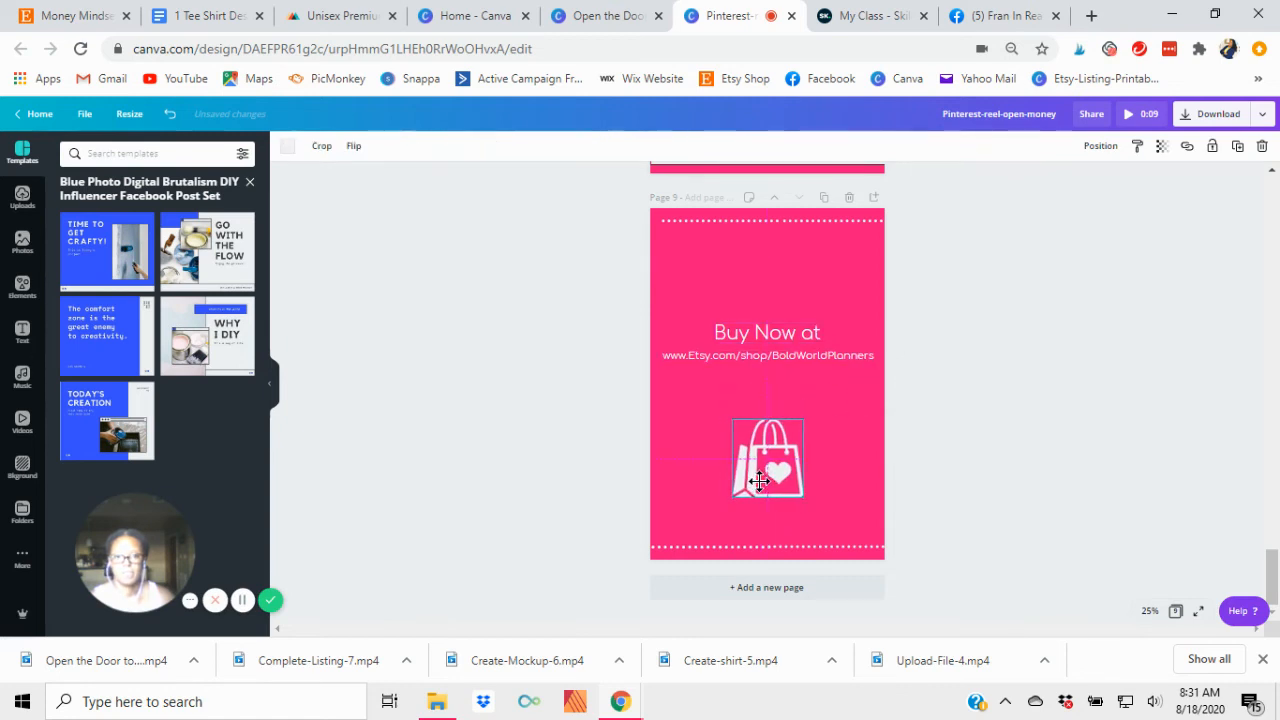
Step: Set the "Buy Now at" text to font size 80 and move the shopping bag icon slightly closer to it
click(810, 347)
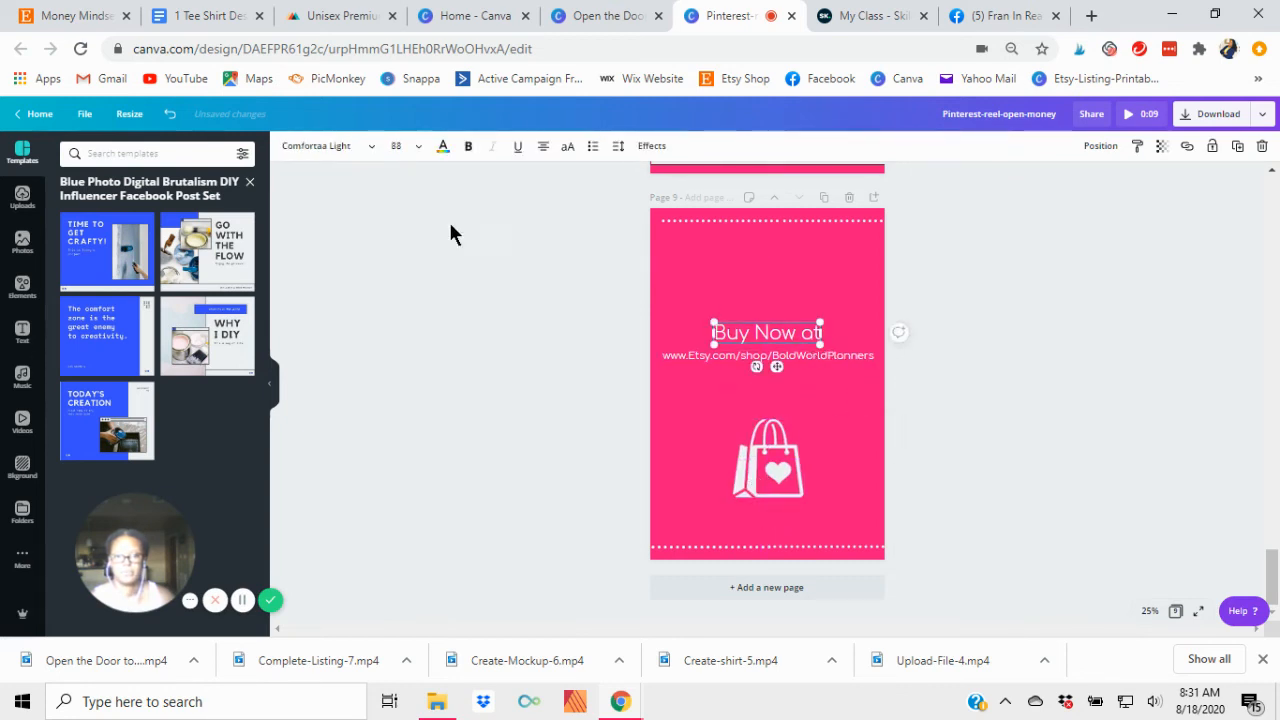
click(408, 147)
click(406, 350)
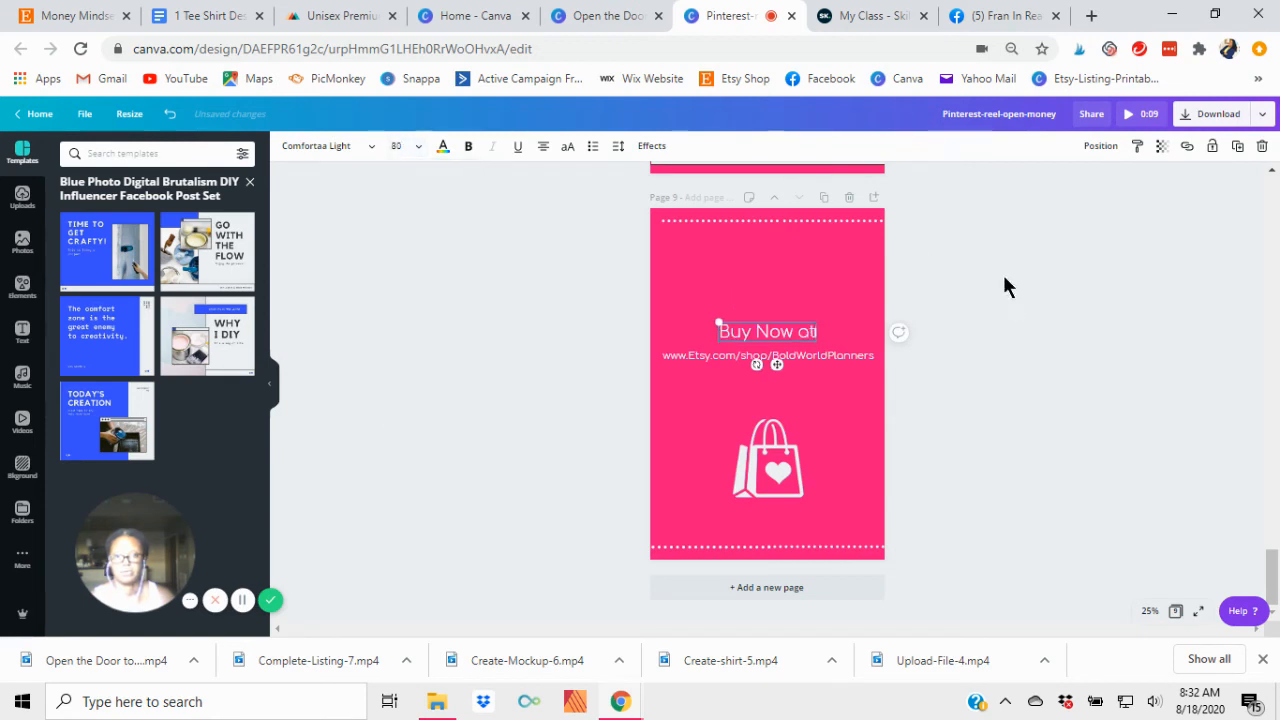
click(1012, 296)
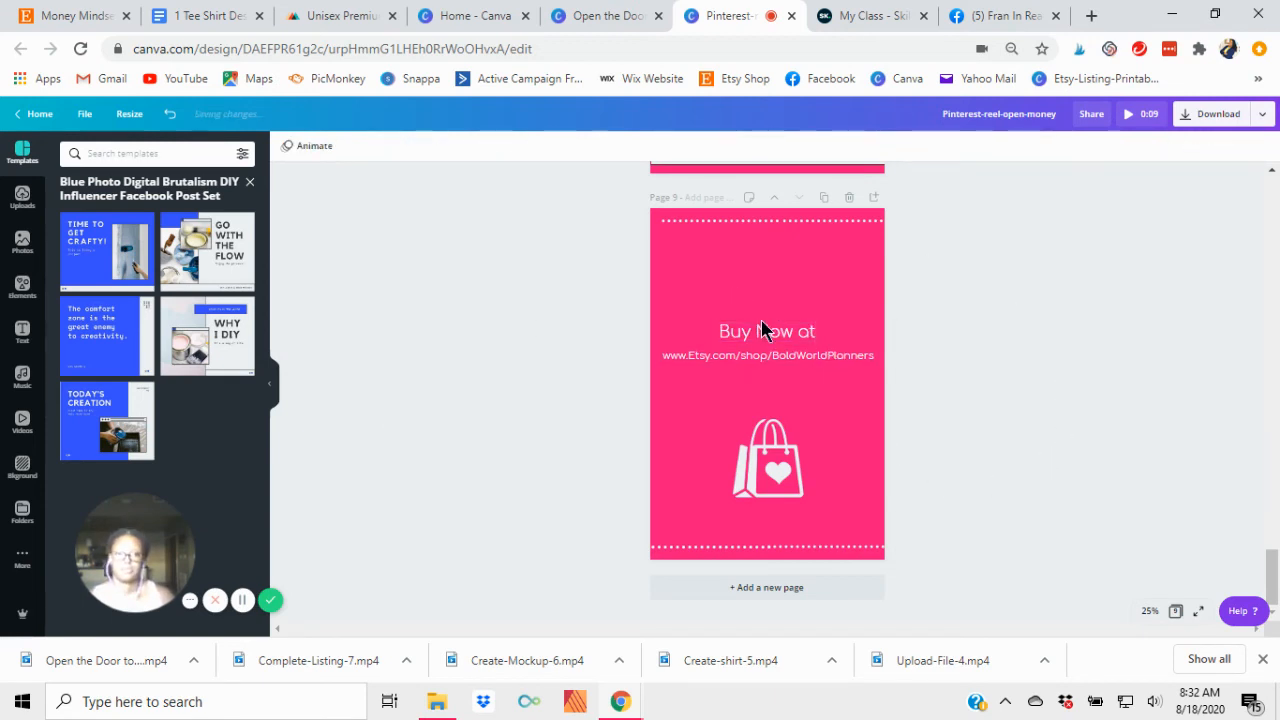
click(764, 458)
click(1105, 363)
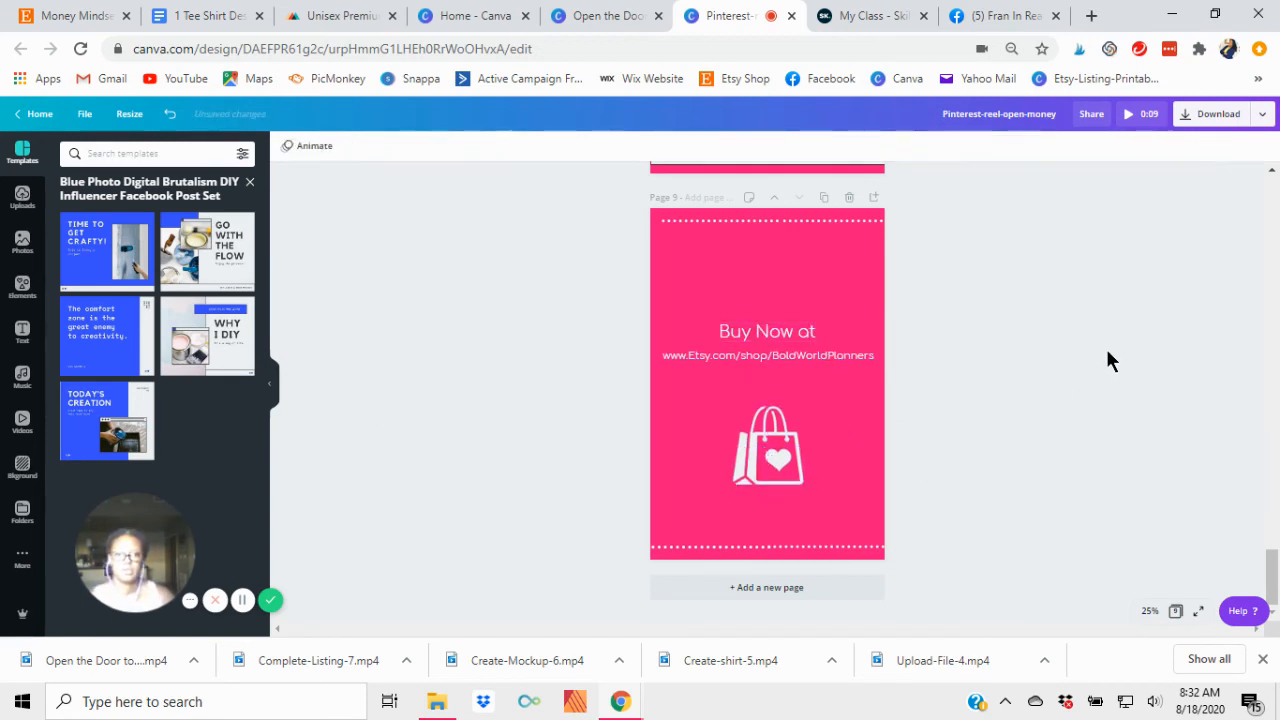
Step: Review the photo frame pages from page 1 onward, checking the invisible clip below the arrow on each page
scroll(1107, 352, up, 6)
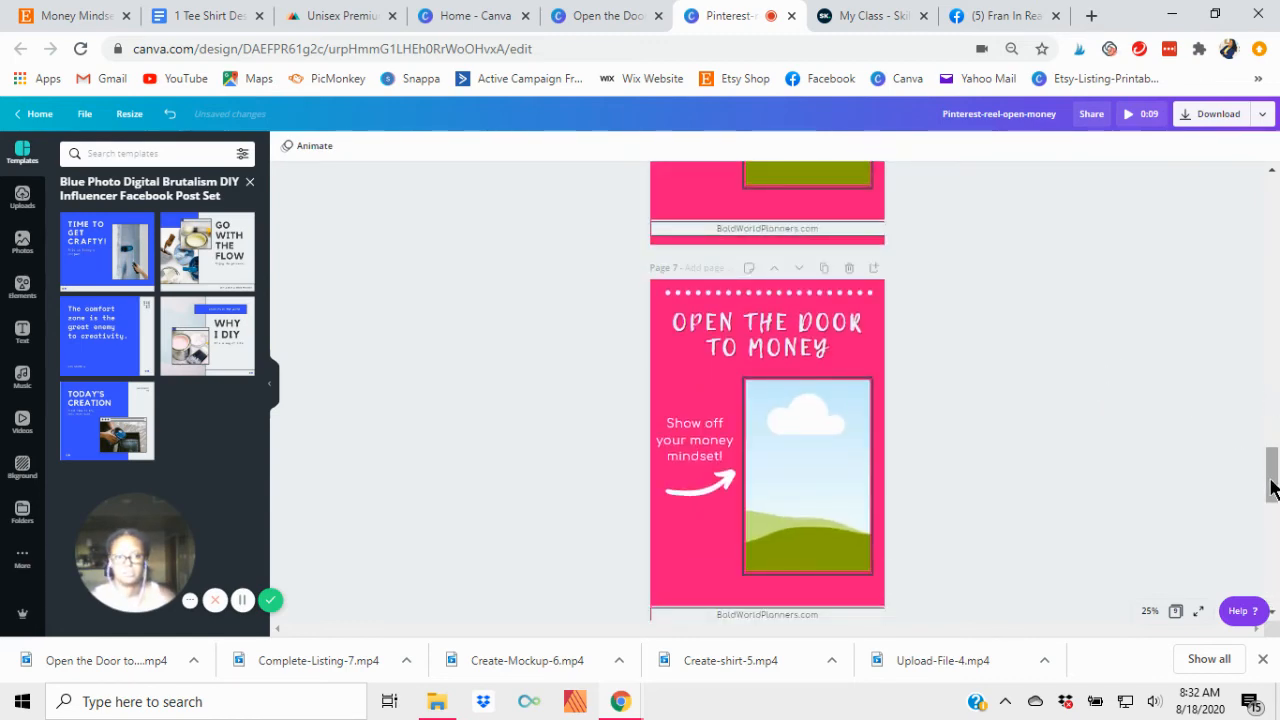
drag(1272, 488, 1272, 195)
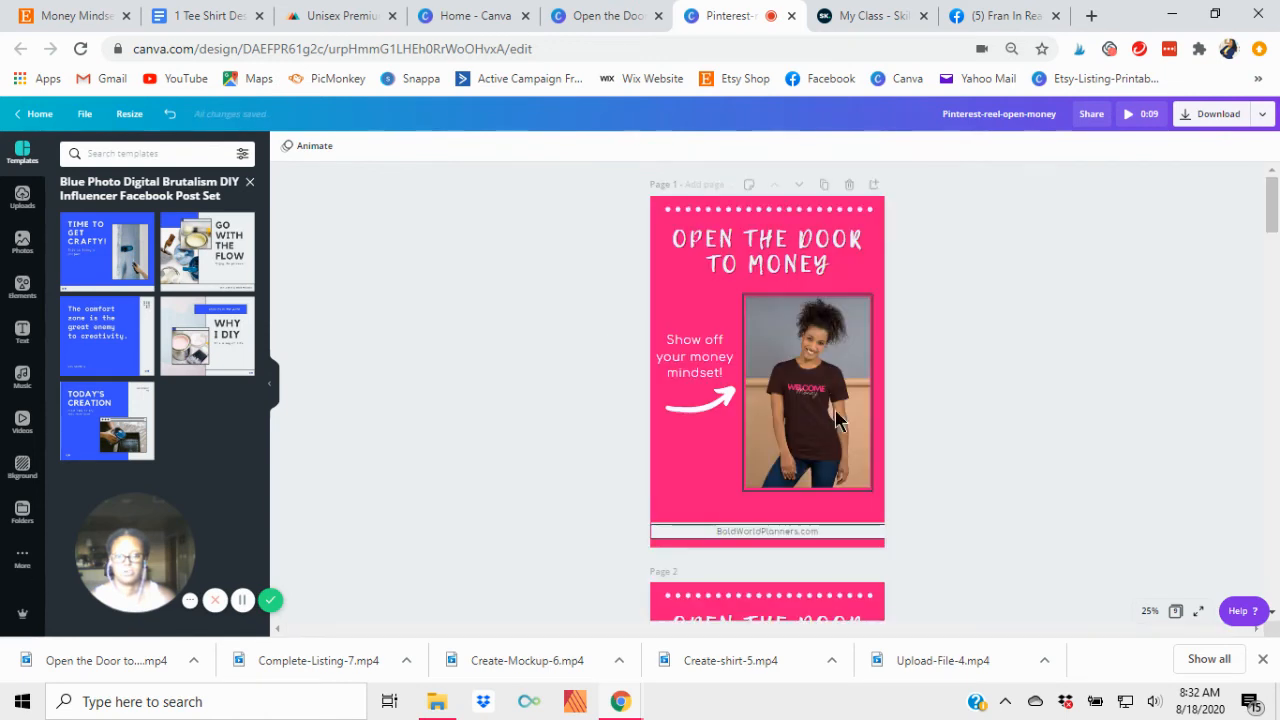
scroll(995, 470, down, 7)
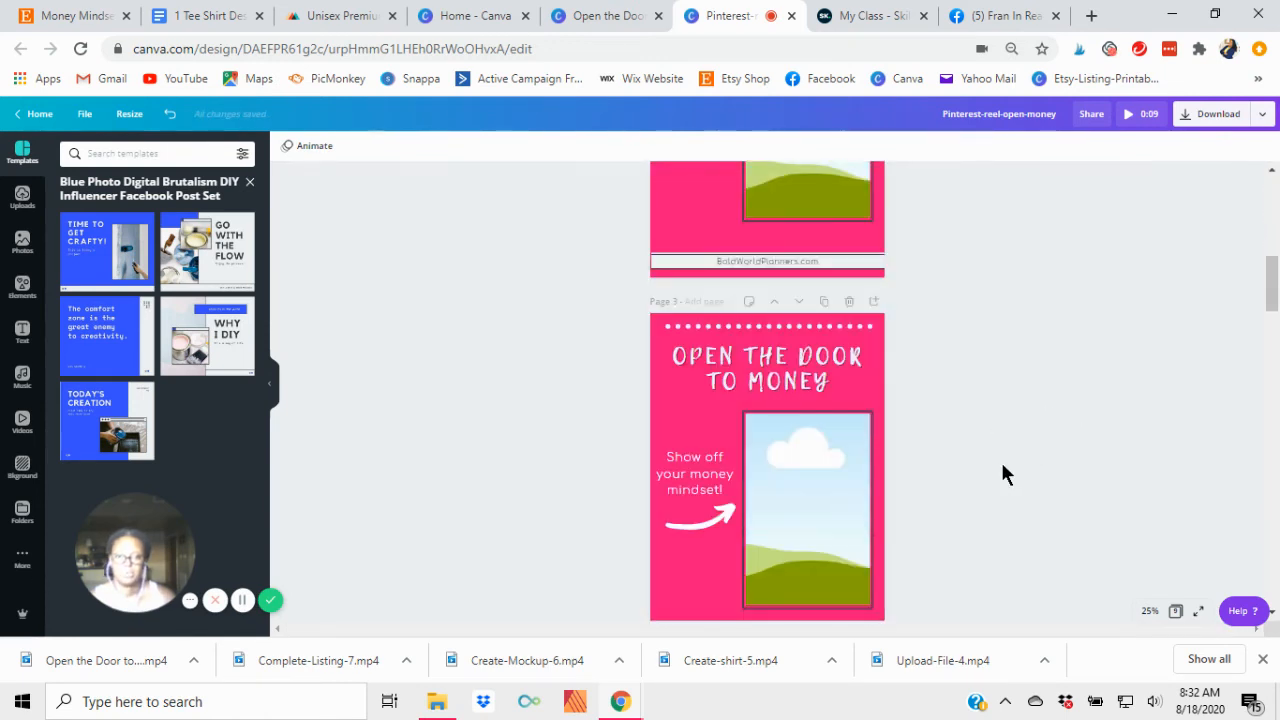
scroll(1066, 414, up, 2)
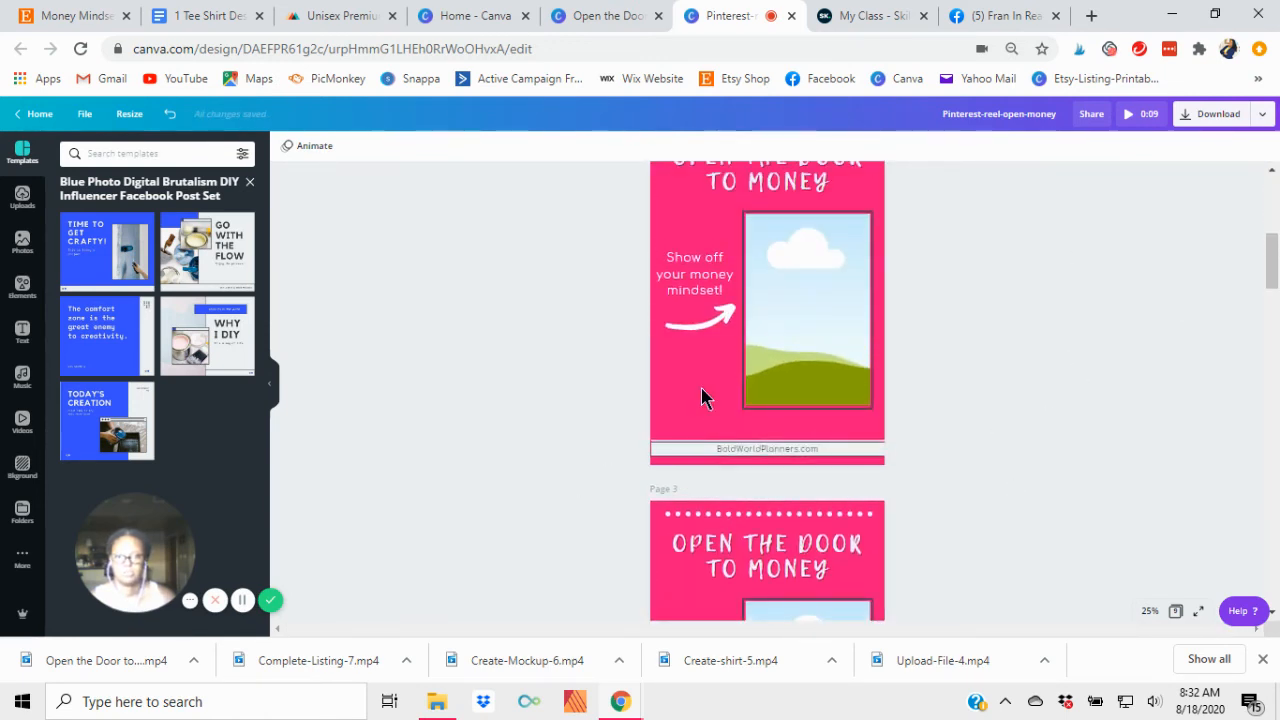
scroll(536, 468, up, 2)
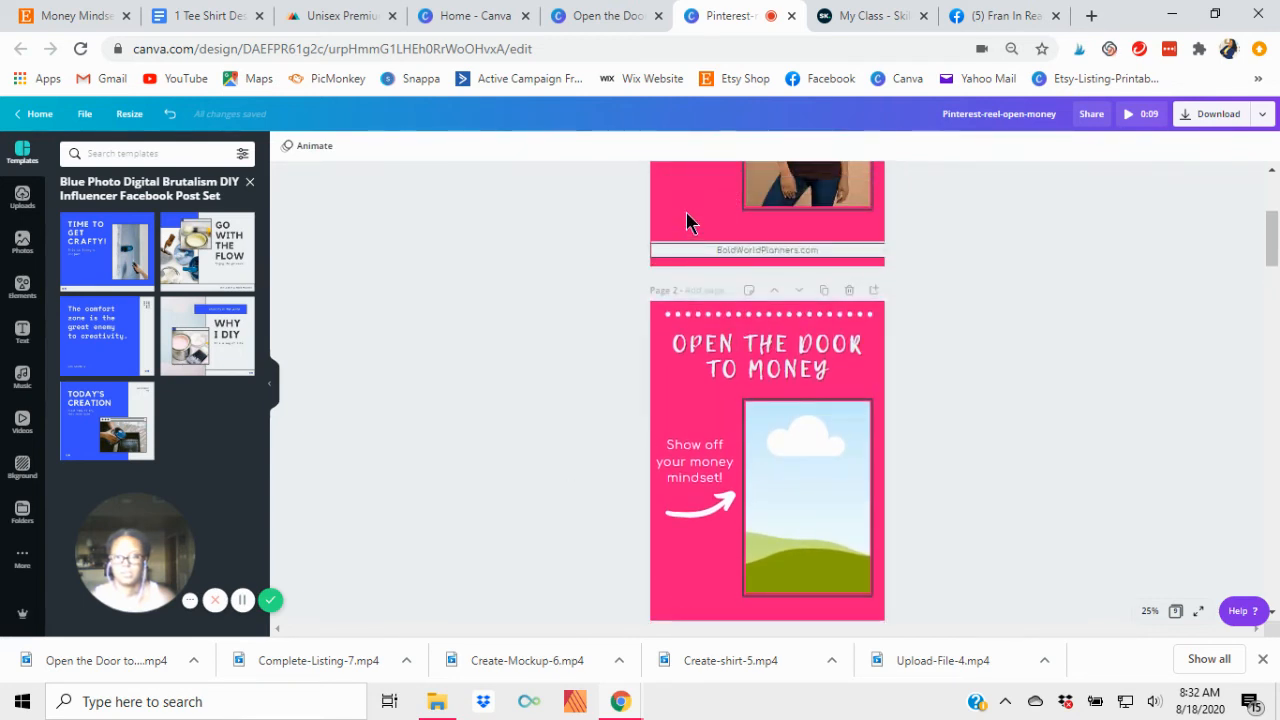
scroll(686, 214, up, 3)
click(687, 504)
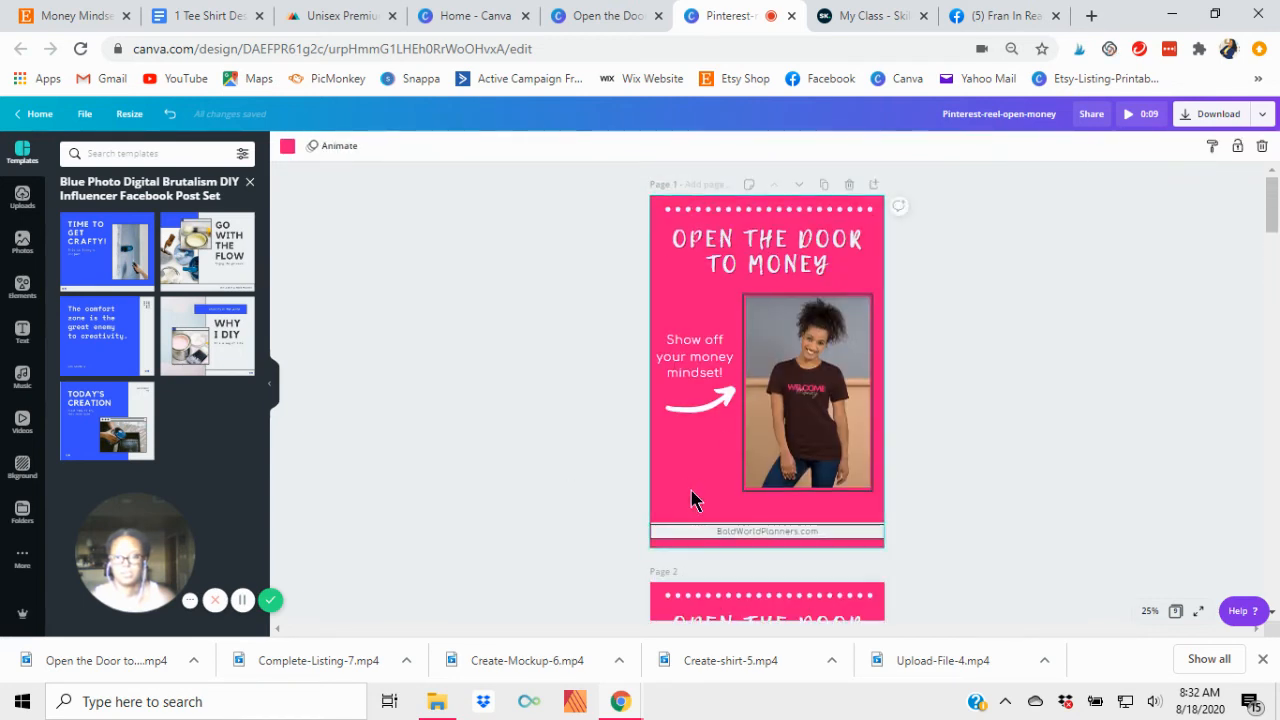
scroll(698, 484, down, 3)
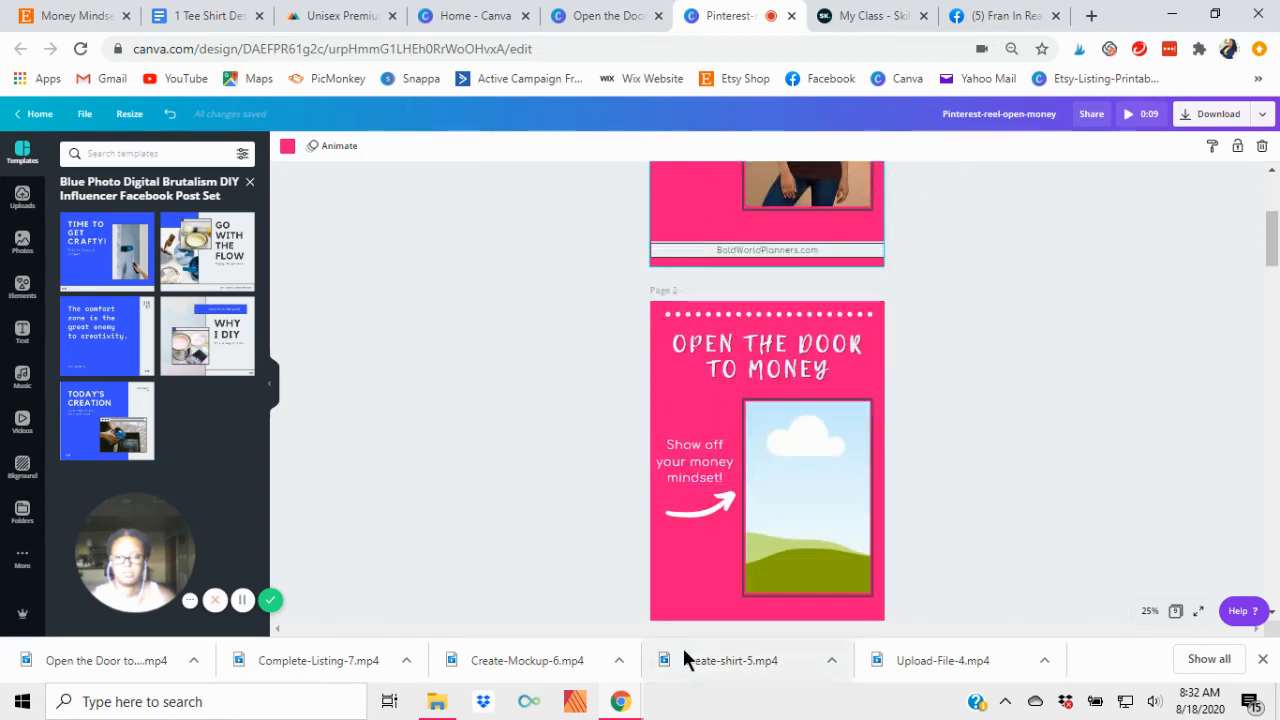
click(680, 545)
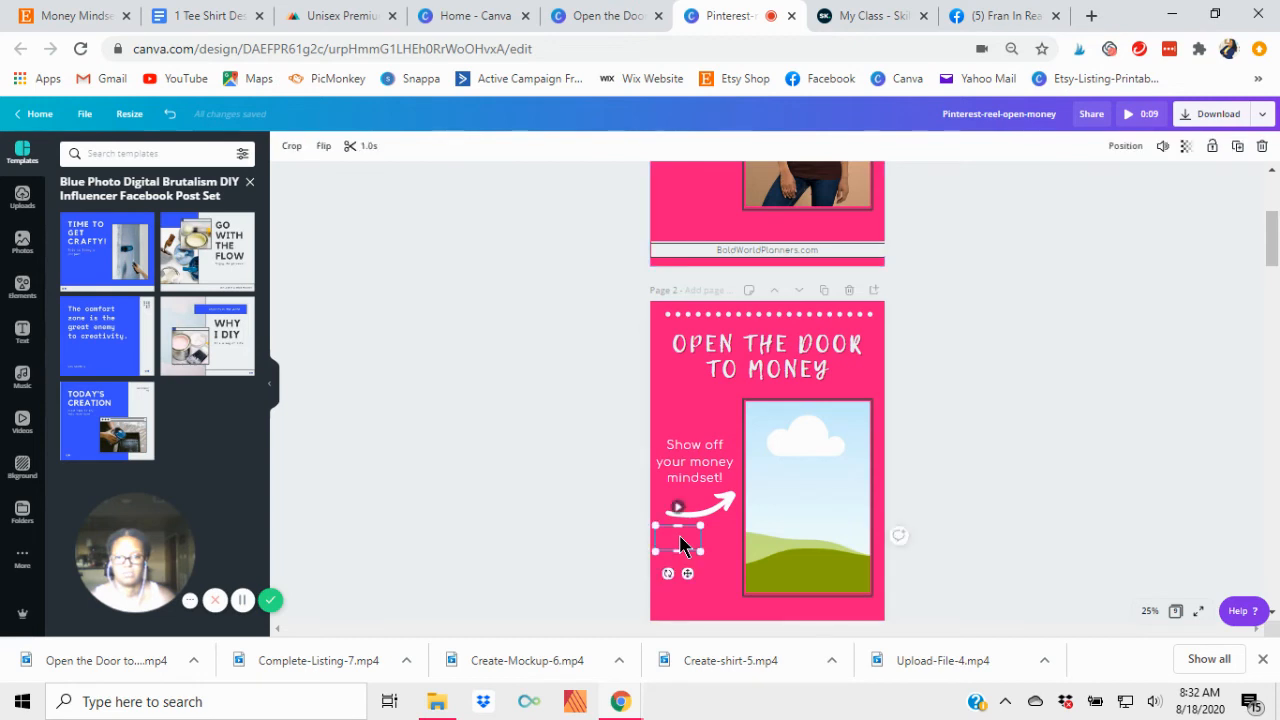
scroll(713, 255, up, 2)
click(680, 348)
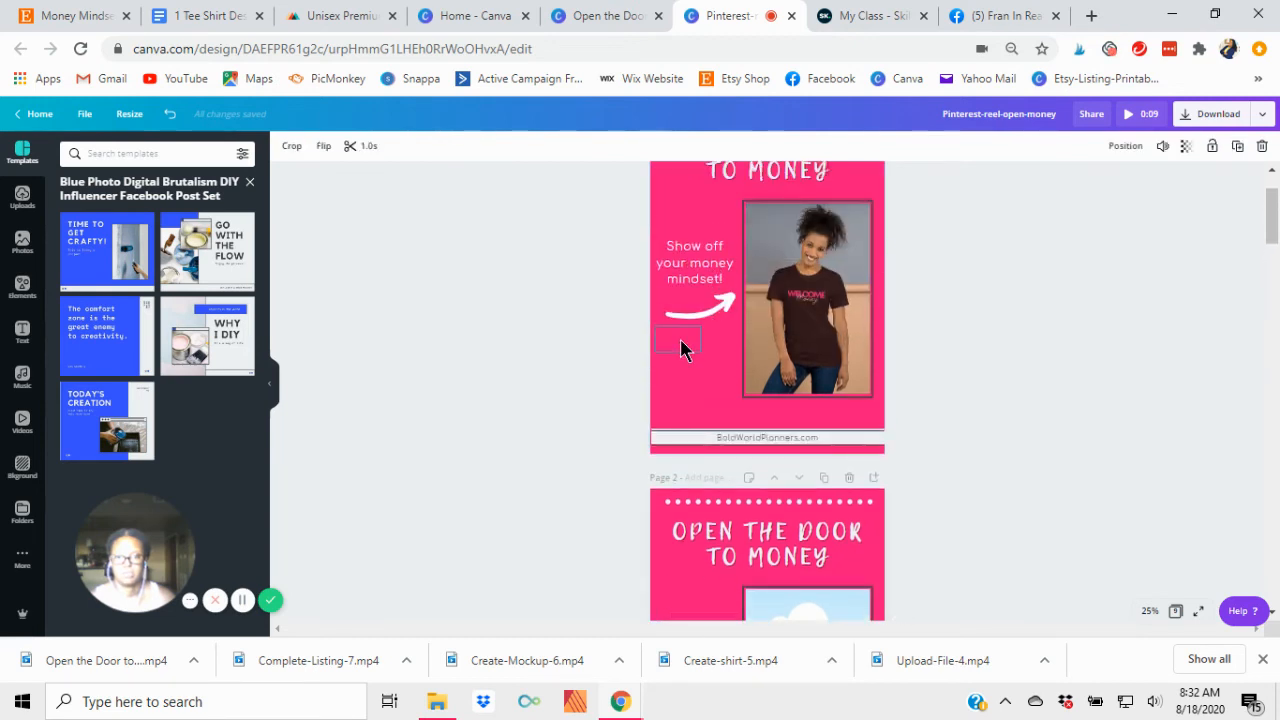
scroll(690, 345, down, 7)
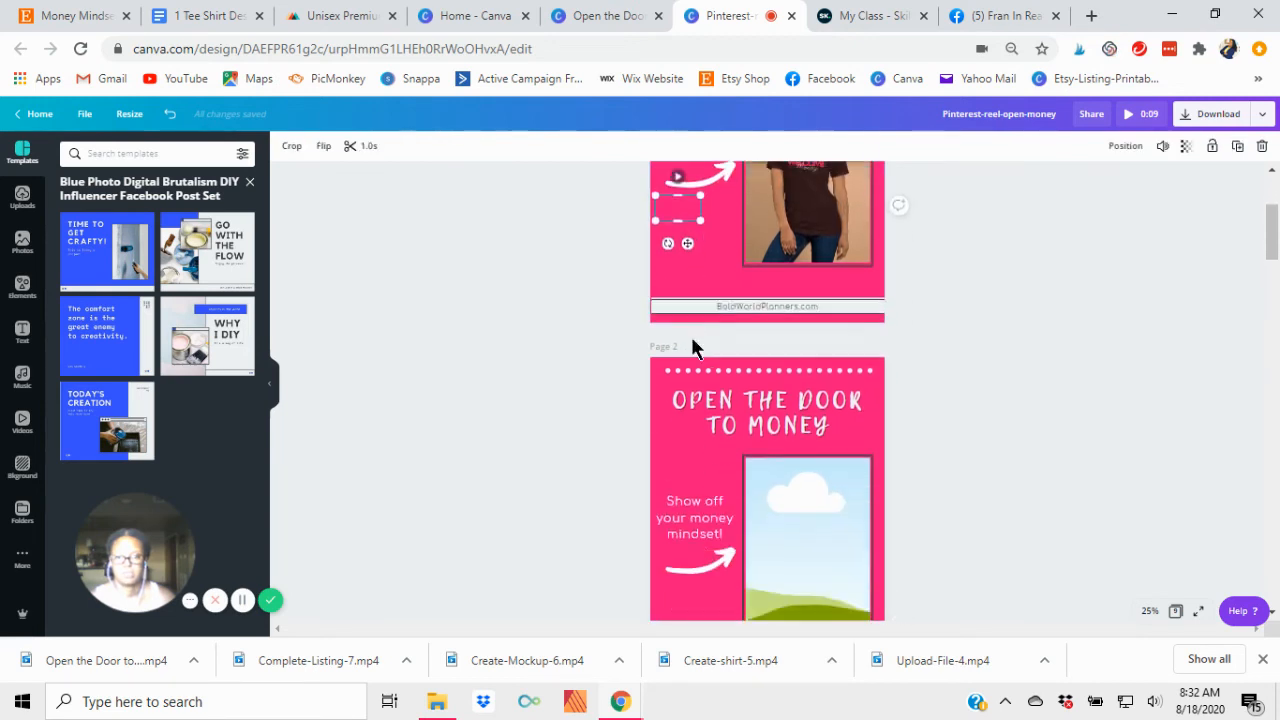
click(681, 461)
scroll(684, 466, down, 4)
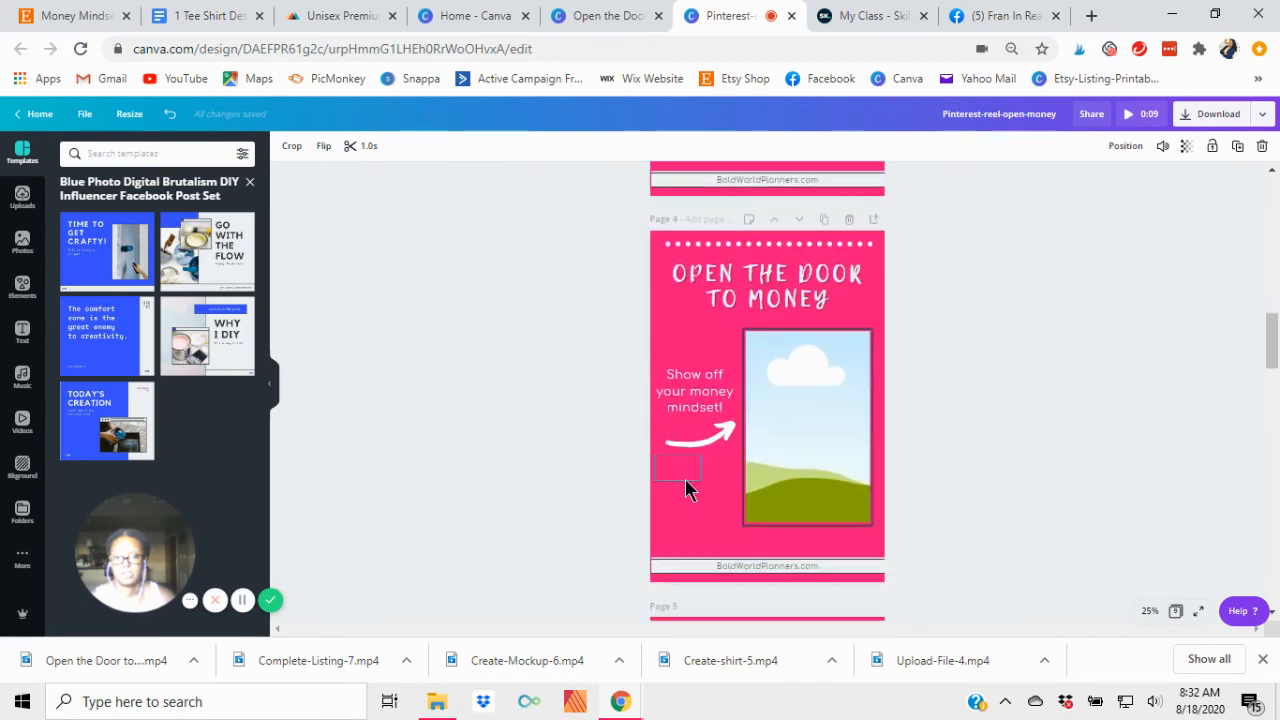
scroll(941, 400, up, 12)
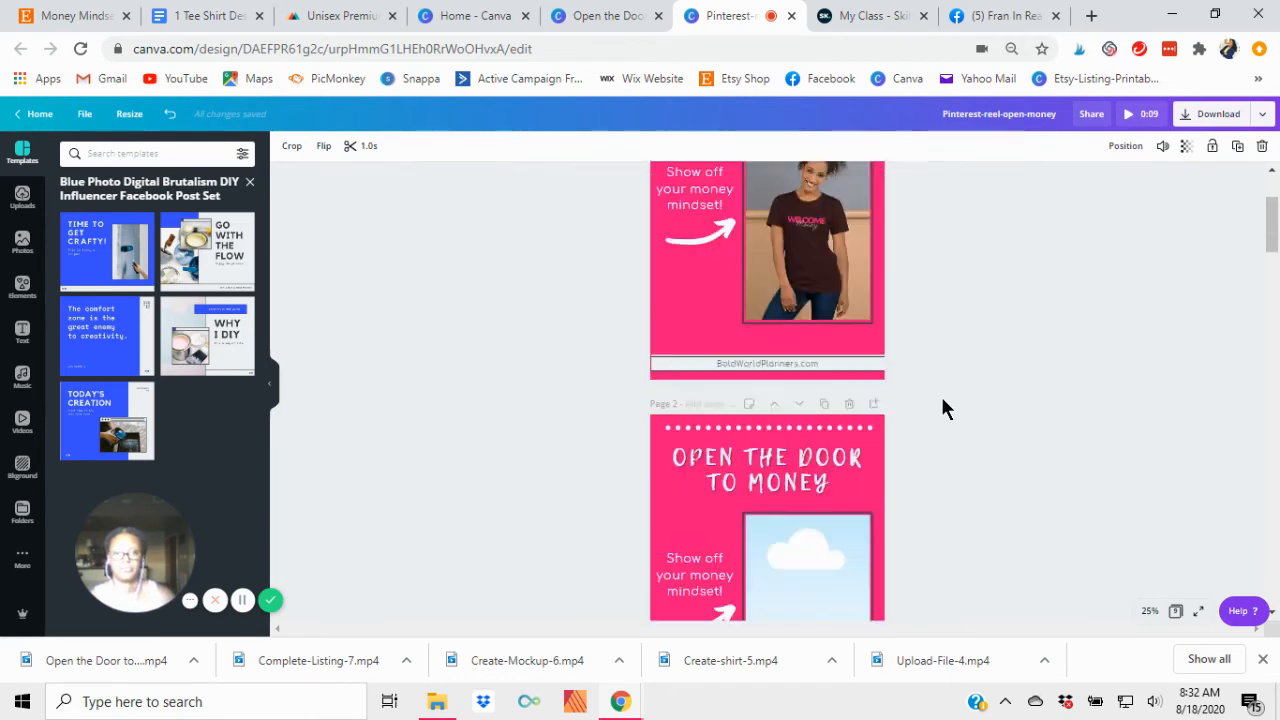
scroll(941, 396, down, 4)
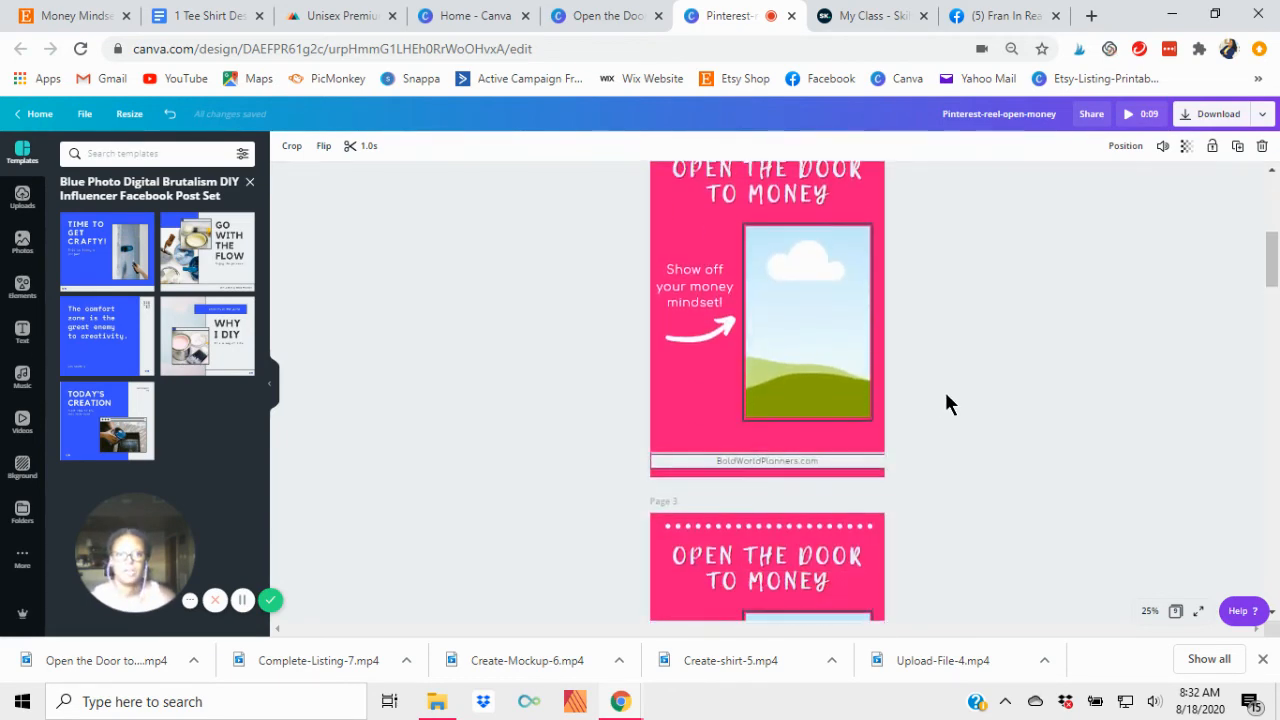
Step: Show the uploaded images, and on page 2 move the empty photo frame down and left, out of its dark outline
click(20, 200)
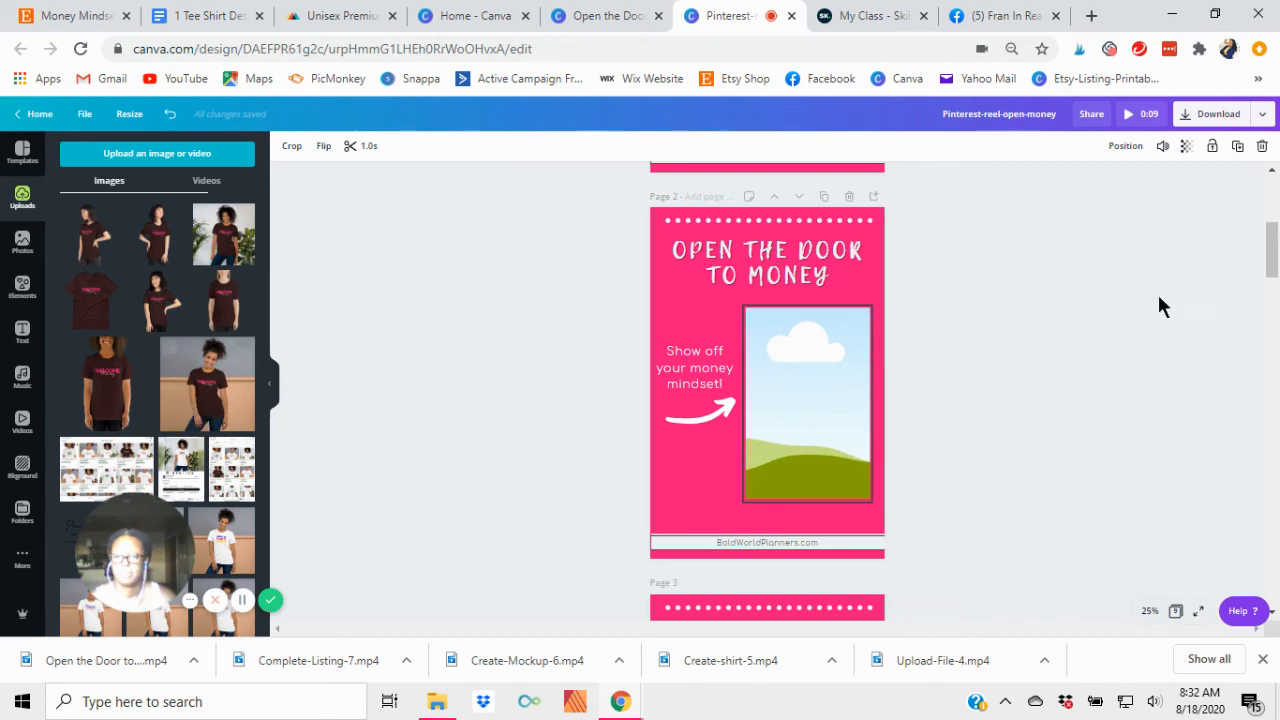
scroll(1117, 310, up, 4)
scroll(946, 370, down, 4)
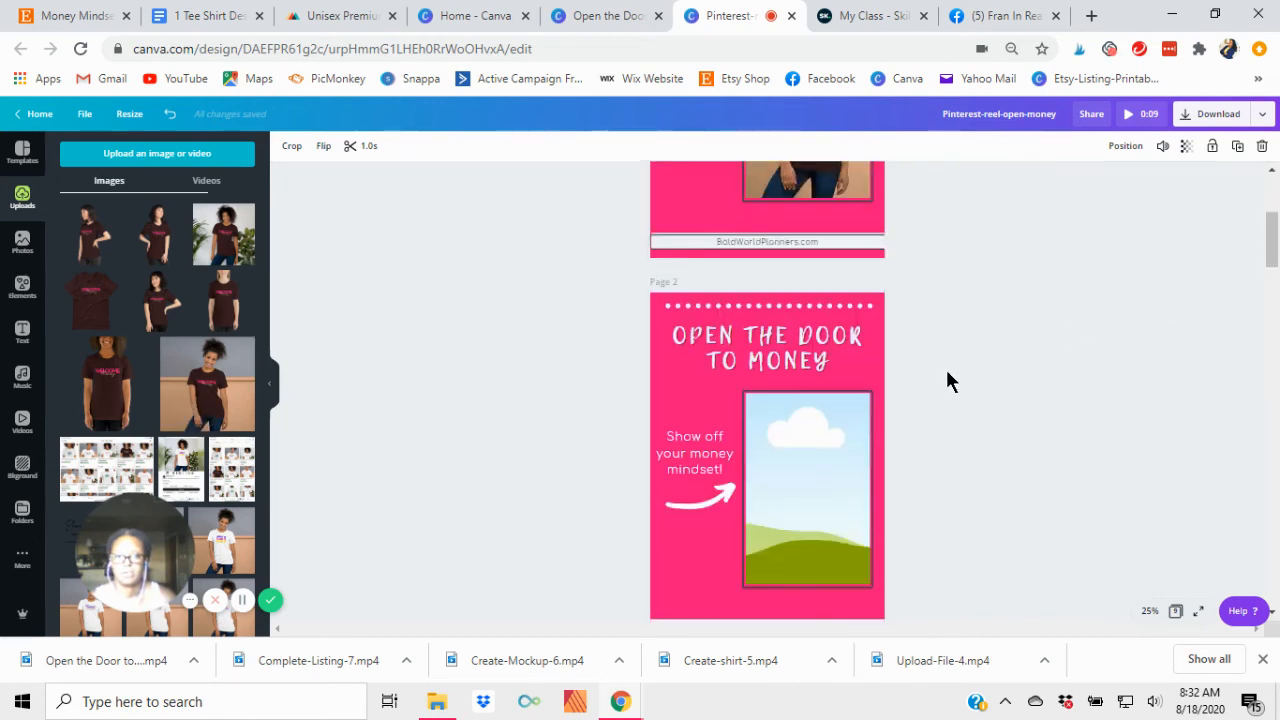
click(780, 432)
drag(780, 432, 740, 449)
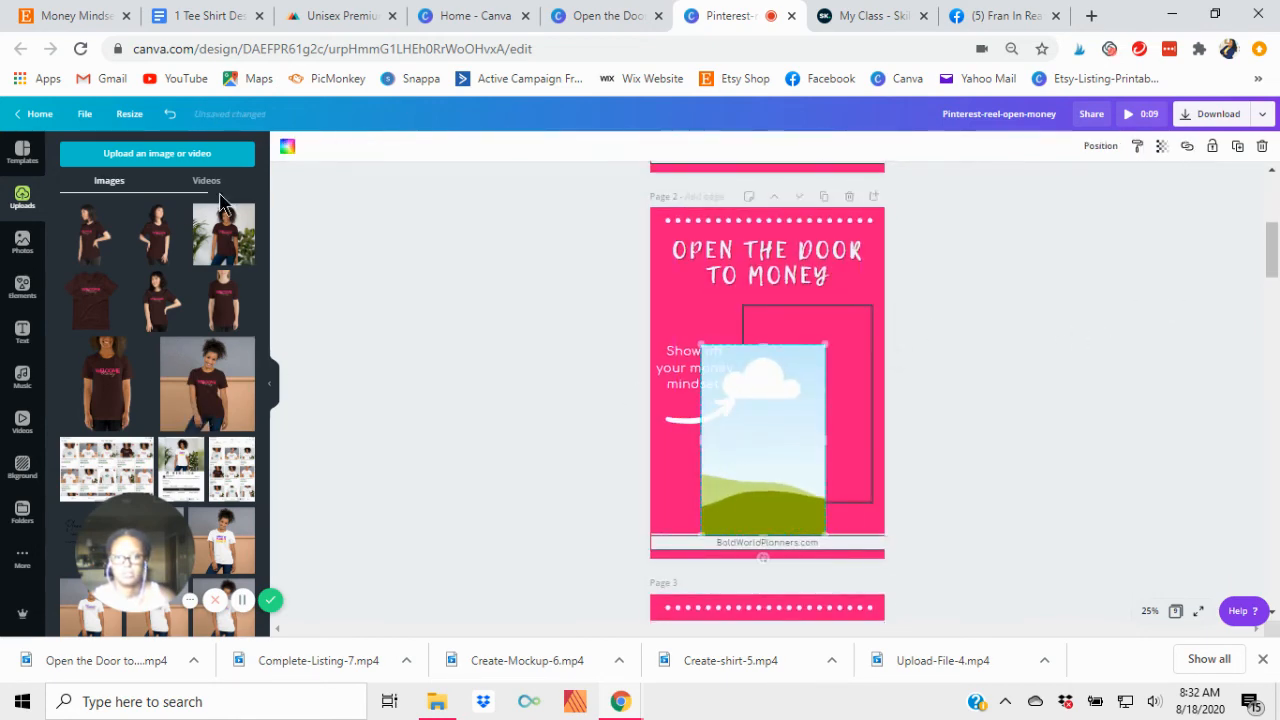
Step: Add a square shape to page 2, place it over the dark outline, and stretch it downward to nearly fill the outline
click(22, 288)
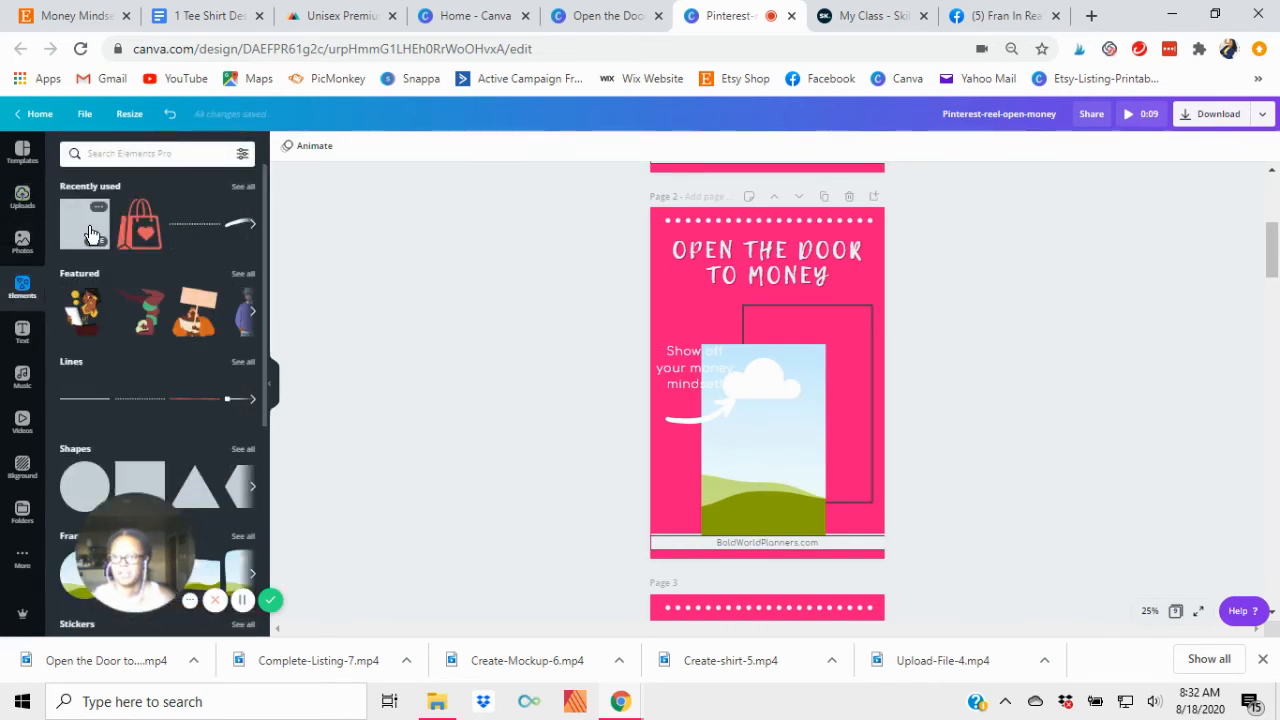
click(88, 233)
drag(746, 394, 785, 374)
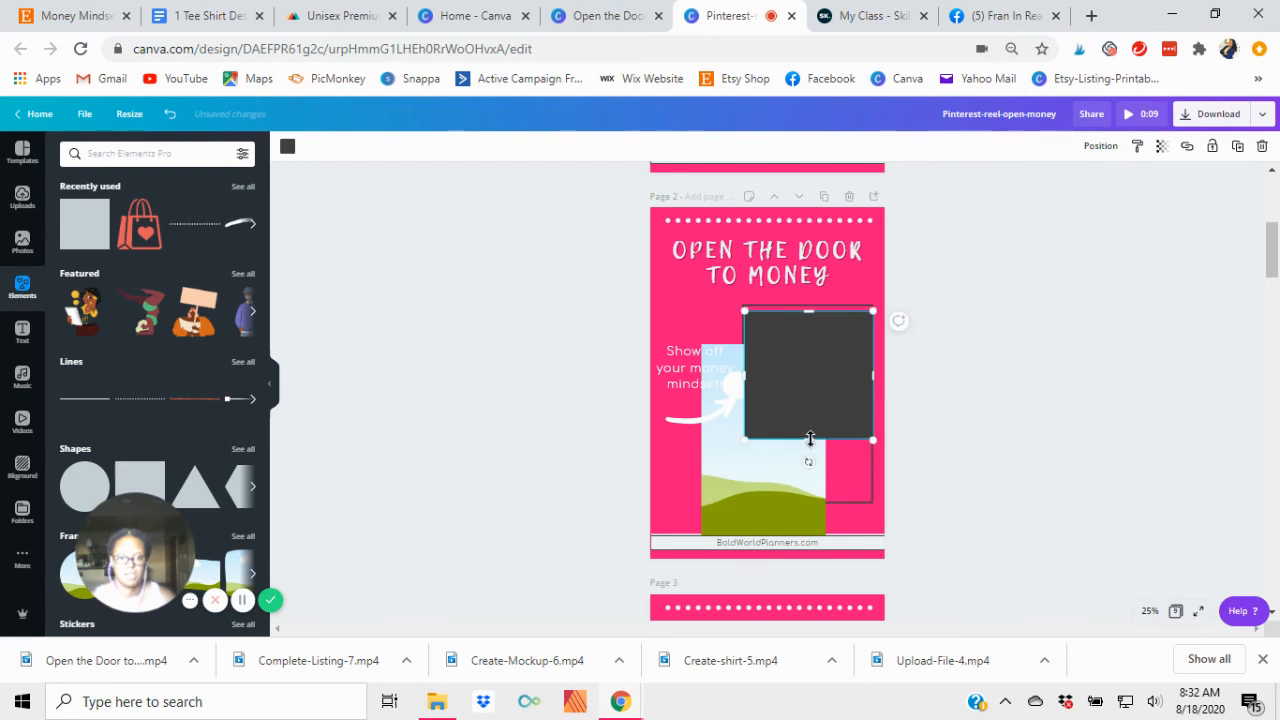
drag(810, 442, 830, 497)
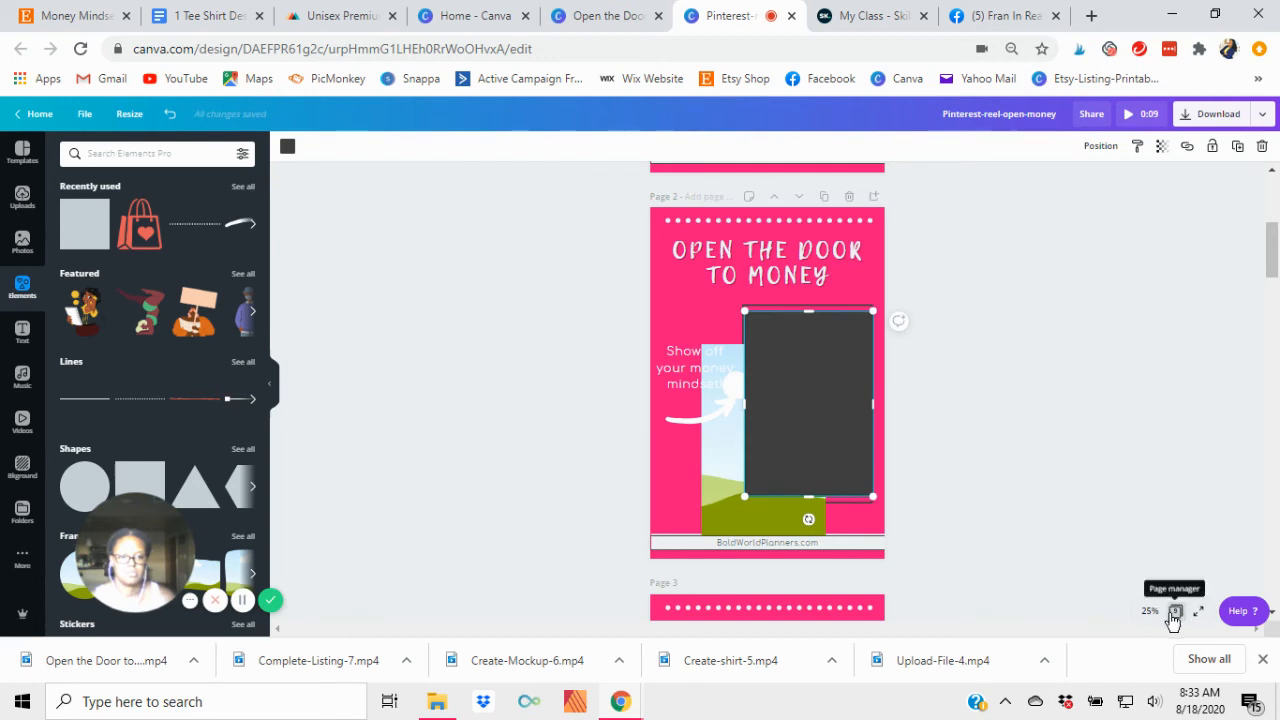
Step: Adjust the rectangle's bottom, right and left edges to fit inside the dark outline and color it white
click(1152, 612)
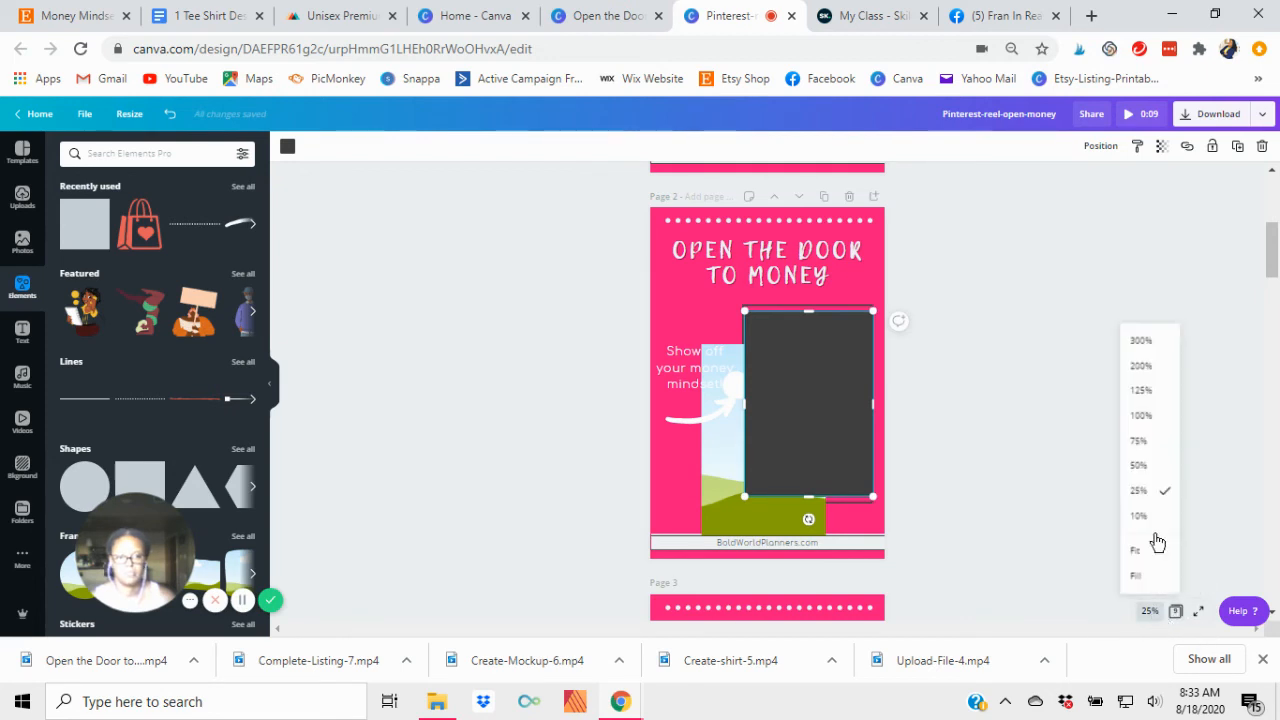
click(1139, 465)
drag(874, 431, 872, 416)
click(873, 416)
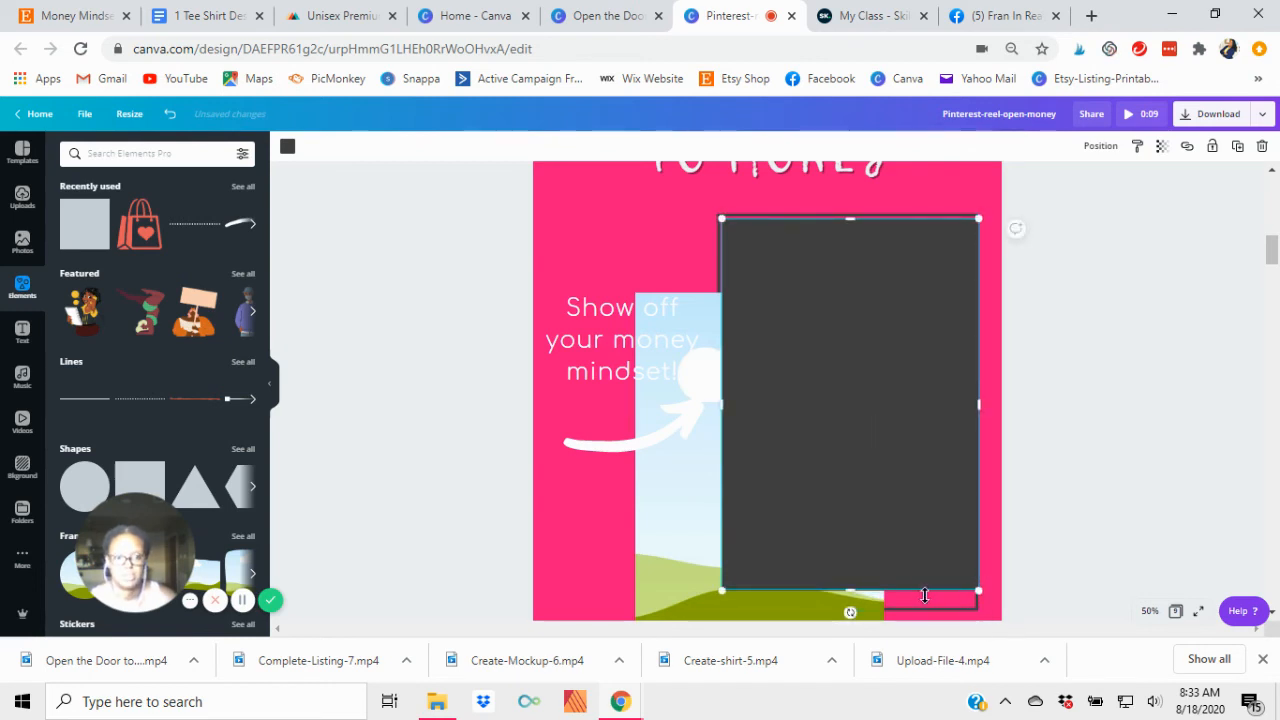
drag(852, 591, 857, 606)
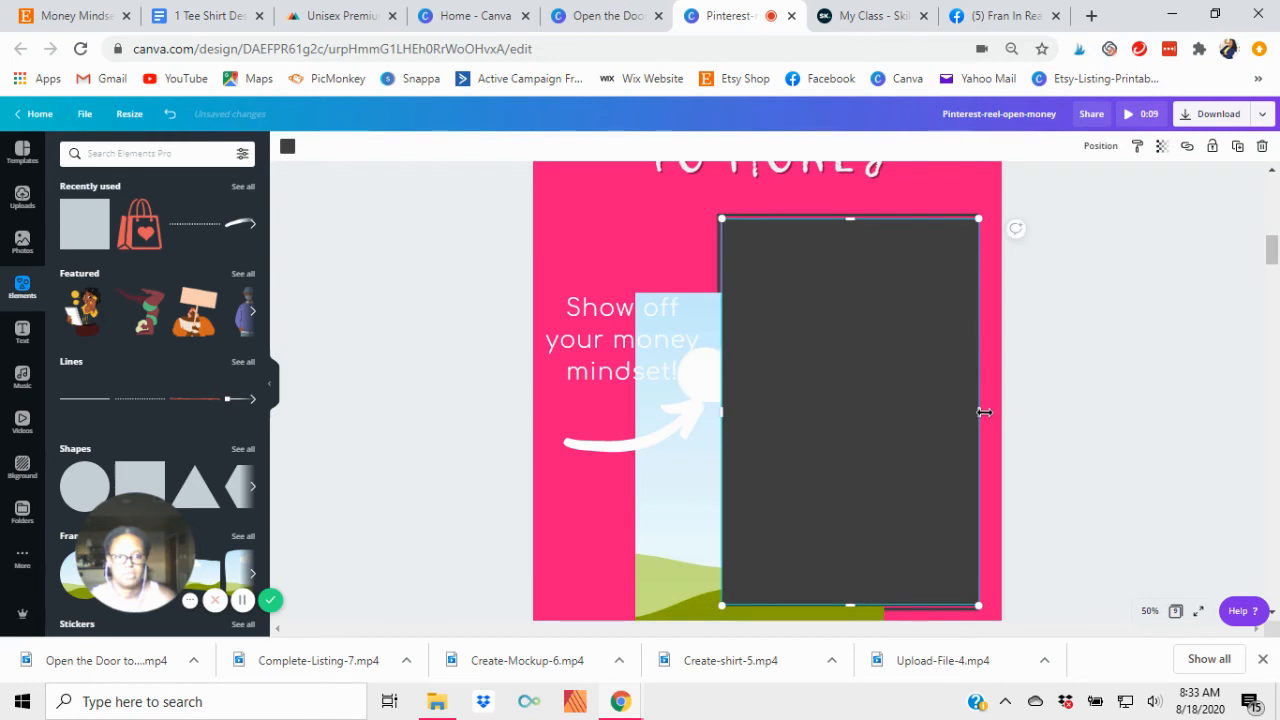
drag(984, 412, 974, 418)
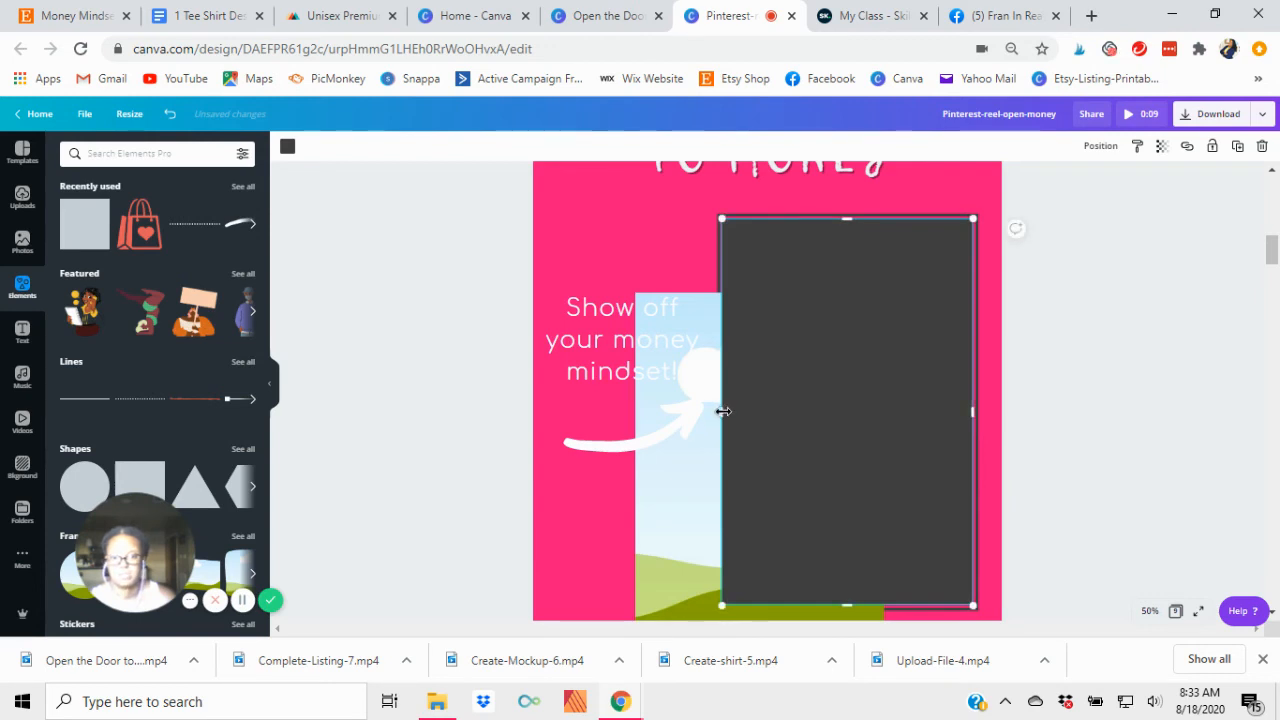
drag(723, 411, 725, 413)
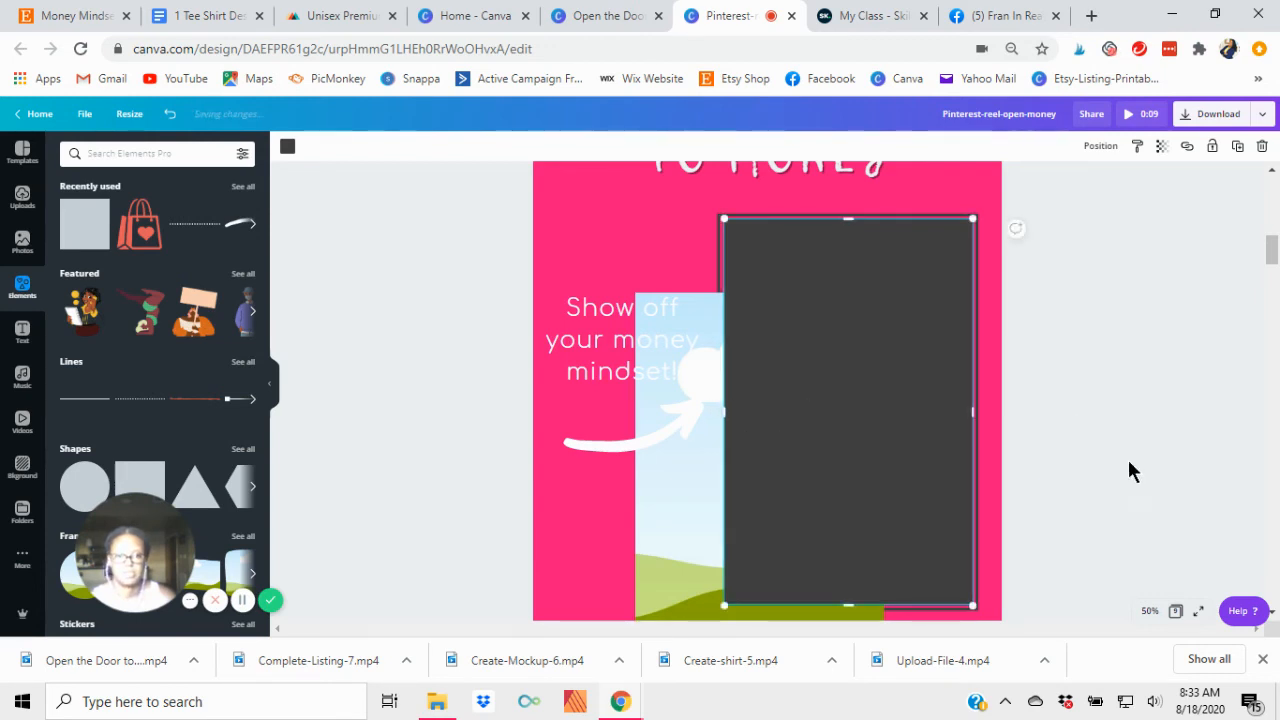
click(287, 146)
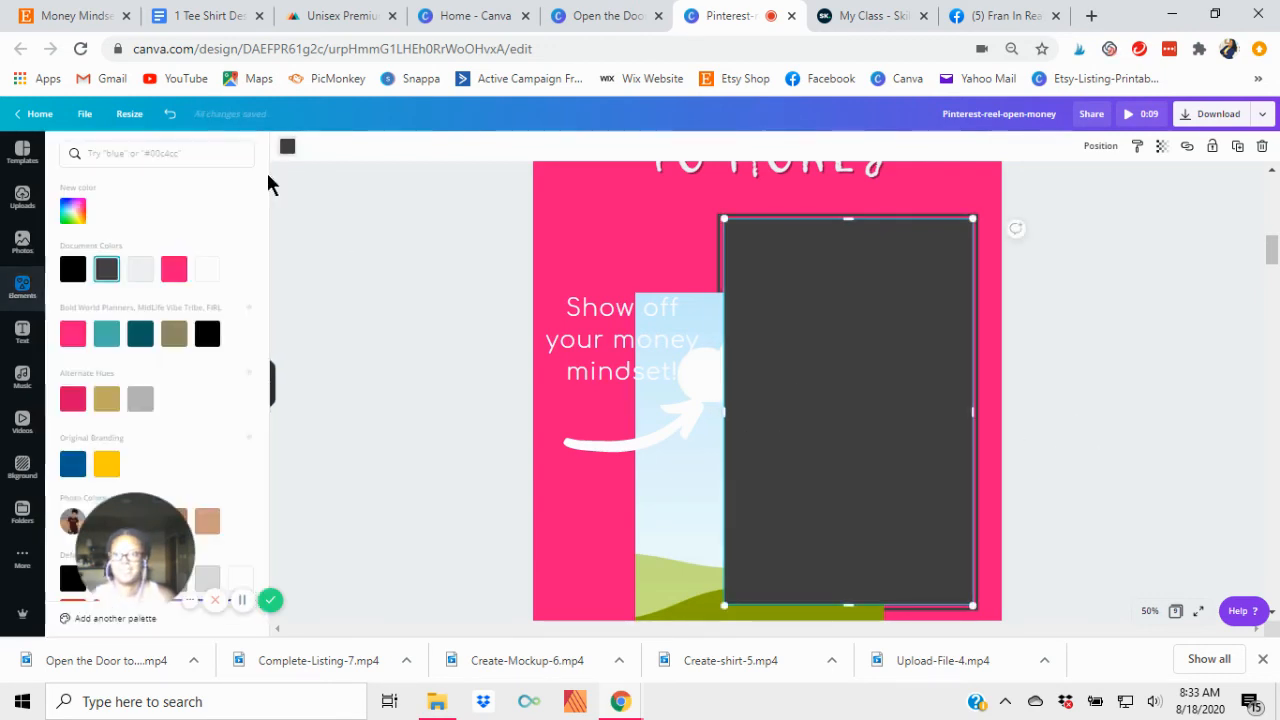
click(207, 269)
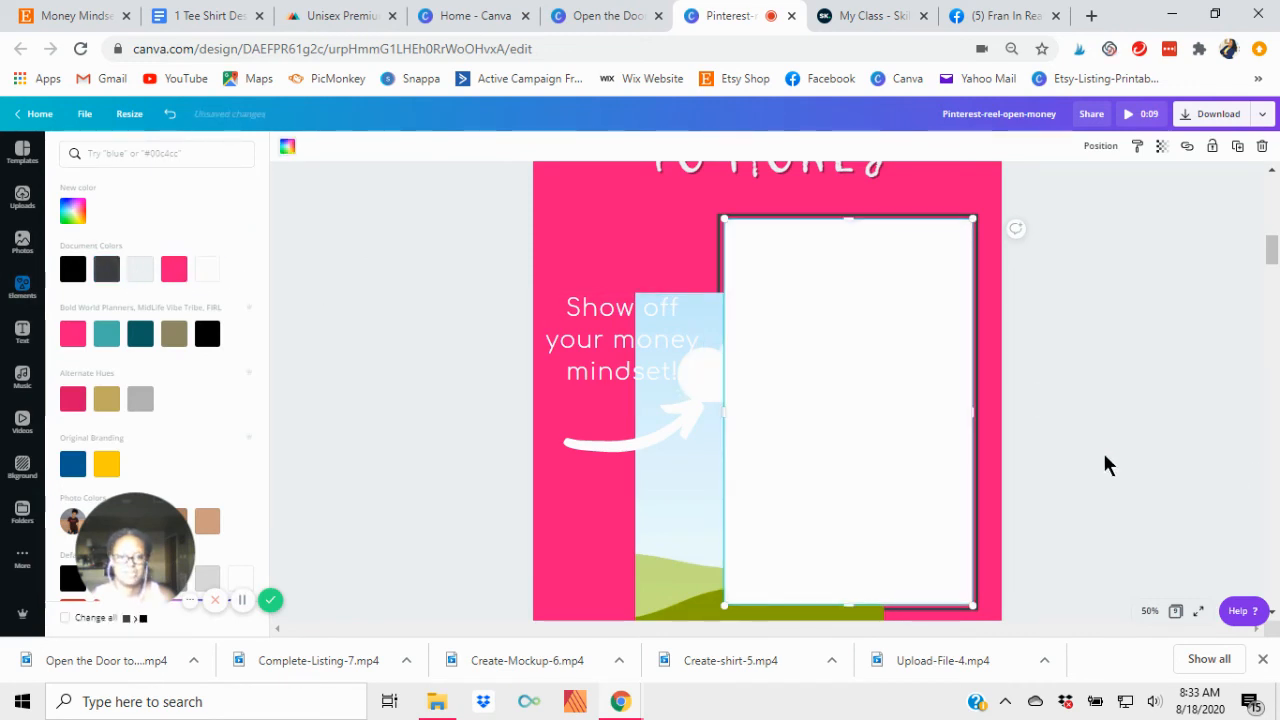
Step: Move the photo frame back over the white rectangle, bring it forward, and extend its bottom edge to fill the outline
drag(680, 563, 751, 477)
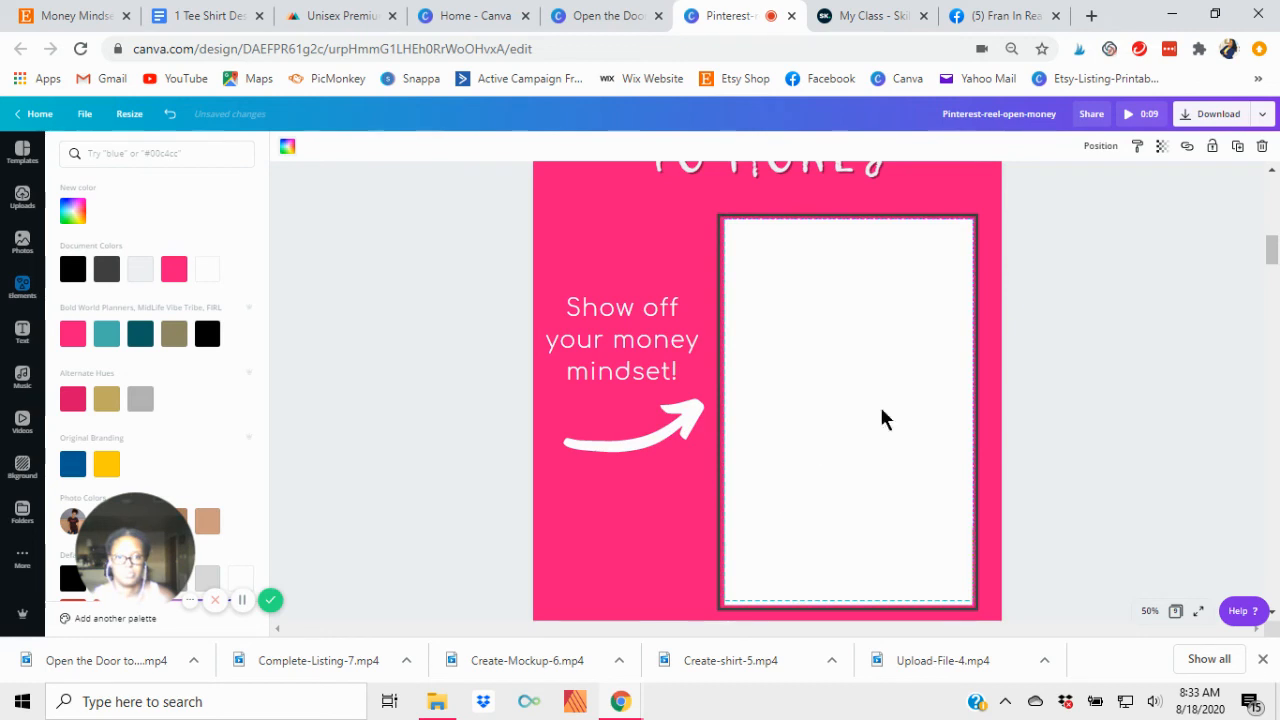
click(1090, 148)
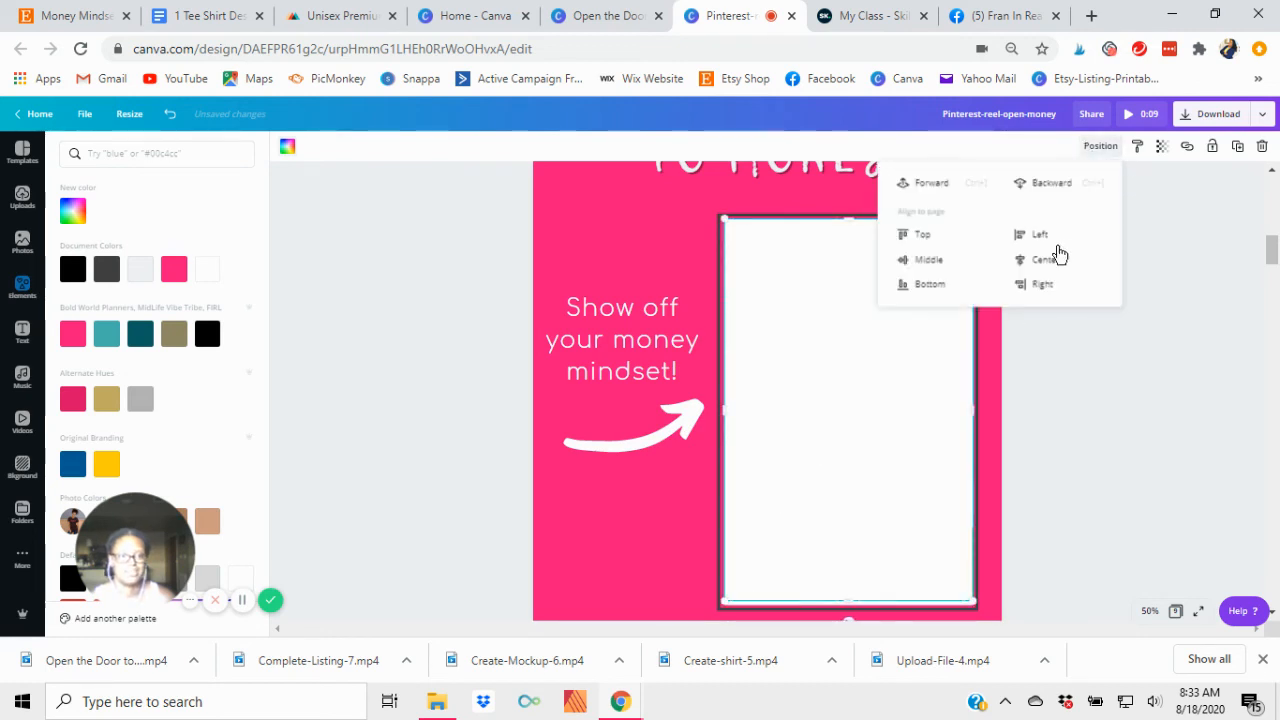
click(926, 186)
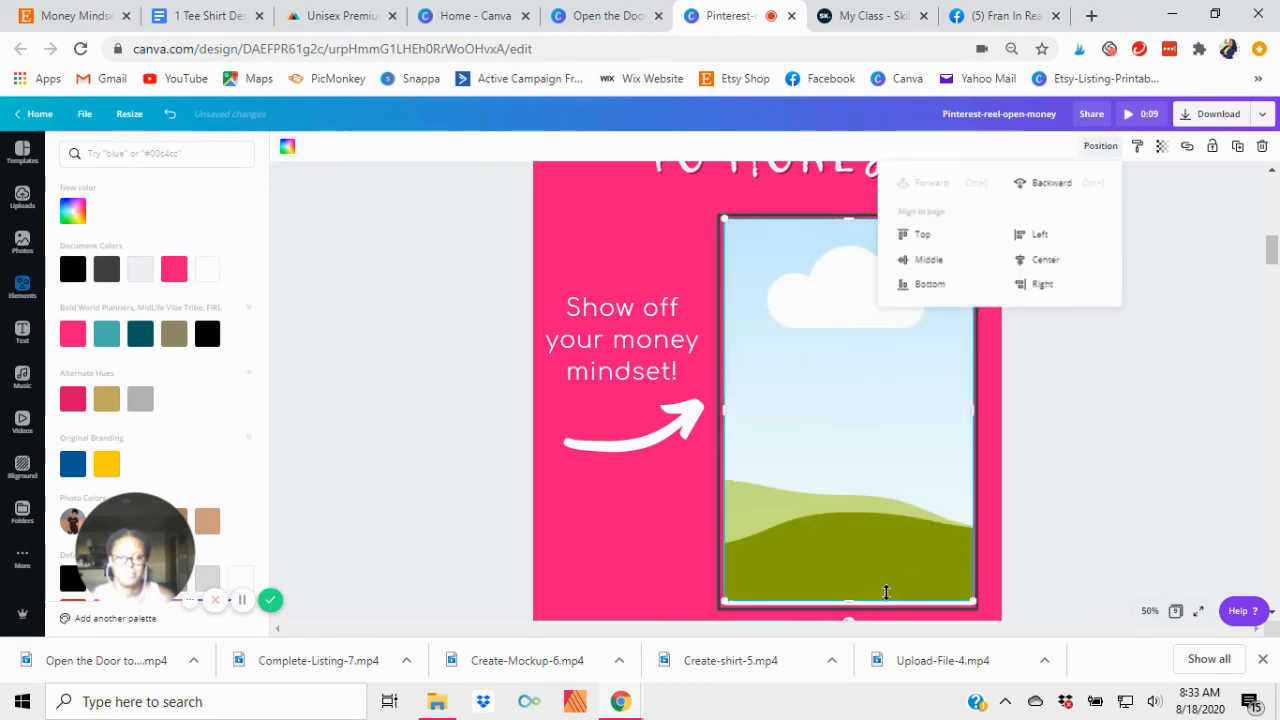
click(846, 605)
drag(849, 604, 849, 608)
click(1132, 450)
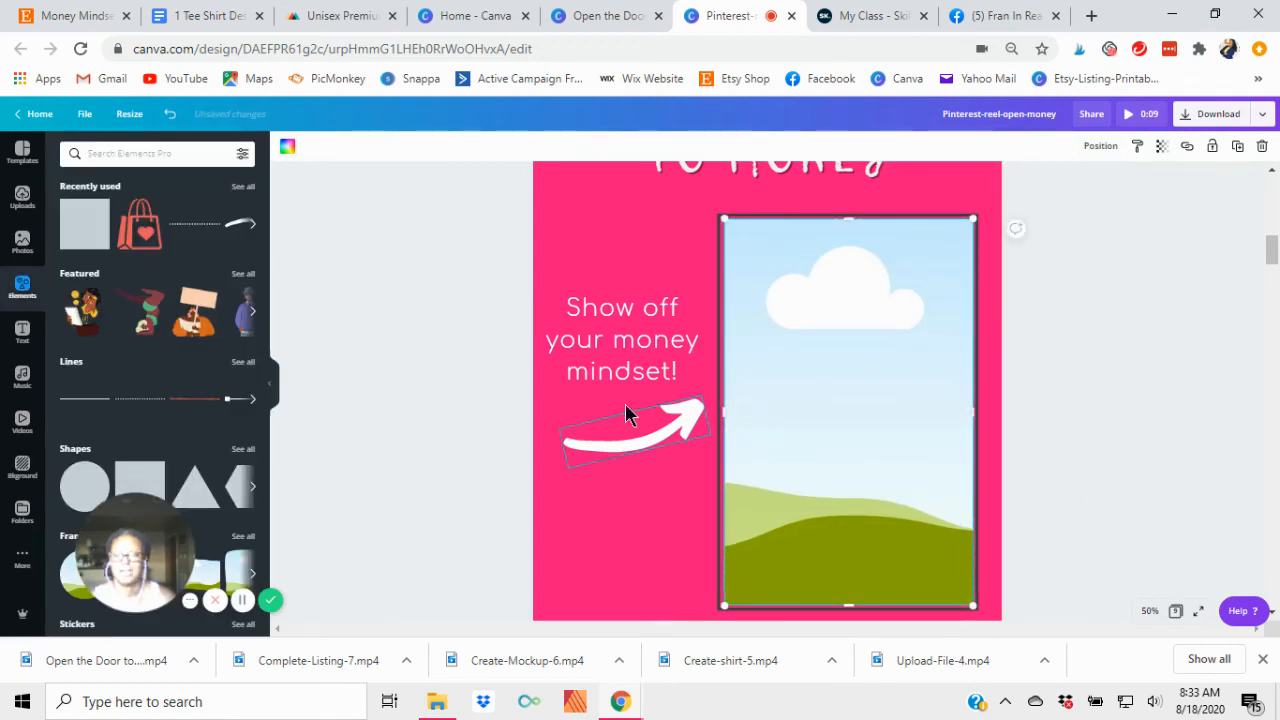
Step: In the page overview, select pages 3 through 8 with their old frames and delete them
click(1176, 612)
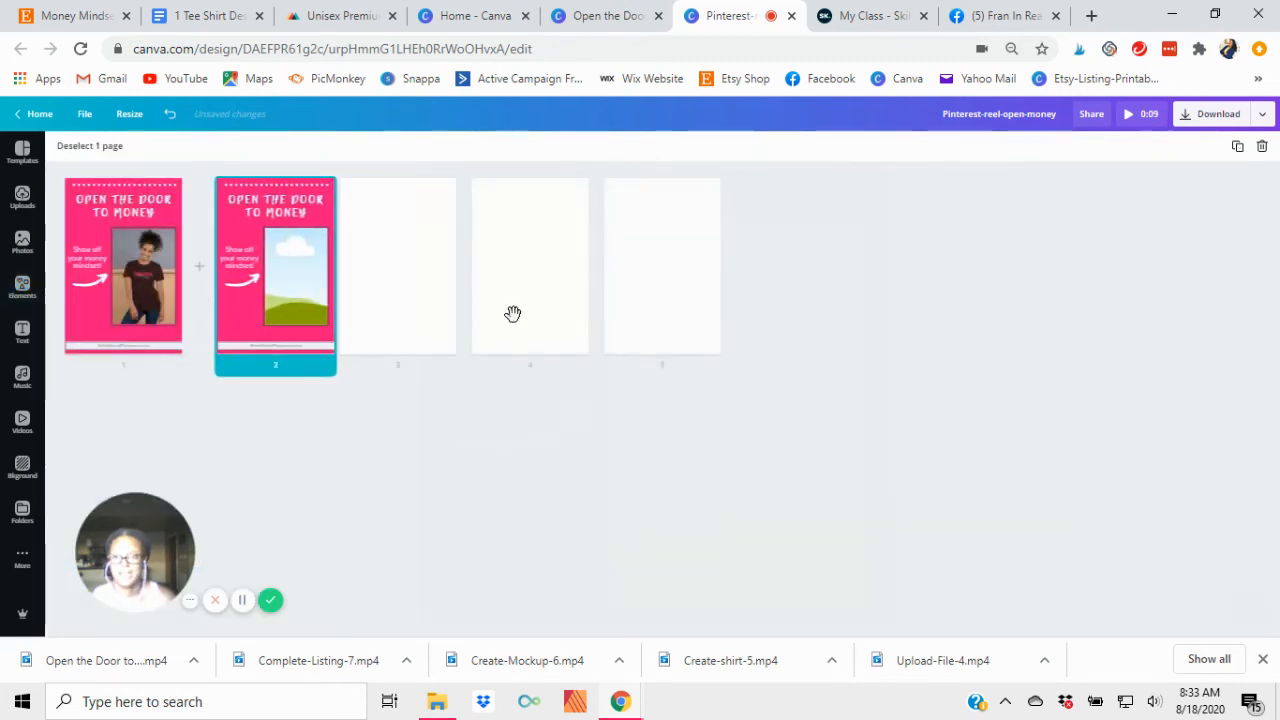
click(396, 322)
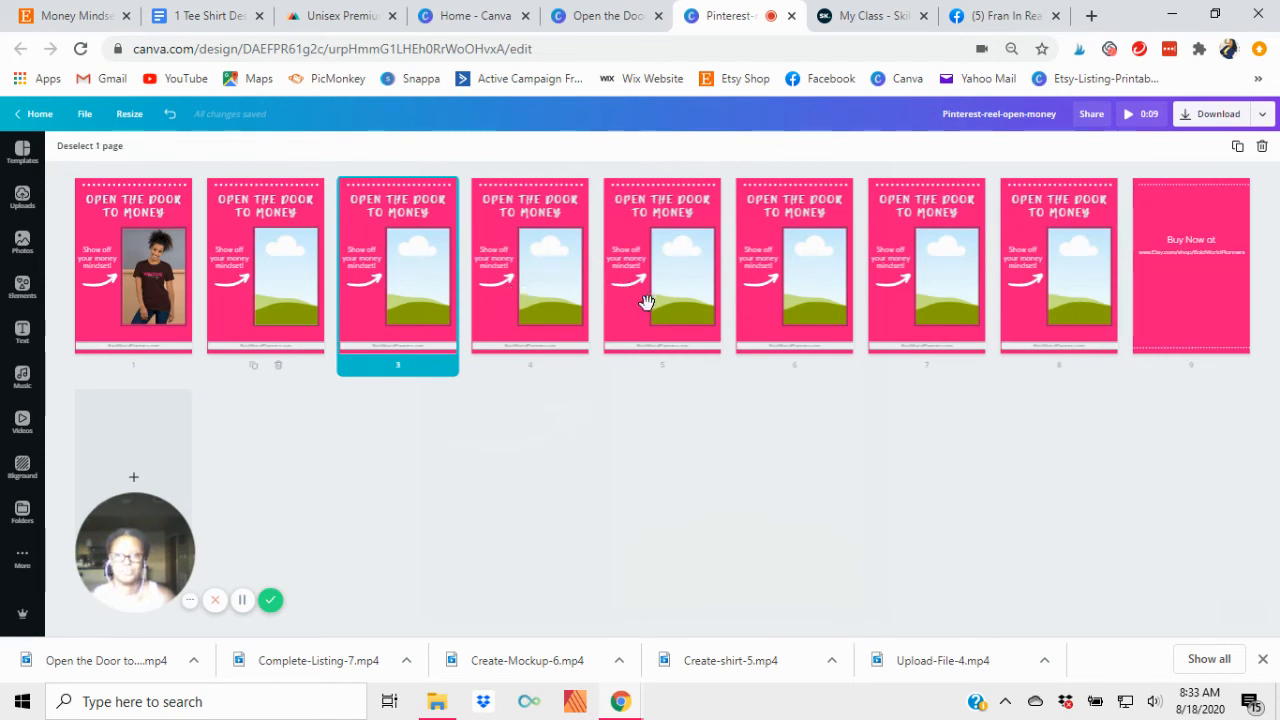
drag(647, 303, 1028, 275)
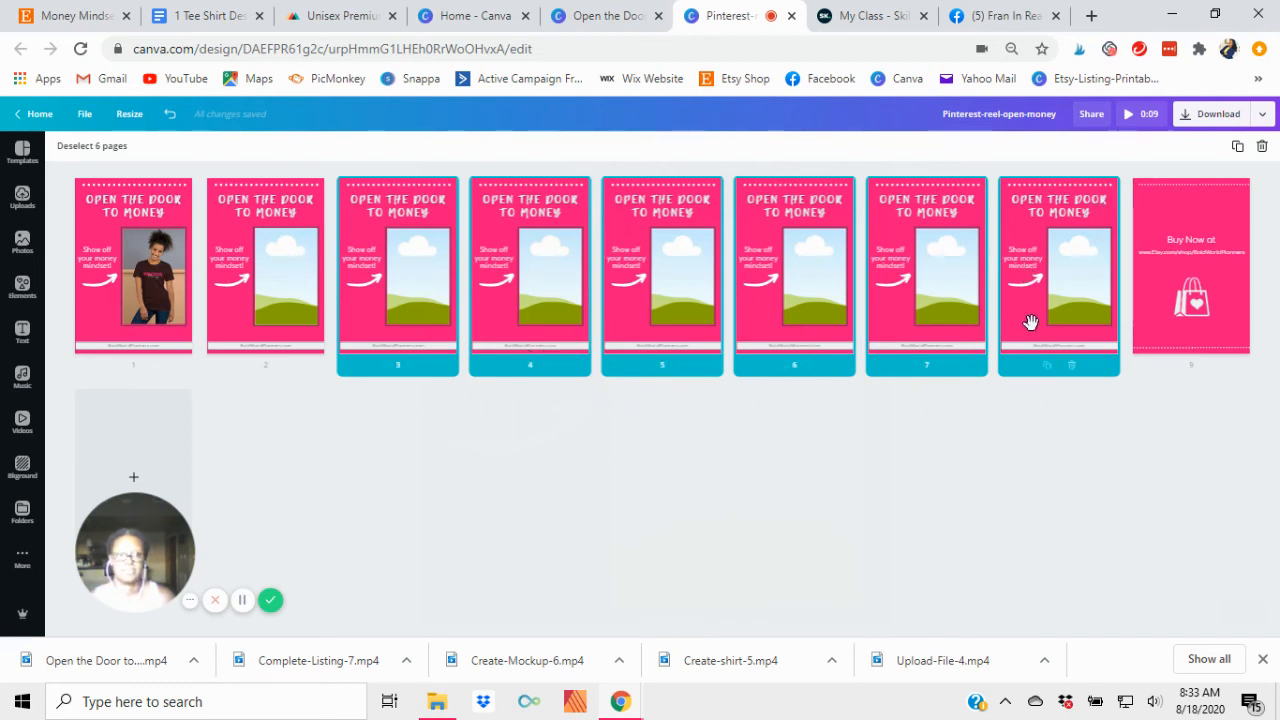
click(1264, 147)
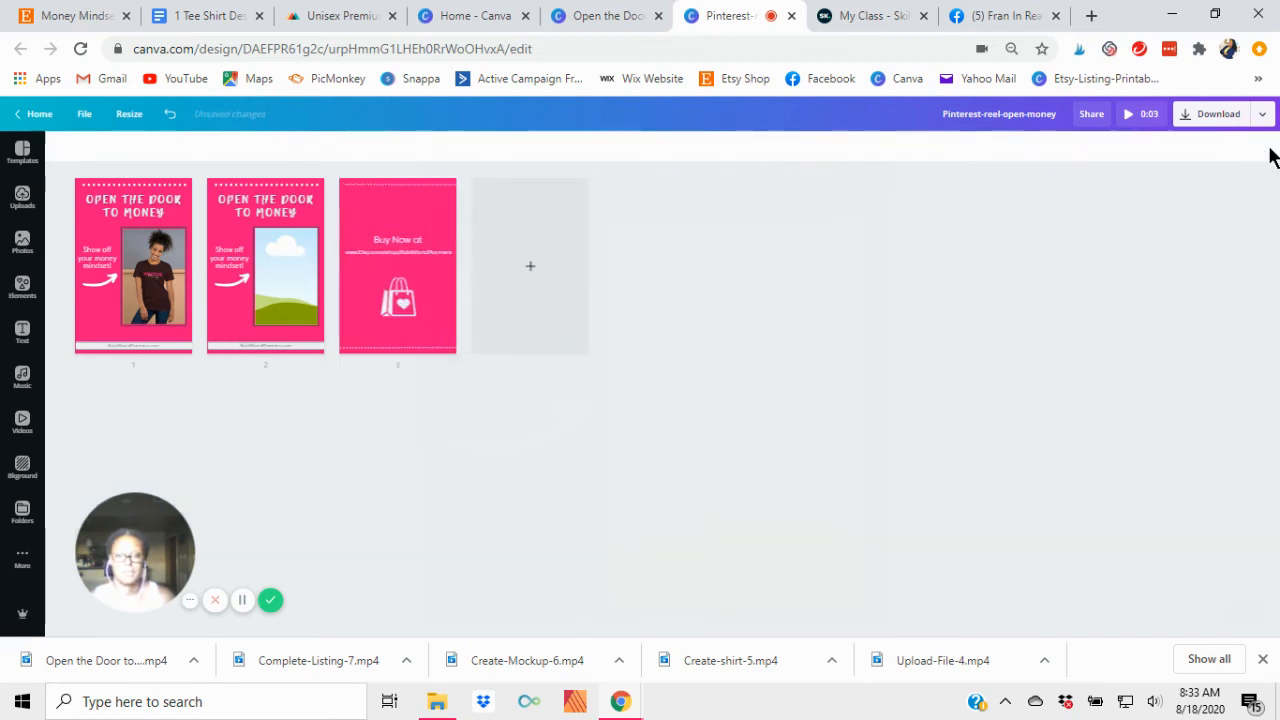
Step: Duplicate the corrected page 2 six times so that pages 2 through 8 share its framed layout
double_click(230, 208)
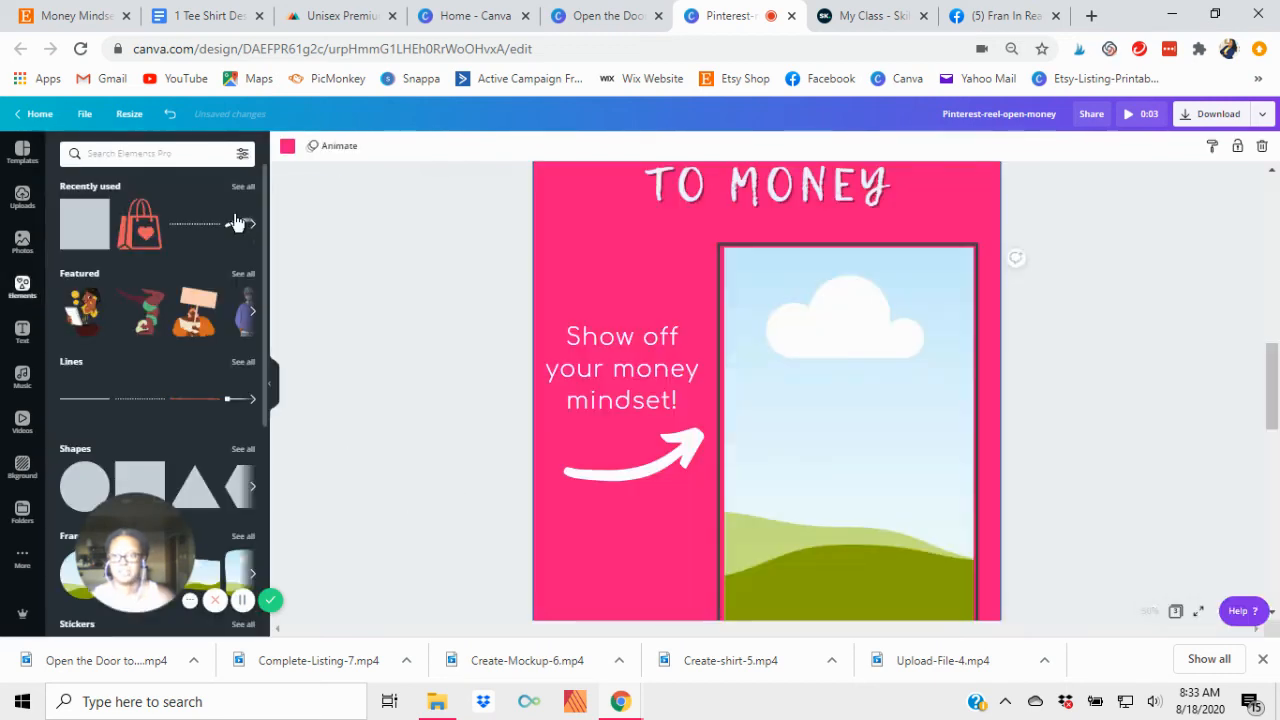
click(1146, 610)
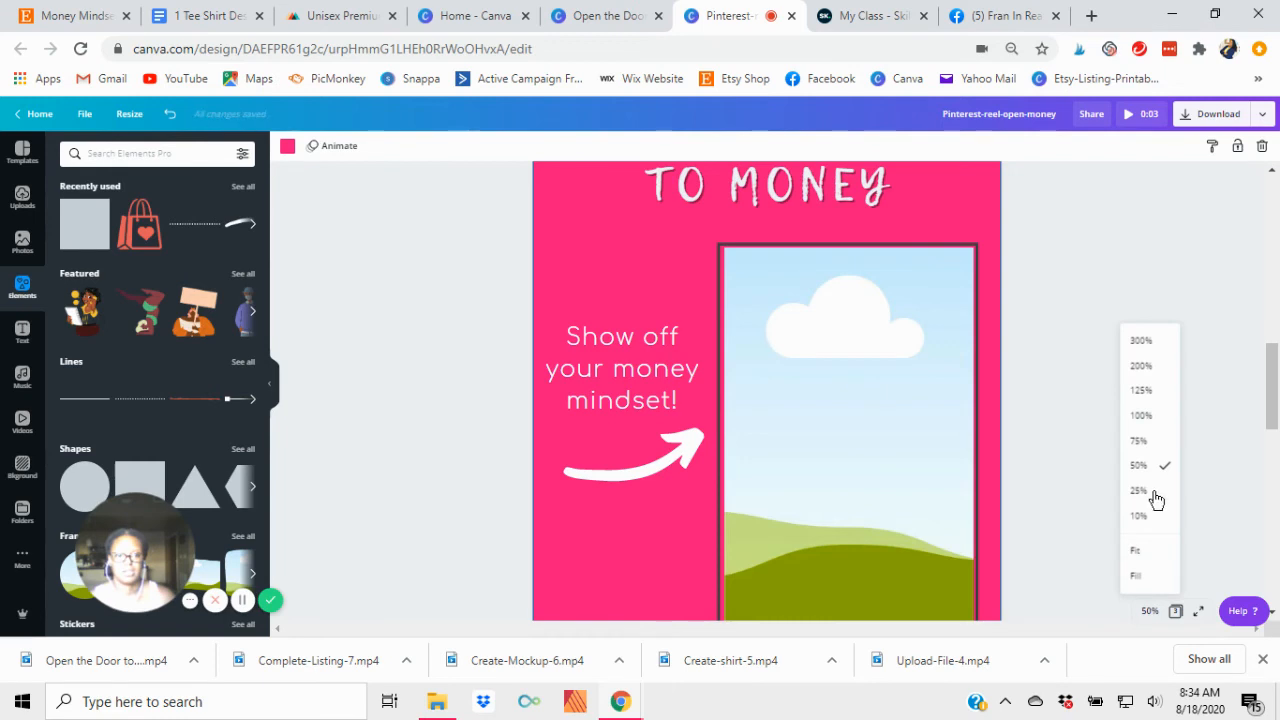
click(1140, 490)
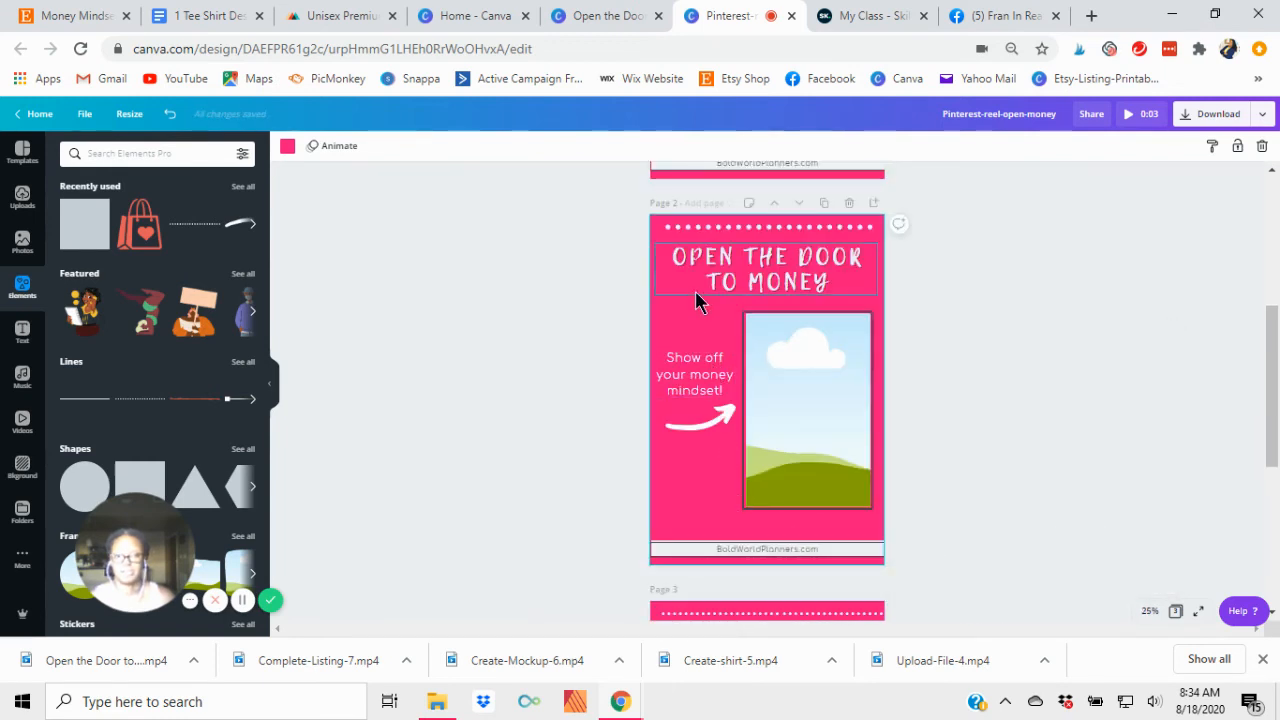
click(822, 204)
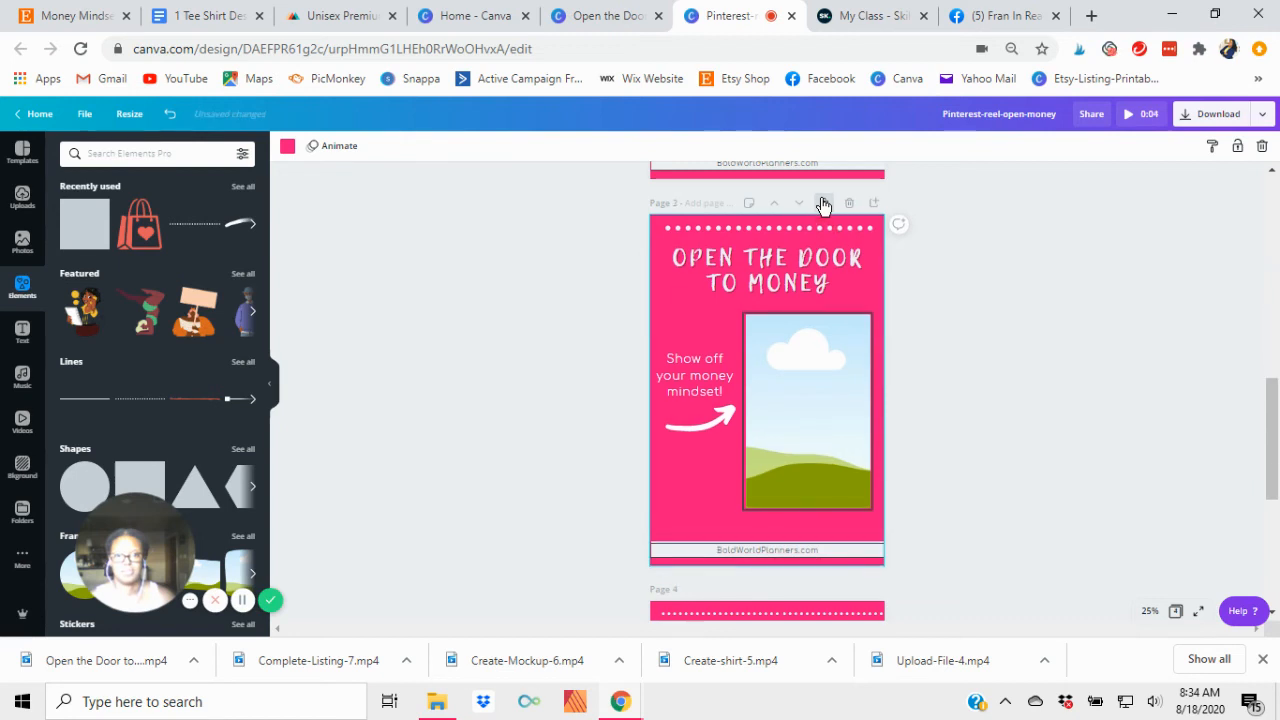
click(822, 204)
click(822, 204)
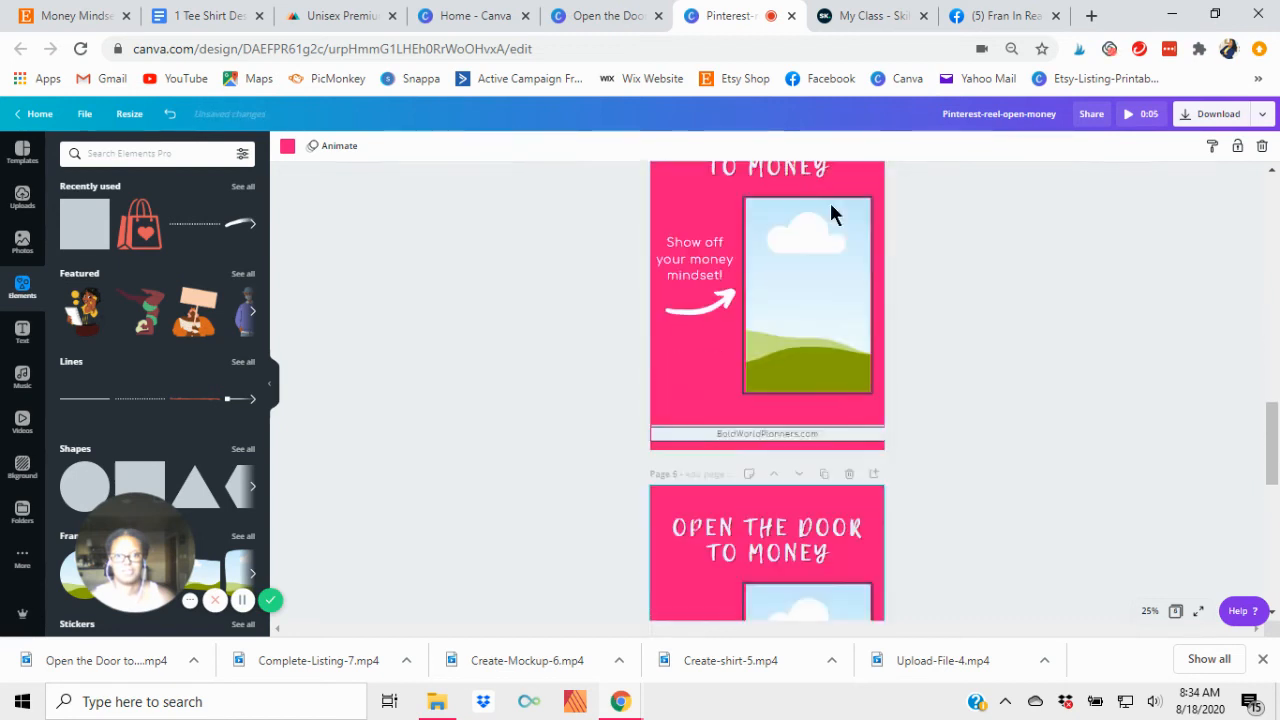
click(822, 204)
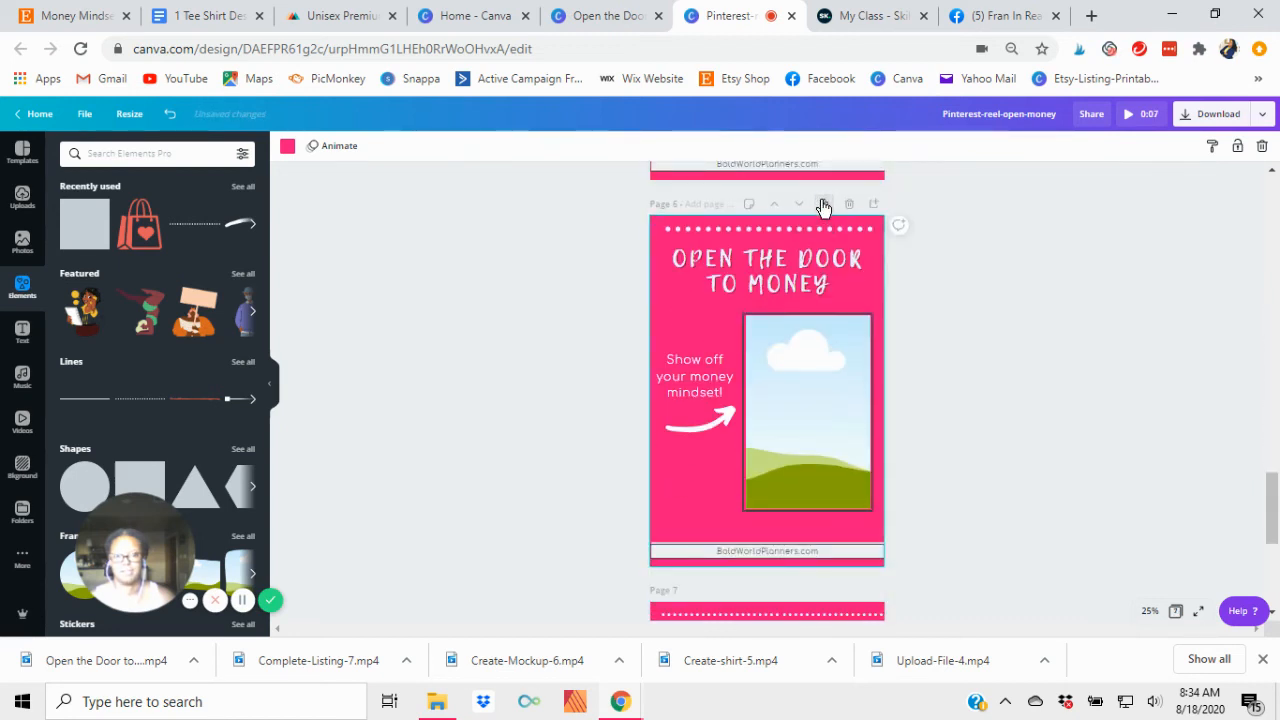
click(822, 205)
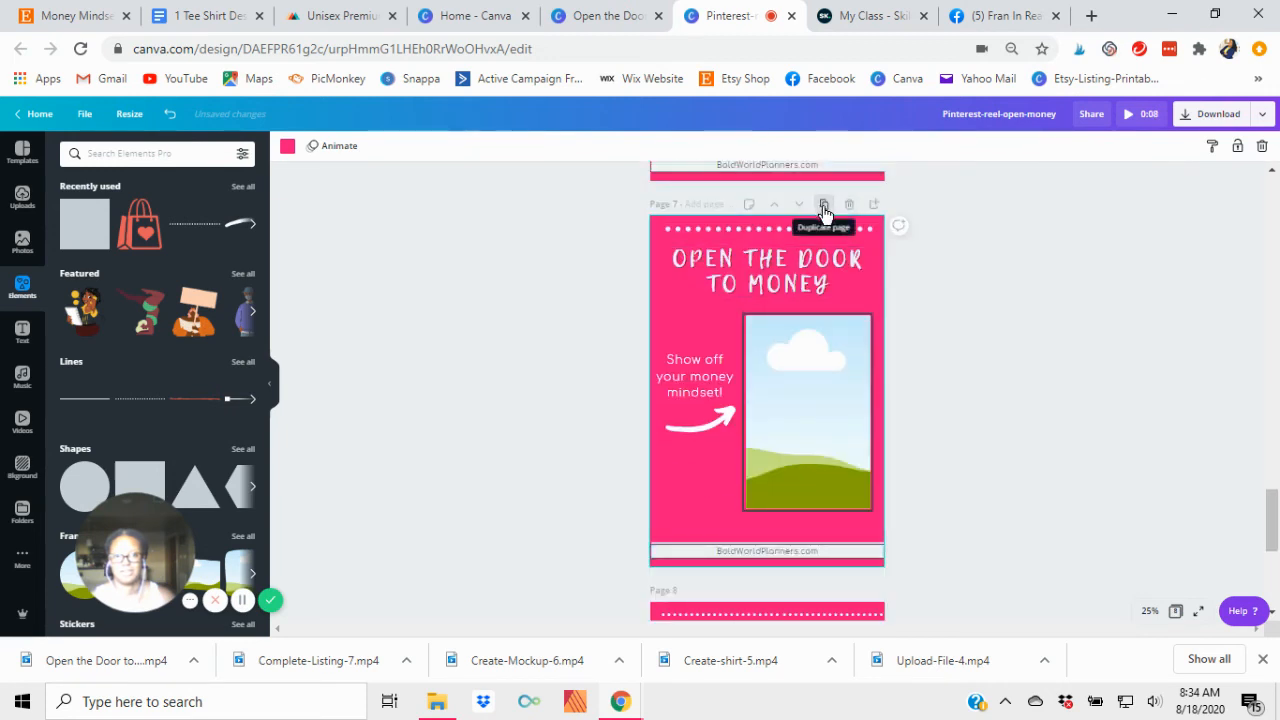
click(822, 205)
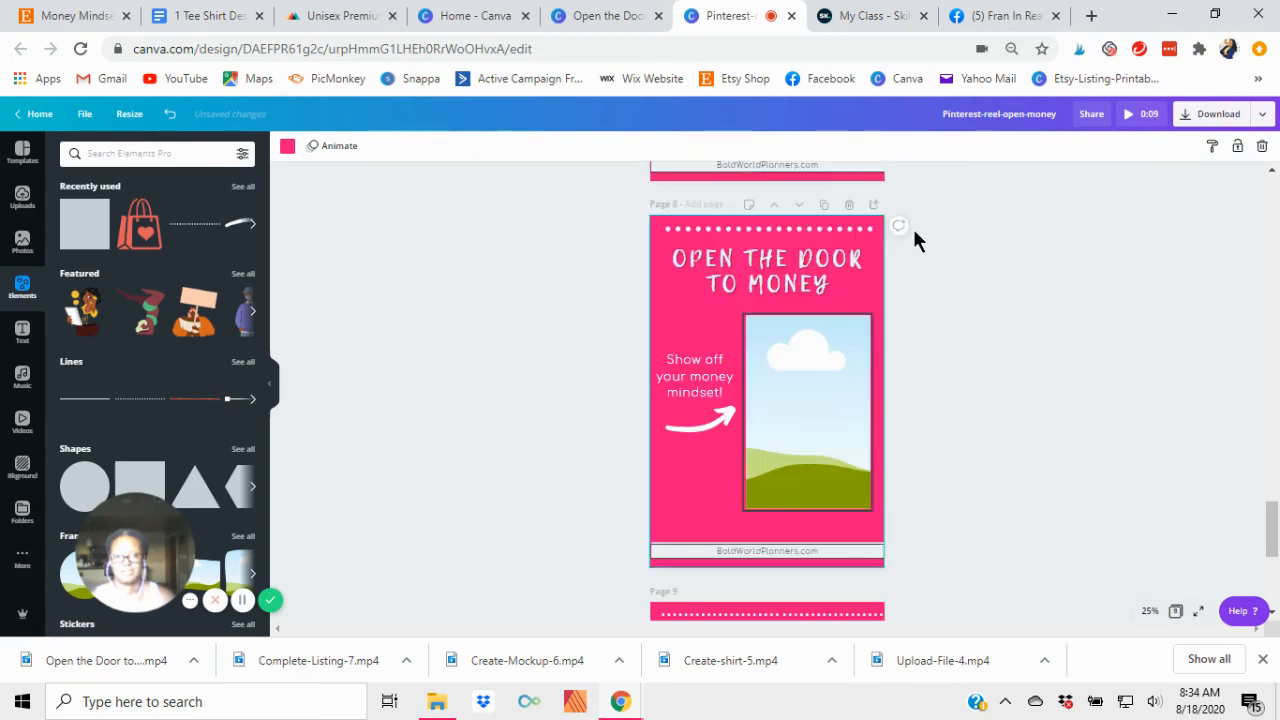
Step: Open page 2 and fill its empty frame with the uploaded close-up photo of the model whose face is cropped
click(1175, 611)
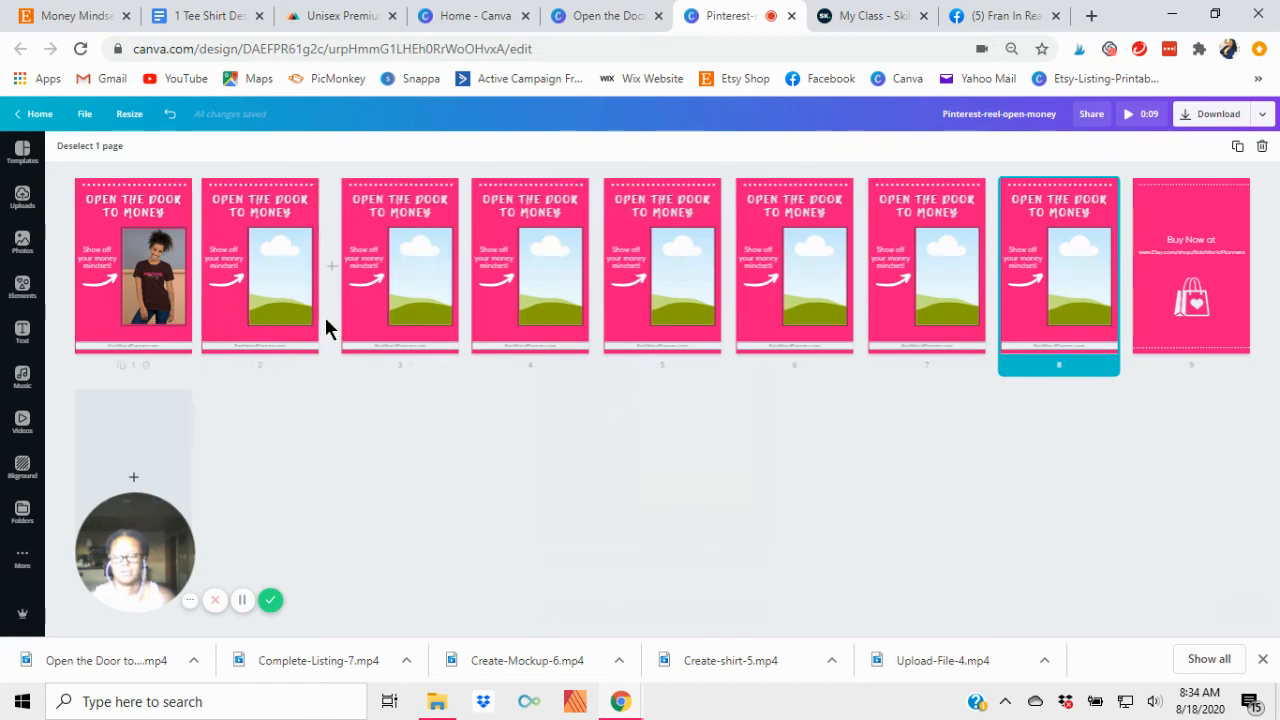
click(236, 306)
double_click(236, 308)
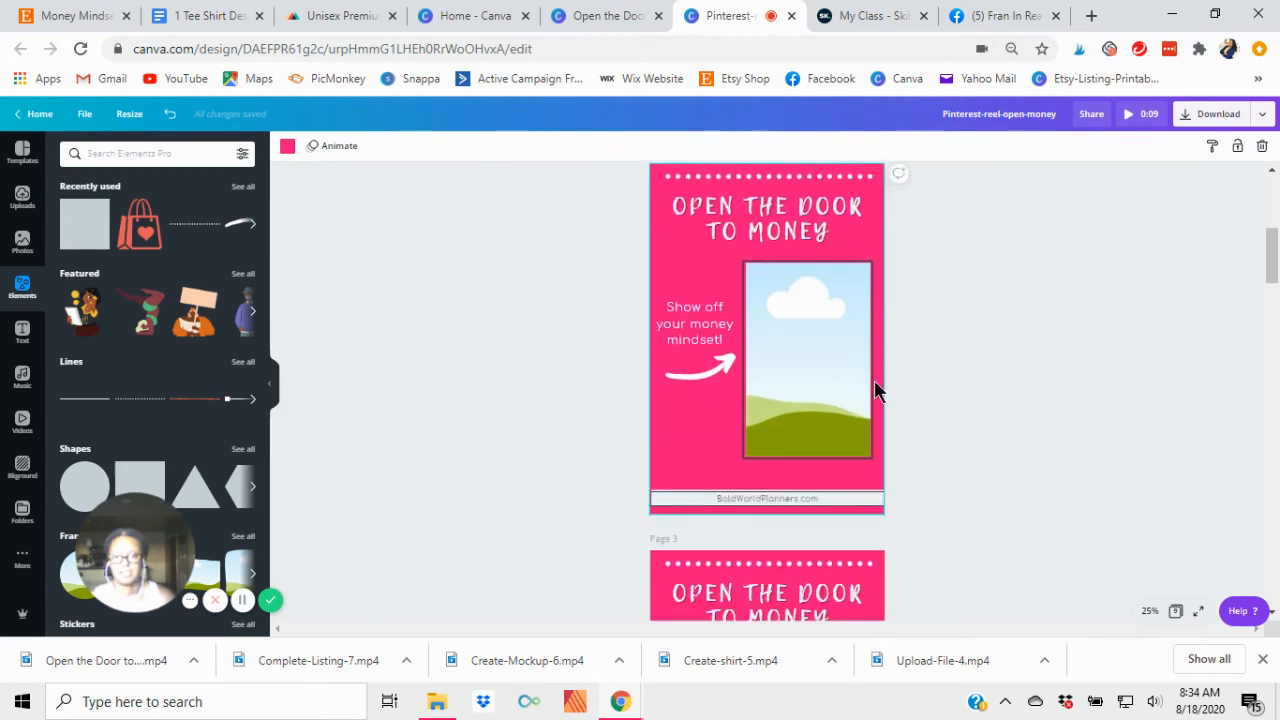
click(22, 196)
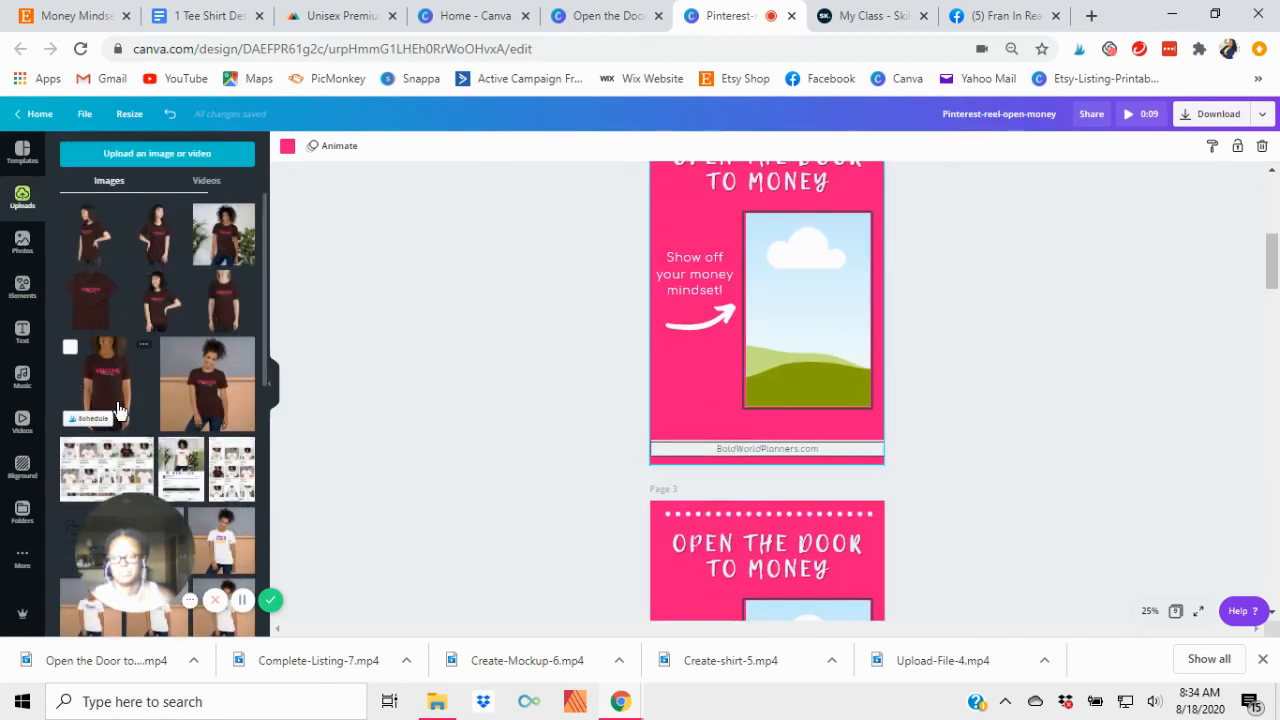
drag(133, 383, 815, 345)
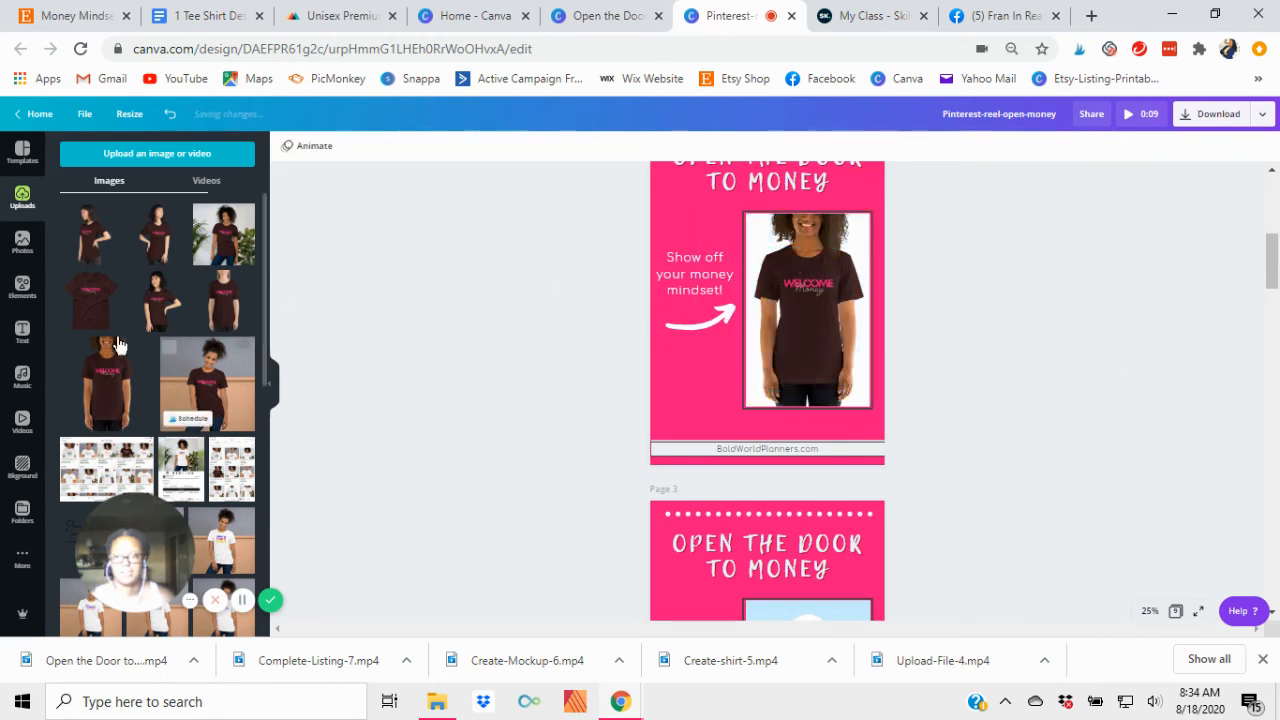
Step: Fill the frames on pages 3 and 4 with uploaded model photos, using the dark-haired woman with a hand on her hip on page 4
scroll(969, 427, down, 2)
scroll(969, 427, down, 1)
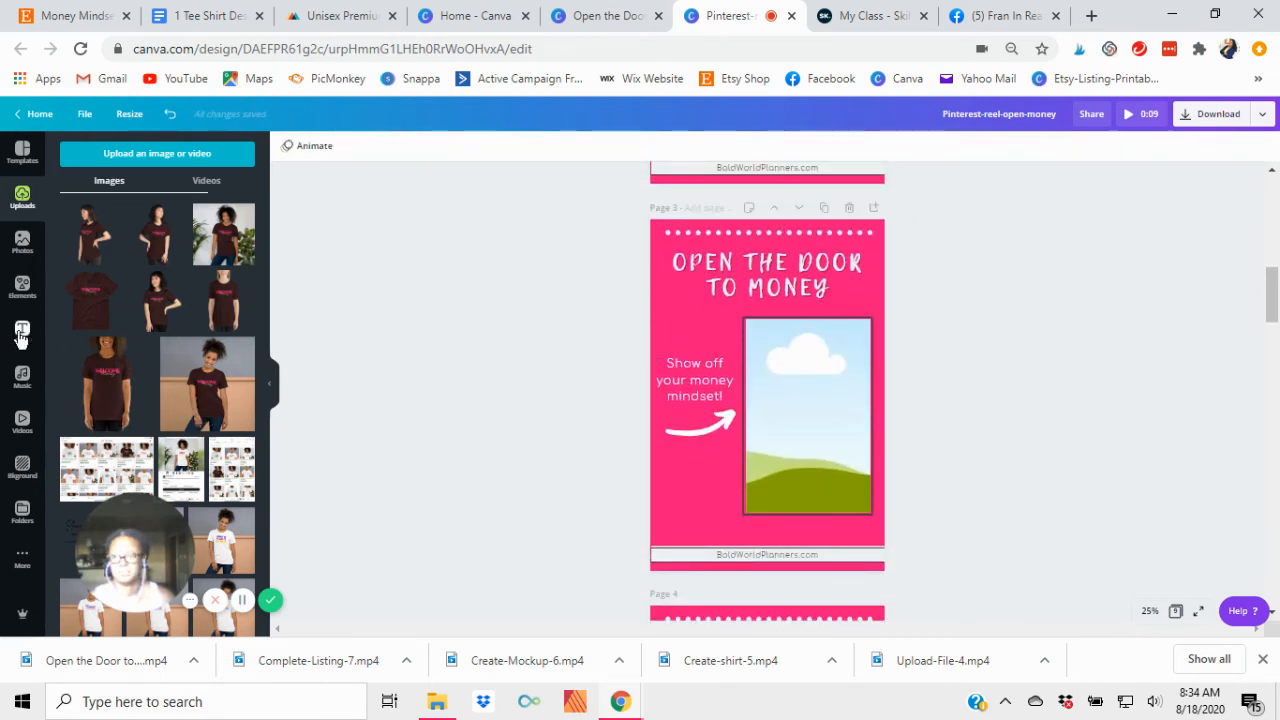
drag(223, 300, 864, 344)
drag(783, 407, 820, 428)
scroll(995, 443, down, 4)
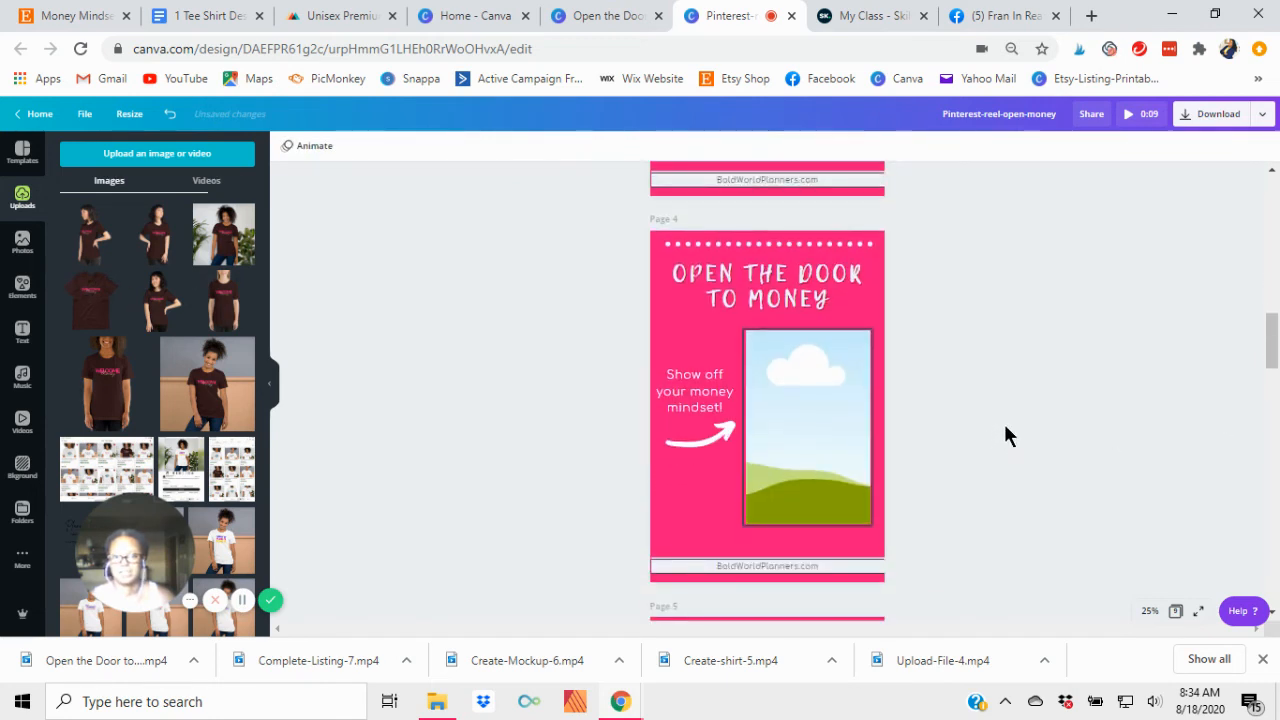
drag(248, 316, 806, 433)
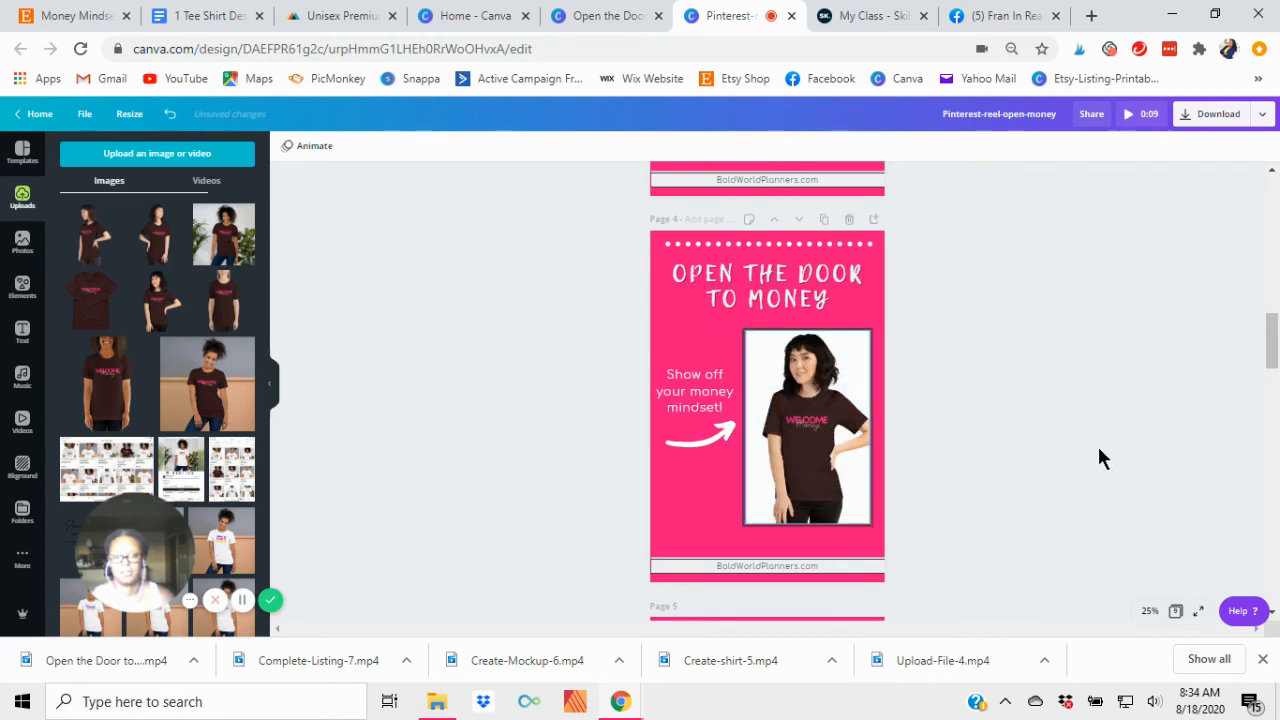
Step: Fill the frame on page 5 with the uploaded image of the t-shirt without a model
scroll(1097, 443, down, 3)
scroll(1090, 454, down, 1)
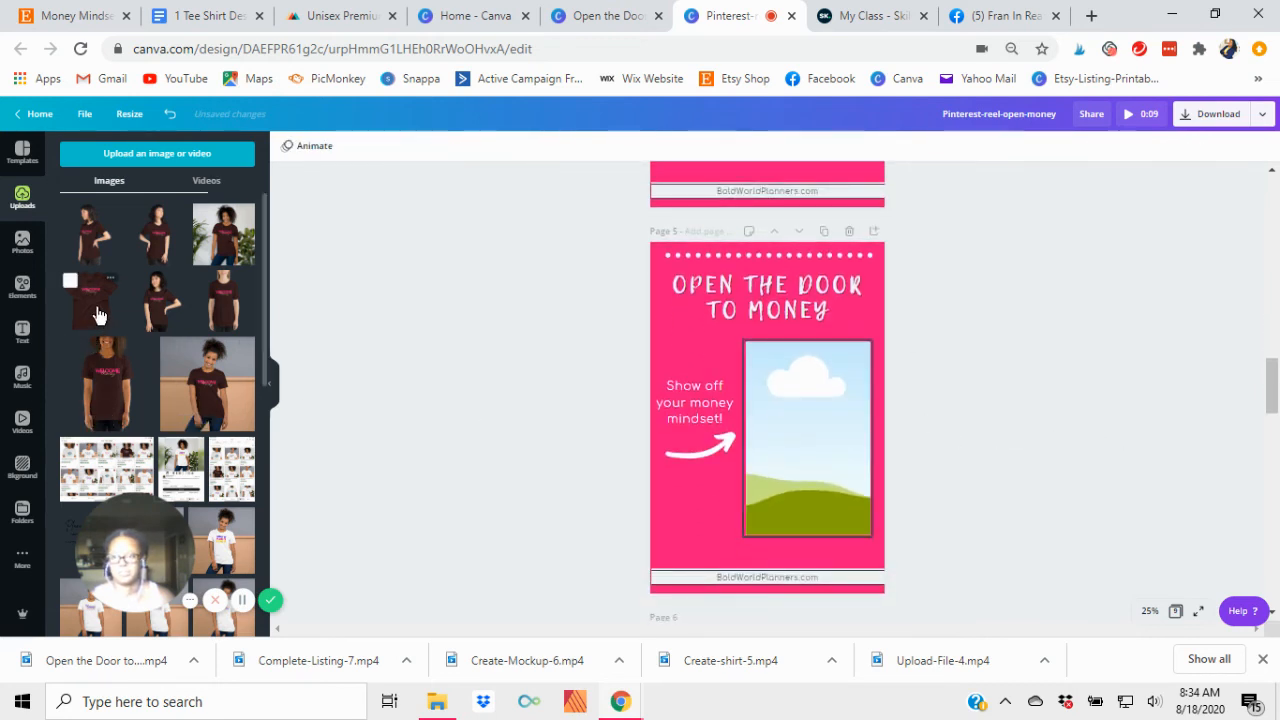
drag(70, 280, 776, 425)
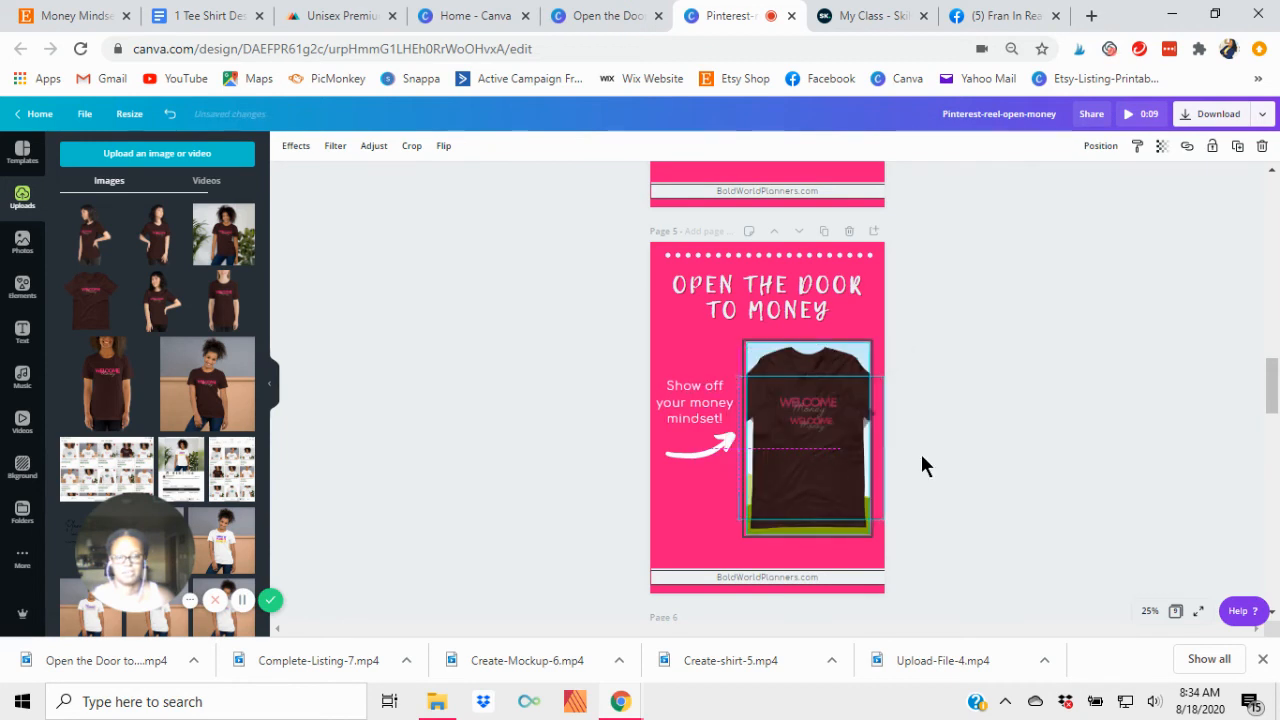
Step: On page 6, move the empty frame aside and delete the white rectangle behind it
scroll(956, 450, down, 5)
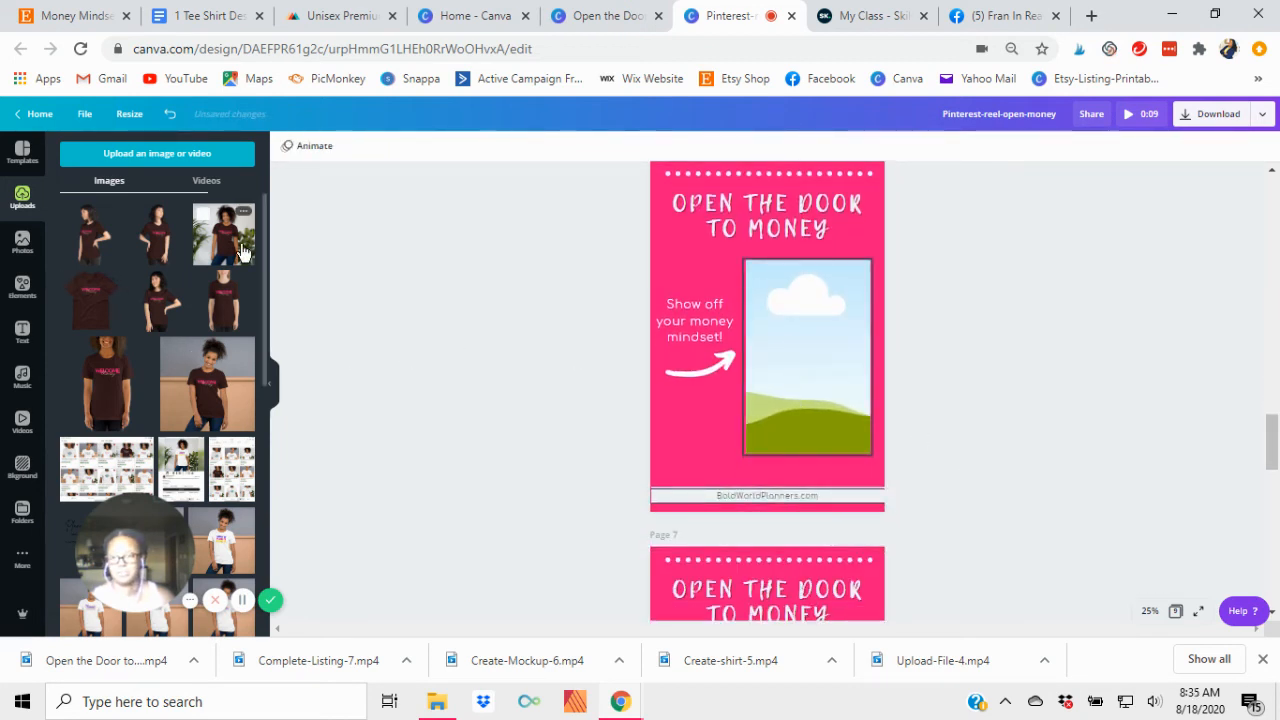
click(780, 390)
drag(780, 390, 734, 414)
click(847, 339)
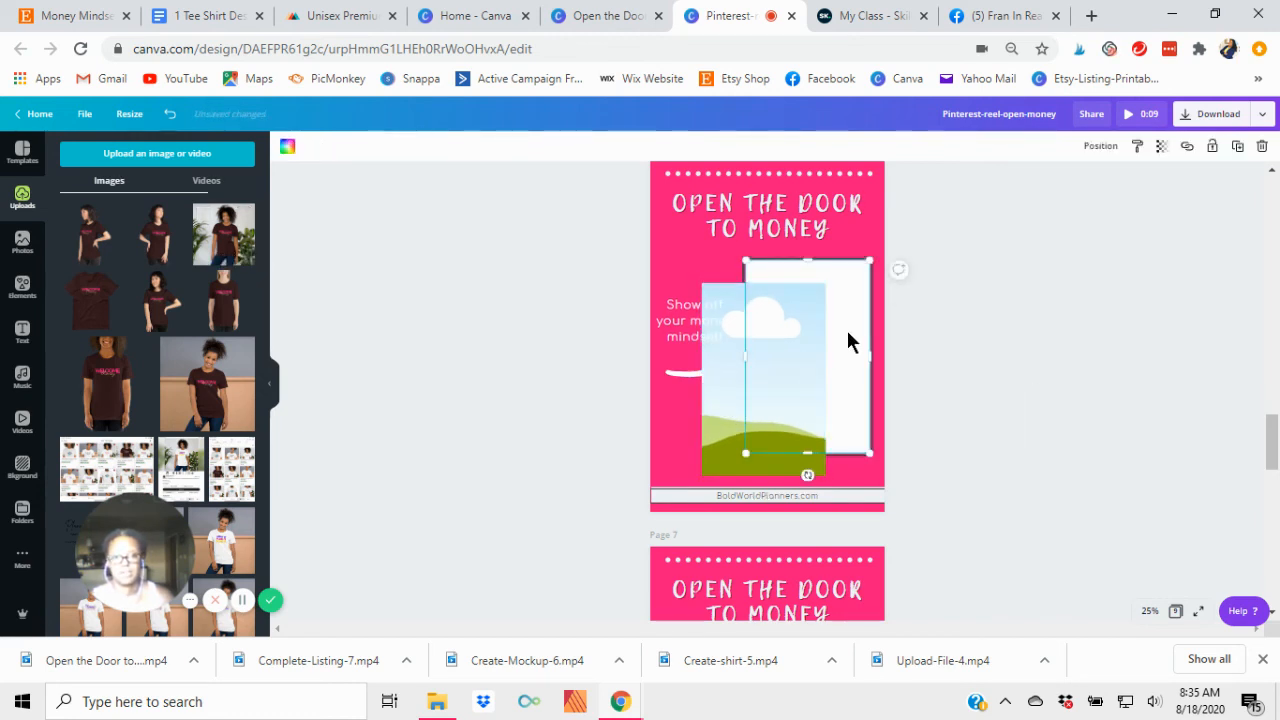
click(370, 203)
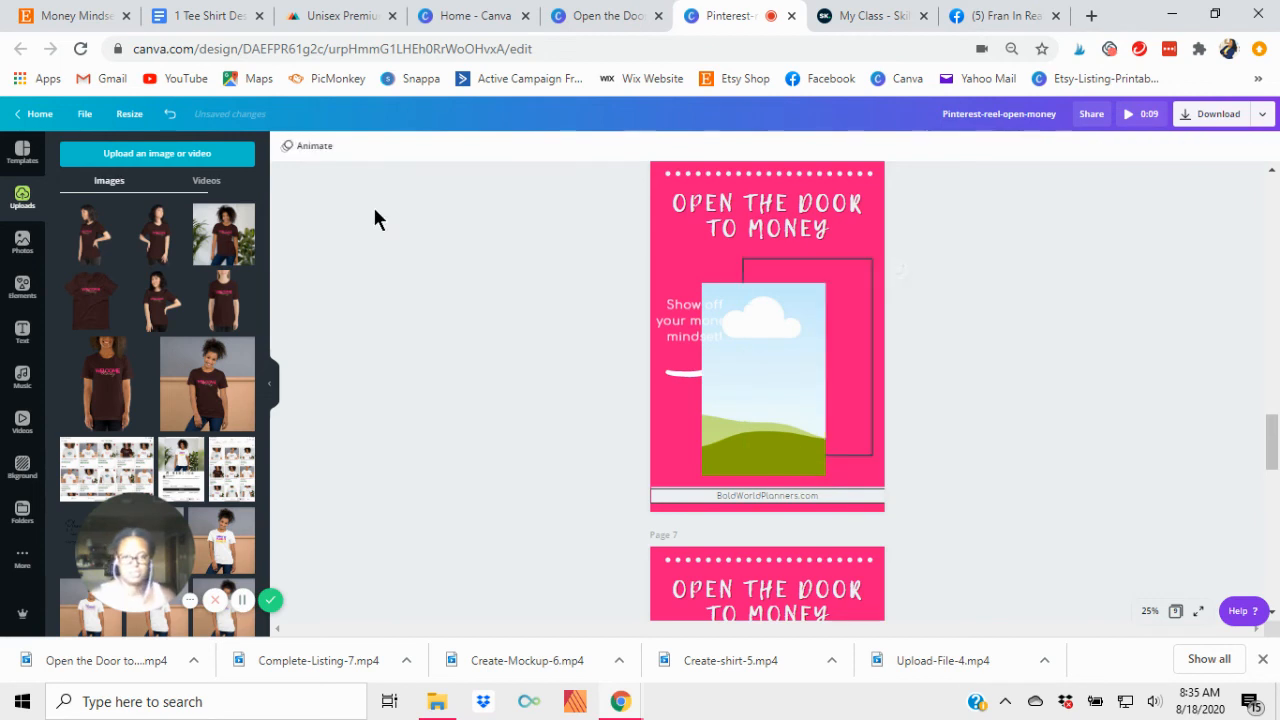
Step: Move page 6's empty frame back into the dark outline and align it with the outline's center
drag(772, 416, 812, 404)
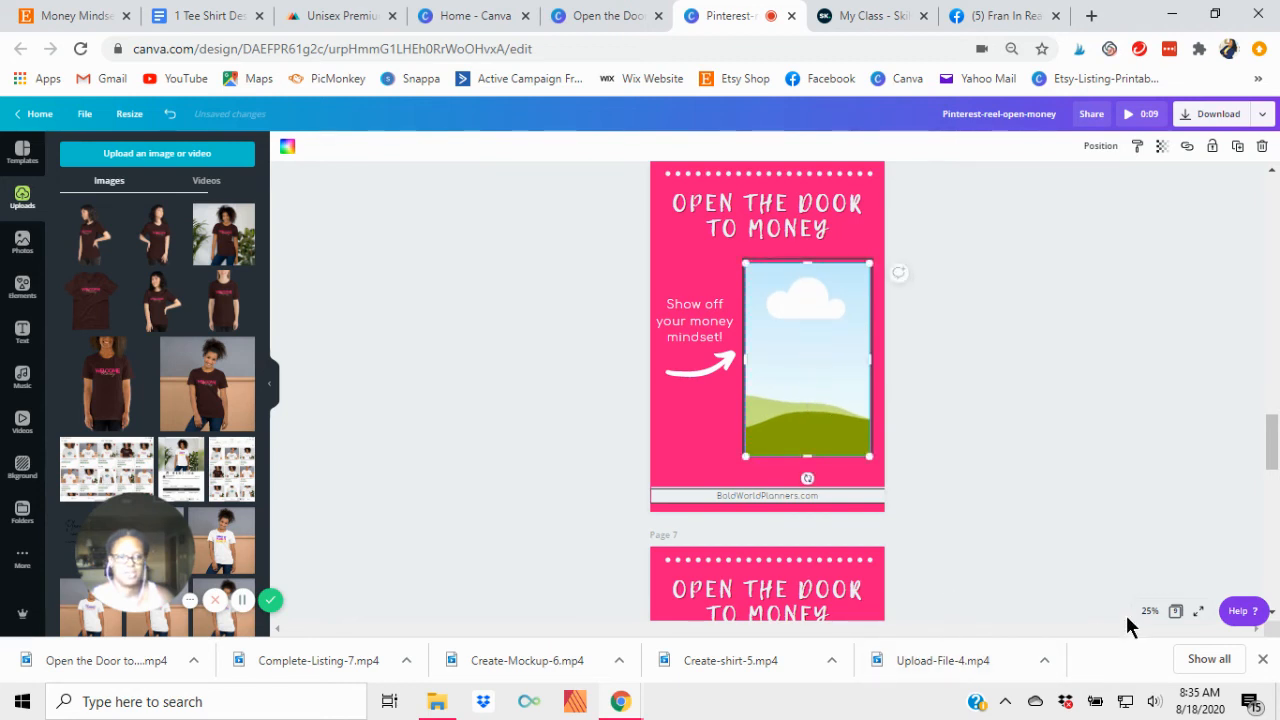
click(1150, 611)
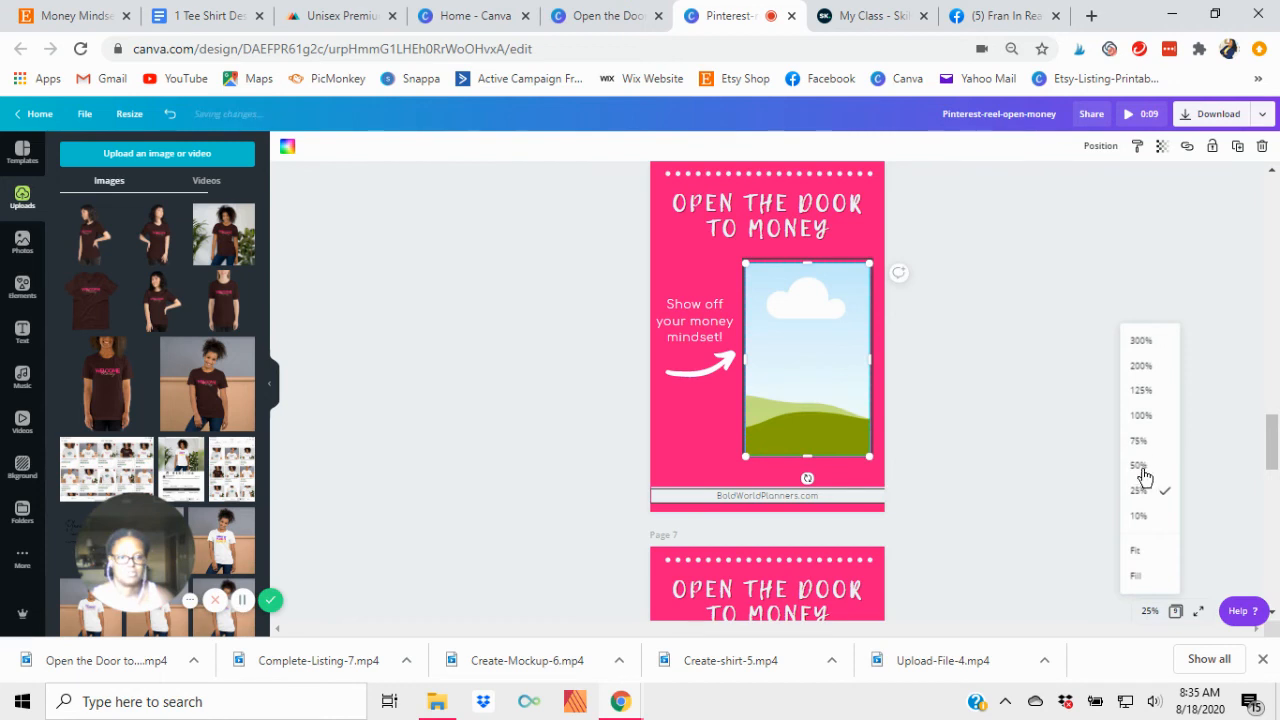
click(1141, 467)
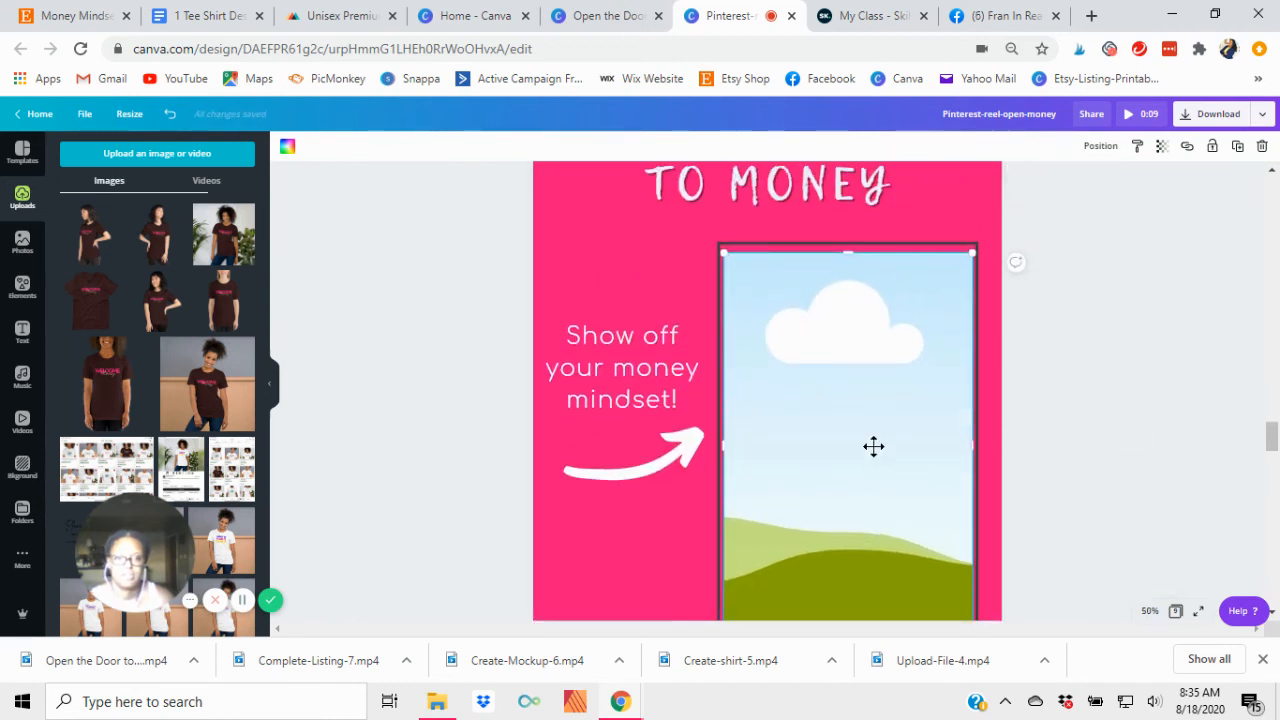
drag(873, 446, 861, 450)
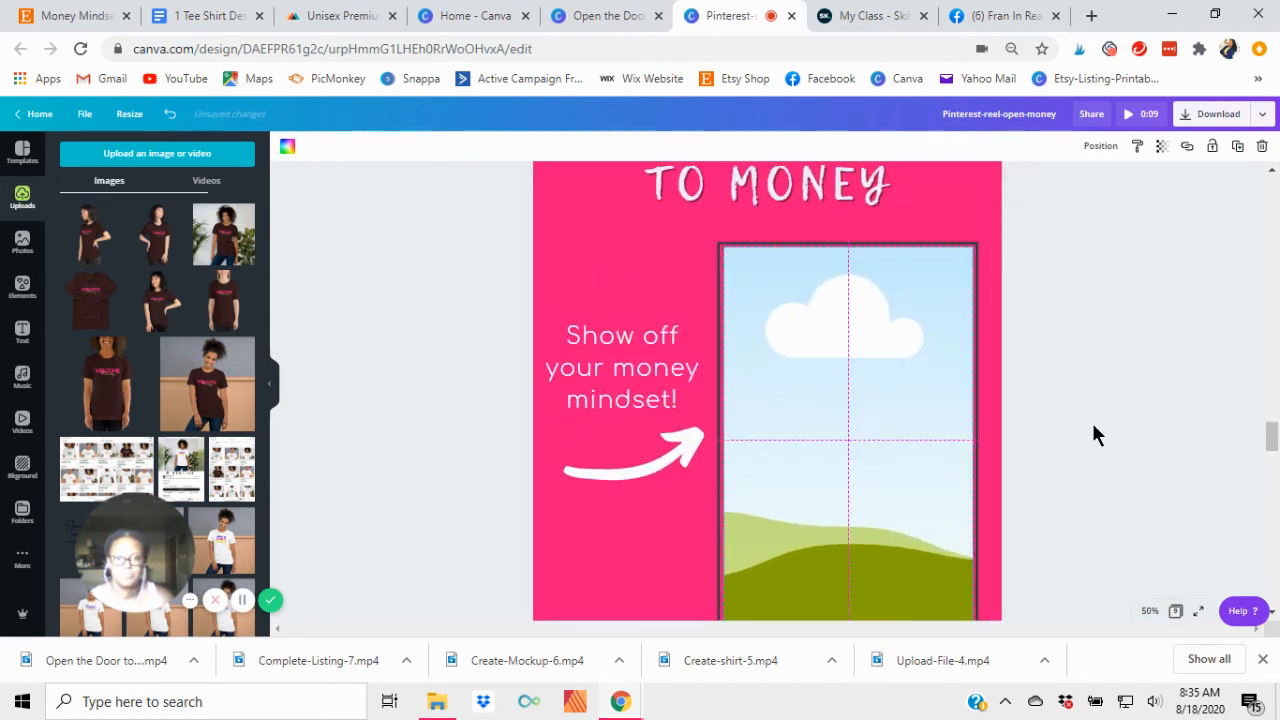
Step: Fill the frame on page 7 with the uploaded photo of the curly-haired model standing among plants
scroll(1100, 430, down, 2)
click(1148, 619)
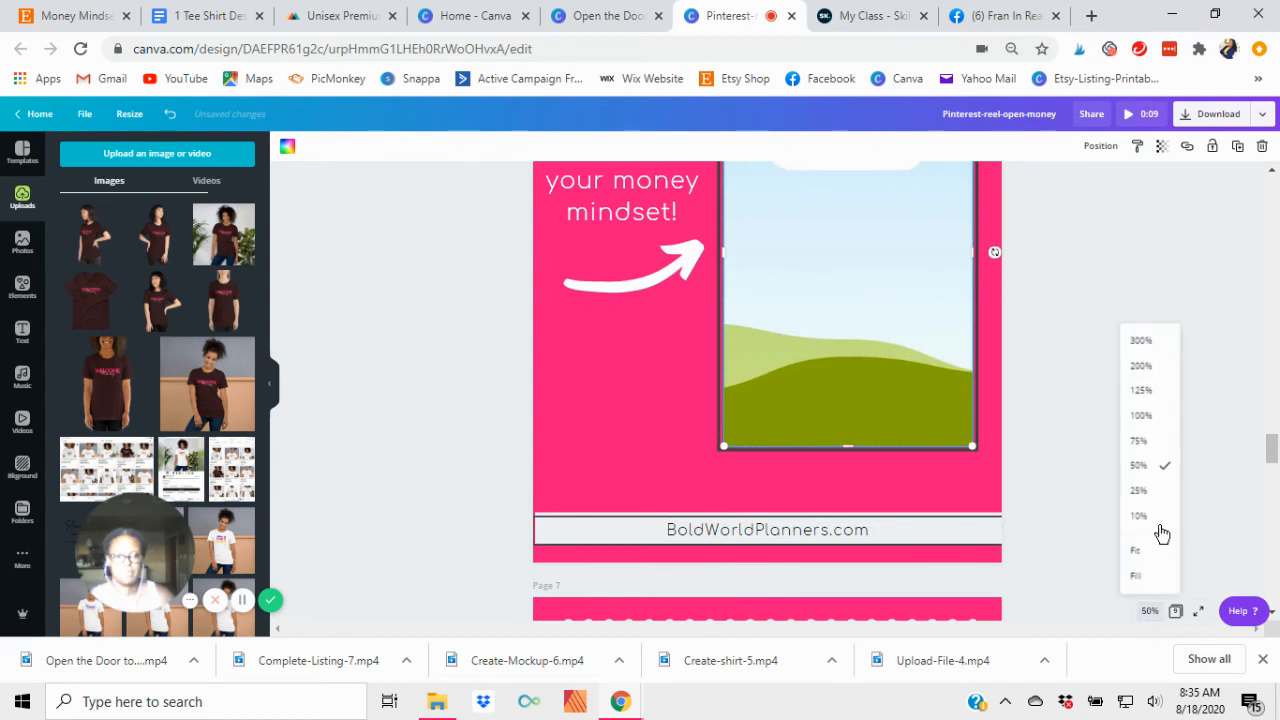
click(1140, 490)
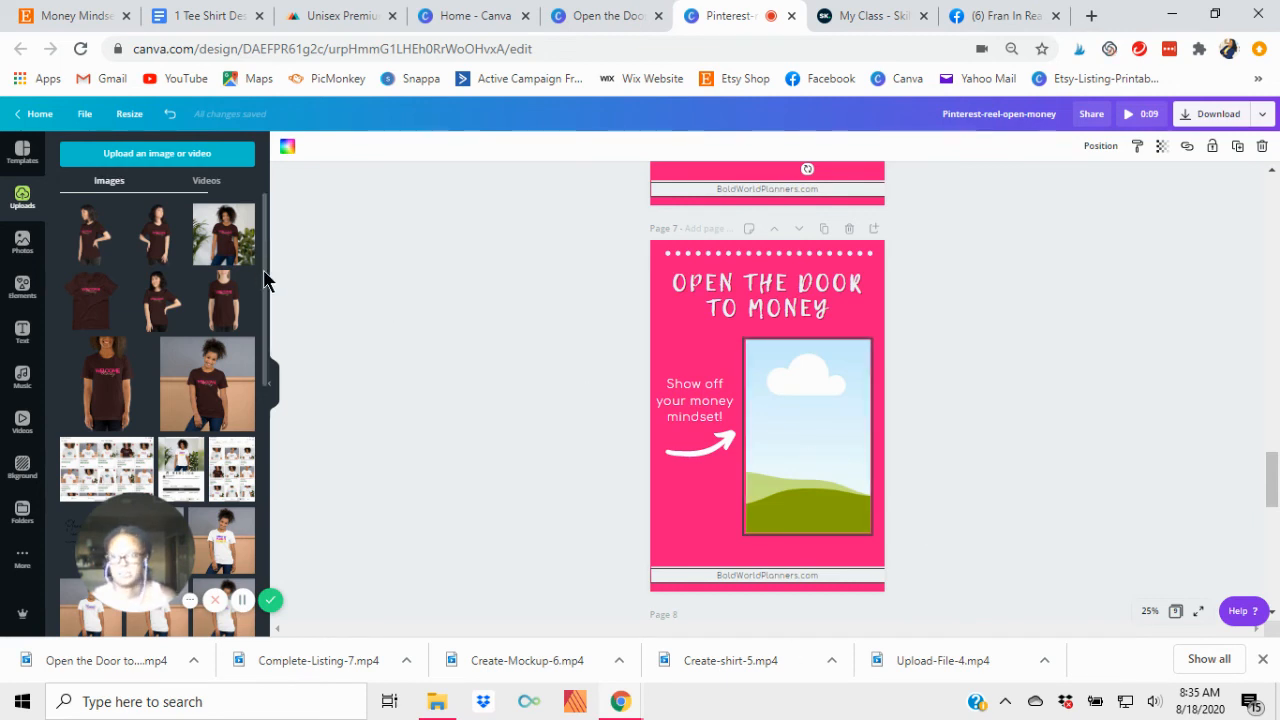
drag(222, 288, 828, 438)
click(902, 450)
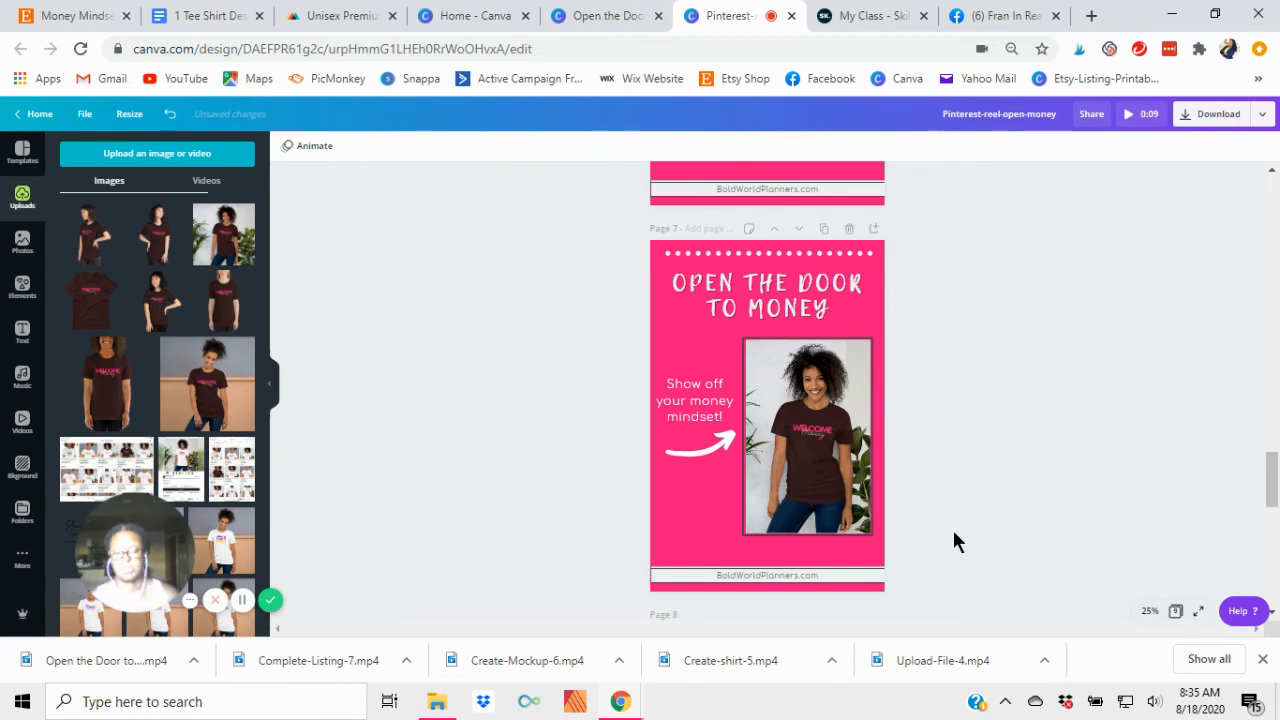
Step: Fill the frame on page 8 with the uploaded photo of the dark-haired model looking to the side
scroll(1055, 425, down, 5)
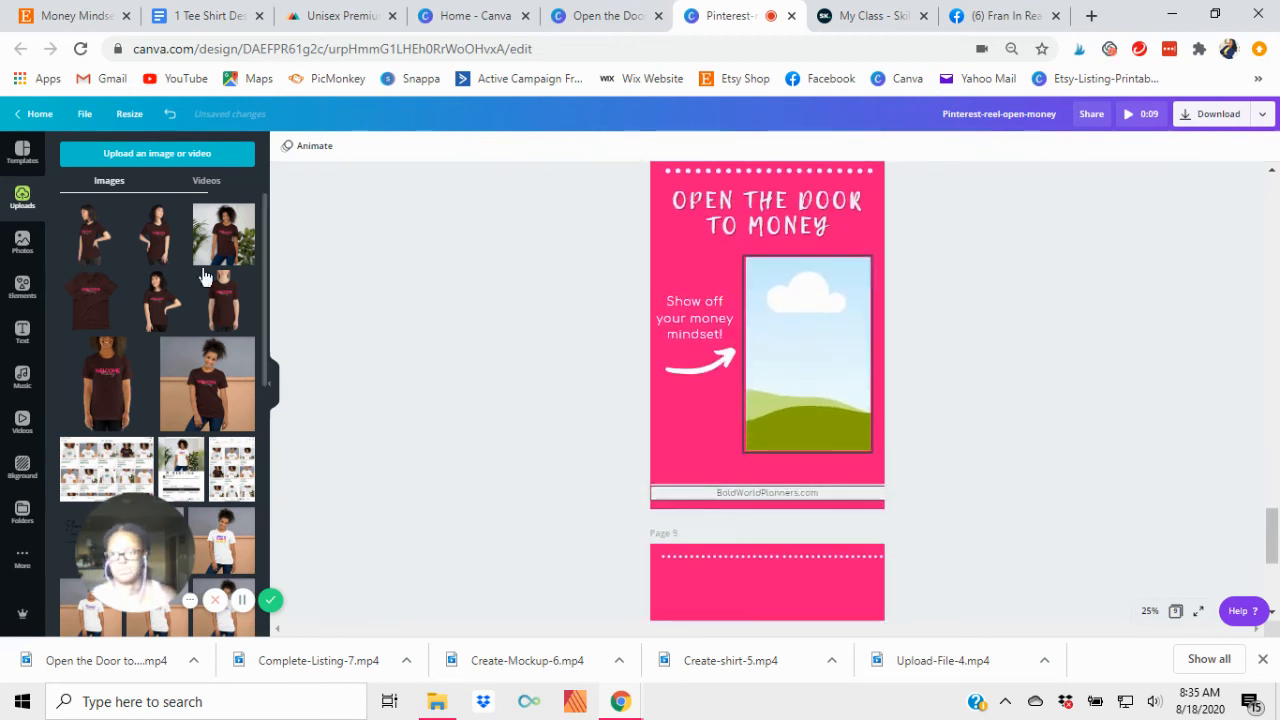
drag(168, 250, 820, 366)
click(1196, 362)
Step: Duplicate page 8, the last framed photo page before the Buy Now page
scroll(1143, 410, down, 3)
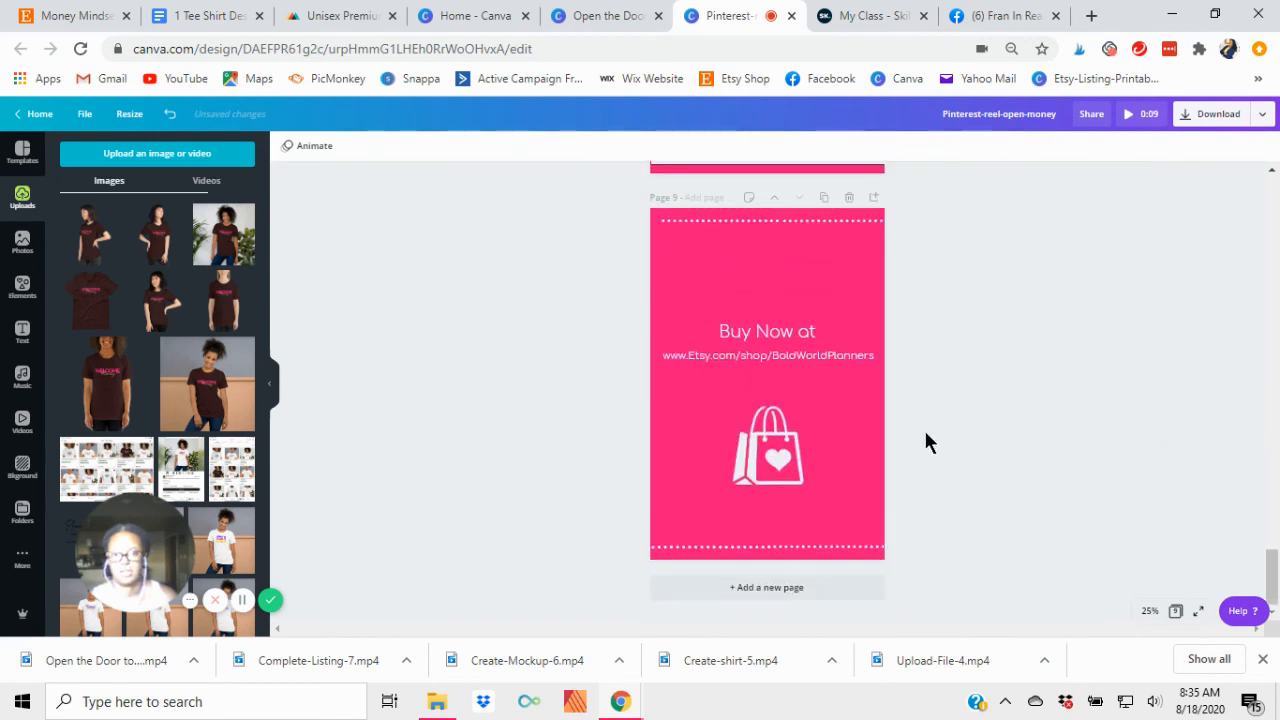
scroll(1040, 399, up, 5)
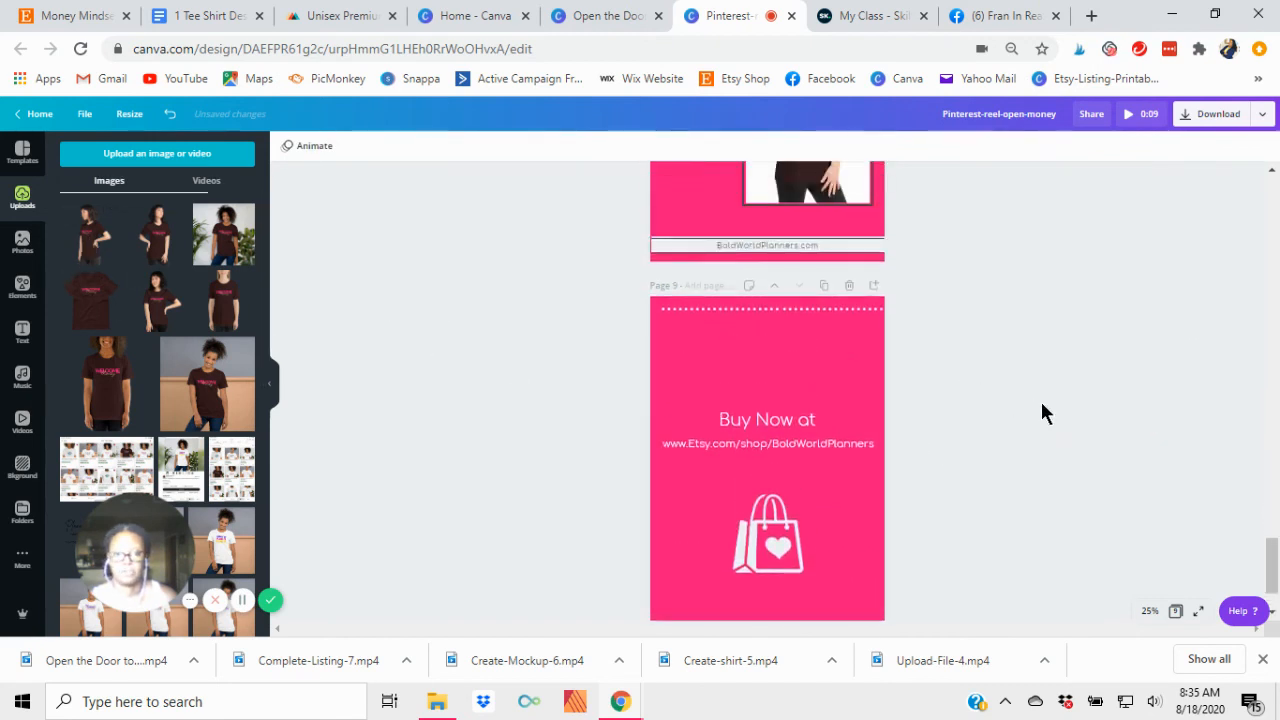
click(824, 280)
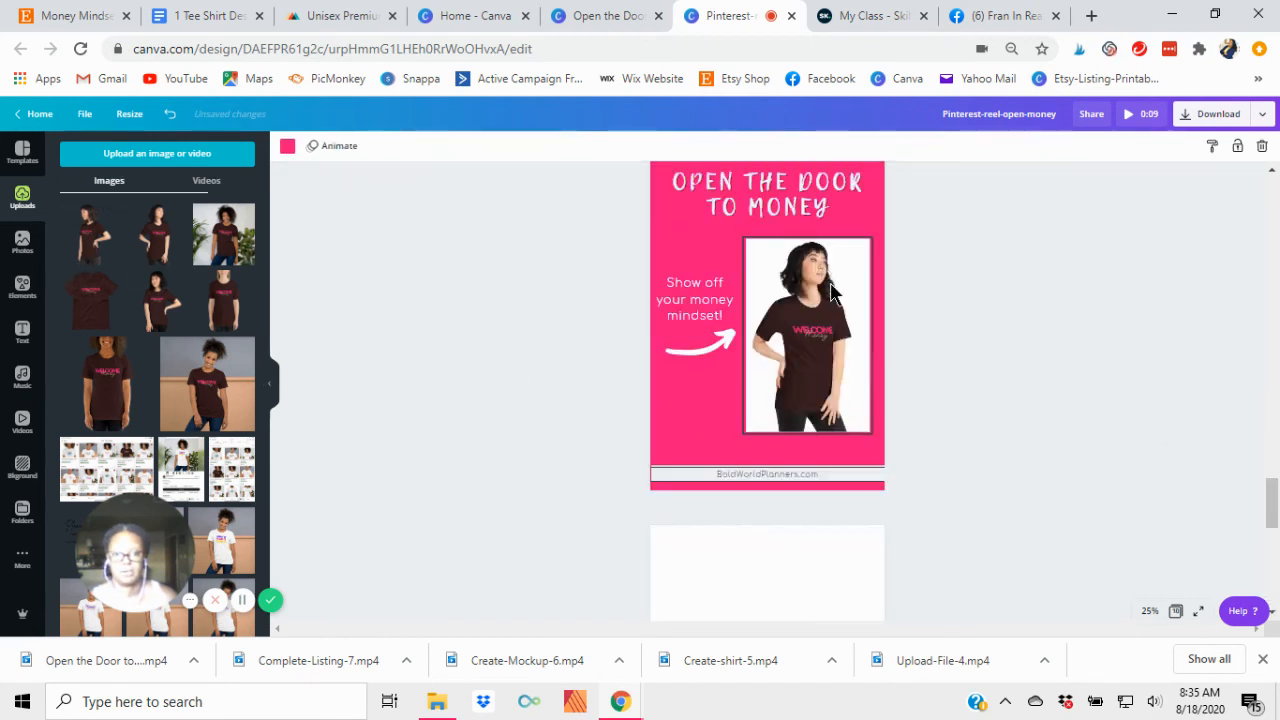
Step: Replace the photo in page 9's frame with the uploaded photo of the dark-haired model turned in profile
click(820, 485)
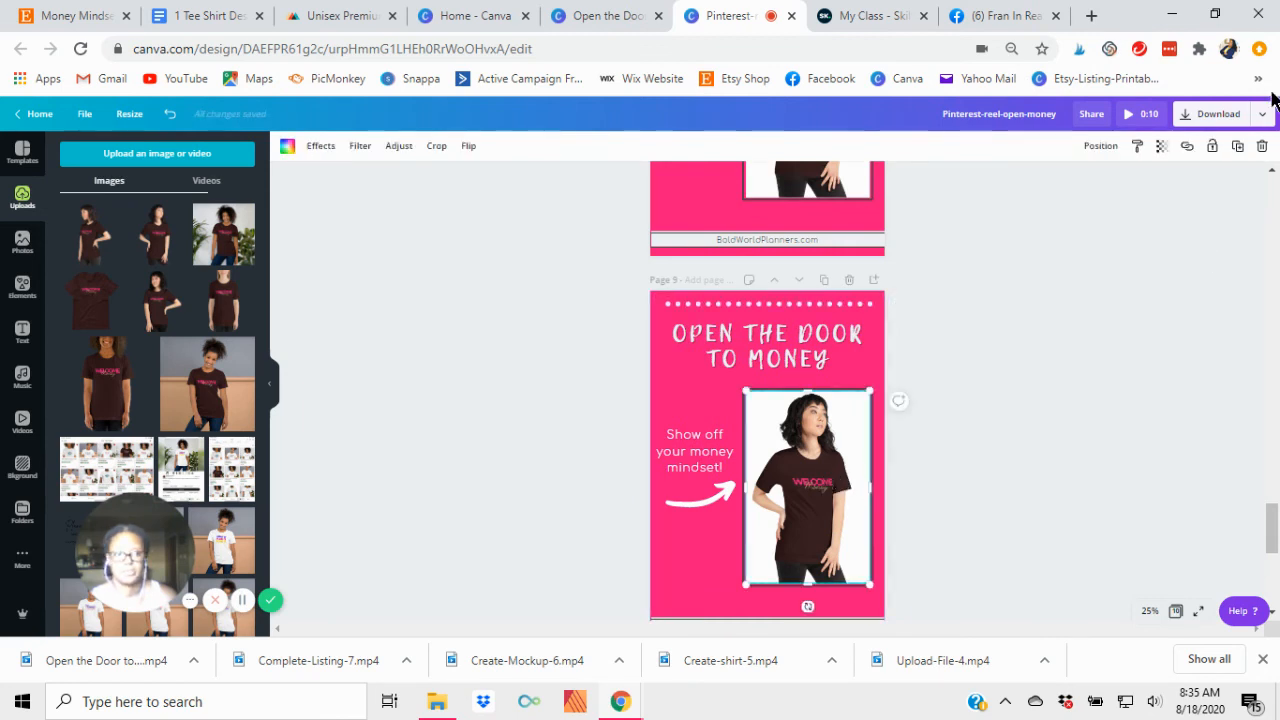
click(1262, 146)
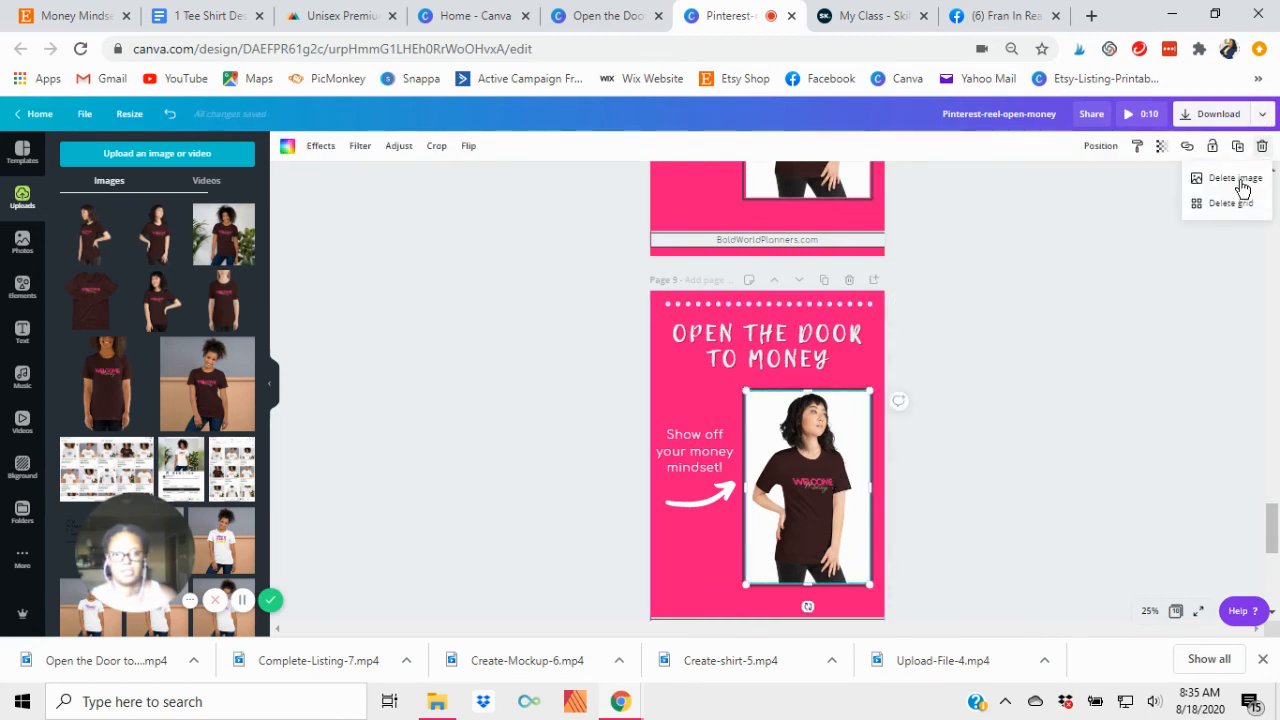
click(1238, 180)
click(89, 257)
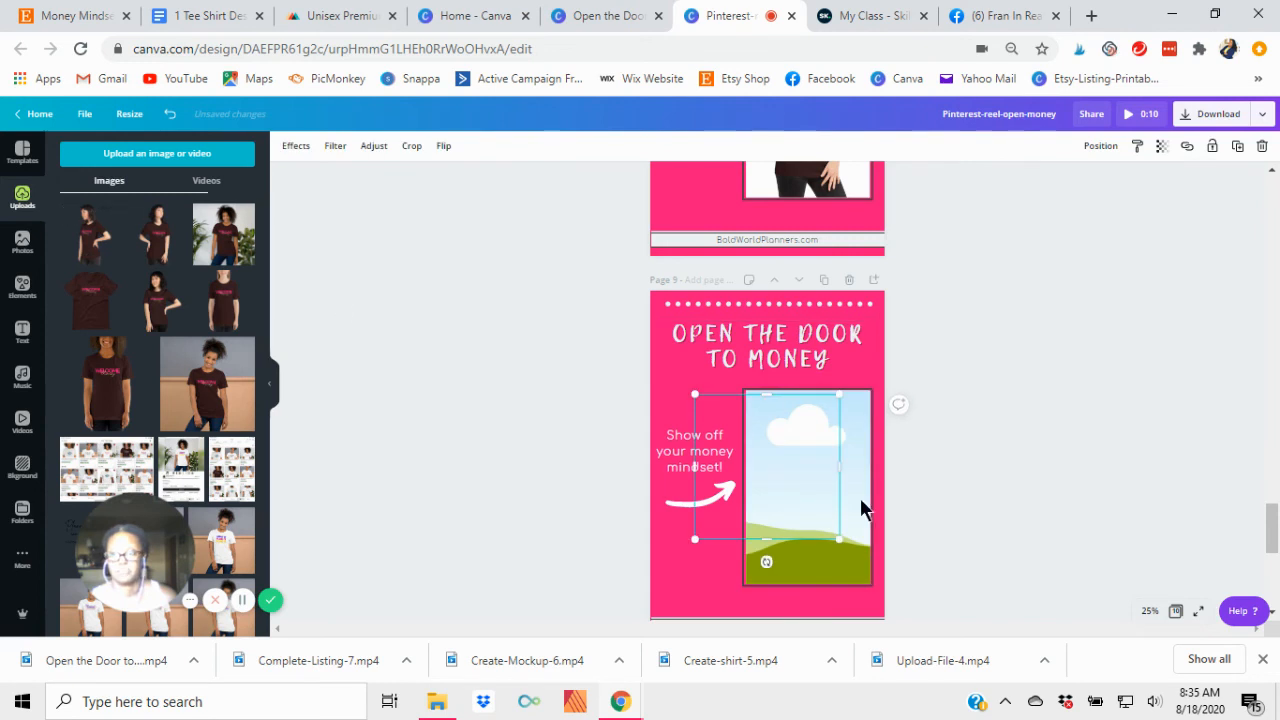
drag(805, 481, 818, 487)
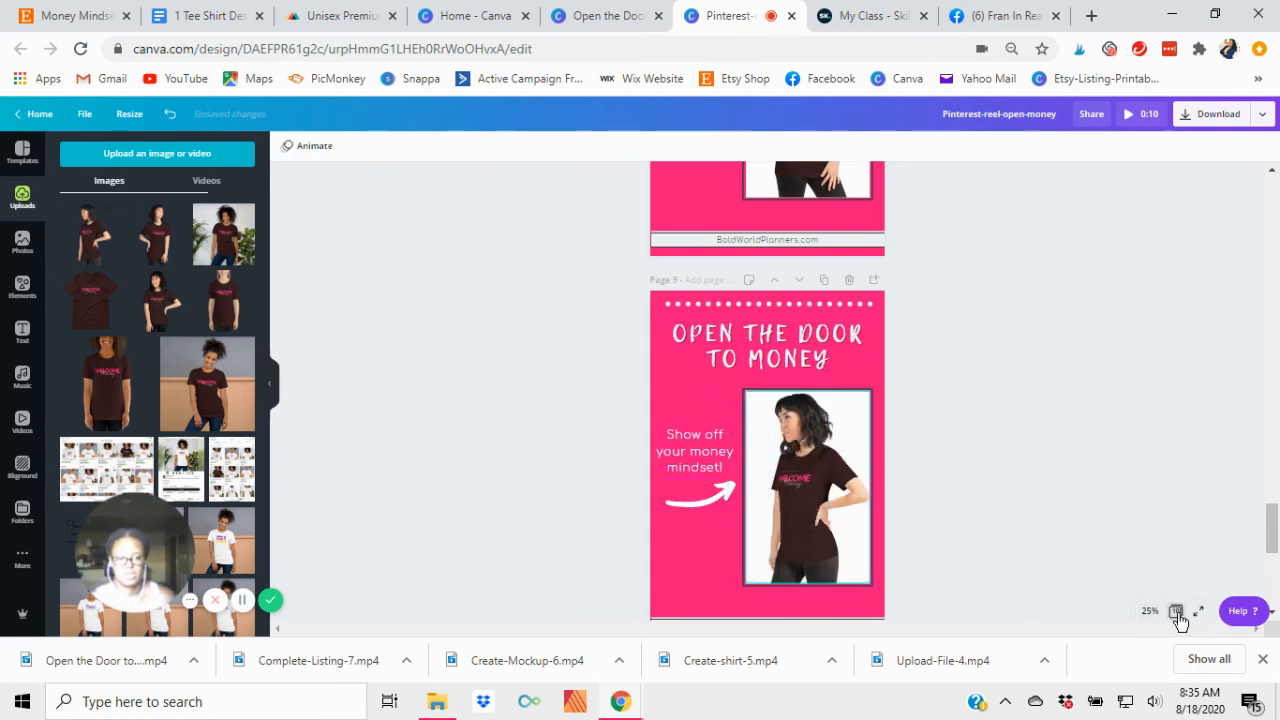
Step: Delete page 6, which holds the empty frame, from the page overview
click(1177, 612)
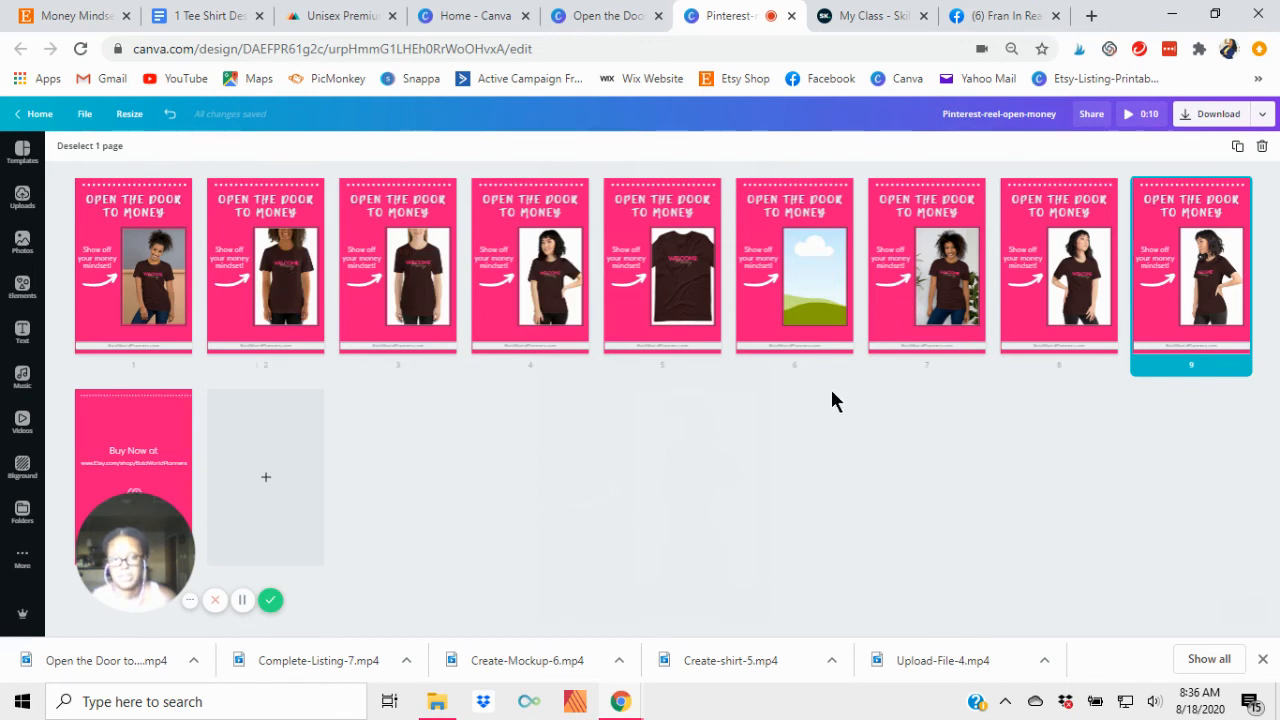
shift+click(800, 295)
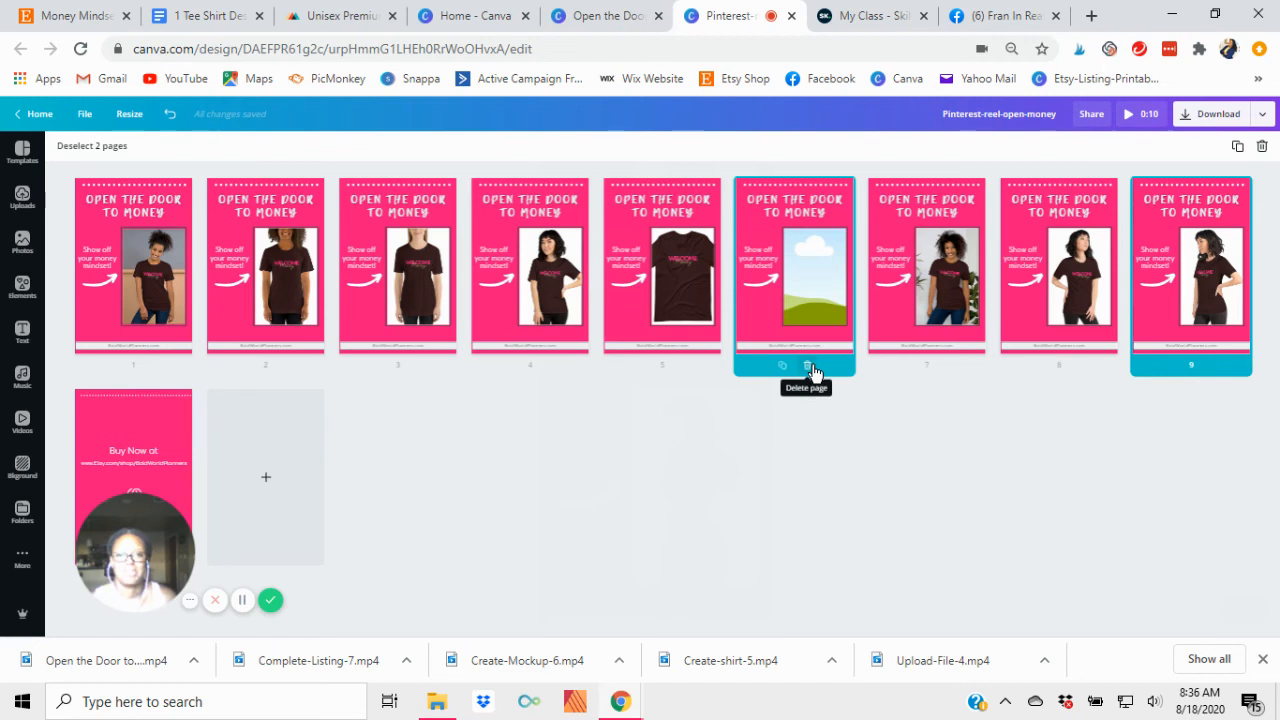
click(808, 367)
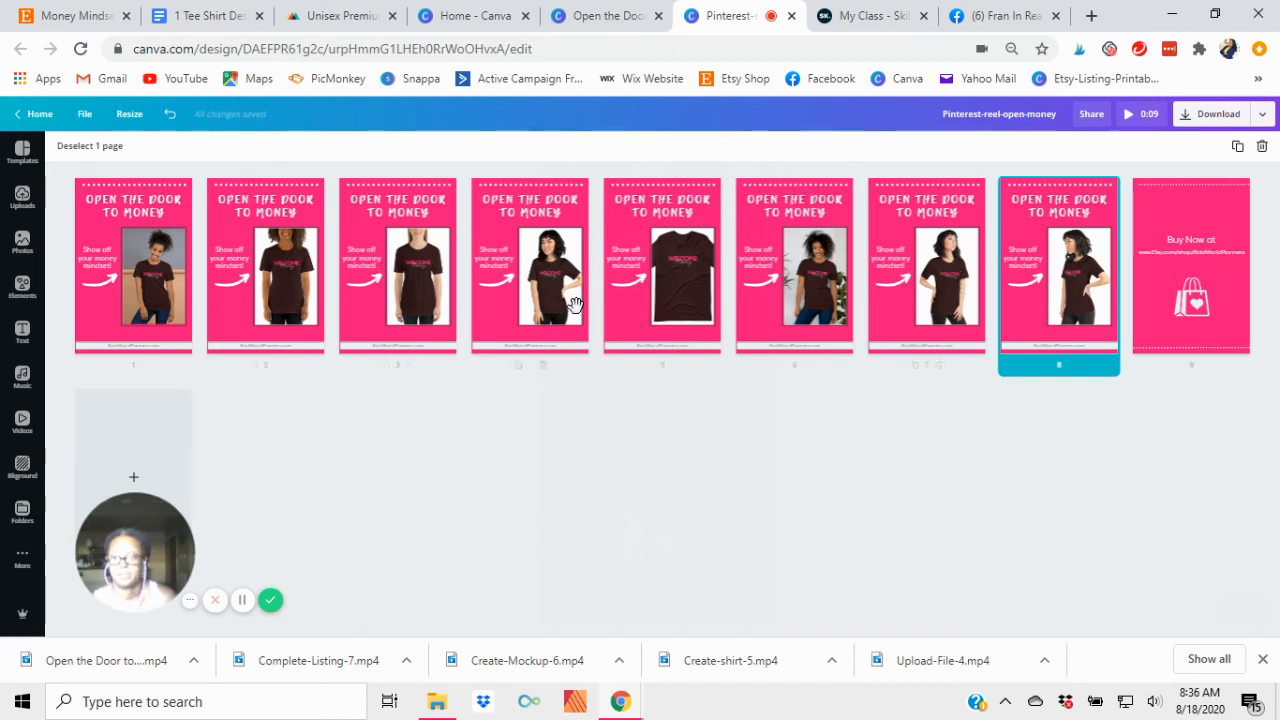
Step: Reorder the pages so the profile model is page 2, the flat shirt page 4, and the curly-haired model among plants page 6
drag(1087, 260, 224, 272)
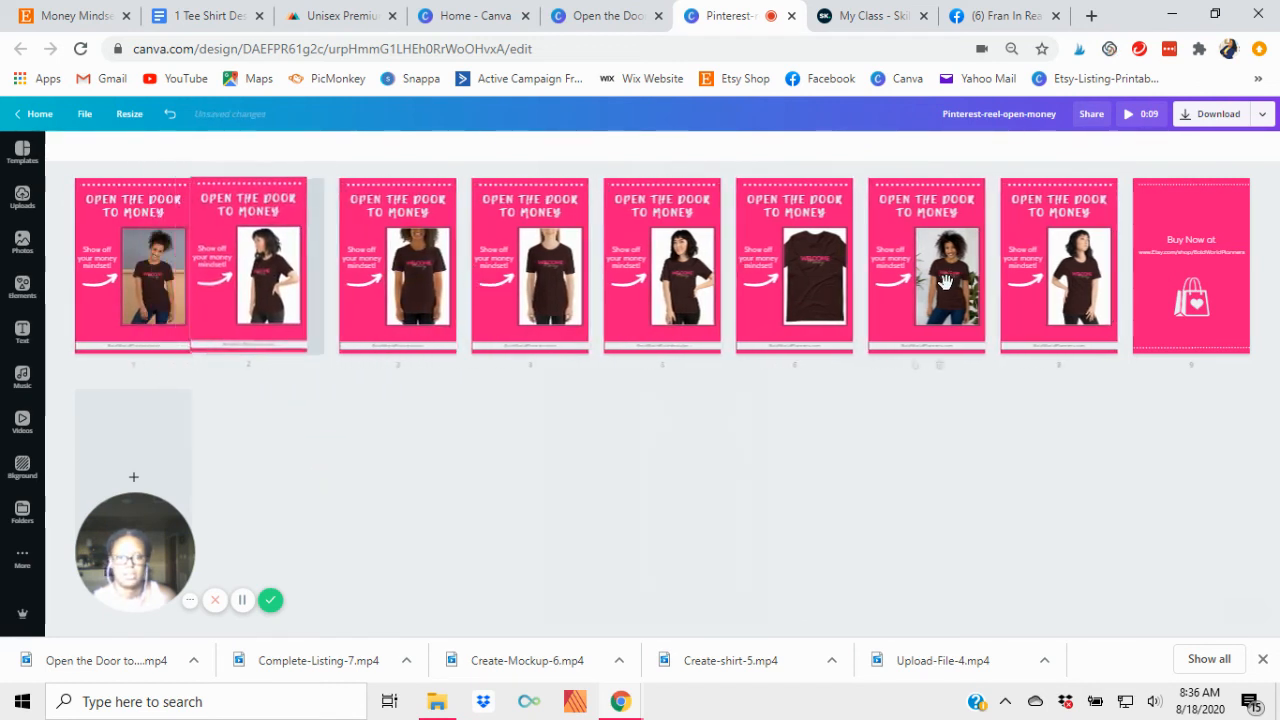
drag(835, 353, 716, 300)
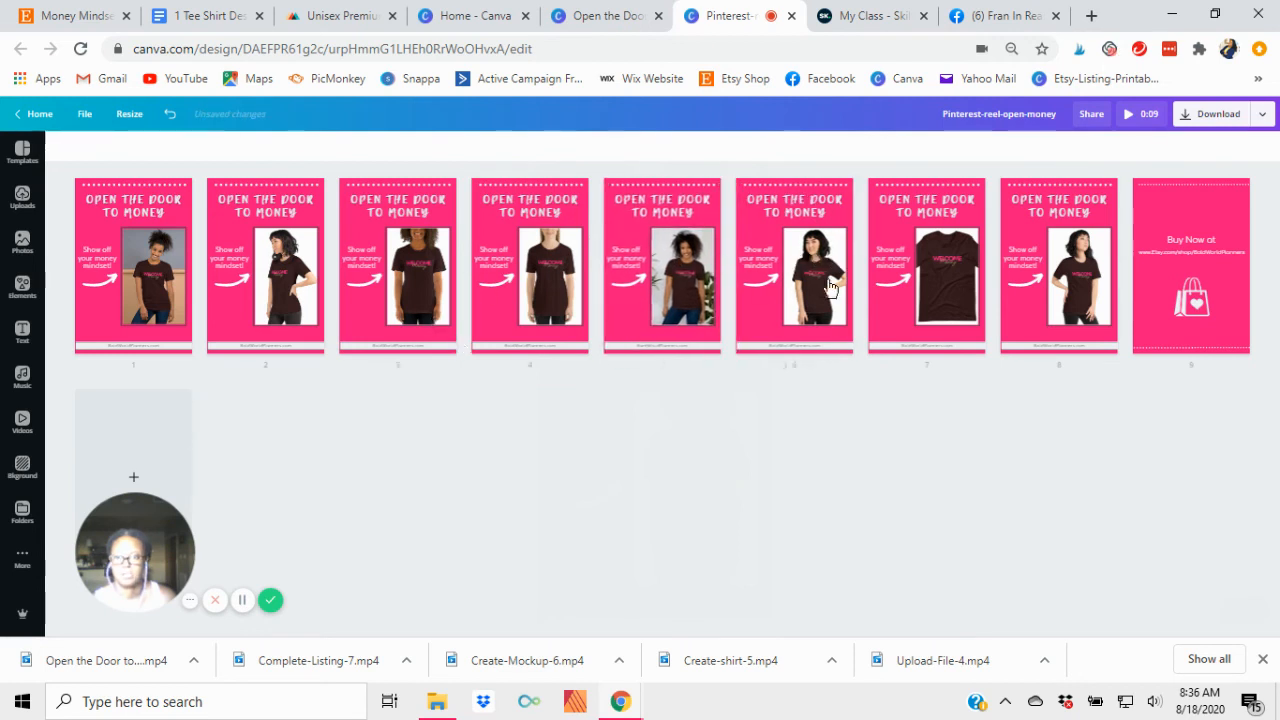
drag(939, 267, 562, 333)
drag(460, 260, 460, 262)
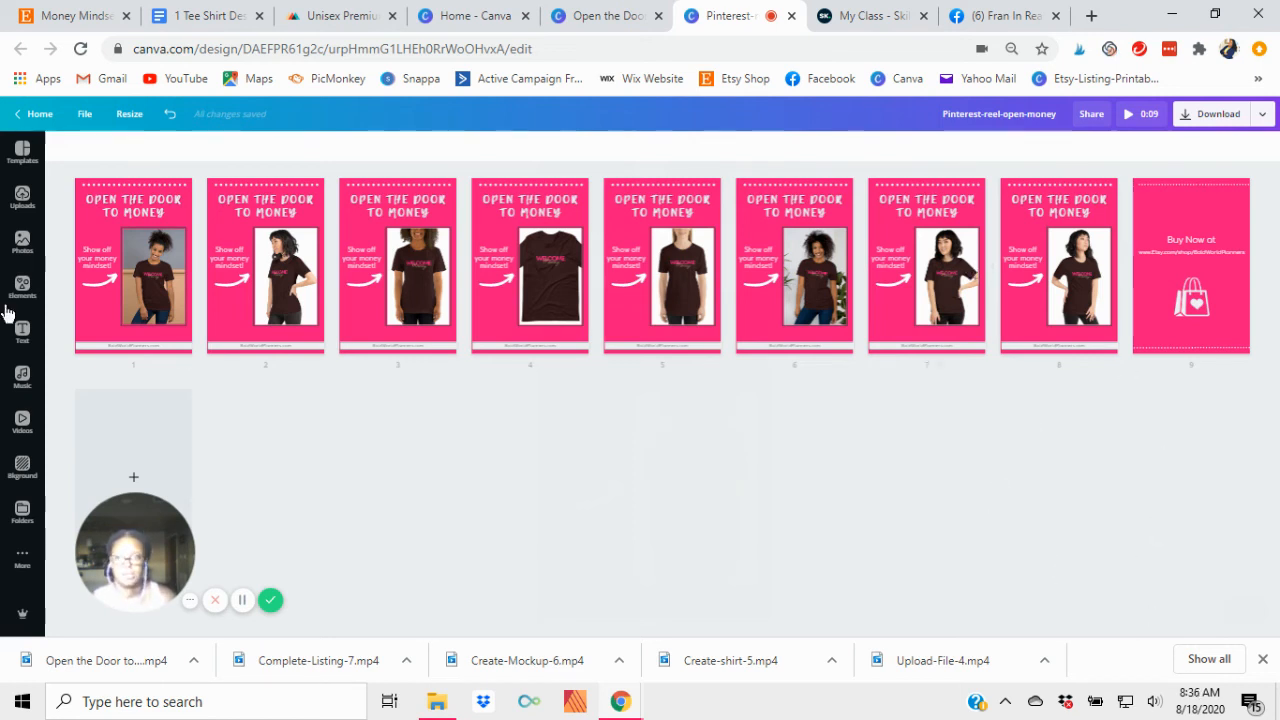
Step: Open page 1 and preview the whole video through to the Buy Now page
double_click(153, 258)
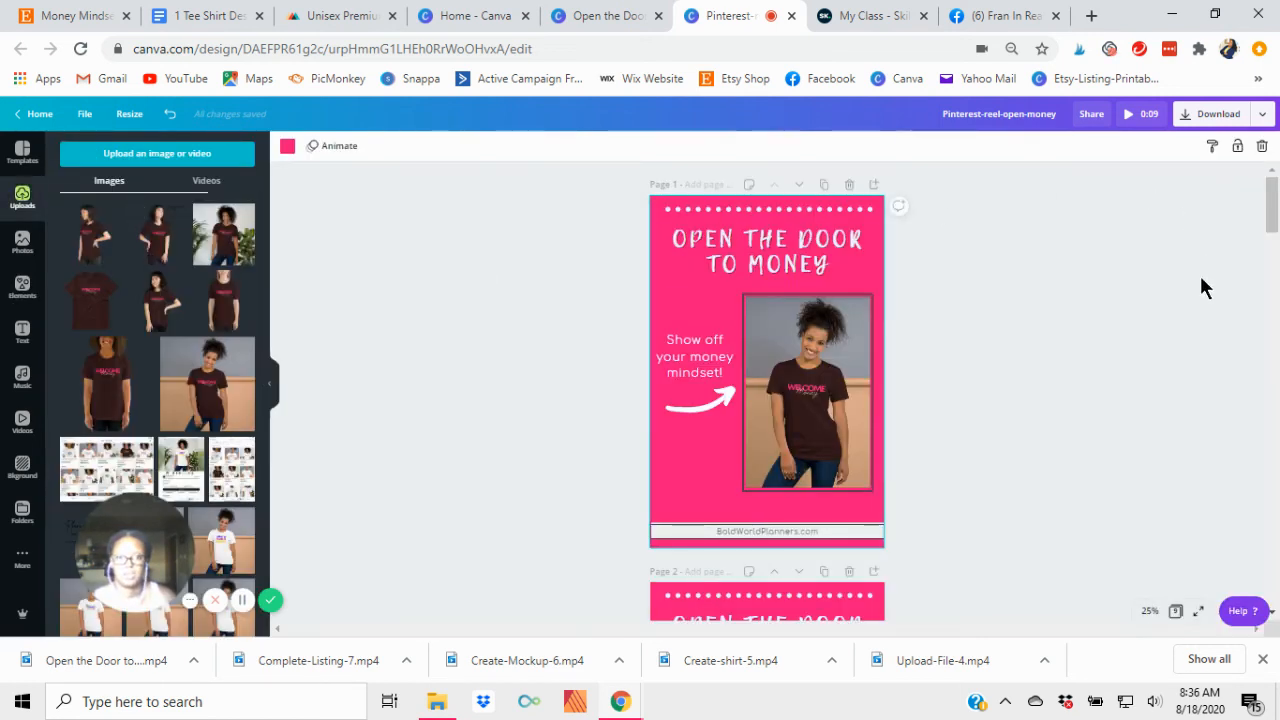
click(1148, 116)
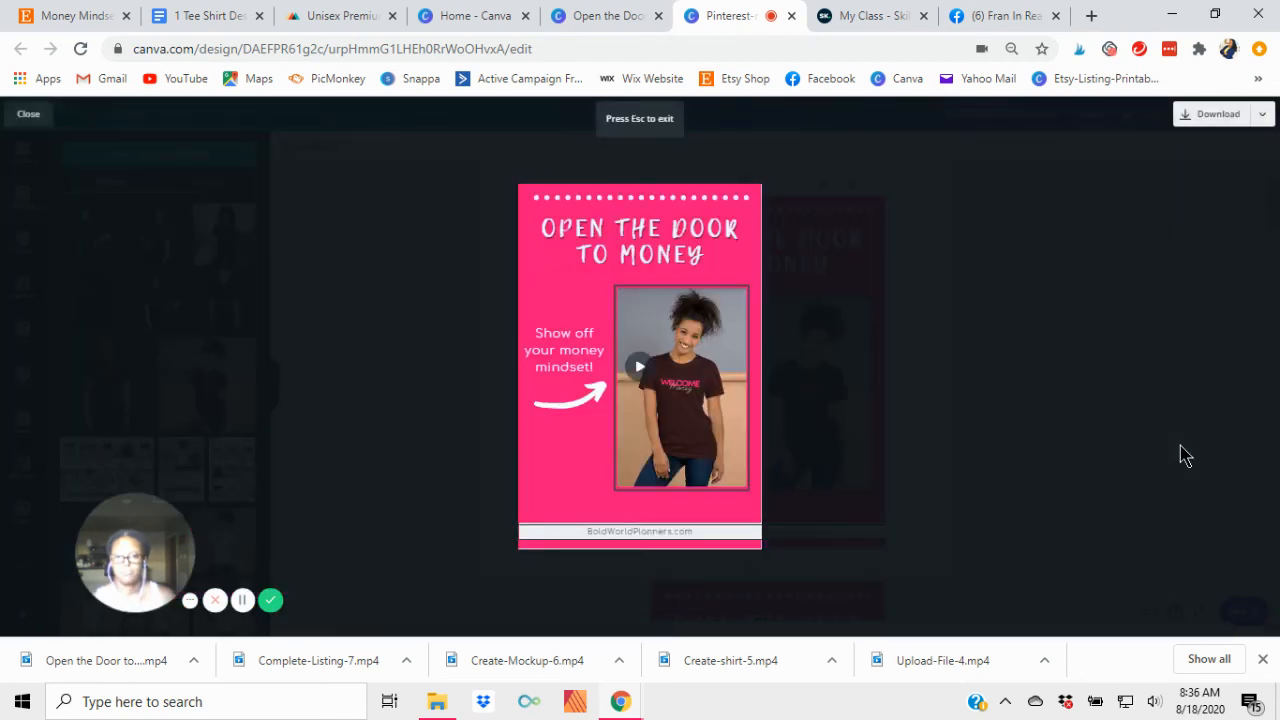
click(638, 368)
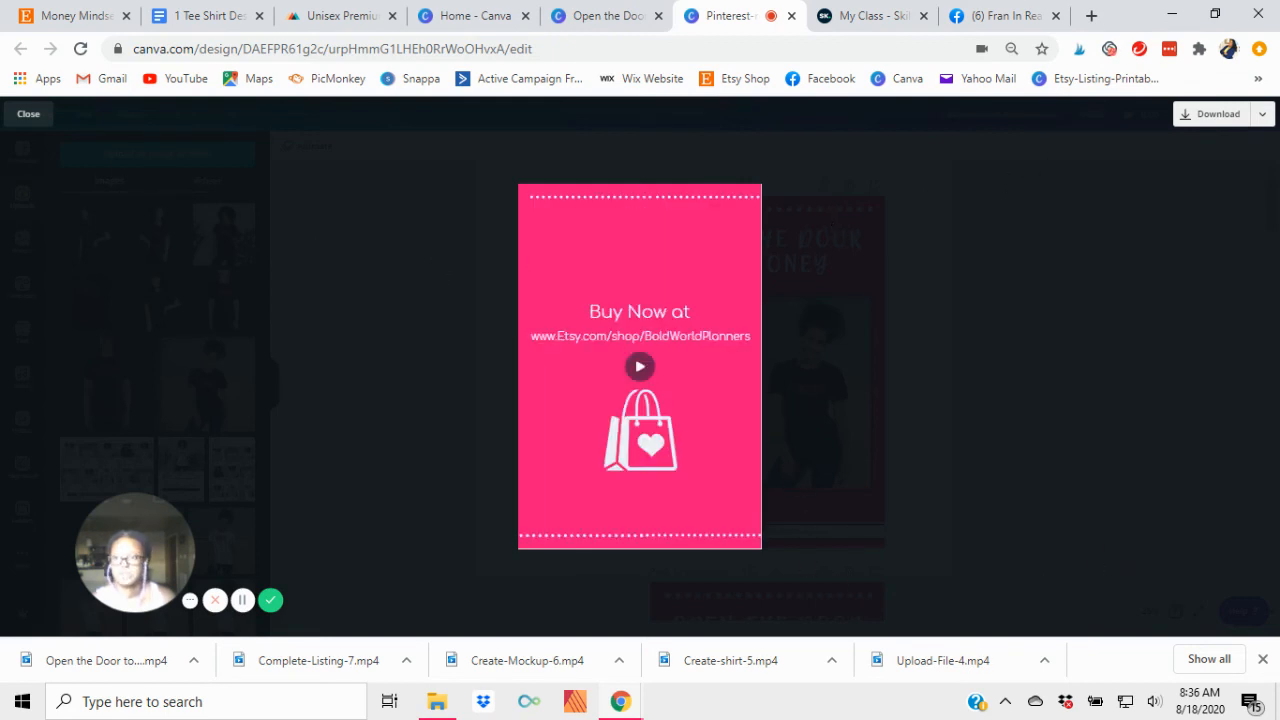
click(34, 116)
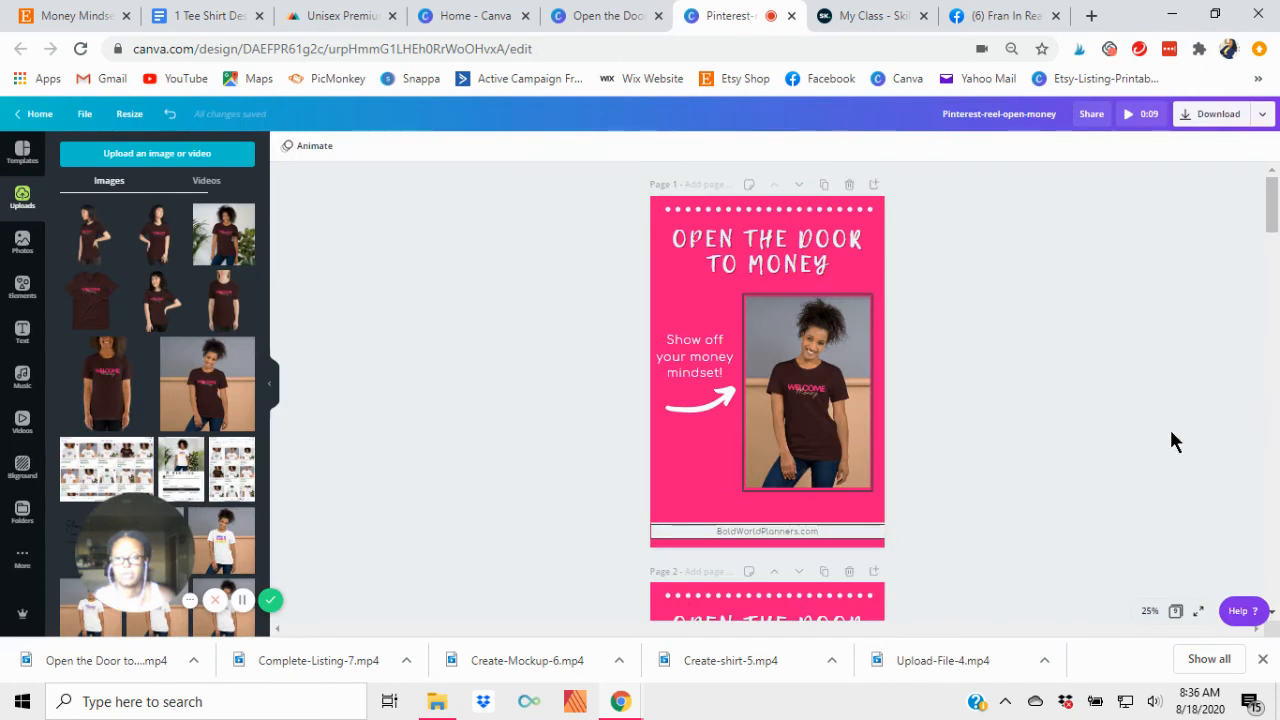
Step: Move the white arrow slightly lower on pages 1 and 3
click(708, 415)
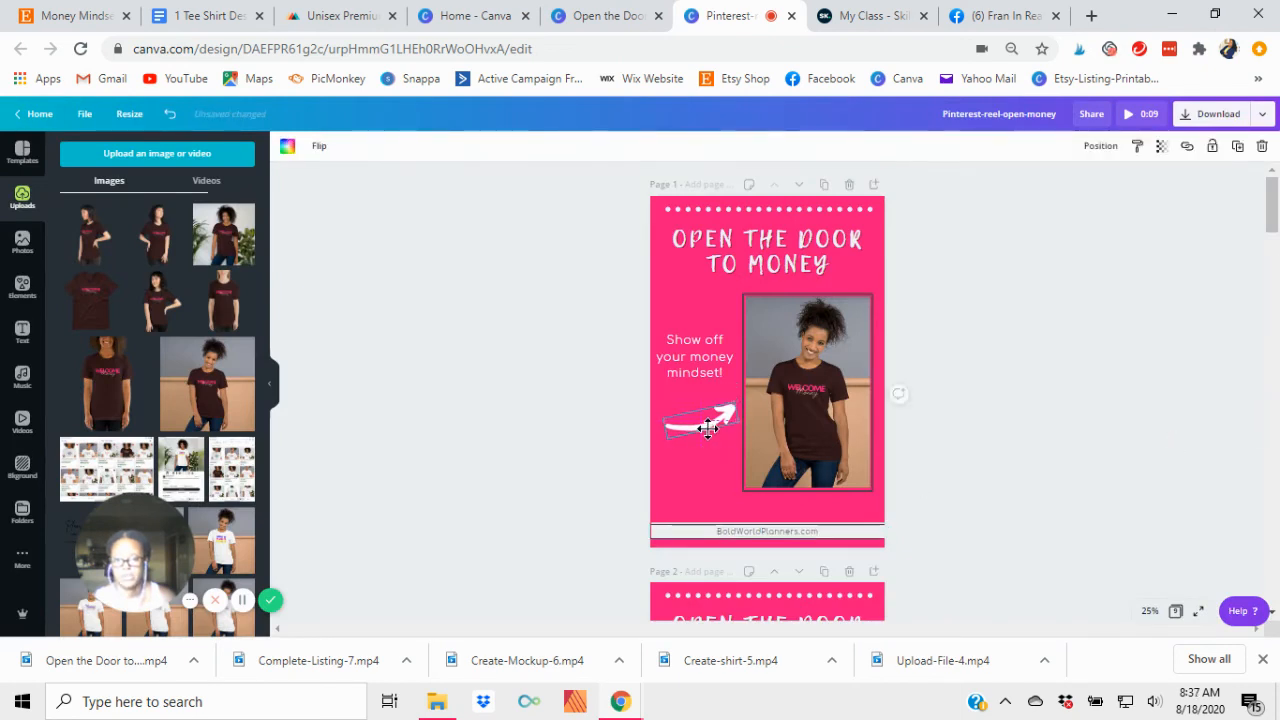
drag(704, 418, 704, 417)
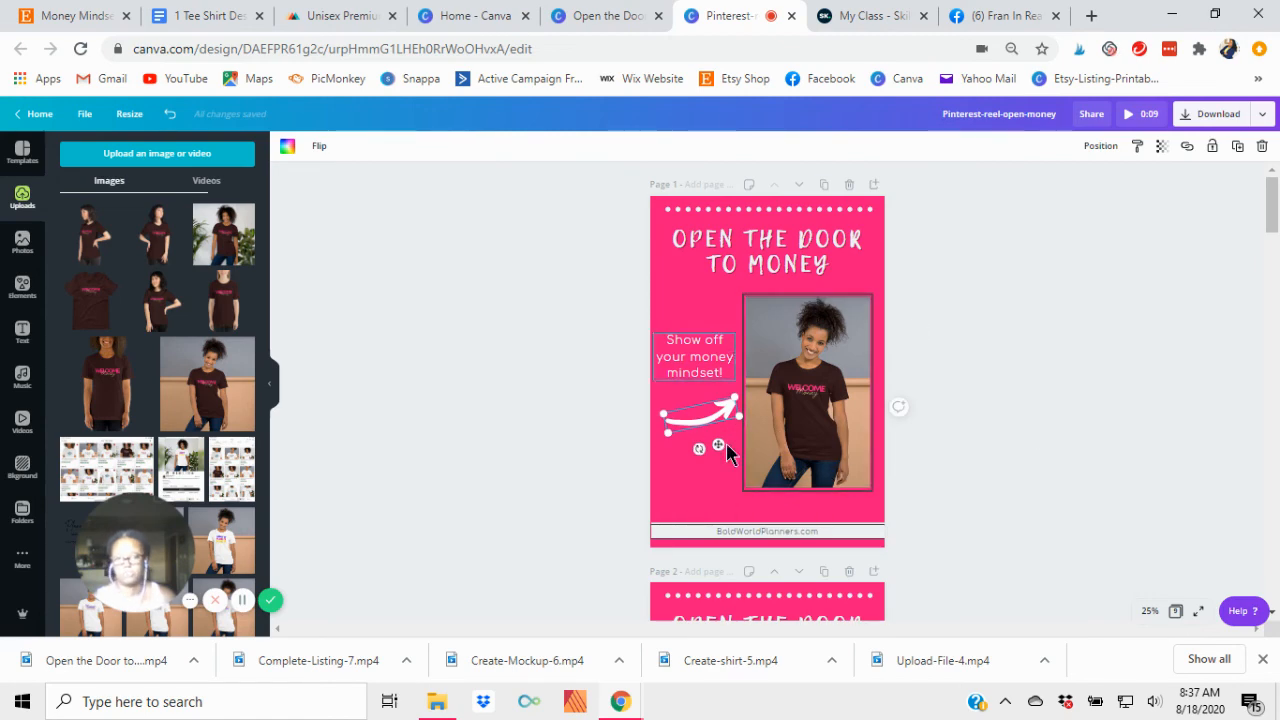
scroll(936, 378, down, 4)
scroll(938, 403, down, 5)
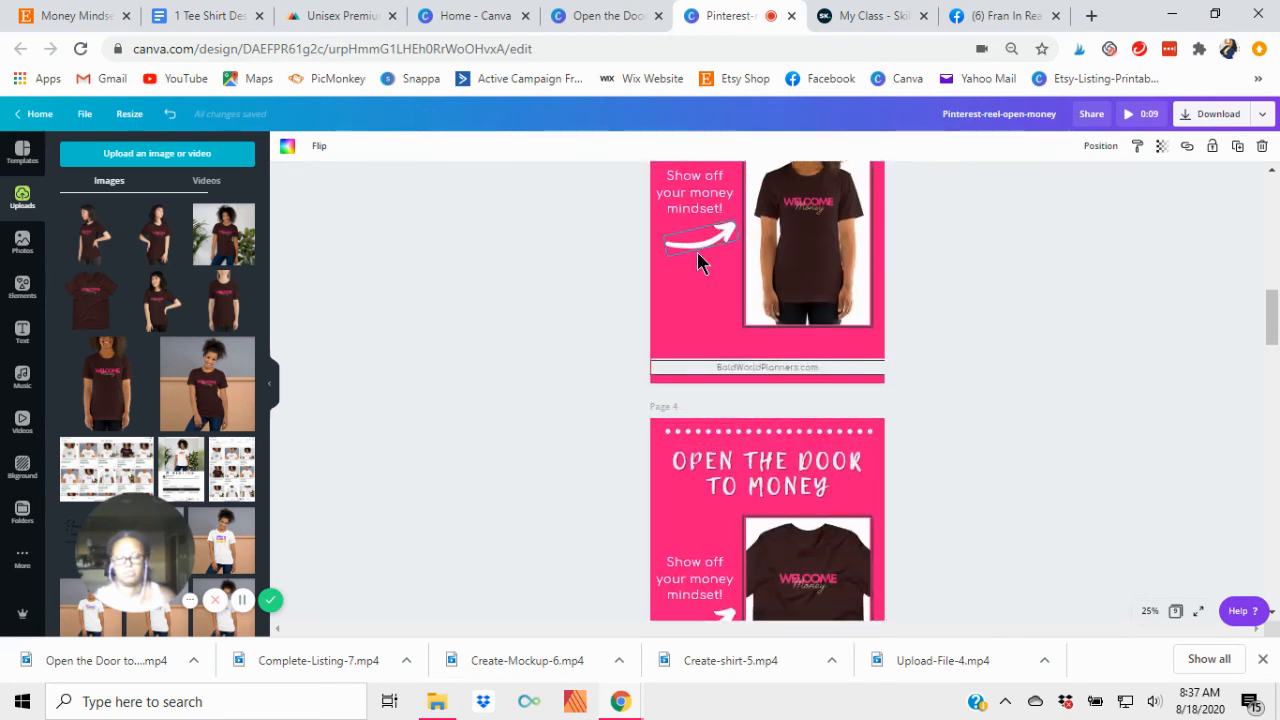
drag(702, 239, 696, 260)
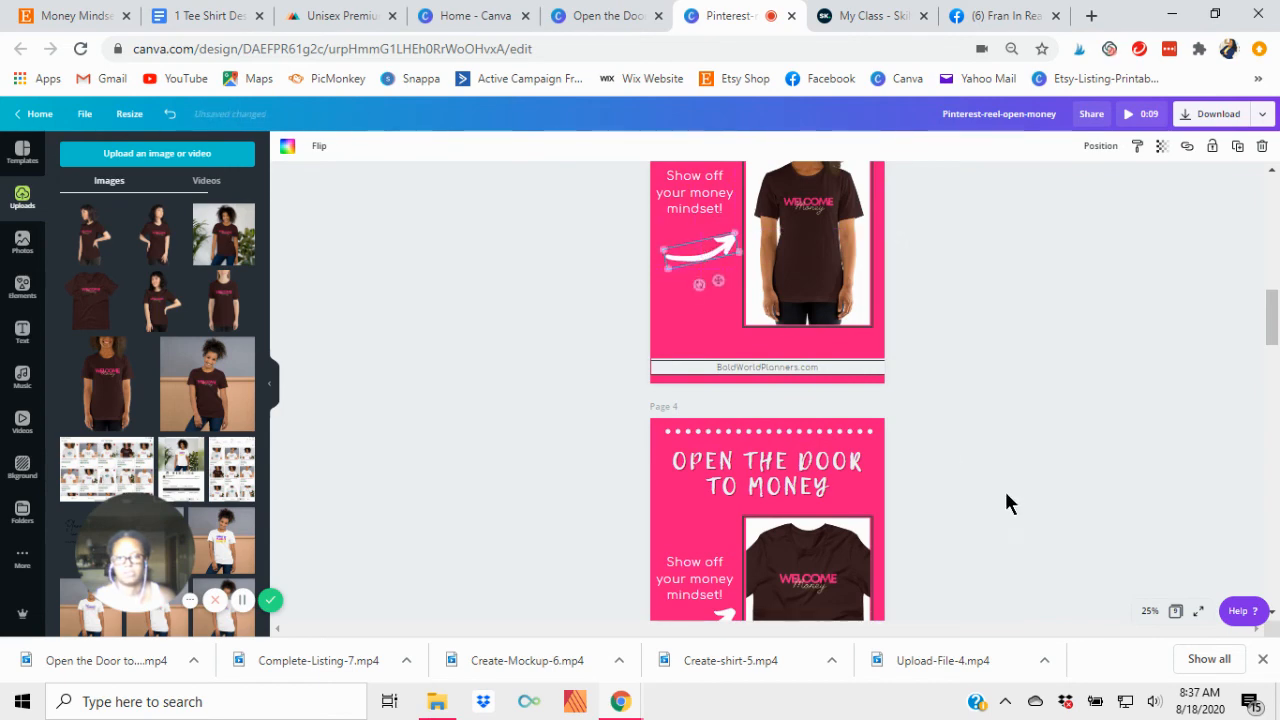
Step: Shift the white arrow slightly down on pages 5 and 7
scroll(1006, 483, down, 5)
scroll(977, 487, down, 1)
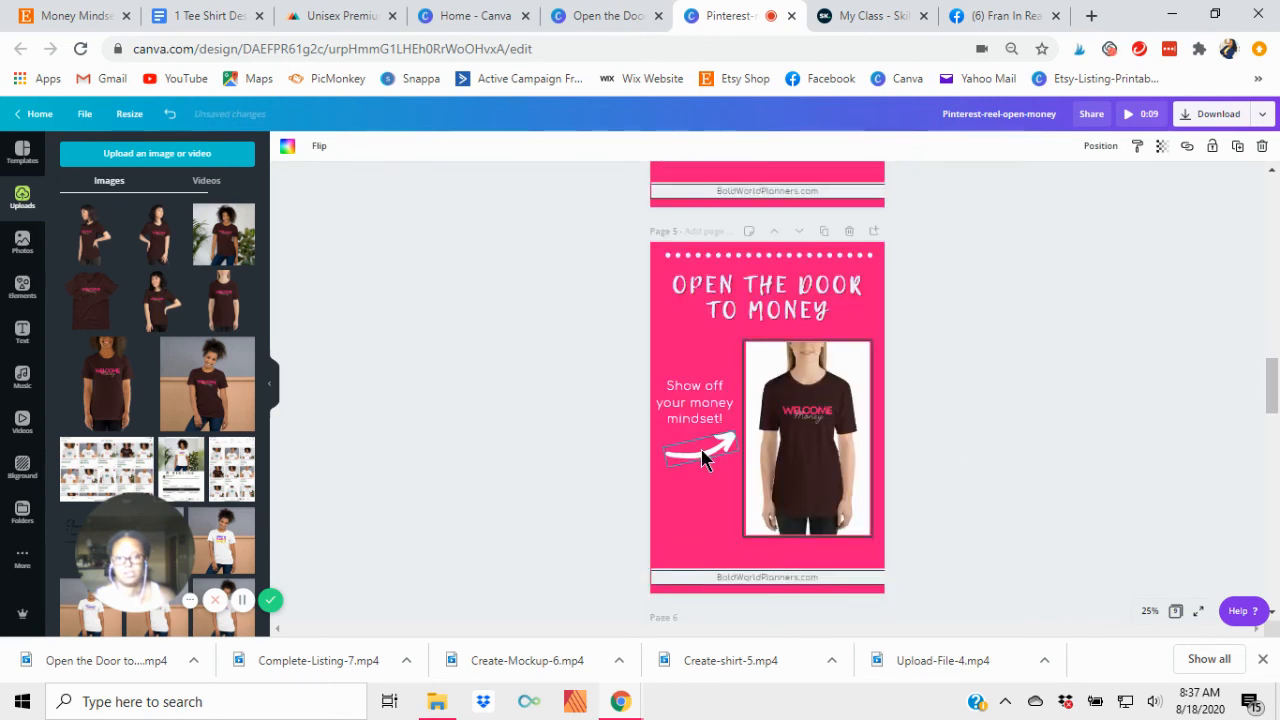
drag(703, 451, 704, 462)
scroll(999, 443, down, 7)
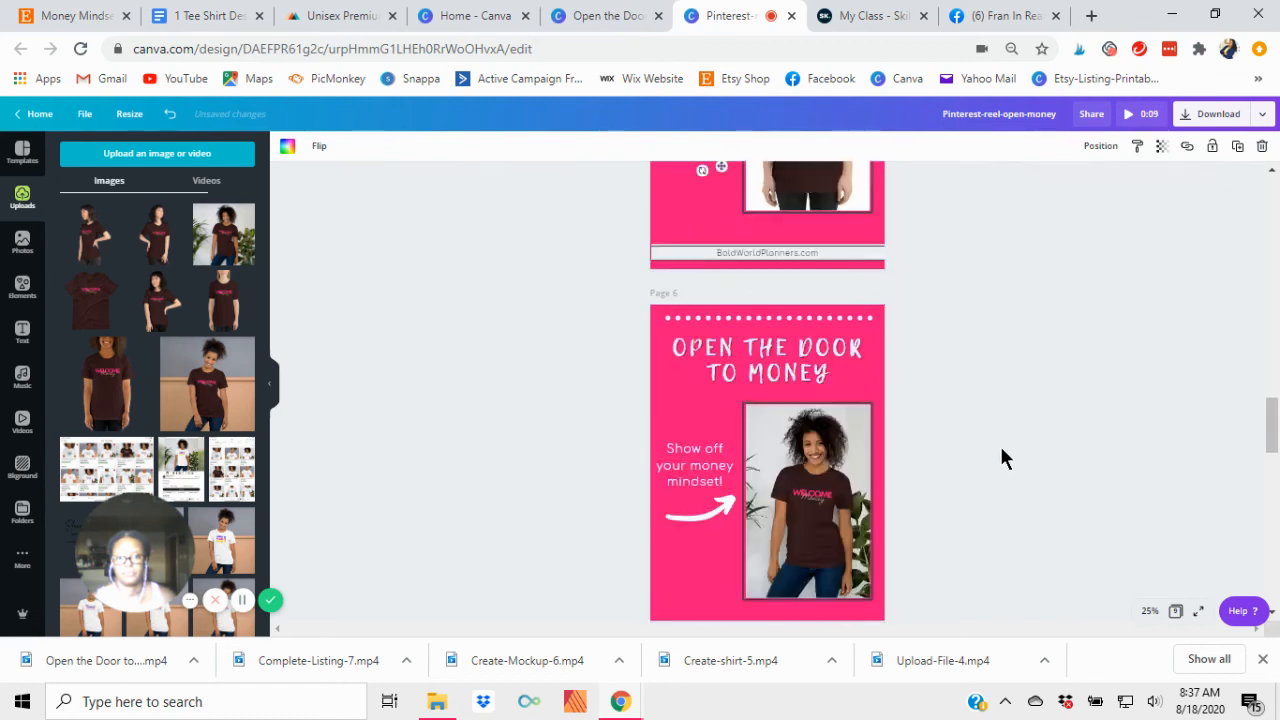
scroll(883, 527, down, 2)
click(709, 386)
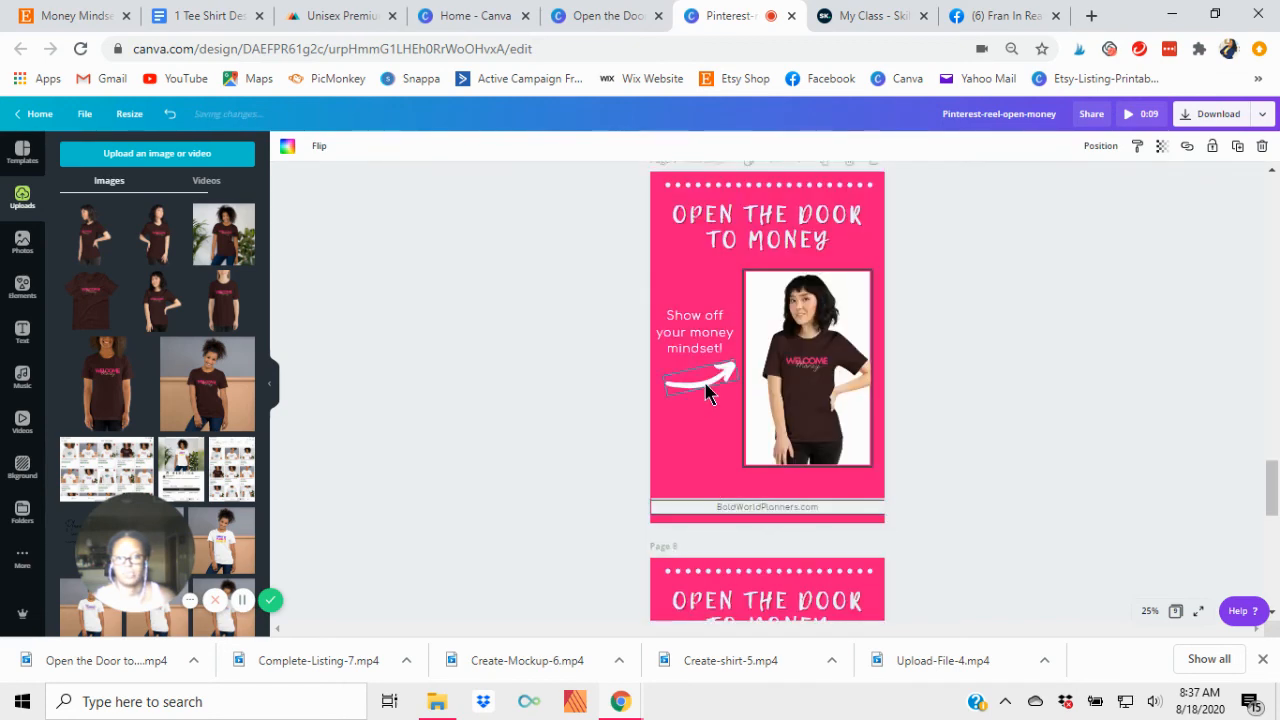
drag(709, 386, 704, 397)
Step: Duplicate the Buy Now page twice at the end of the design
scroll(954, 383, down, 8)
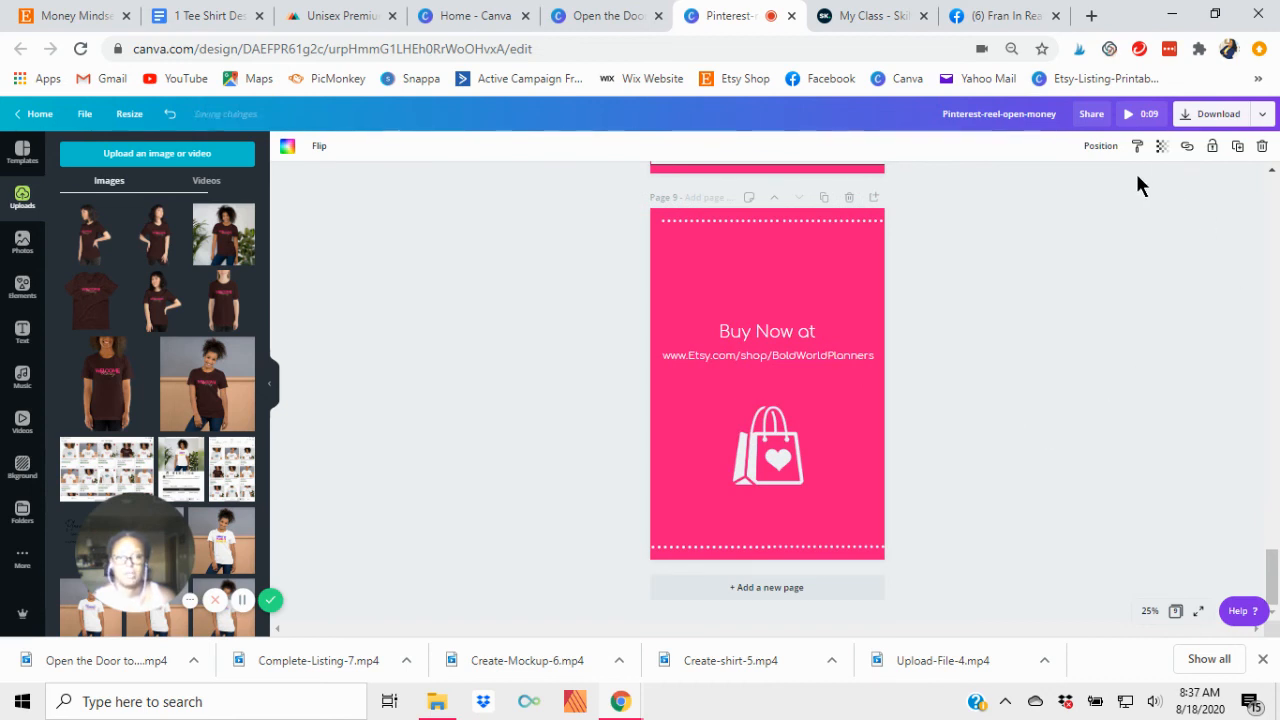
click(824, 198)
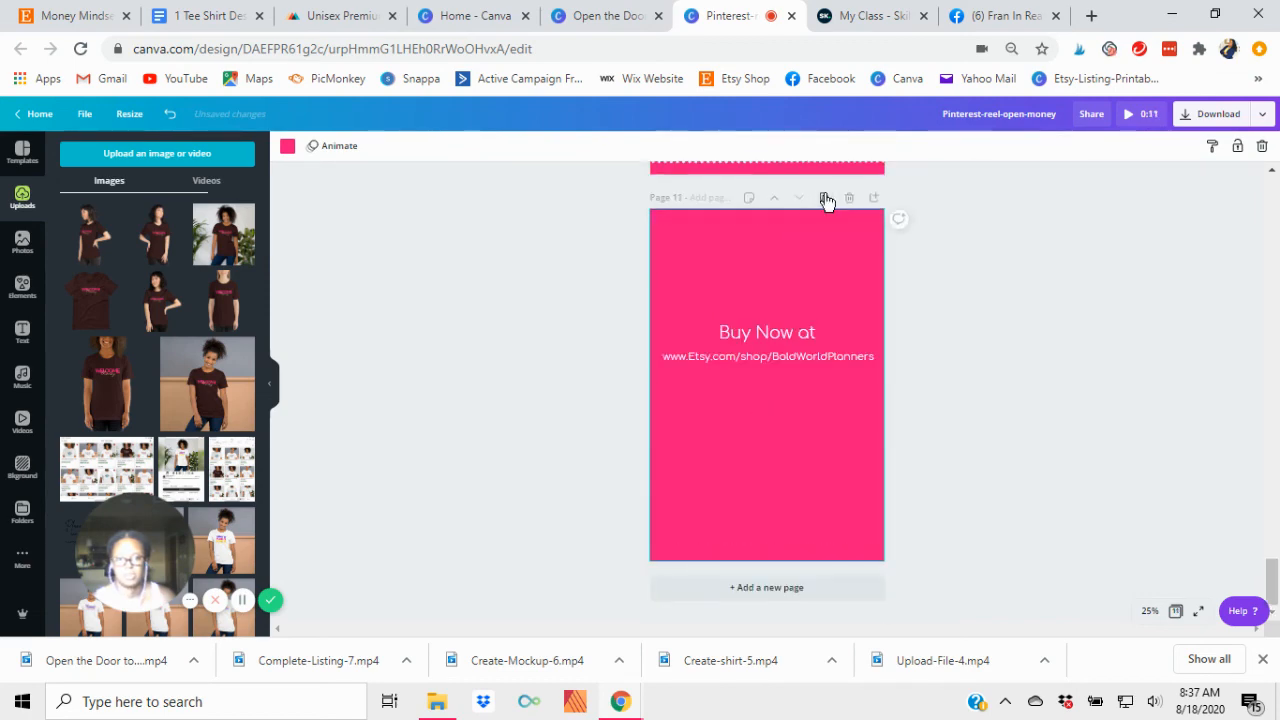
click(825, 199)
Step: Change the background of page 10, the middle Buy Now page, to white
scroll(1066, 420, up, 3)
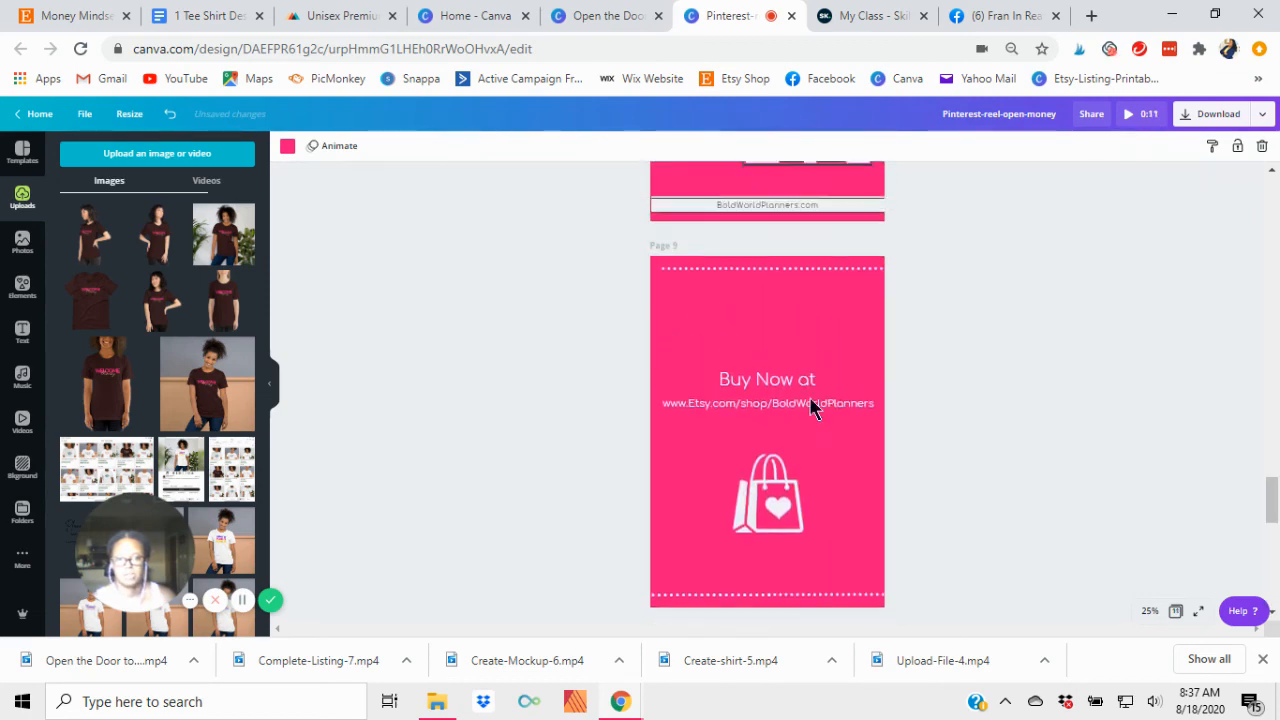
scroll(868, 400, up, 3)
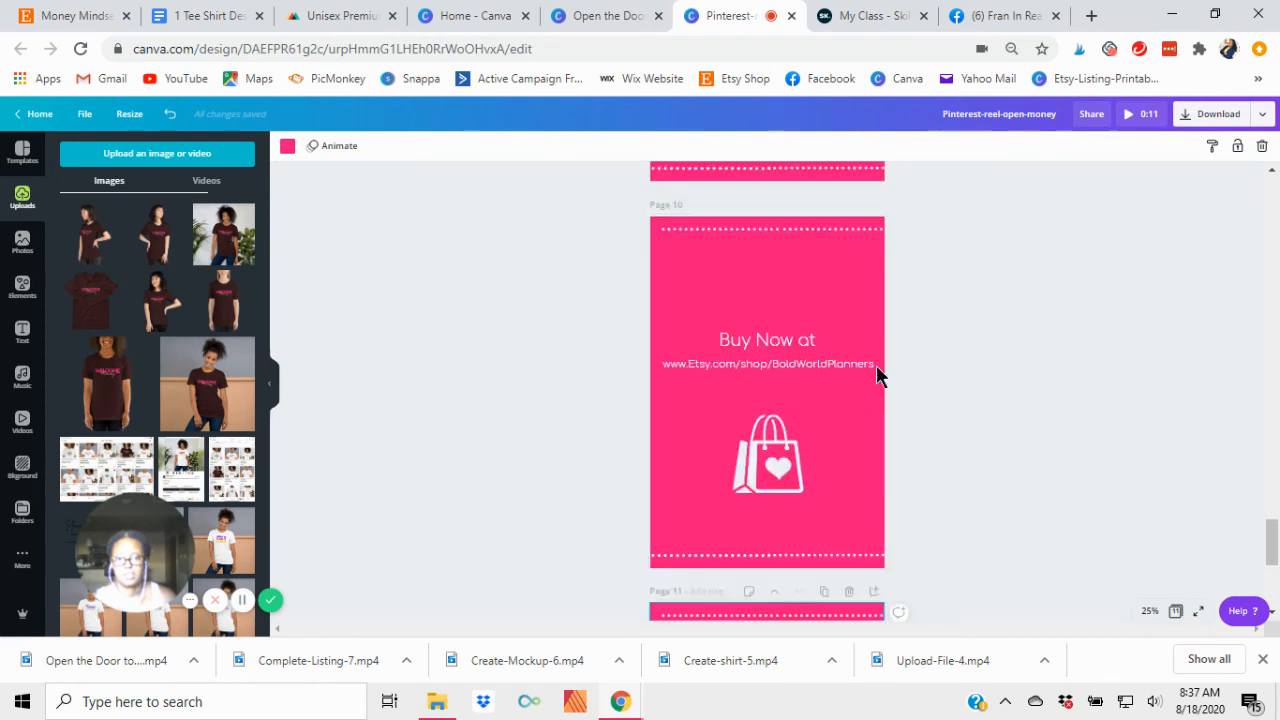
click(287, 147)
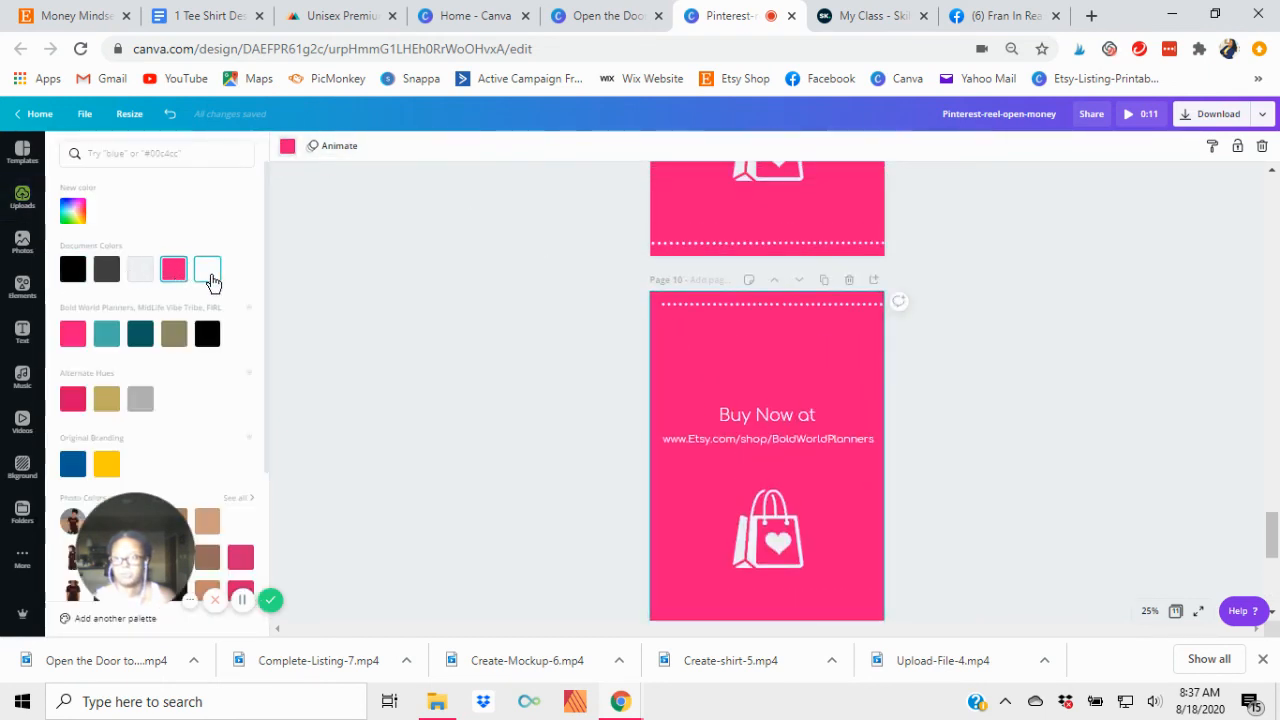
click(208, 272)
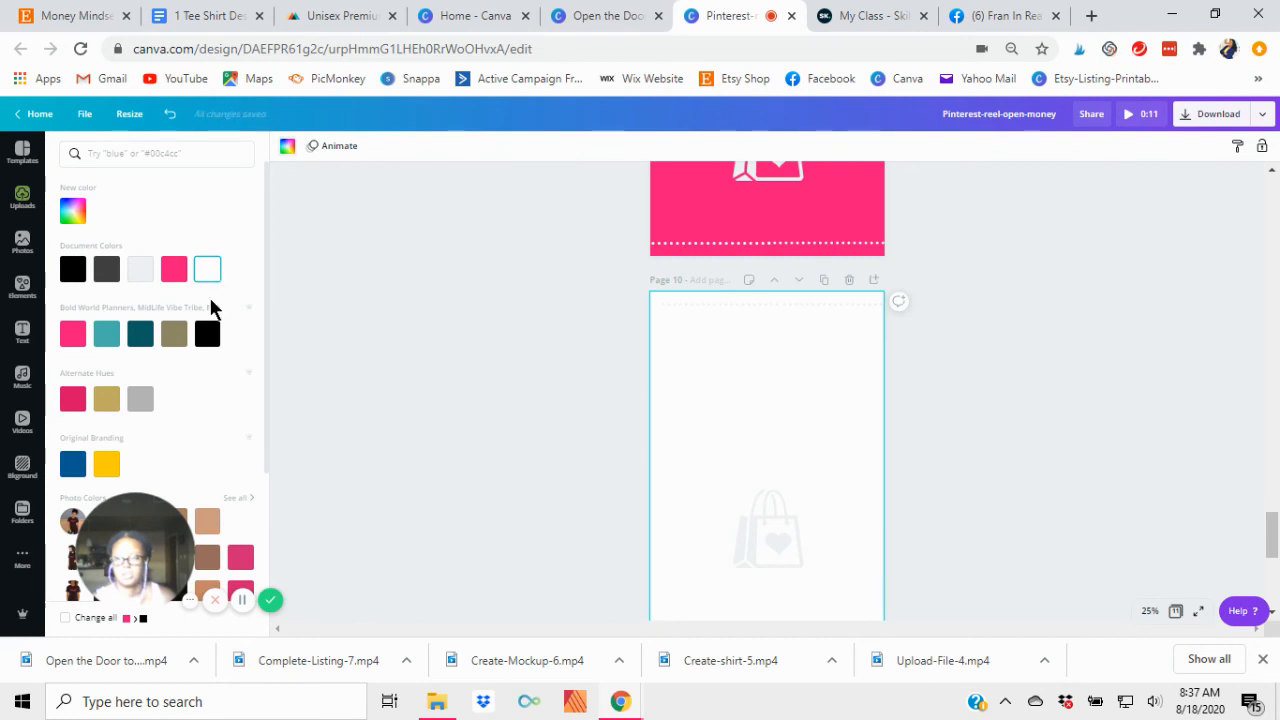
Step: Recolor both halves of the dotted line along page 10's upper edge to the document's pink
click(735, 308)
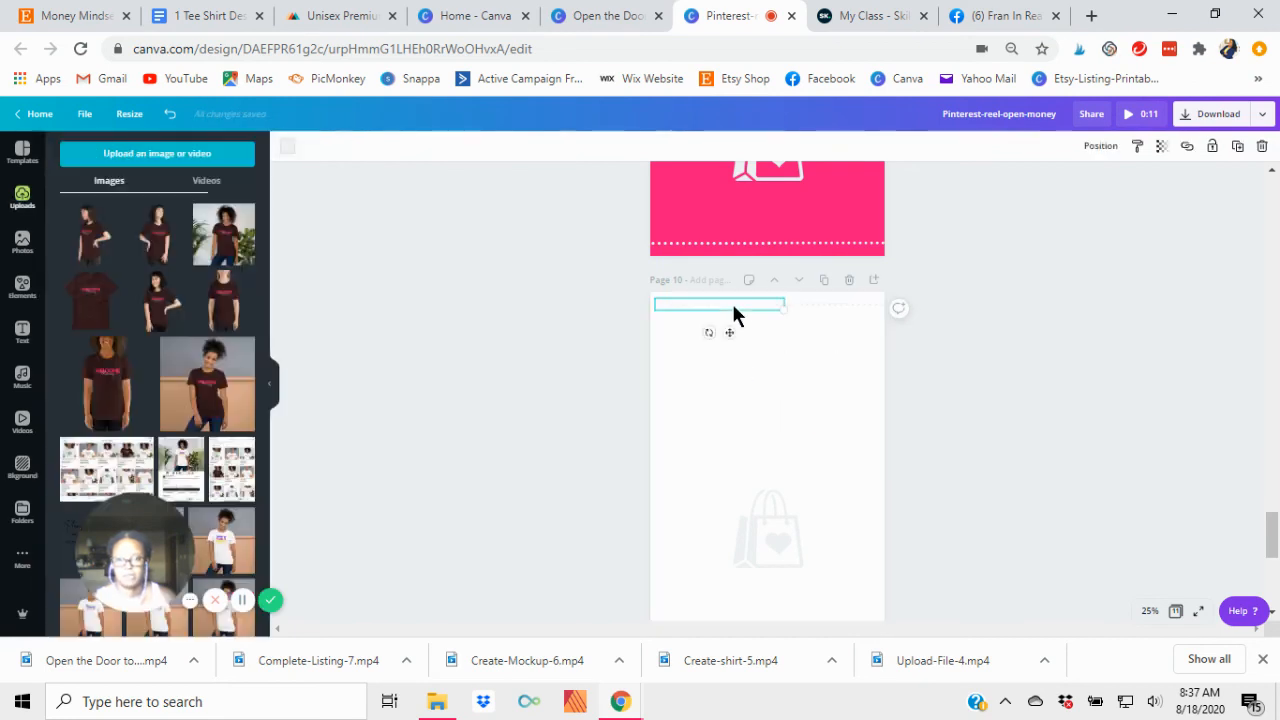
click(289, 149)
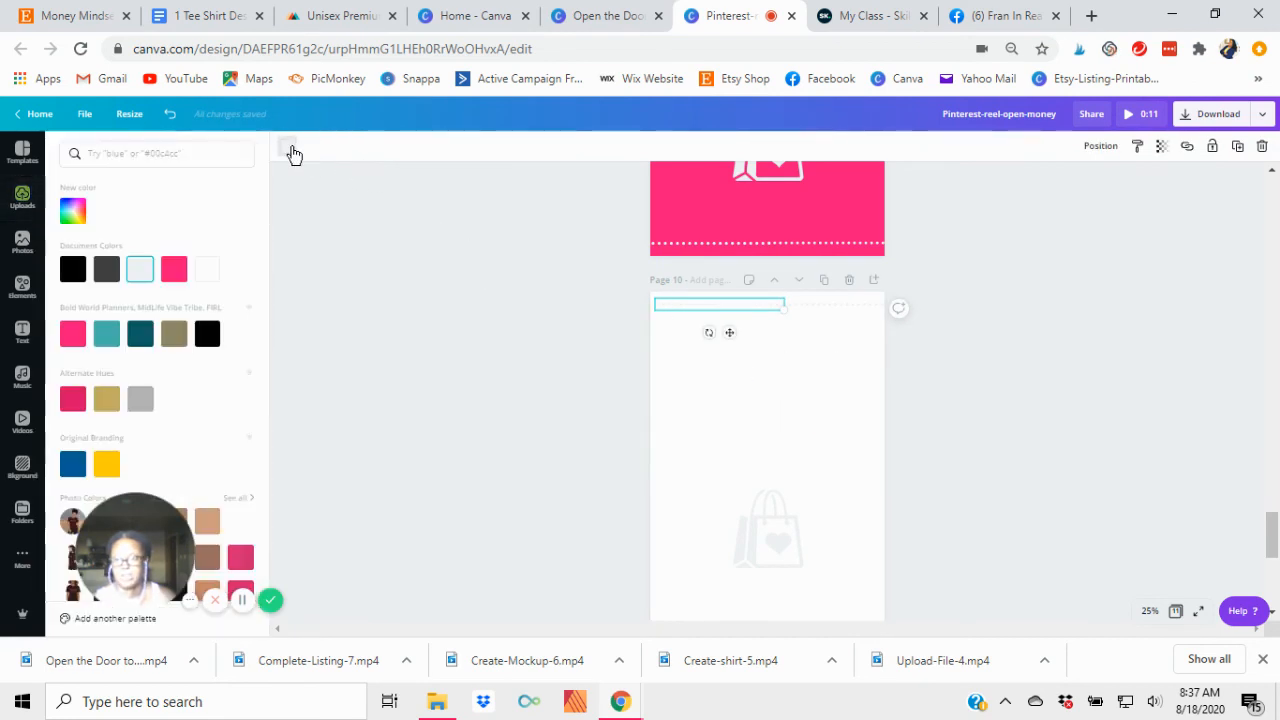
click(174, 268)
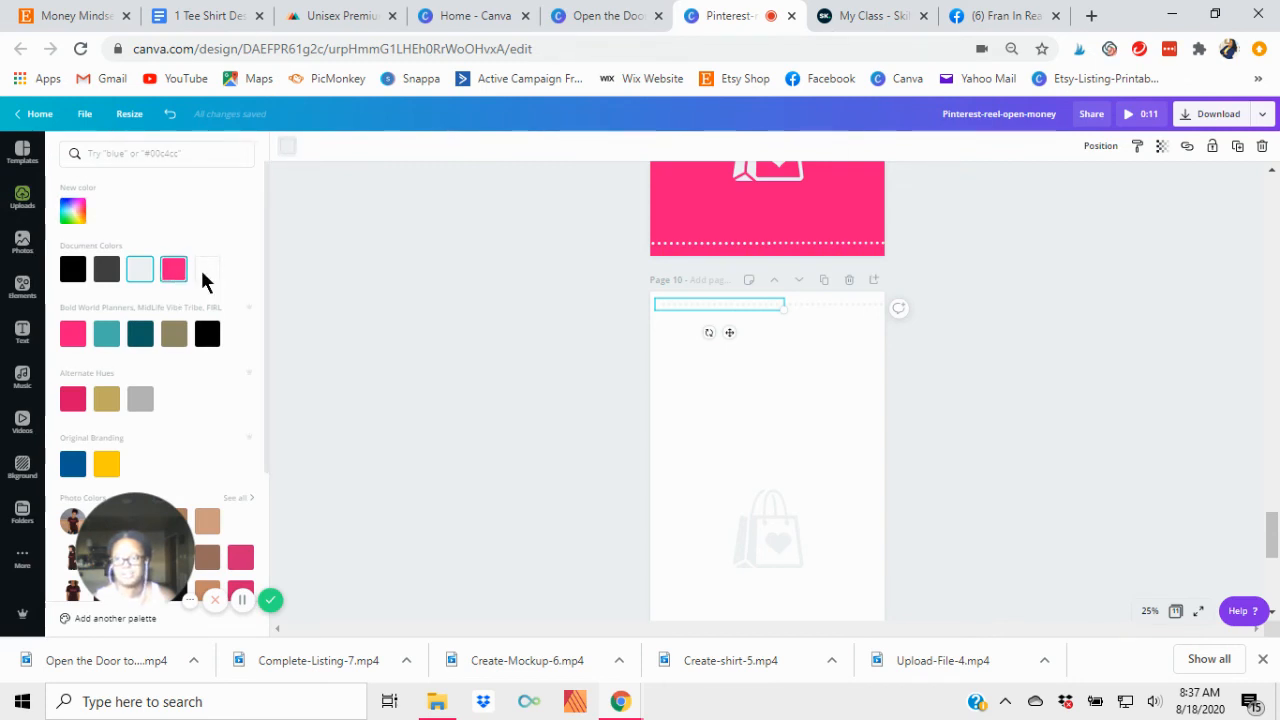
click(847, 306)
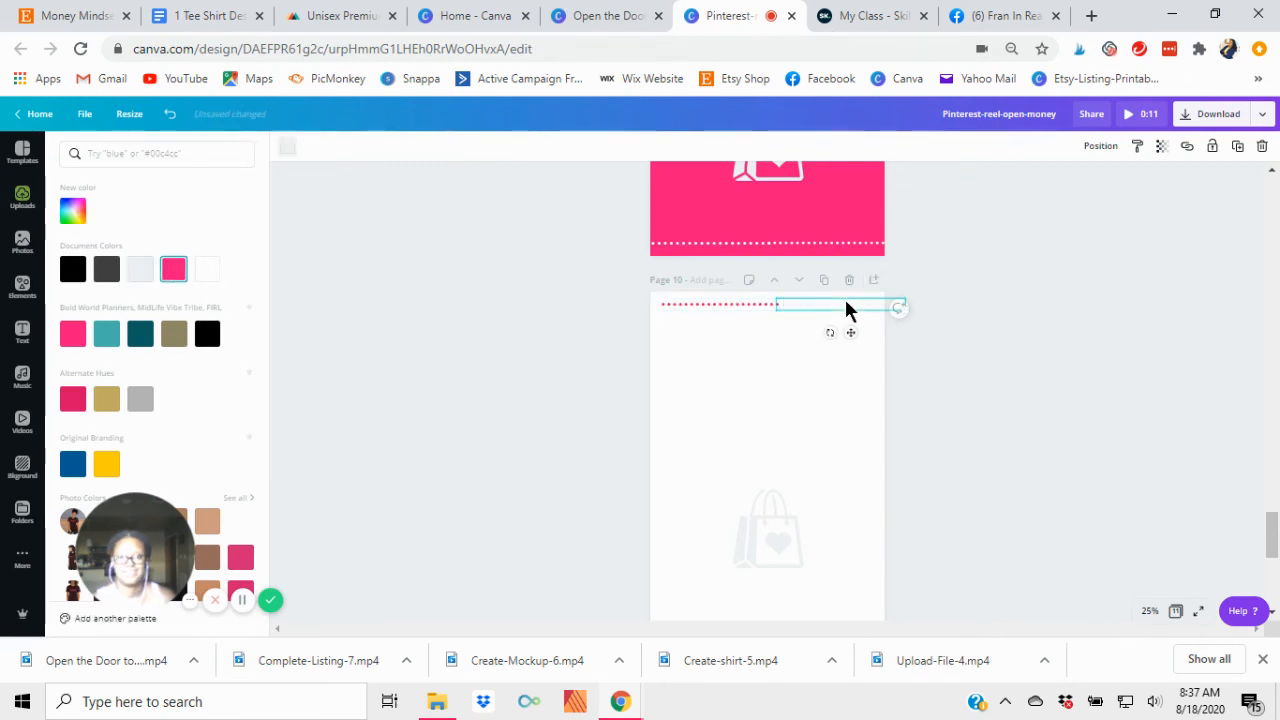
click(174, 268)
Step: Change the "Buy Now at" text and the Etsy shop address on page 10 to the document's pink
click(768, 412)
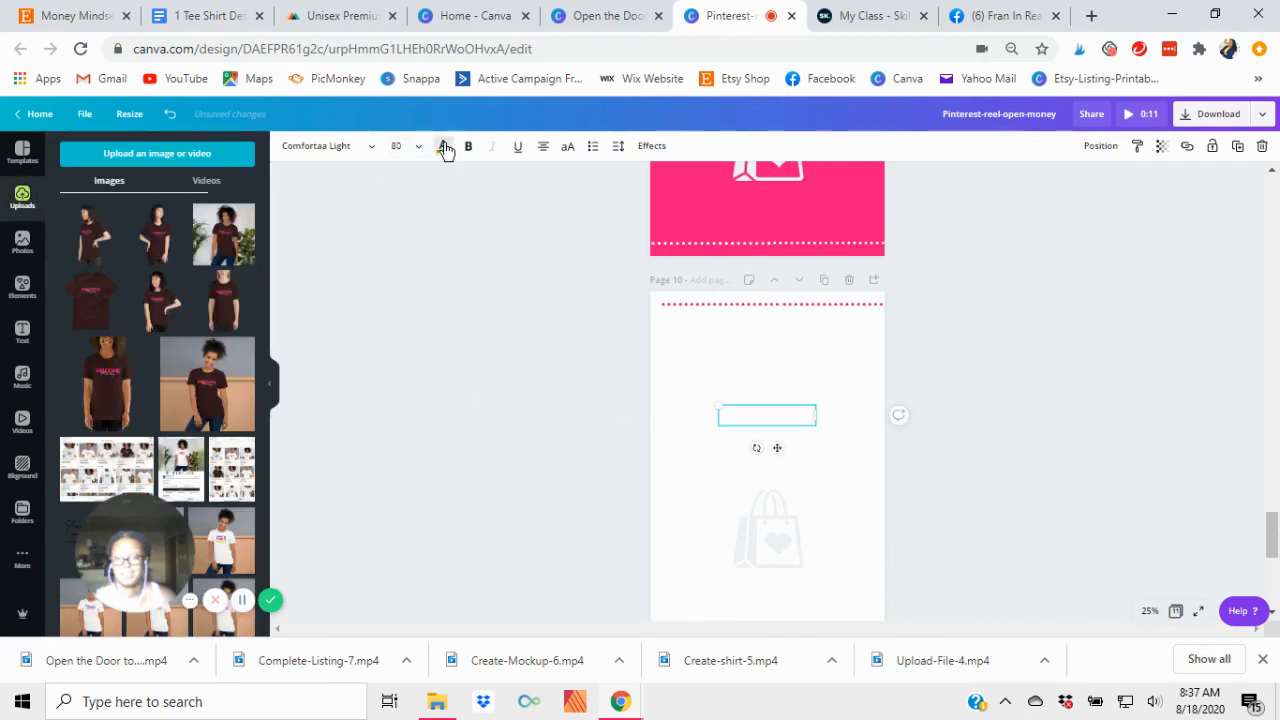
click(443, 146)
click(174, 268)
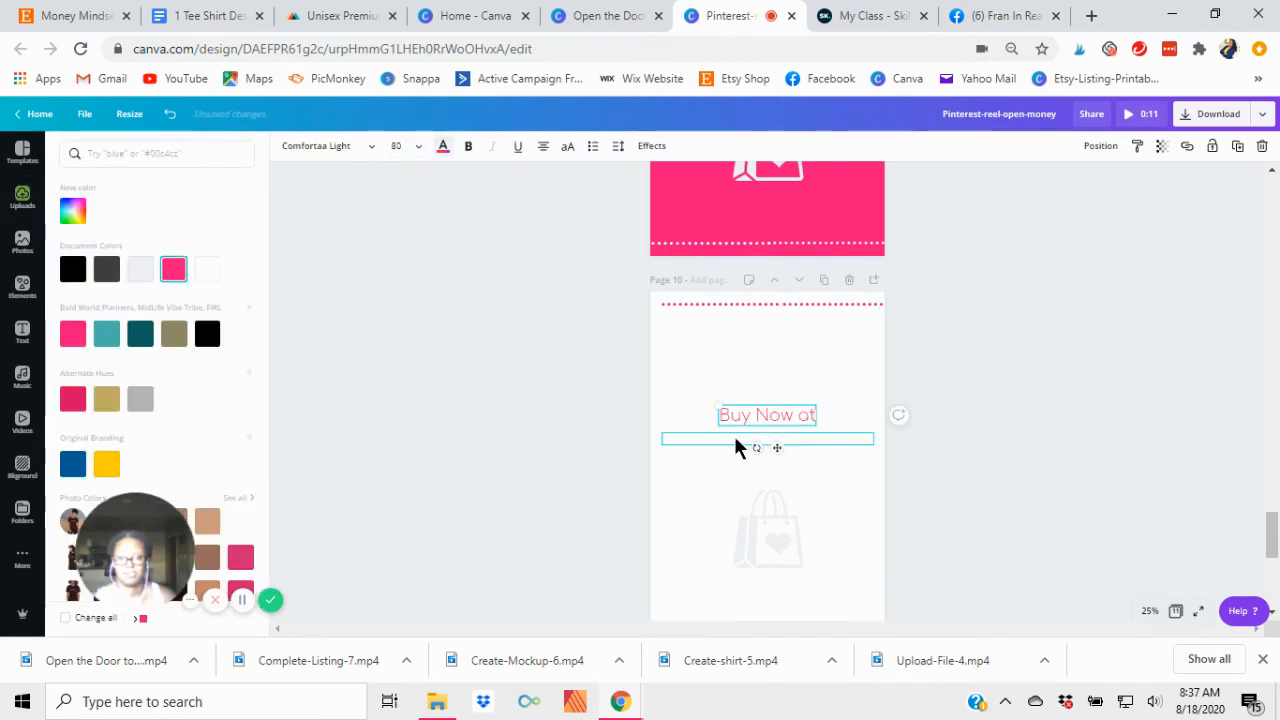
click(734, 447)
click(174, 268)
Step: Recolor the shopping bag graphic on page 10 to the document's pink
click(776, 553)
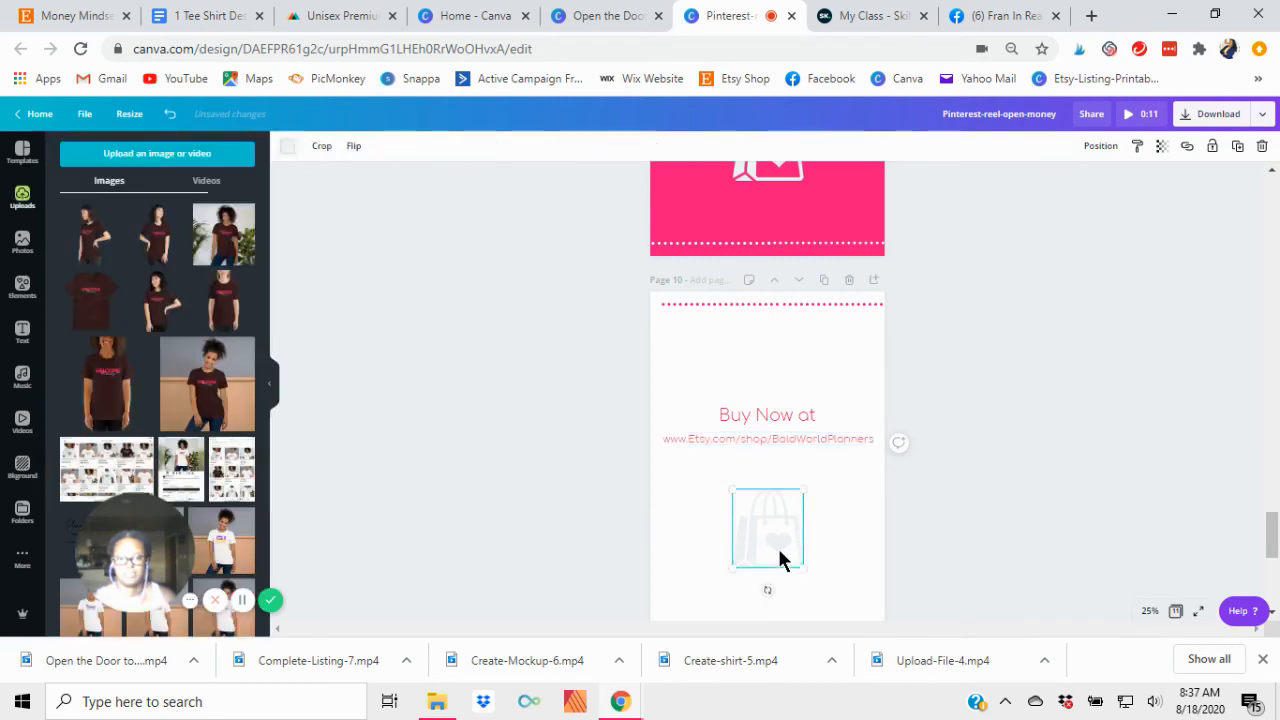
click(289, 148)
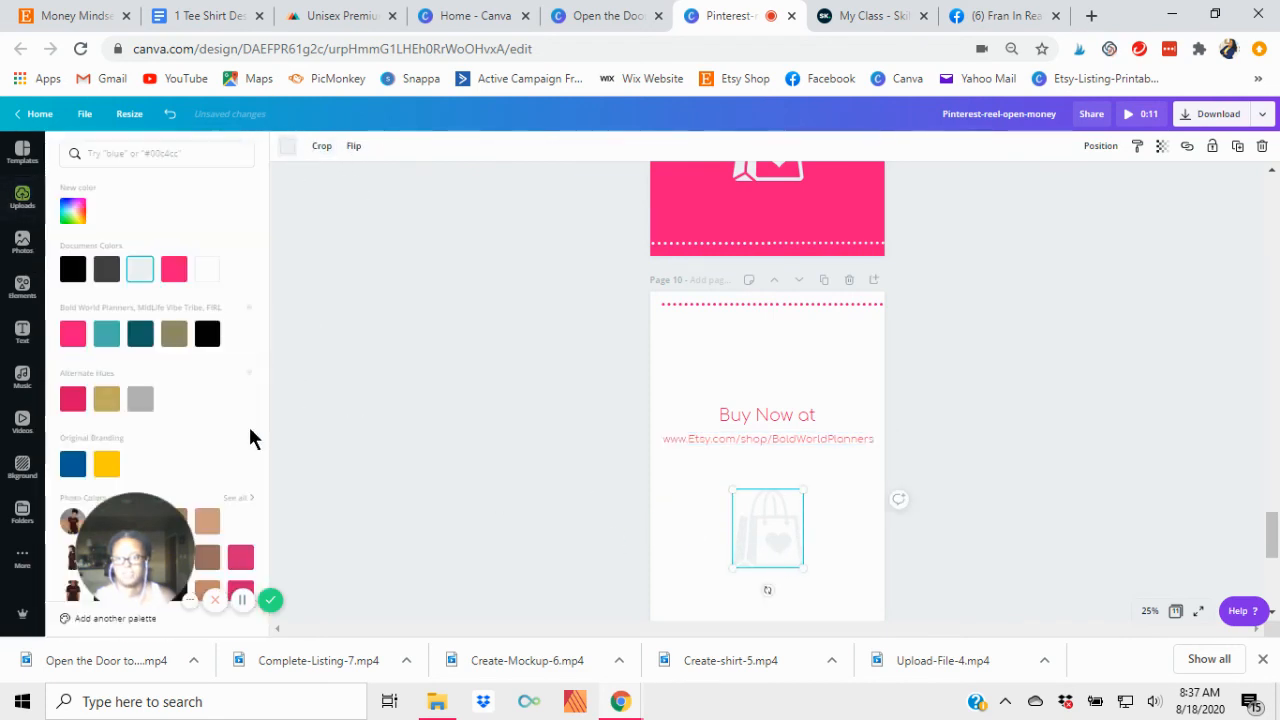
click(180, 276)
click(1155, 422)
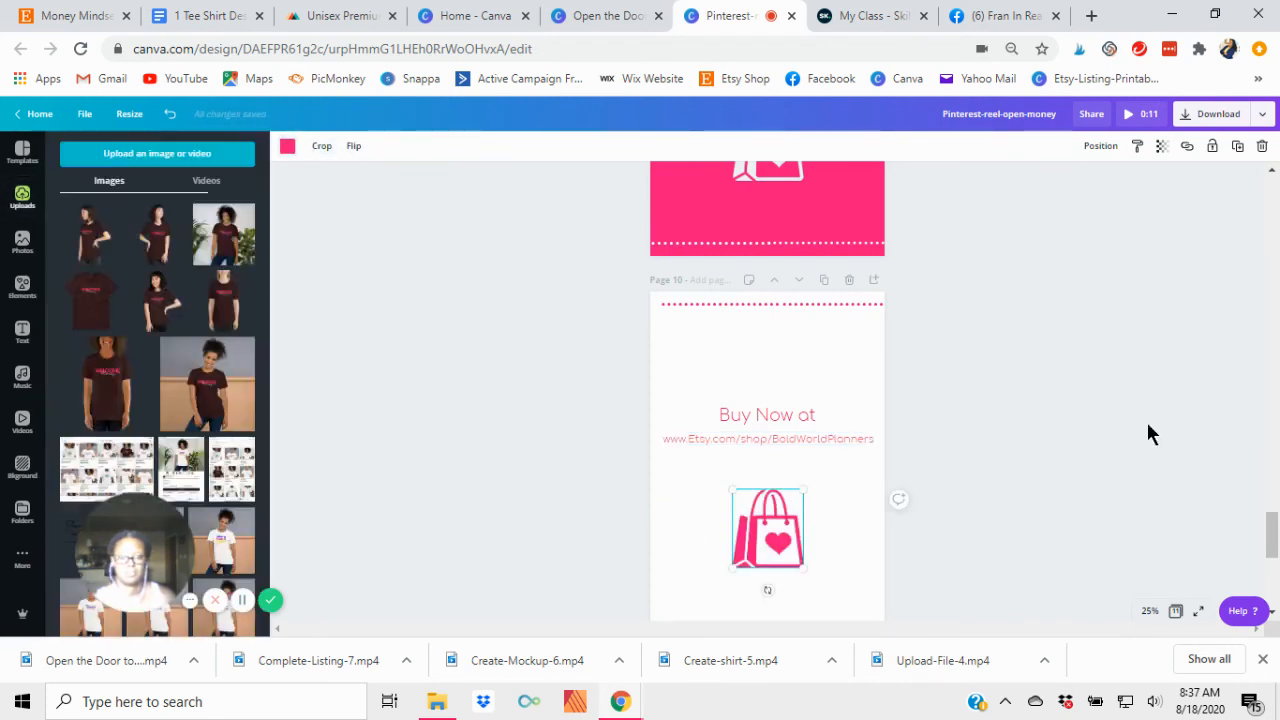
Step: Recolor both halves of the dotted line along page 10's lower edge to the document's pink
scroll(1100, 440, down, 3)
click(832, 349)
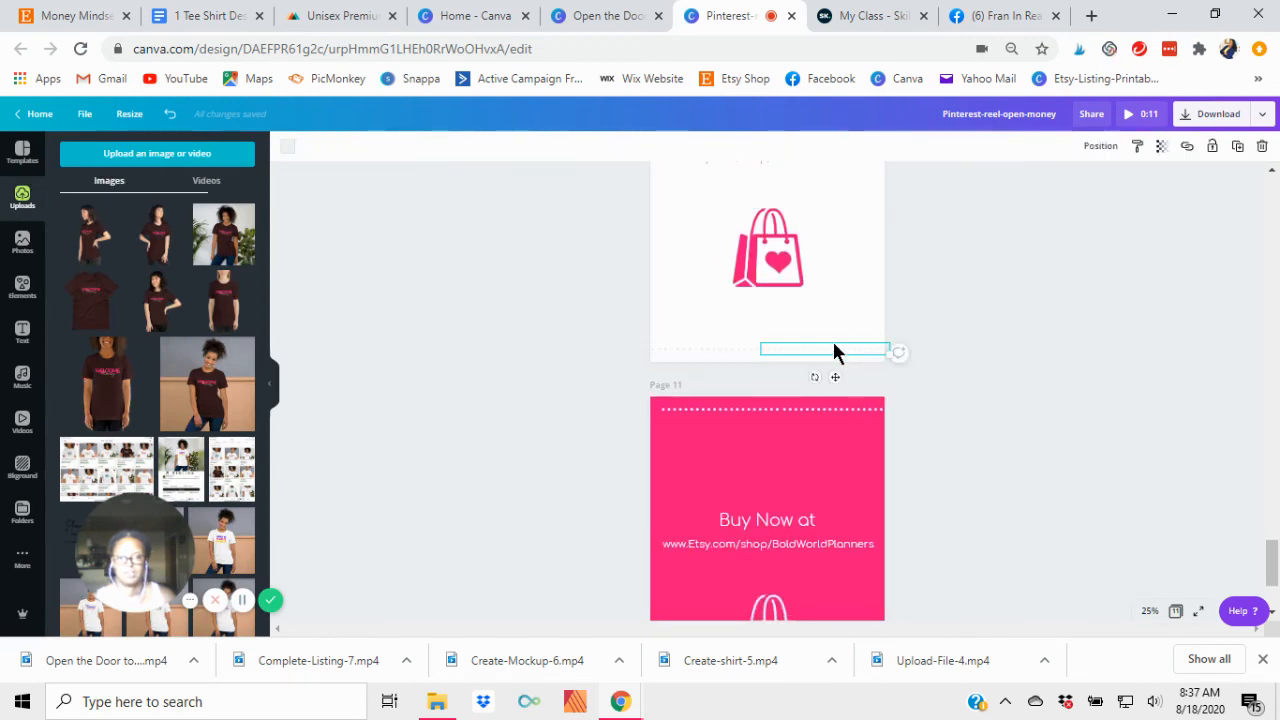
click(287, 147)
click(173, 270)
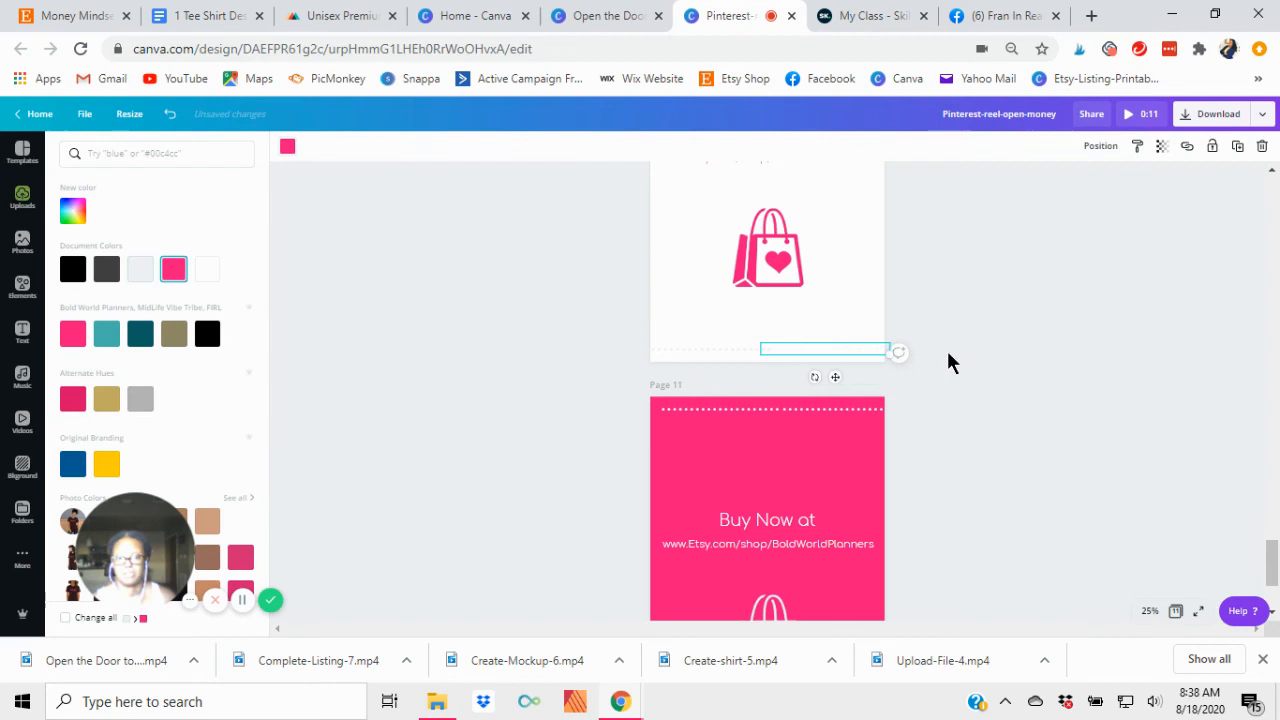
click(719, 349)
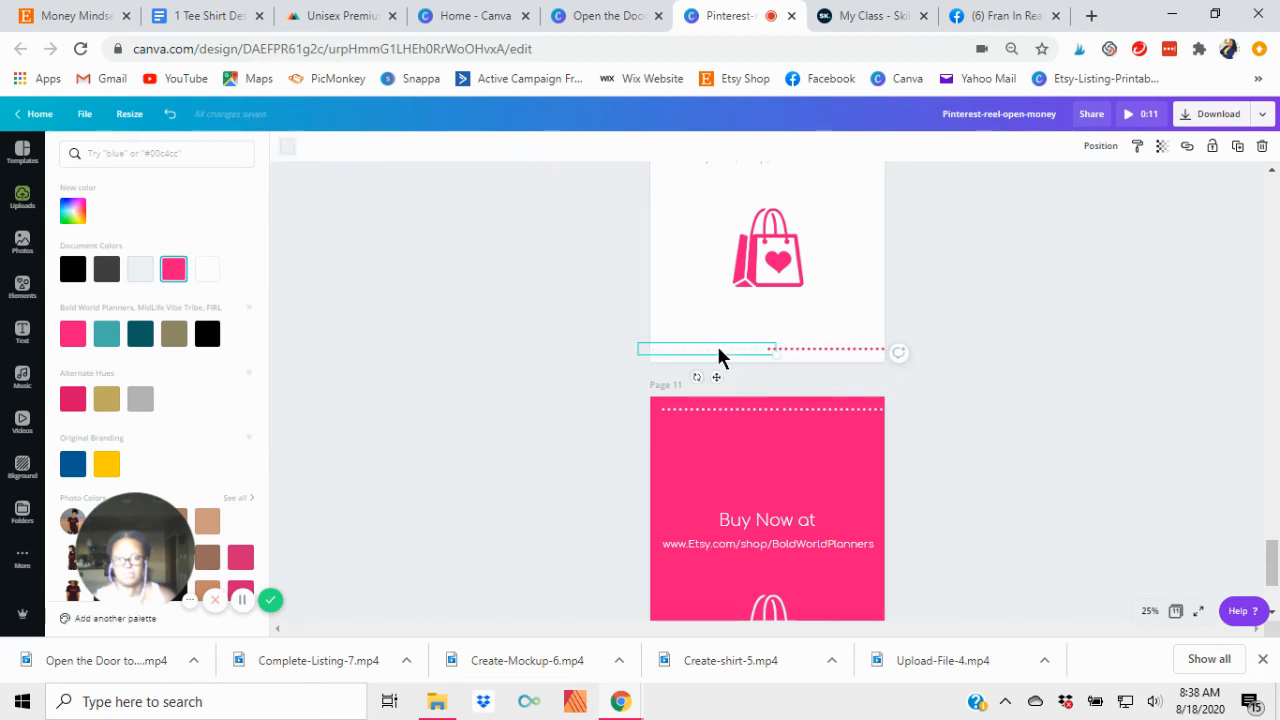
click(173, 270)
click(1088, 470)
scroll(1088, 470, up, 3)
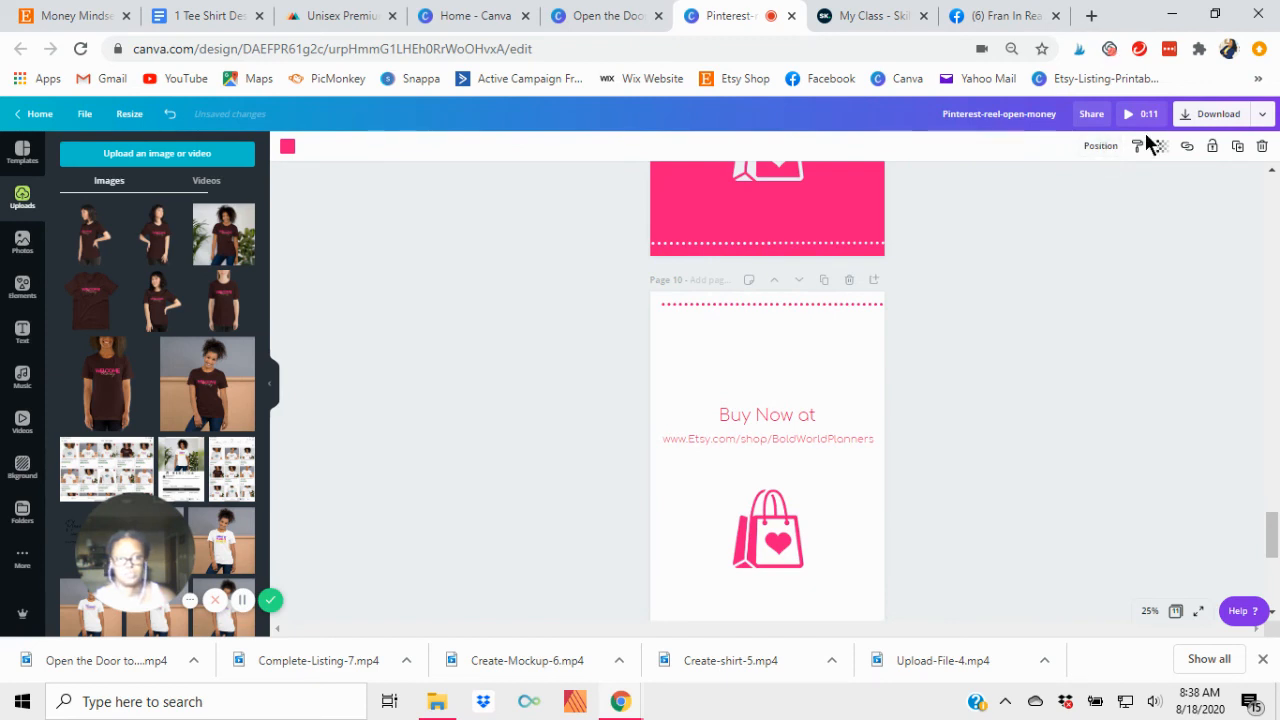
scroll(895, 370, down, 2)
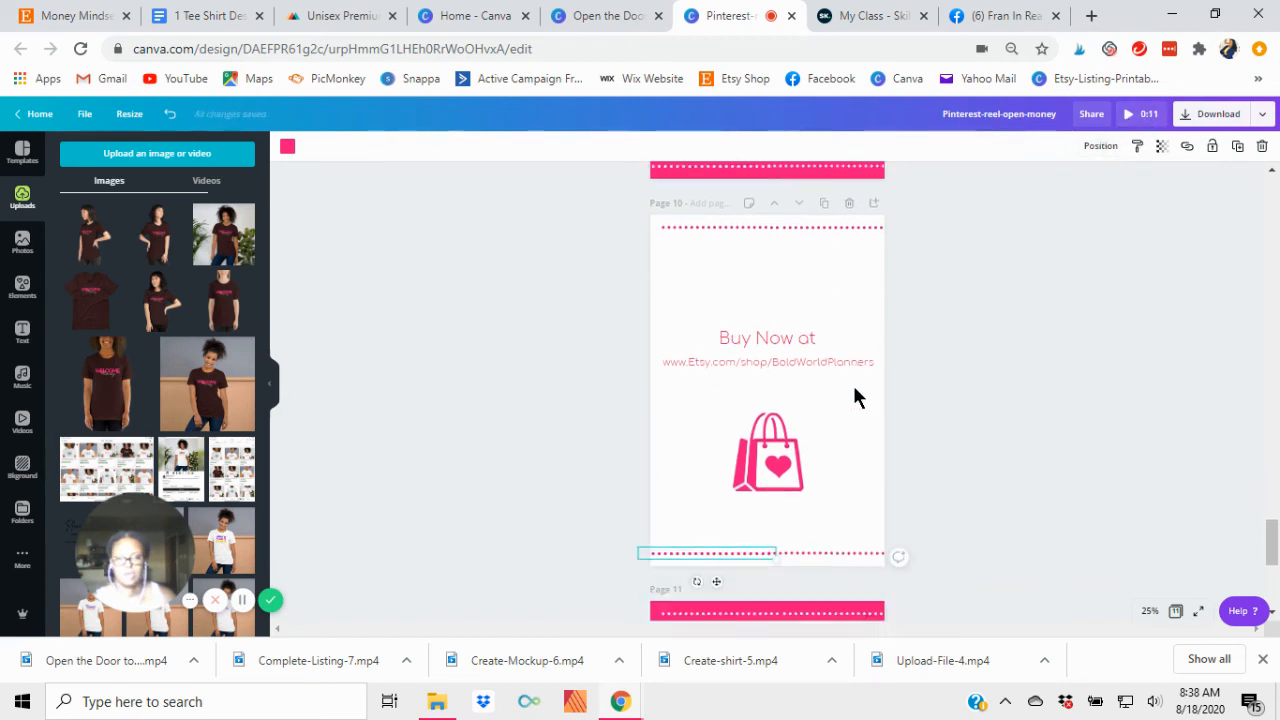
Step: Play the design's video preview through to the flashing Buy Now pages, and close it
click(672, 456)
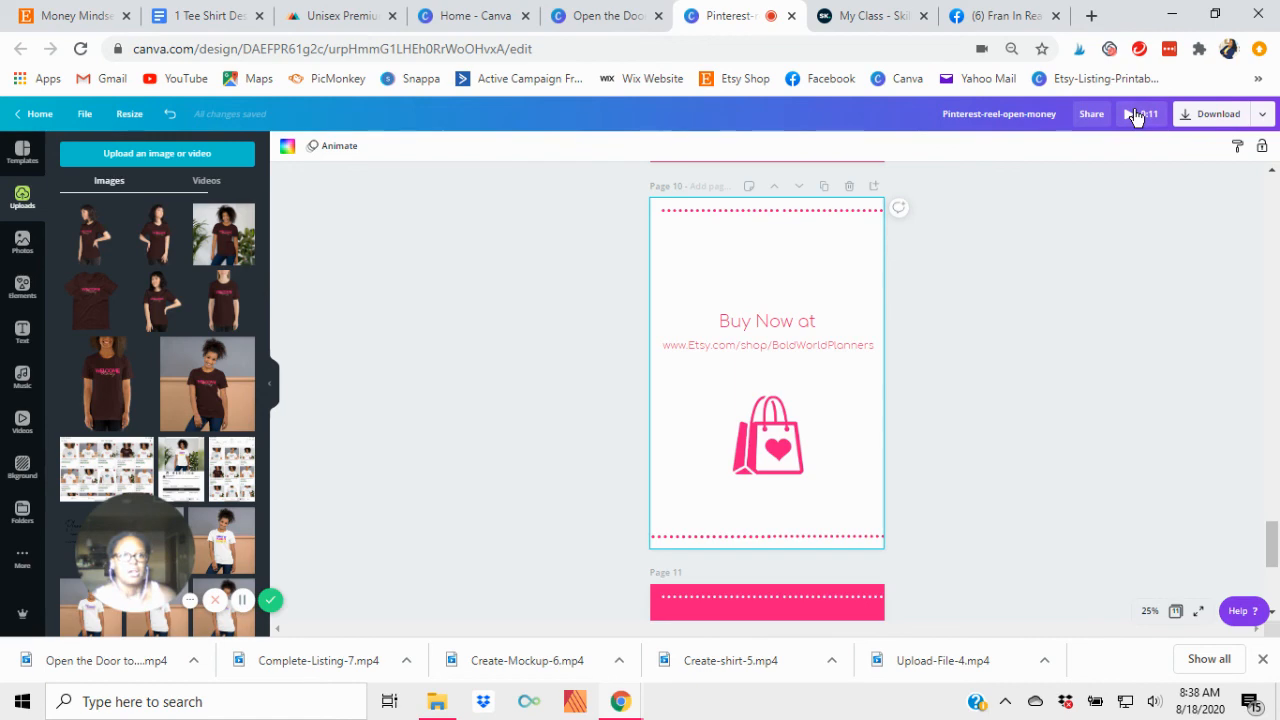
key(ctrl+alt+p)
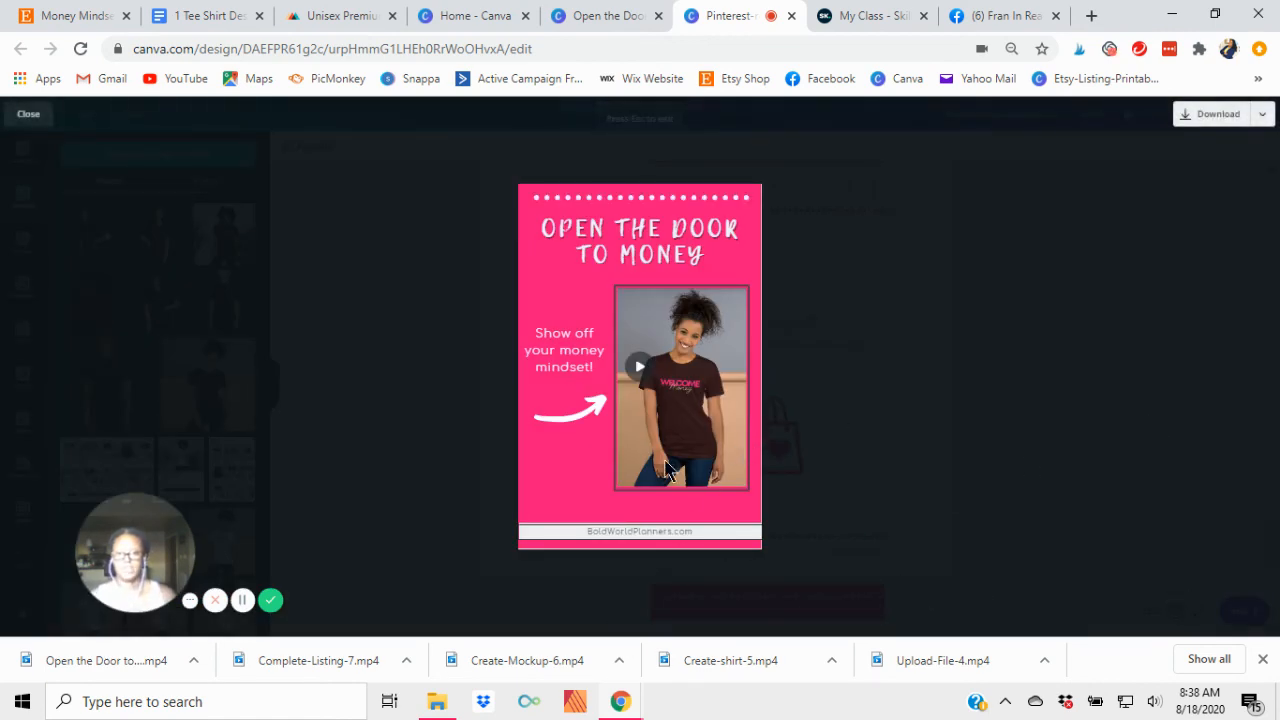
click(640, 367)
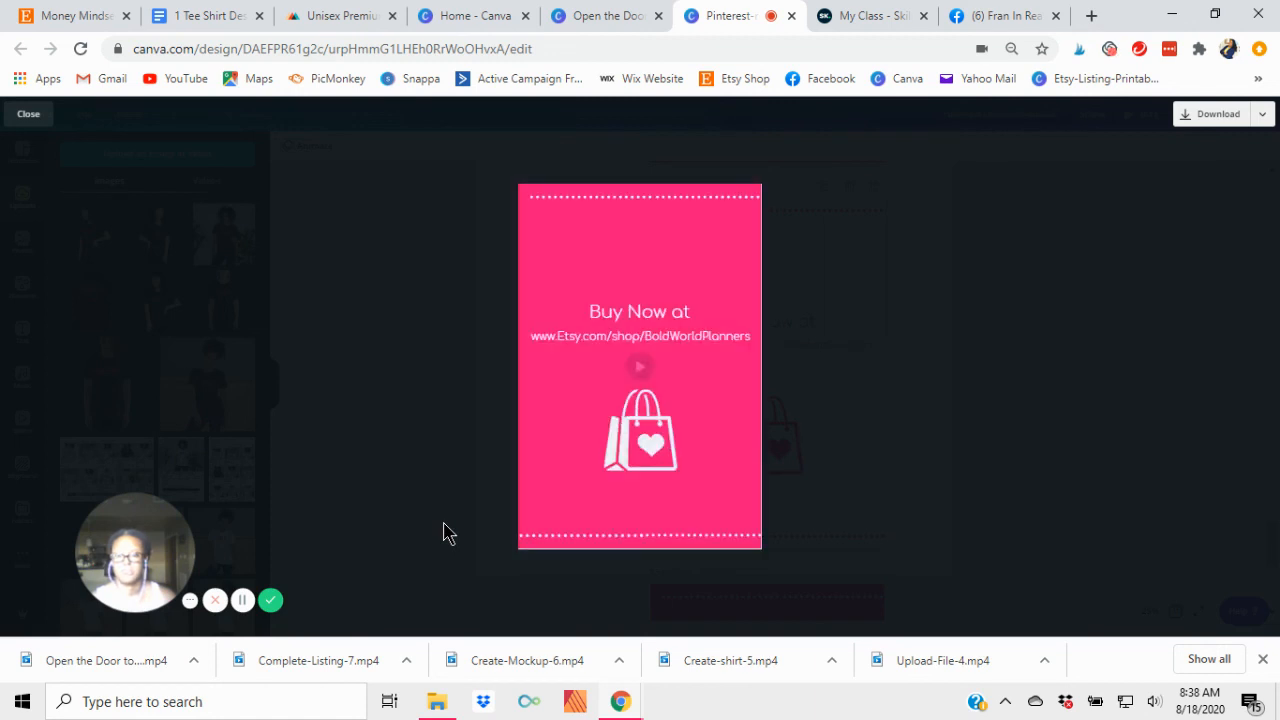
click(28, 113)
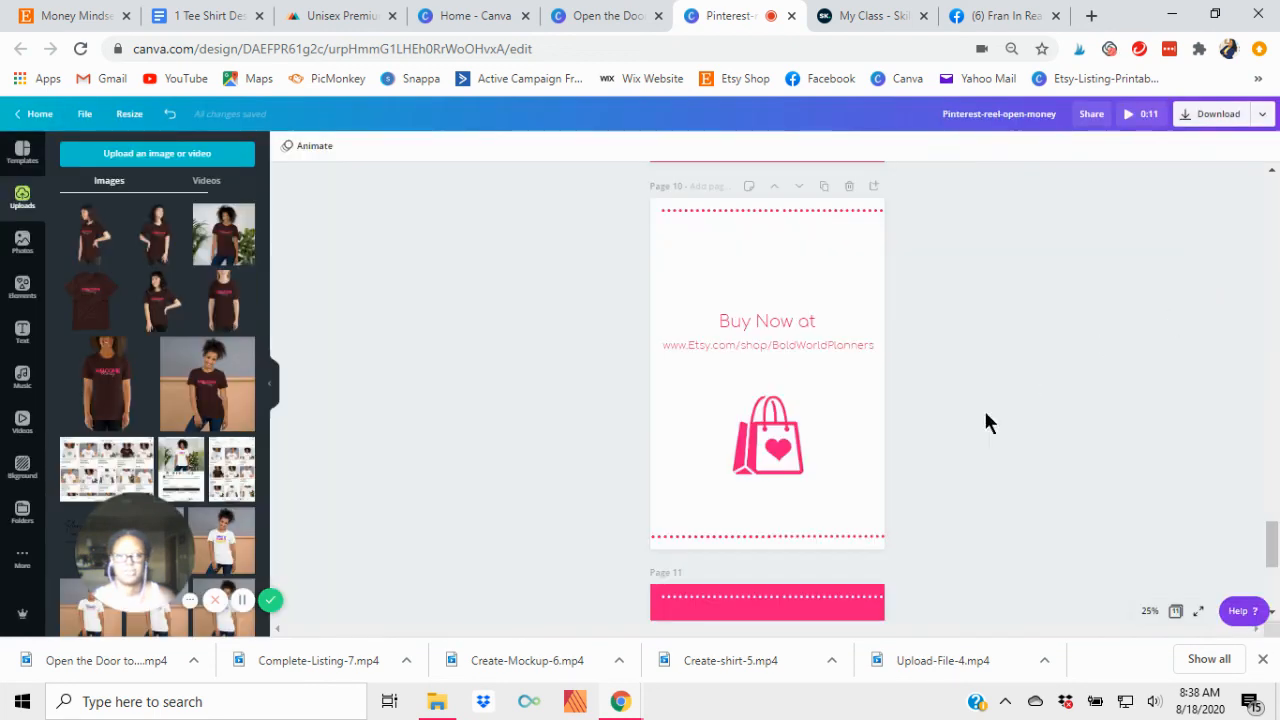
Step: Rotate the white arrow on page 1 clockwise so it slopes down toward the product photo
scroll(987, 458, up, 8)
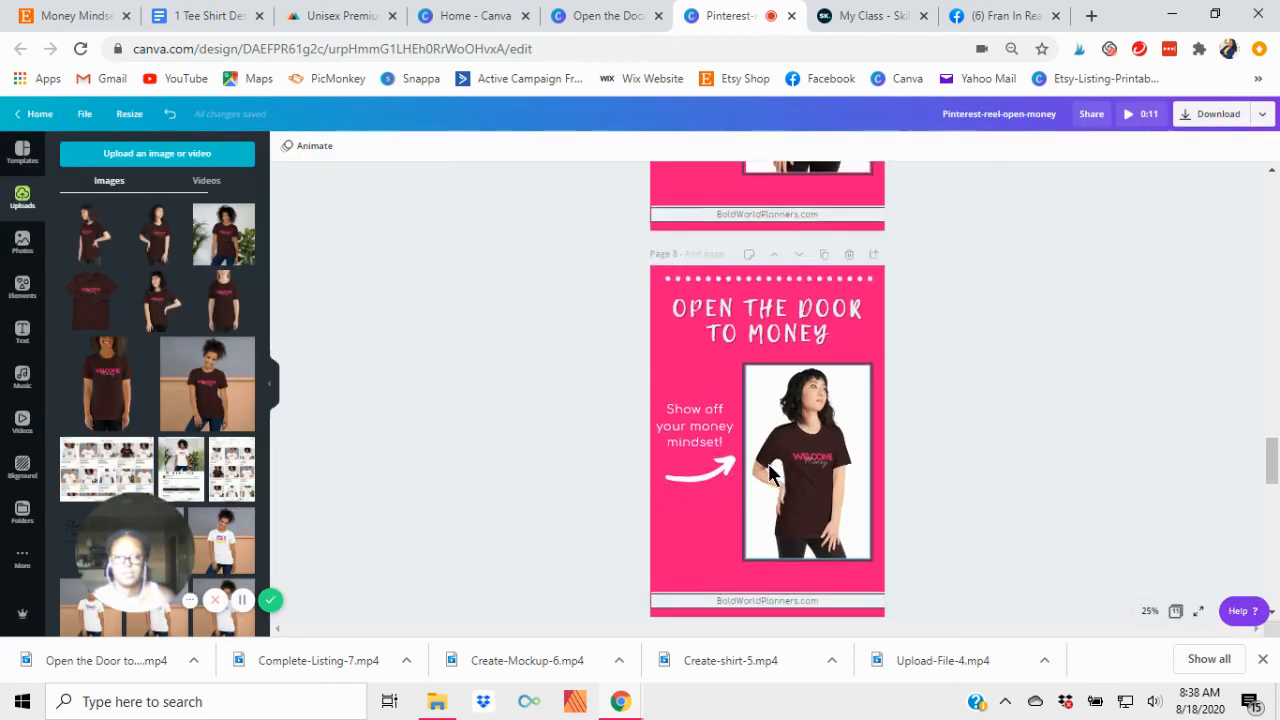
scroll(768, 475, down, 4)
scroll(768, 466, up, 5)
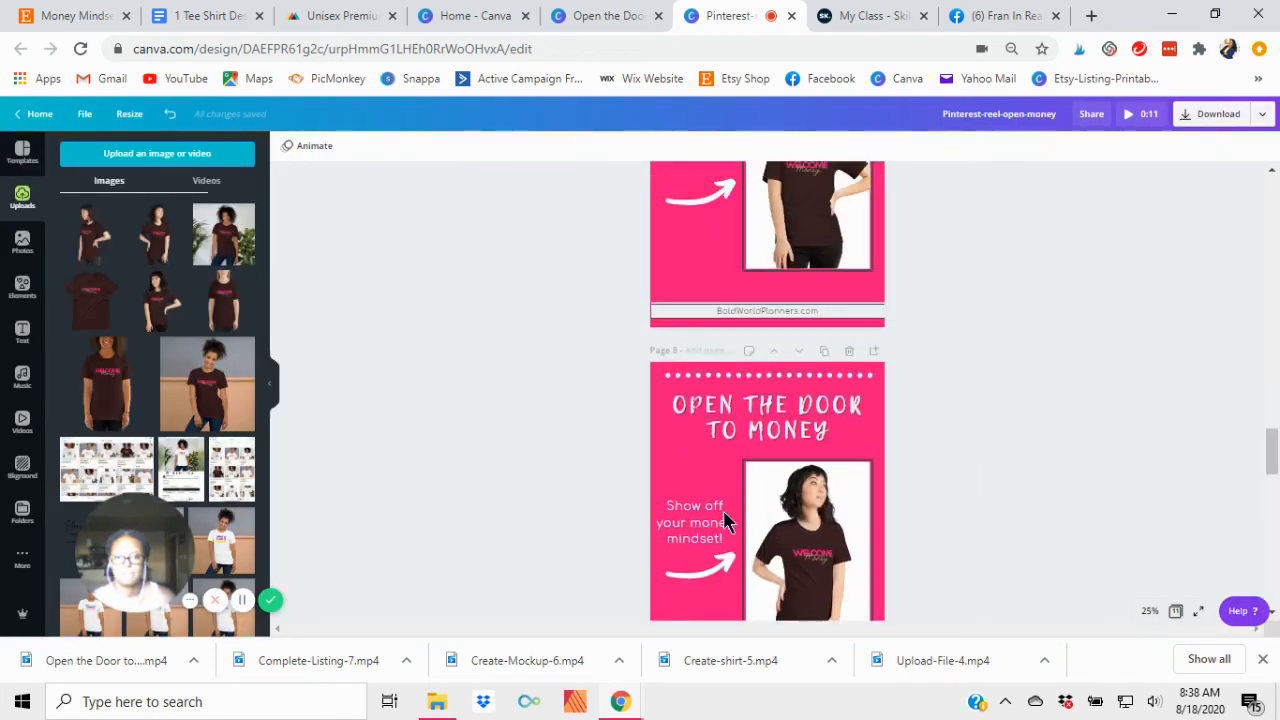
scroll(751, 337, up, 1)
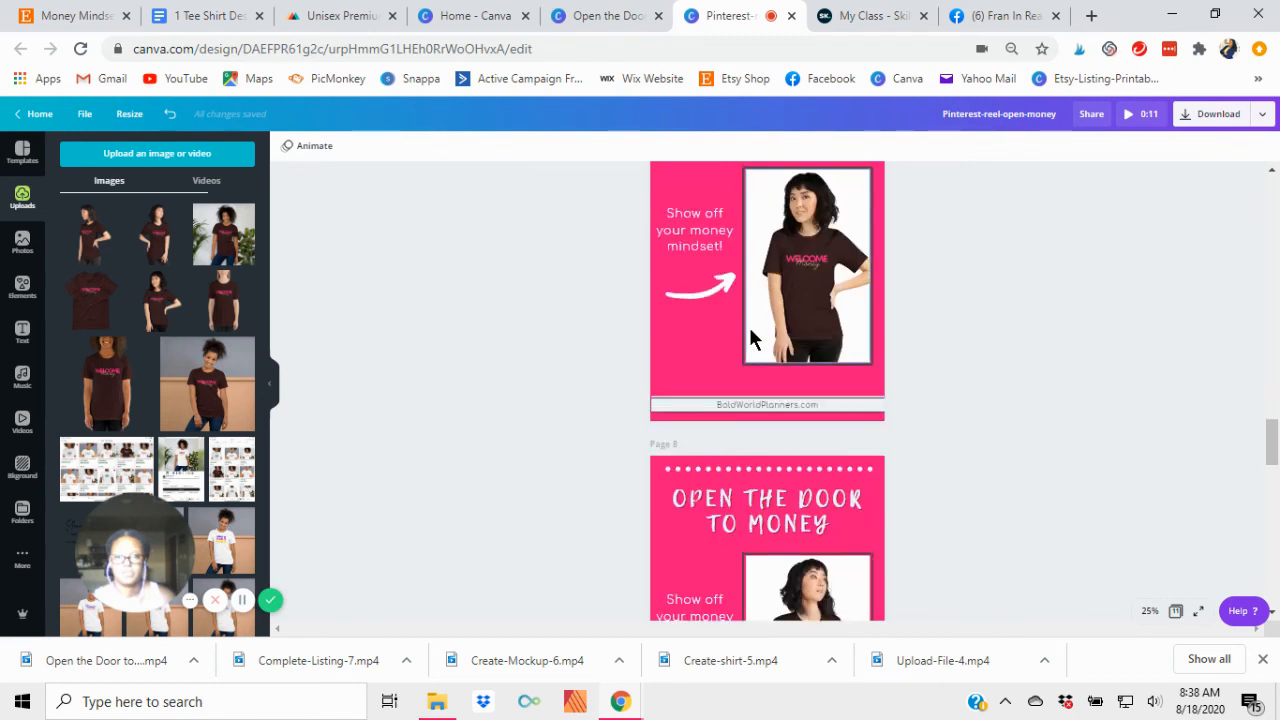
scroll(846, 340, up, 15)
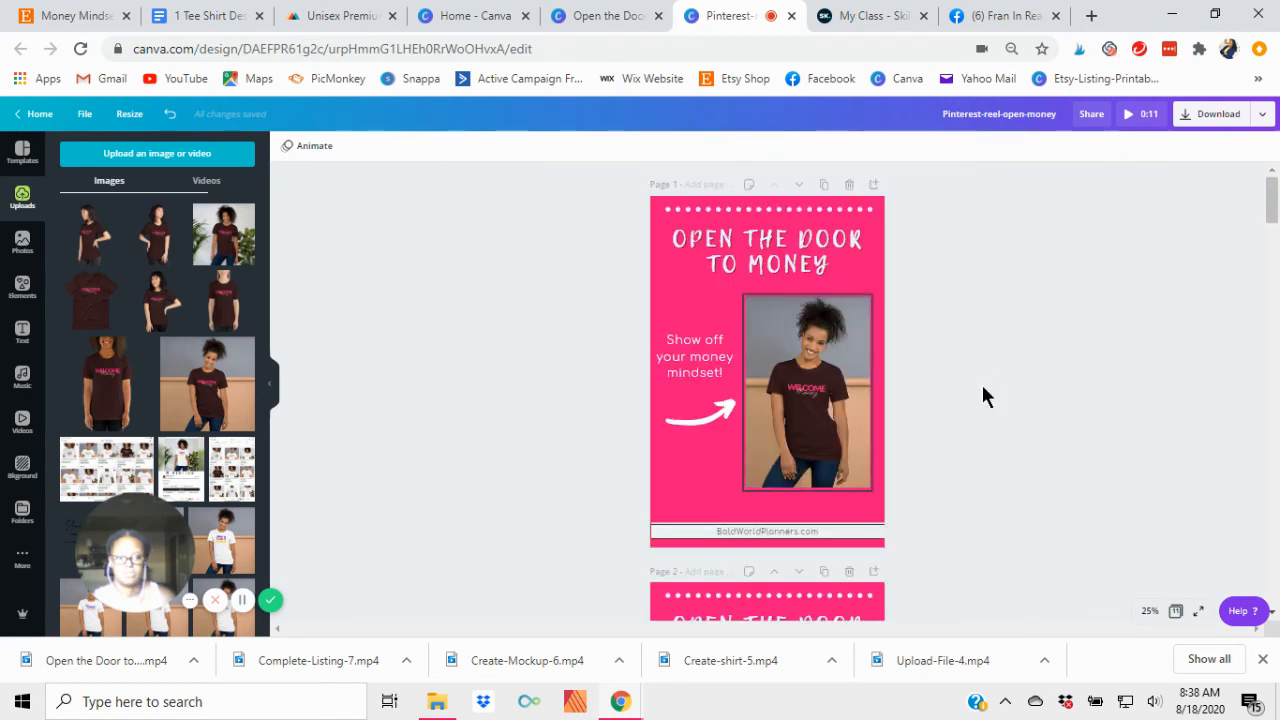
click(706, 426)
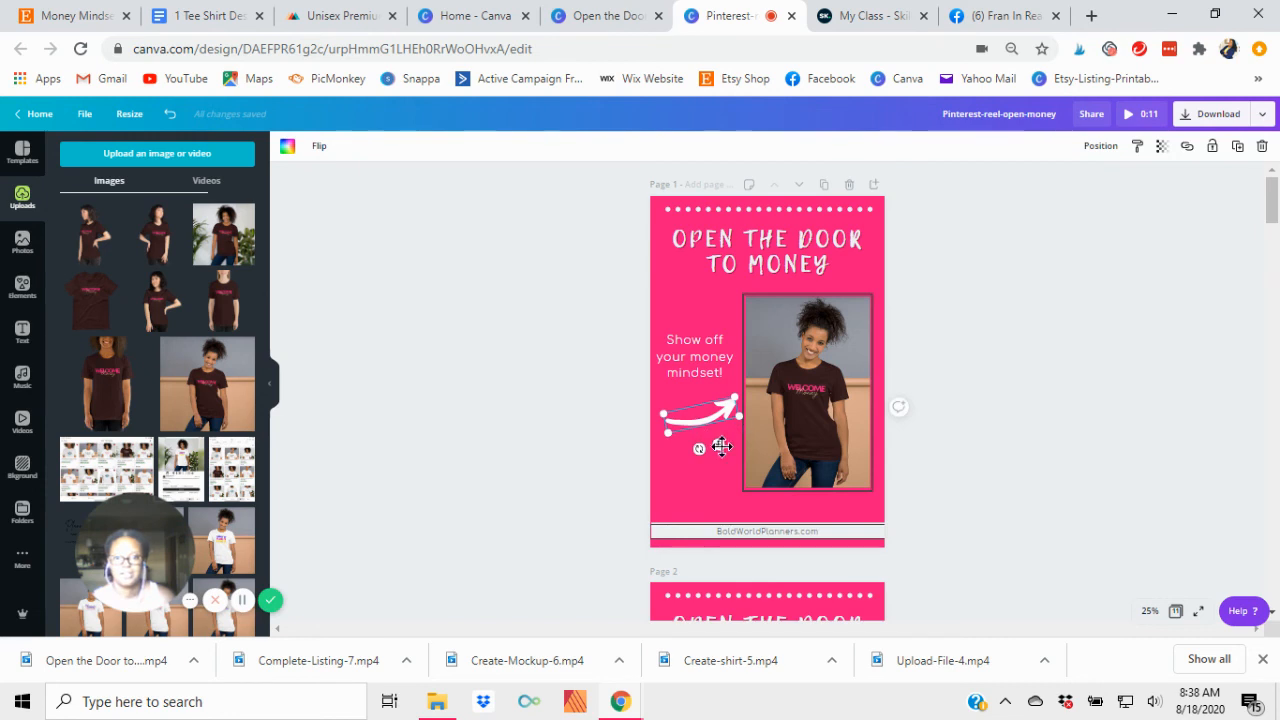
drag(700, 449, 662, 476)
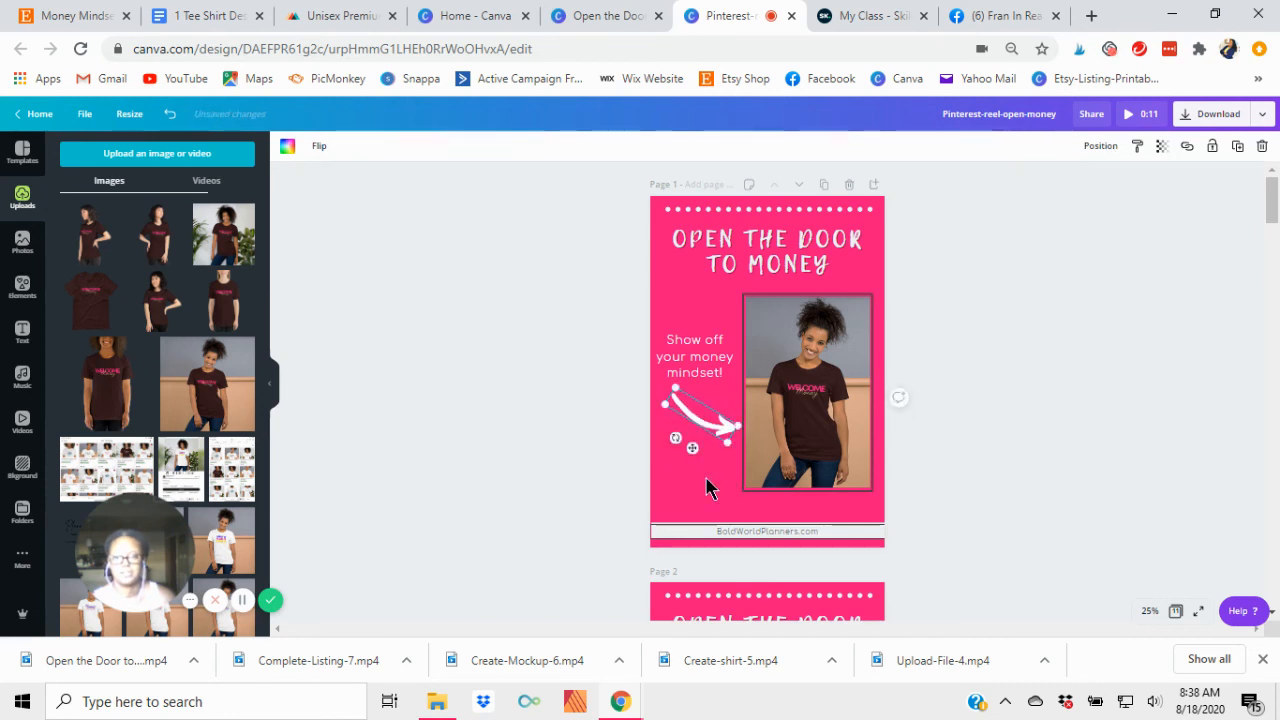
Step: Rotate the arrow on page 2 to slope slightly downward and the arrow on page 3 to tilt more steeply upward
scroll(712, 490, down, 5)
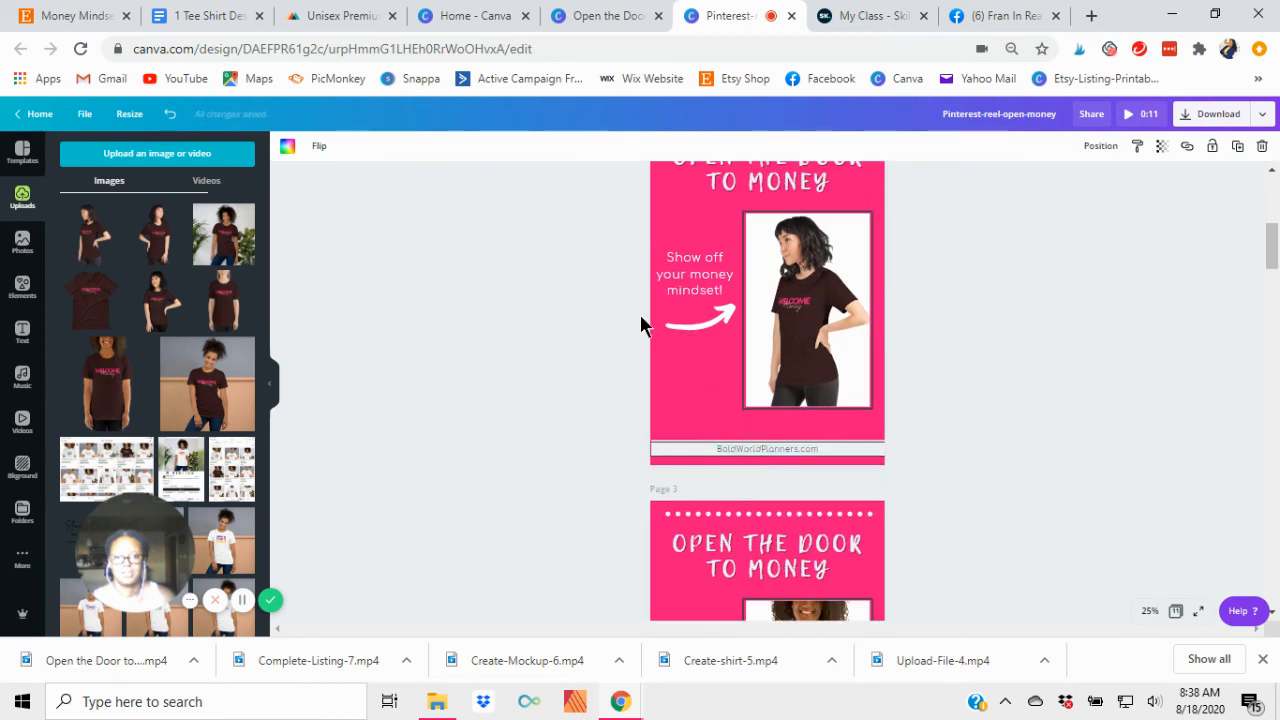
click(700, 318)
drag(700, 352, 694, 358)
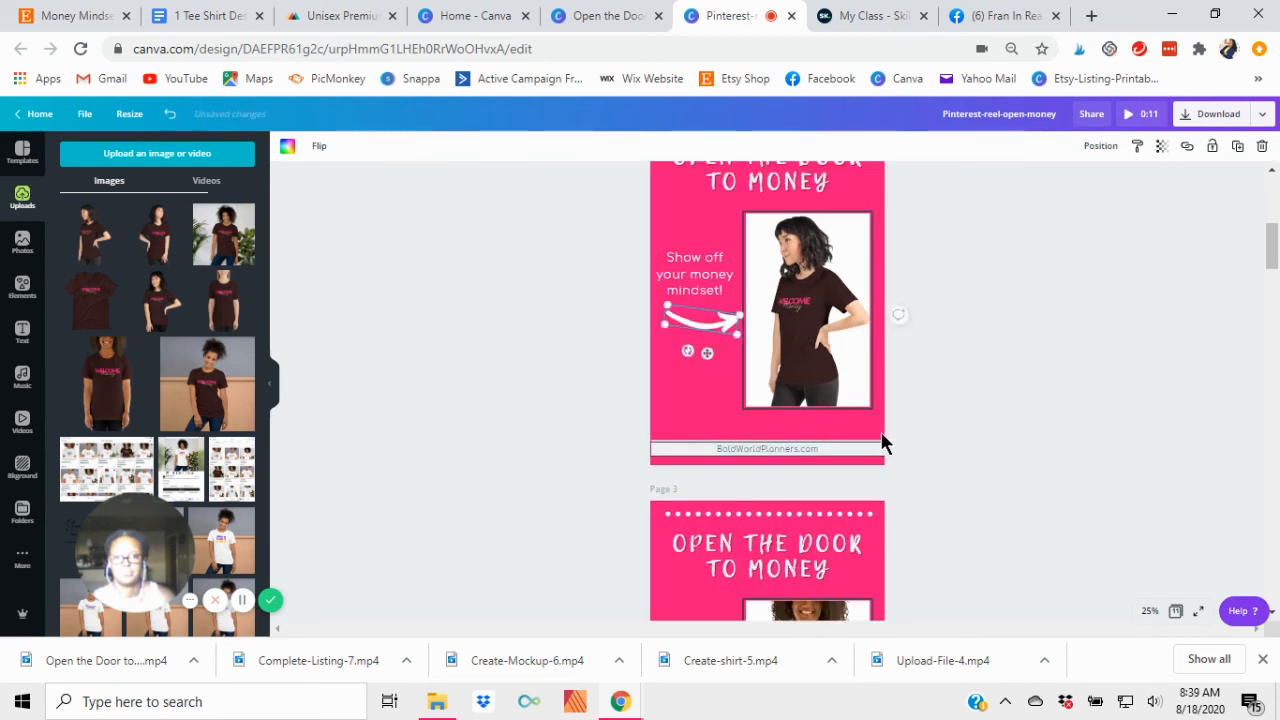
scroll(880, 432, down, 3)
click(714, 443)
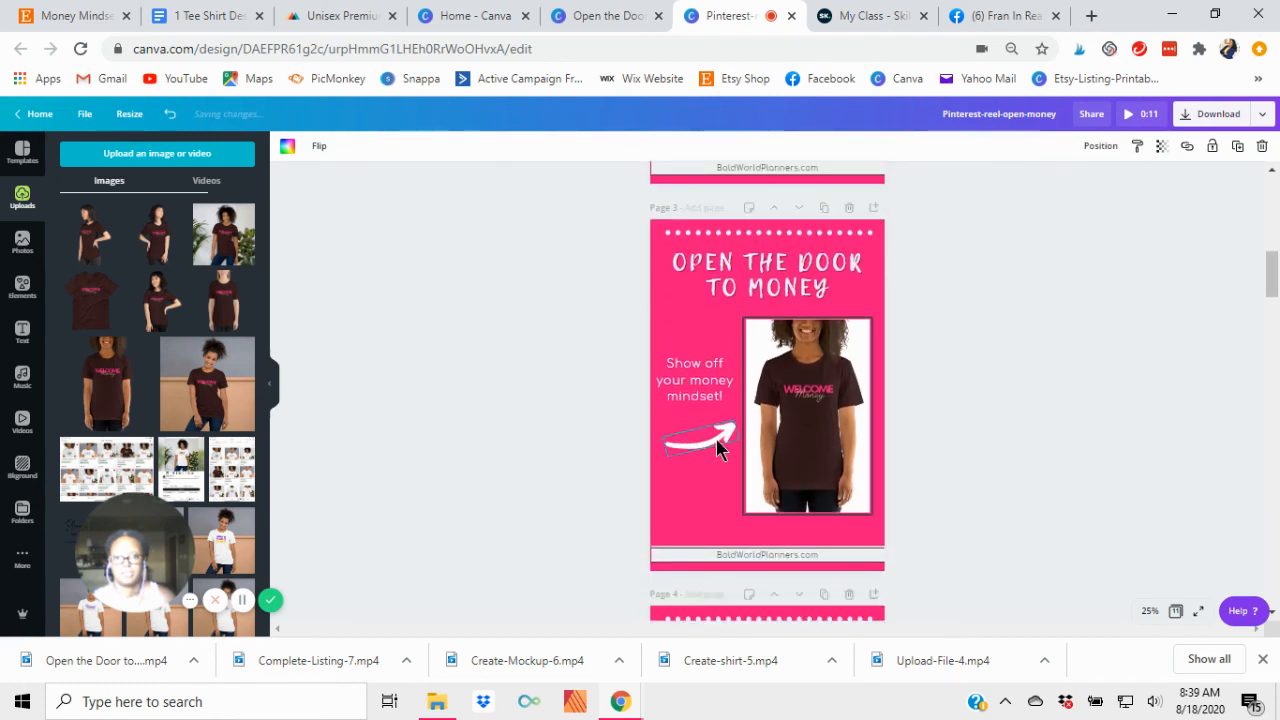
drag(696, 471, 706, 471)
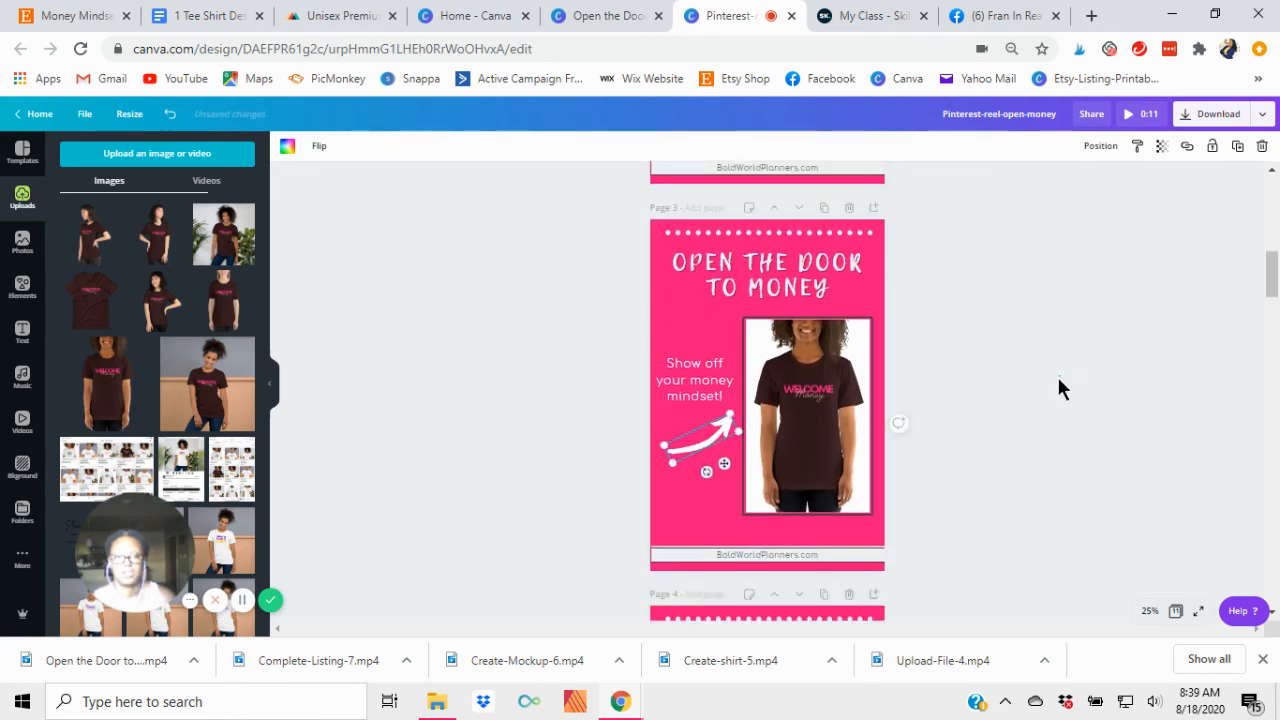
Step: Play the video preview again to check the motion of the rotated arrows, and return to page 1
click(1150, 116)
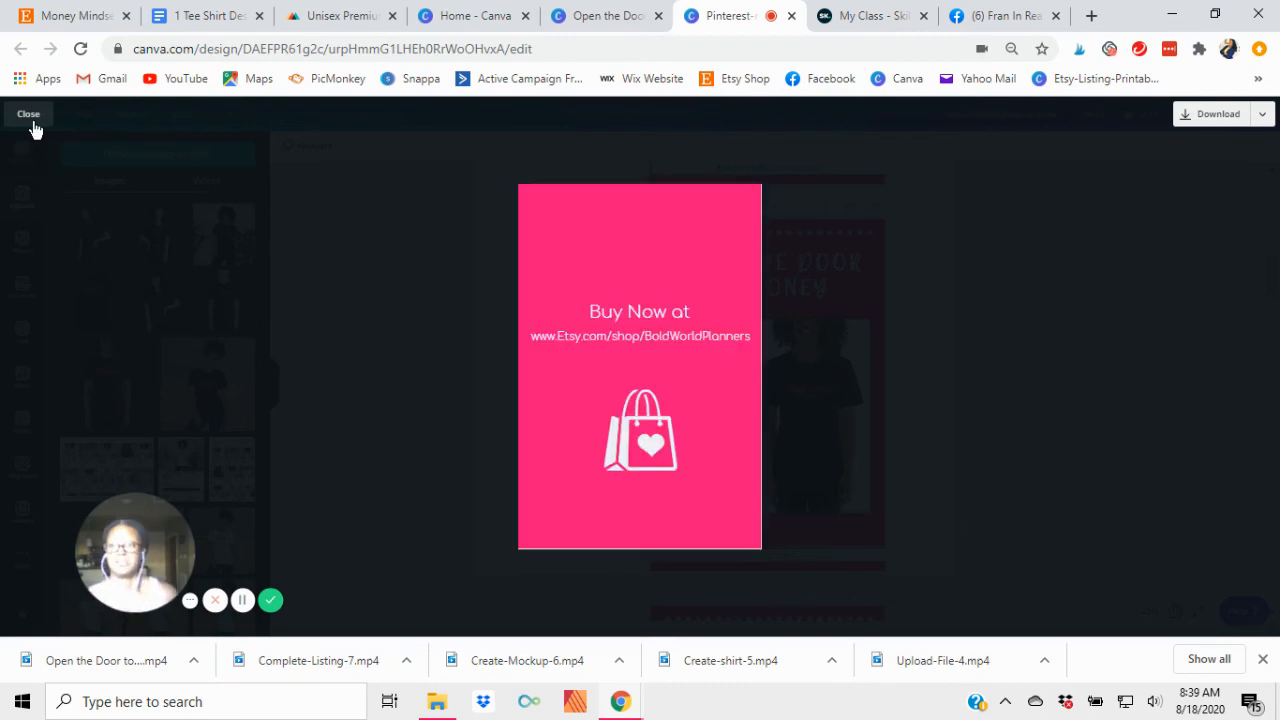
click(30, 116)
scroll(1018, 383, up, 8)
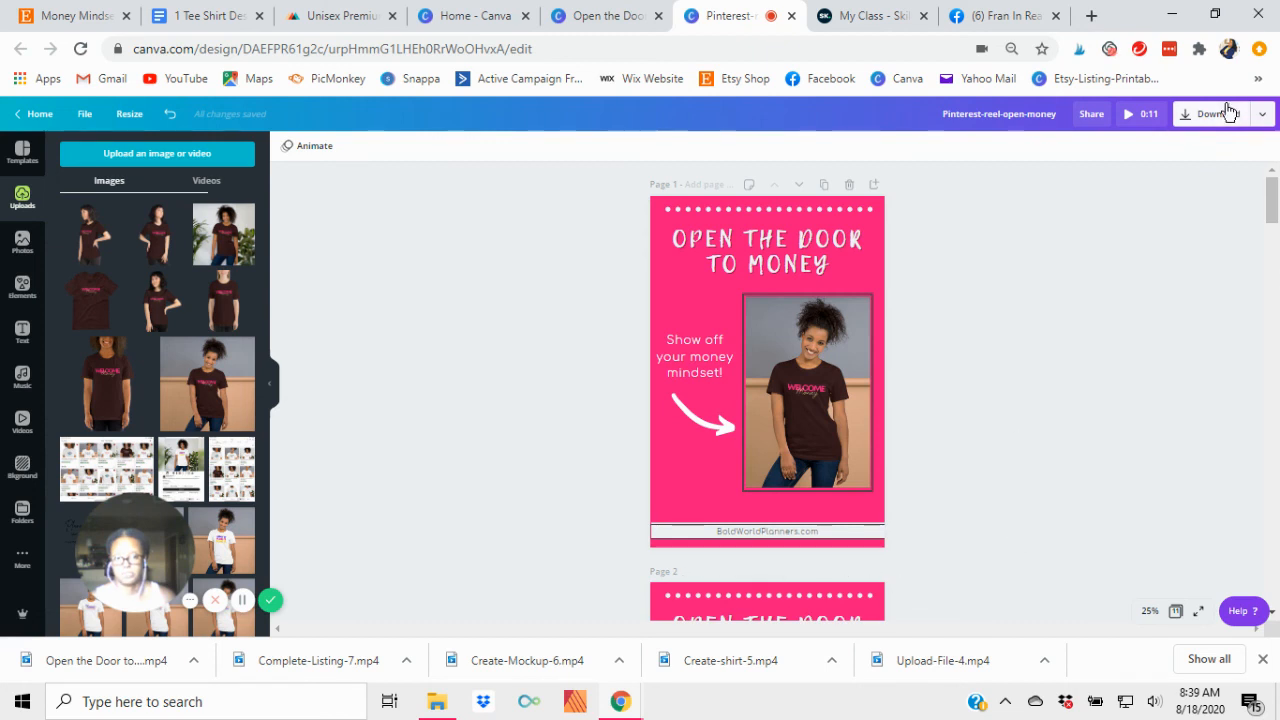
click(1259, 115)
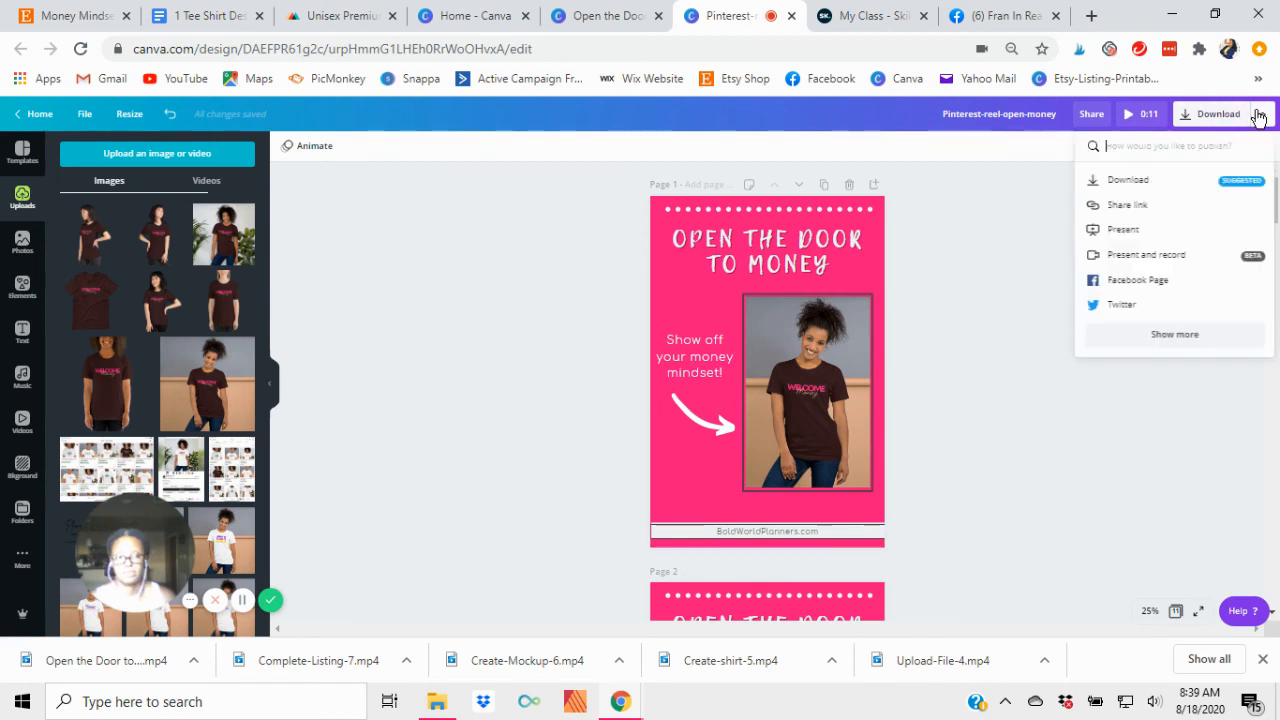
click(1131, 181)
click(1251, 208)
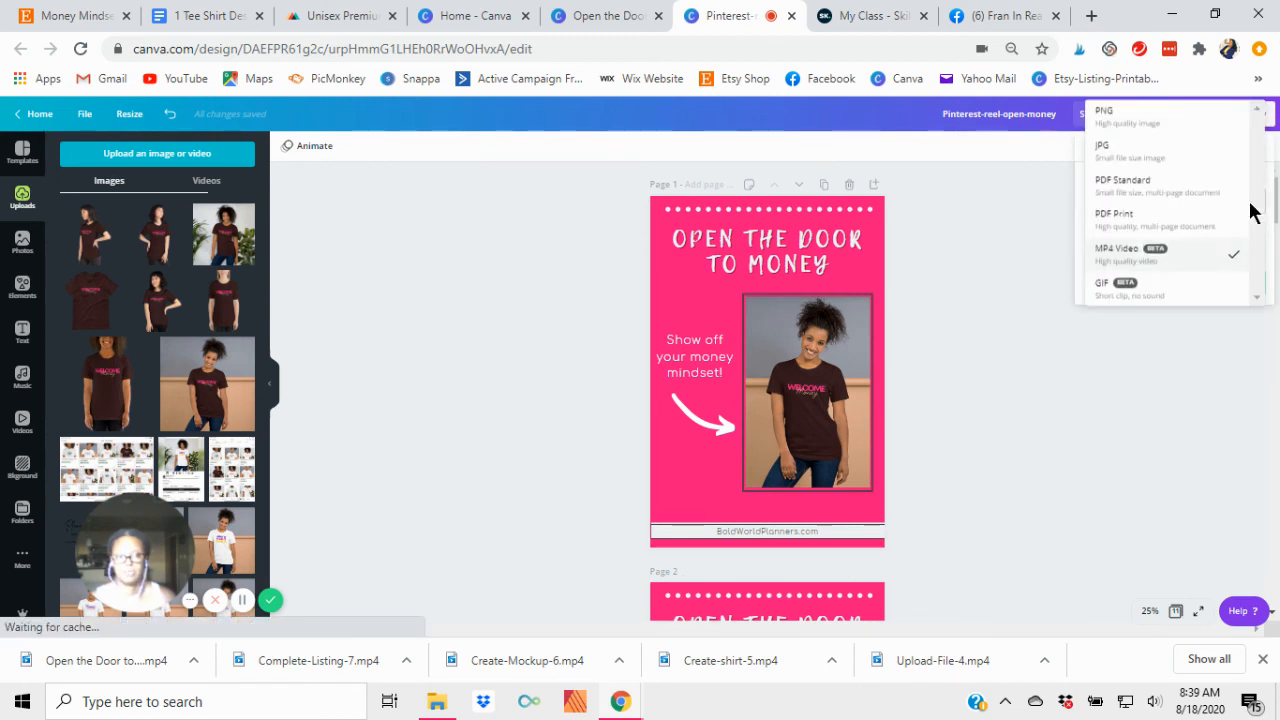
click(1110, 152)
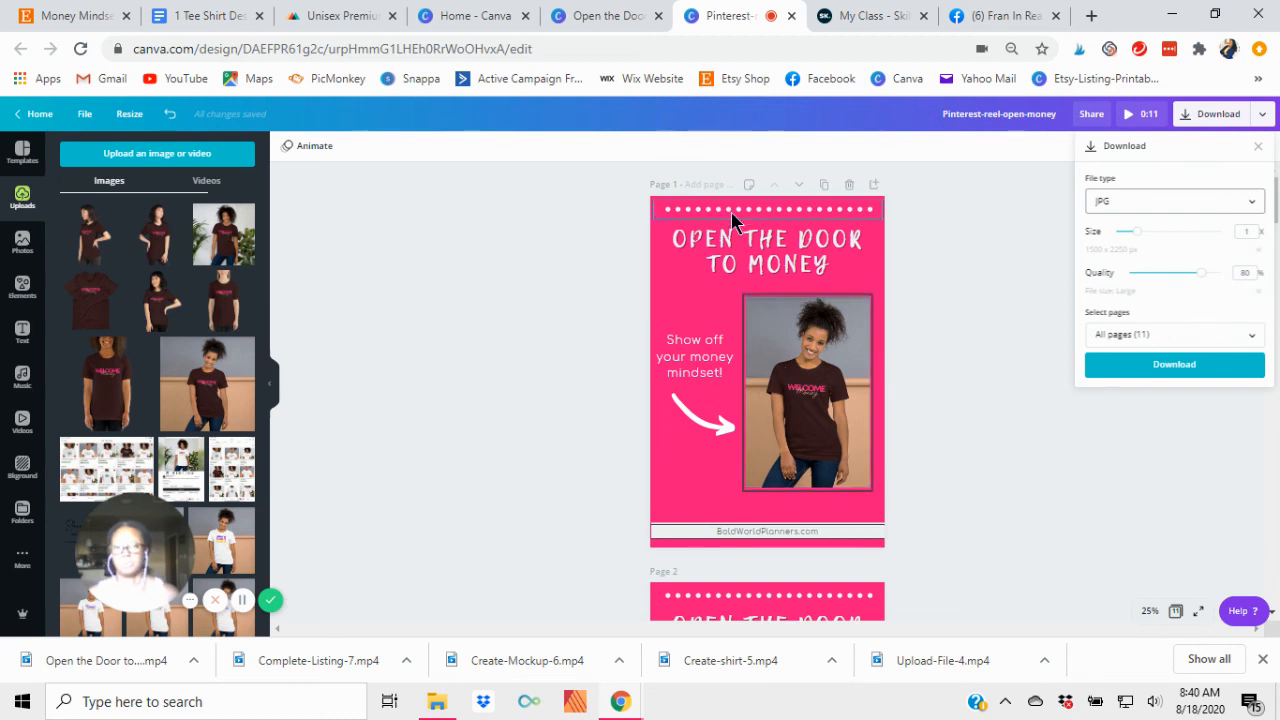
click(1092, 468)
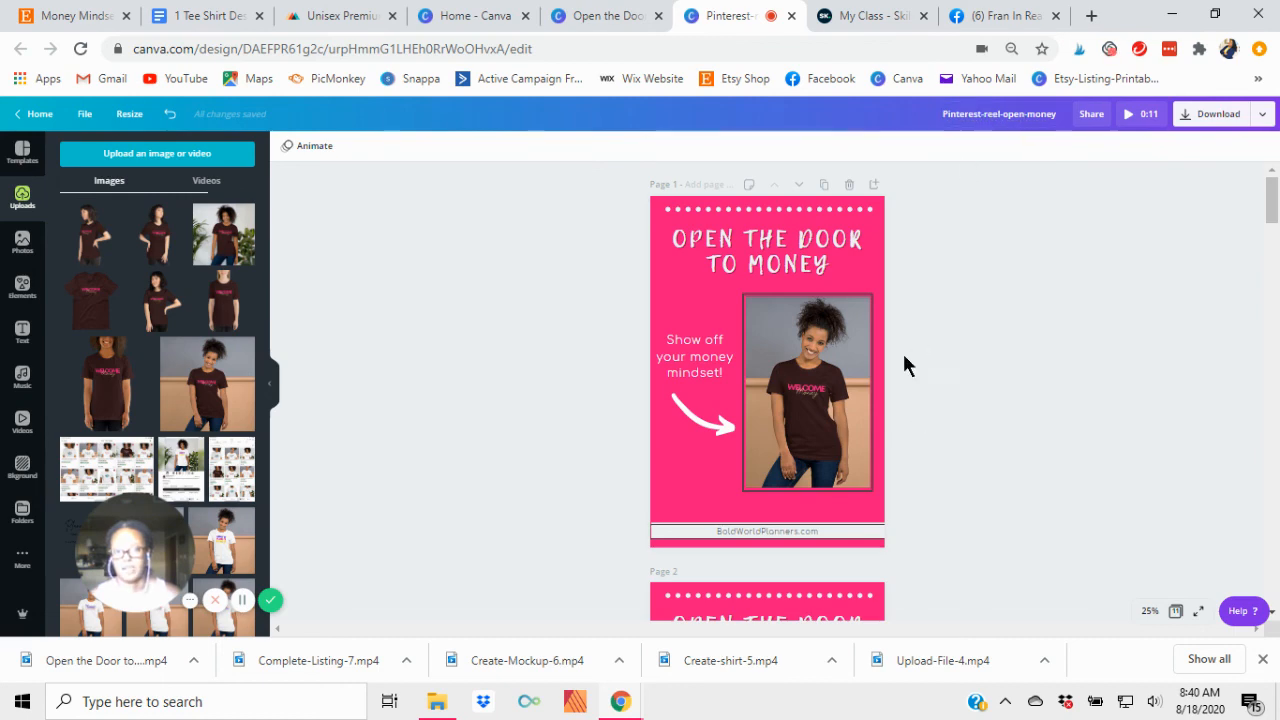
scroll(1044, 334, down, 15)
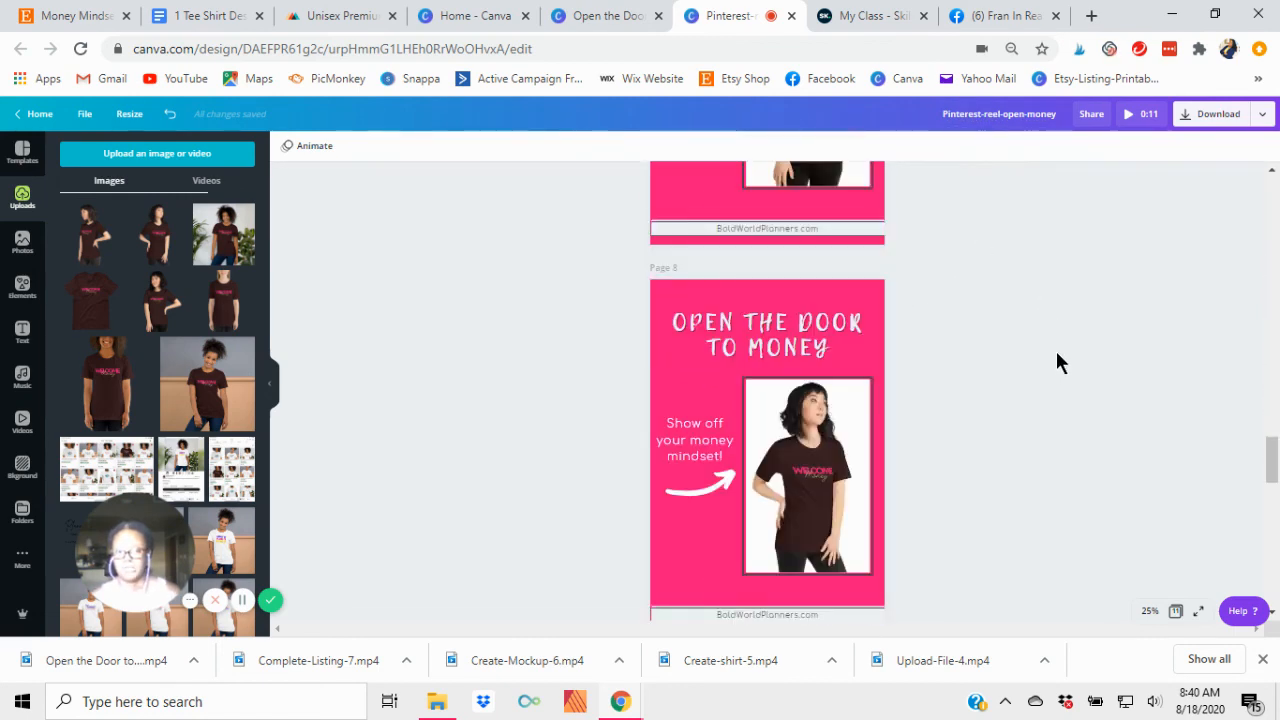
scroll(1057, 360, down, 6)
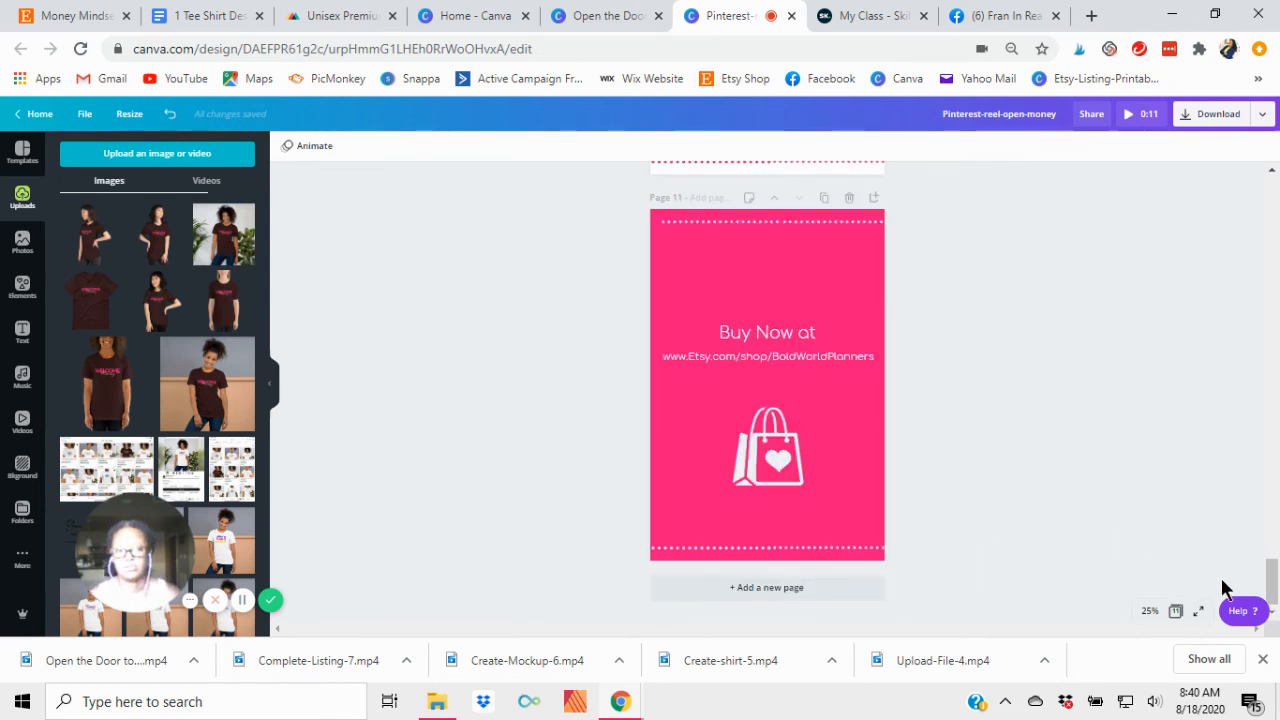
drag(1273, 582, 1269, 200)
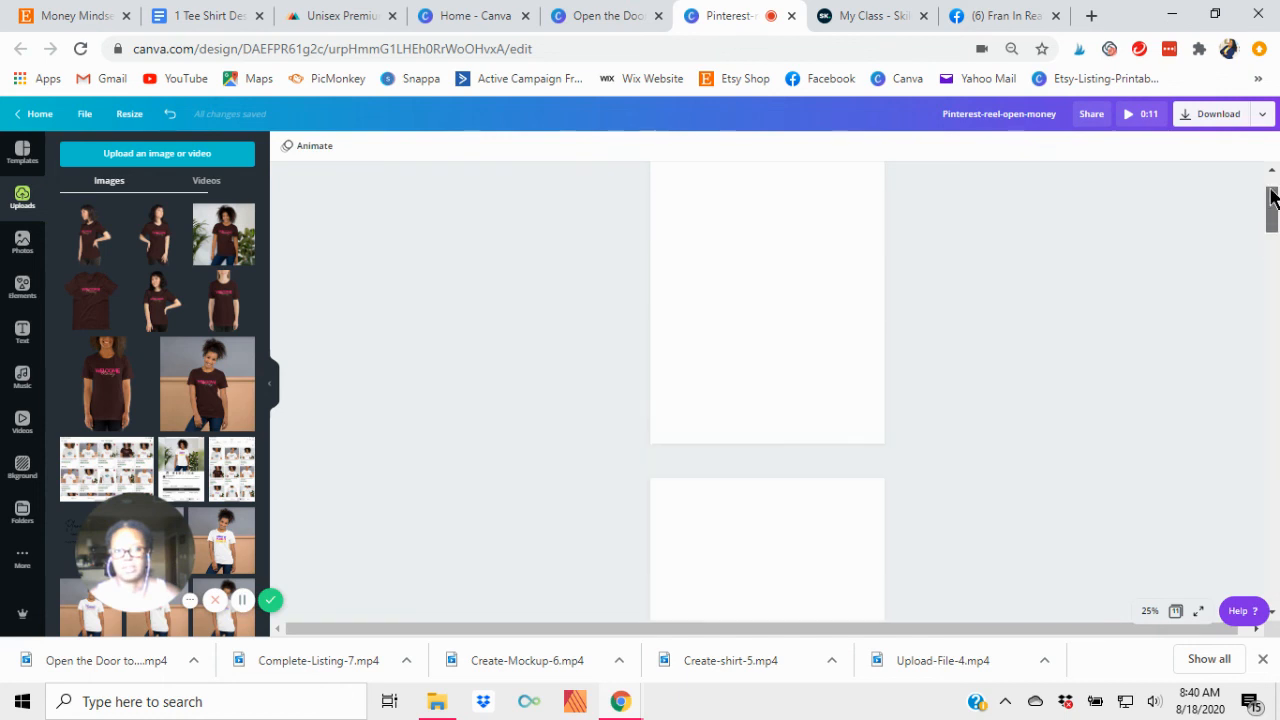
Step: Leave the Pinterest reel and open the Planner-Girl-Video-1 design from the list of all designs
click(36, 117)
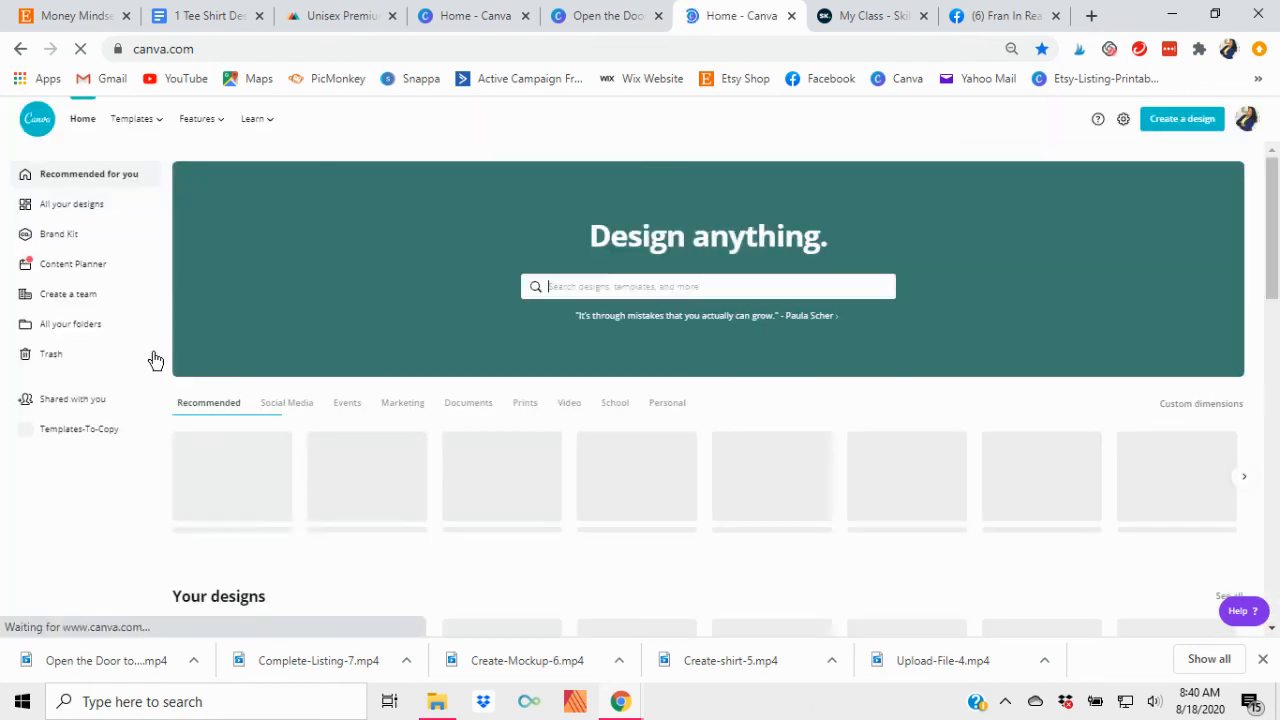
scroll(368, 440, down, 6)
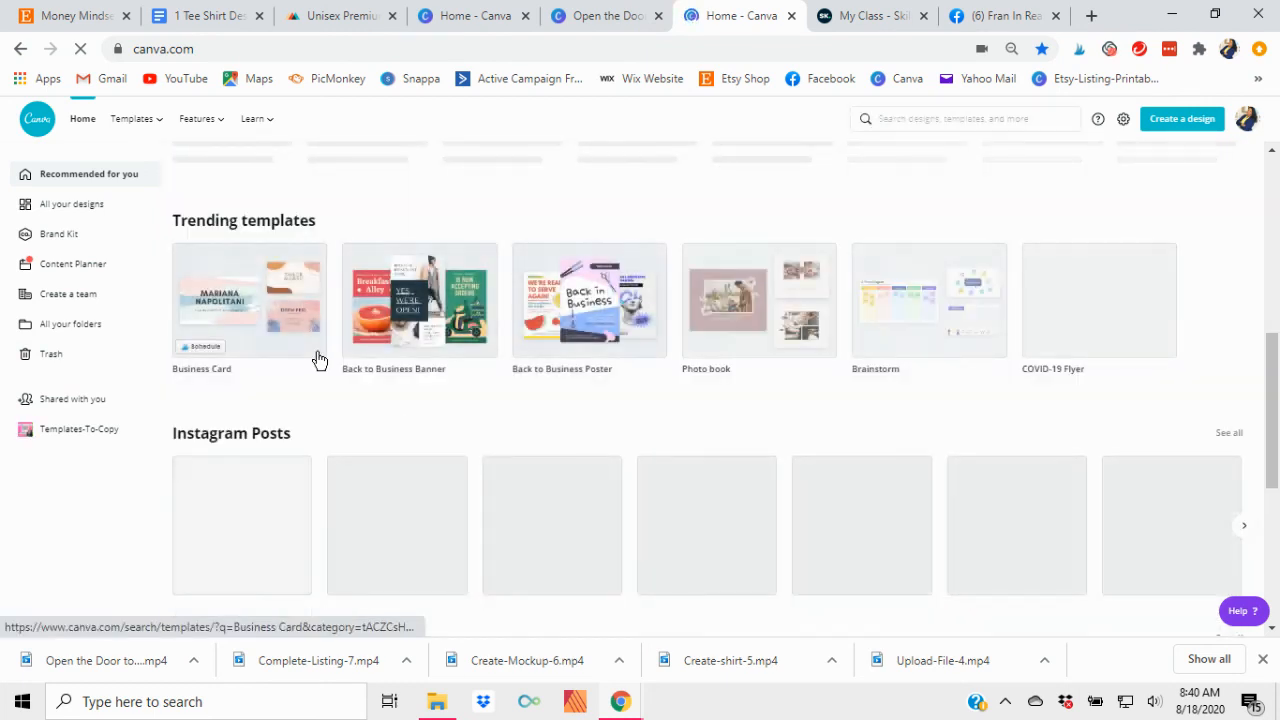
scroll(240, 370, down, 1)
click(85, 210)
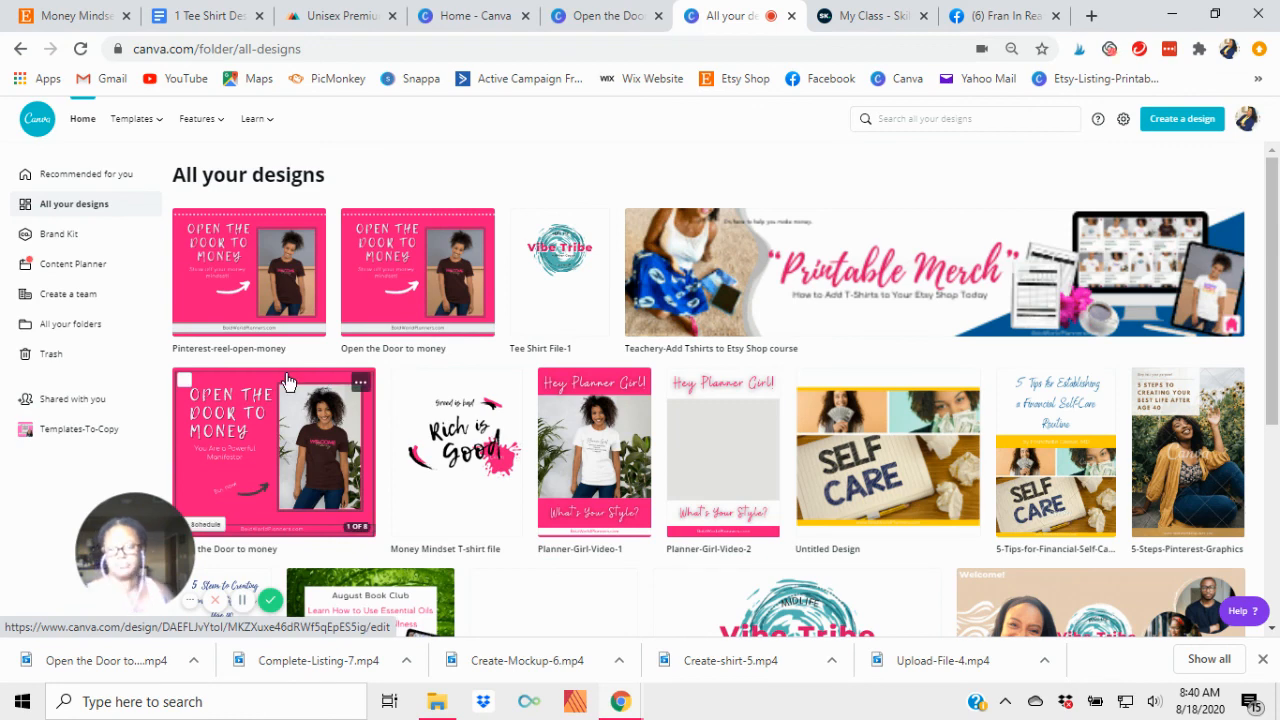
click(595, 462)
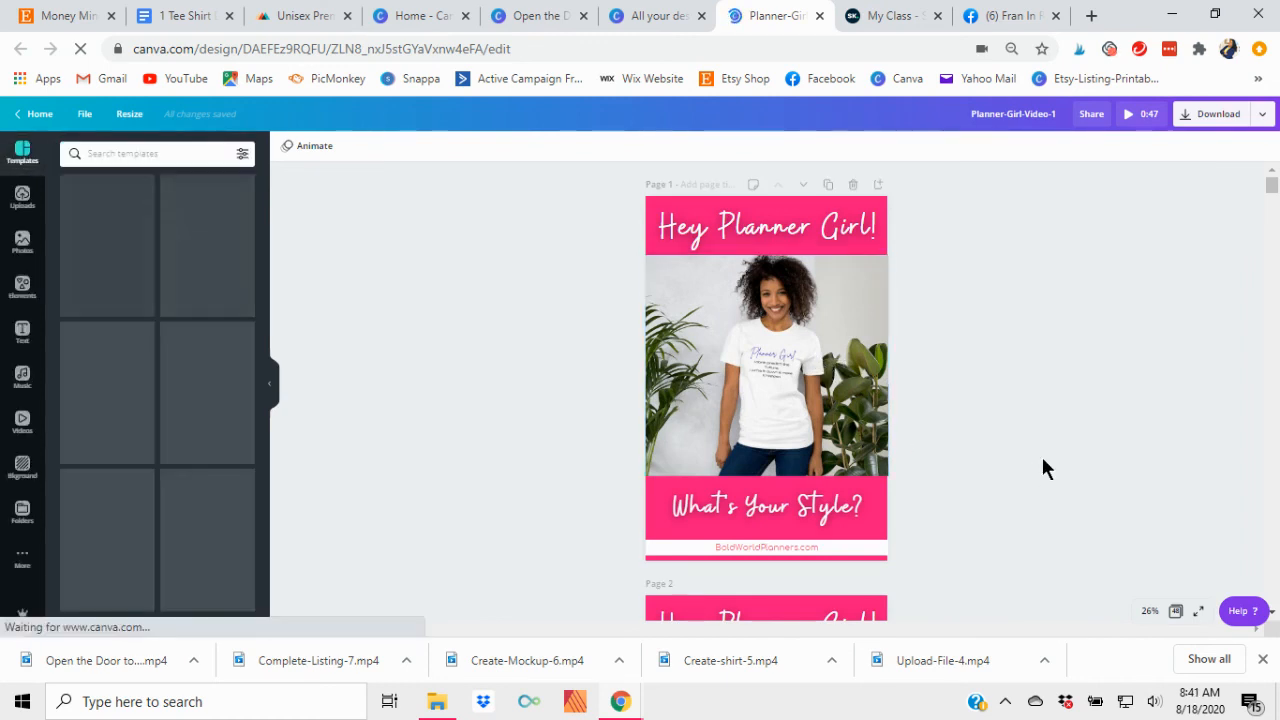
Step: Show all pages of the Planner-Girl-Video-1 design in a grid and review them through to the closing BoldWorld Planners page
click(1175, 610)
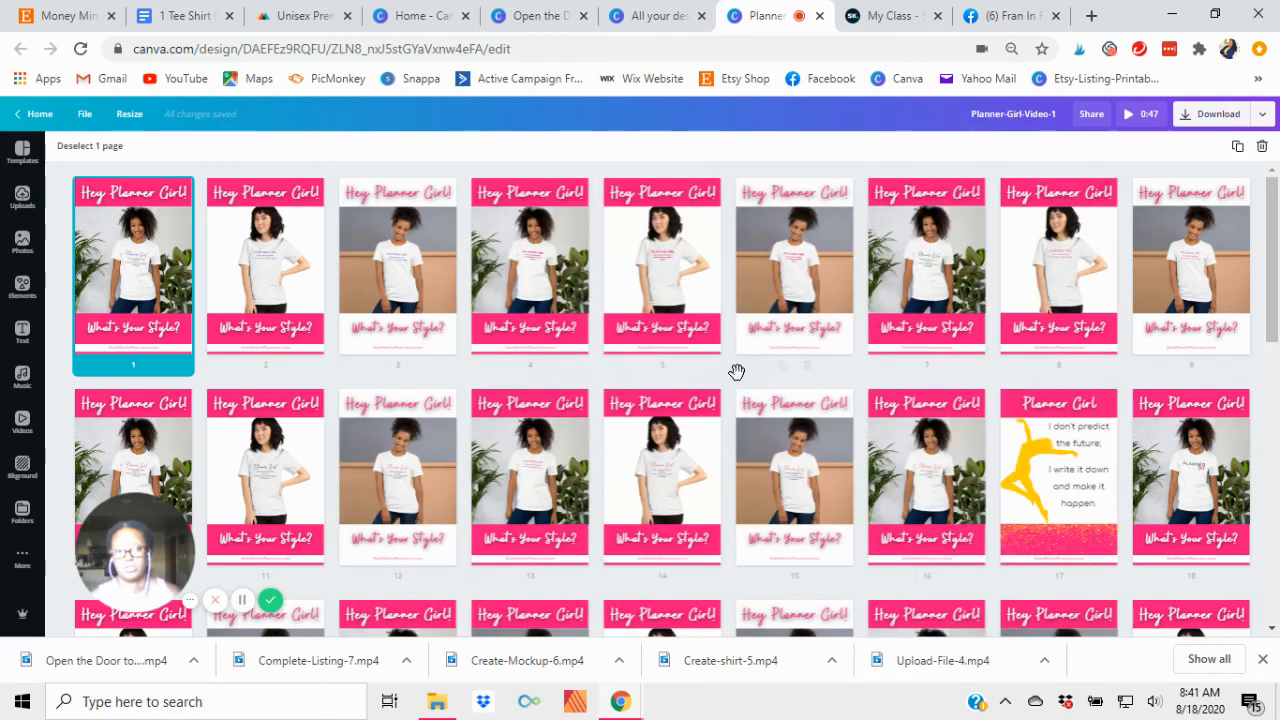
scroll(1075, 500, down, 2)
scroll(1120, 286, up, 1)
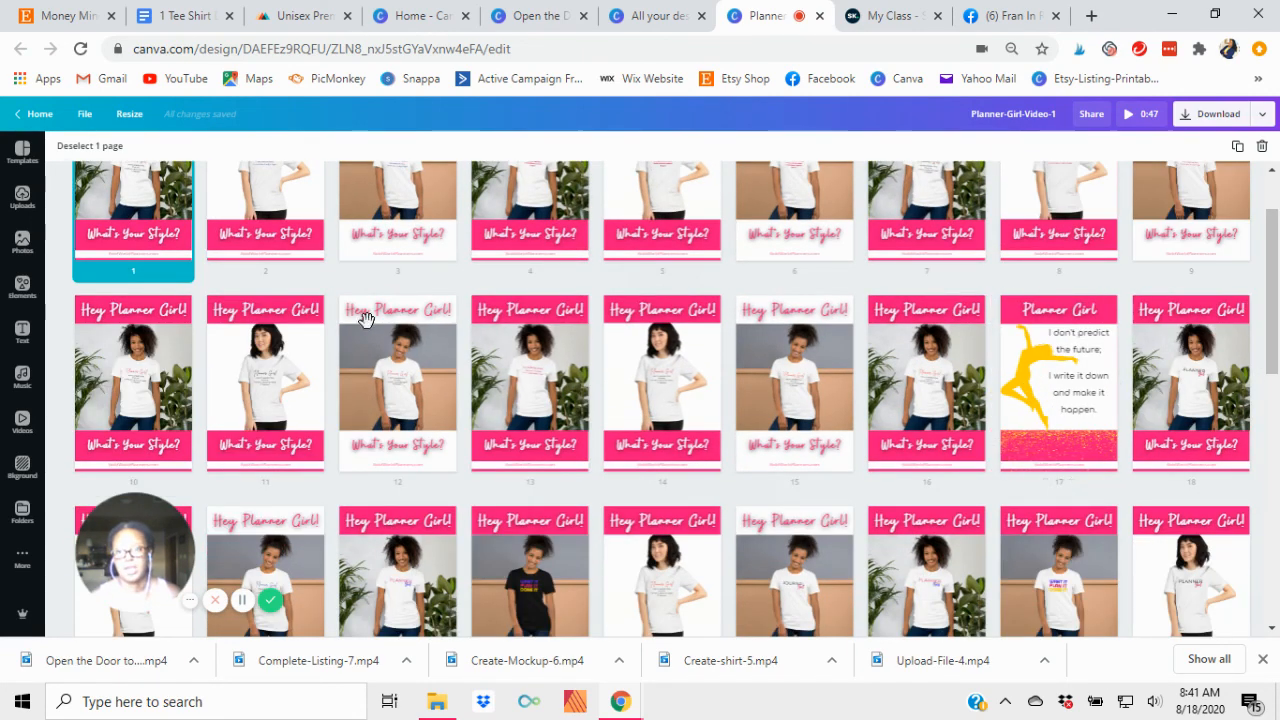
scroll(570, 459, down, 3)
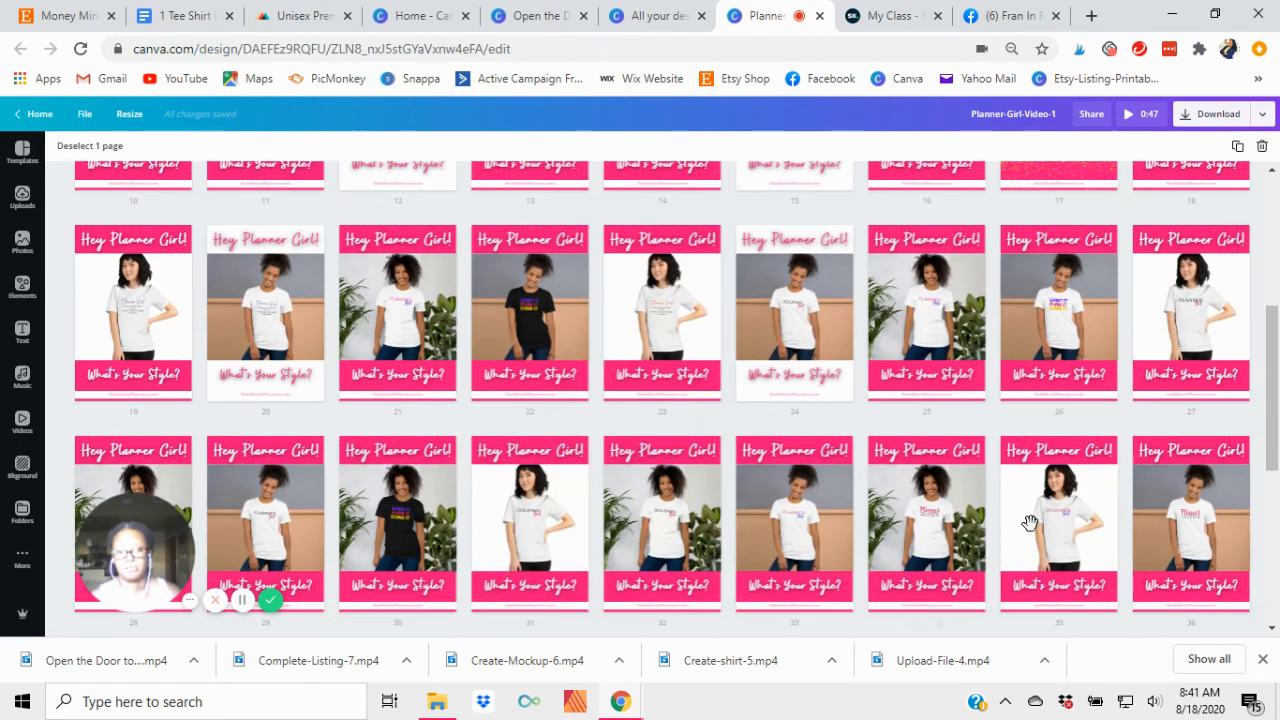
scroll(1000, 525, down, 4)
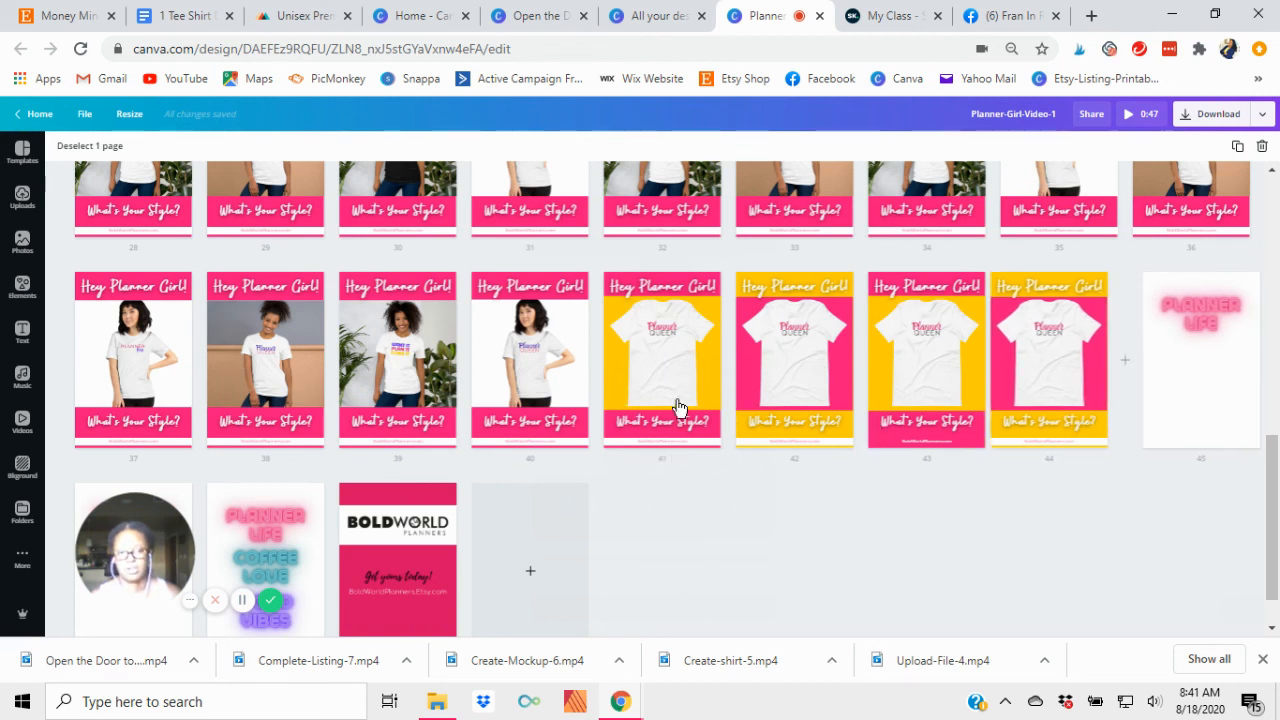
scroll(1198, 347, down, 1)
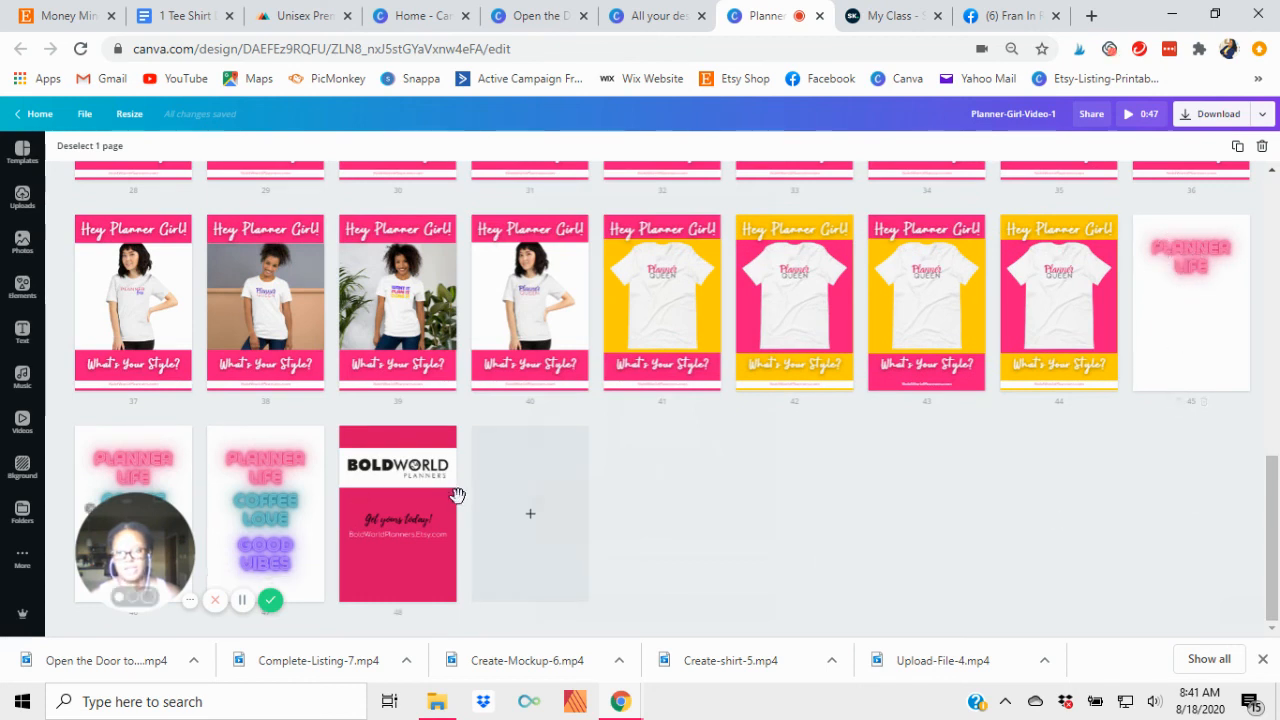
Step: Play the full Planner Girl video preview, replay its opening, and close the preview
click(1129, 118)
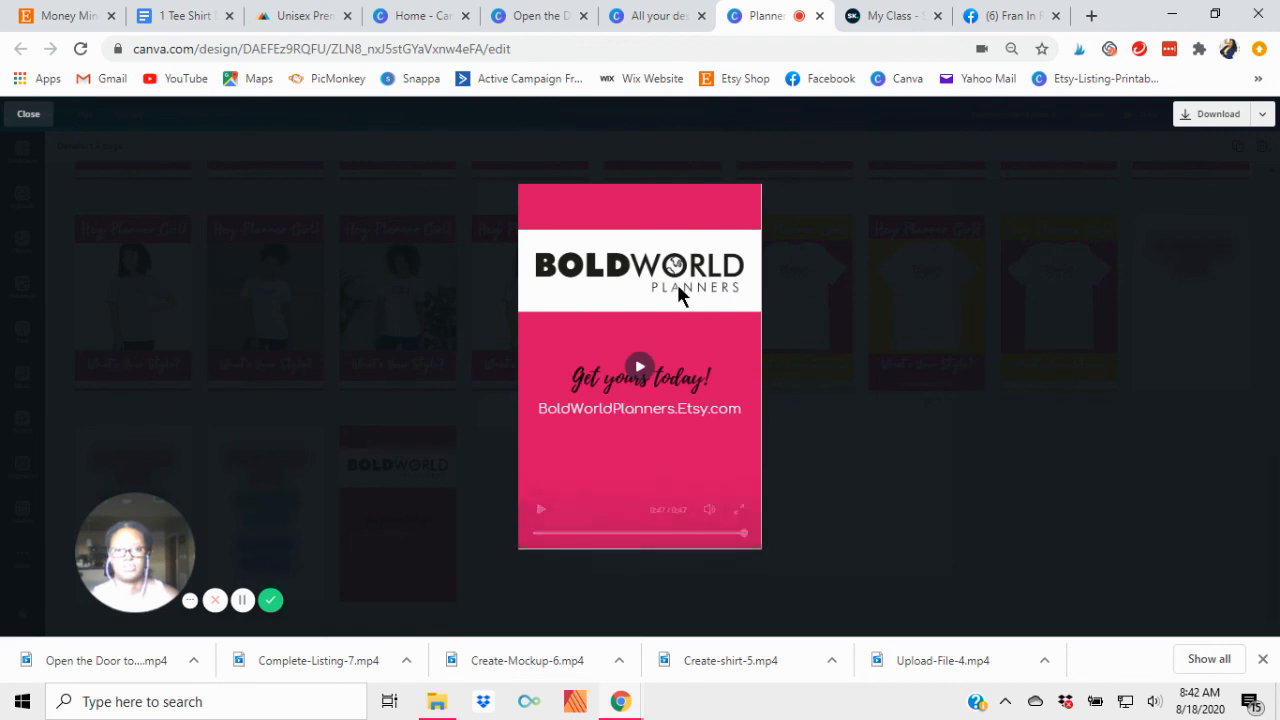
click(640, 366)
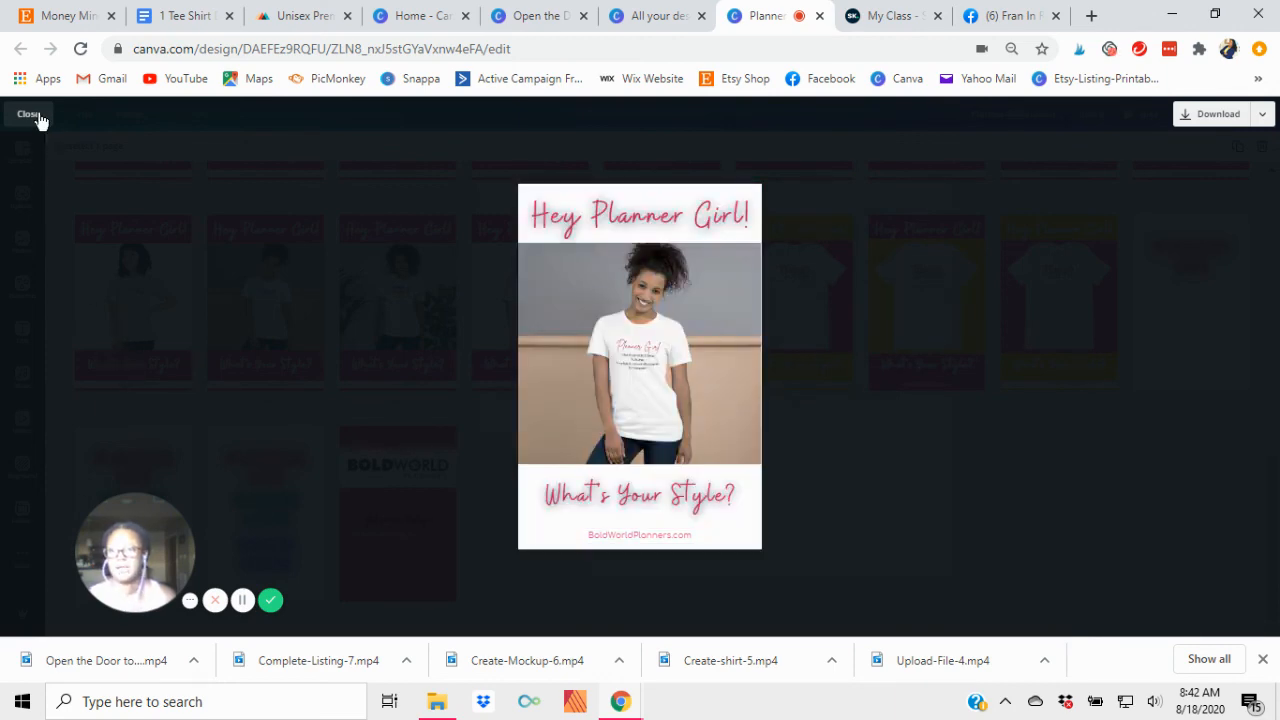
key(Escape)
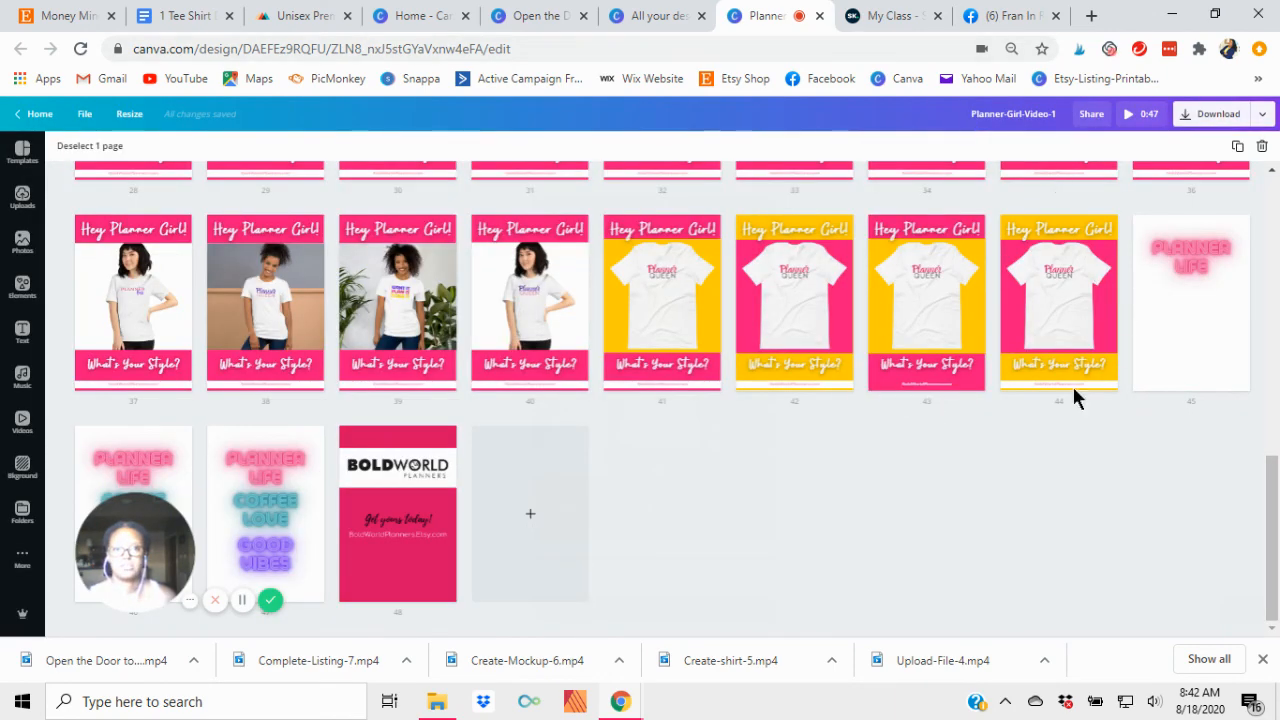
Step: Return to the start of the page grid, dismiss the chat notifications, and leave the design for the home page
scroll(913, 545, up, 8)
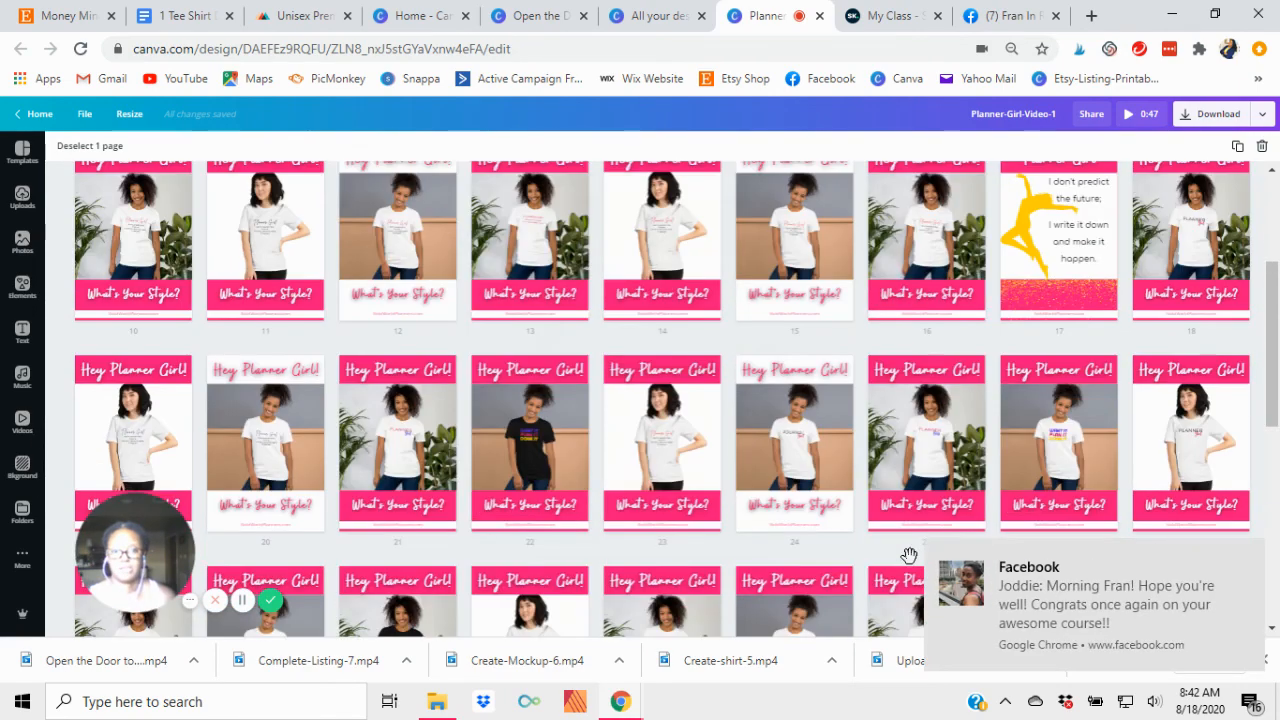
click(1246, 555)
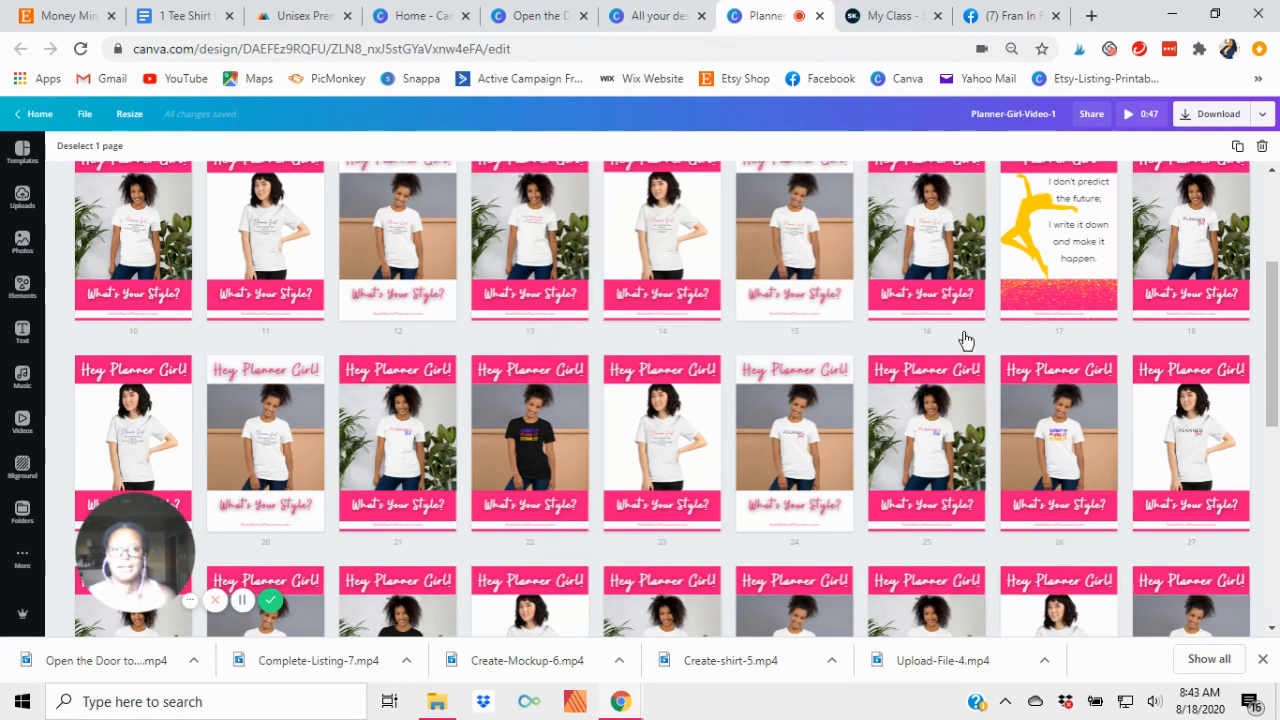
scroll(1088, 457, up, 3)
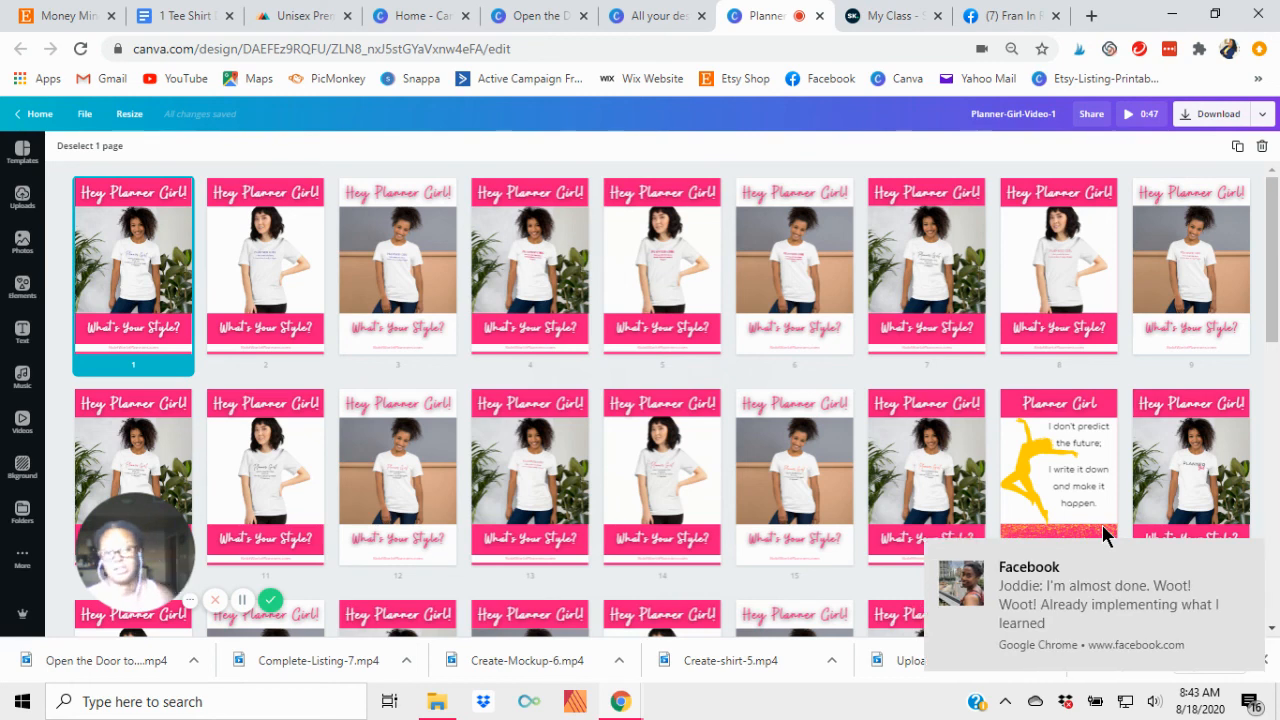
mouse_move(1225, 578)
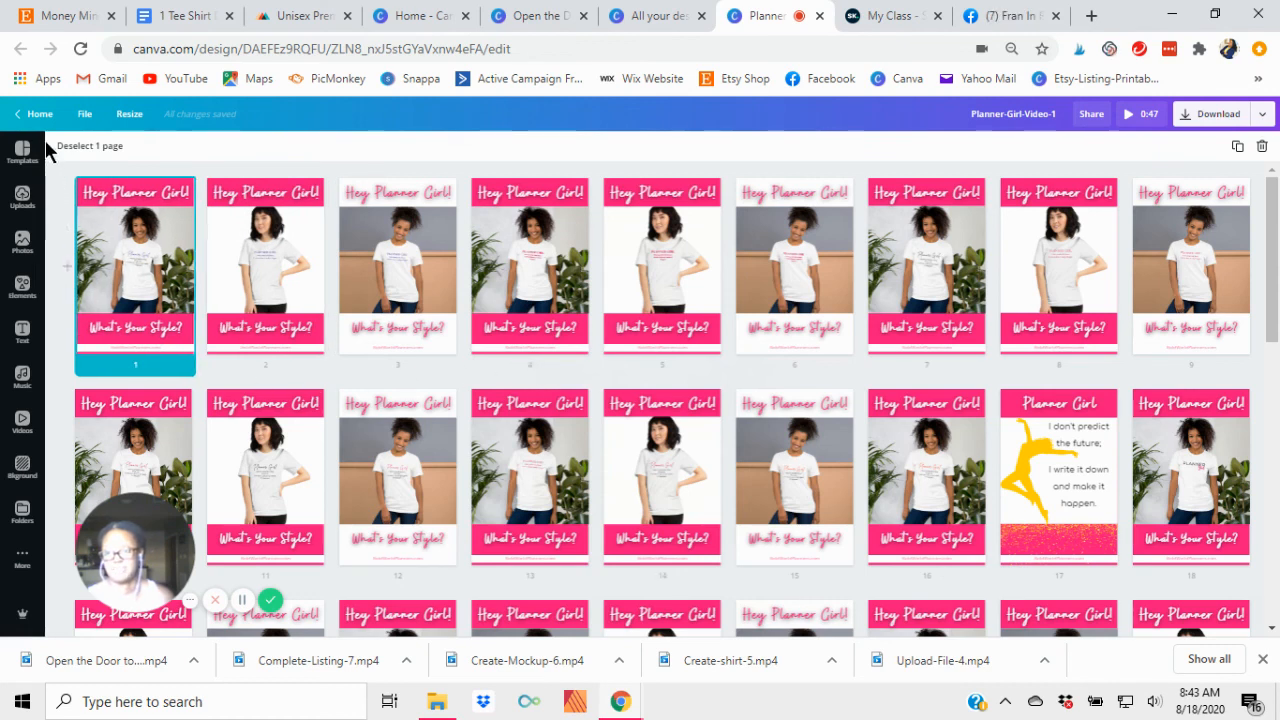
click(35, 113)
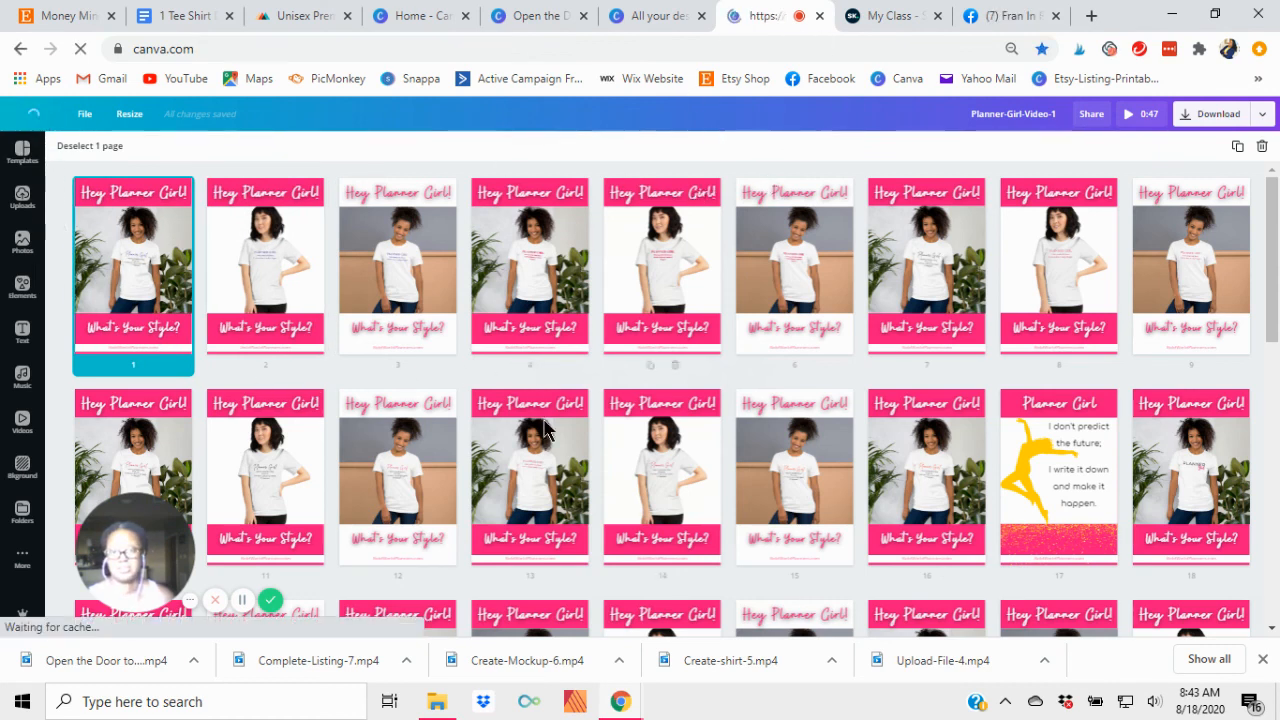